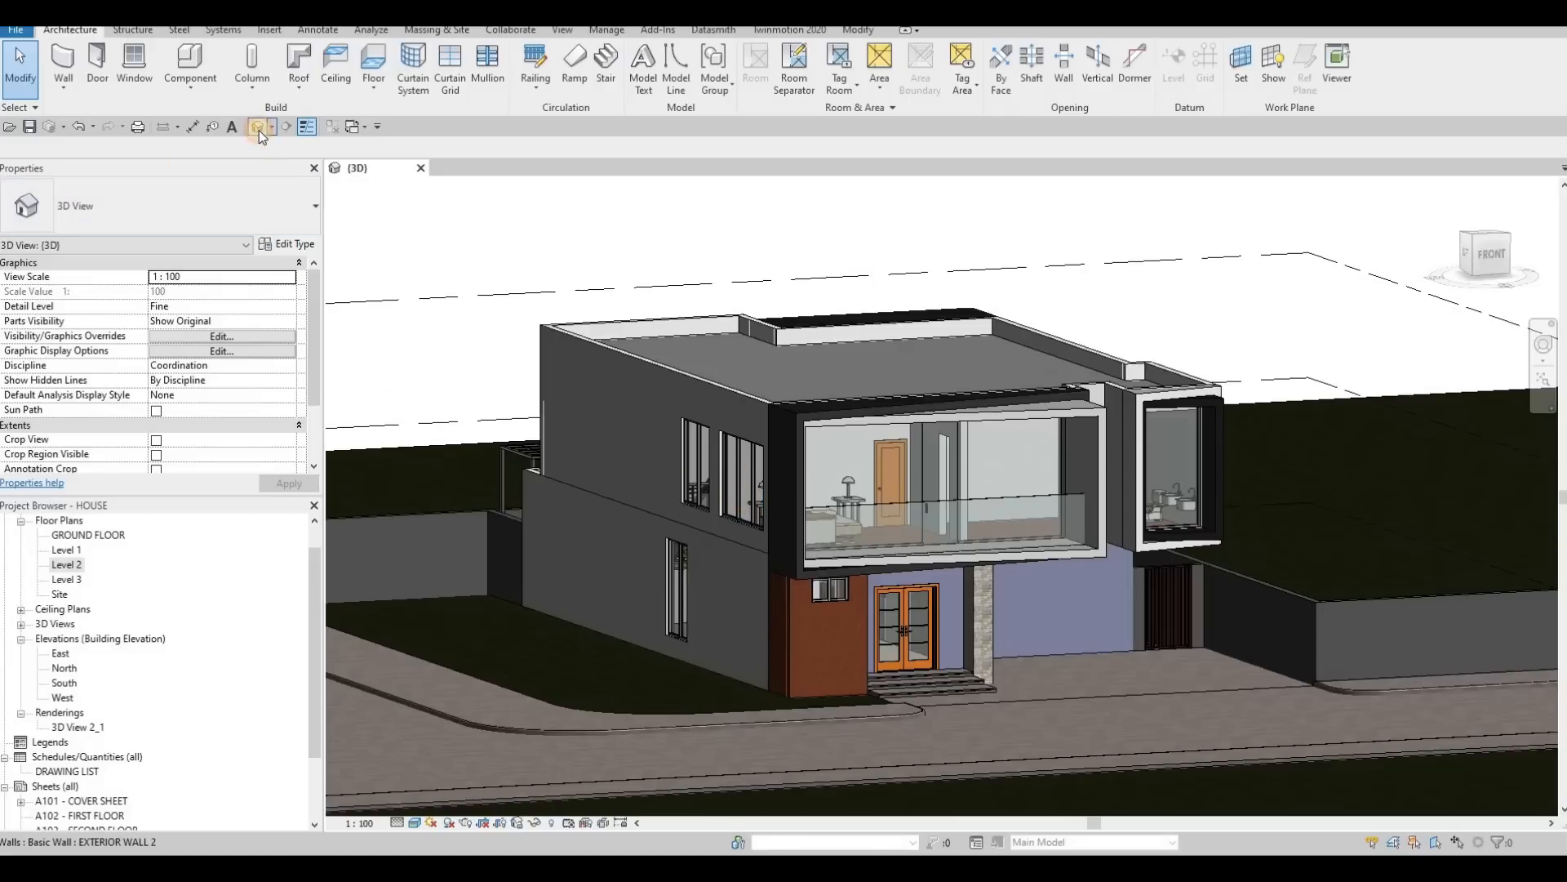
Set the 3D view's detail level to Fine and review the available visual styles.
click(414, 821)
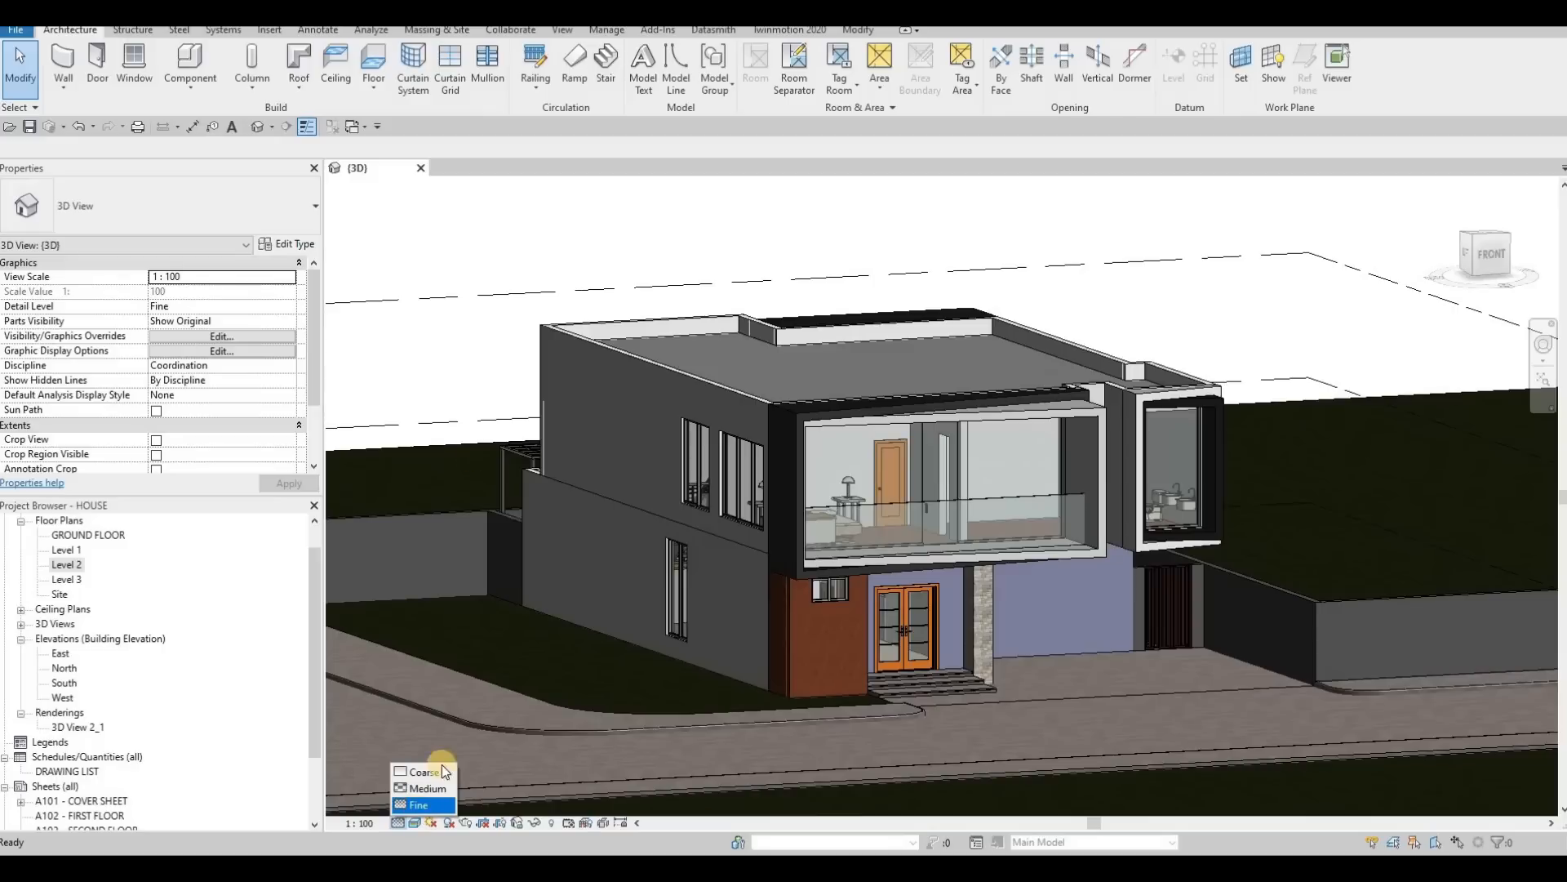
click(421, 804)
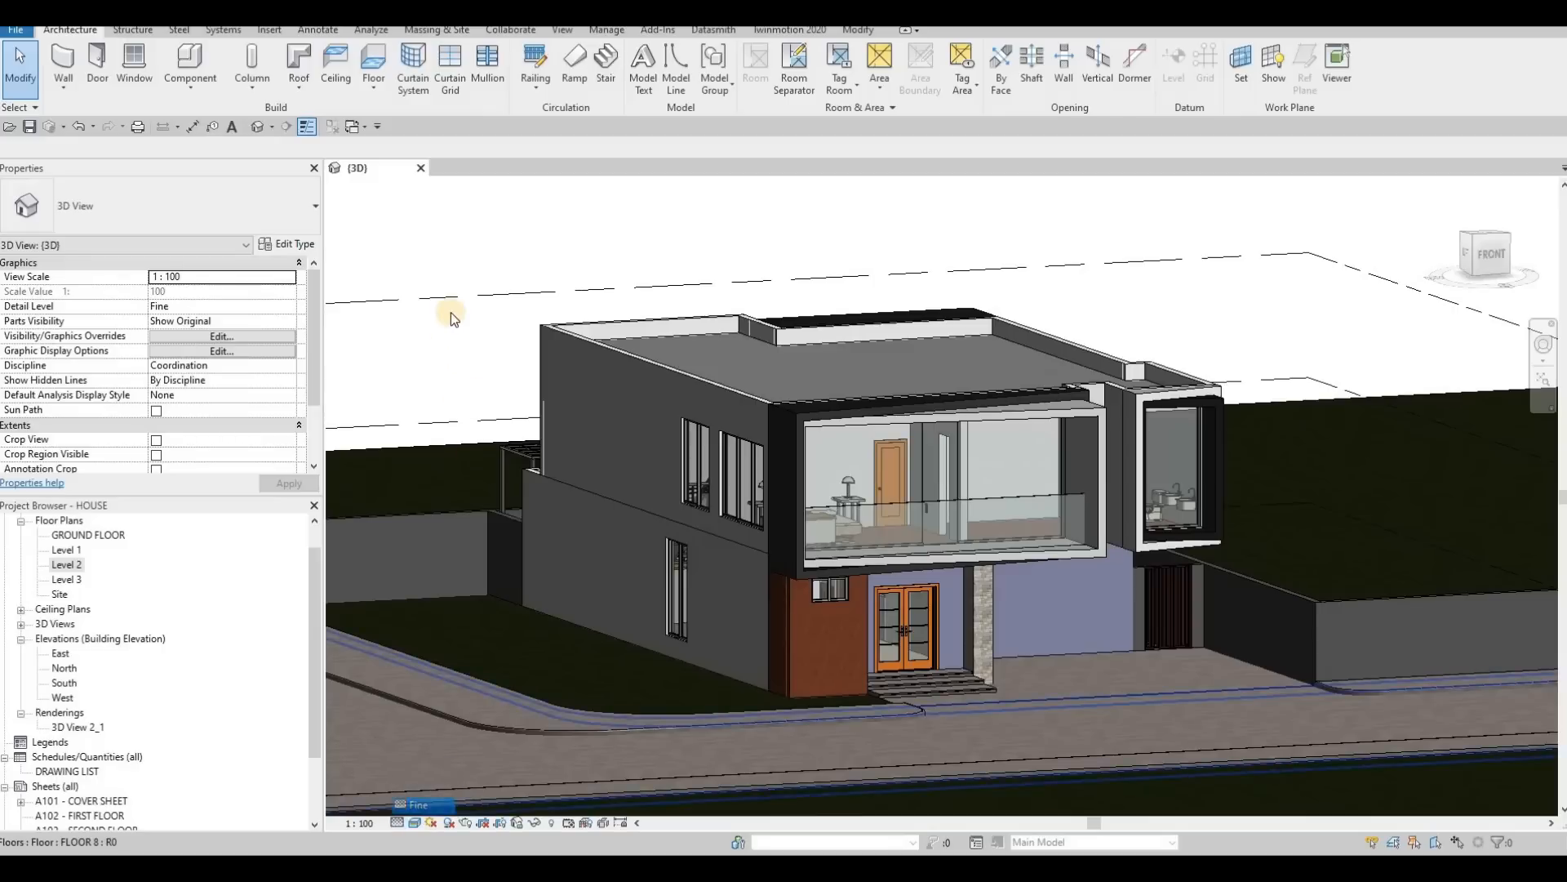
click(415, 822)
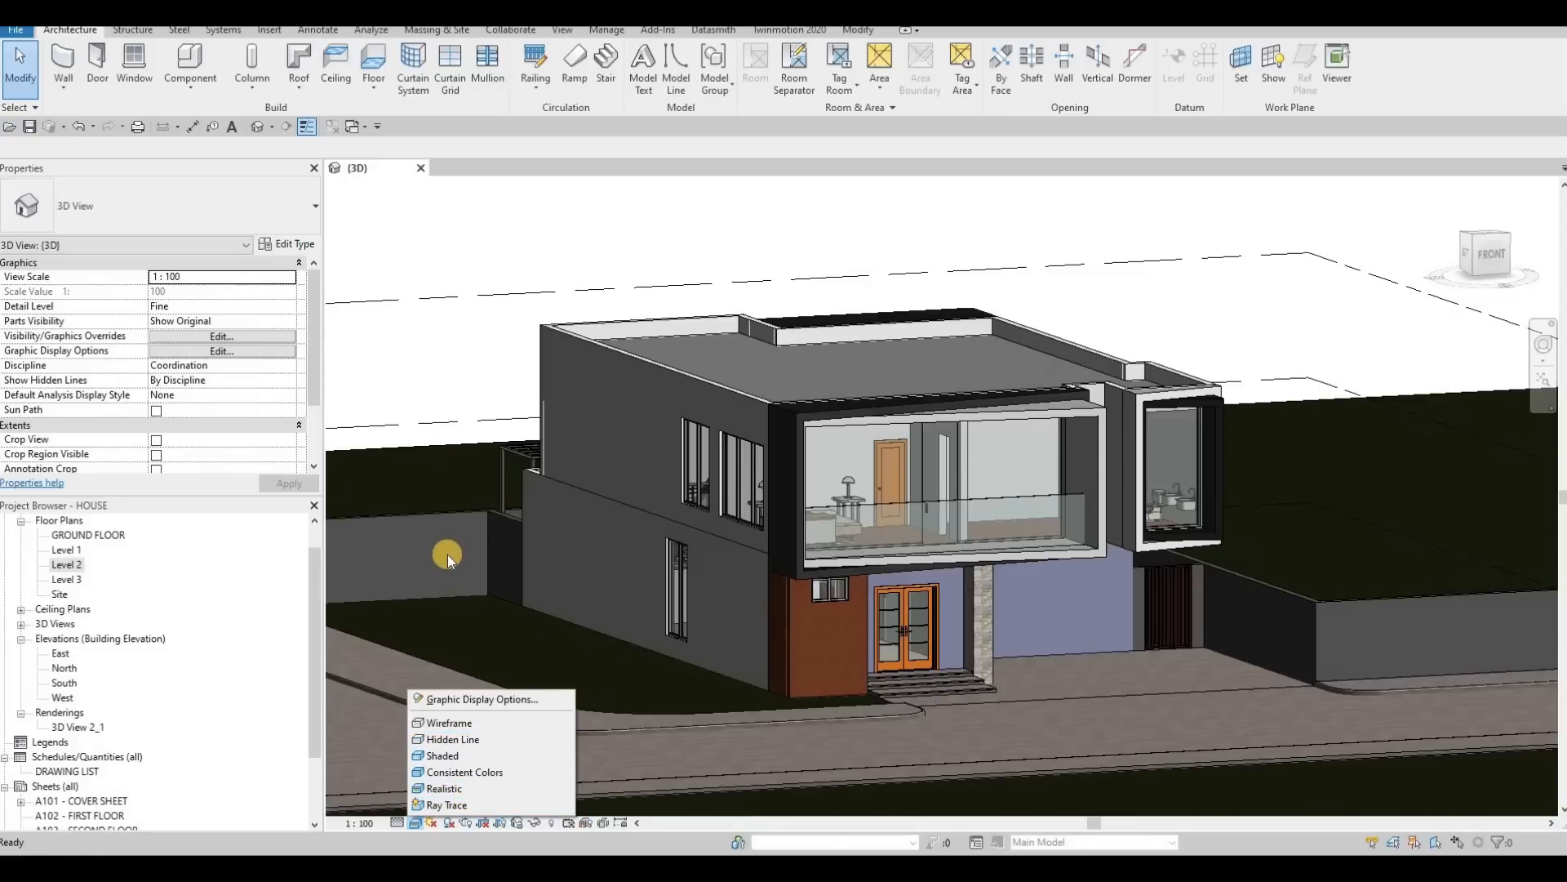
key(Escape)
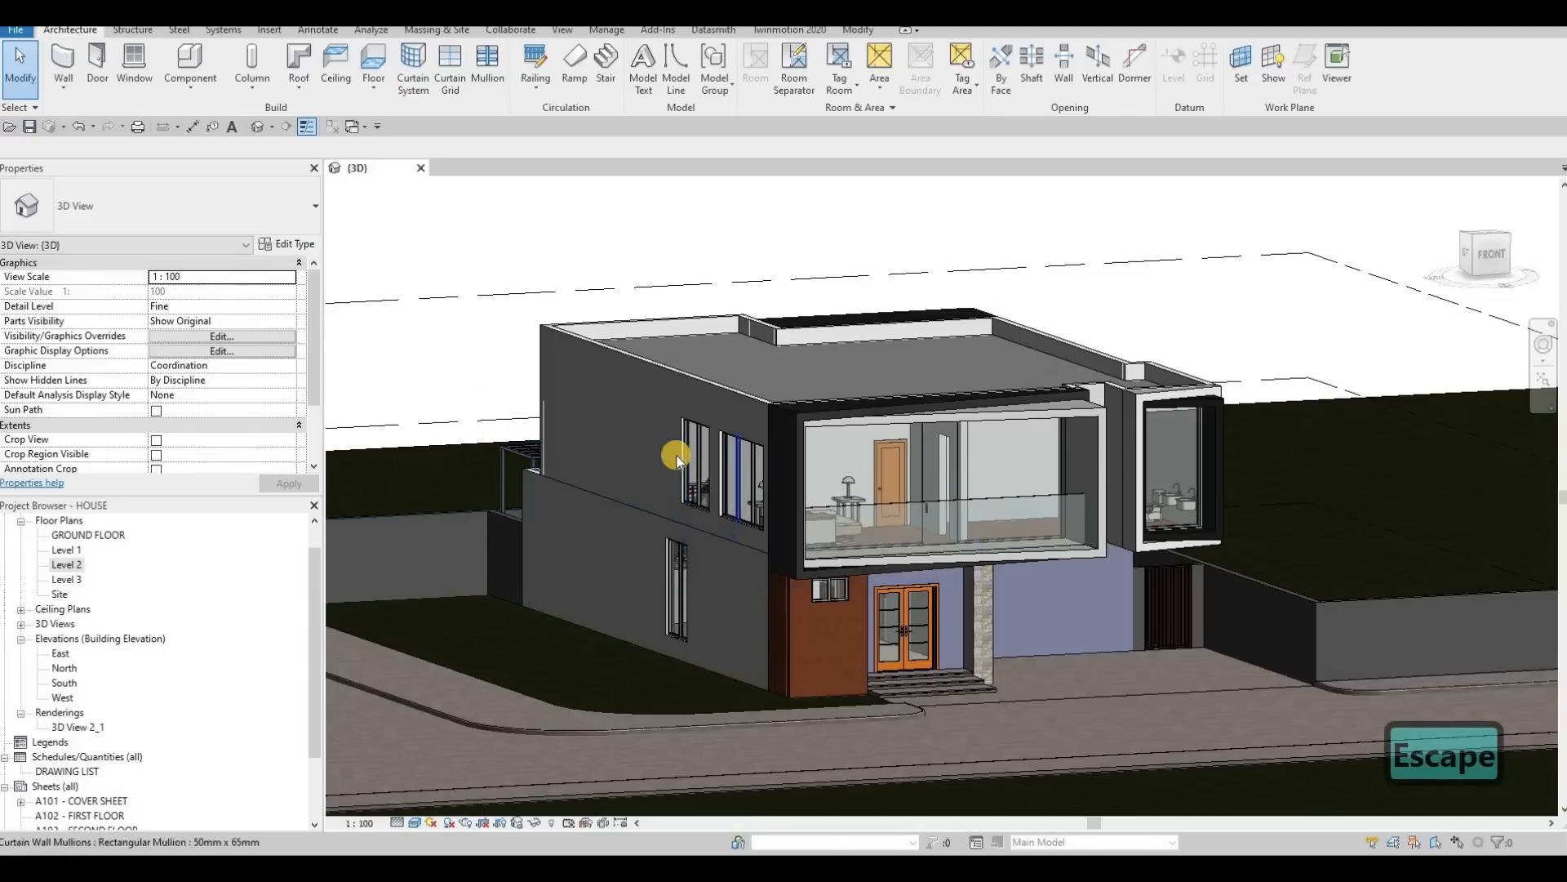
Export the 3D view as Unreal Datasmith file HOUSE-3DView-{3D} into the Revit File folder and copy that folder's path.
click(715, 31)
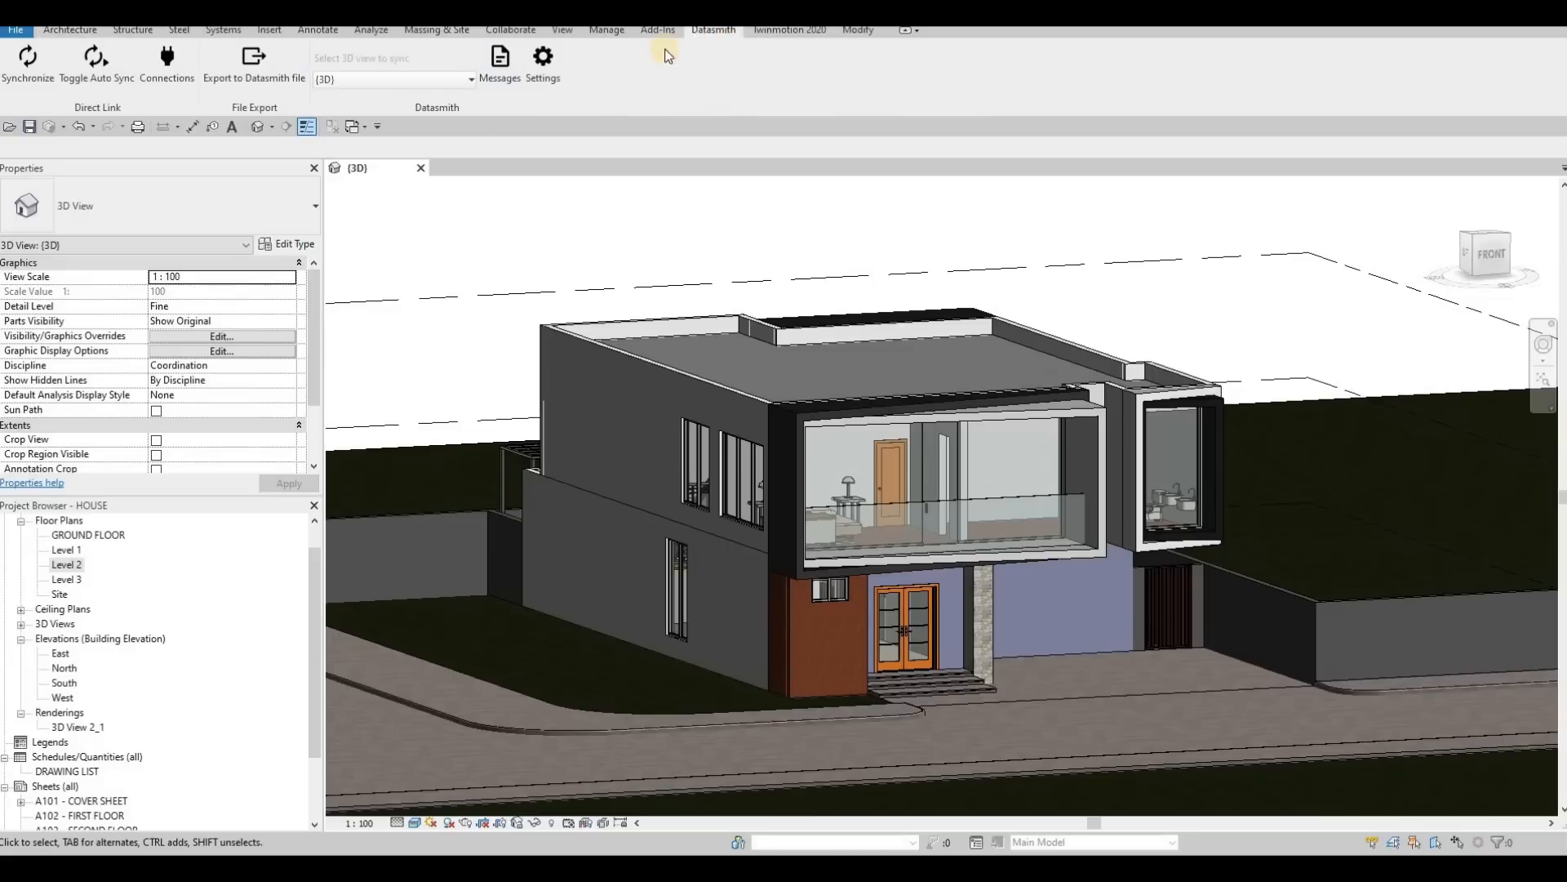
click(245, 79)
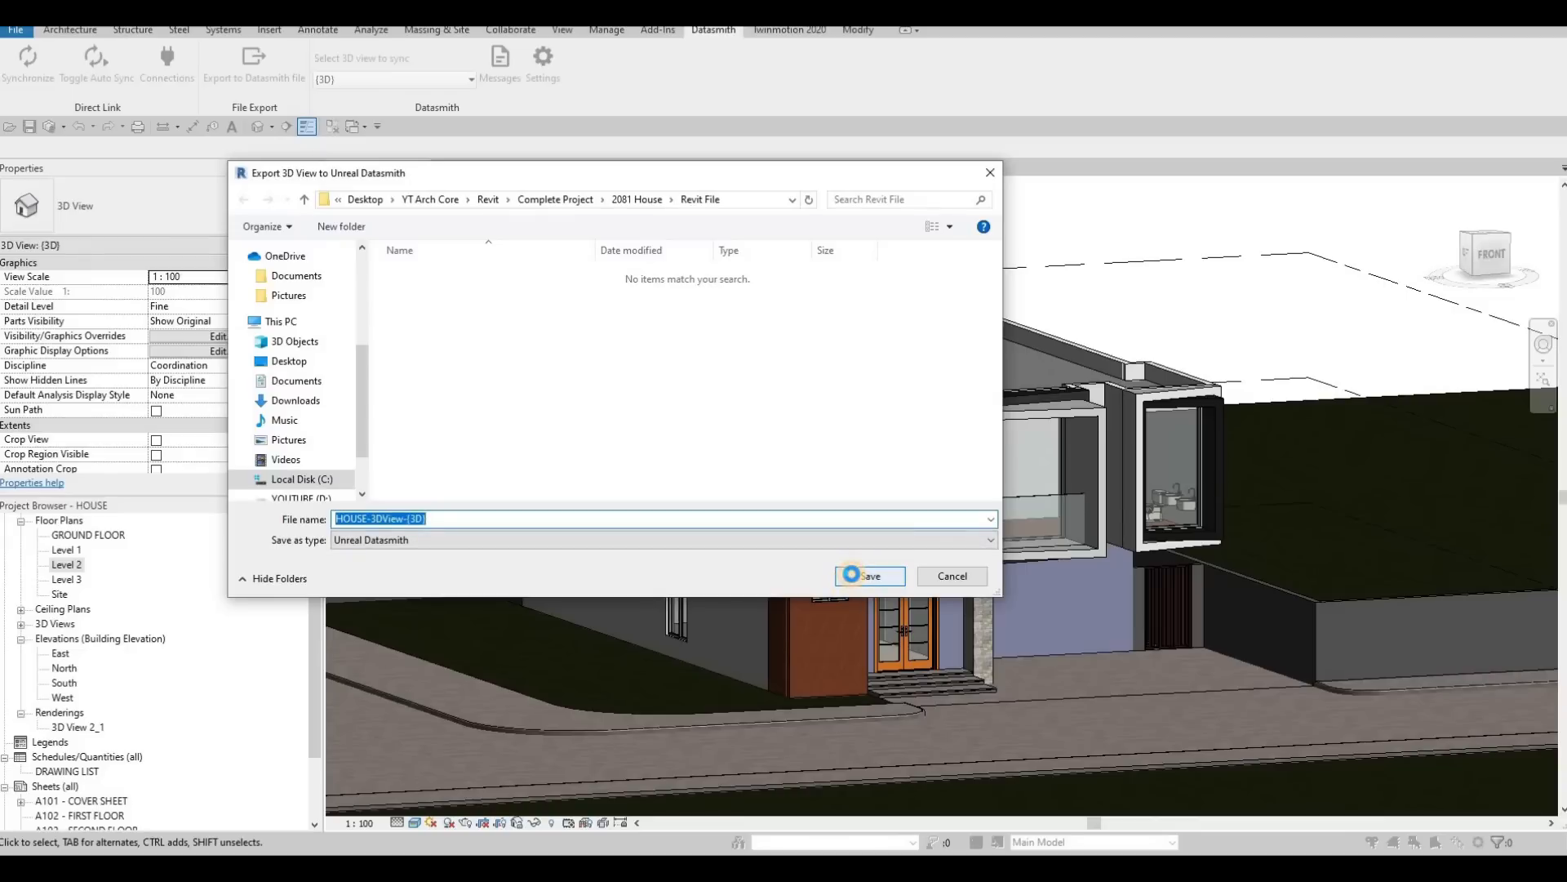
click(855, 578)
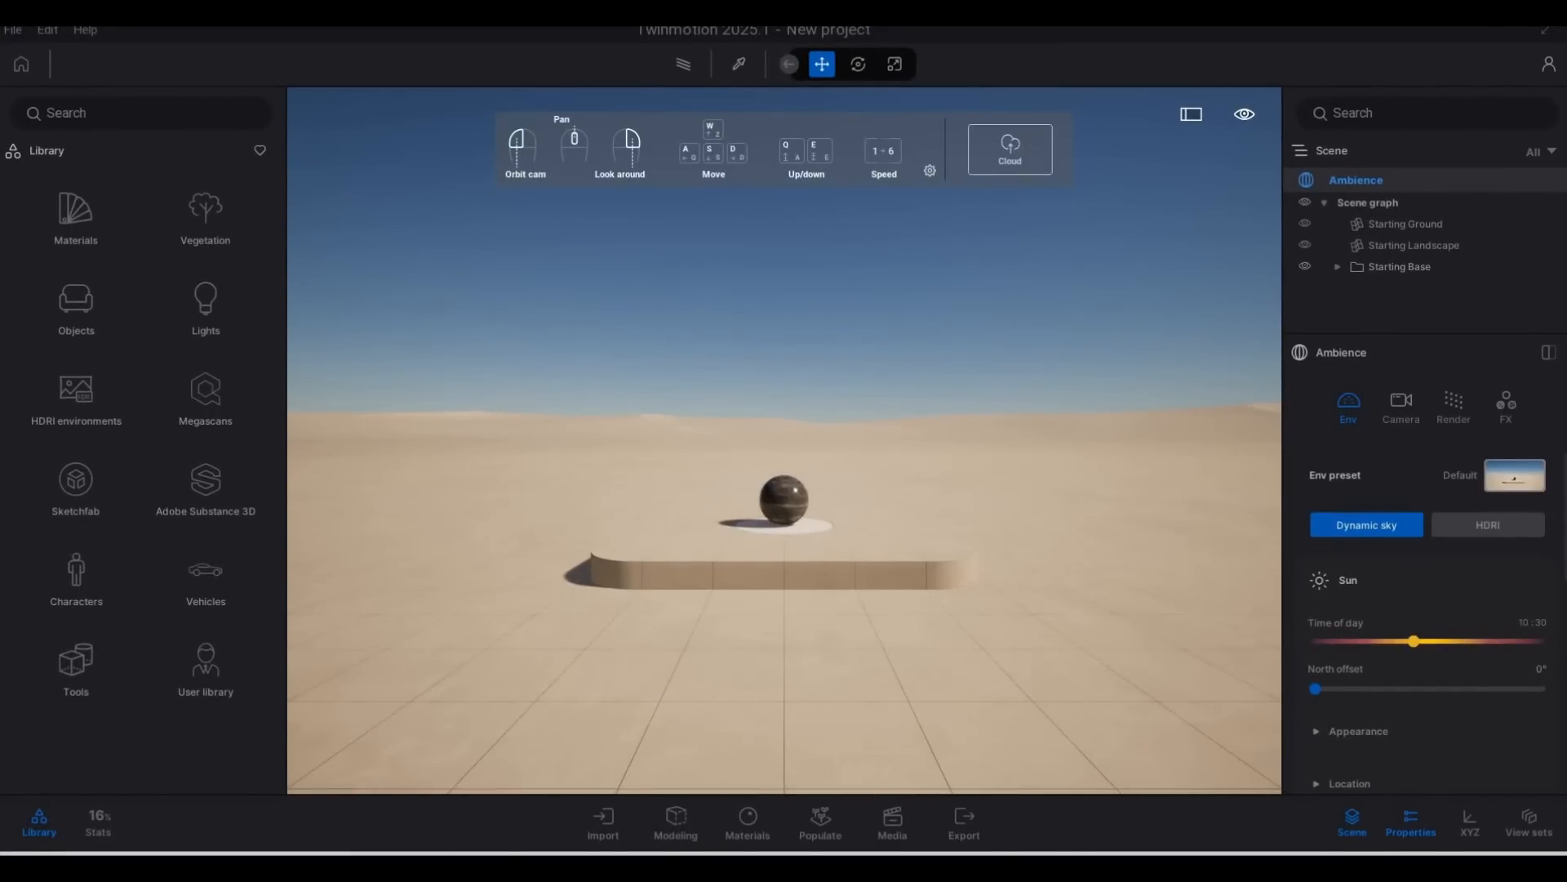
key(ctrl+c)
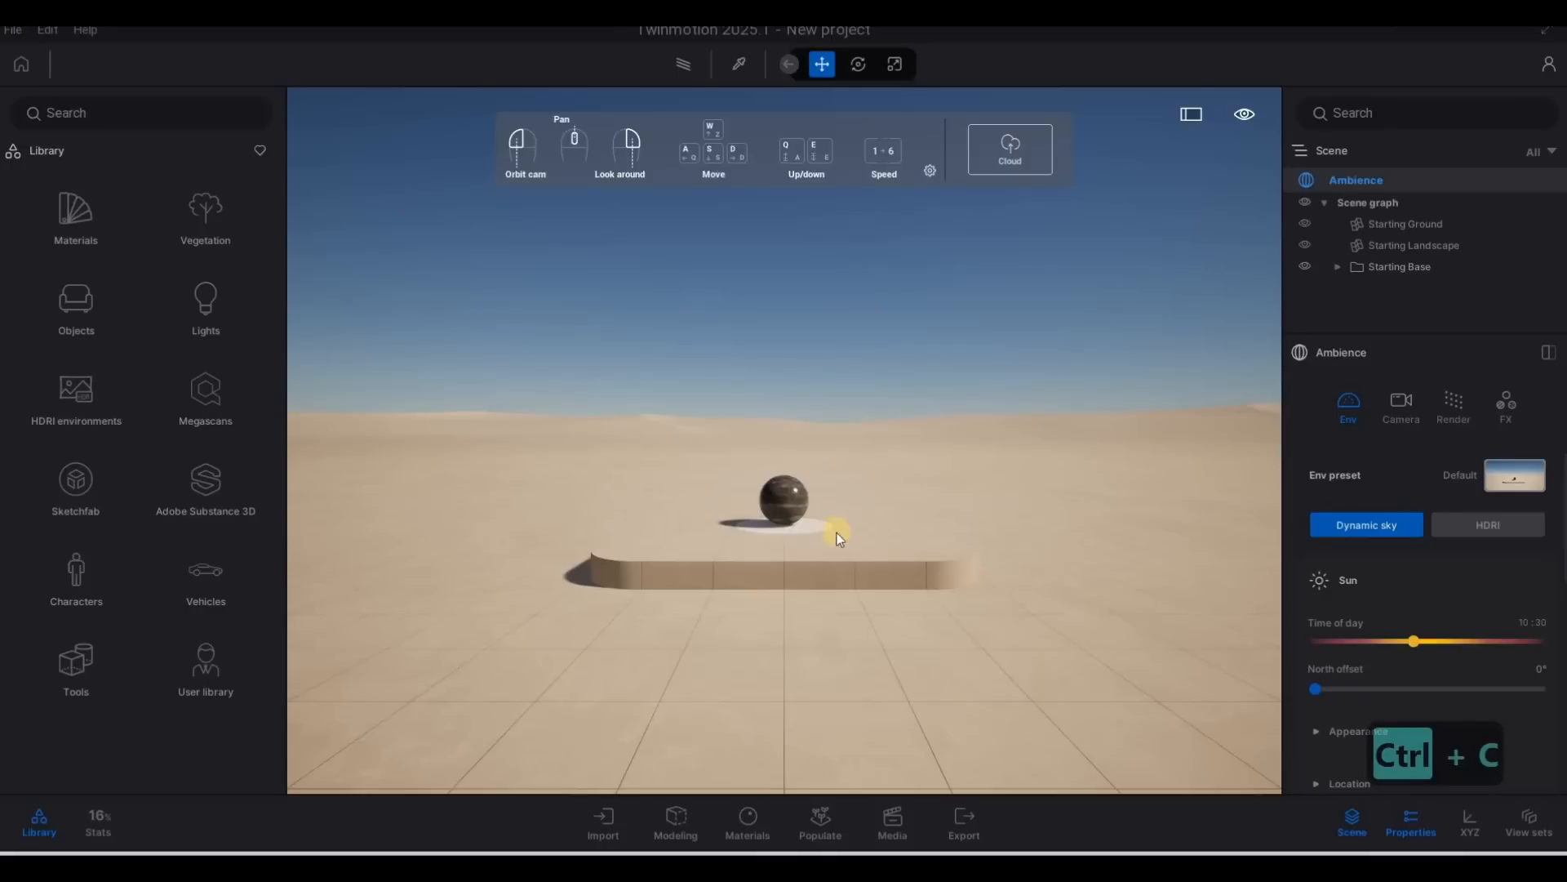
In the new Twinmotion project, delete the starting scene's pedestal, cylinder and sphere.
click(844, 565)
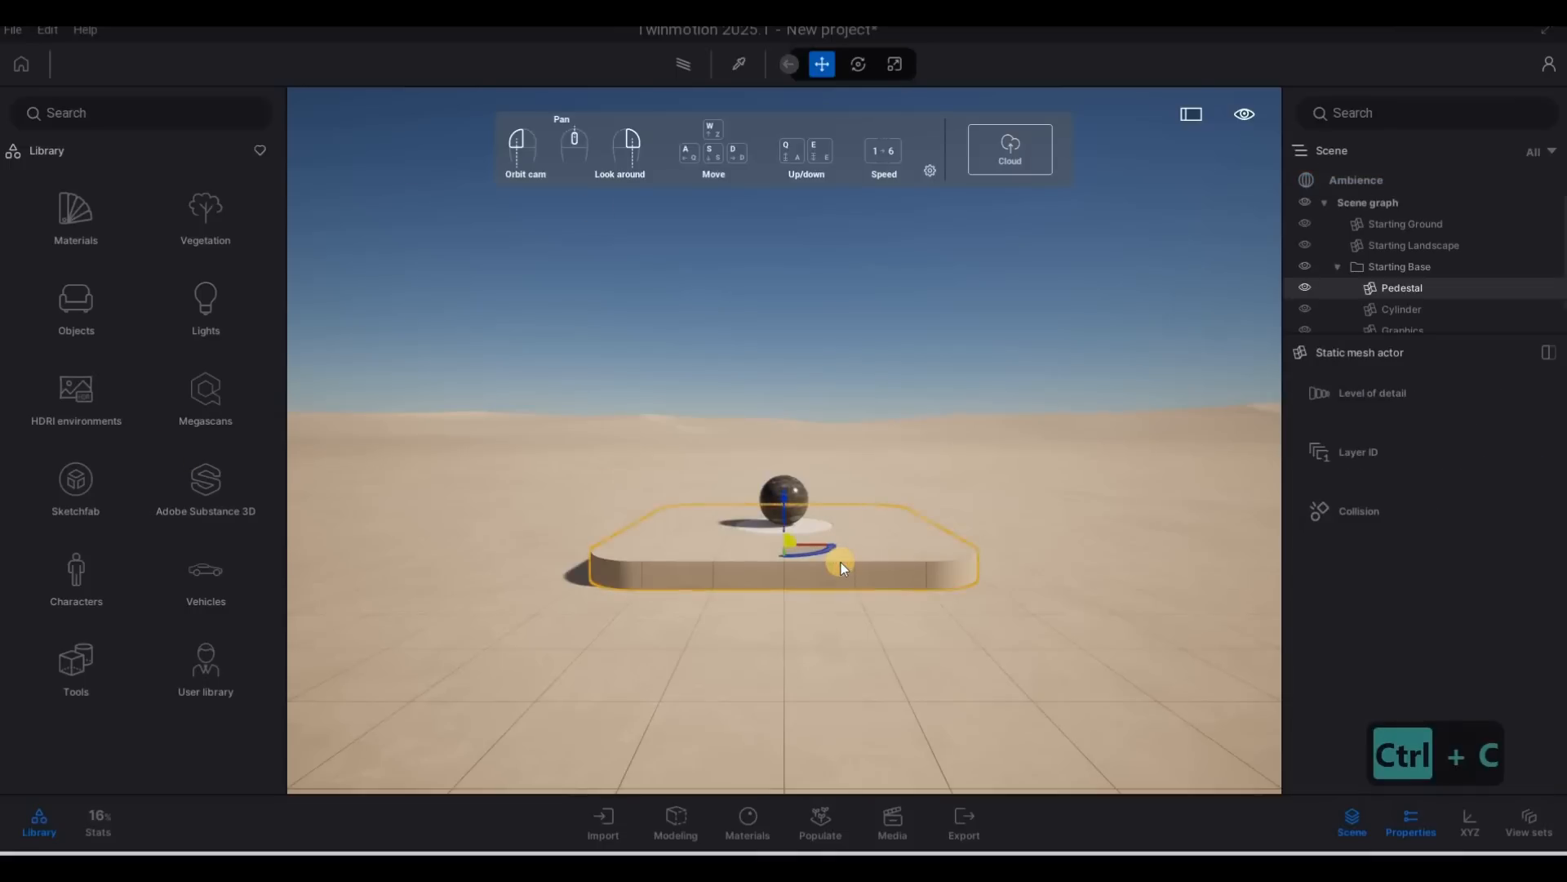
key(Delete)
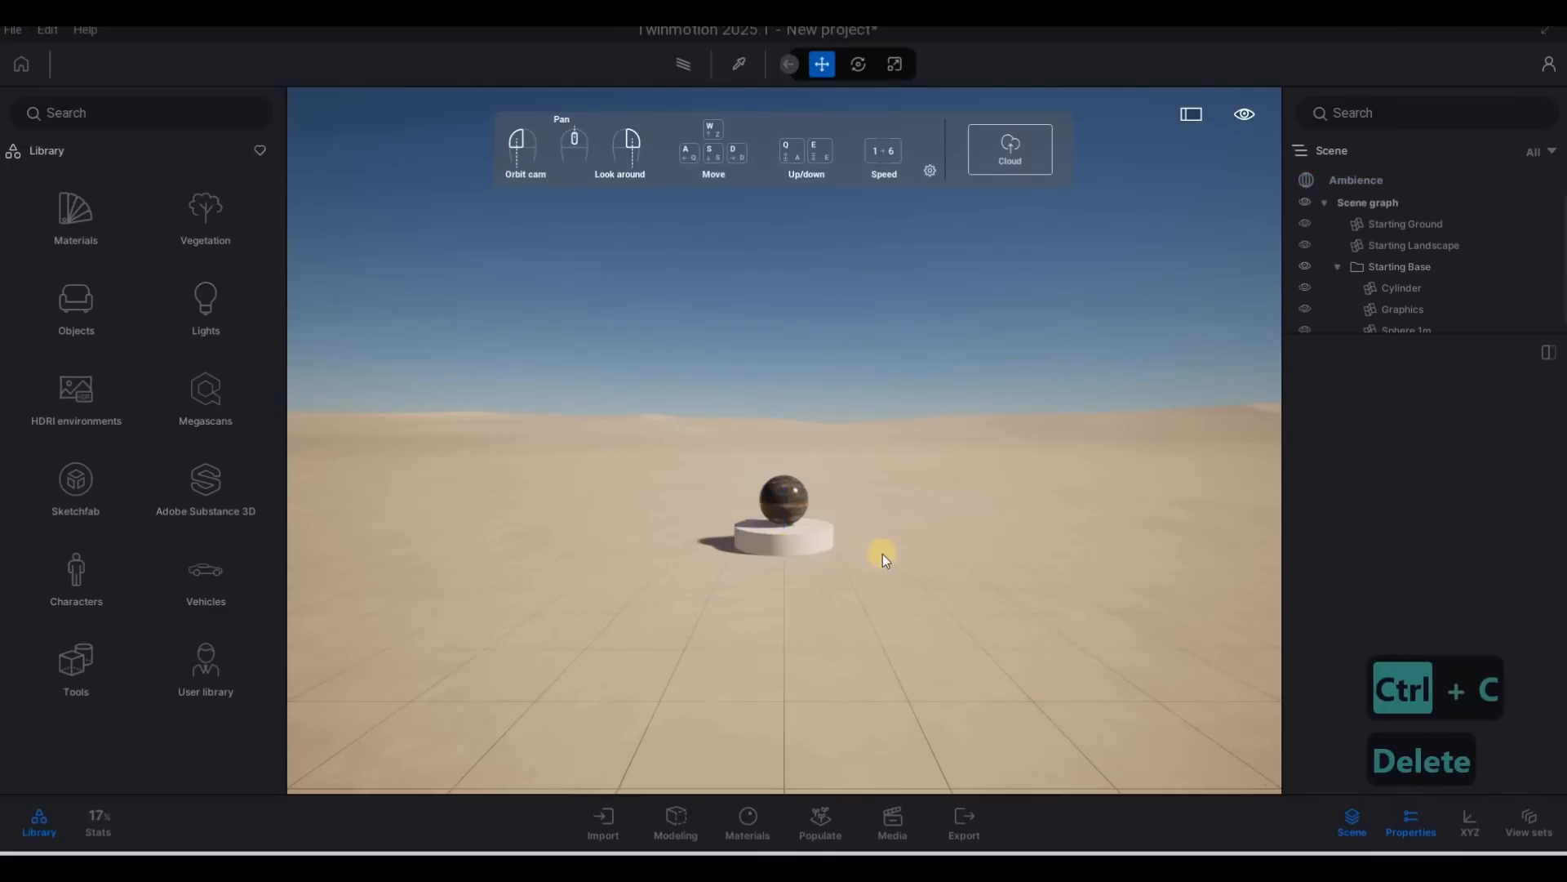
click(790, 535)
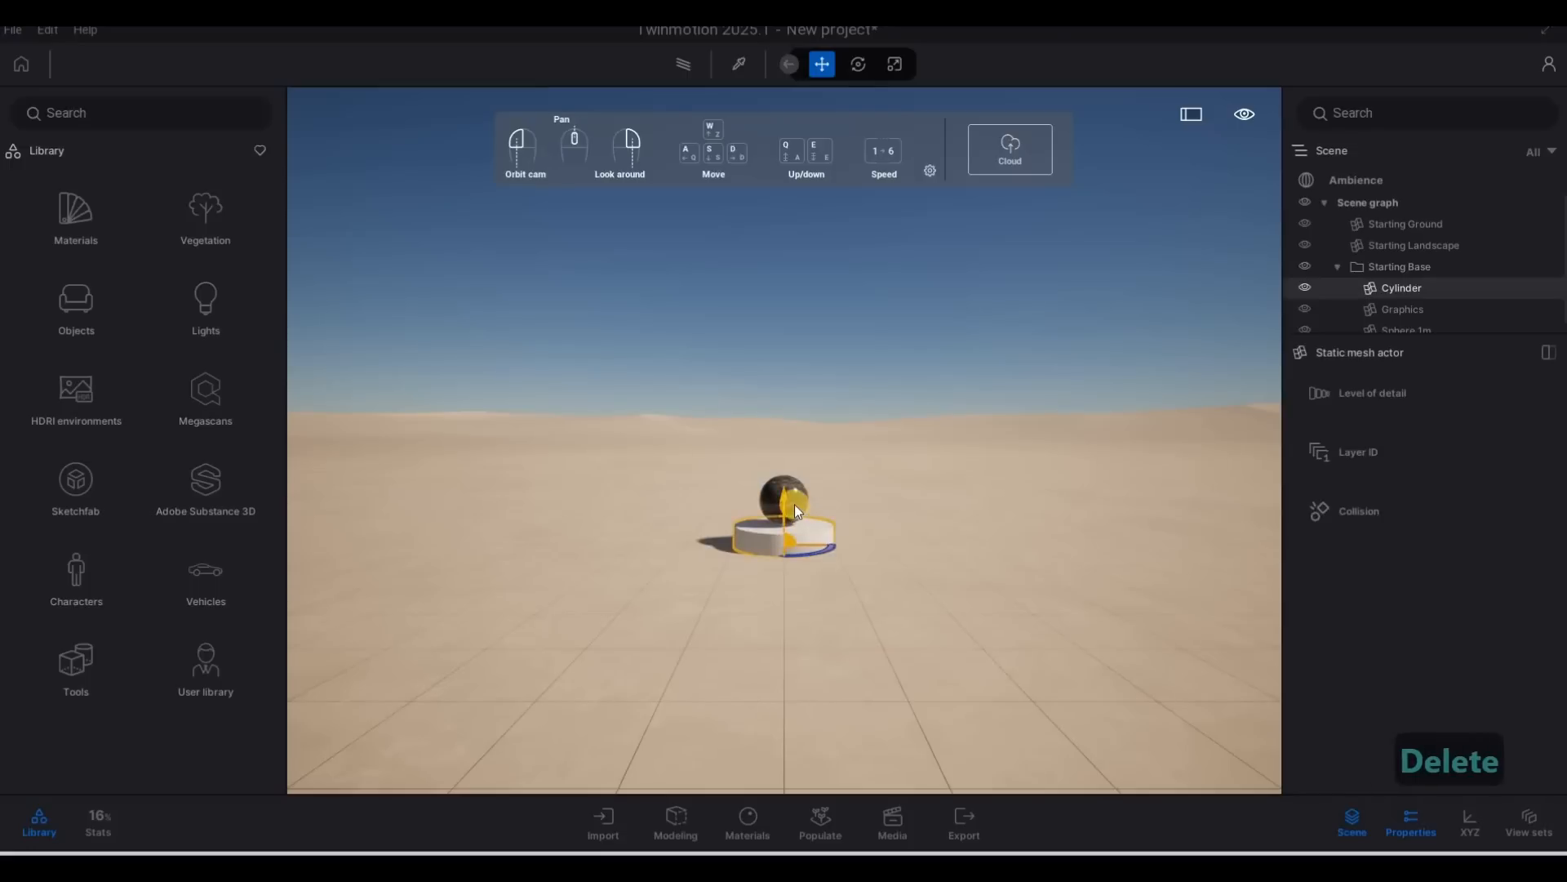
key(Delete)
click(793, 502)
key(Delete)
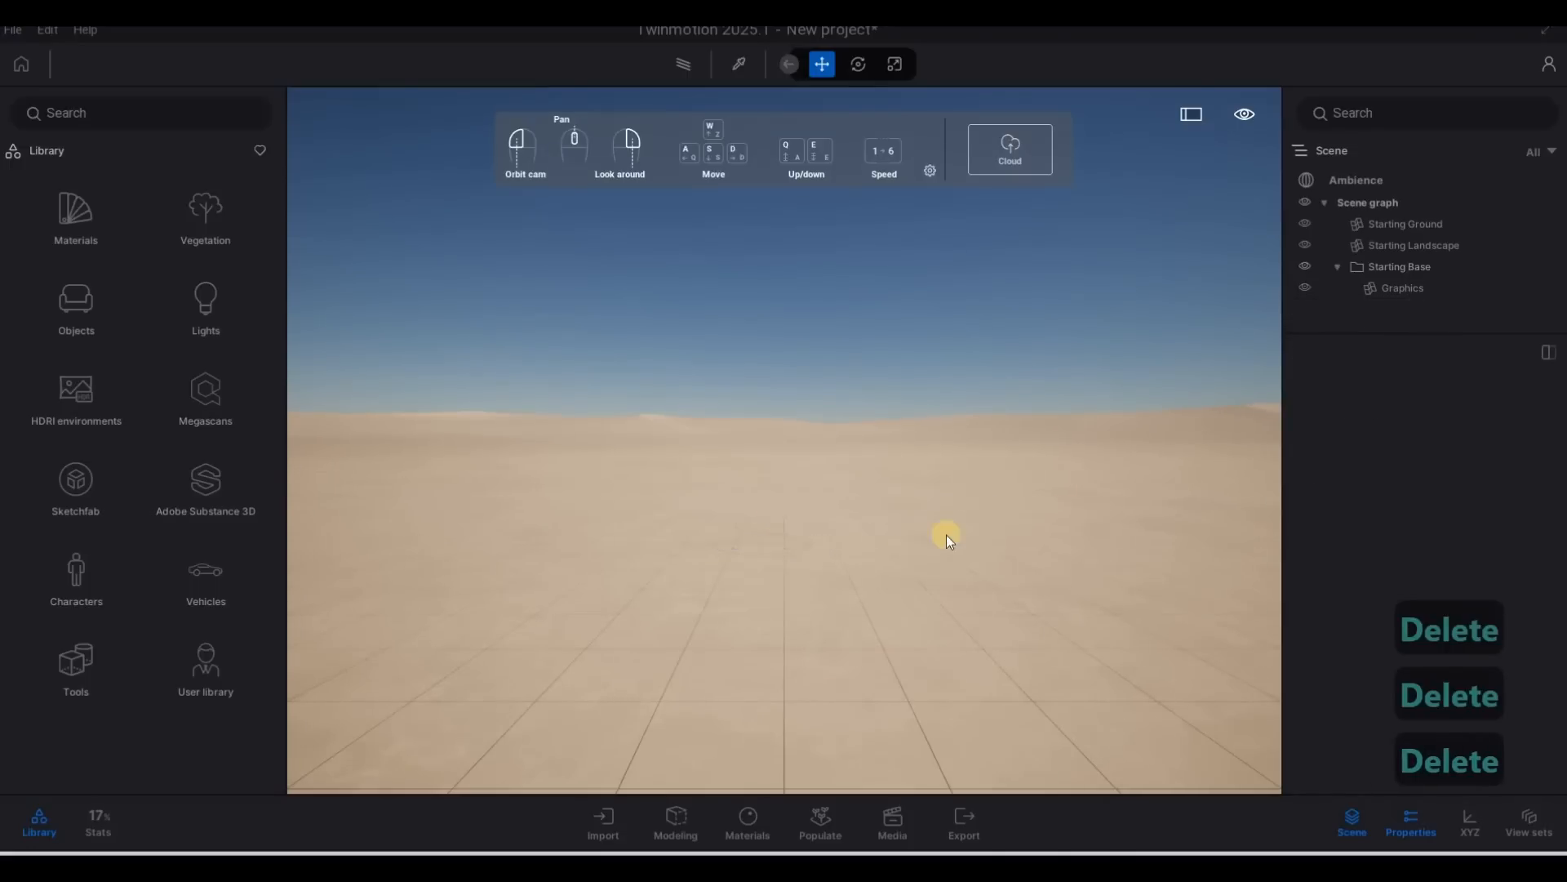
Delete the Starting Base folder with its remaining graphics from the scene graph, keeping Starting Ground and Starting Landscape.
click(1403, 228)
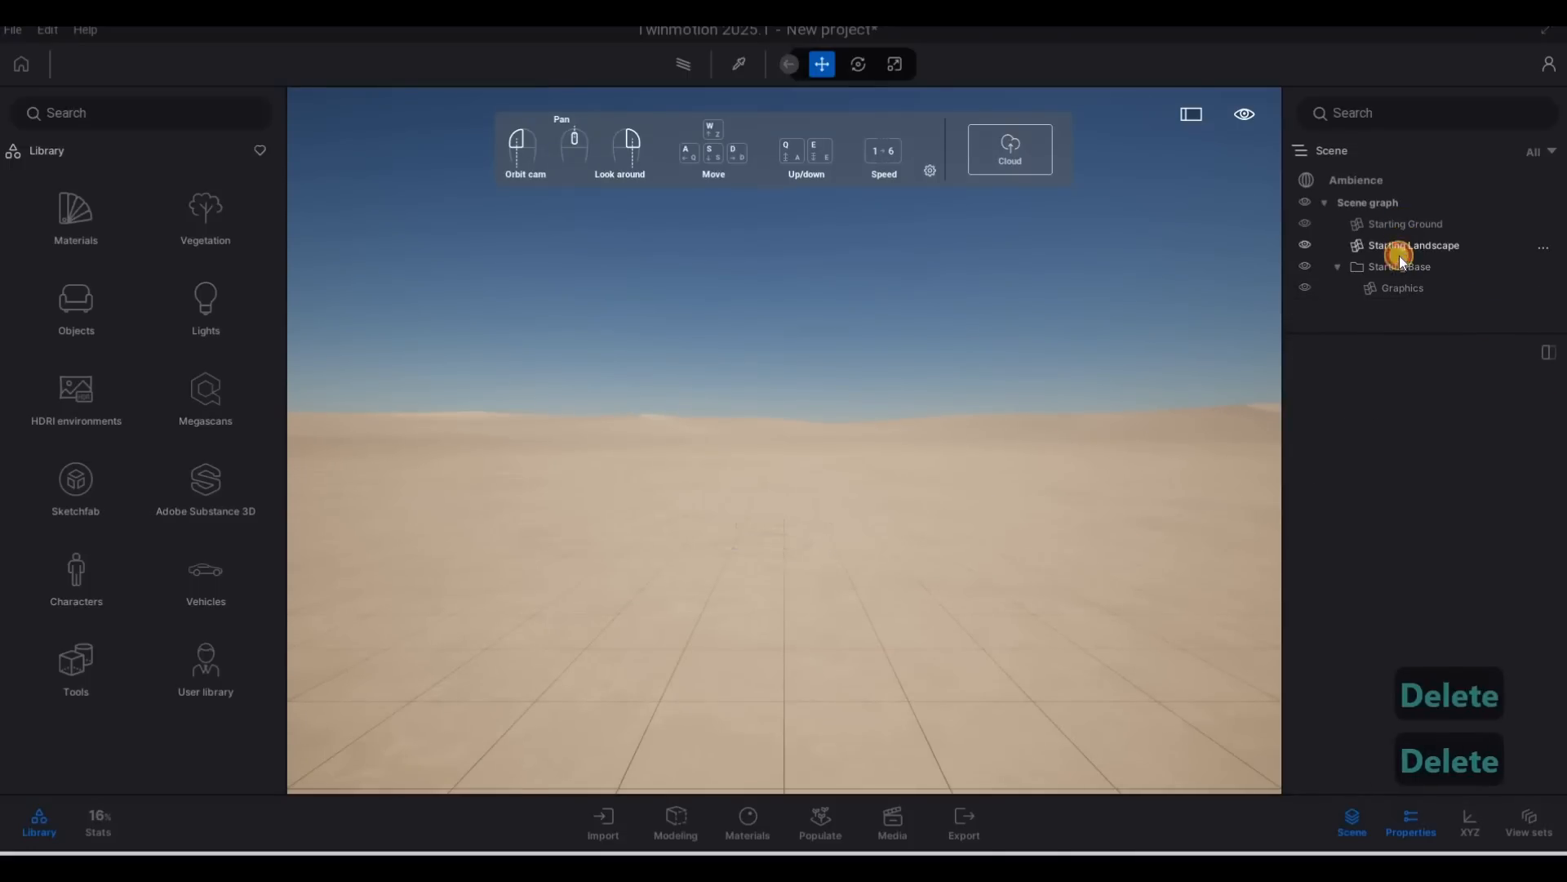
click(1395, 266)
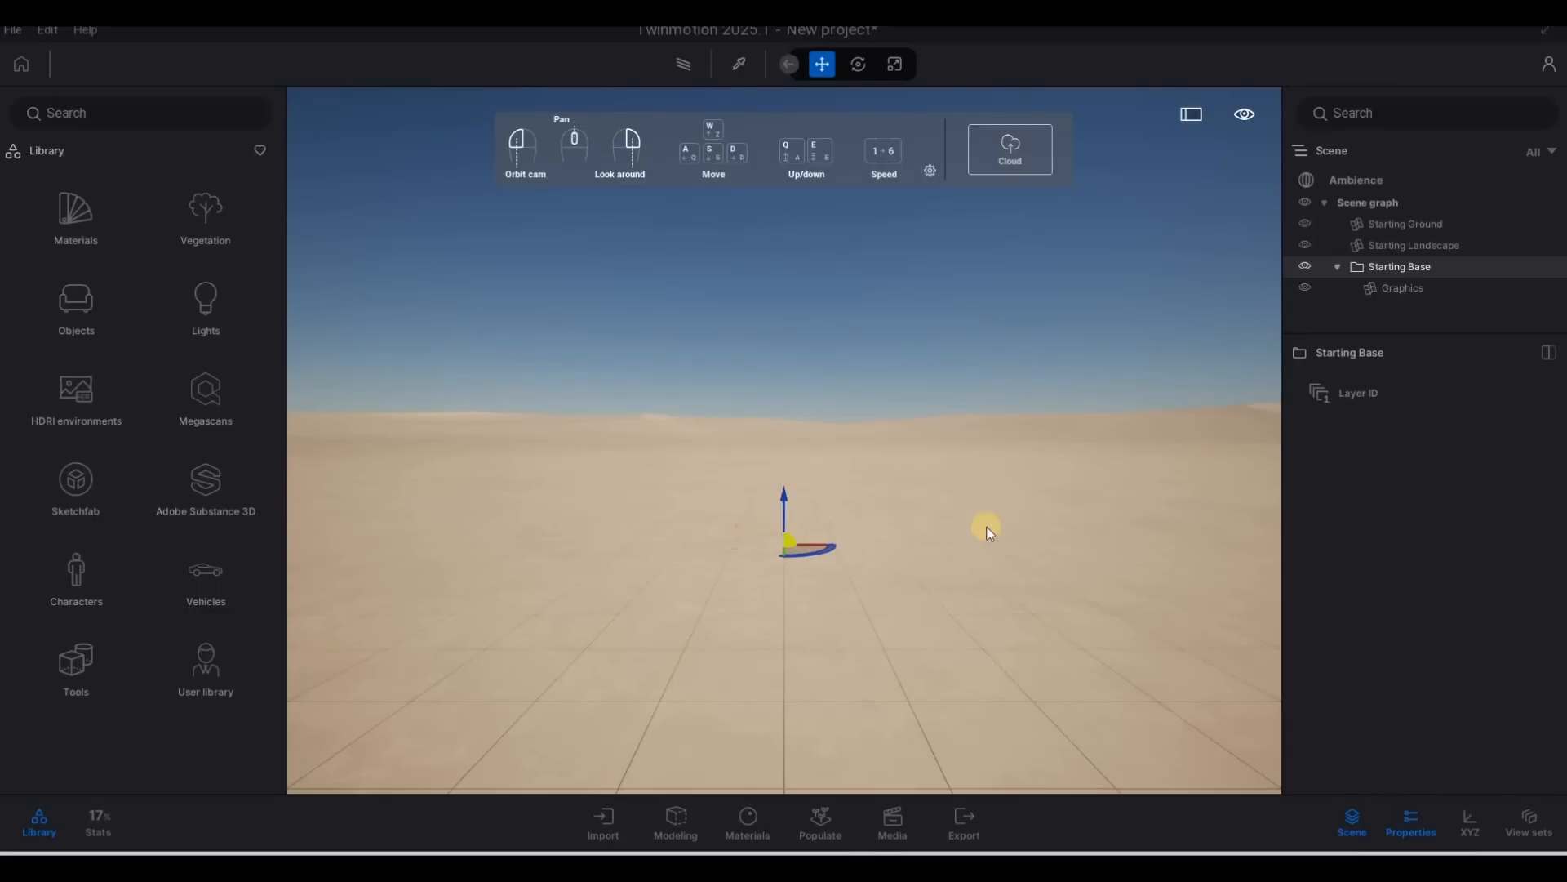
key(Delete)
click(1427, 250)
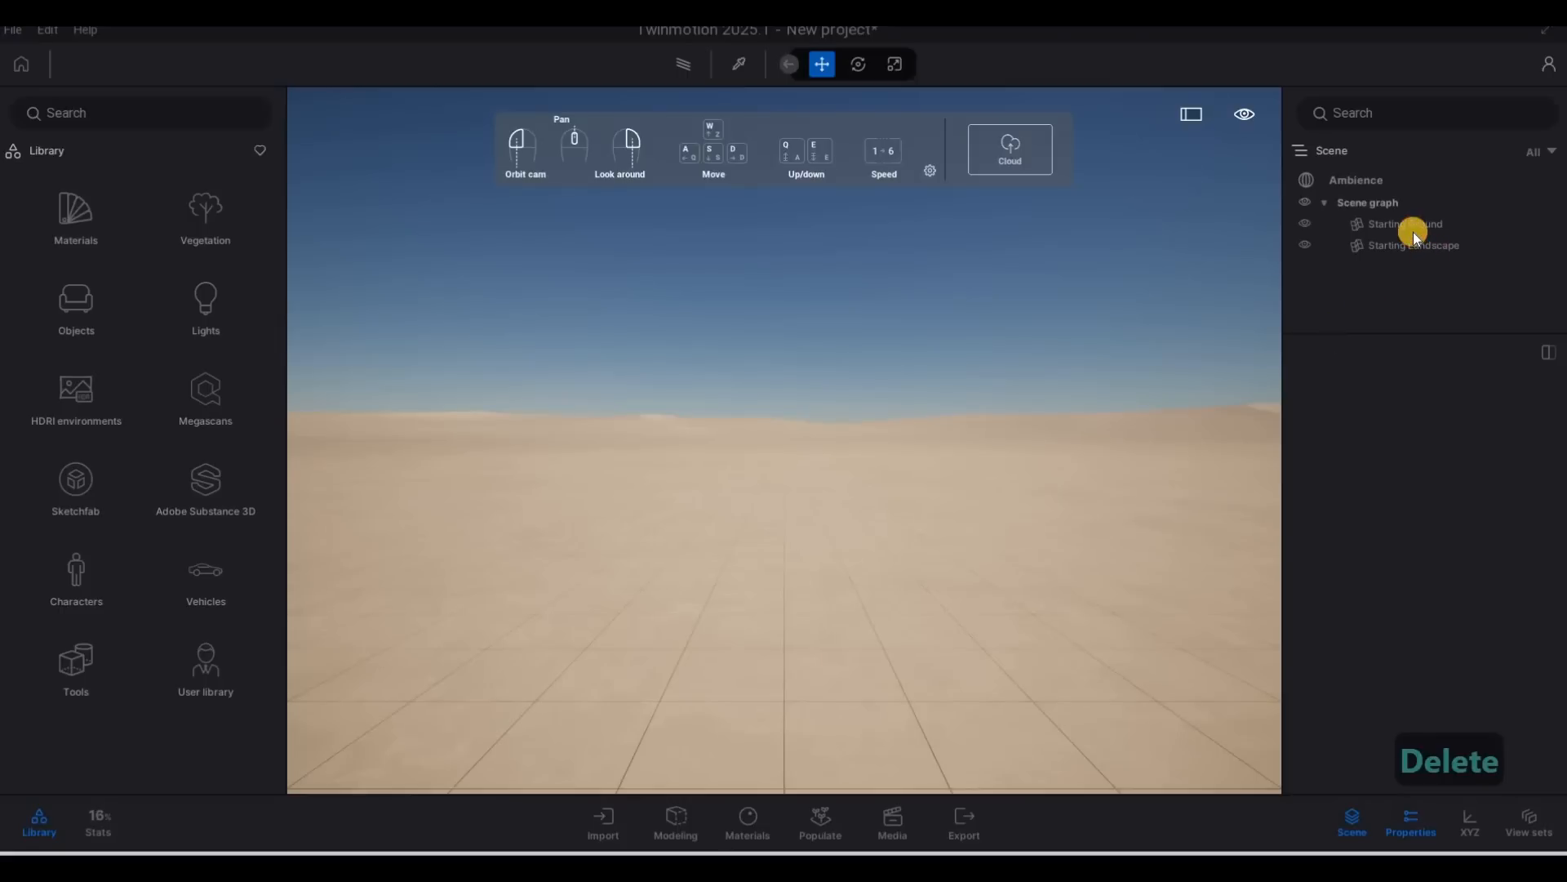
key(Escape)
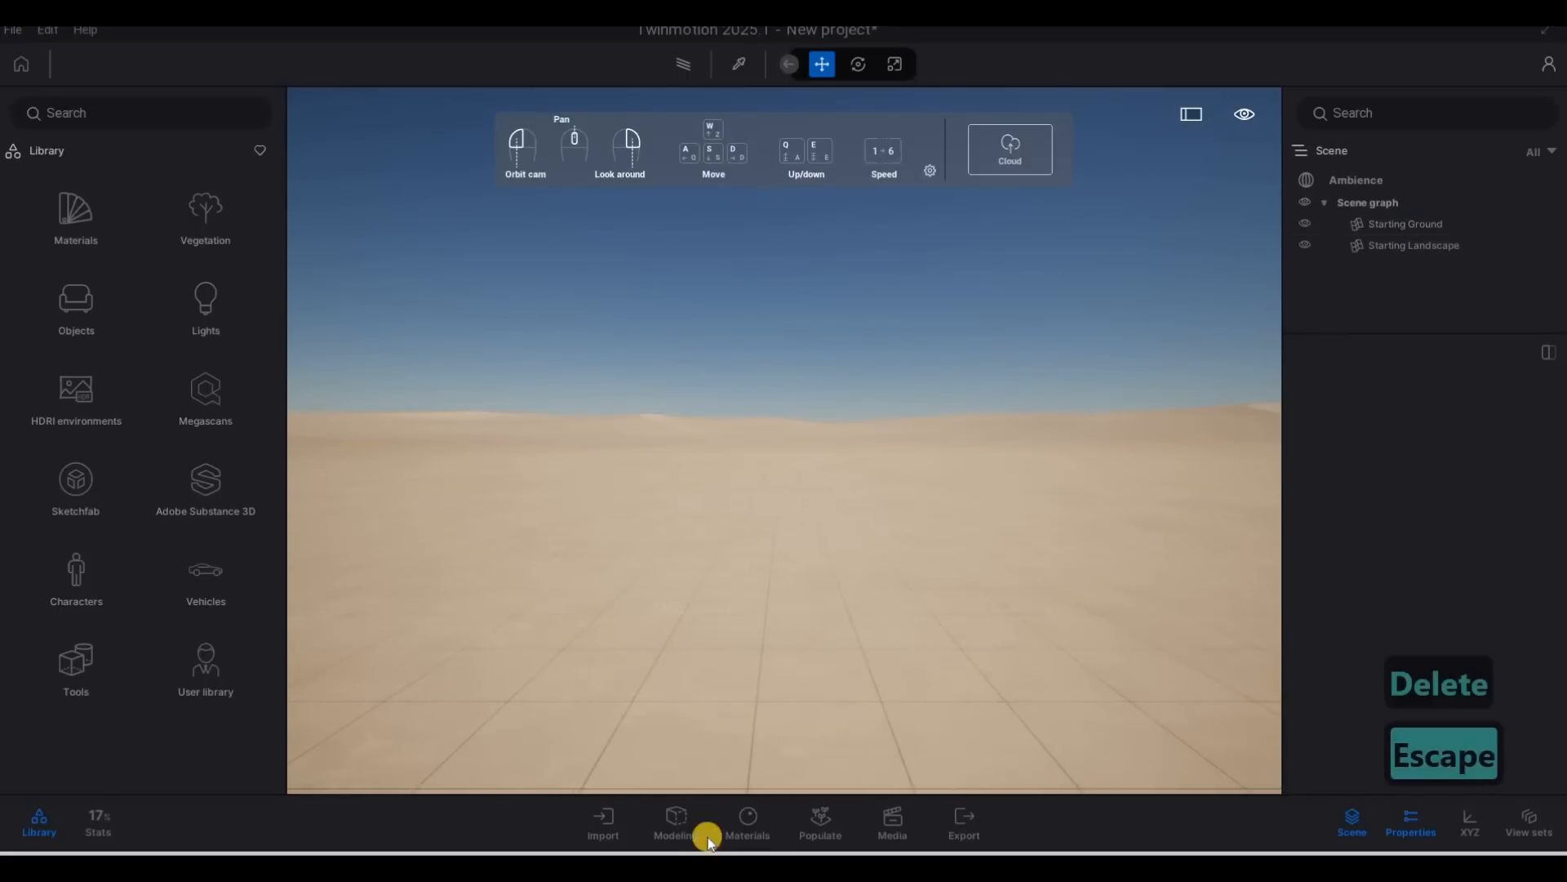
Import HOUSE-3DView-{3D}.udatasmith from the copied Revit File folder path as geometry with default options.
click(602, 824)
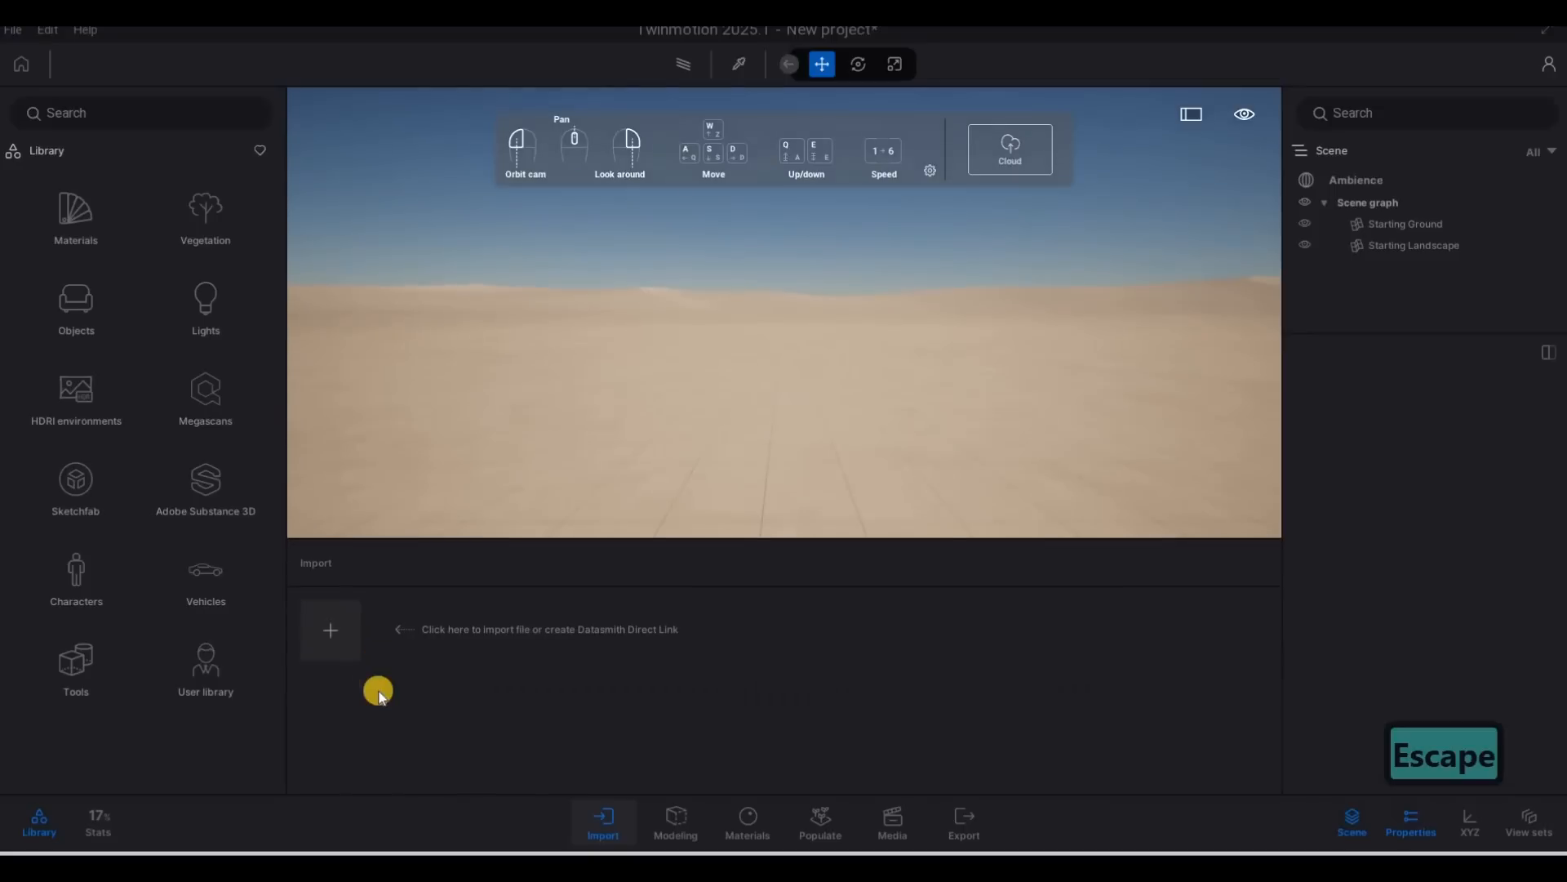
click(383, 629)
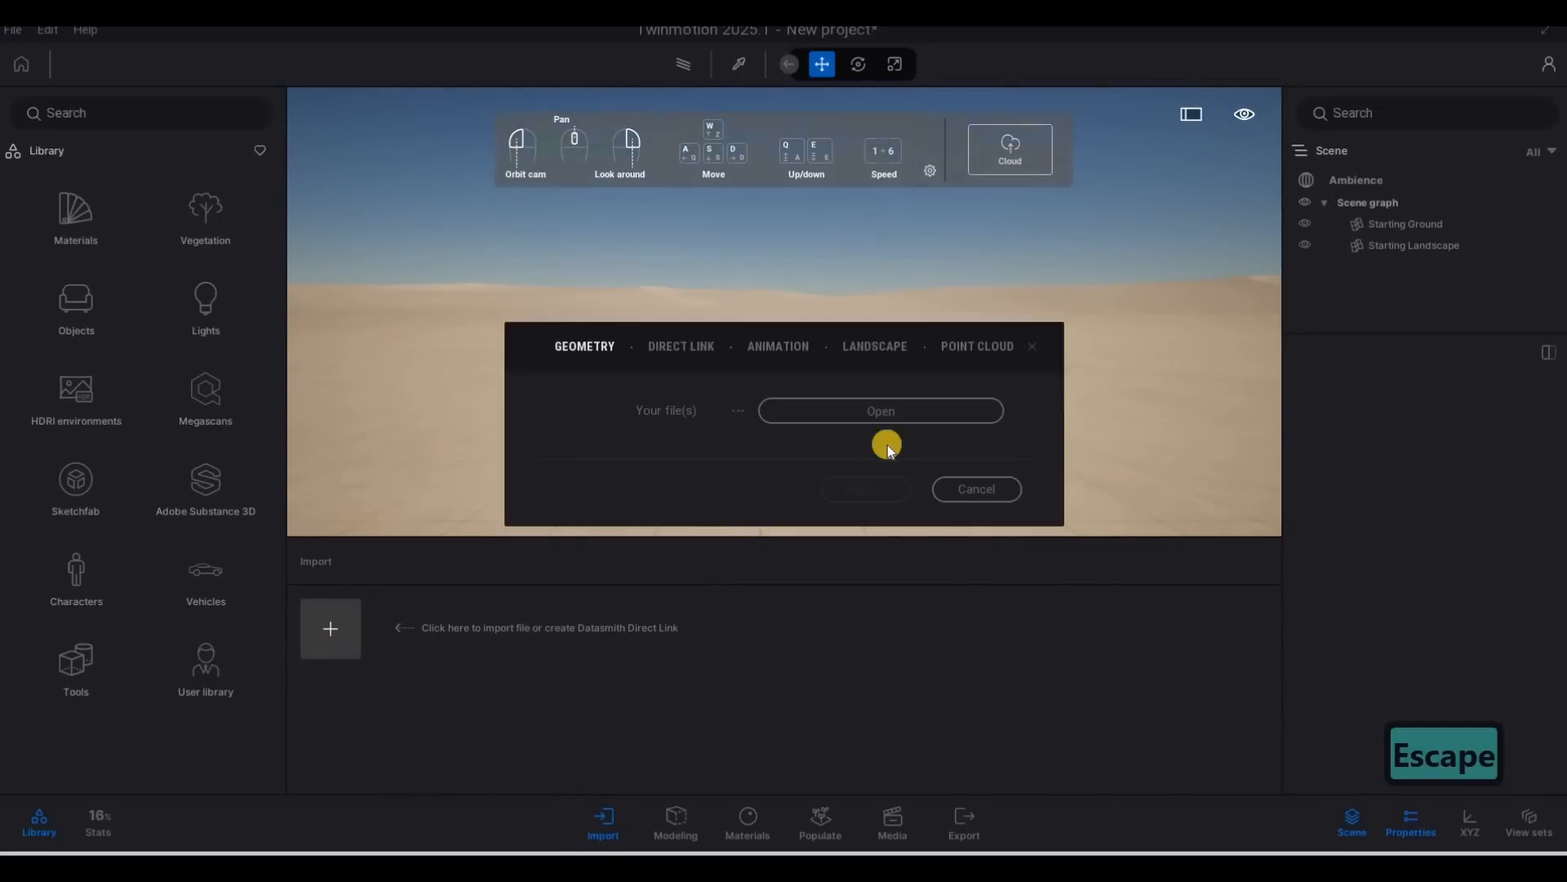
click(874, 429)
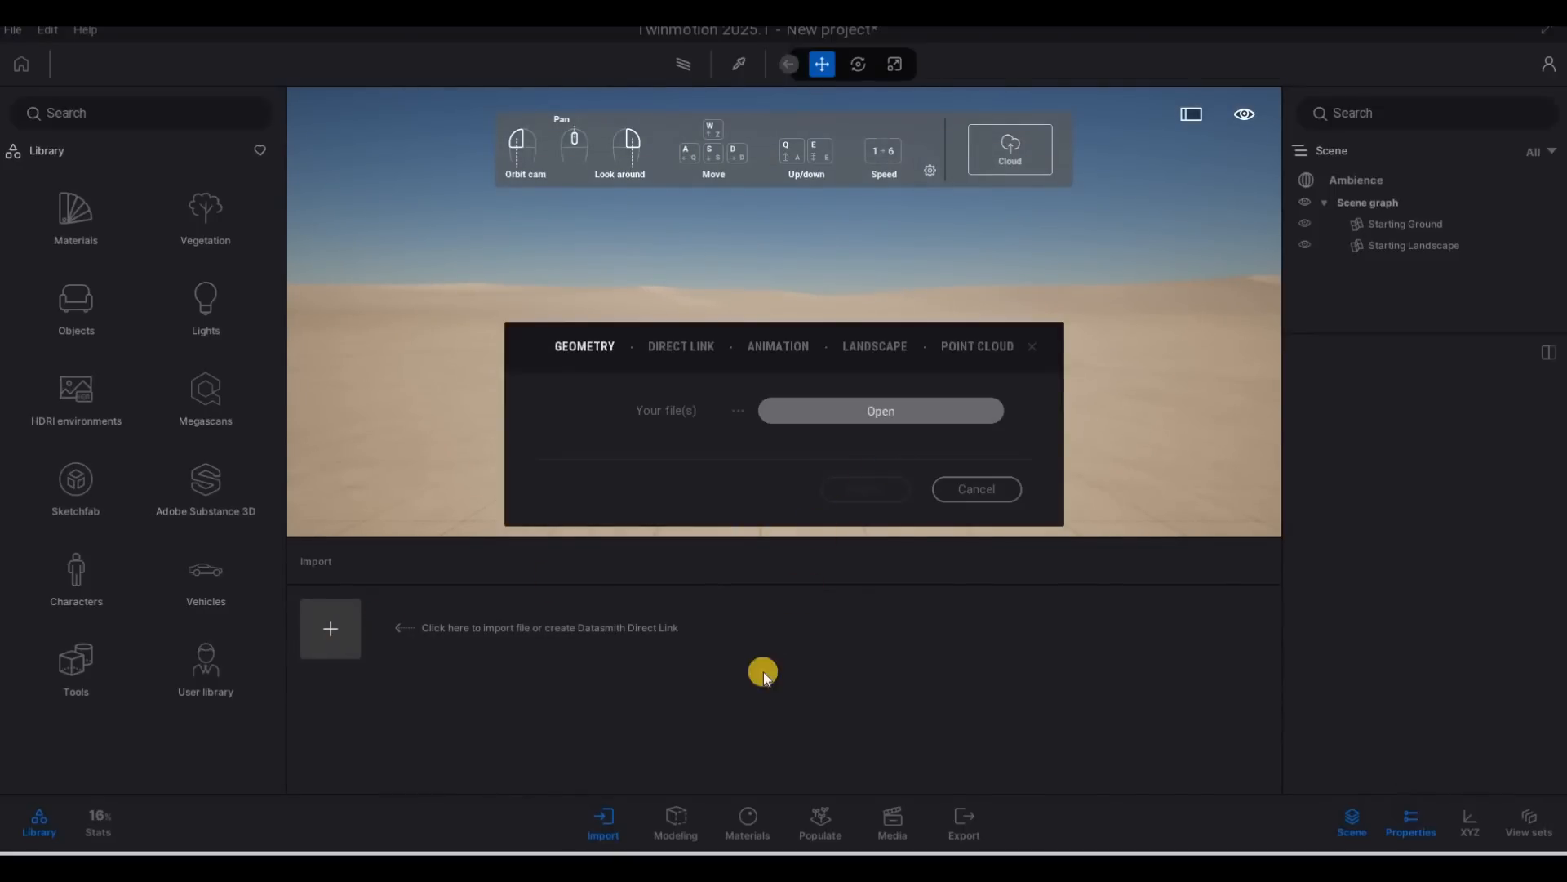
key(ctrl+v)
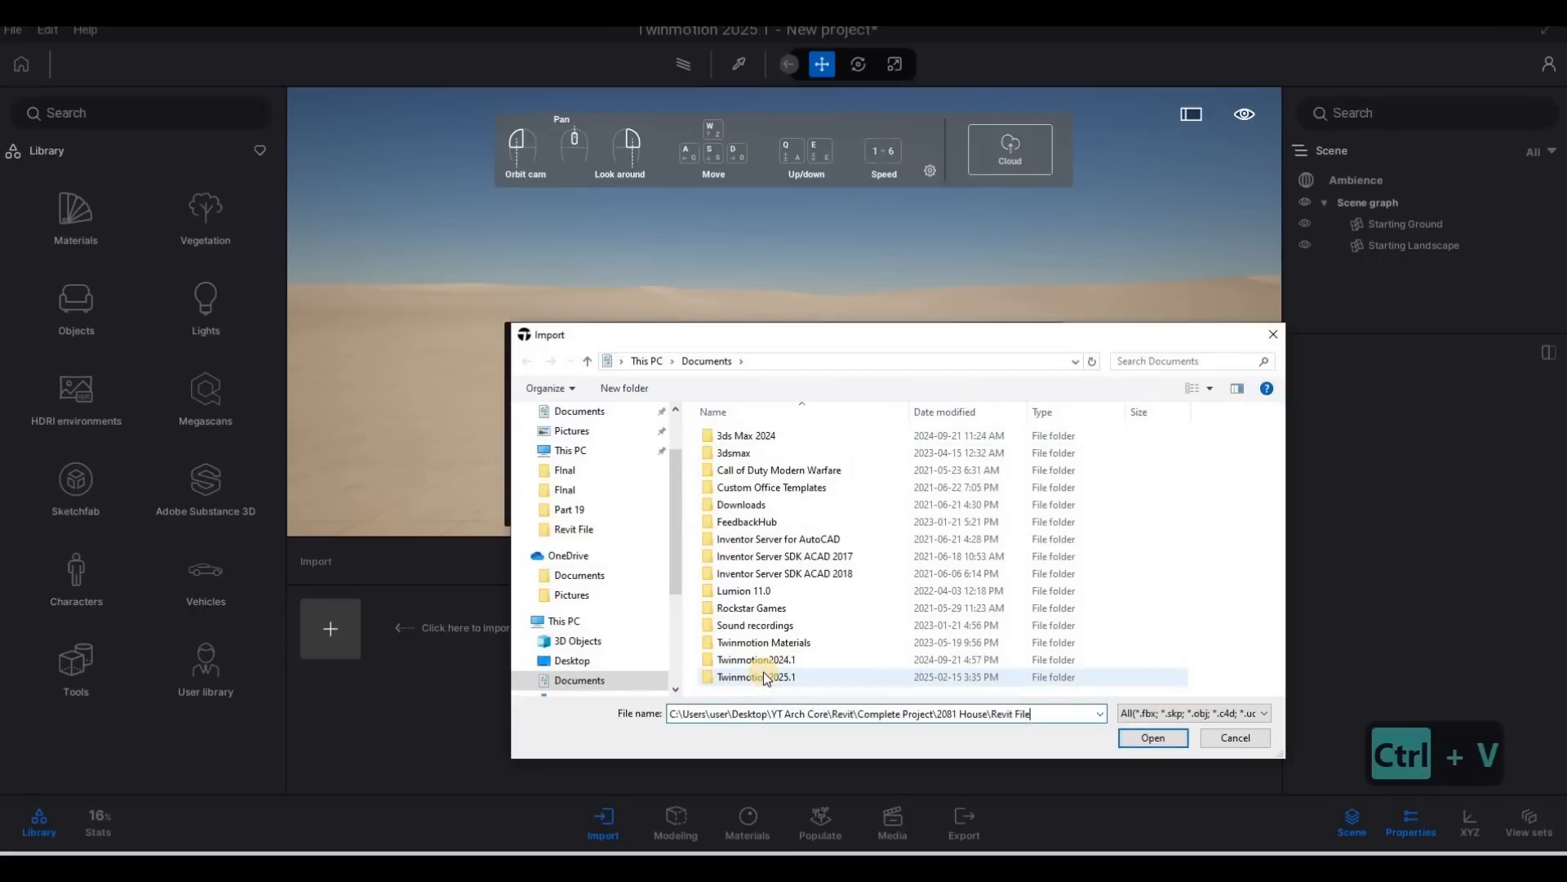
key(Return)
click(770, 456)
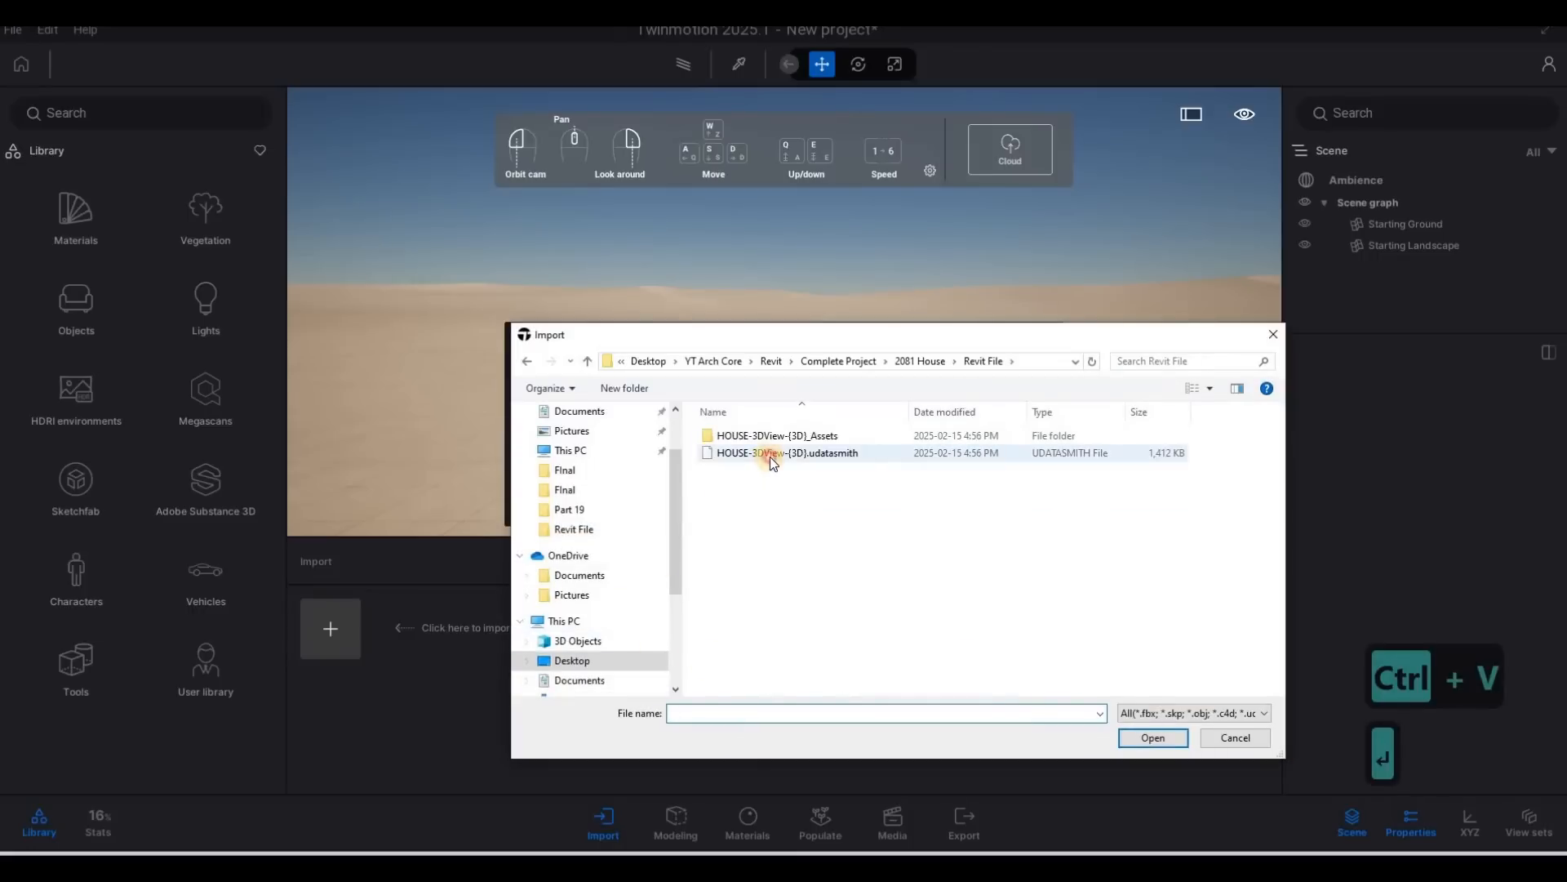
click(1152, 739)
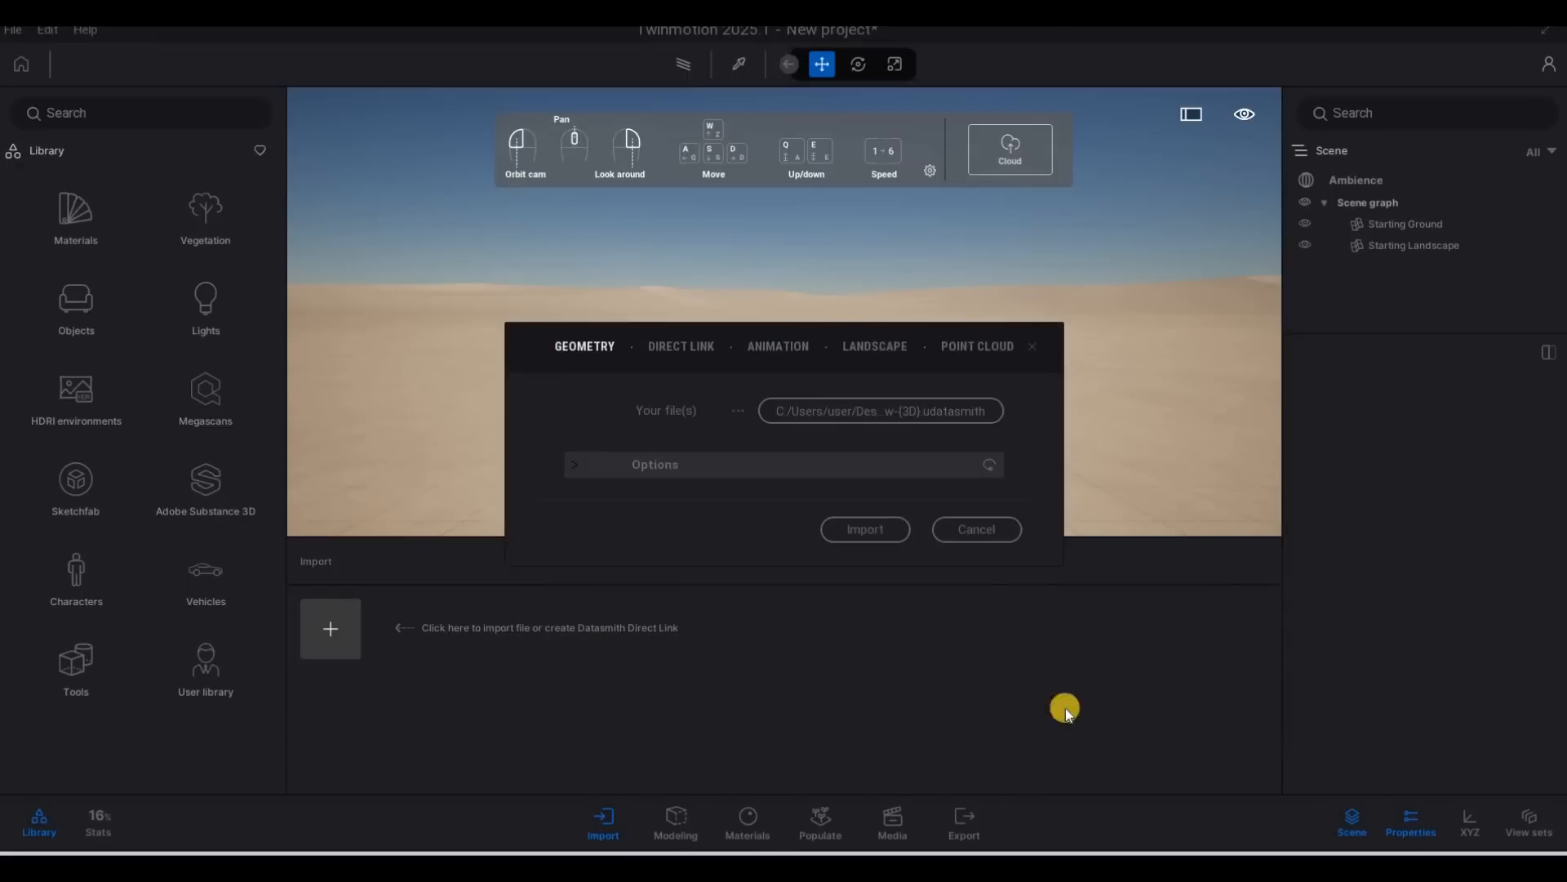
click(871, 527)
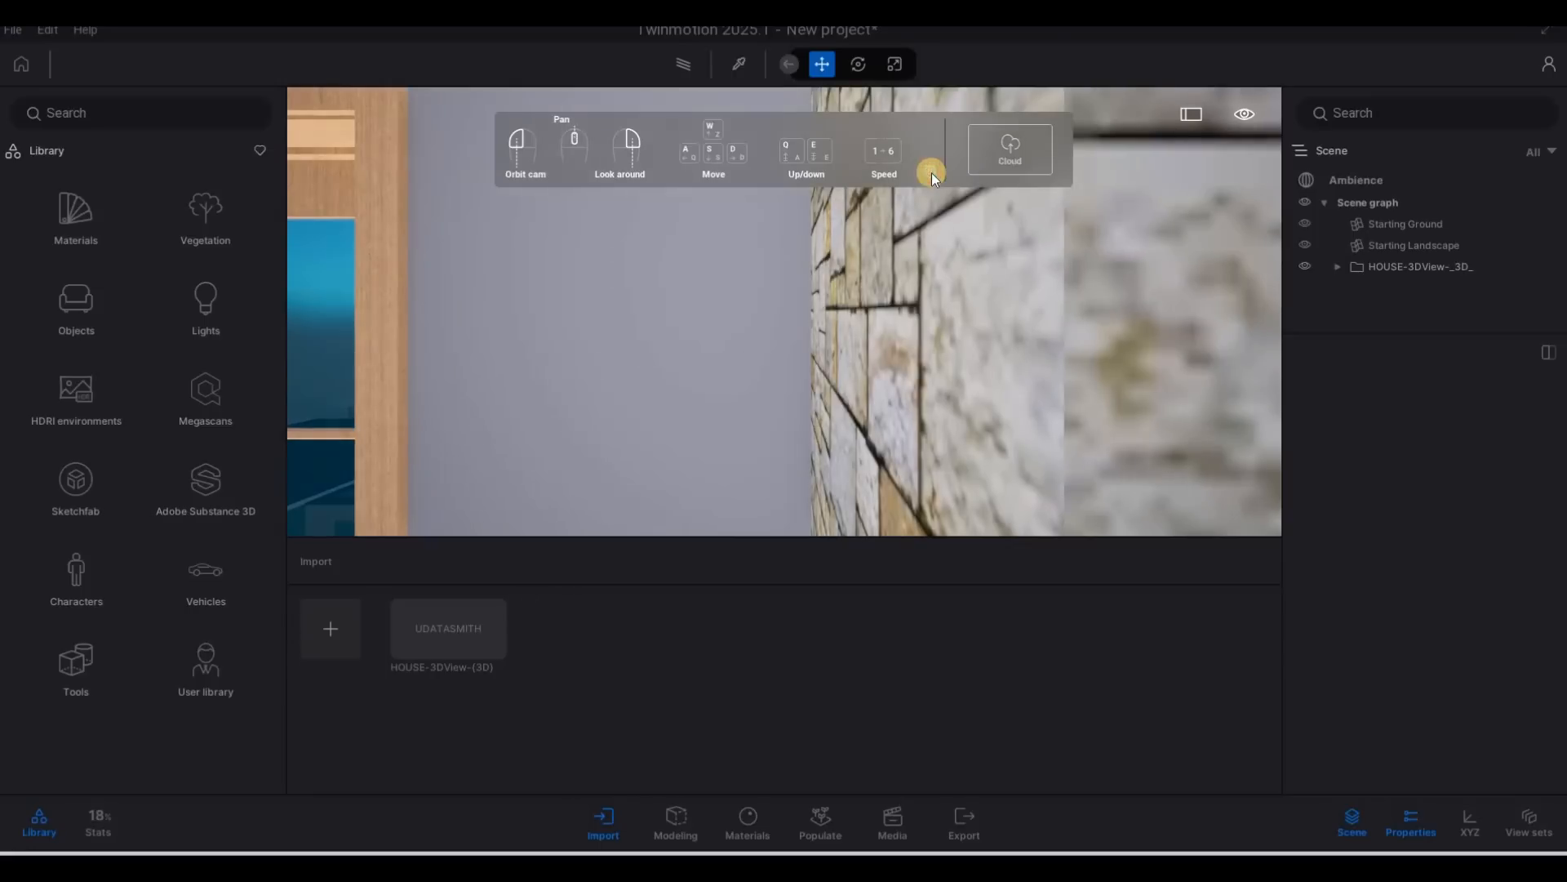
Hide the navigation help panel in the viewport.
click(931, 171)
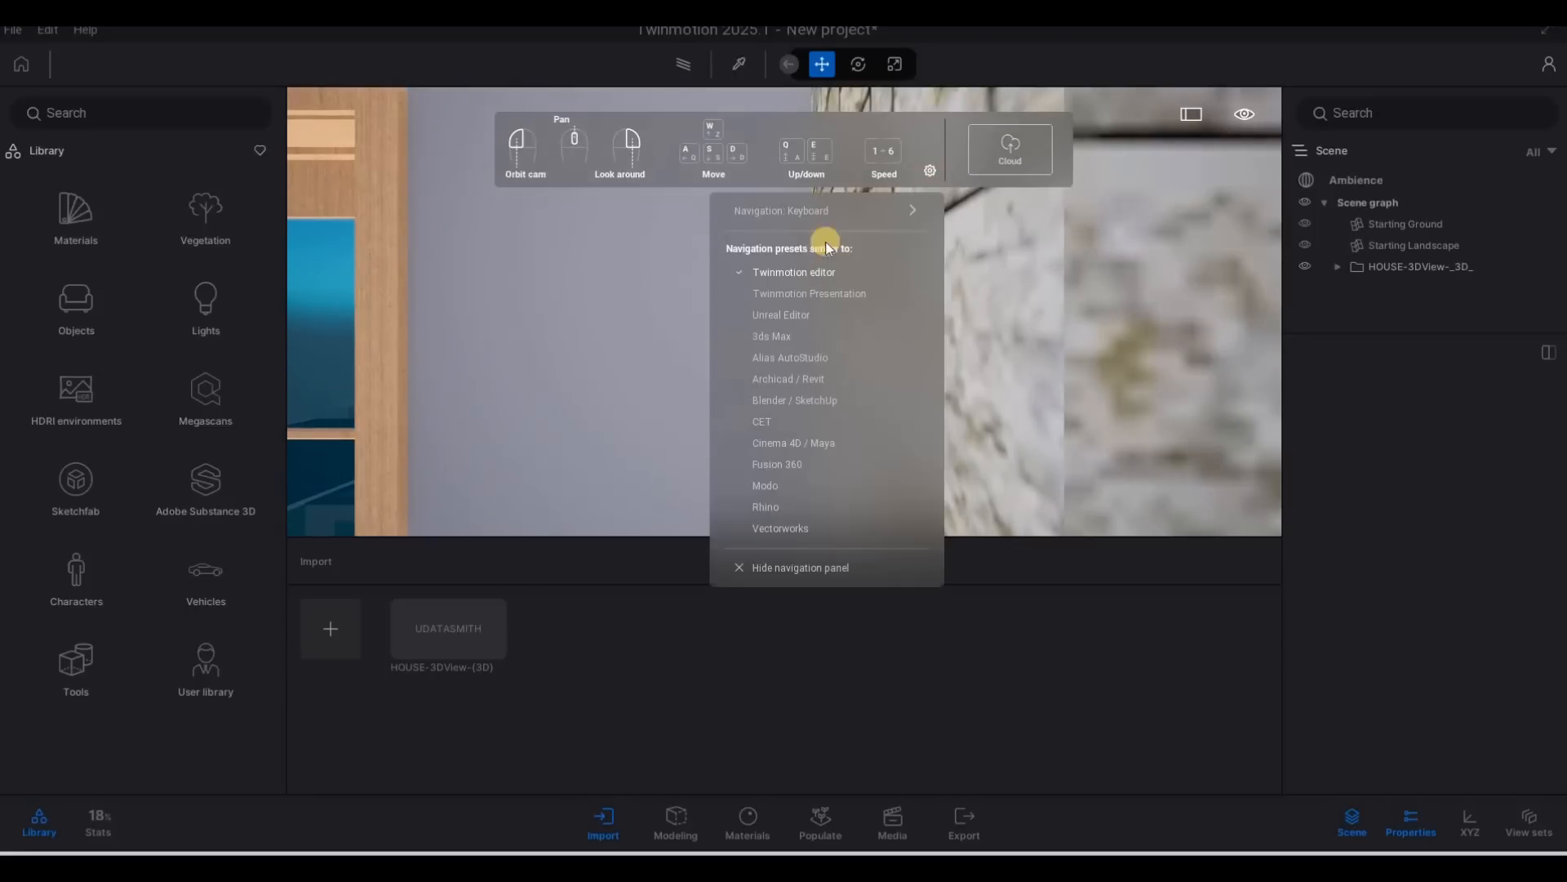
click(764, 574)
Move around the imported house to examine its front facade, entrance, driveway and boundary walls.
scroll(854, 360, down, 10)
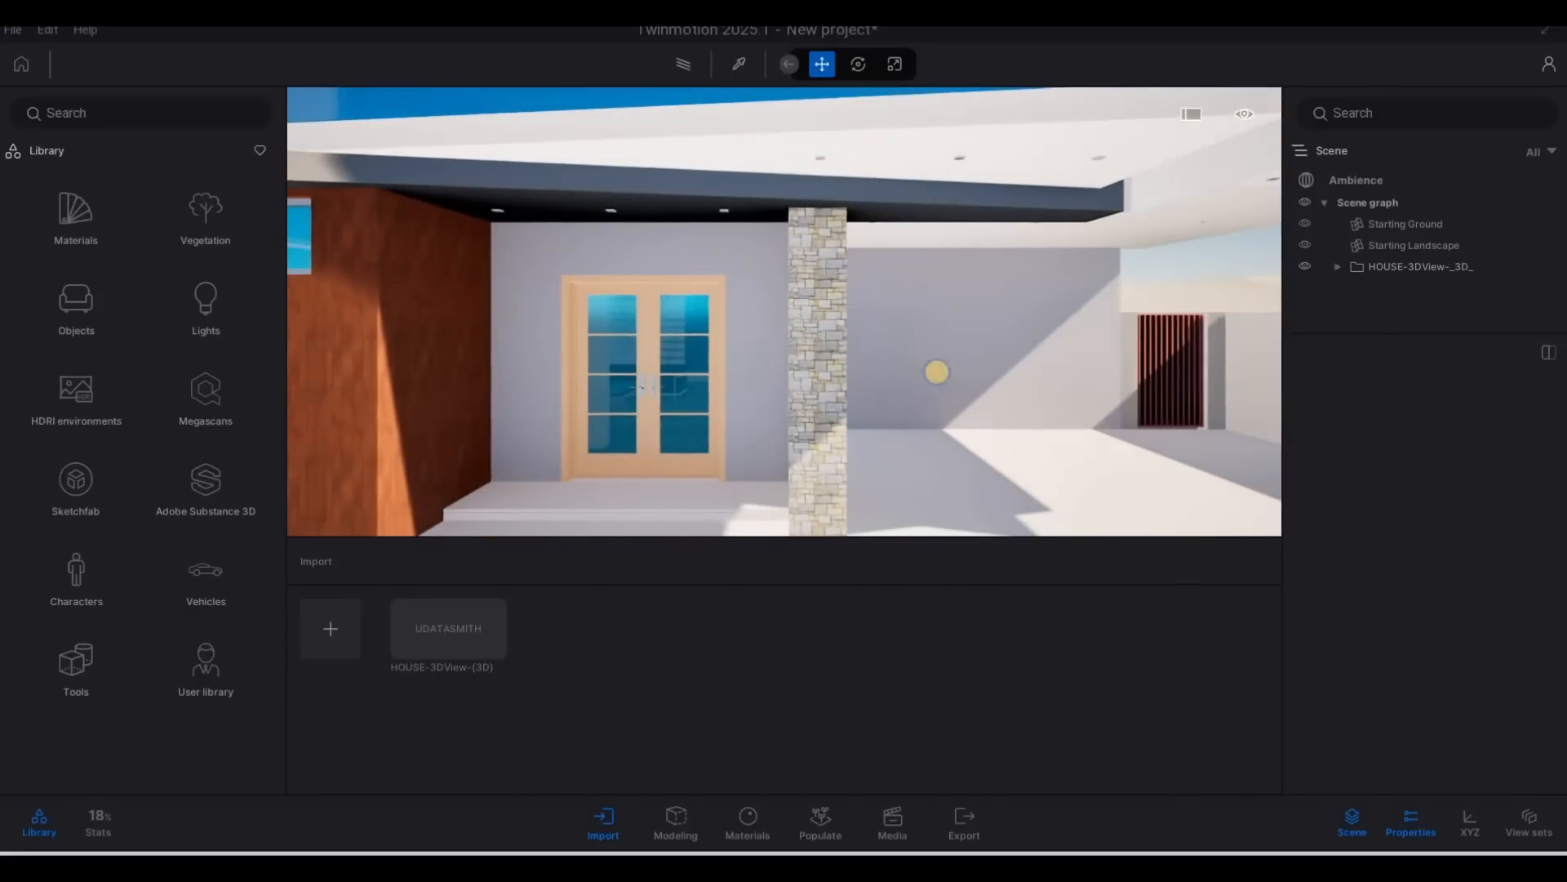
key(s)
key(s)
key(a)
key(s)
key(d)
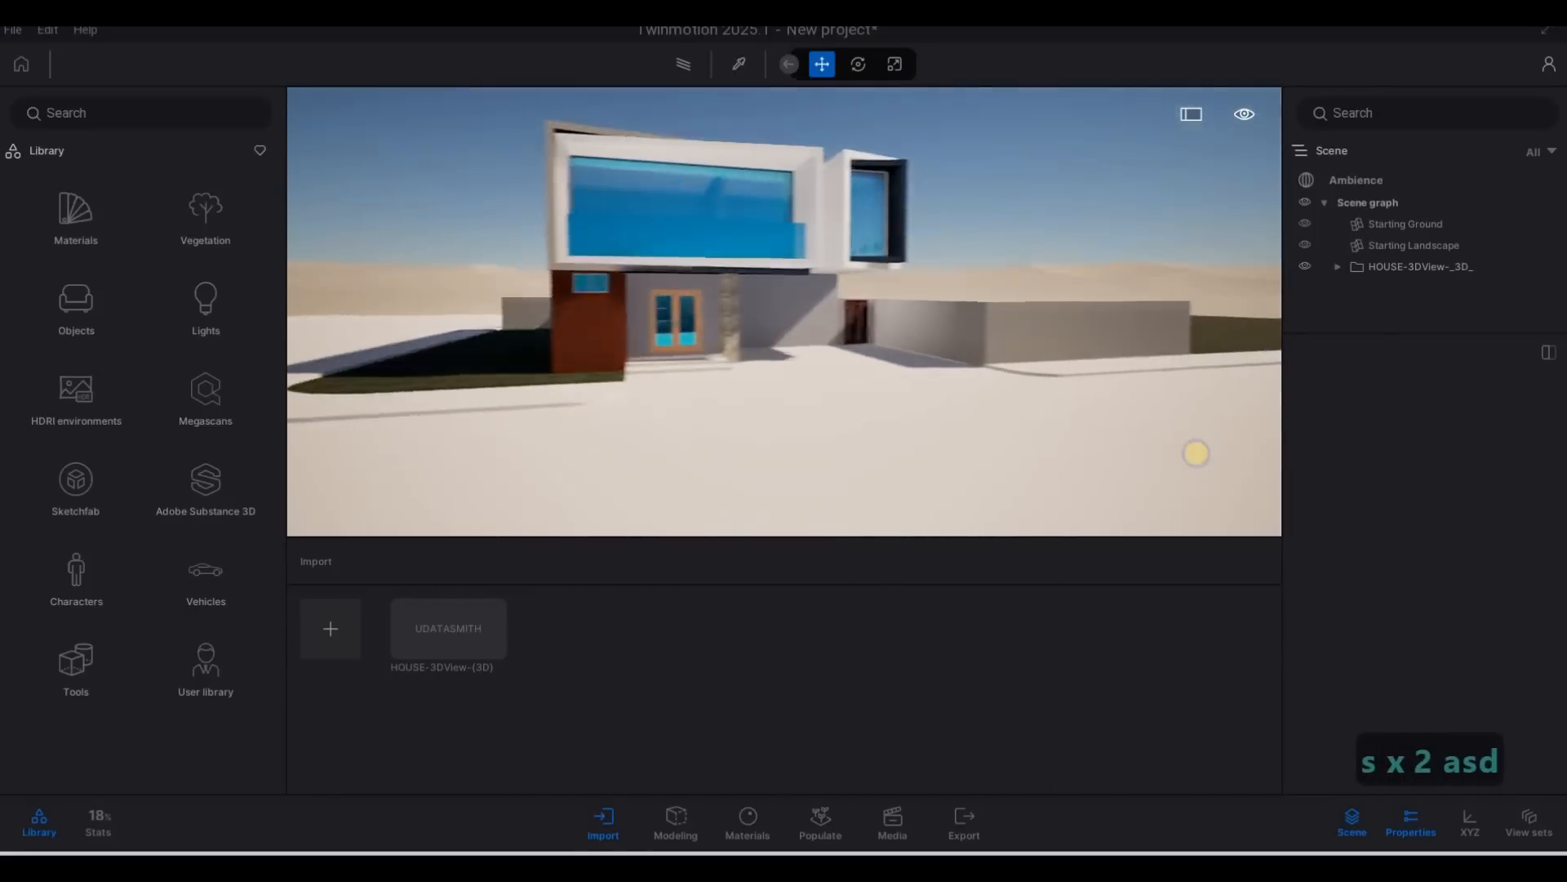
key(w)
key(s)
key(d)
key(w)
key(q)
key(a)
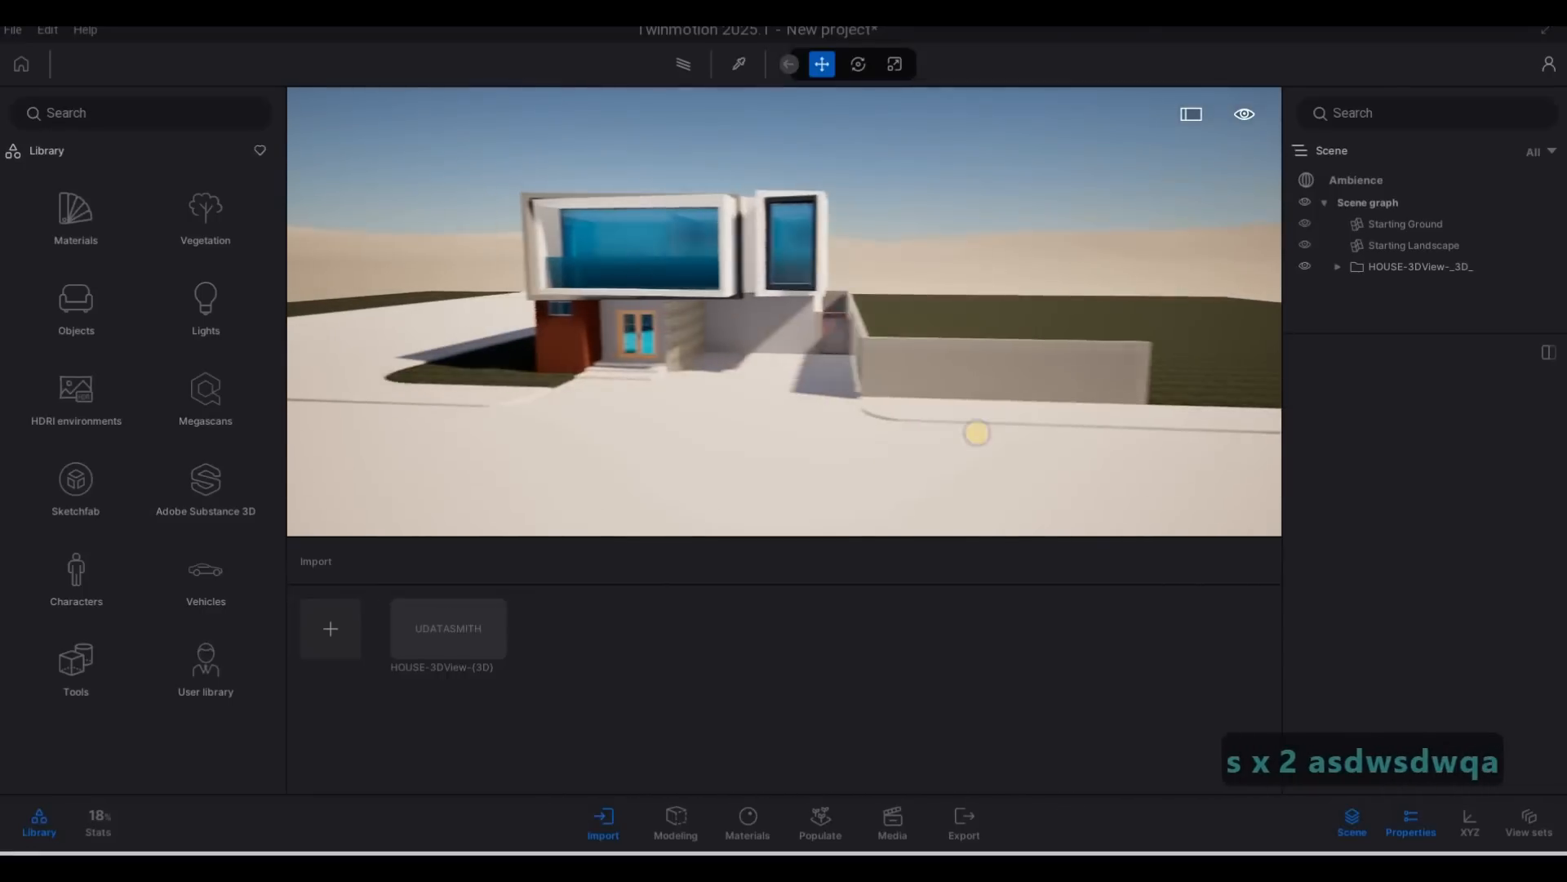
key(w)
key(e)
key(q)
key(a)
key(w)
key(e)
key(d)
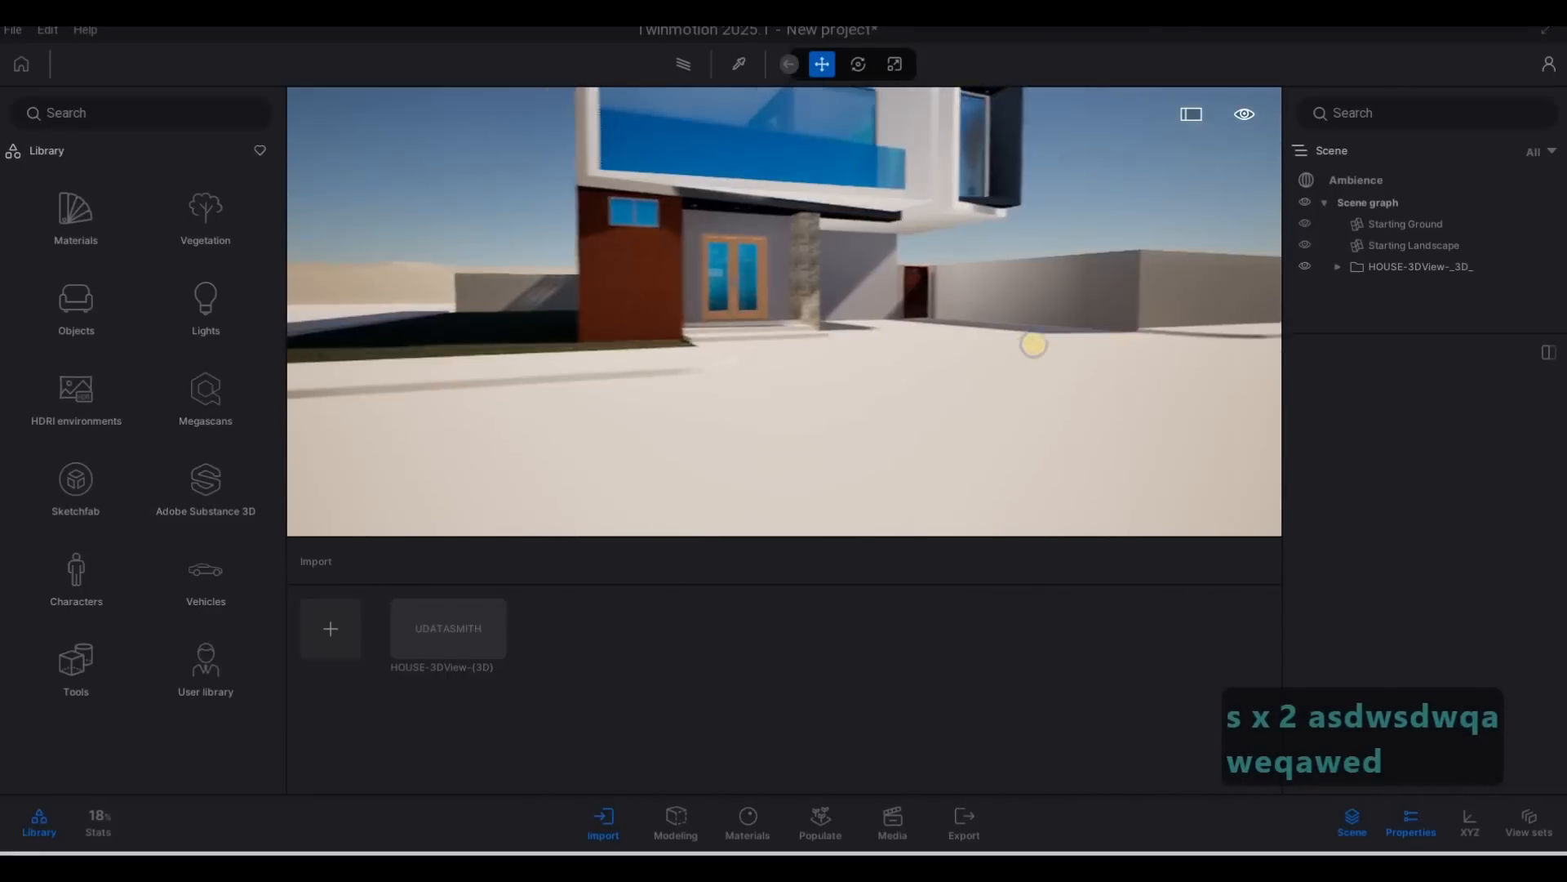
key(w)
key(q)
key(q)
key(s)
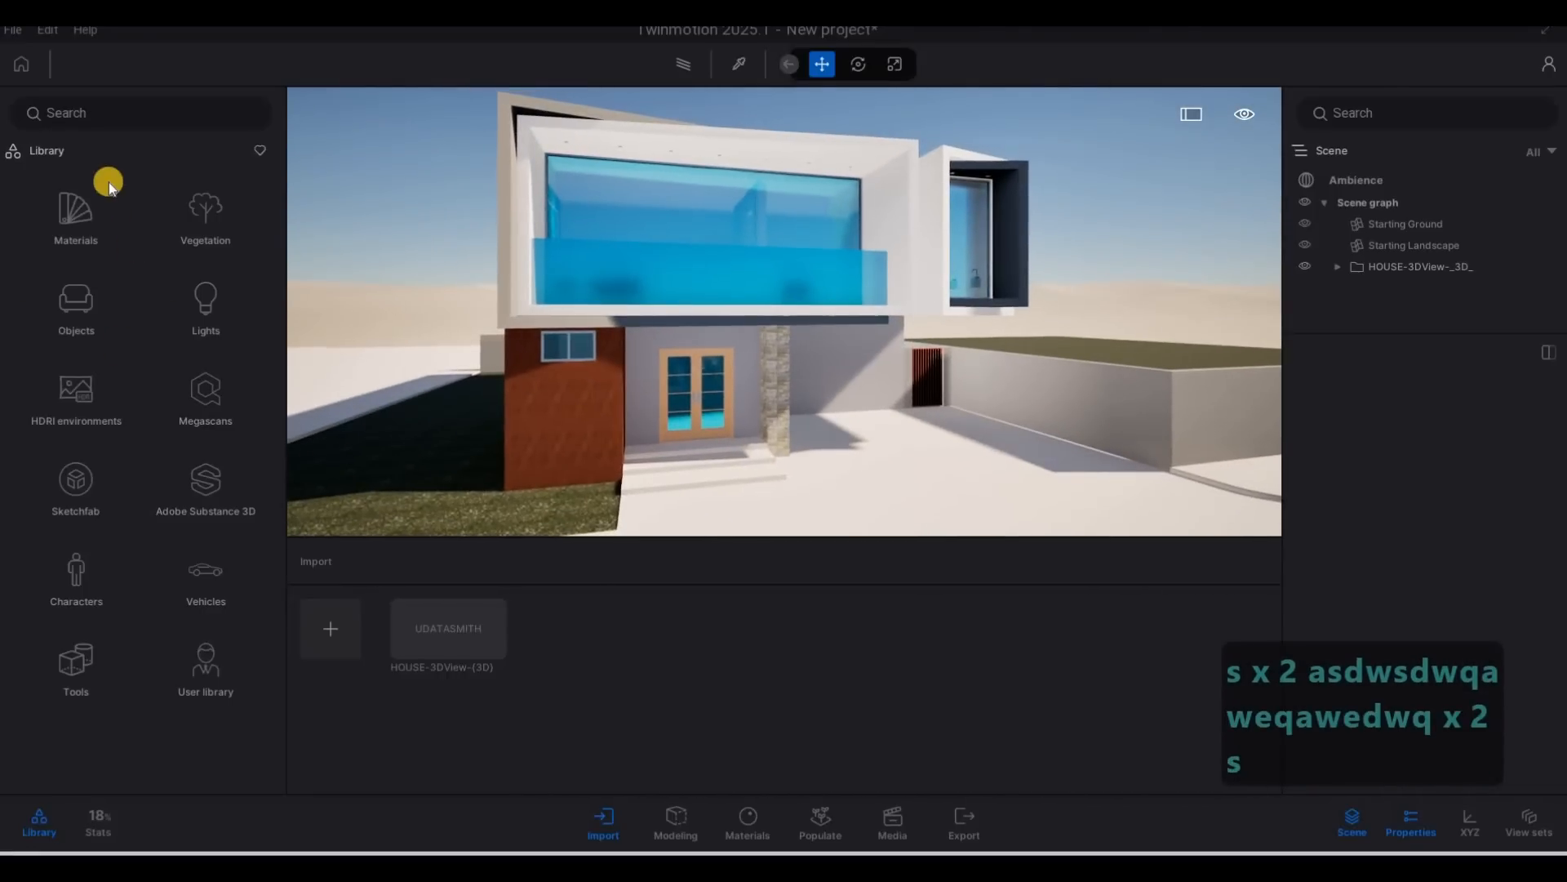
Save the project as HOUSE in the Twinmotion File folder inside 2081 House.
click(14, 33)
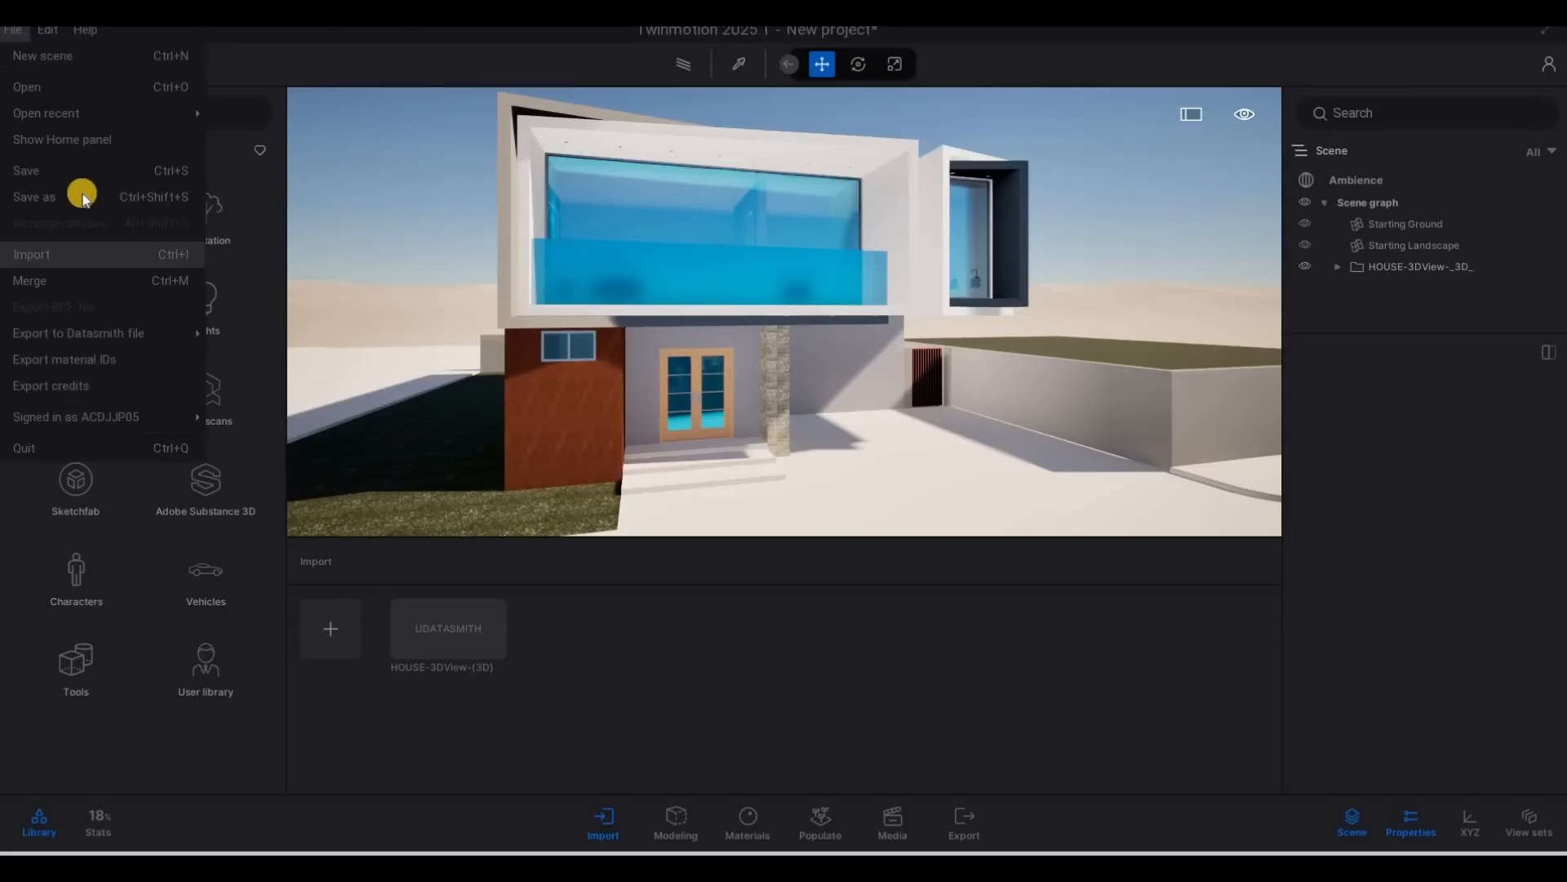
click(421, 192)
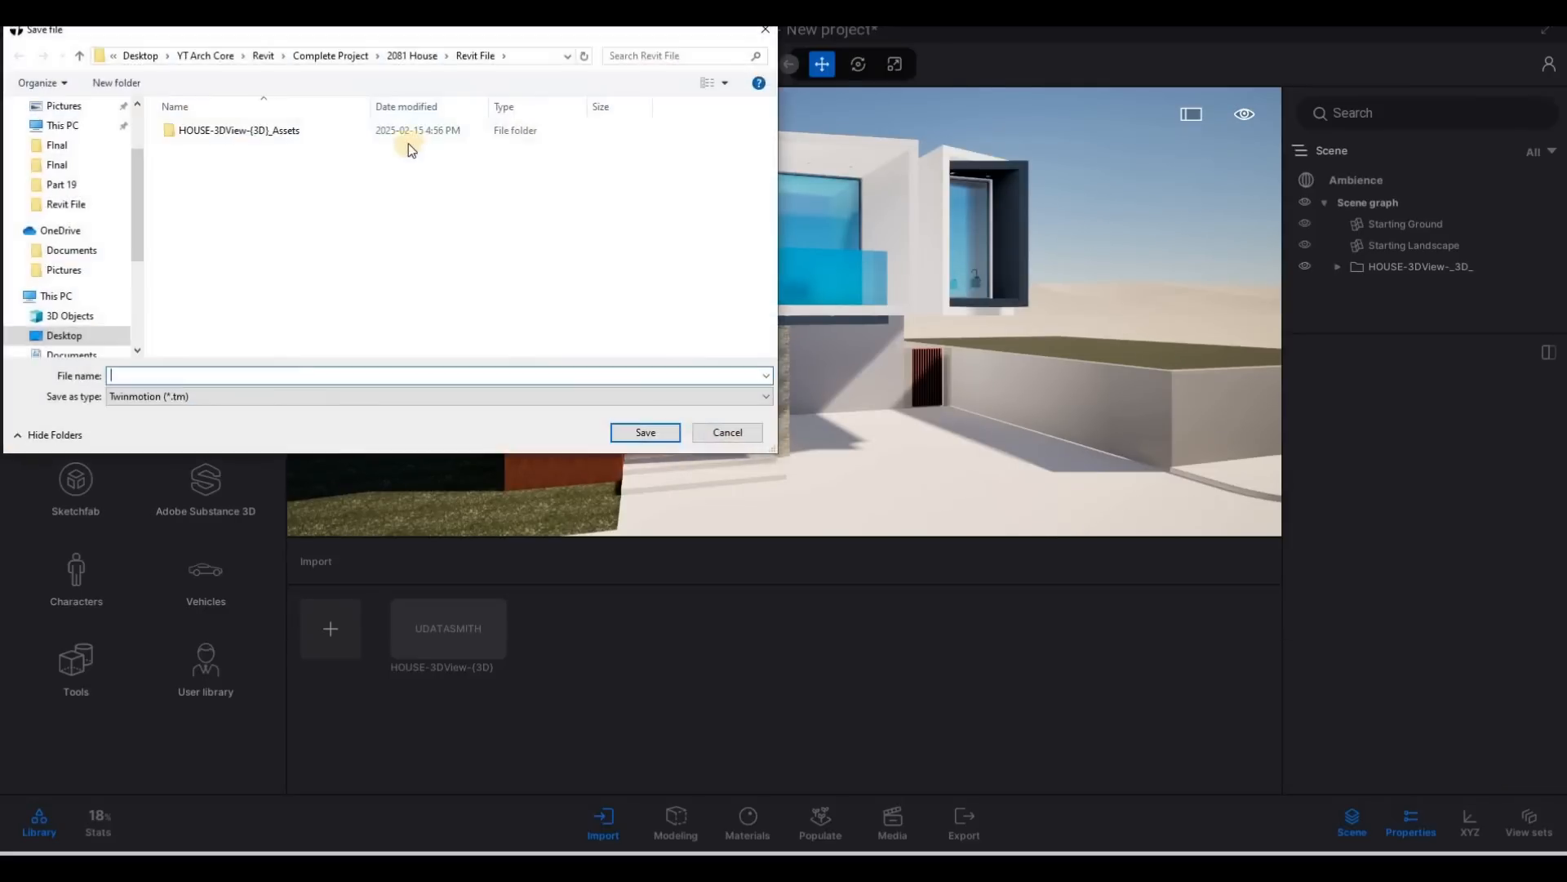
click(412, 56)
double_click(233, 202)
click(174, 375)
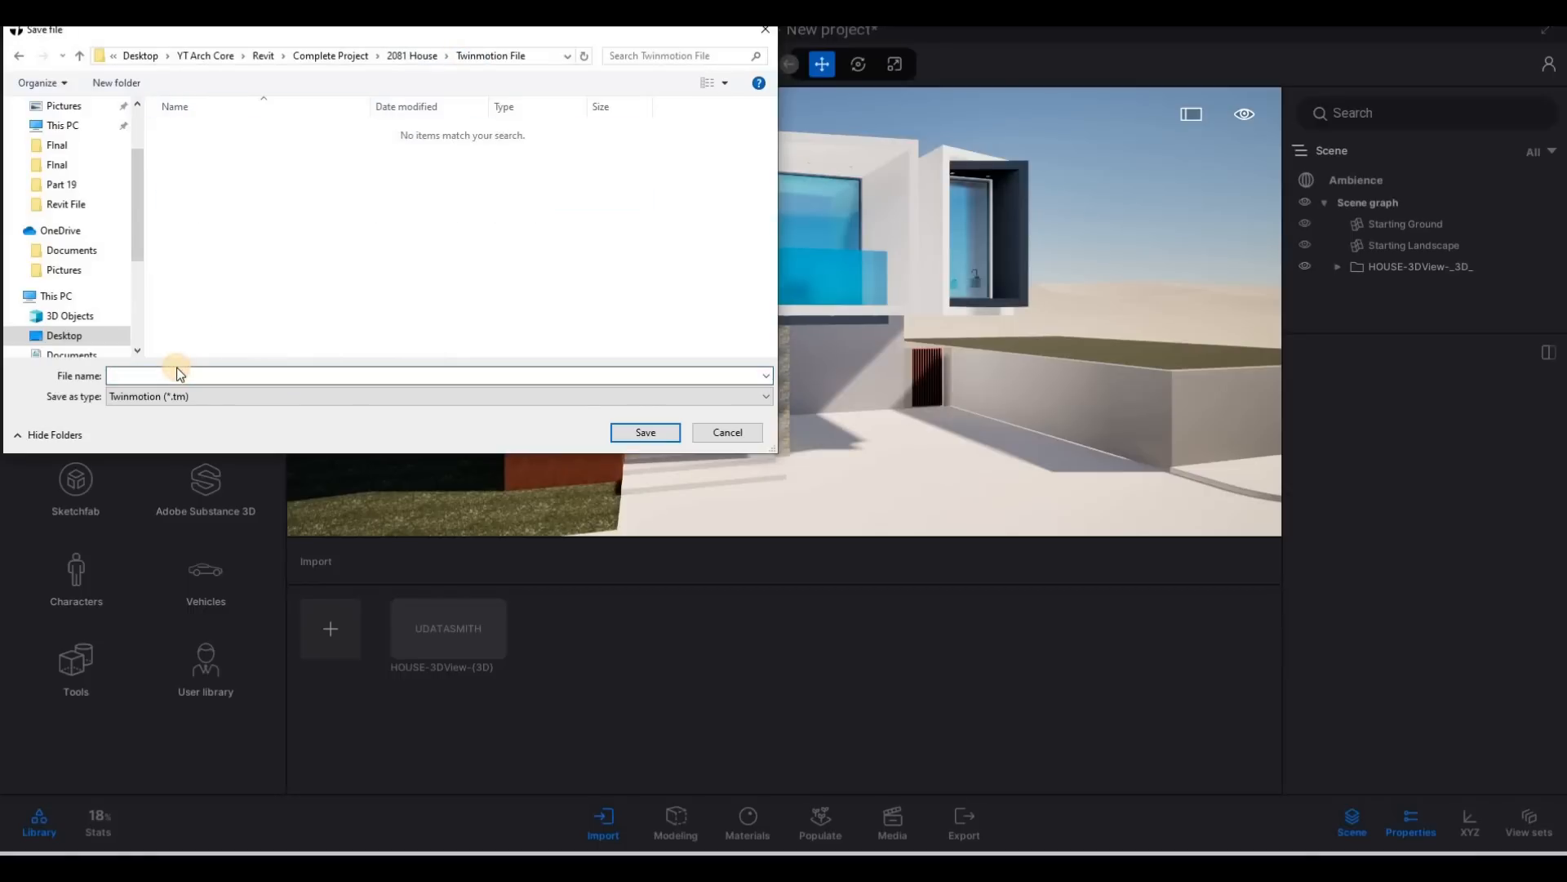
text(HOSUD)
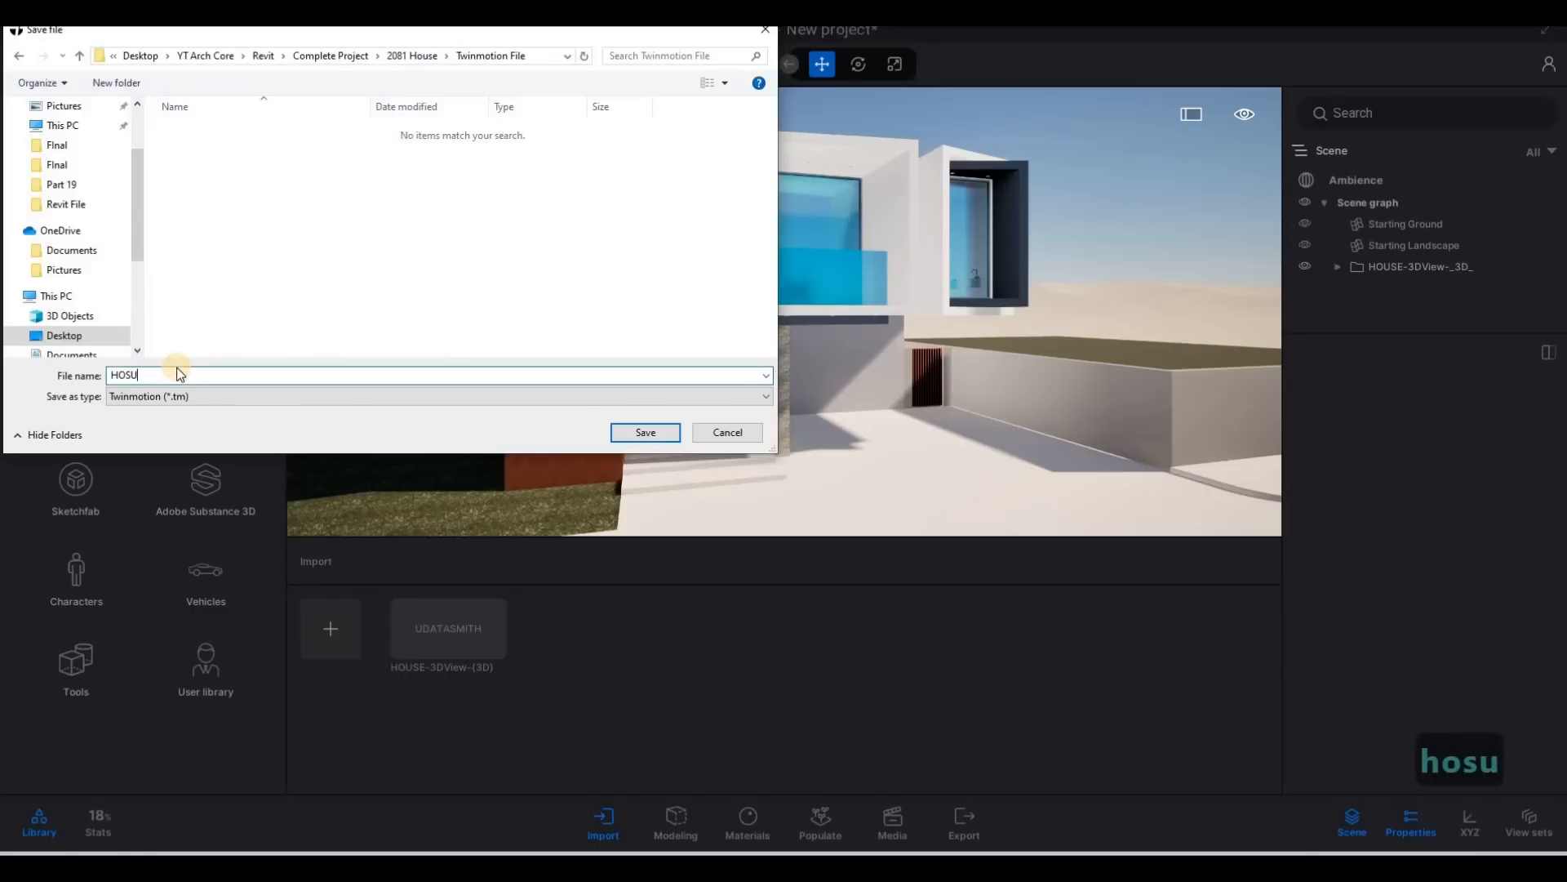
key(BackSpace)
key(BackSpace)
key(BackSpace)
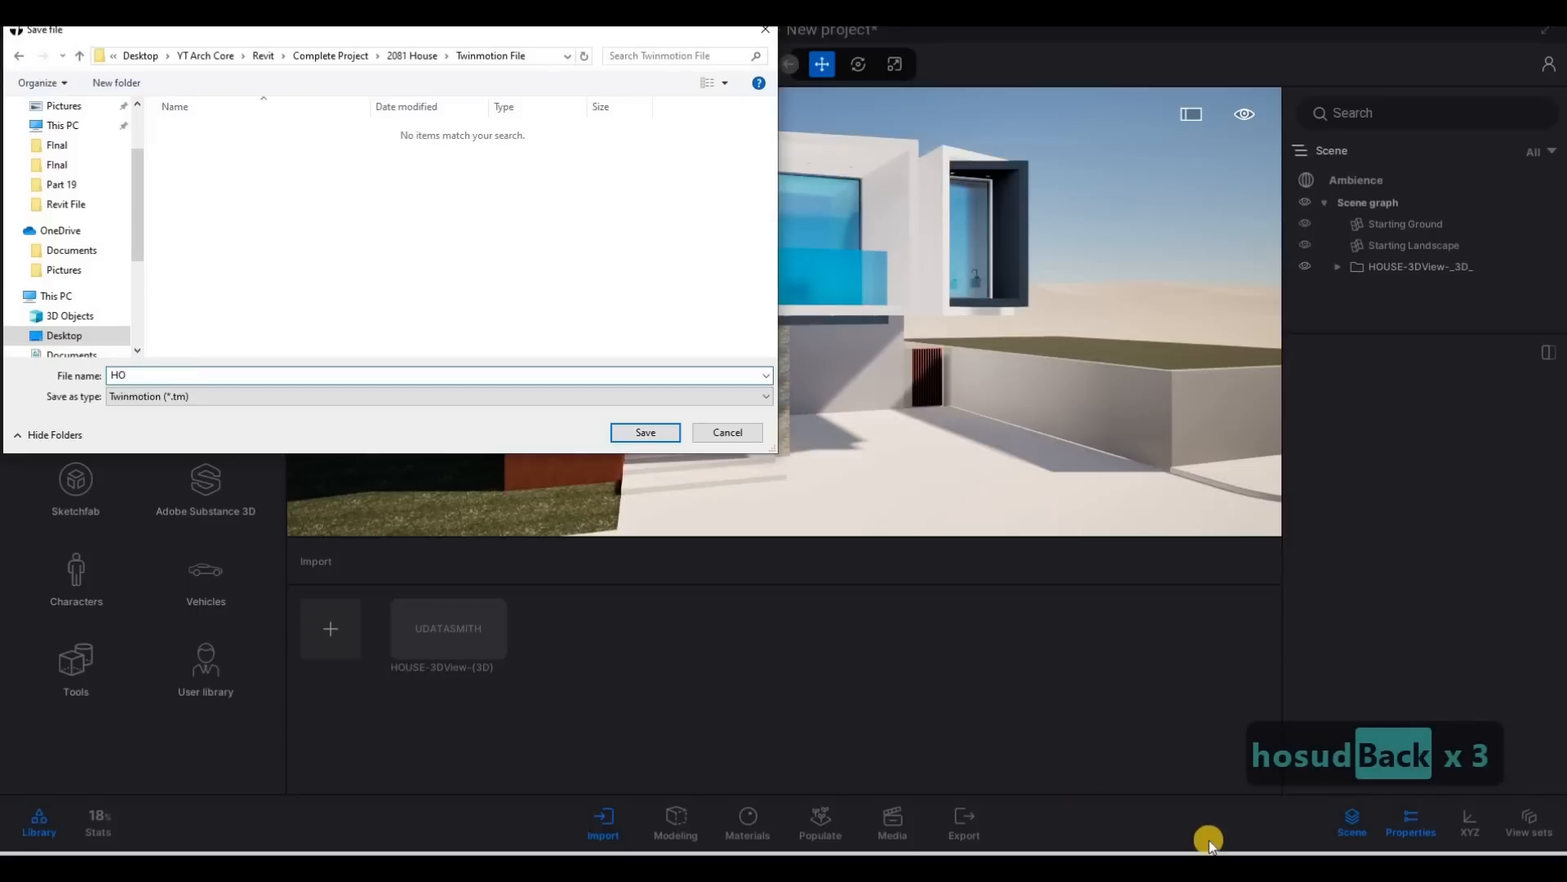
text(USE)
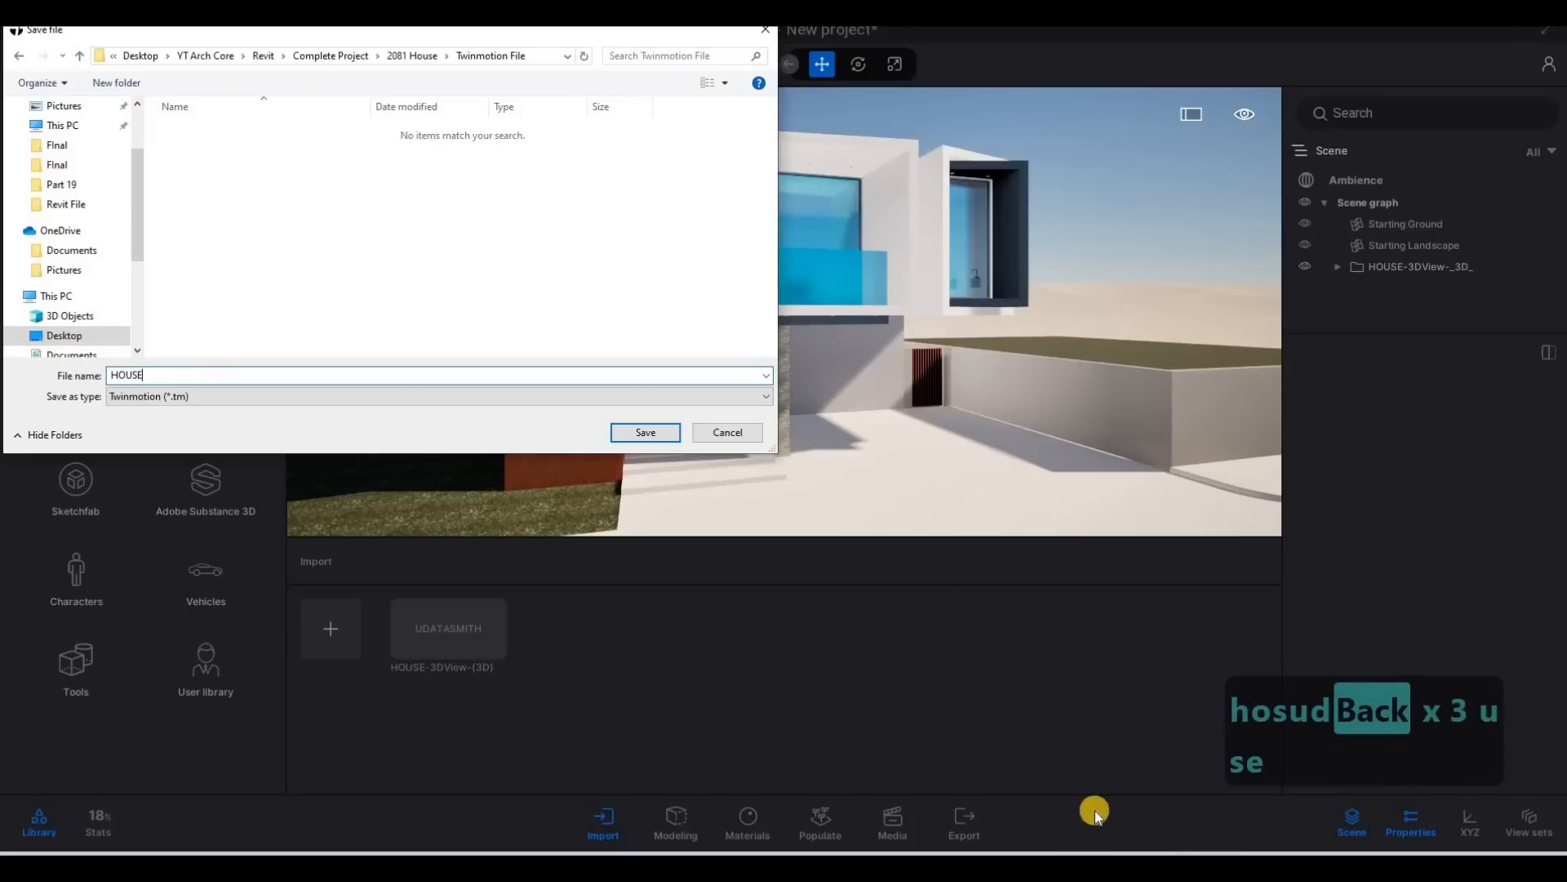
click(640, 434)
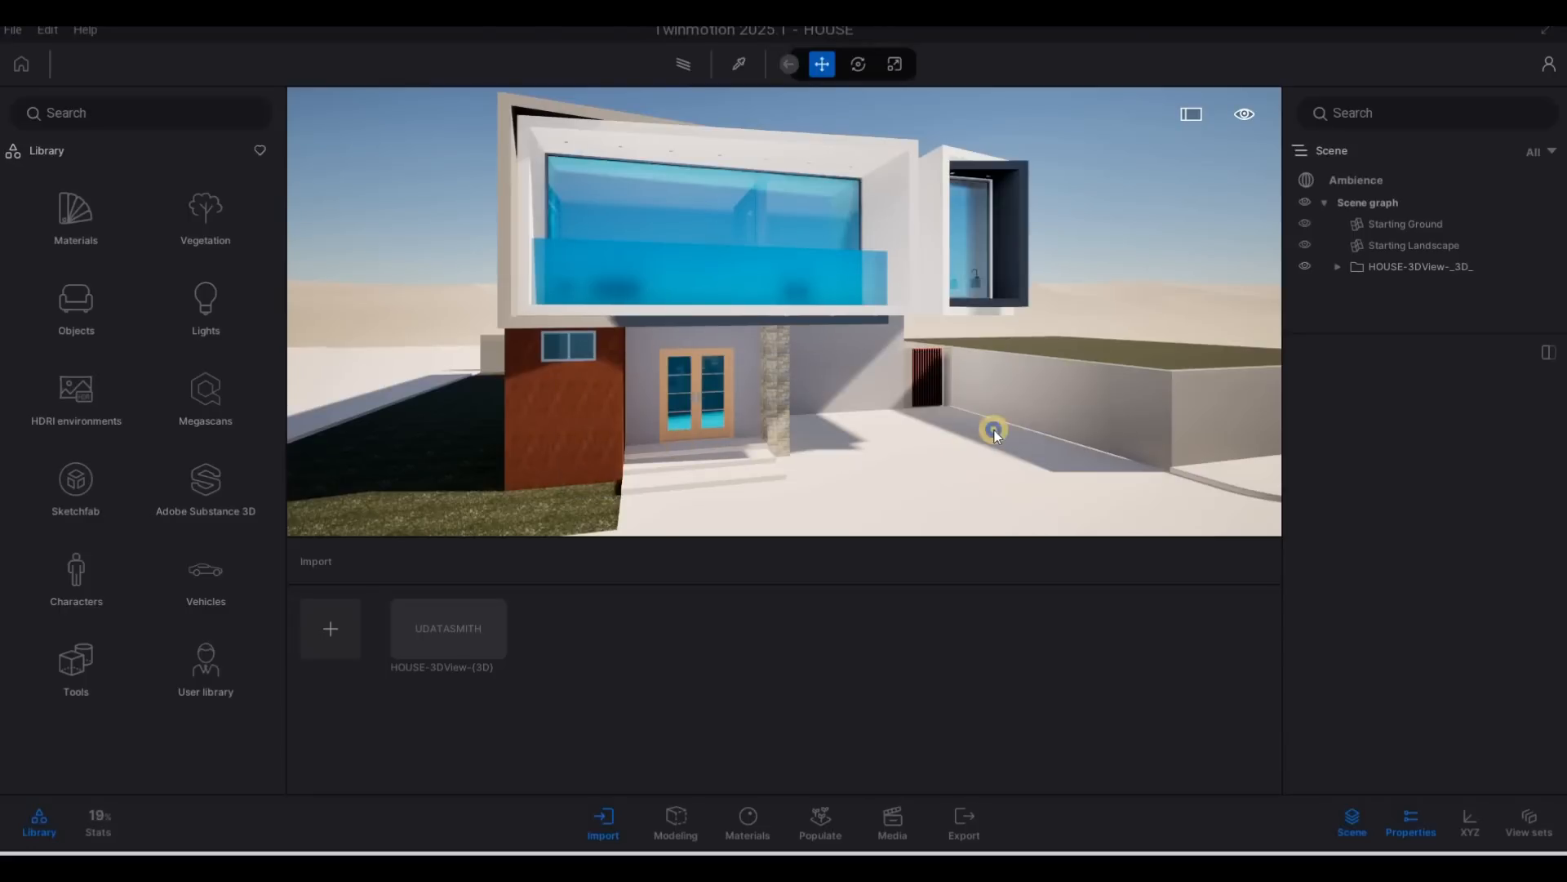
Reframe the house's front facade and enable Parallelism in the Ambience camera's lens details.
key(s)
key(a)
key(w)
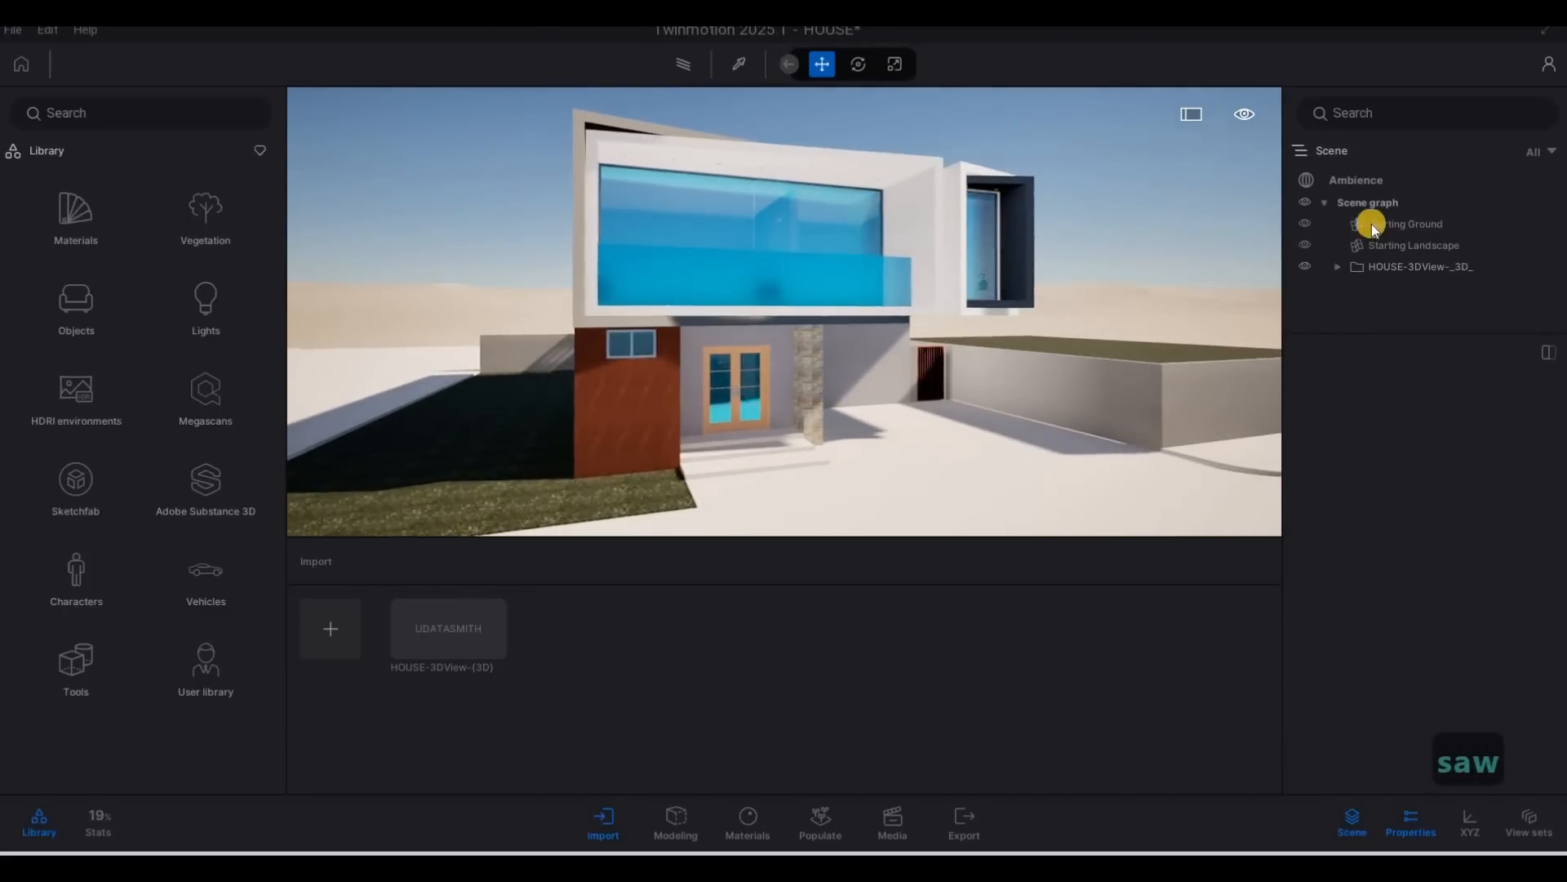
click(1350, 182)
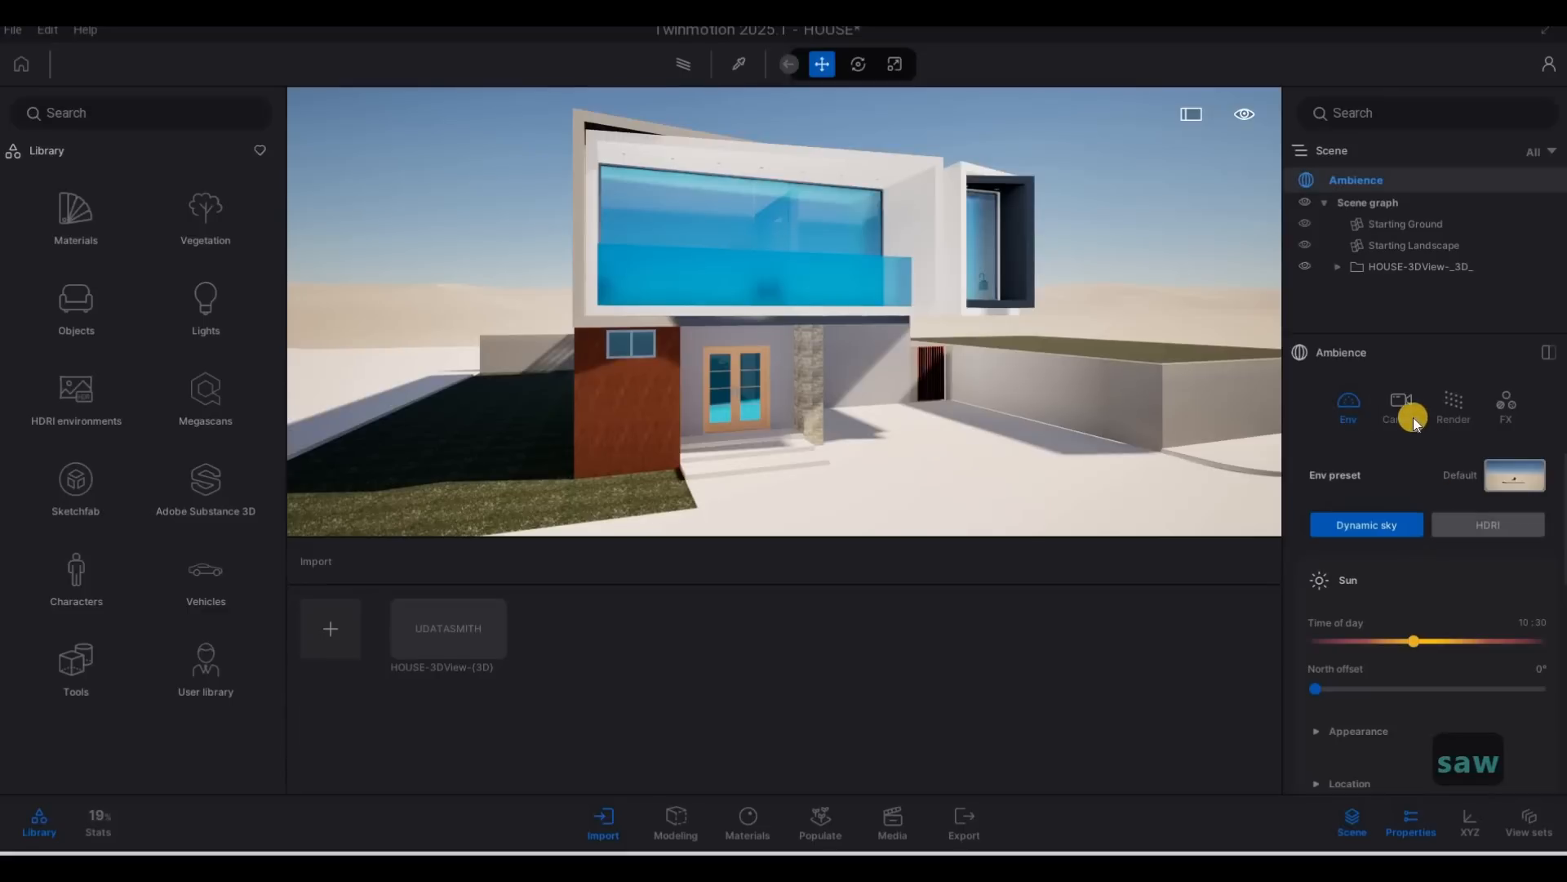
click(1421, 451)
scroll(1413, 634, down, 5)
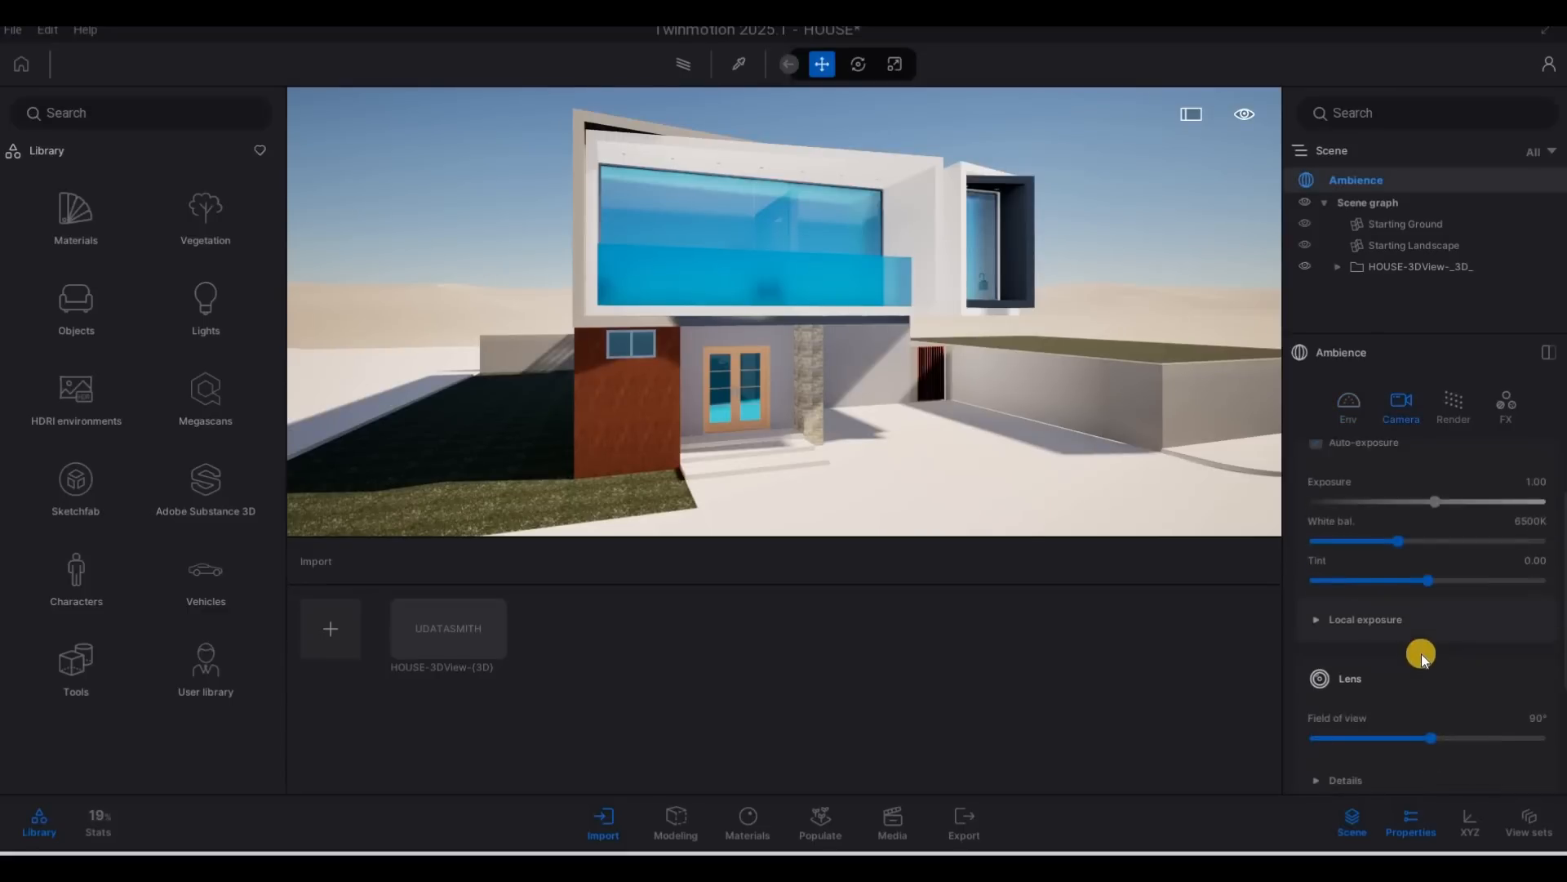
scroll(1331, 629, down, 2)
click(1470, 620)
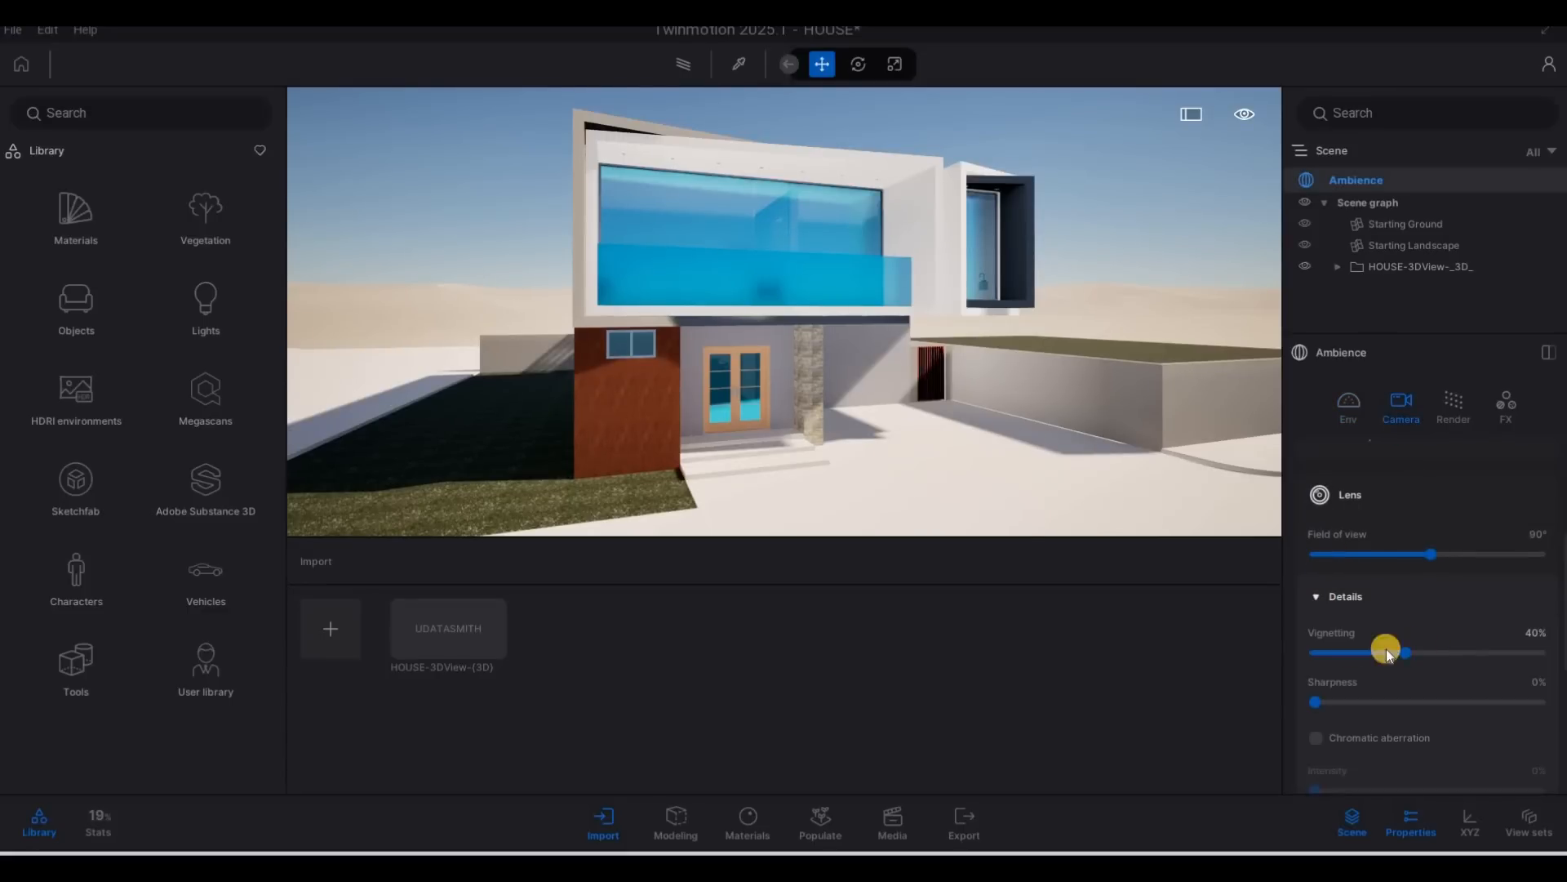
scroll(1356, 669, down, 2)
scroll(1388, 706, down, 2)
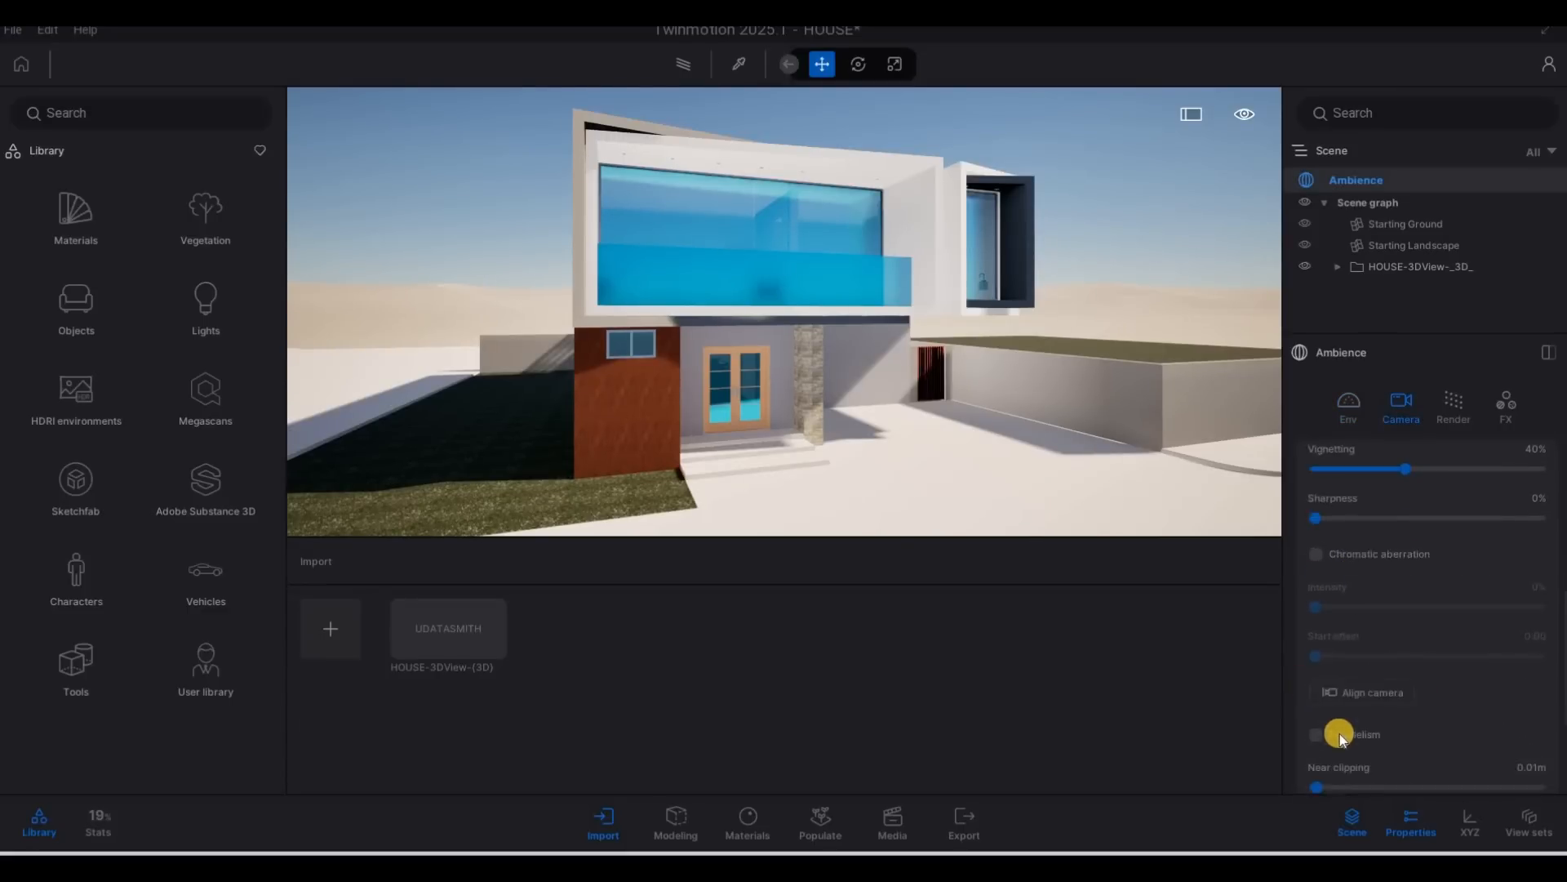
click(1319, 735)
Switch the Ambience environment from dynamic sky to HDRI and set its type to Backdrop.
click(1350, 408)
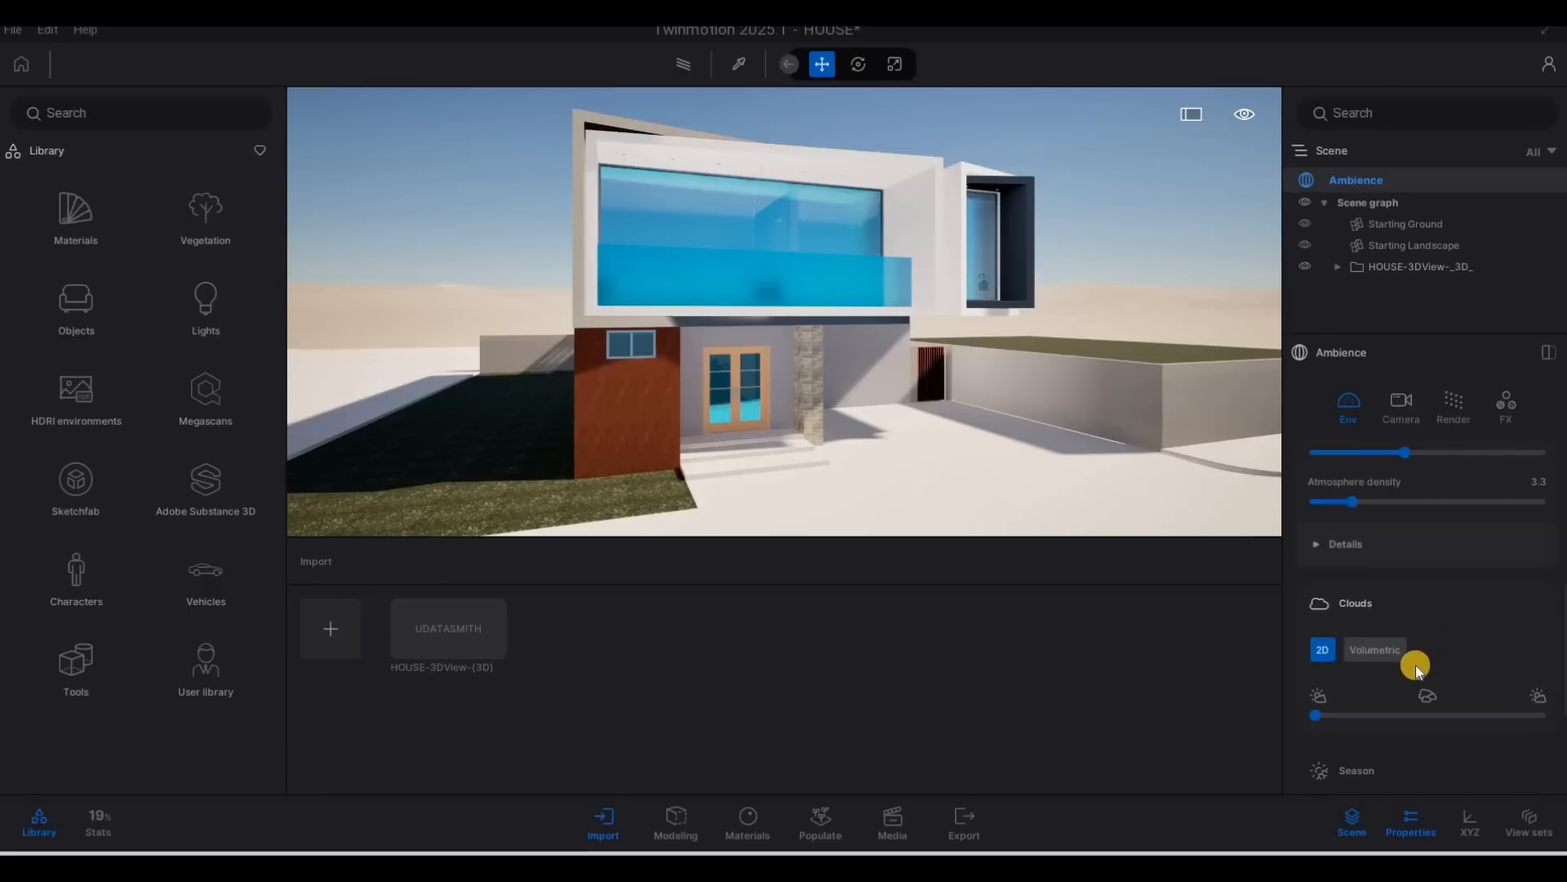
scroll(1415, 664, down, 4)
scroll(1415, 665, up, 6)
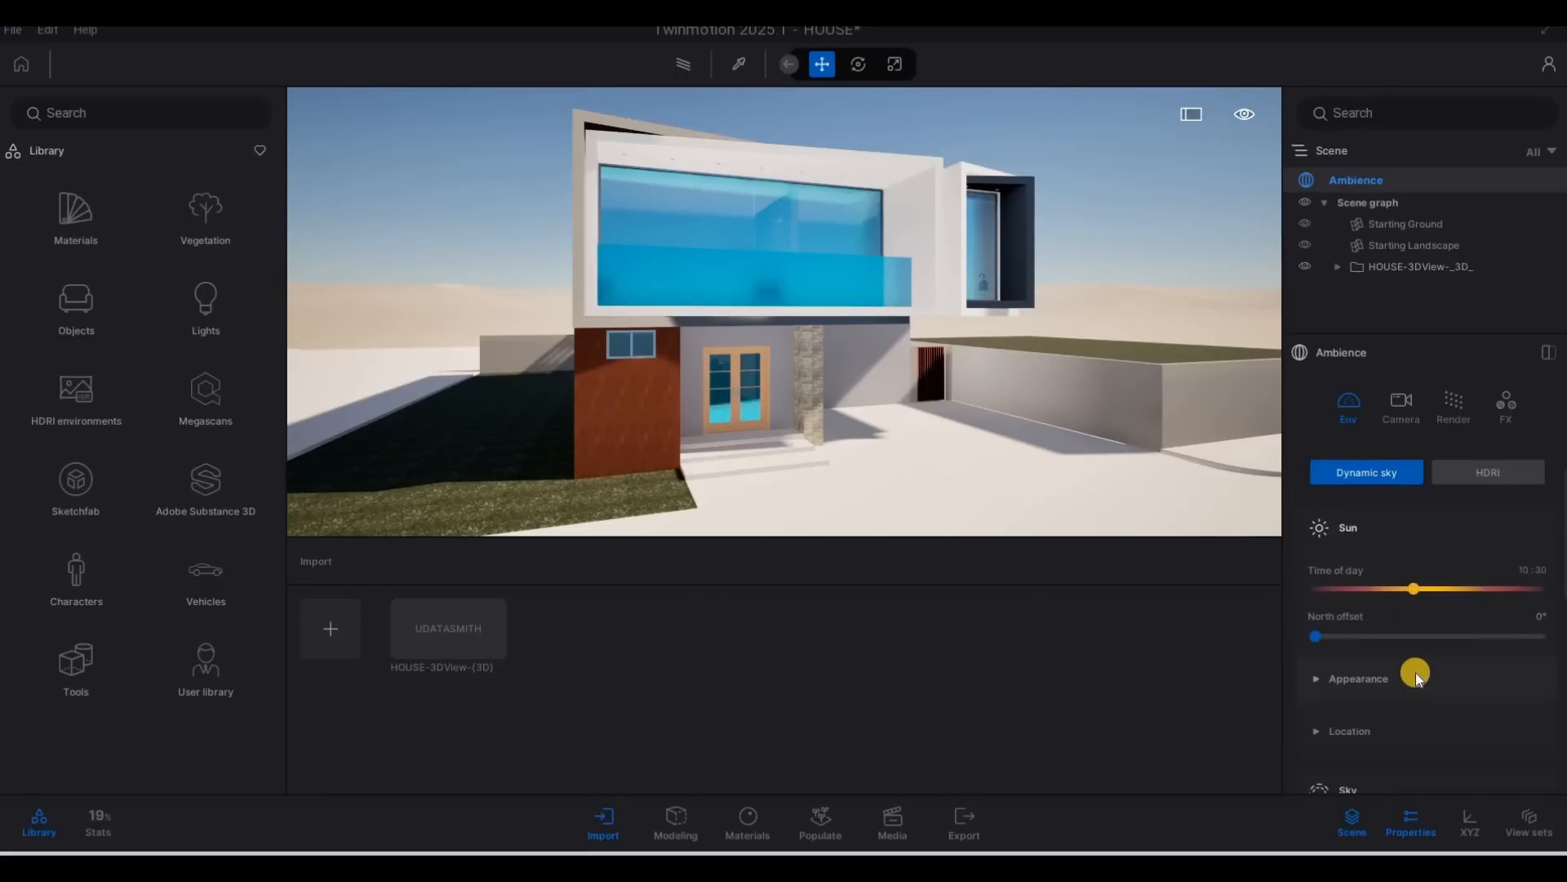
scroll(1415, 672, down, 2)
scroll(1459, 674, up, 2)
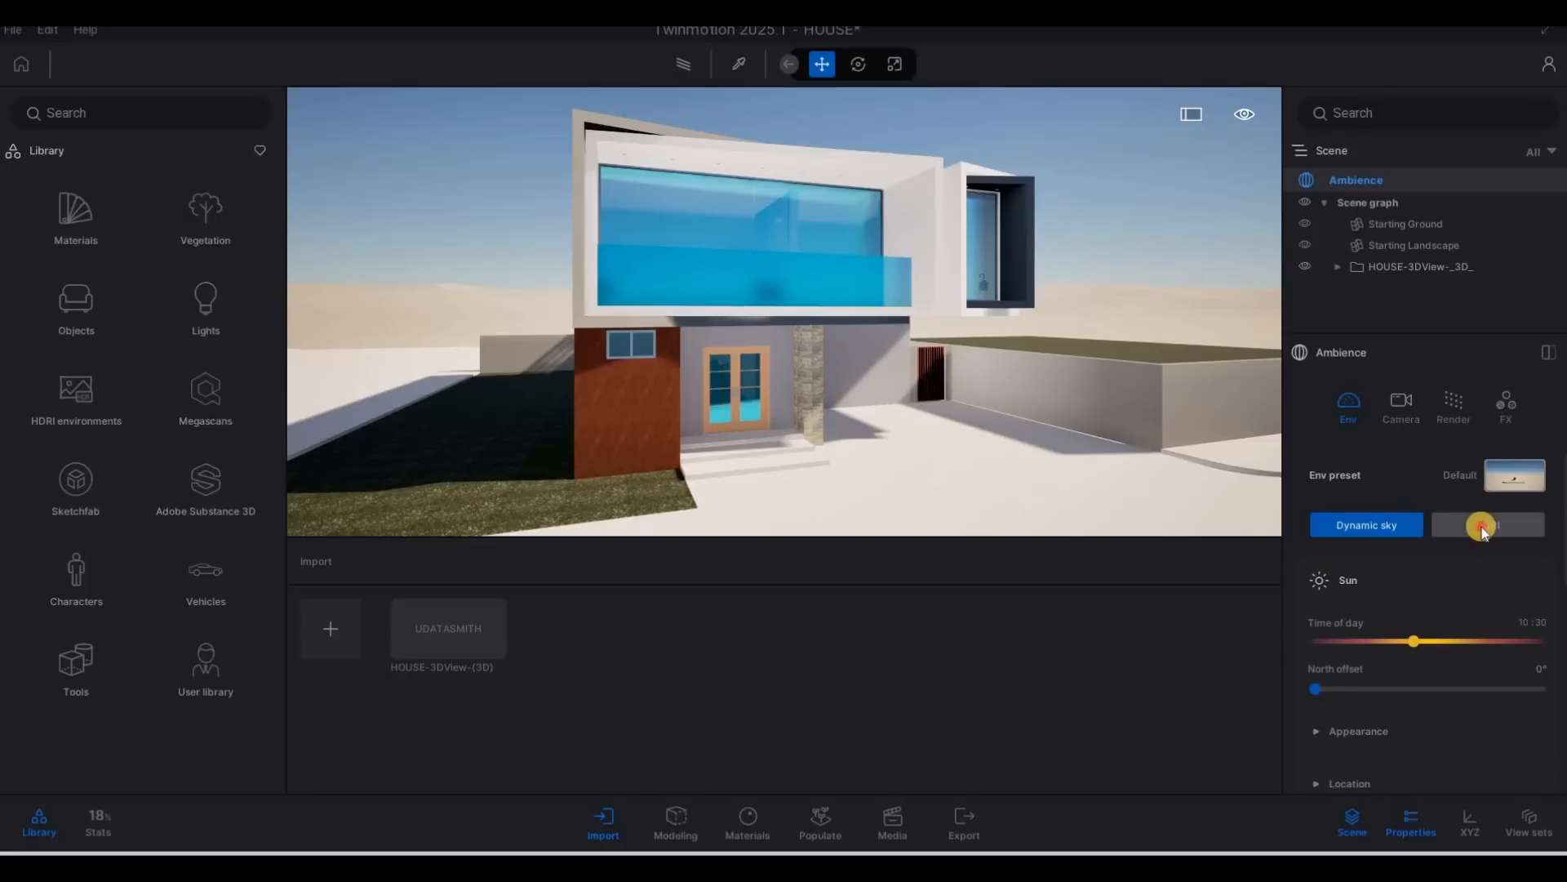
click(1482, 527)
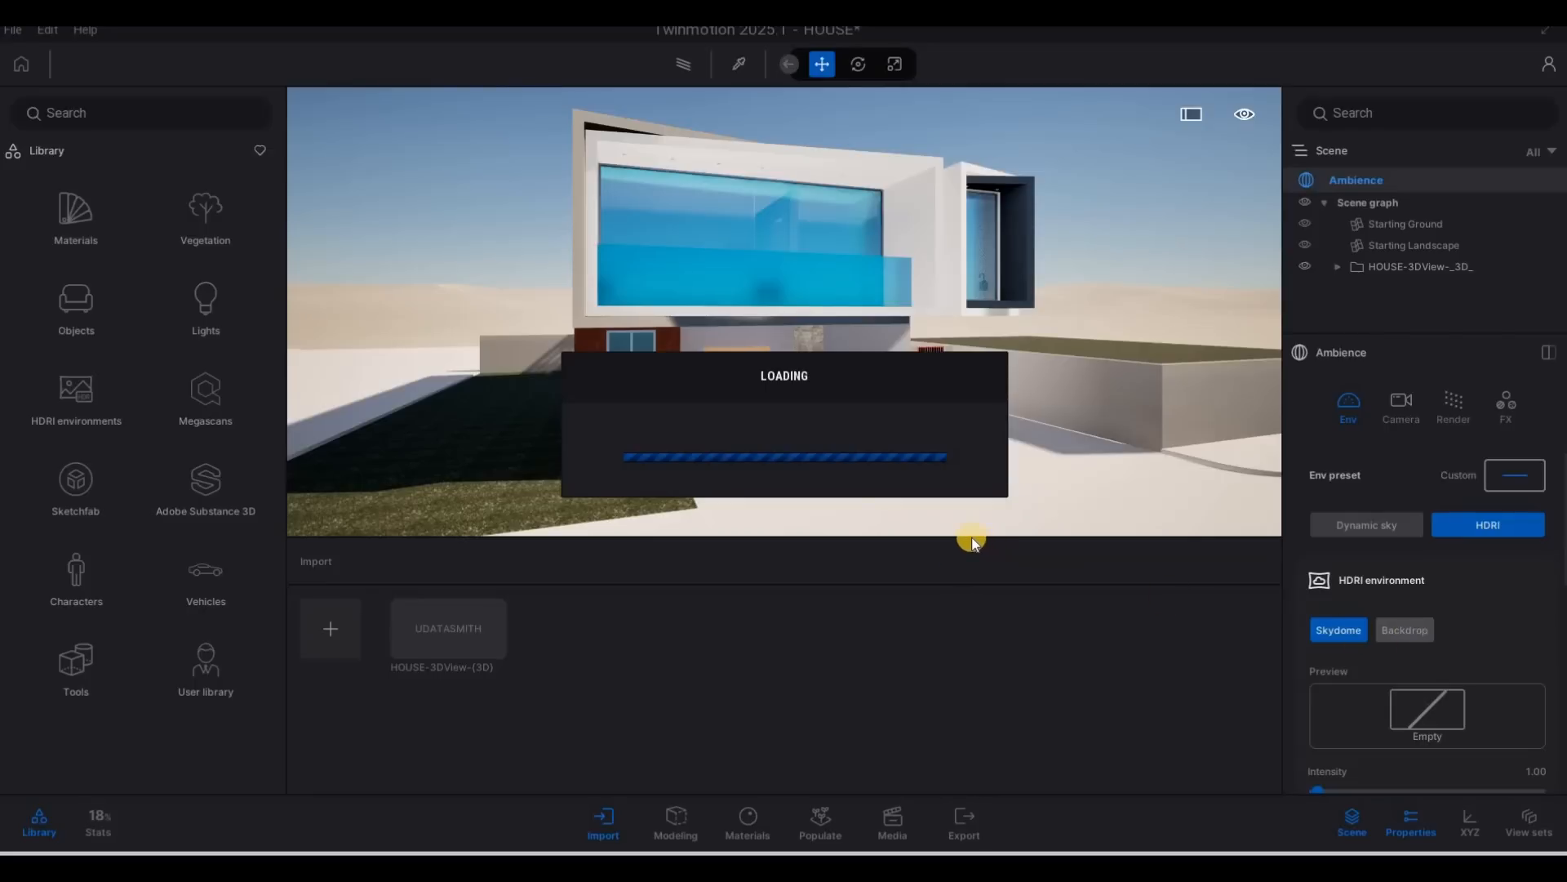
key(F1)
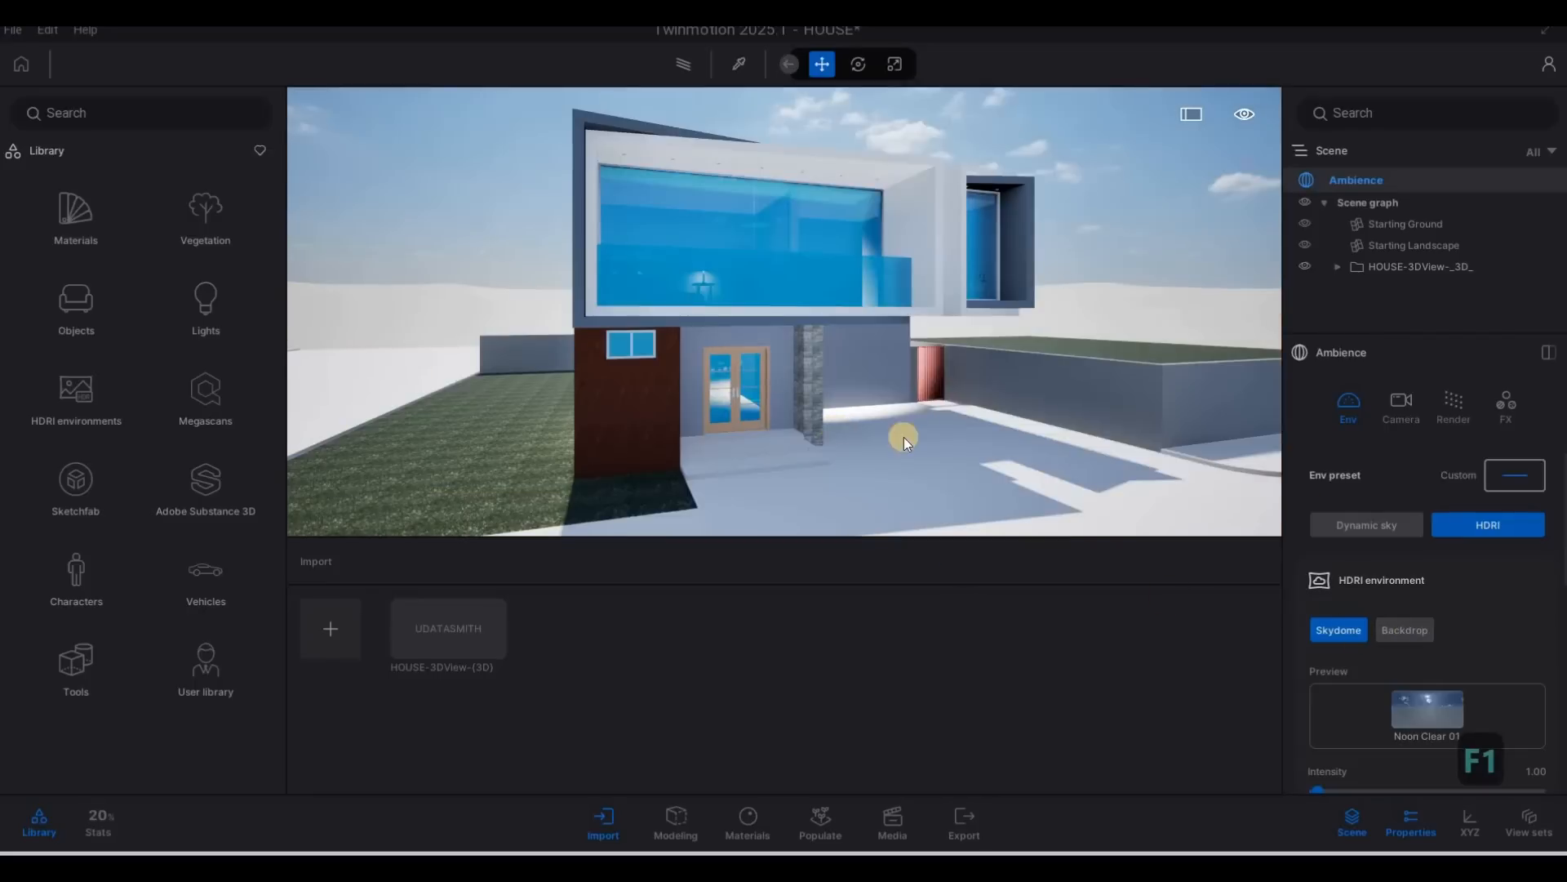
click(1395, 629)
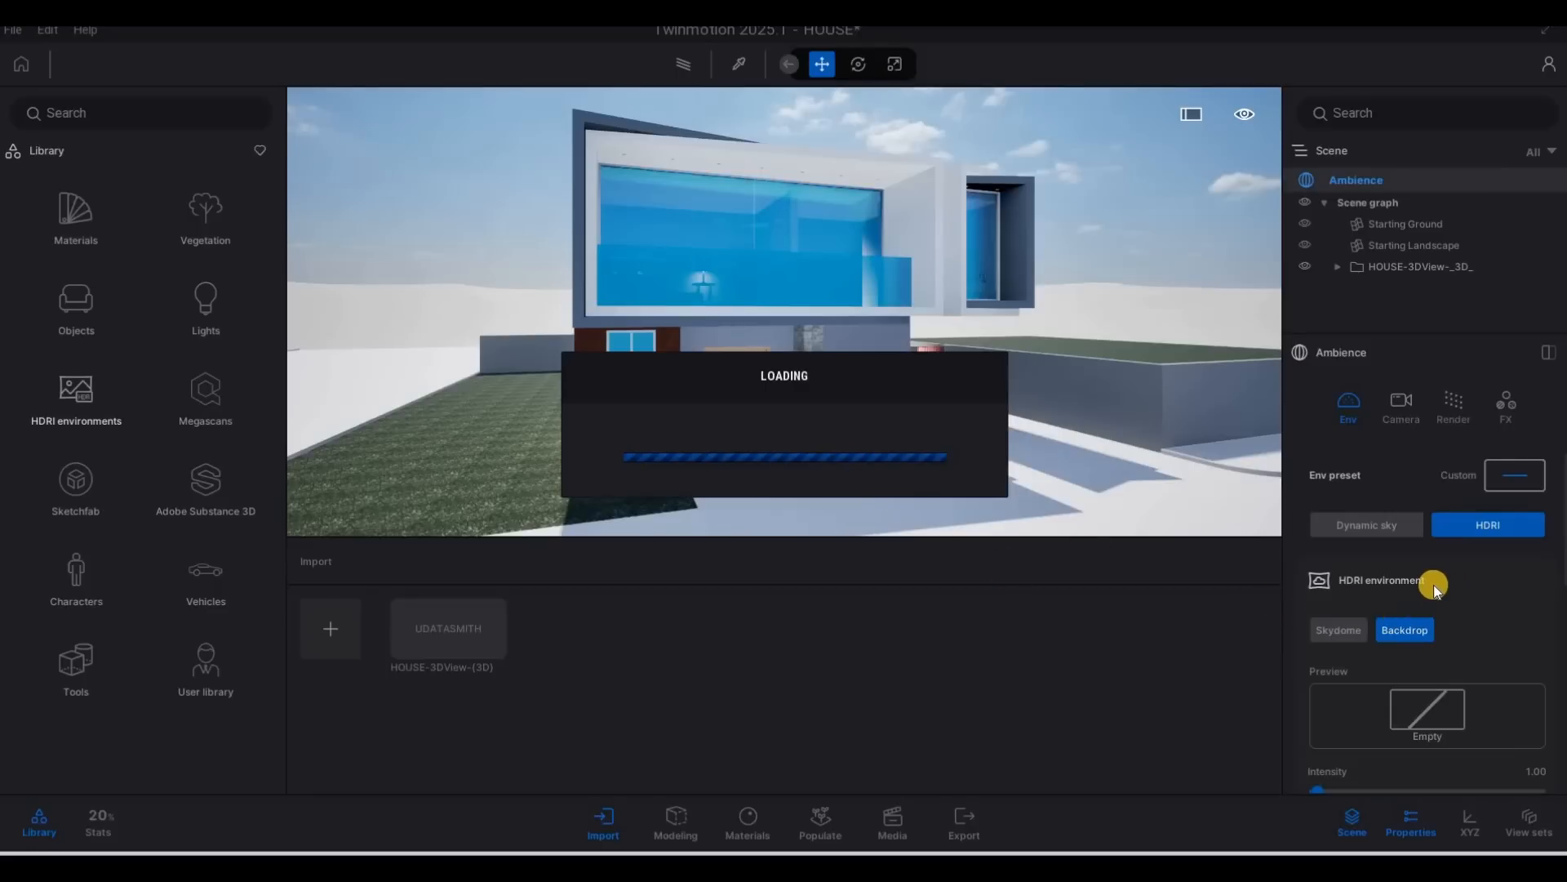
key(F1)
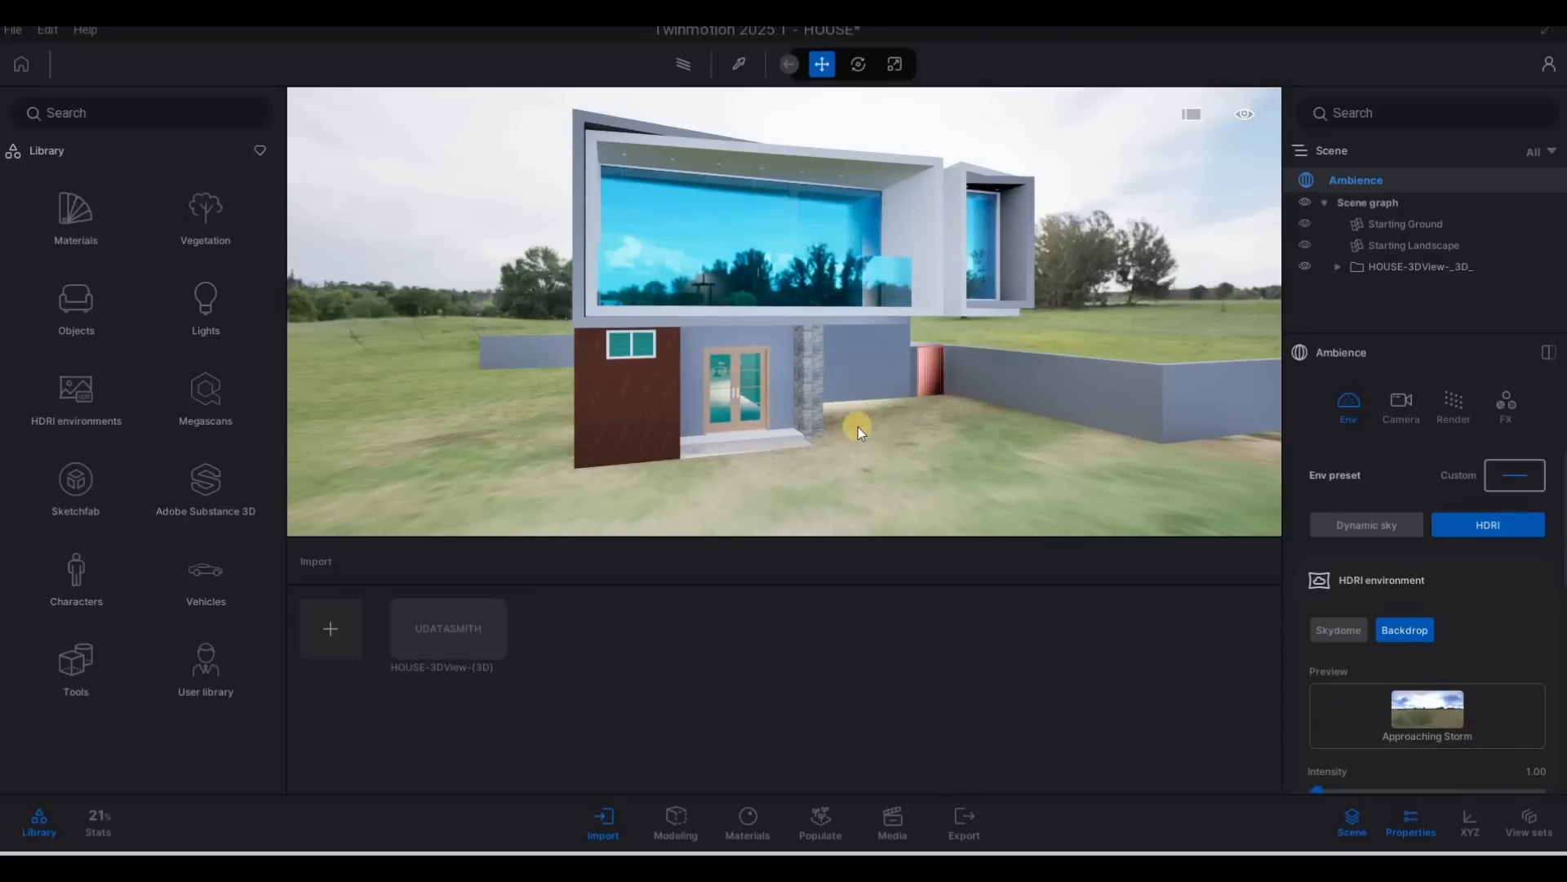
Open the library's Outdoor HDRI environments and browse the available skies.
click(76, 398)
click(75, 319)
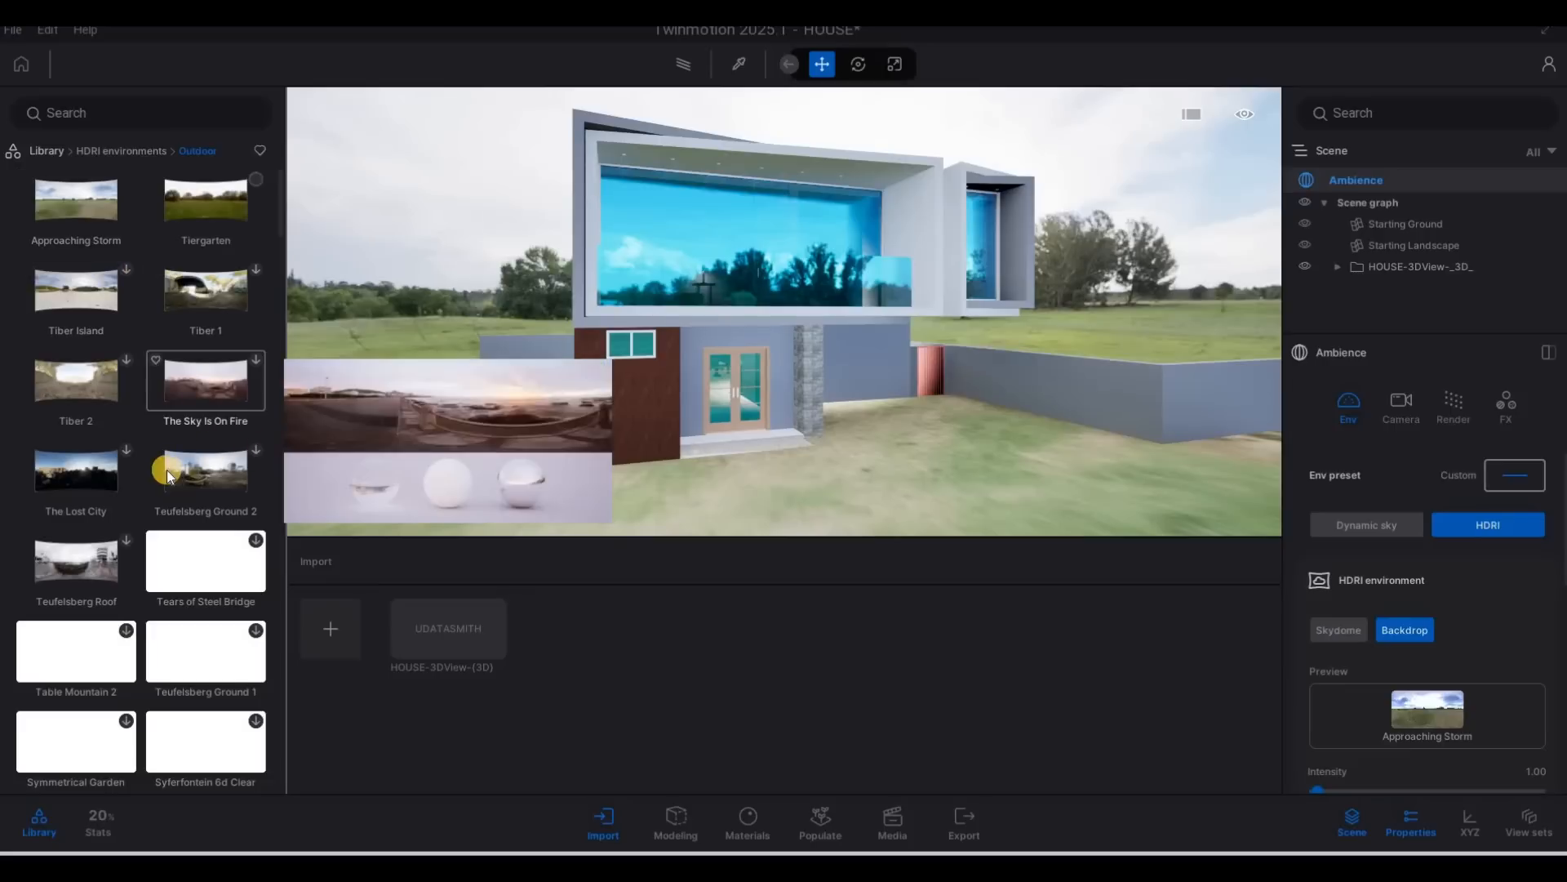
scroll(206, 467, down, 1)
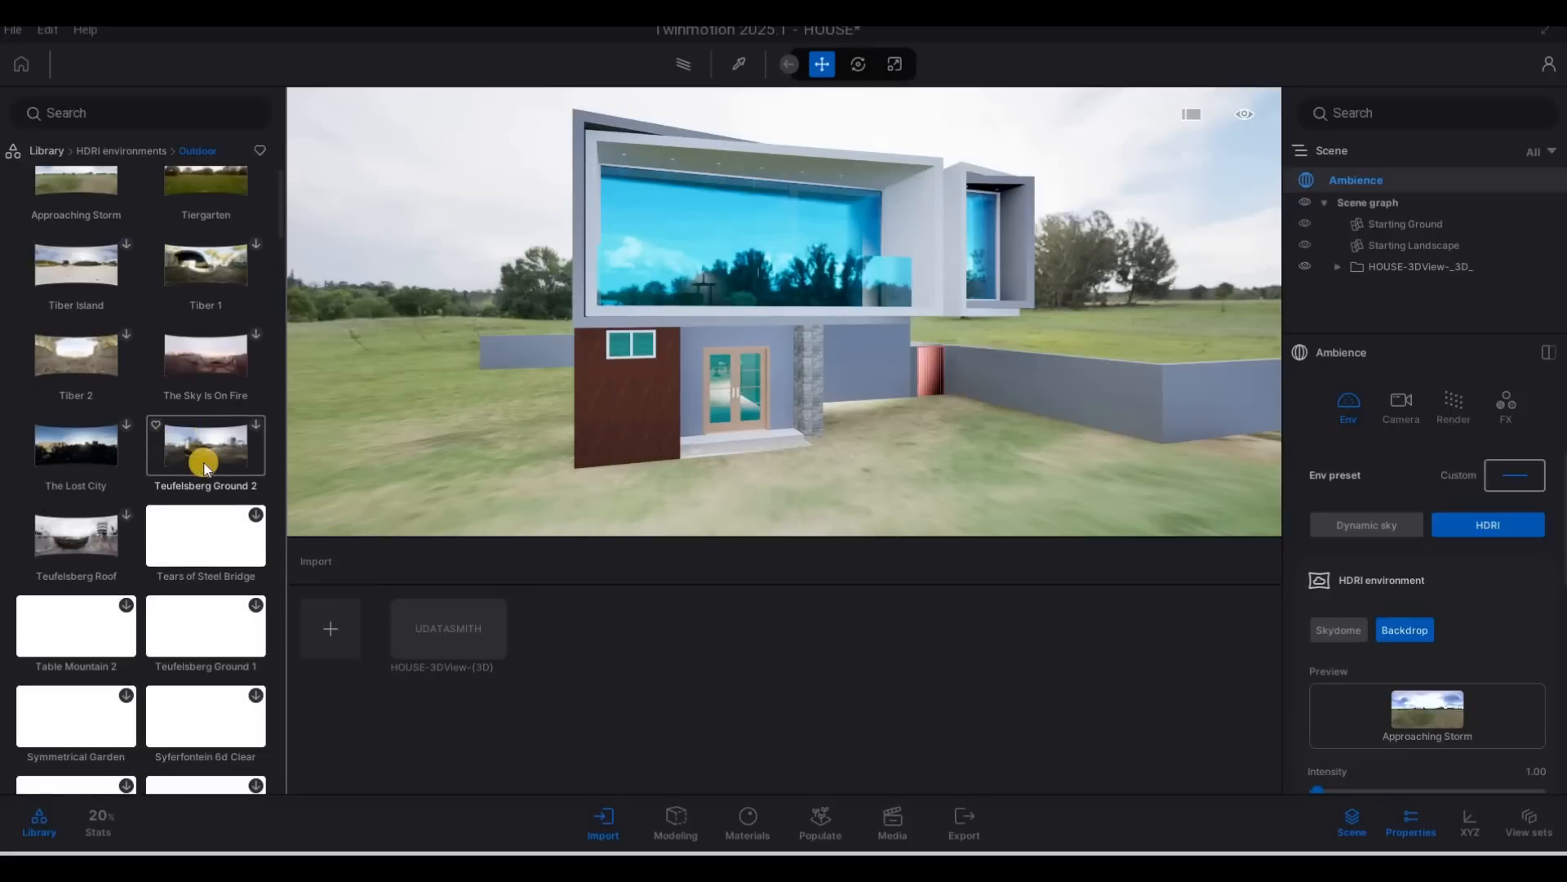
scroll(157, 351, down, 2)
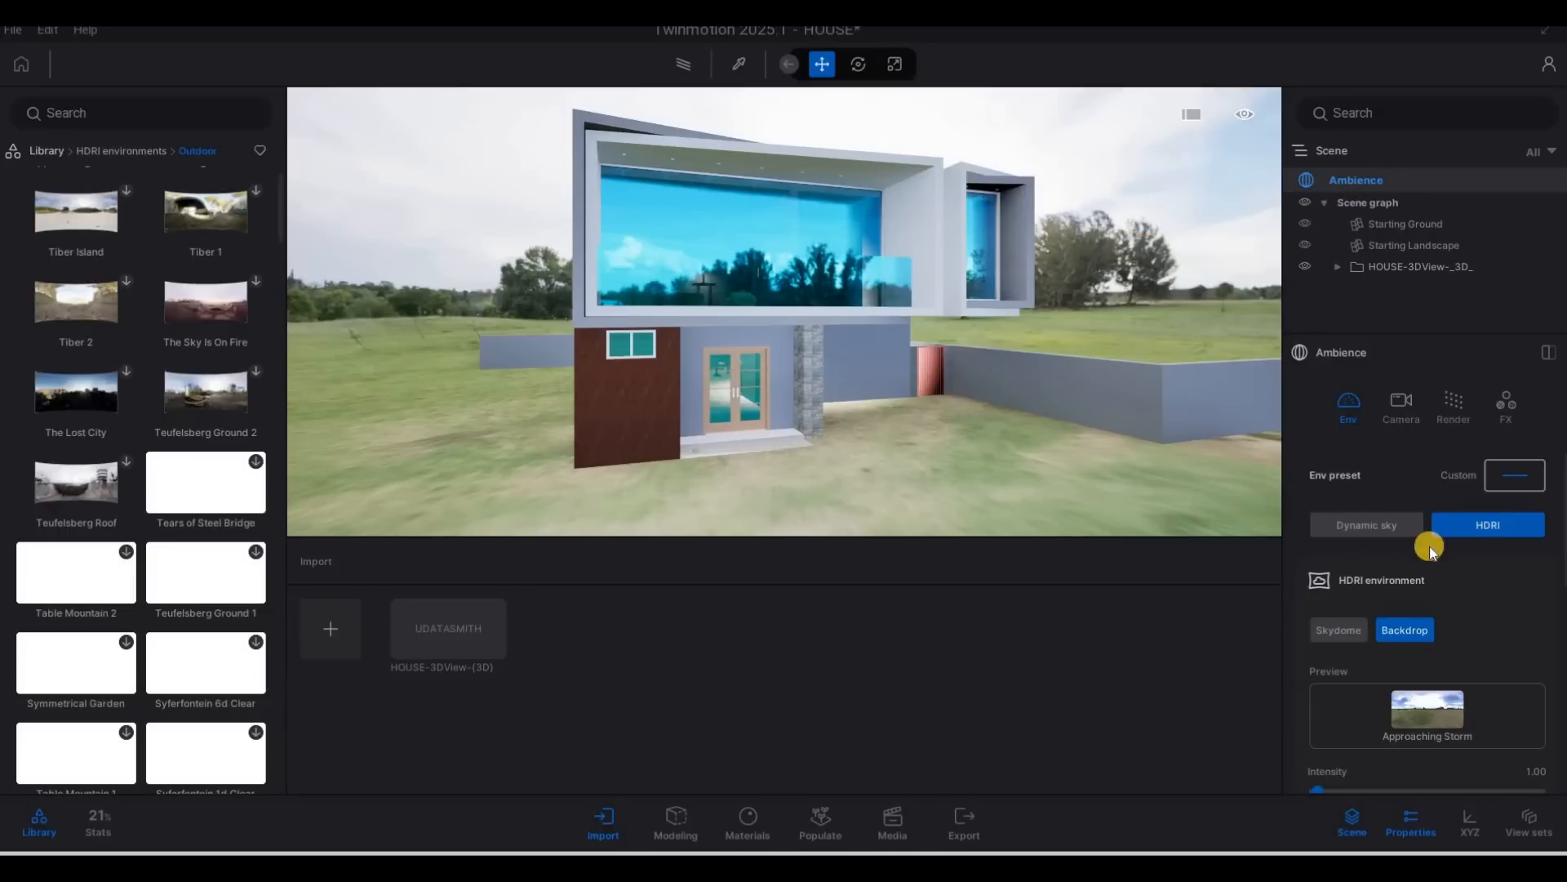
Examine the HDRI backdrop's intensity and rotation settings and the directional light details.
scroll(1426, 574, down, 5)
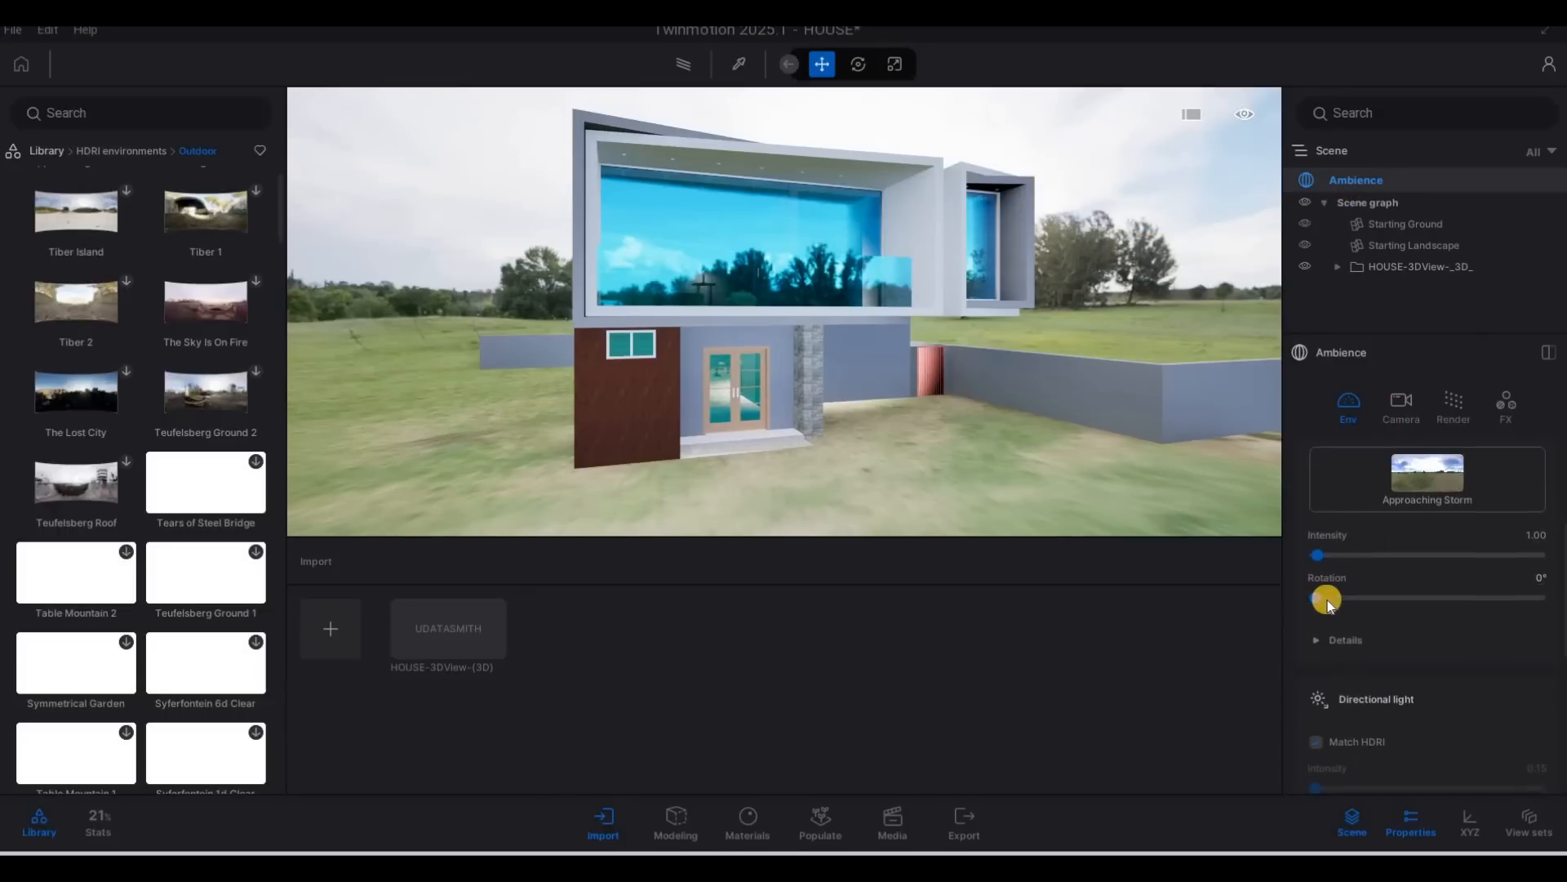
scroll(1400, 601, down, 5)
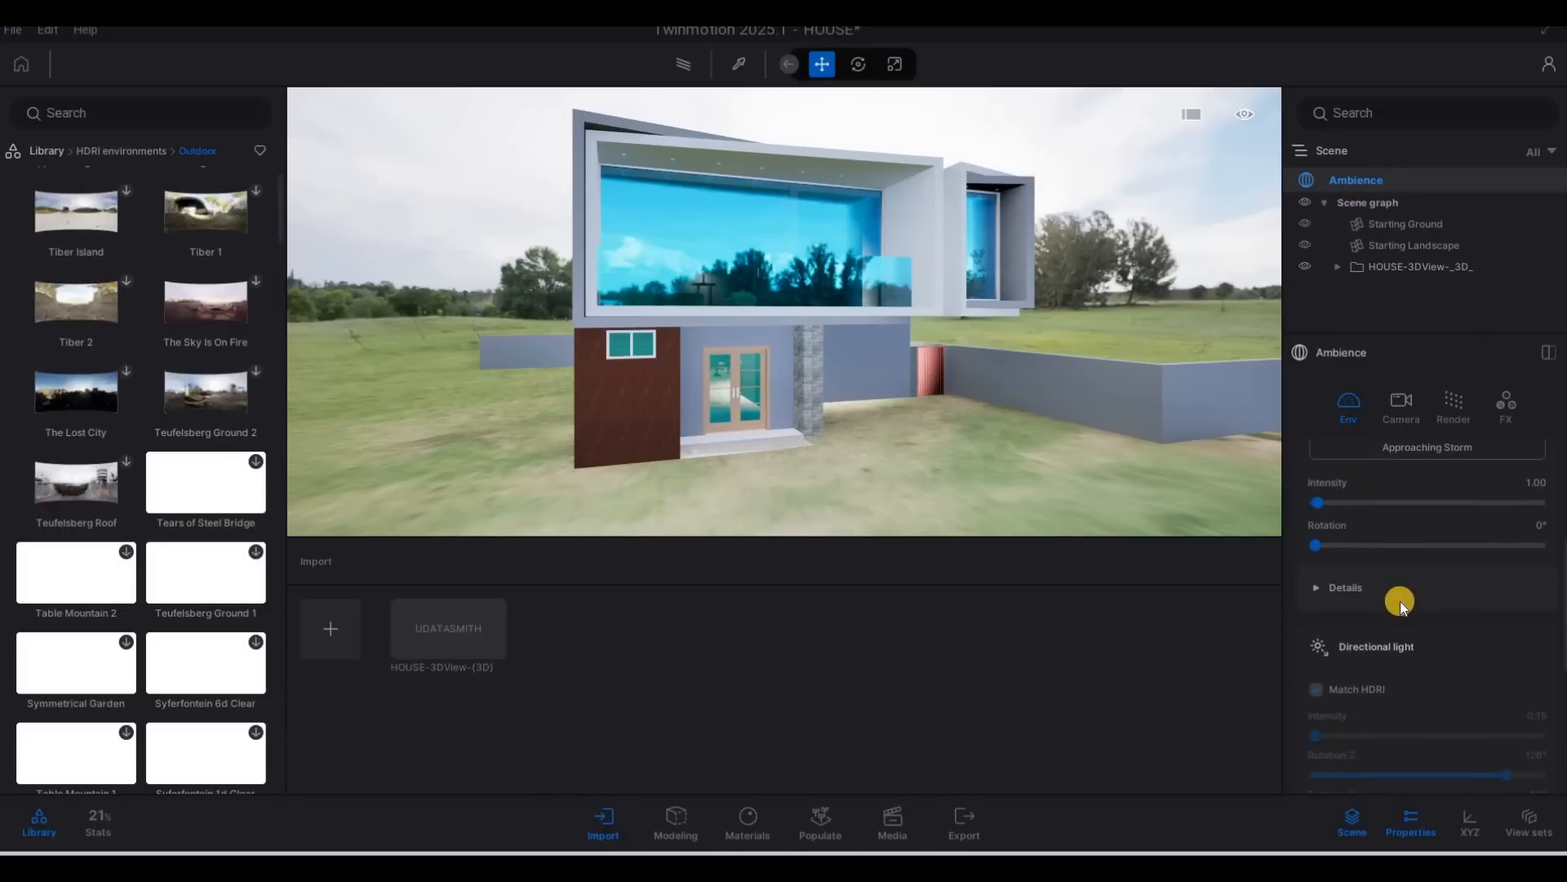
scroll(1315, 602, down, 1)
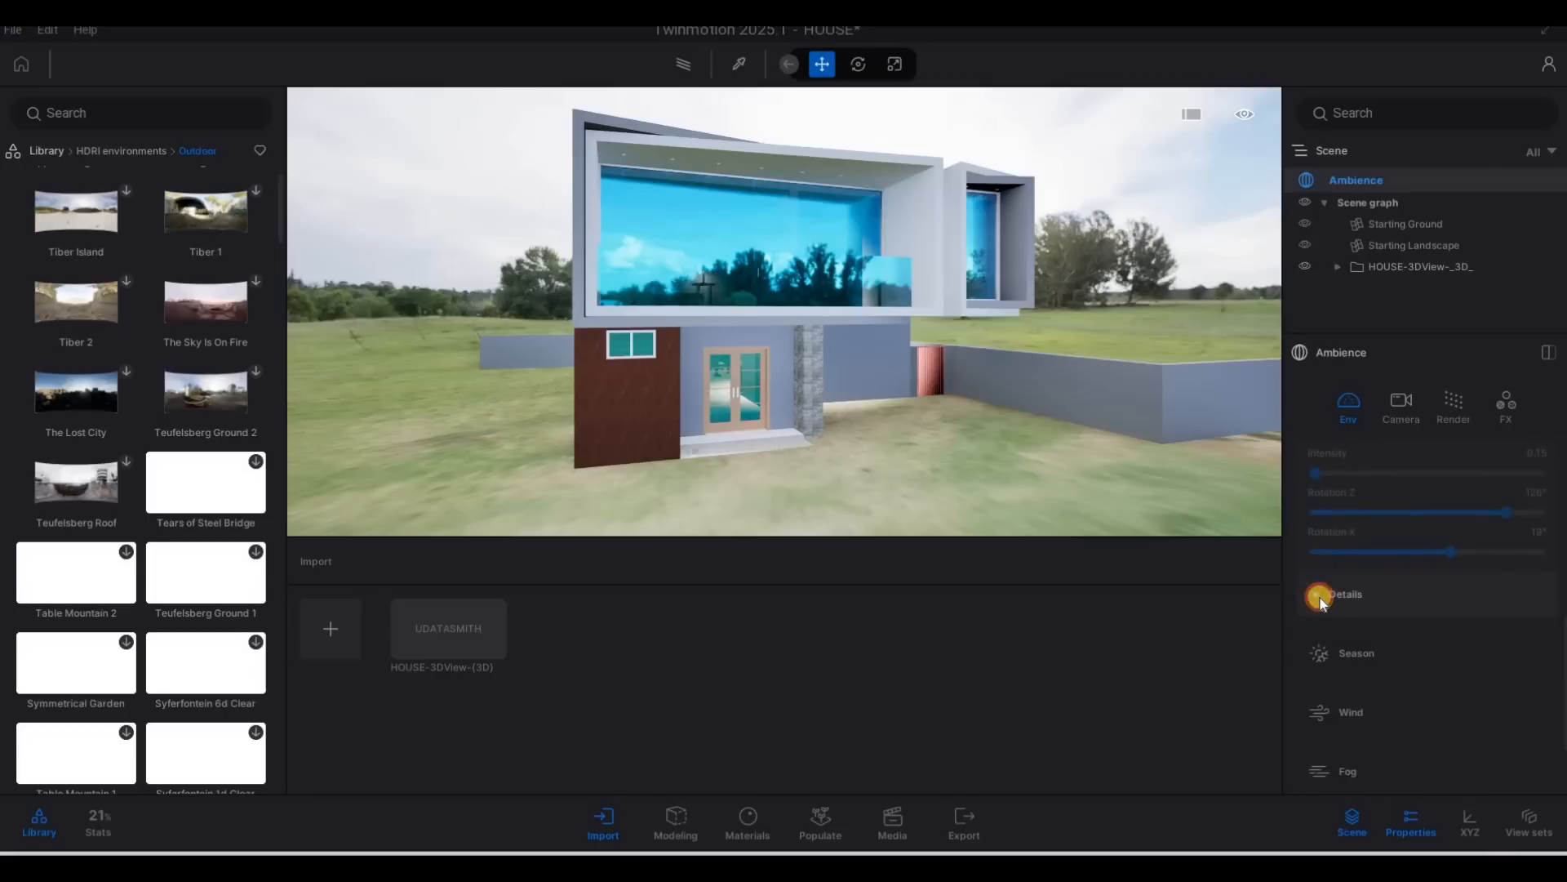
click(1405, 601)
scroll(1421, 610, down, 3)
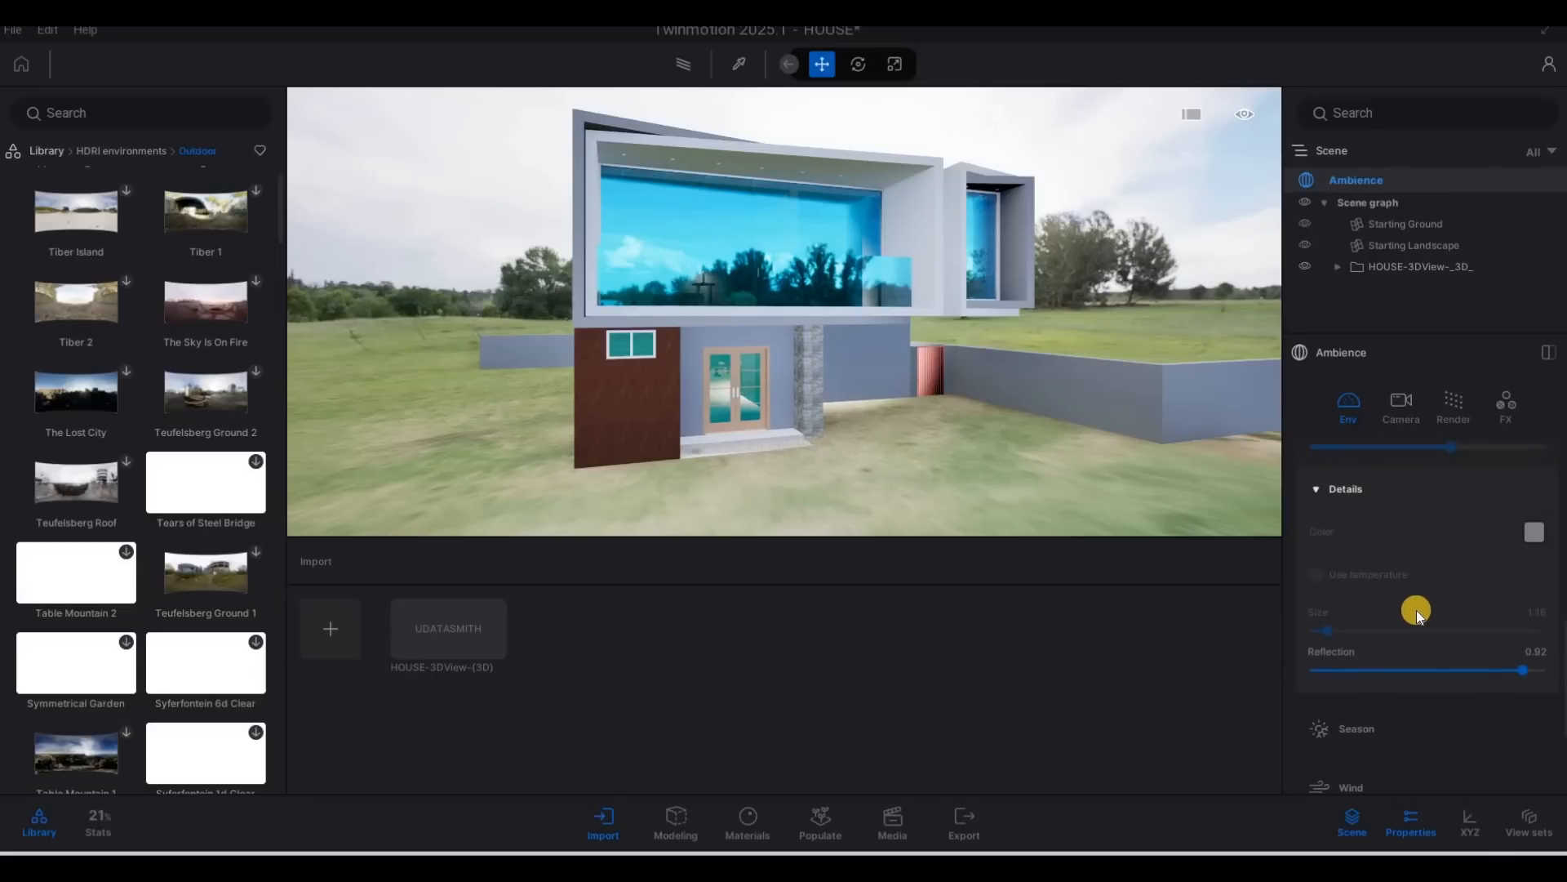
scroll(1417, 610, up, 5)
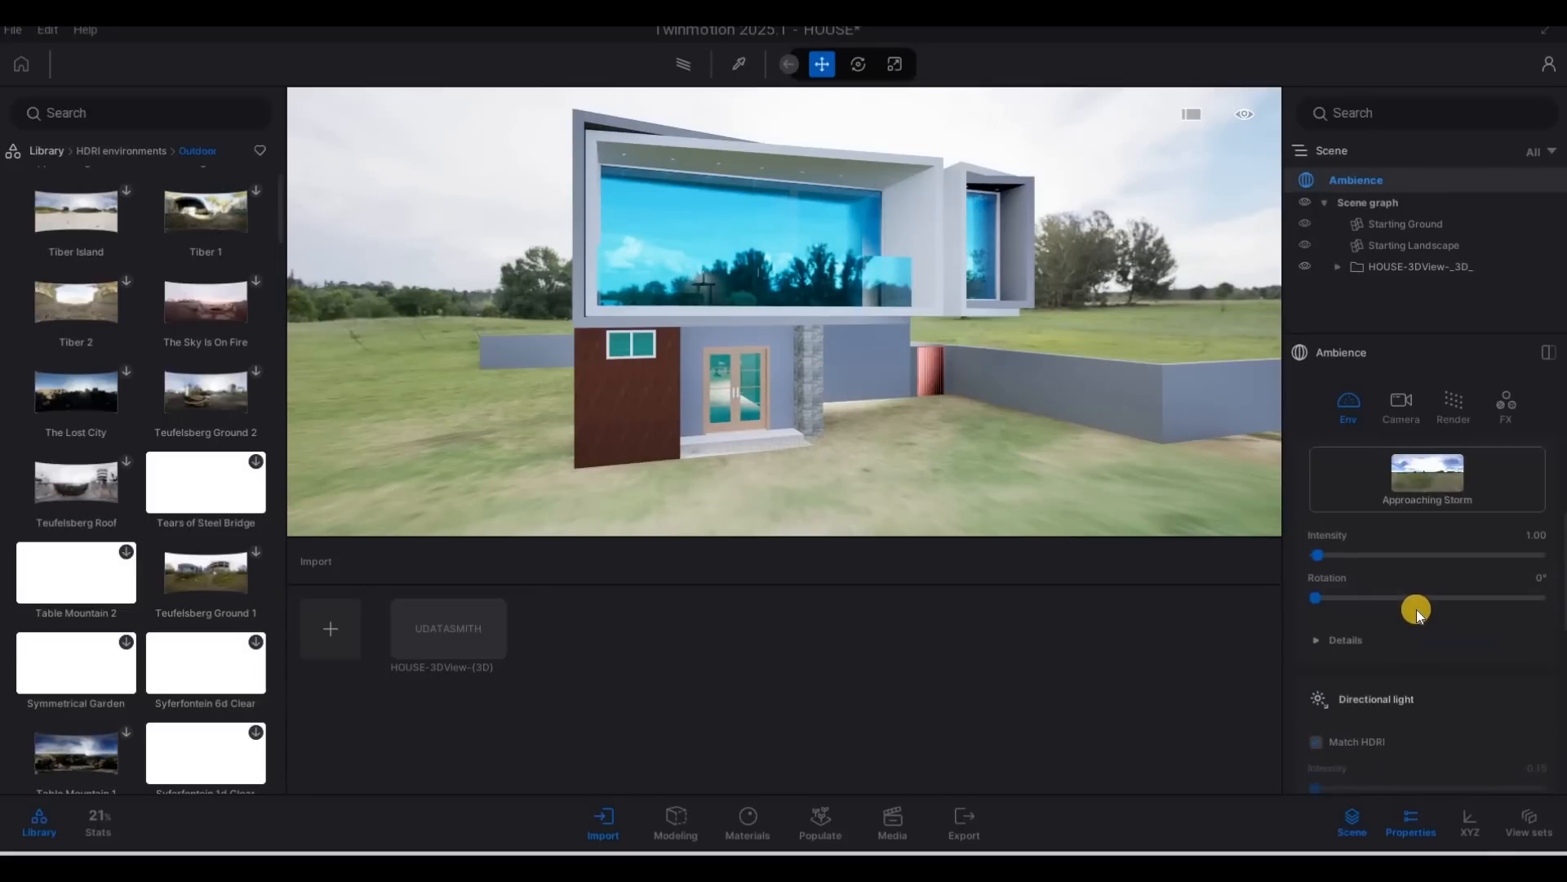
scroll(1418, 609, up, 2)
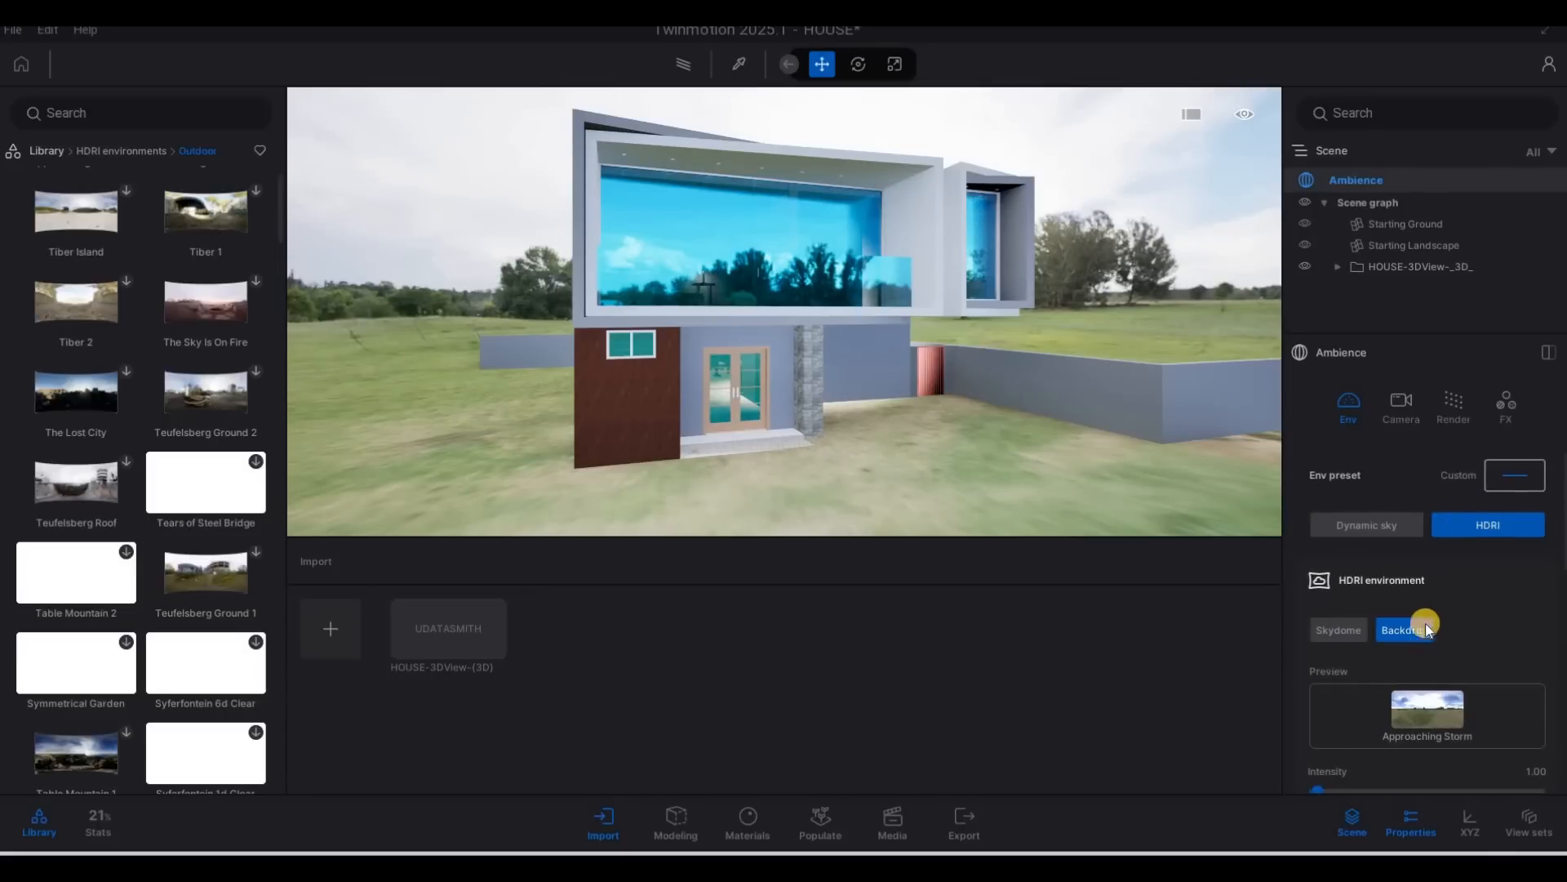
Expand the HDRI backdrop's details and lower its height offset to -0.8 m.
scroll(1380, 639, down, 2)
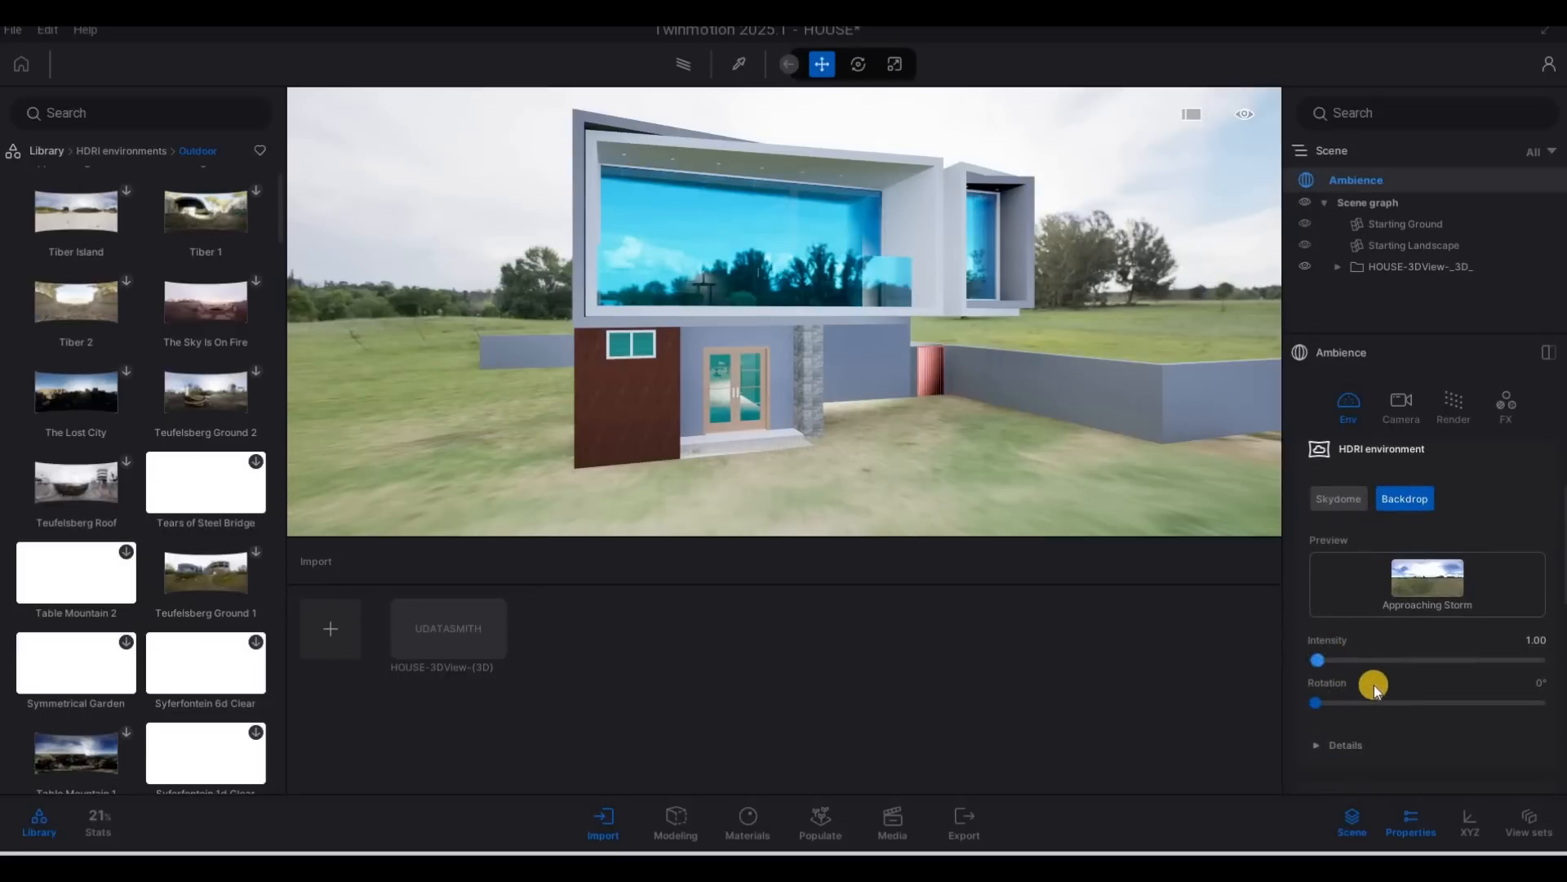
scroll(1315, 689, down, 1)
click(1315, 690)
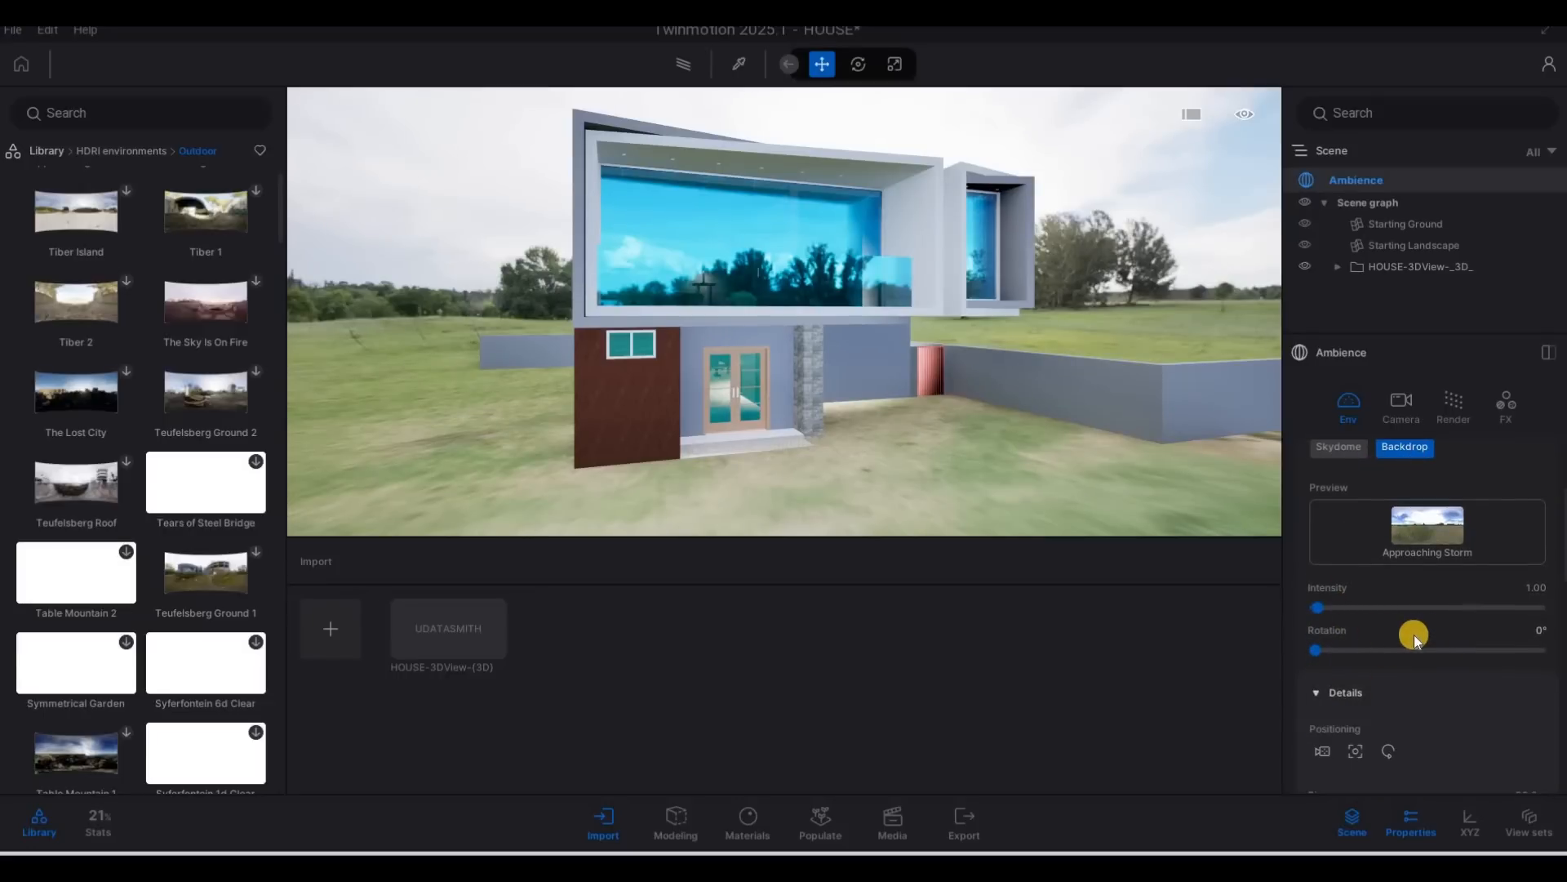
scroll(1414, 635, down, 3)
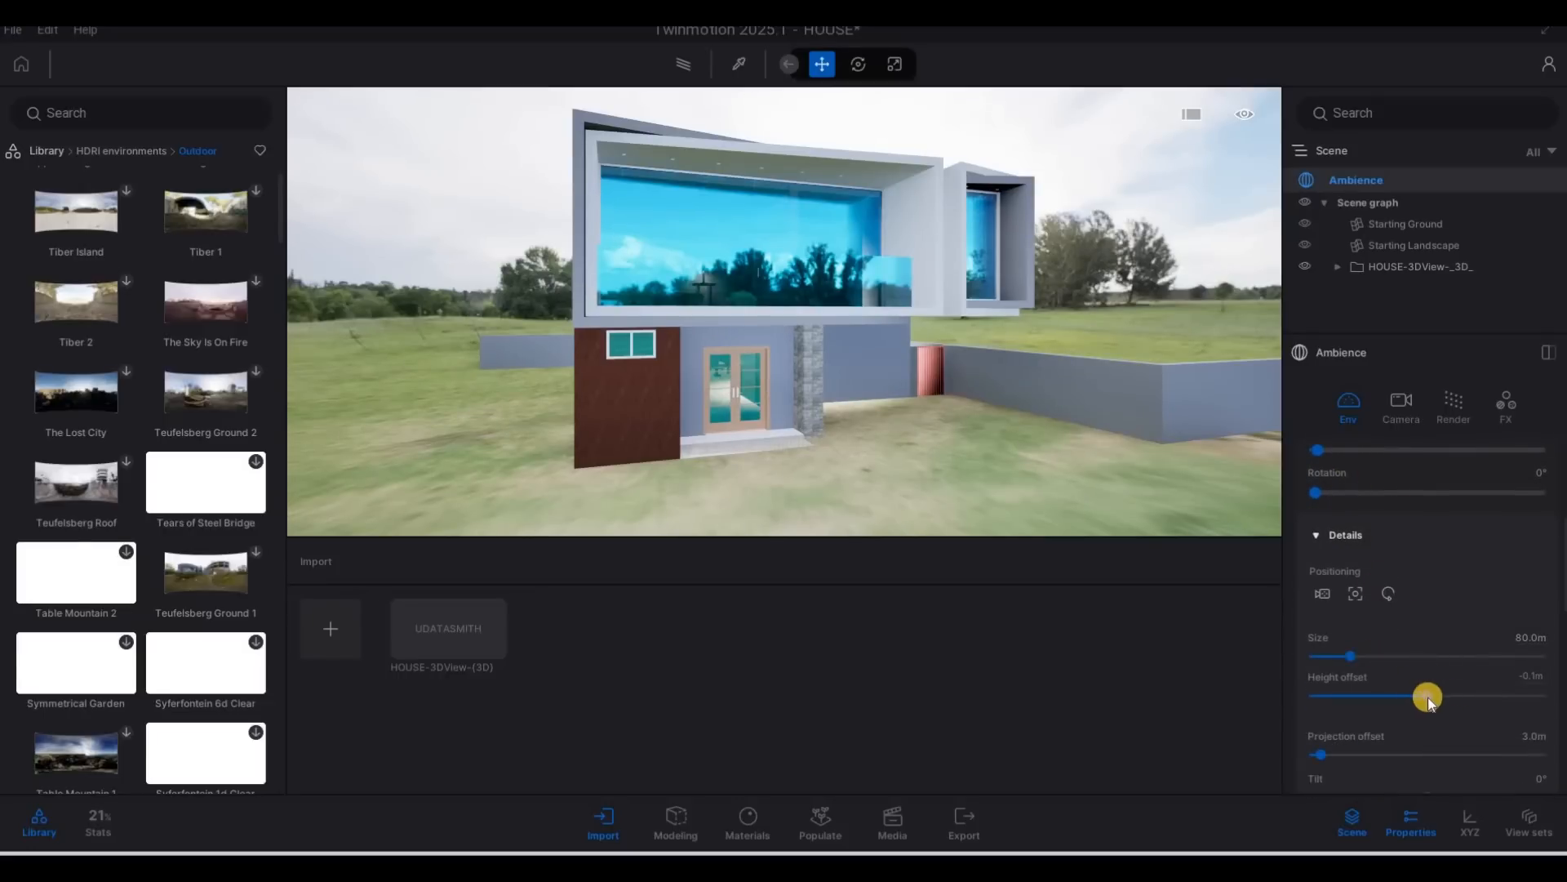
drag(1428, 698, 1419, 695)
Find the Sunset Fairway environment among the Outdoor HDRIs and download it.
scroll(203, 408, down, 1)
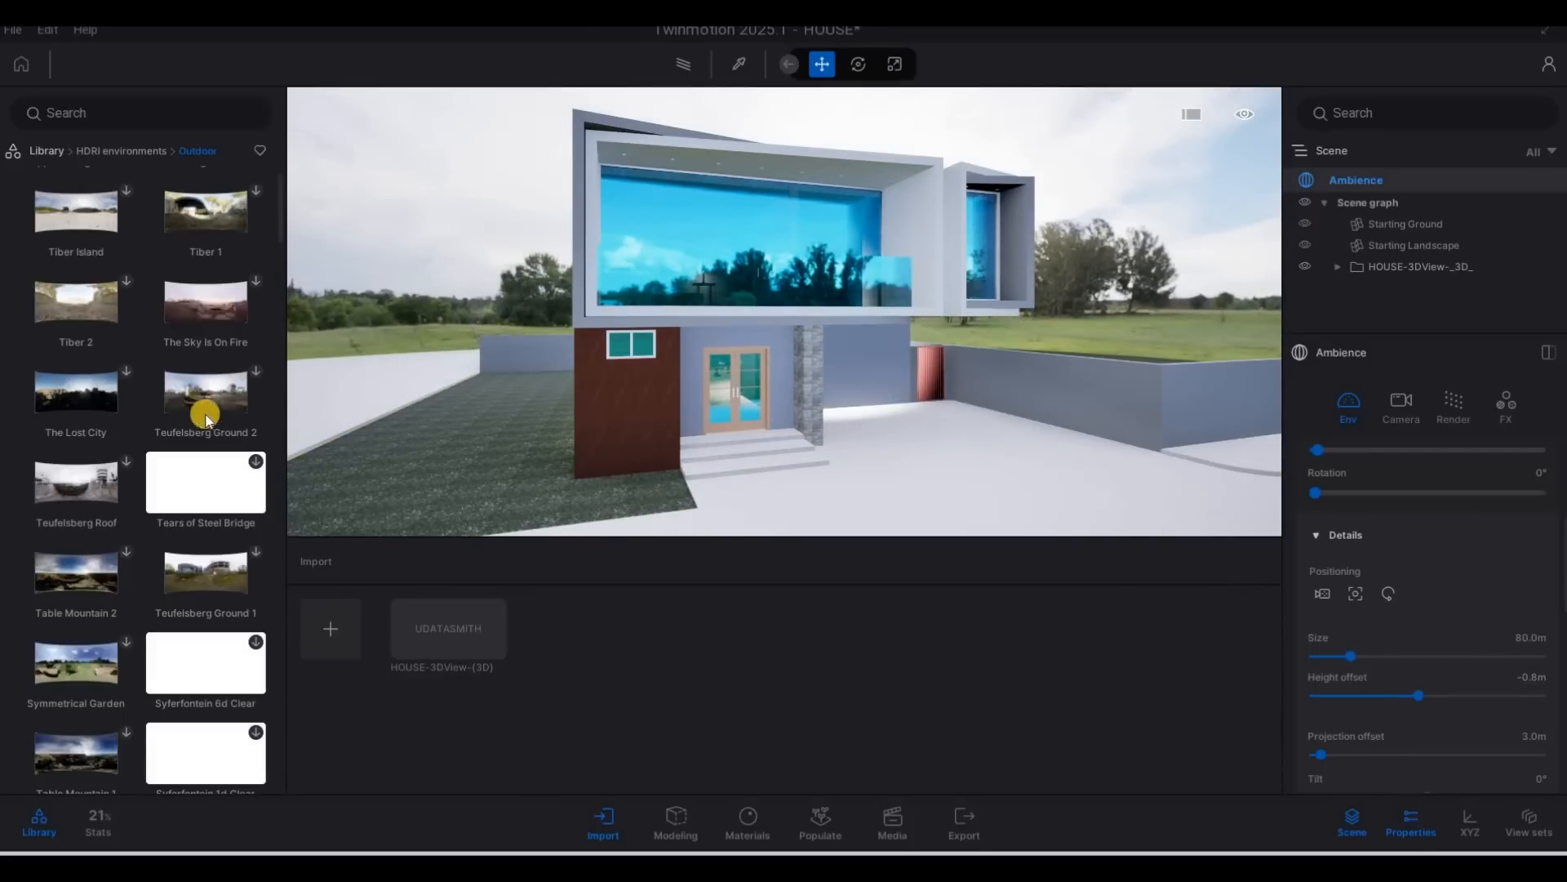
mouse_move(184, 418)
scroll(184, 416, down, 4)
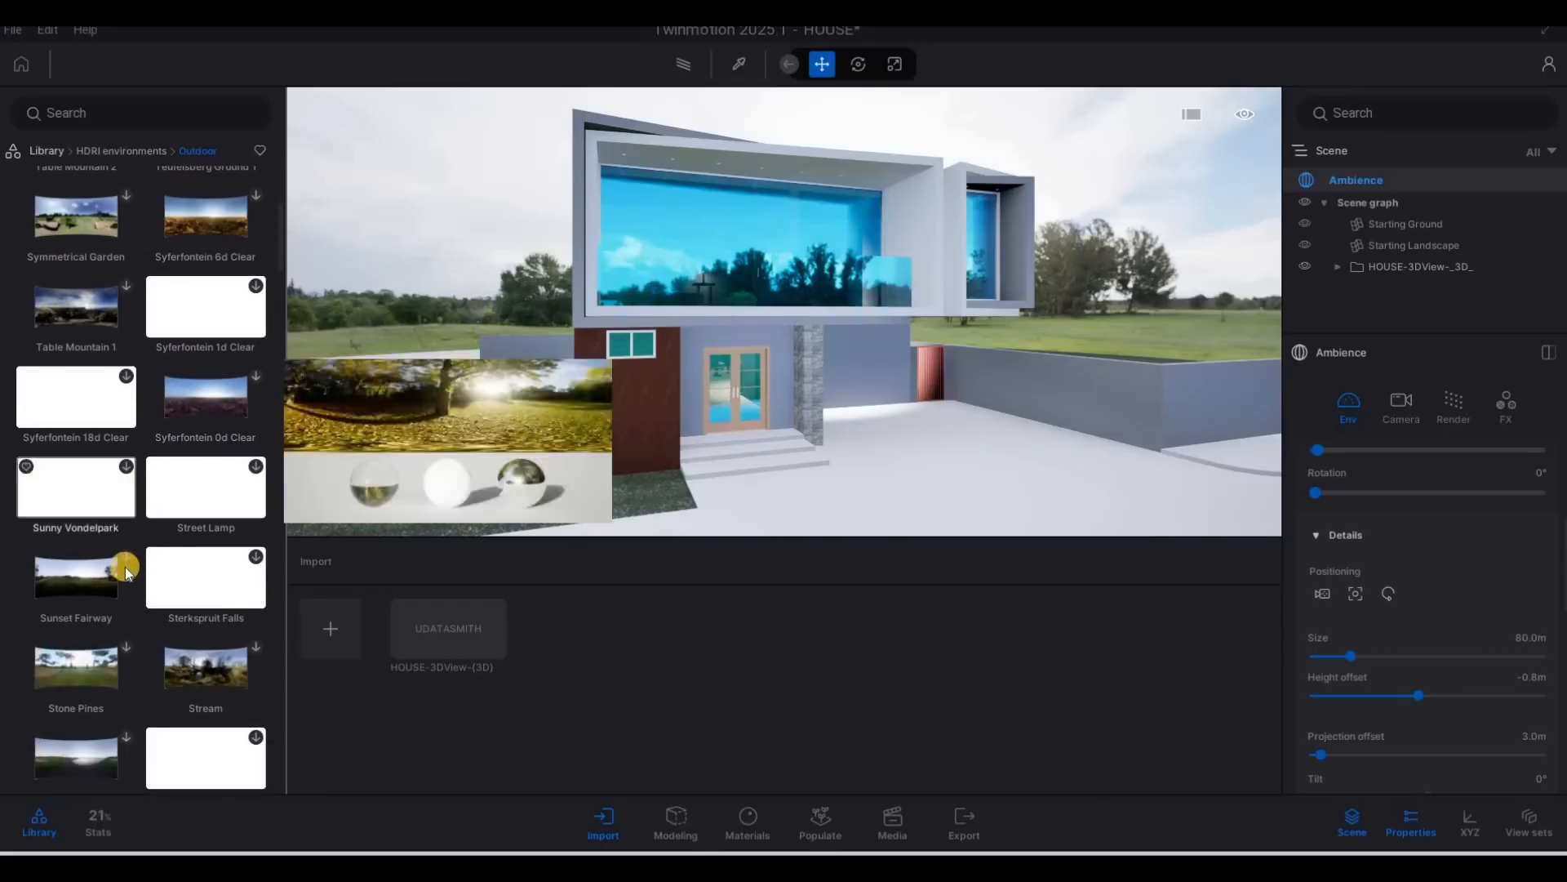
click(124, 560)
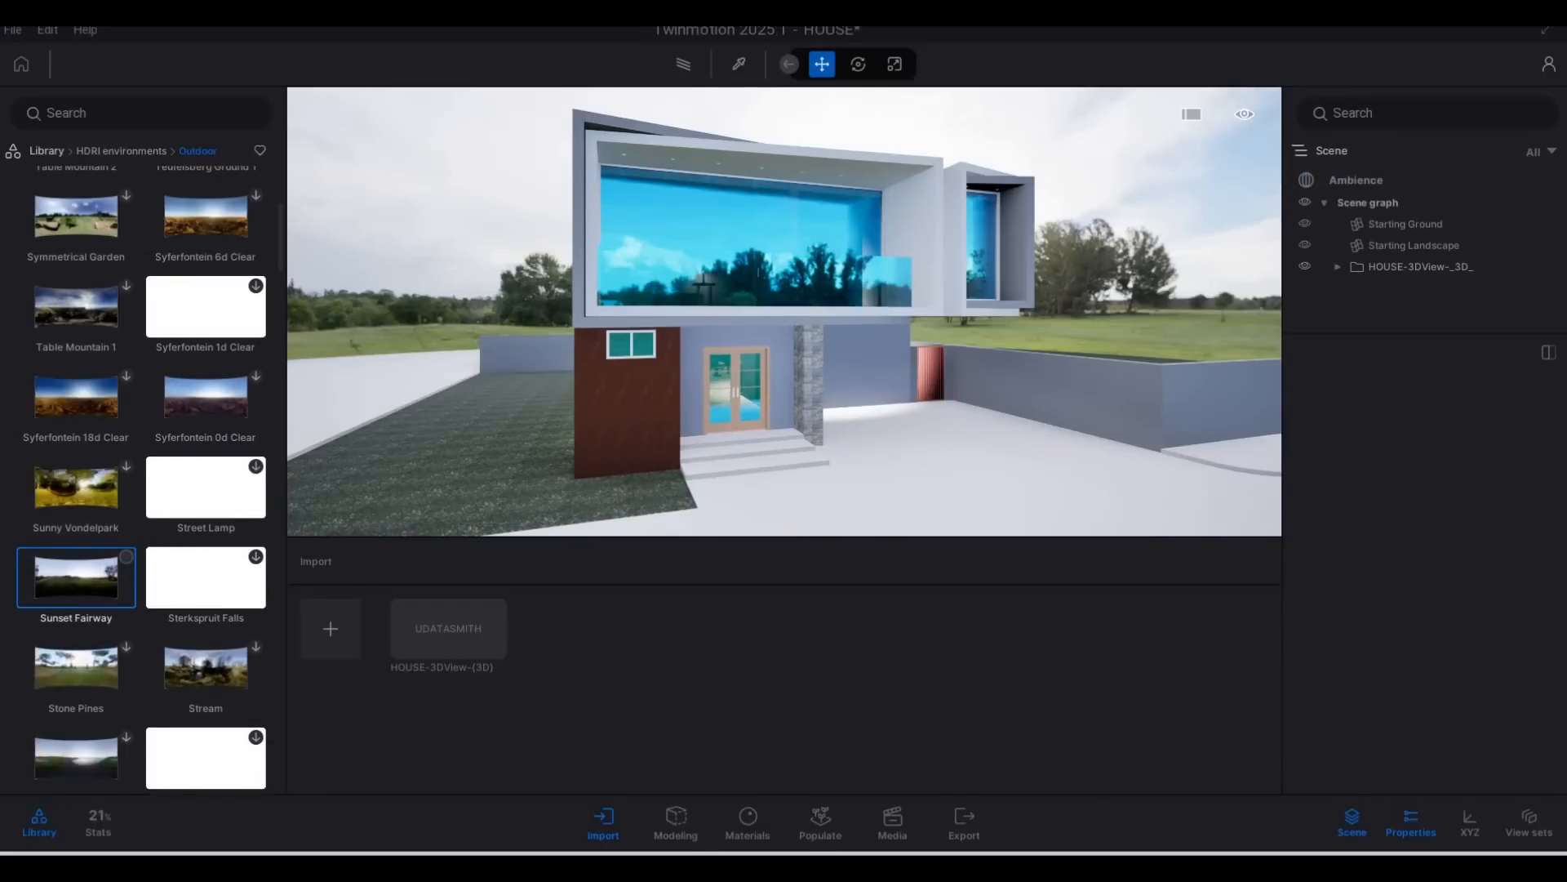
Open the Ambience environment settings, review the HDRI backdrop's details, and check the Sunset Fairway download in the library.
click(1372, 181)
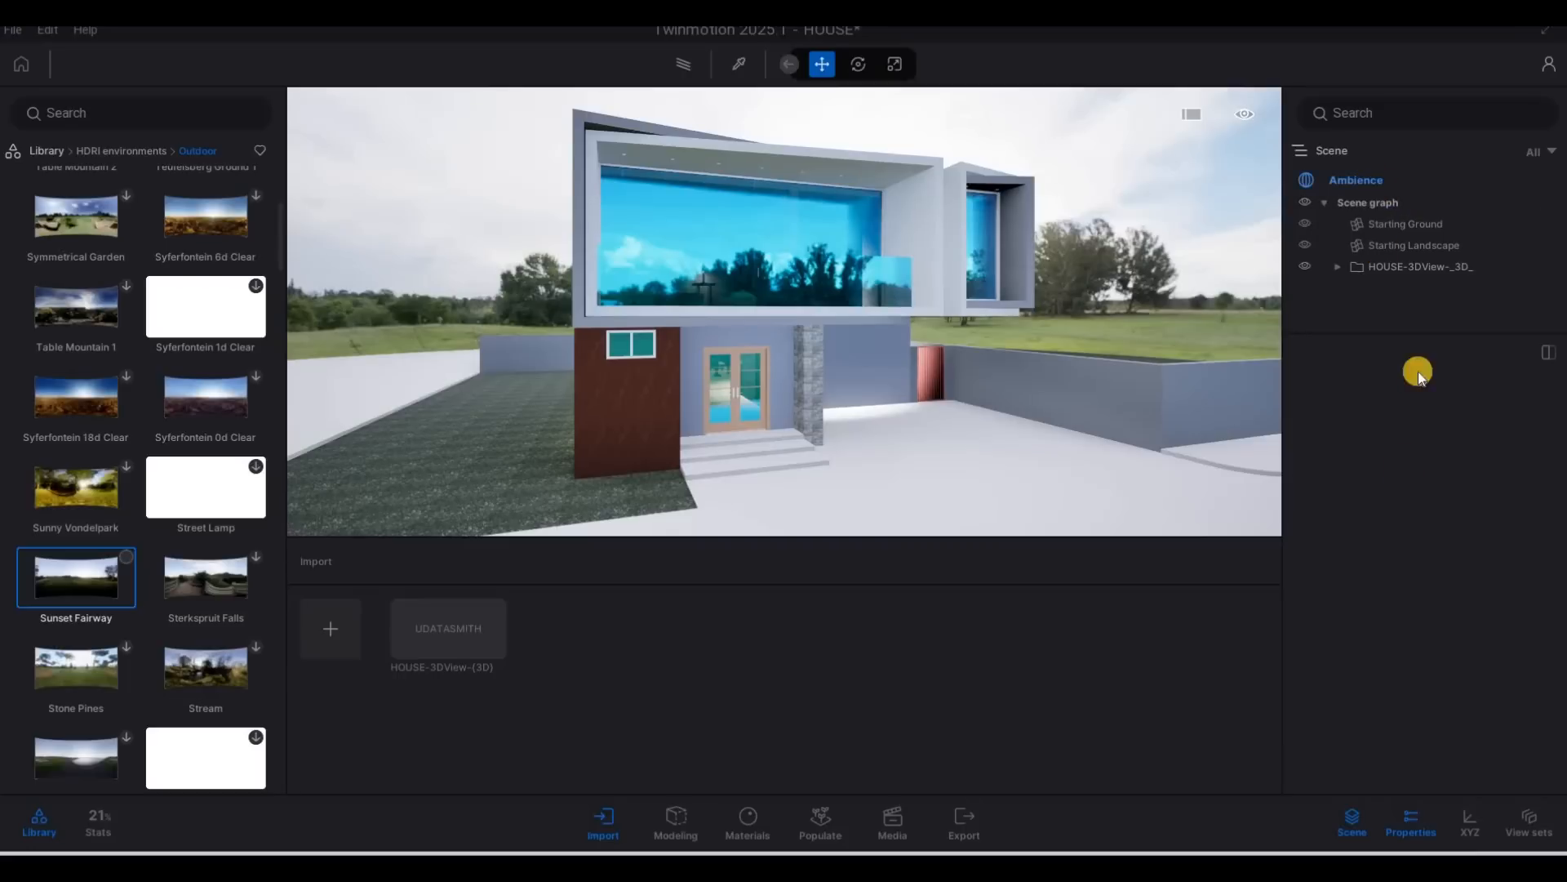
scroll(1451, 608, down, 10)
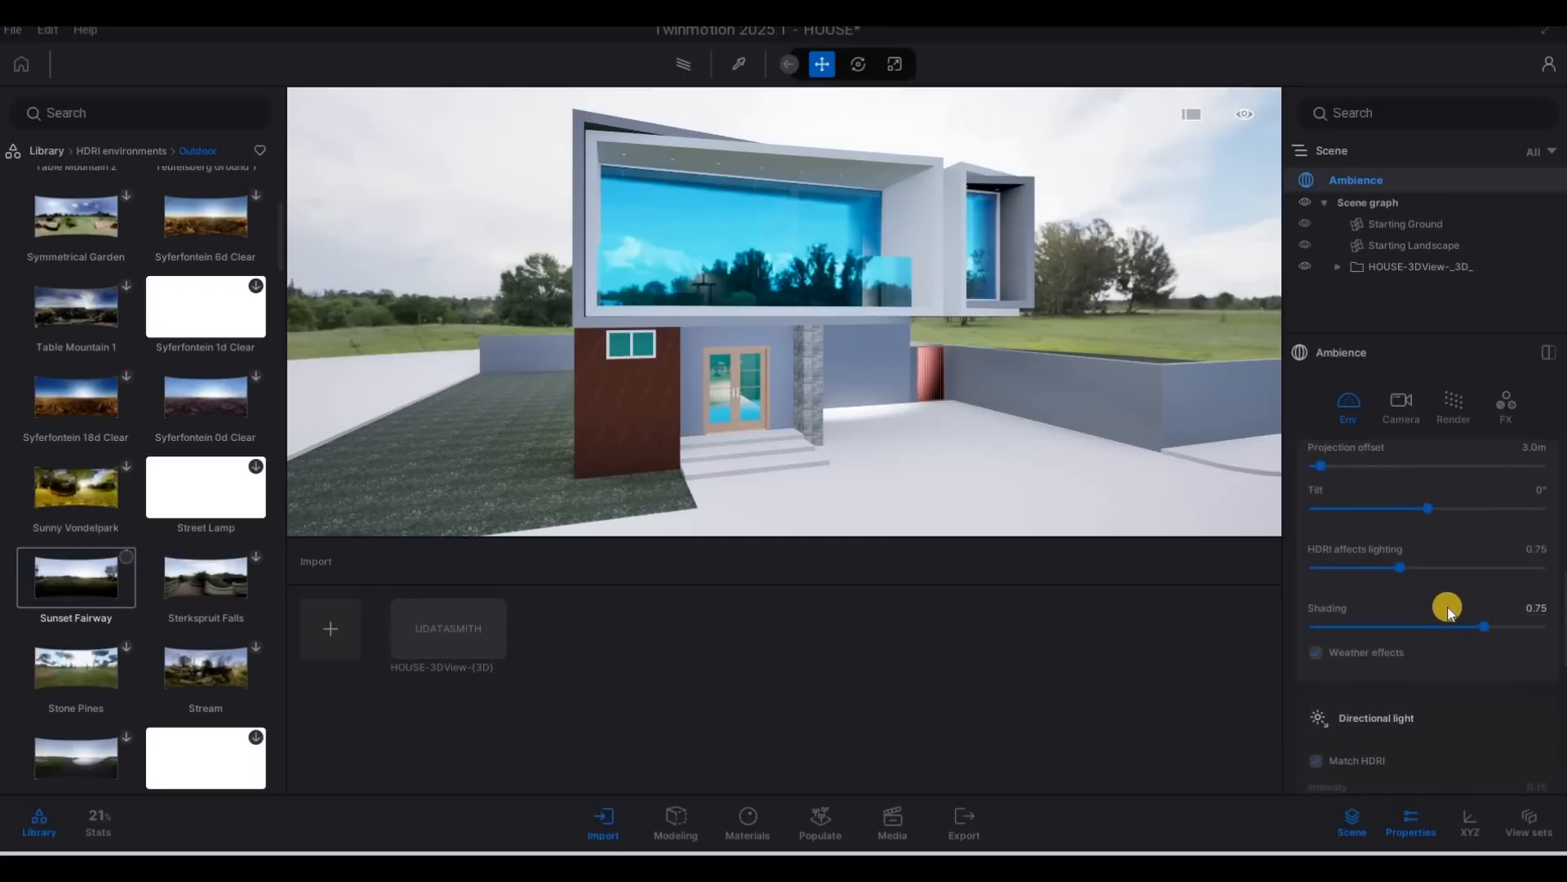
scroll(1449, 614, up, 10)
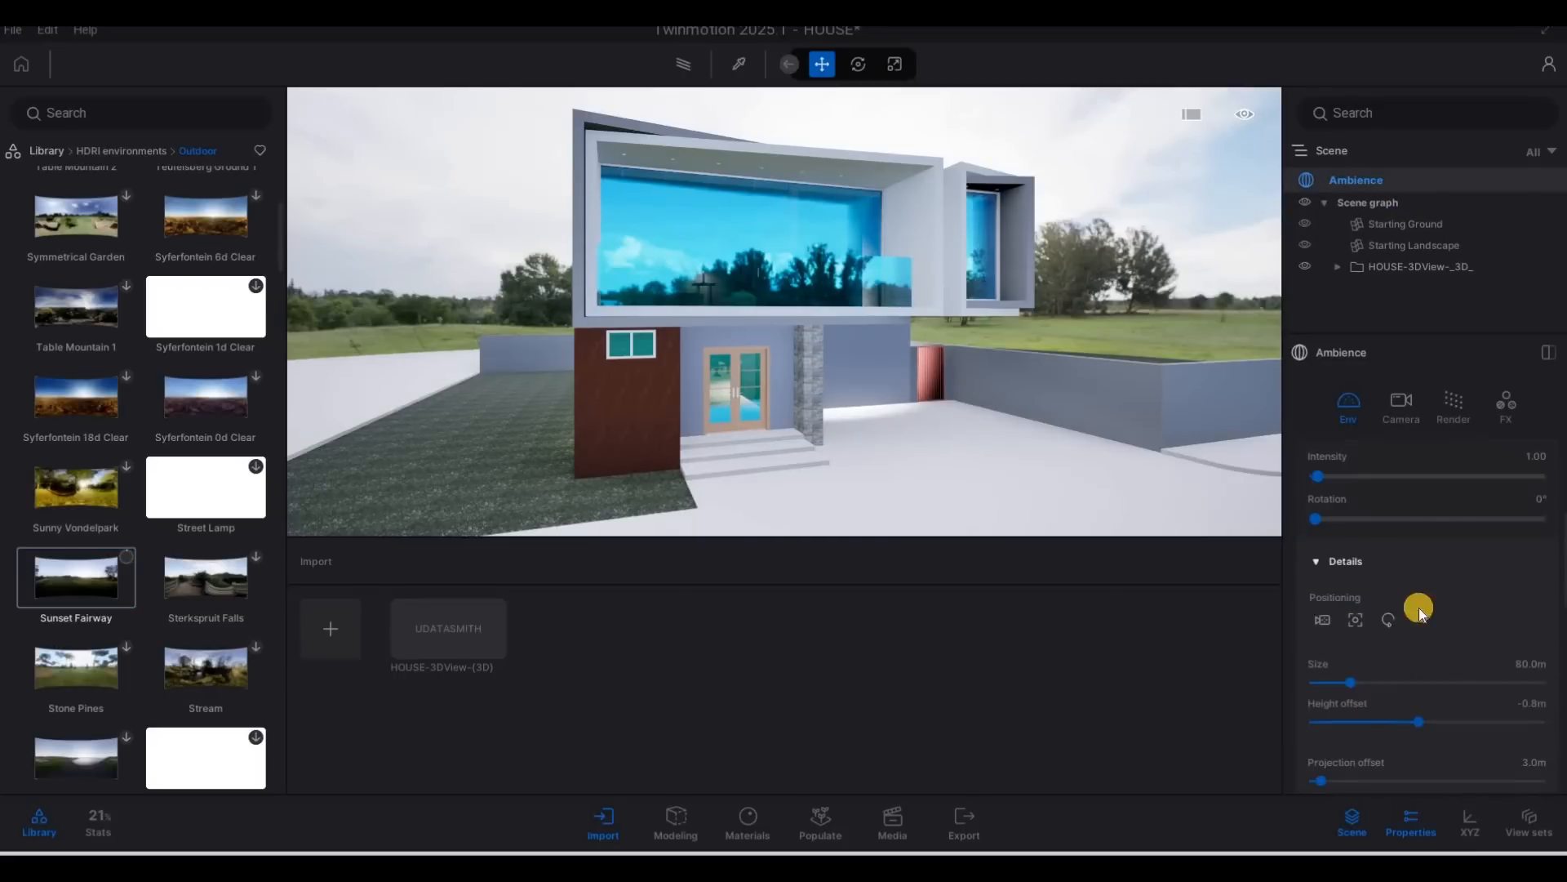
mouse_move(119, 578)
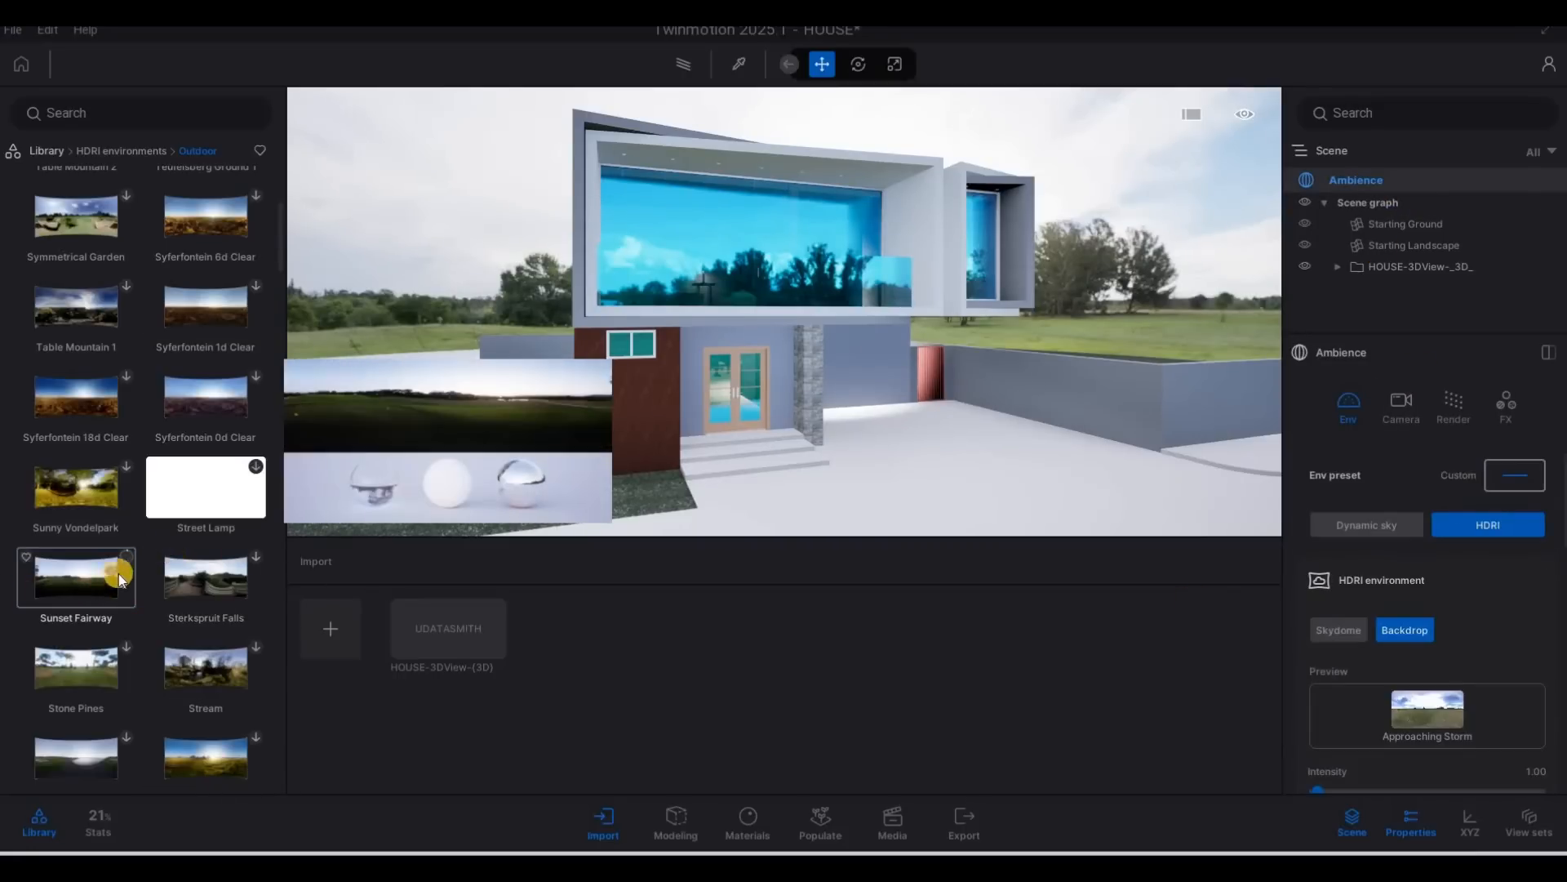
click(126, 567)
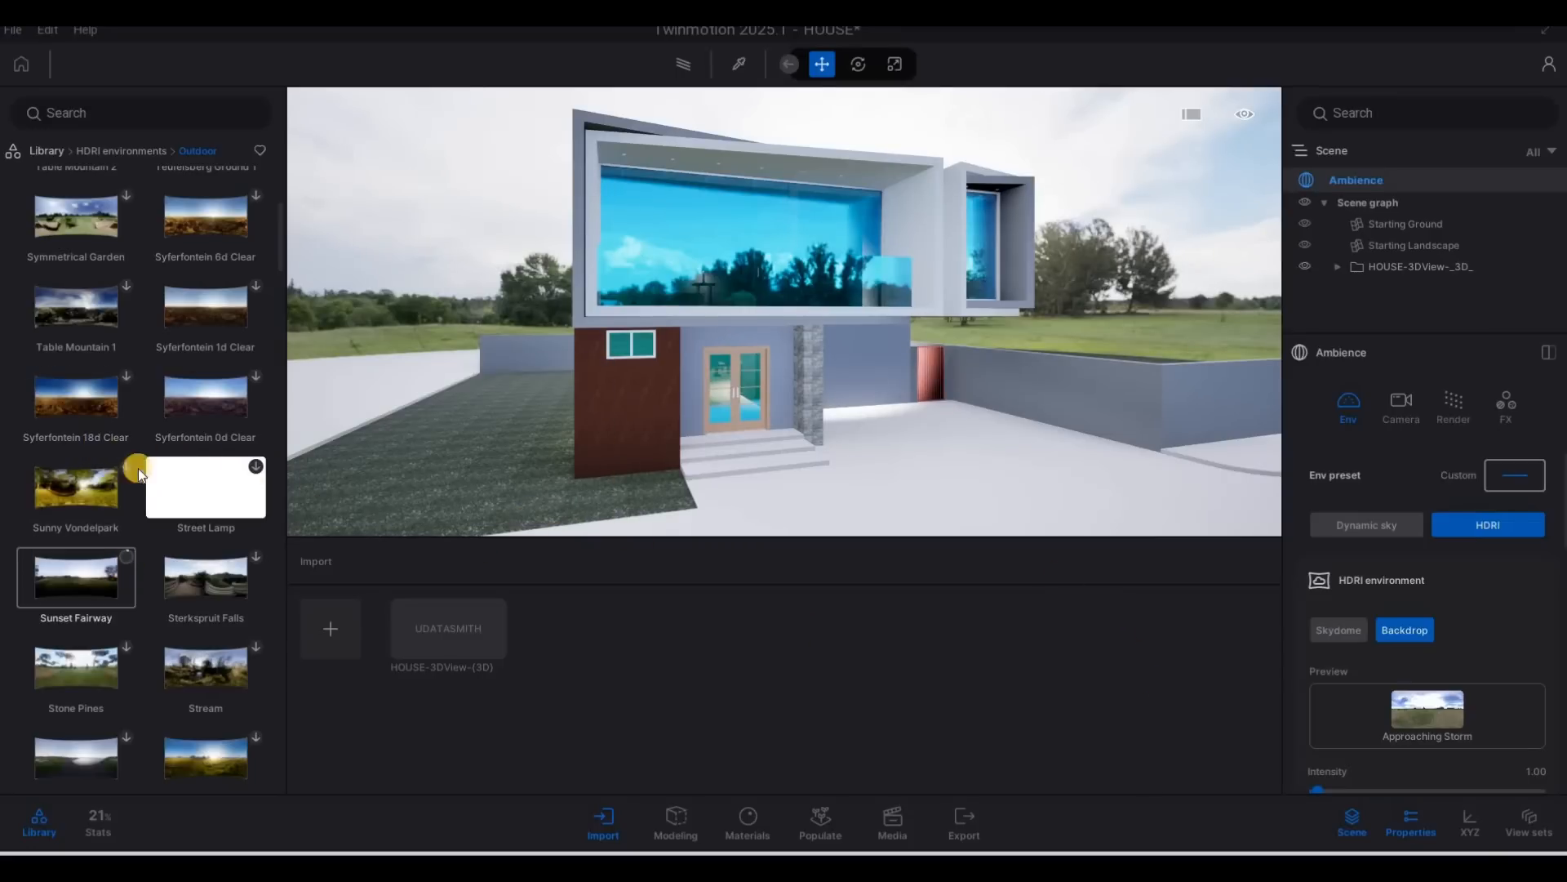
Download the Stone Pines environment and continue browsing the Outdoor HDRIs.
mouse_move(182, 496)
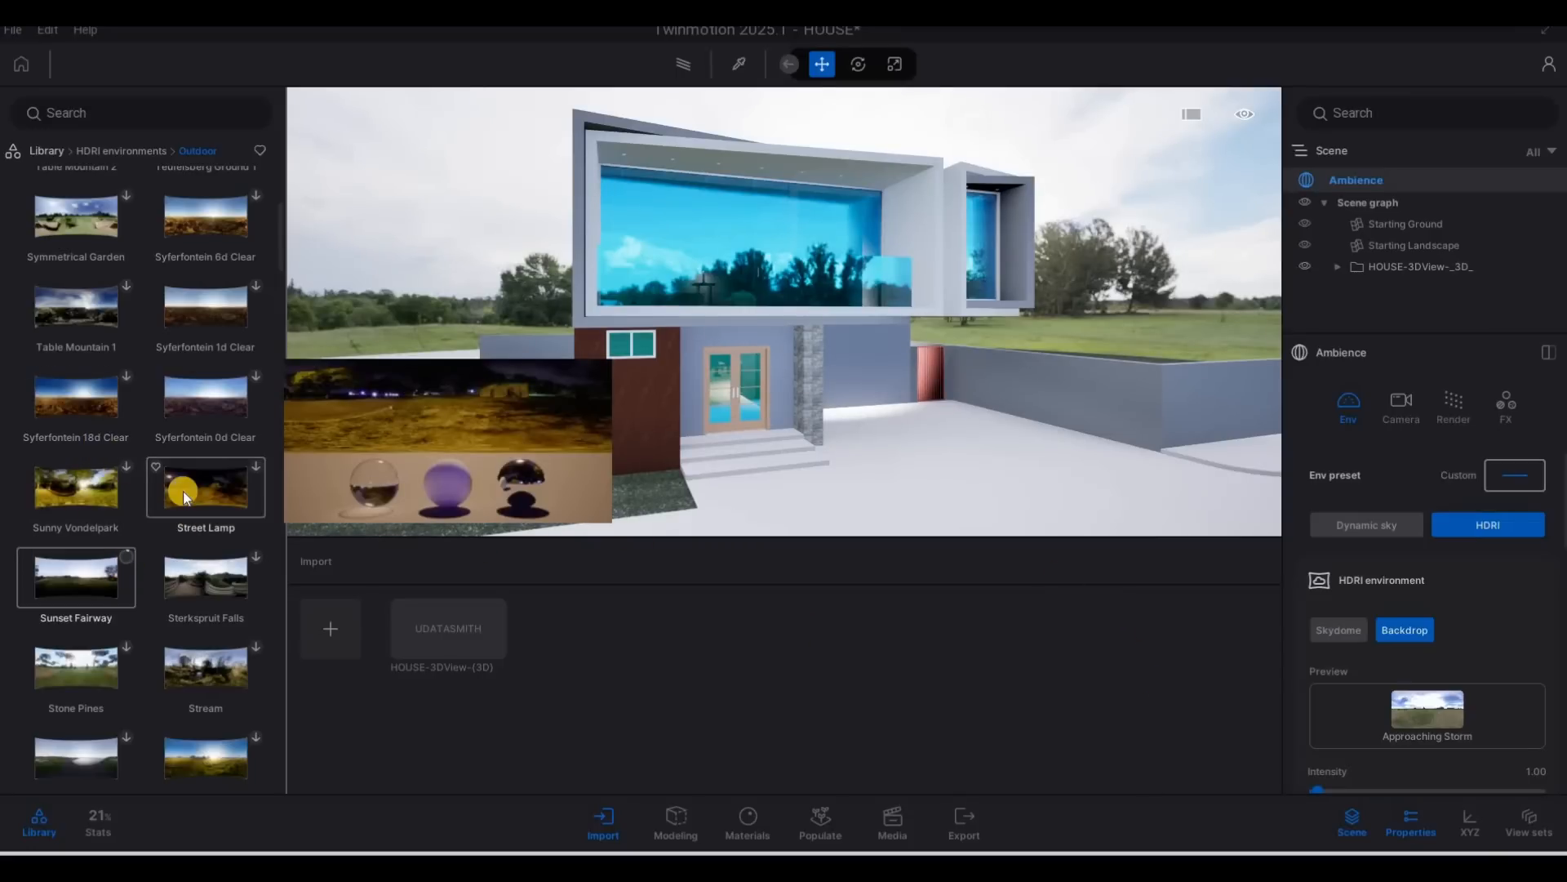
scroll(184, 493, down, 2)
scroll(128, 509, down, 1)
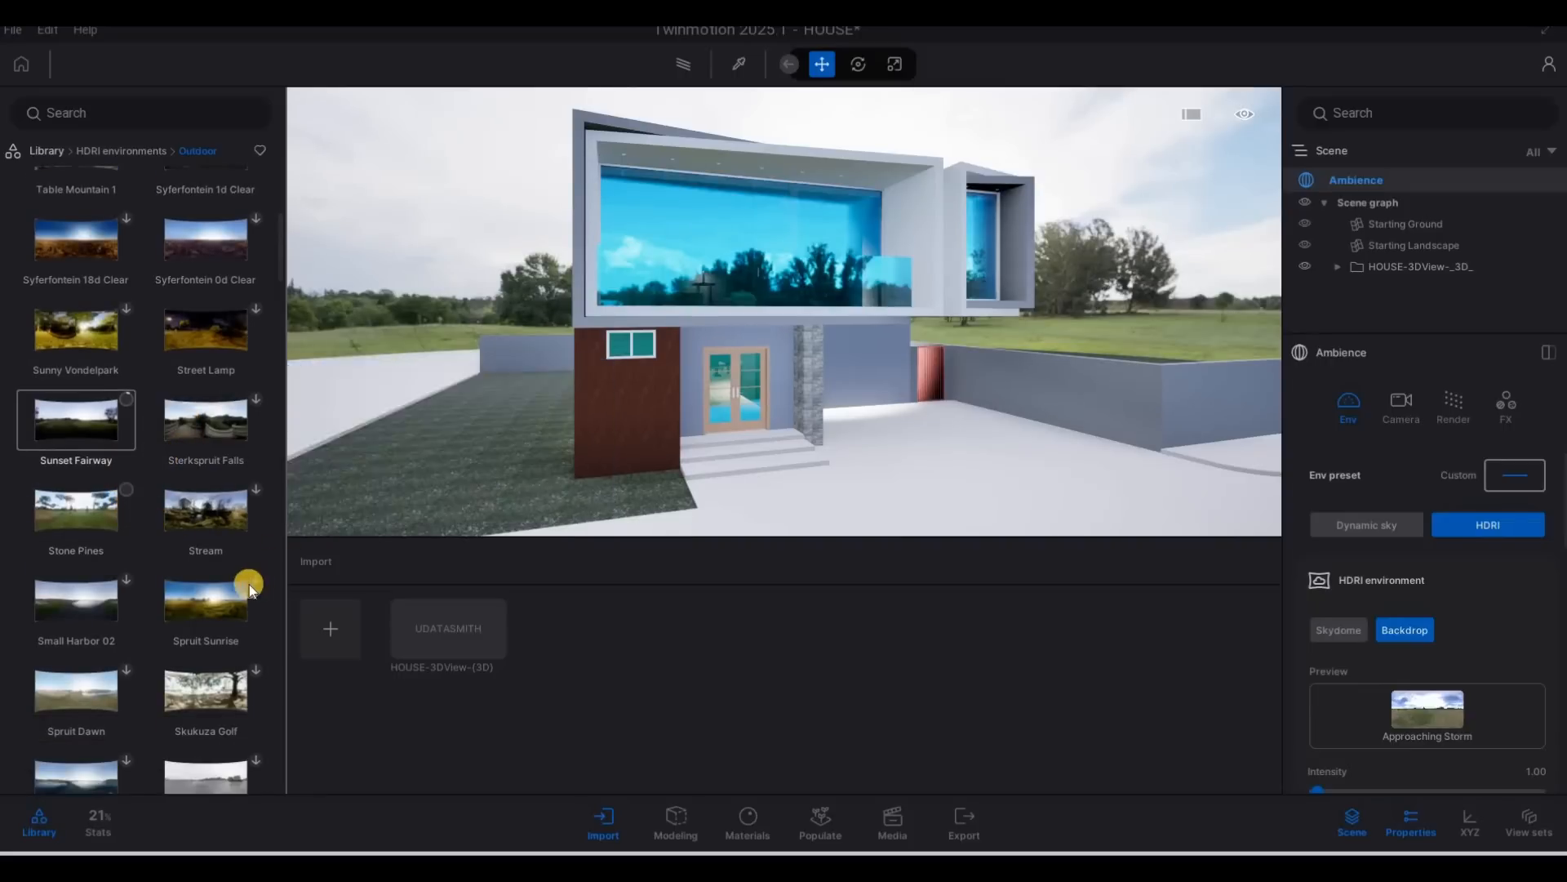
scroll(246, 586, down, 3)
scroll(249, 584, down, 4)
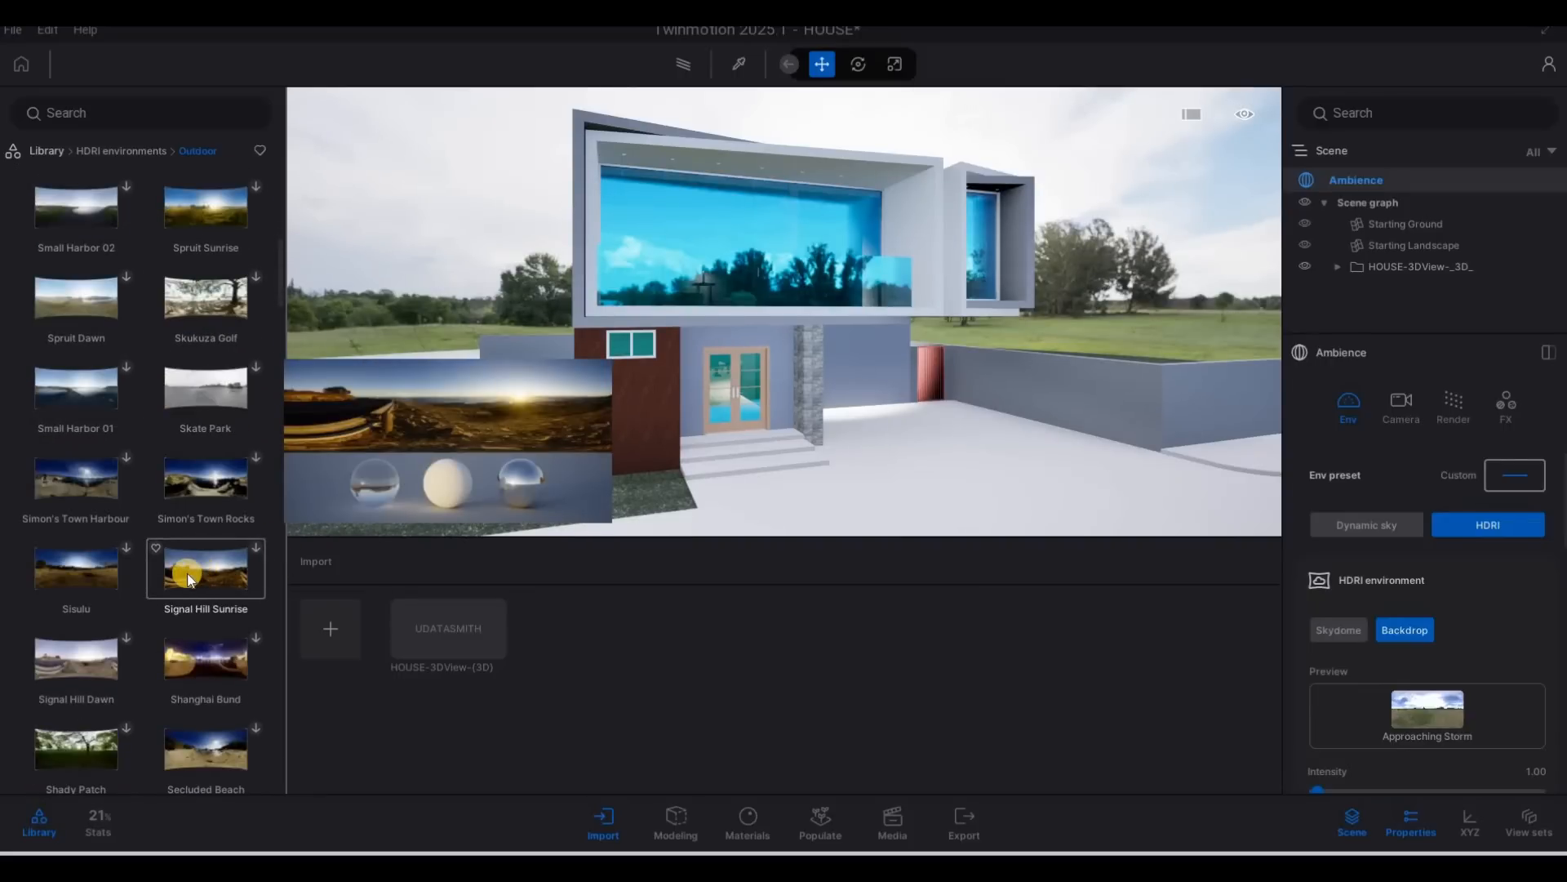
Find the Satara Night and Satara Night (No Lamps) environments among the Outdoor HDRIs and download both.
scroll(190, 579, down, 1)
scroll(188, 578, down, 2)
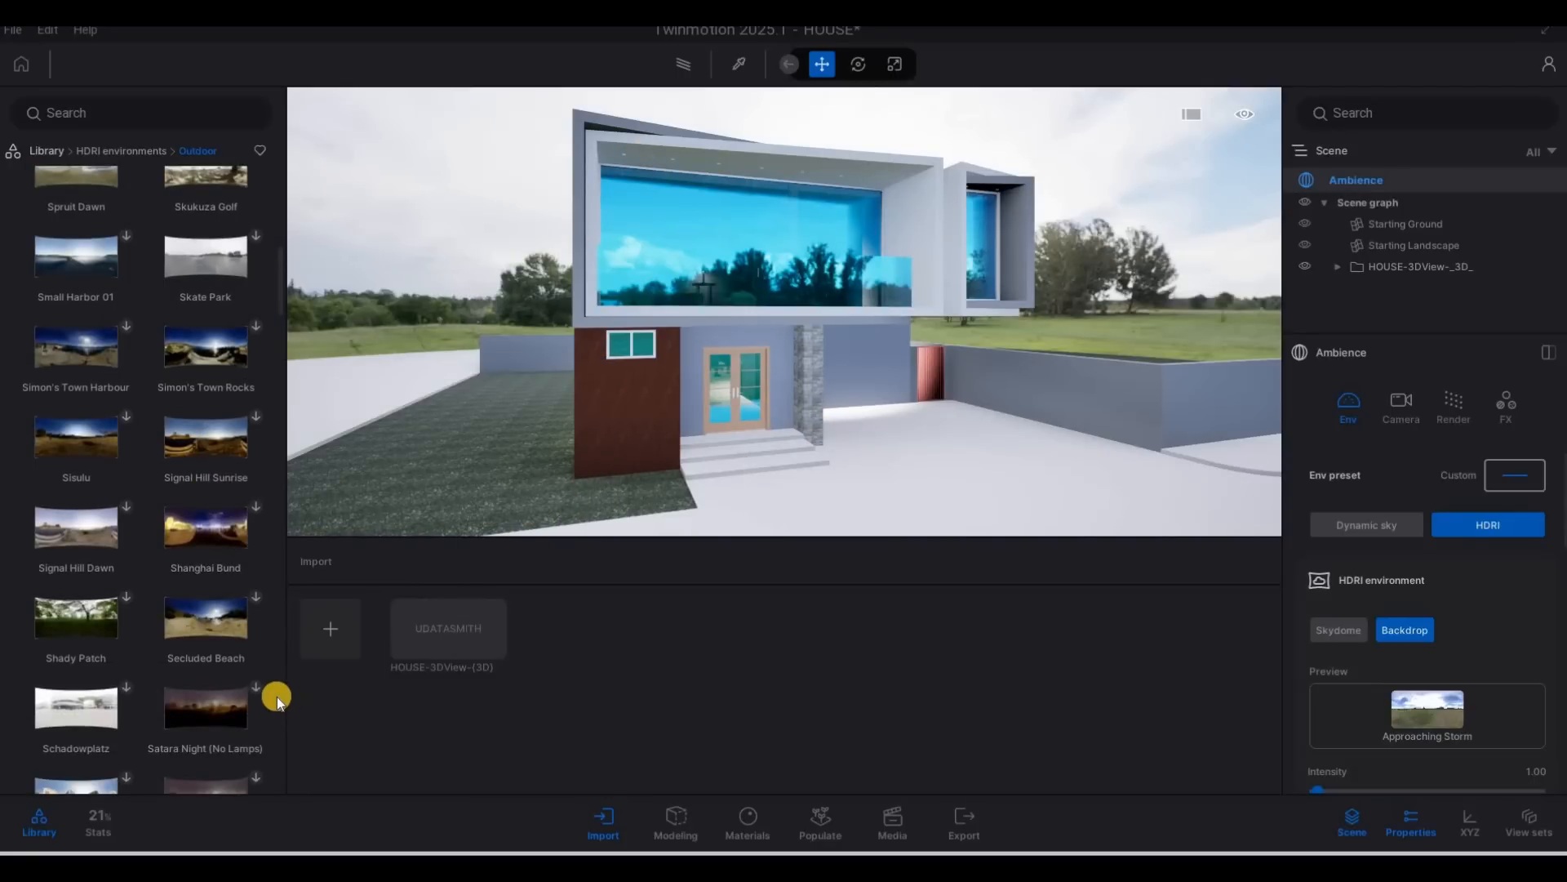
mouse_move(266, 698)
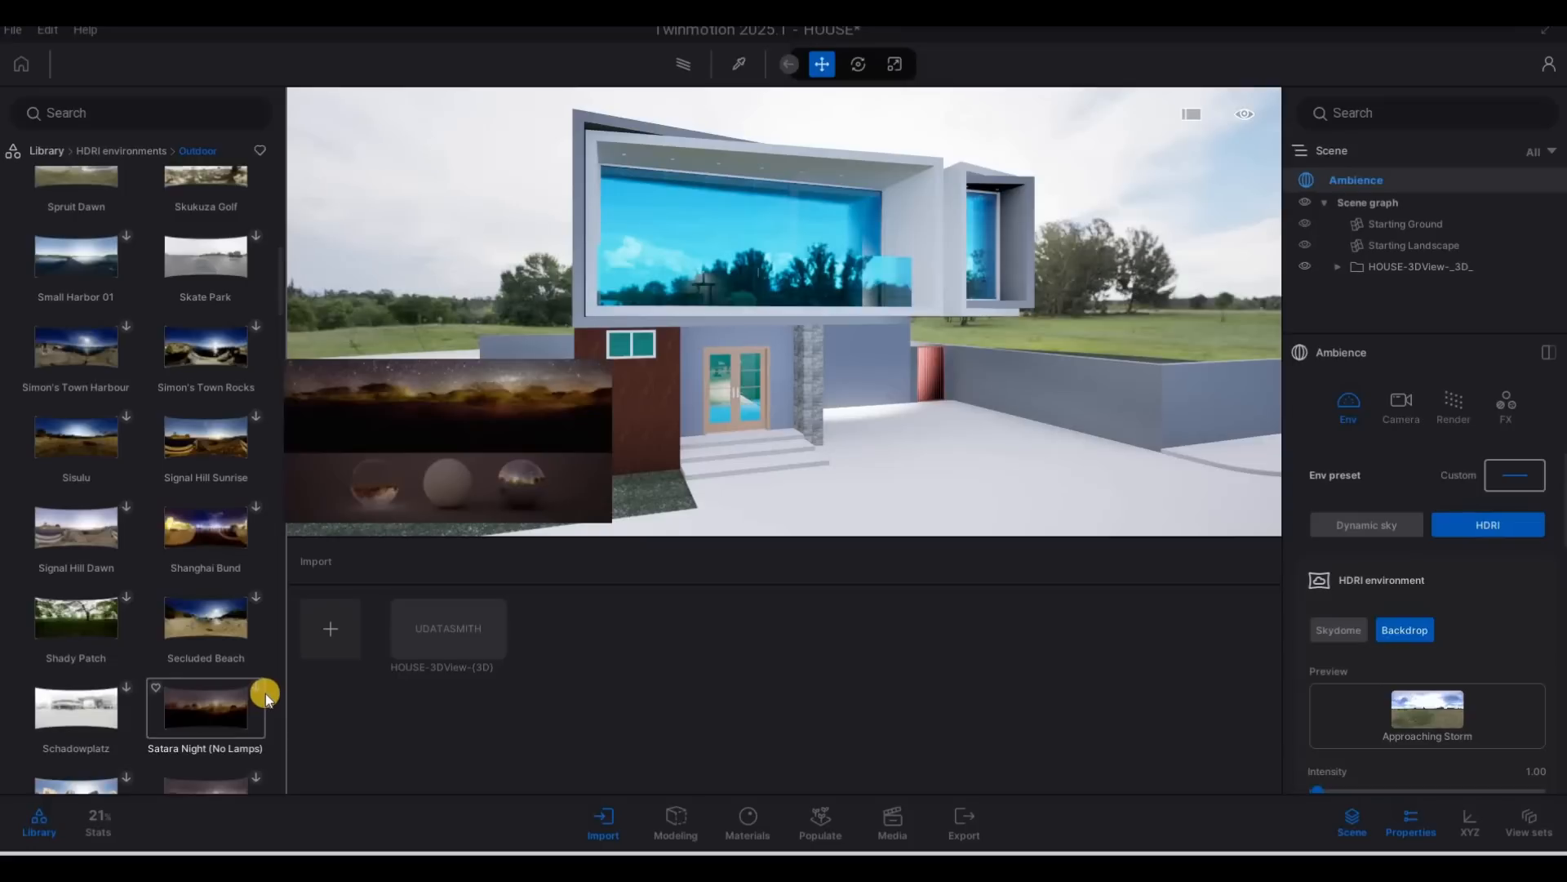
scroll(264, 690, down, 6)
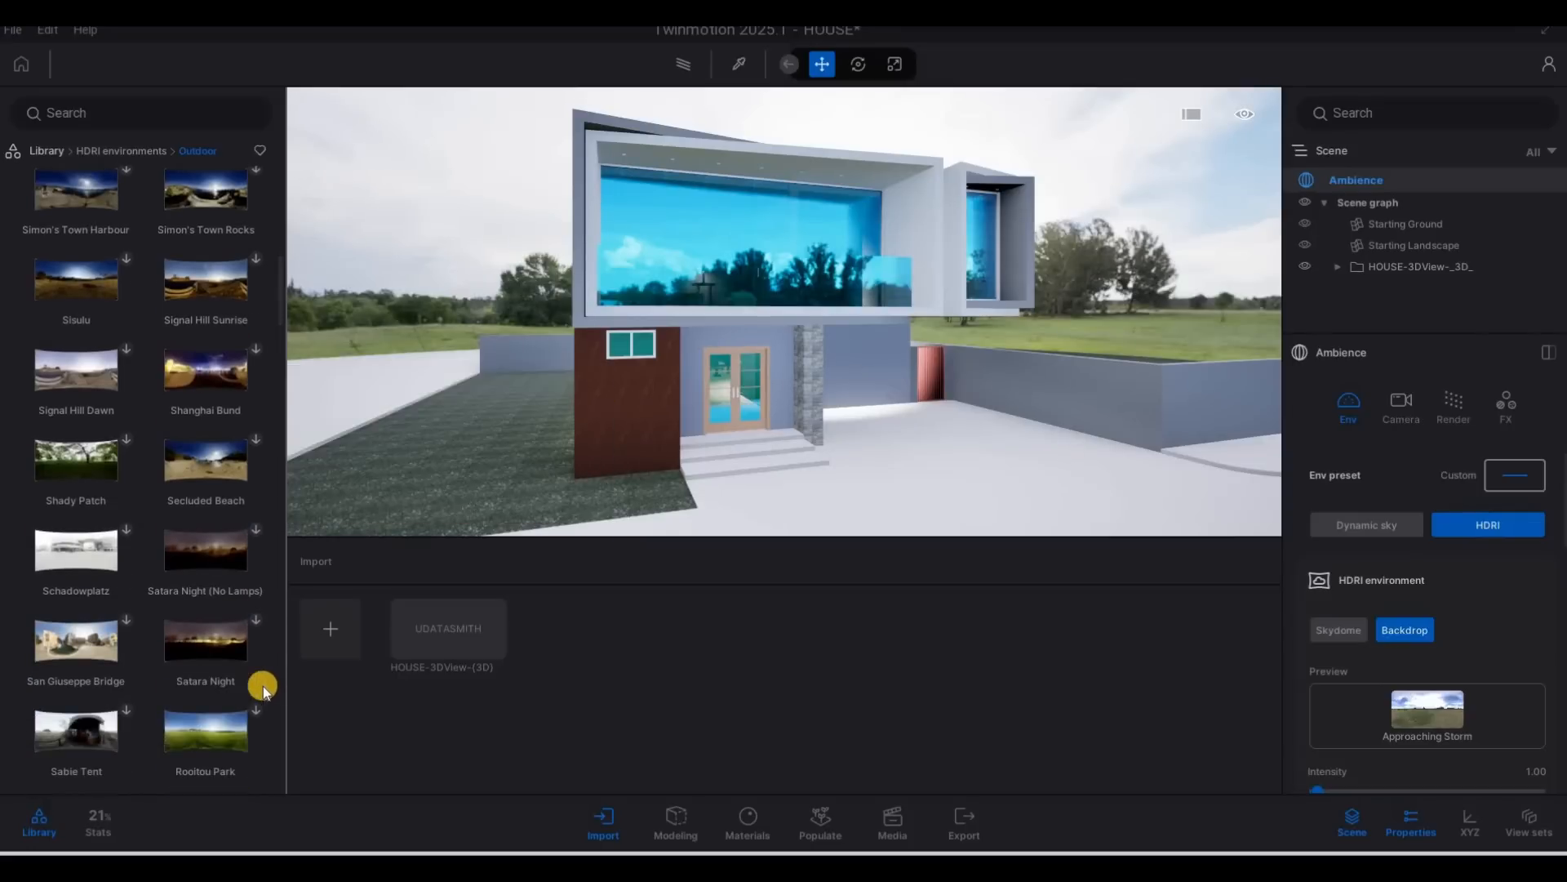
scroll(260, 680, up, 1)
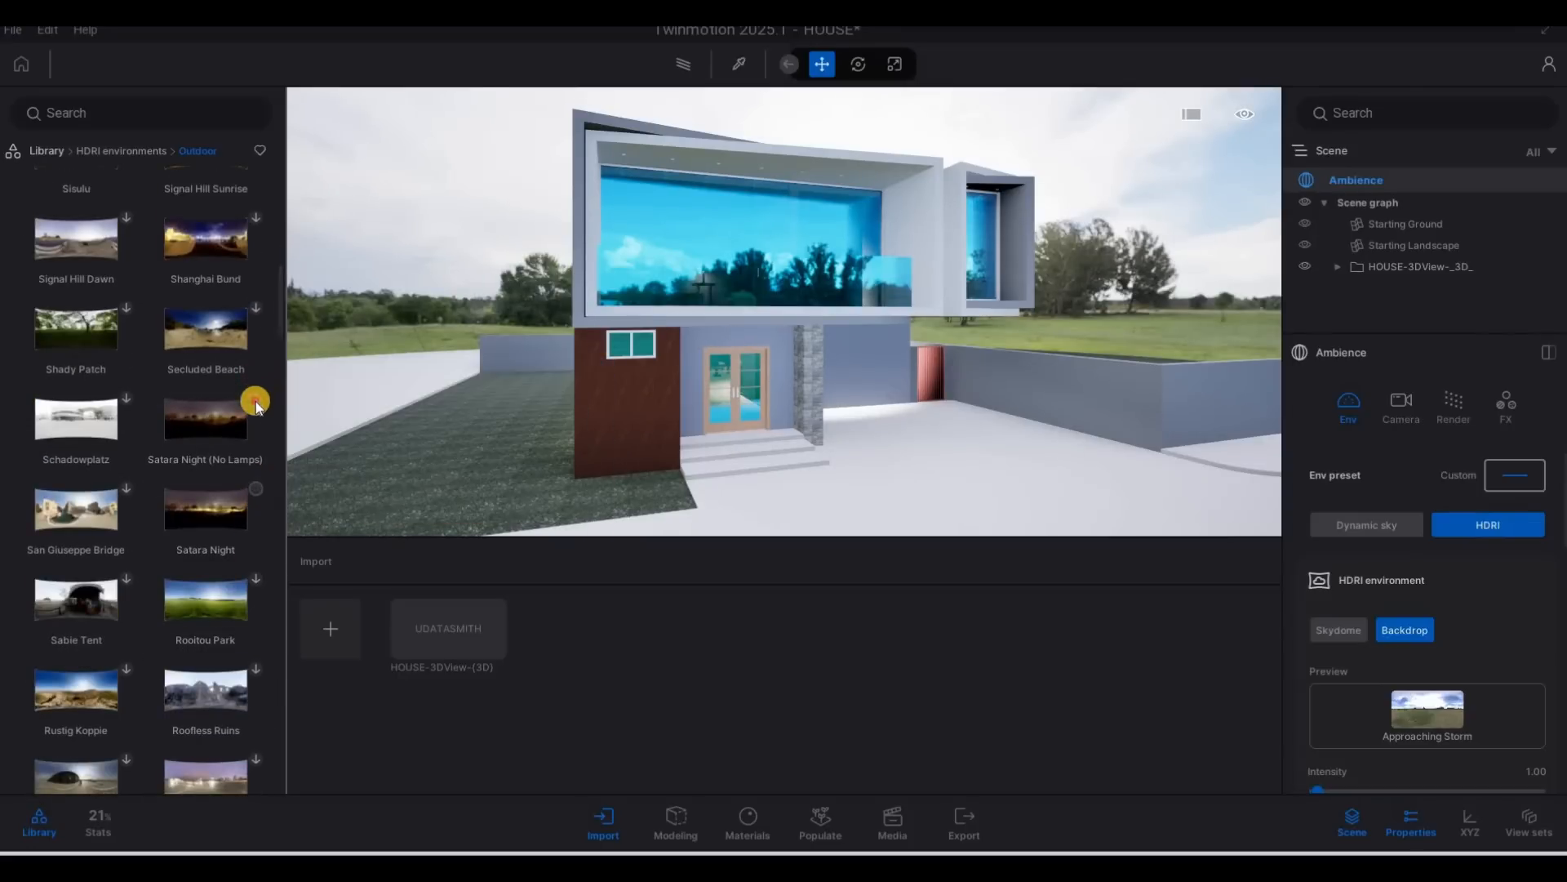
scroll(211, 653, down, 6)
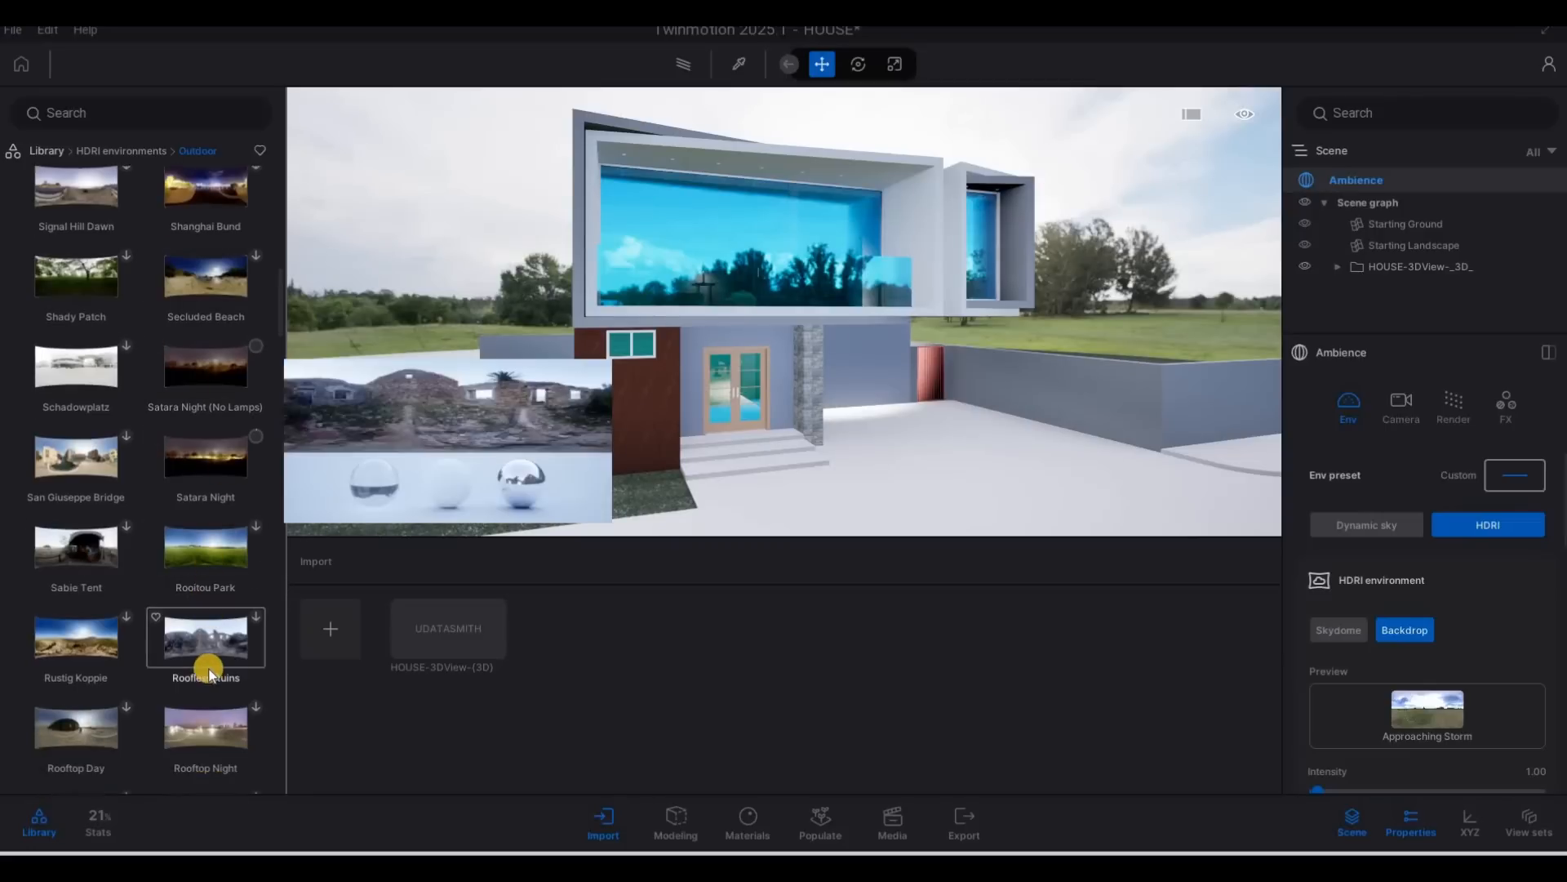
Find the Partial Eclipse and Nkuhlu environments among the Outdoor HDRIs and download both.
scroll(187, 661, down, 2)
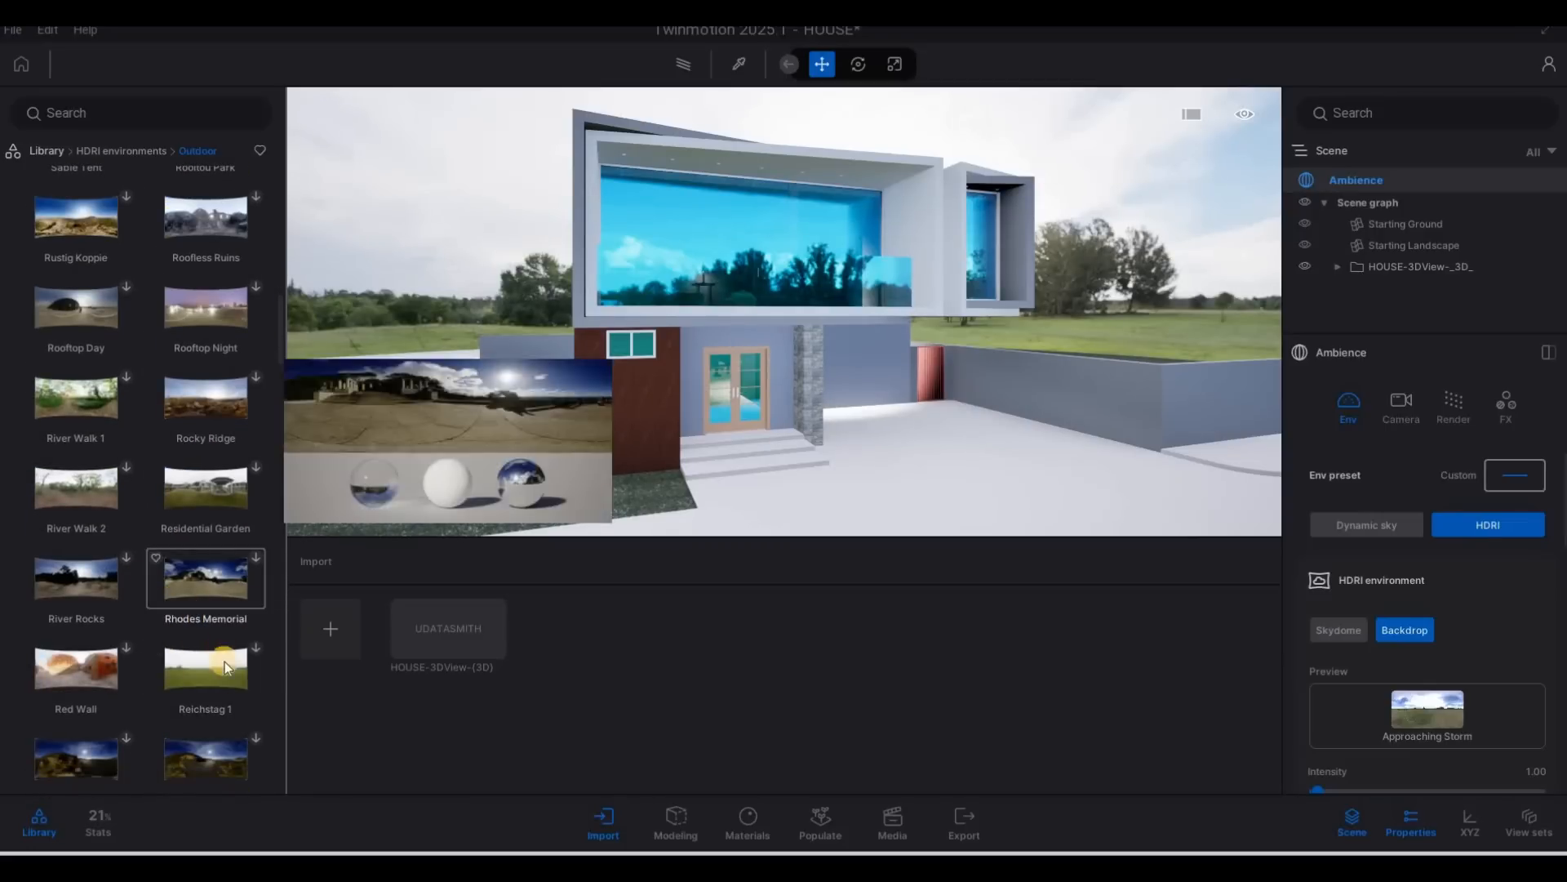
scroll(139, 638, down, 2)
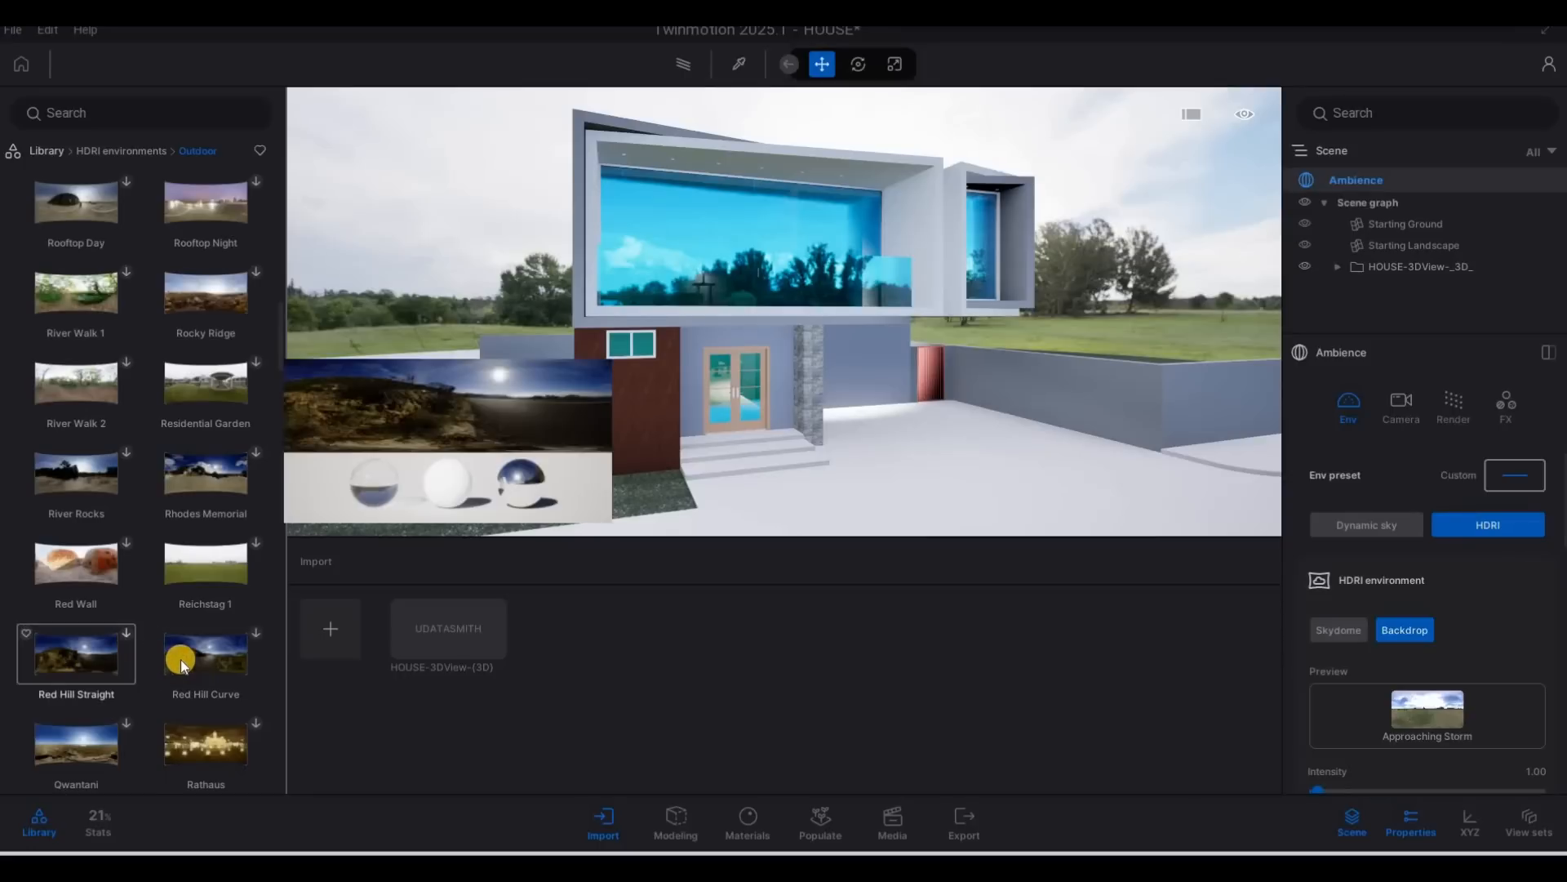
scroll(140, 657, down, 2)
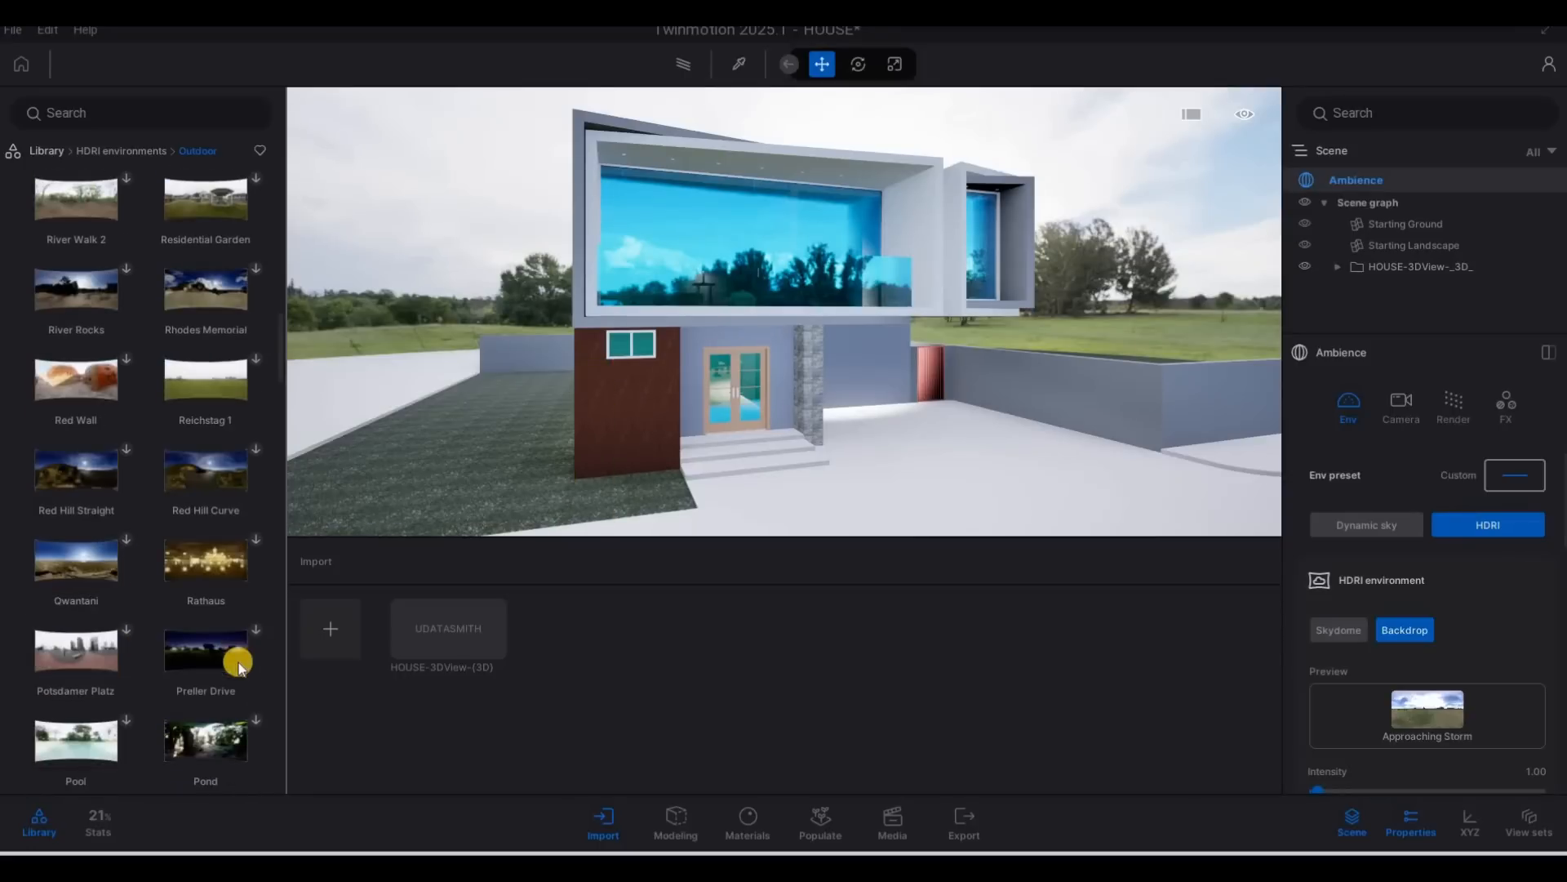
scroll(239, 662, down, 2)
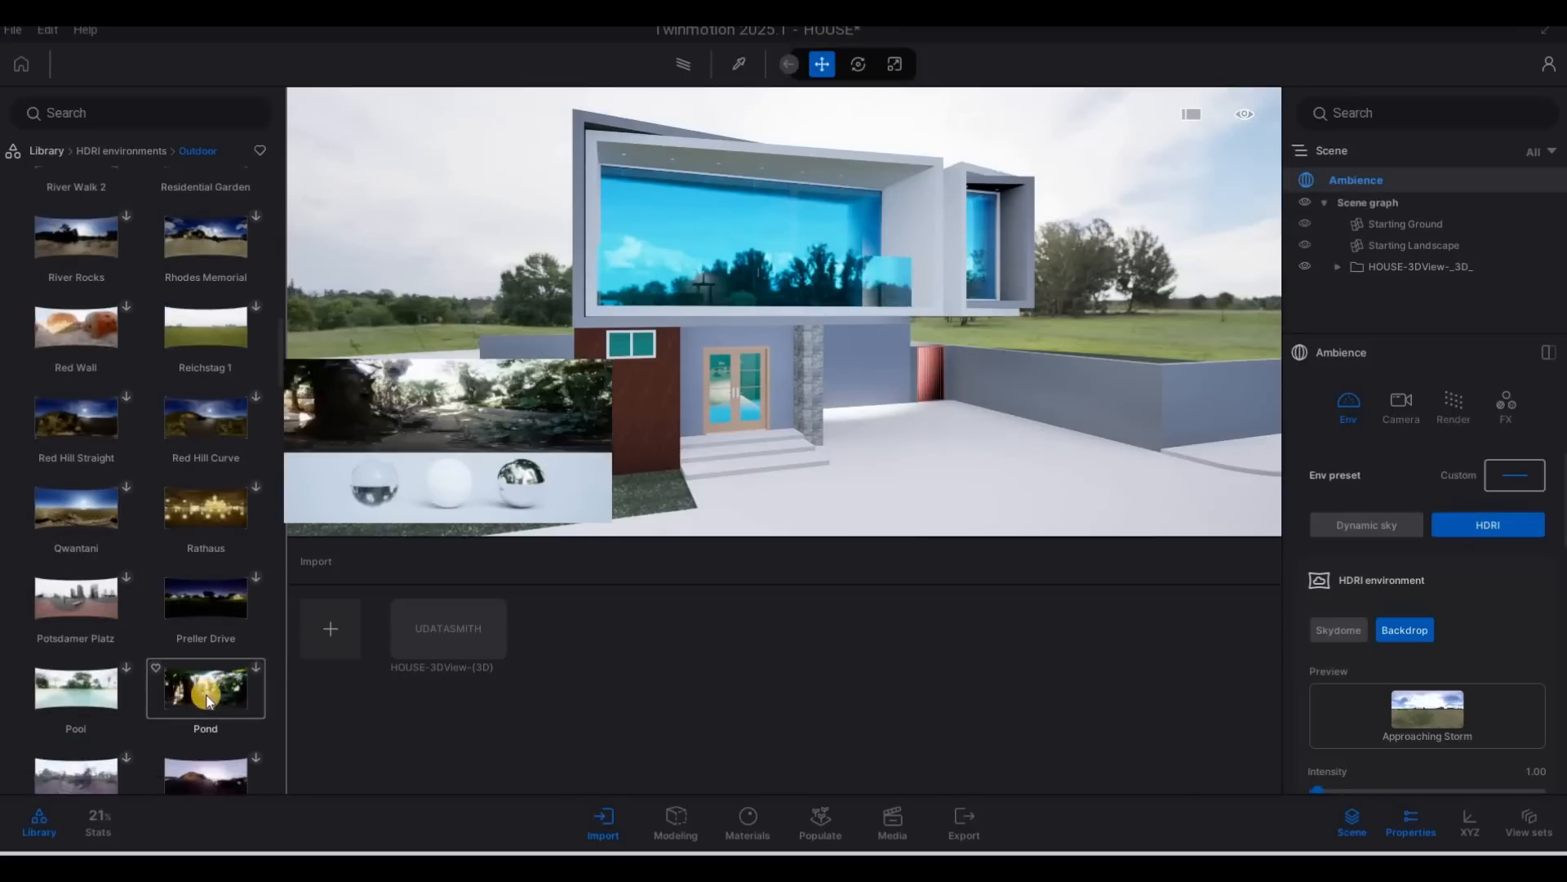
scroll(219, 700, down, 4)
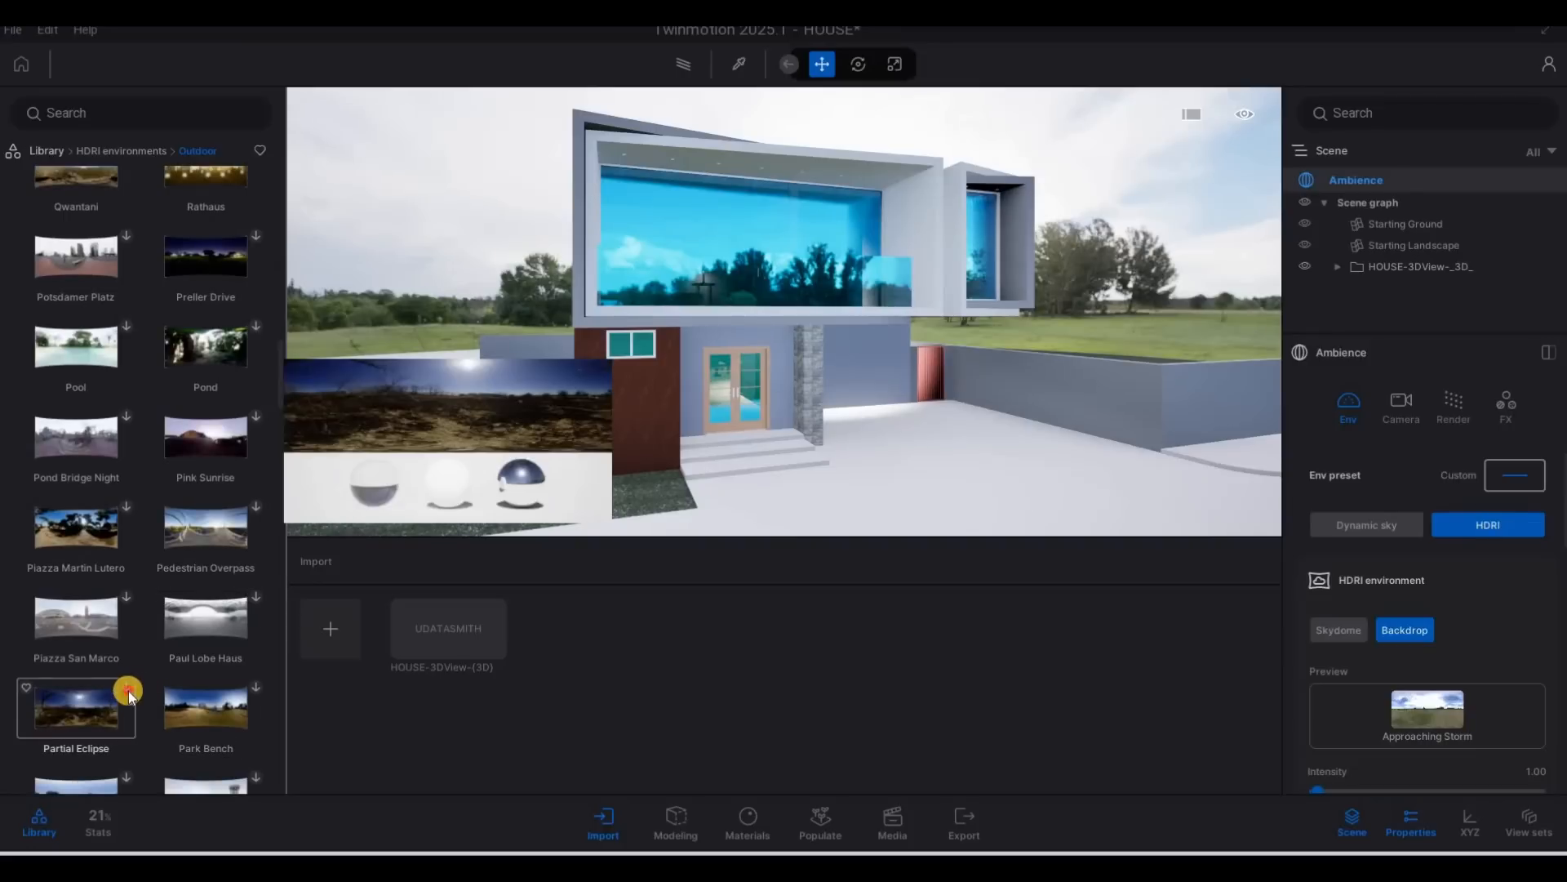
scroll(230, 684, down, 4)
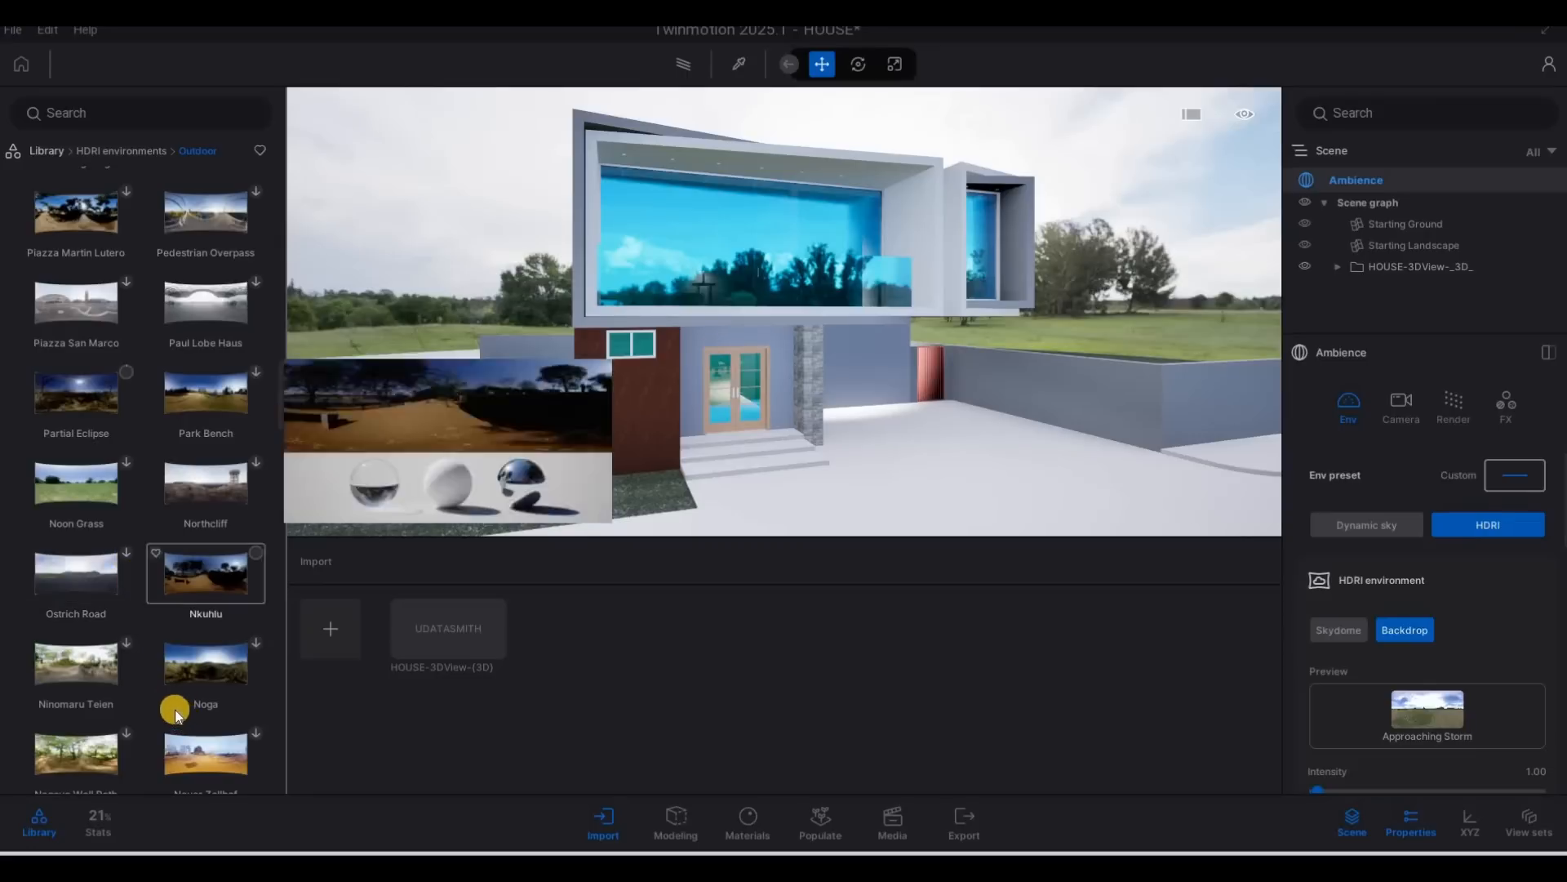
Download the Moonlit Golf and Monk's forest environments from the Outdoor HDRIs.
scroll(179, 704, down, 1)
scroll(196, 703, down, 2)
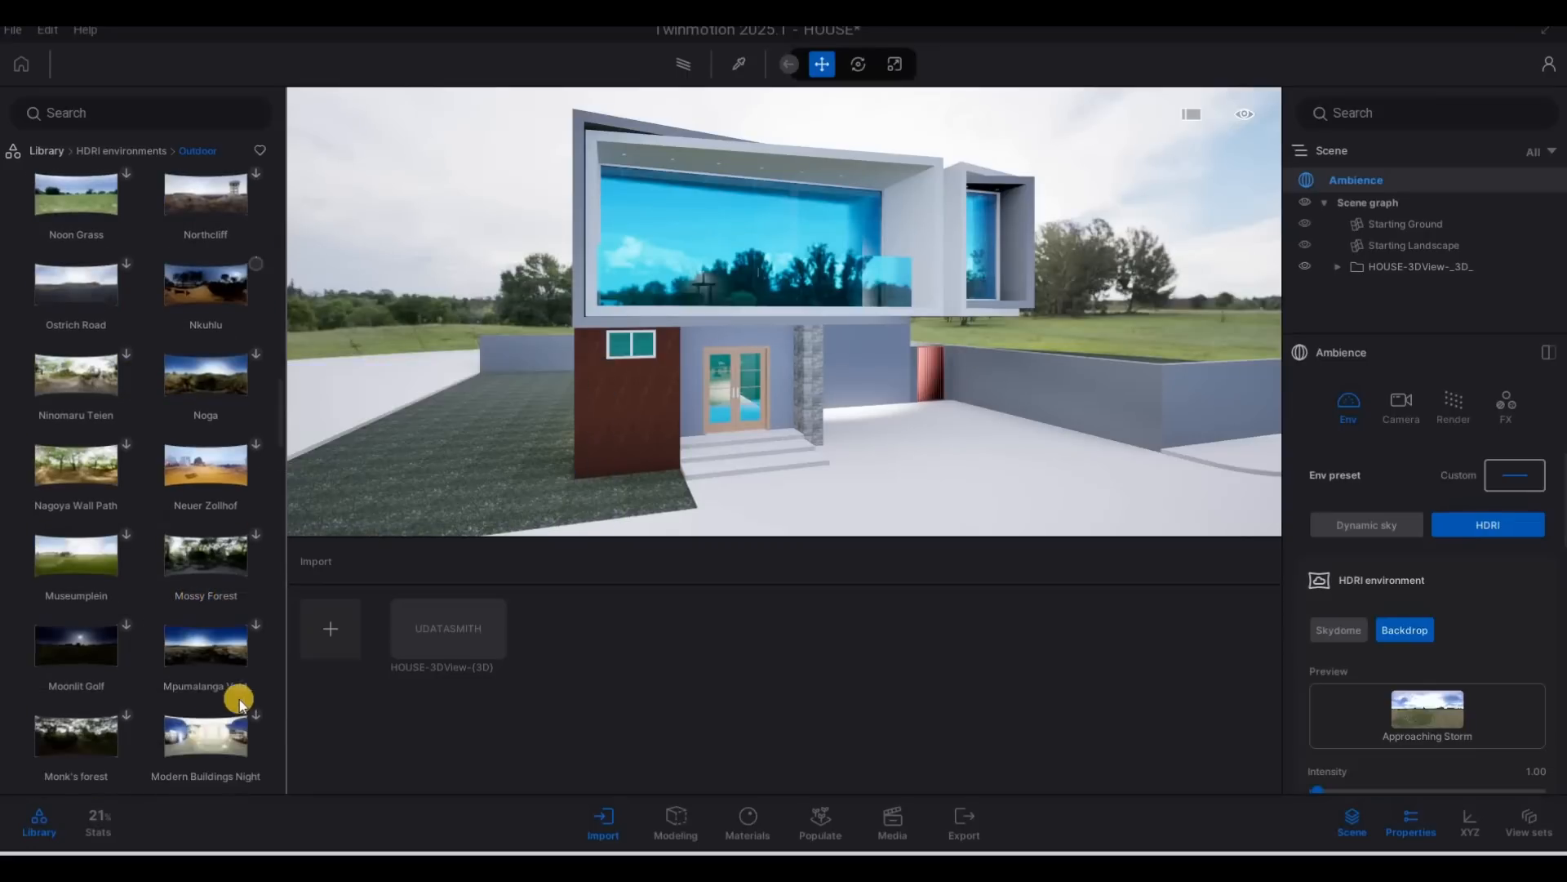
scroll(127, 555, down, 1)
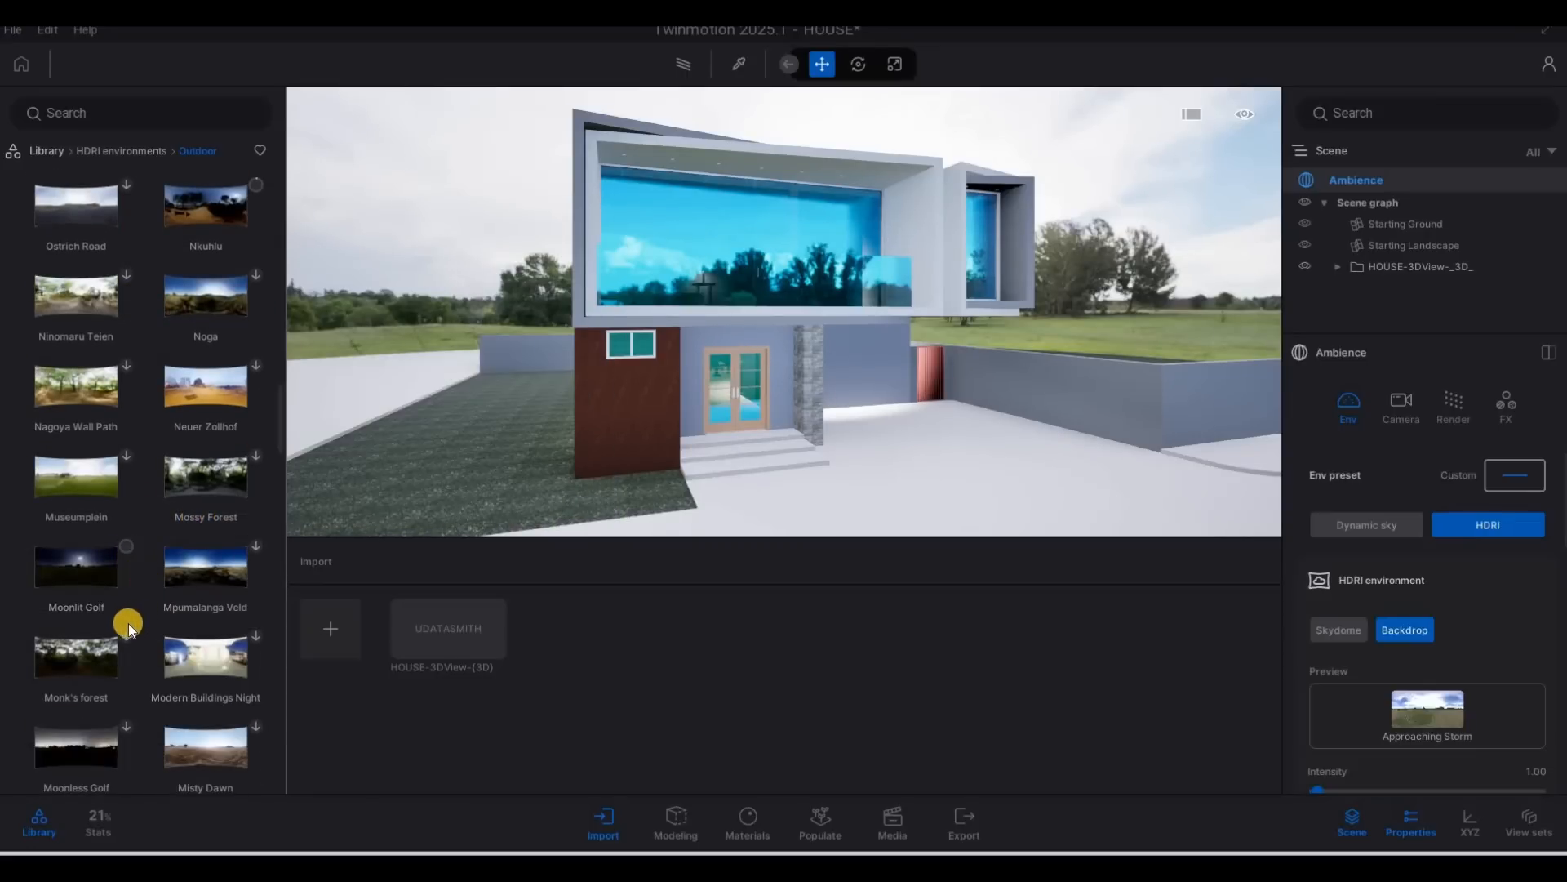
scroll(193, 695, down, 1)
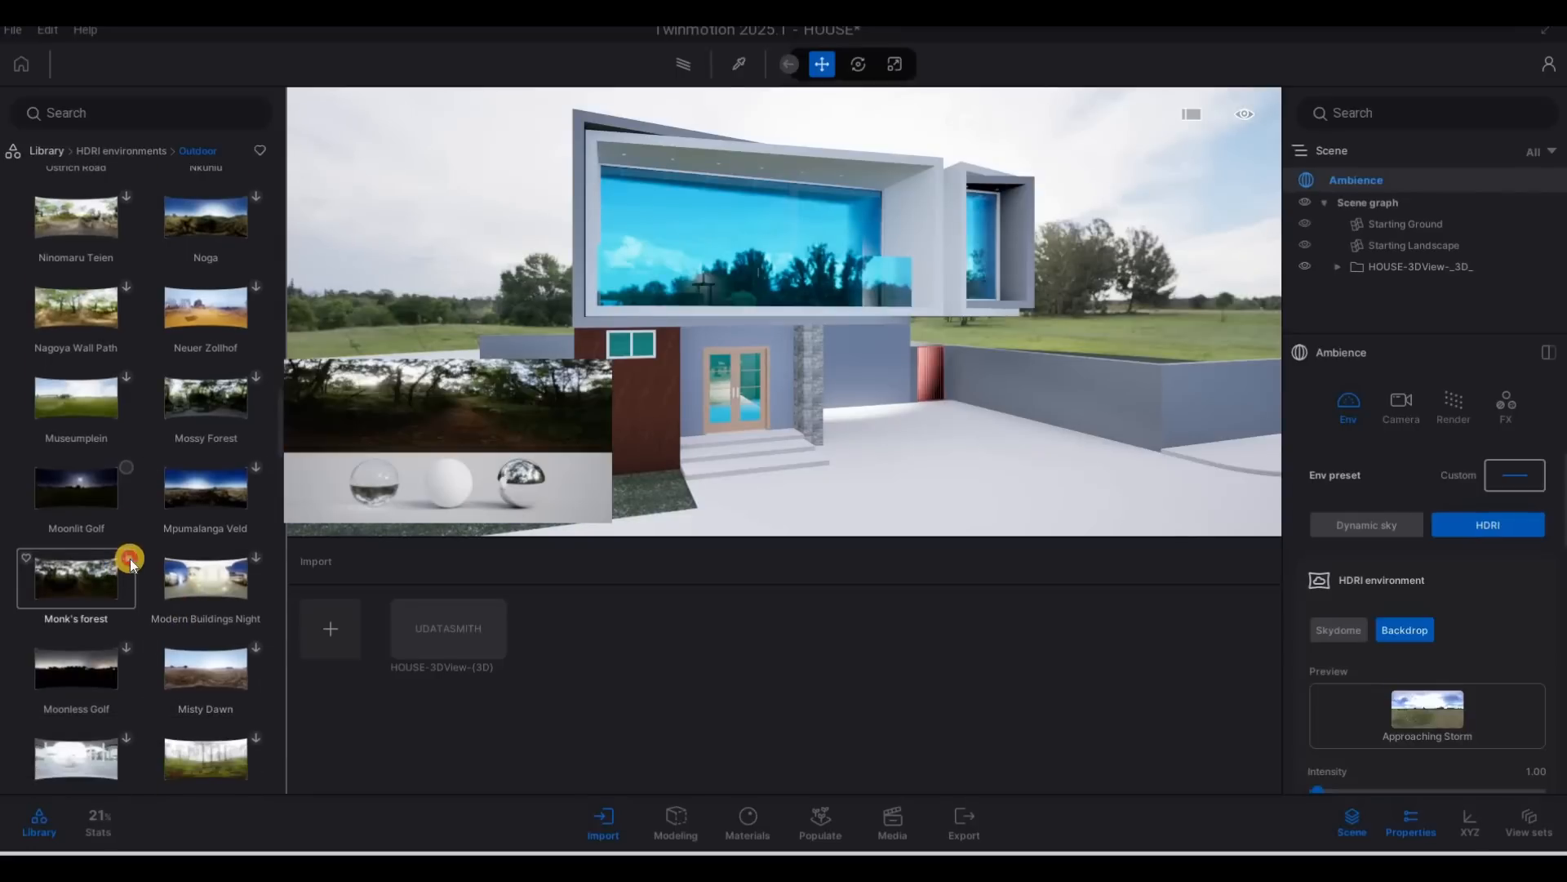
scroll(215, 618, up, 6)
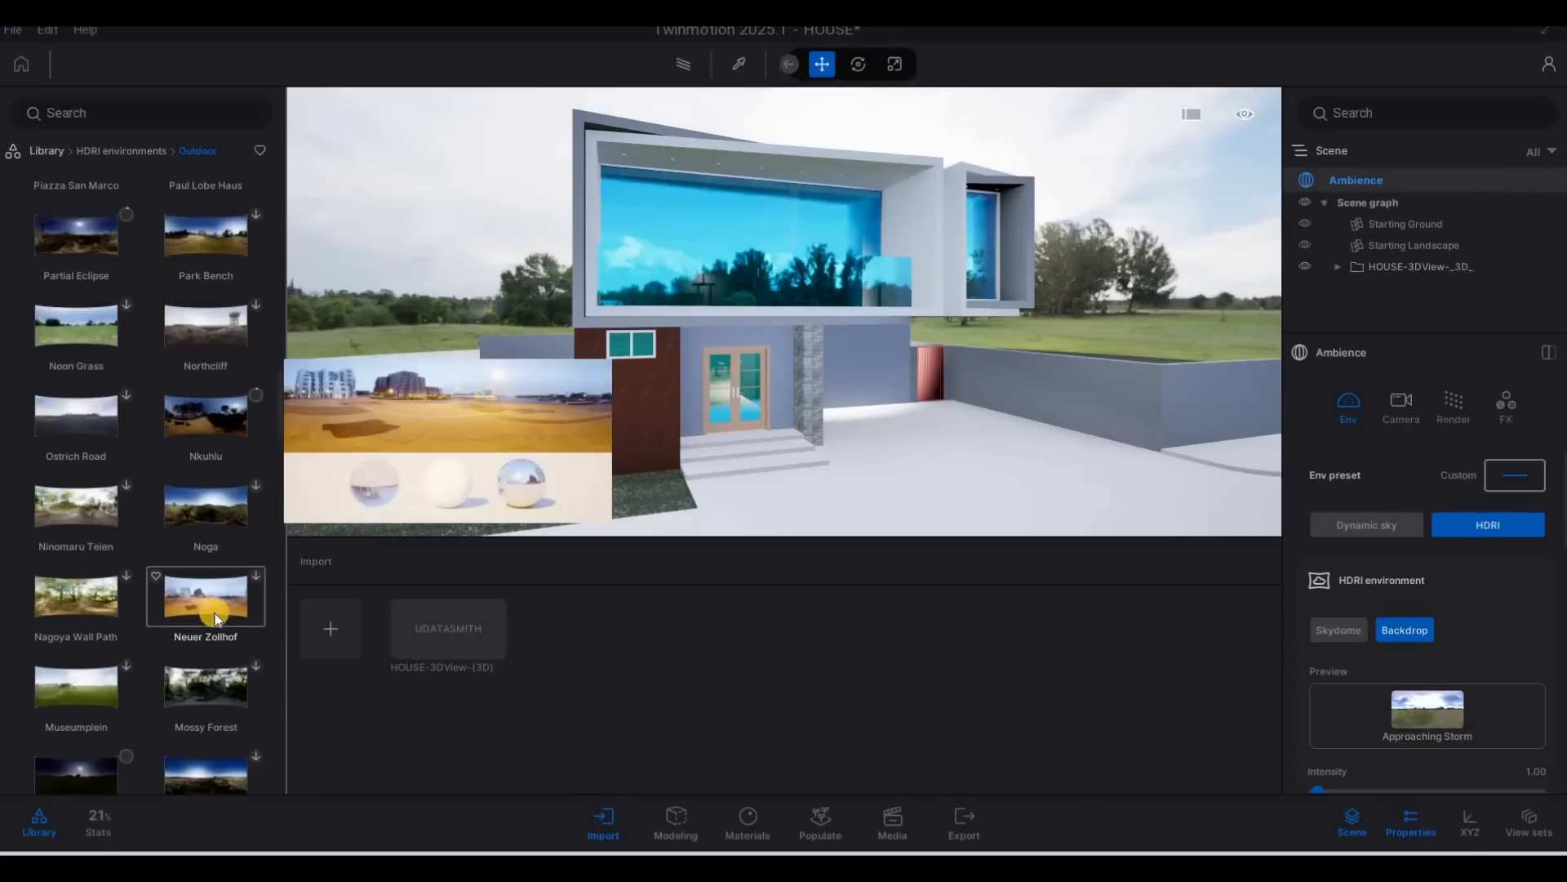
scroll(215, 618, down, 3)
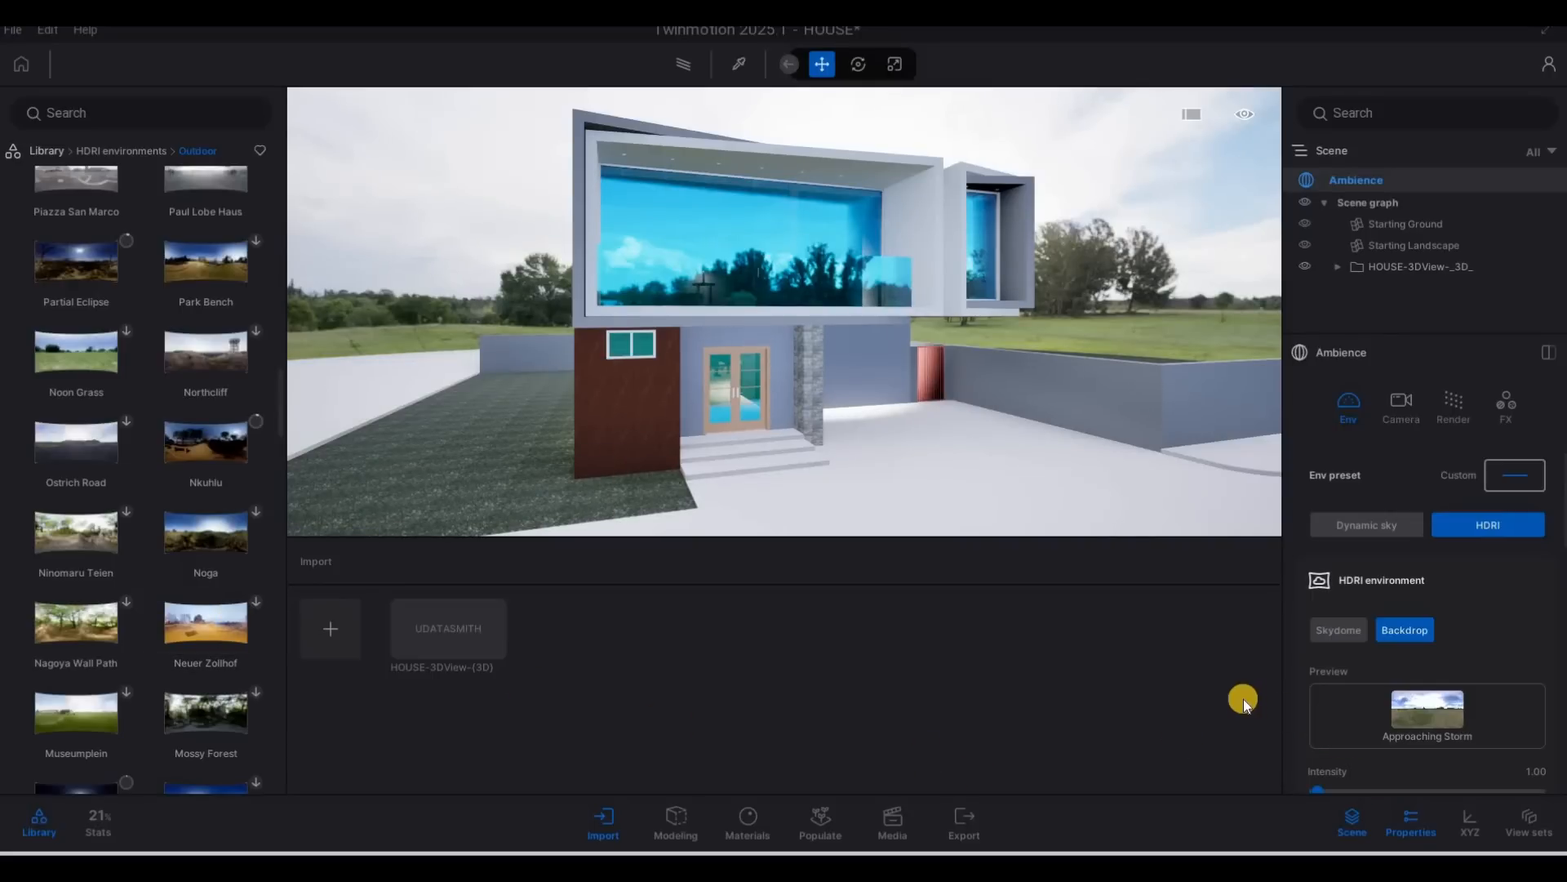
Replace the Approaching Storm backdrop with the downloaded Sunset Fairway HDRI environment.
scroll(171, 616, up, 10)
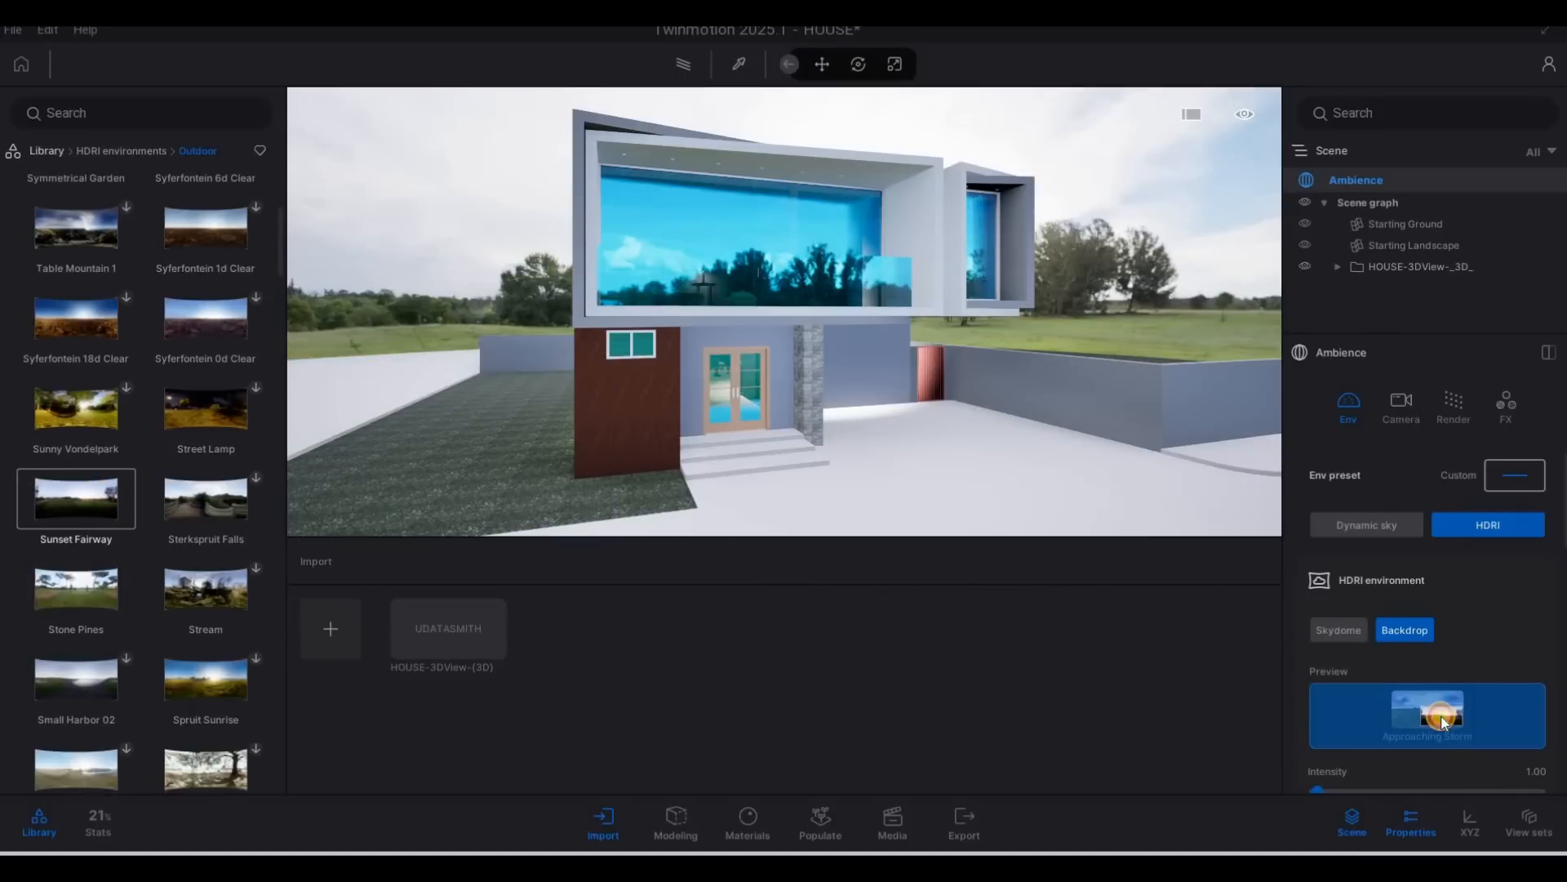
click(1408, 714)
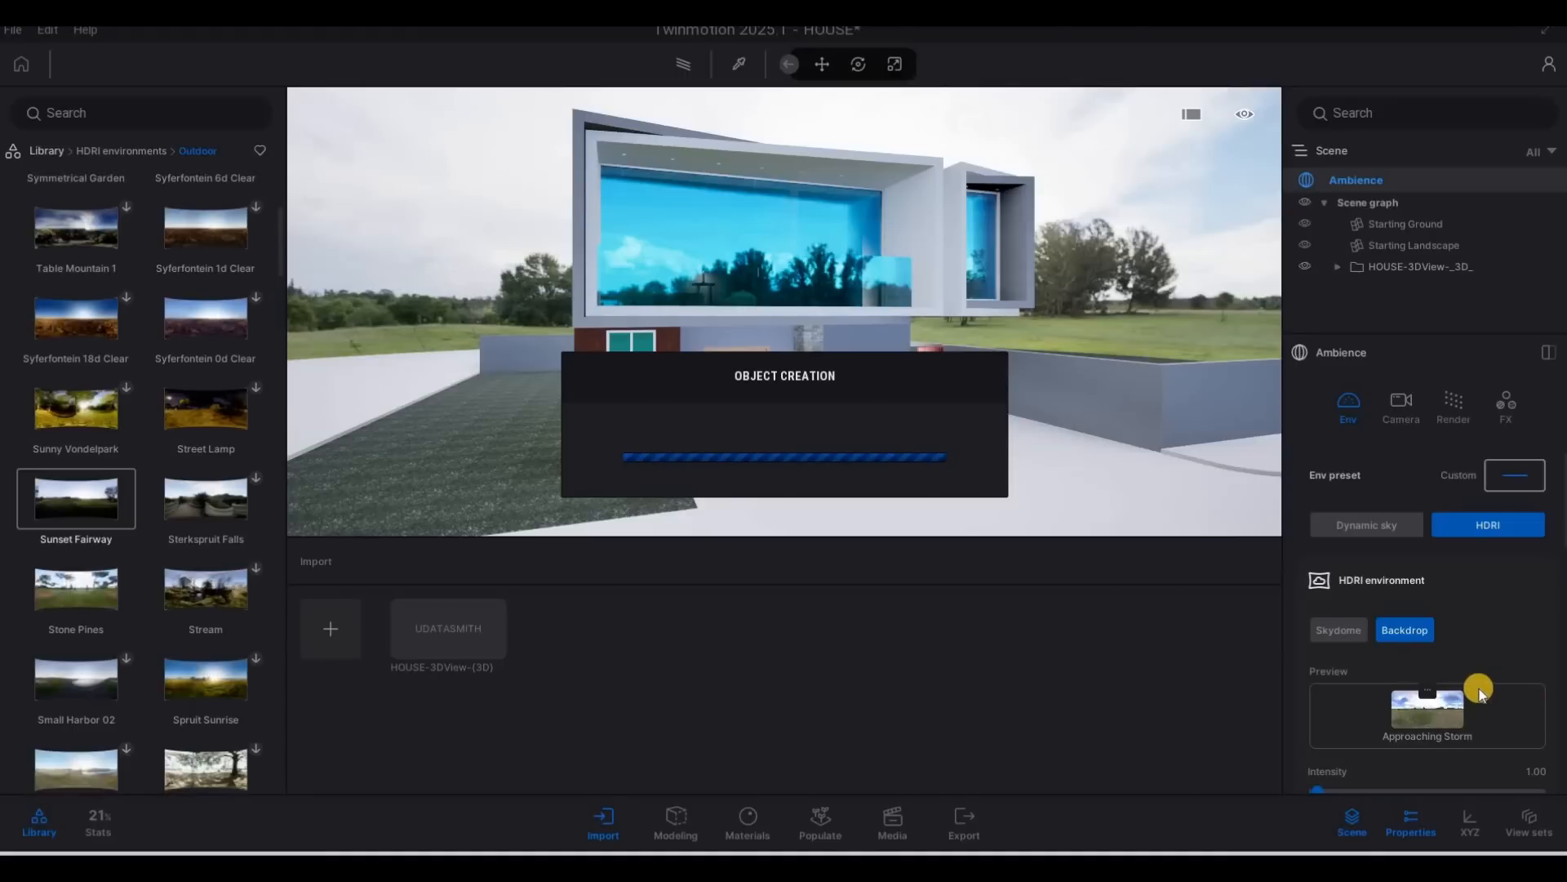
key(F1)
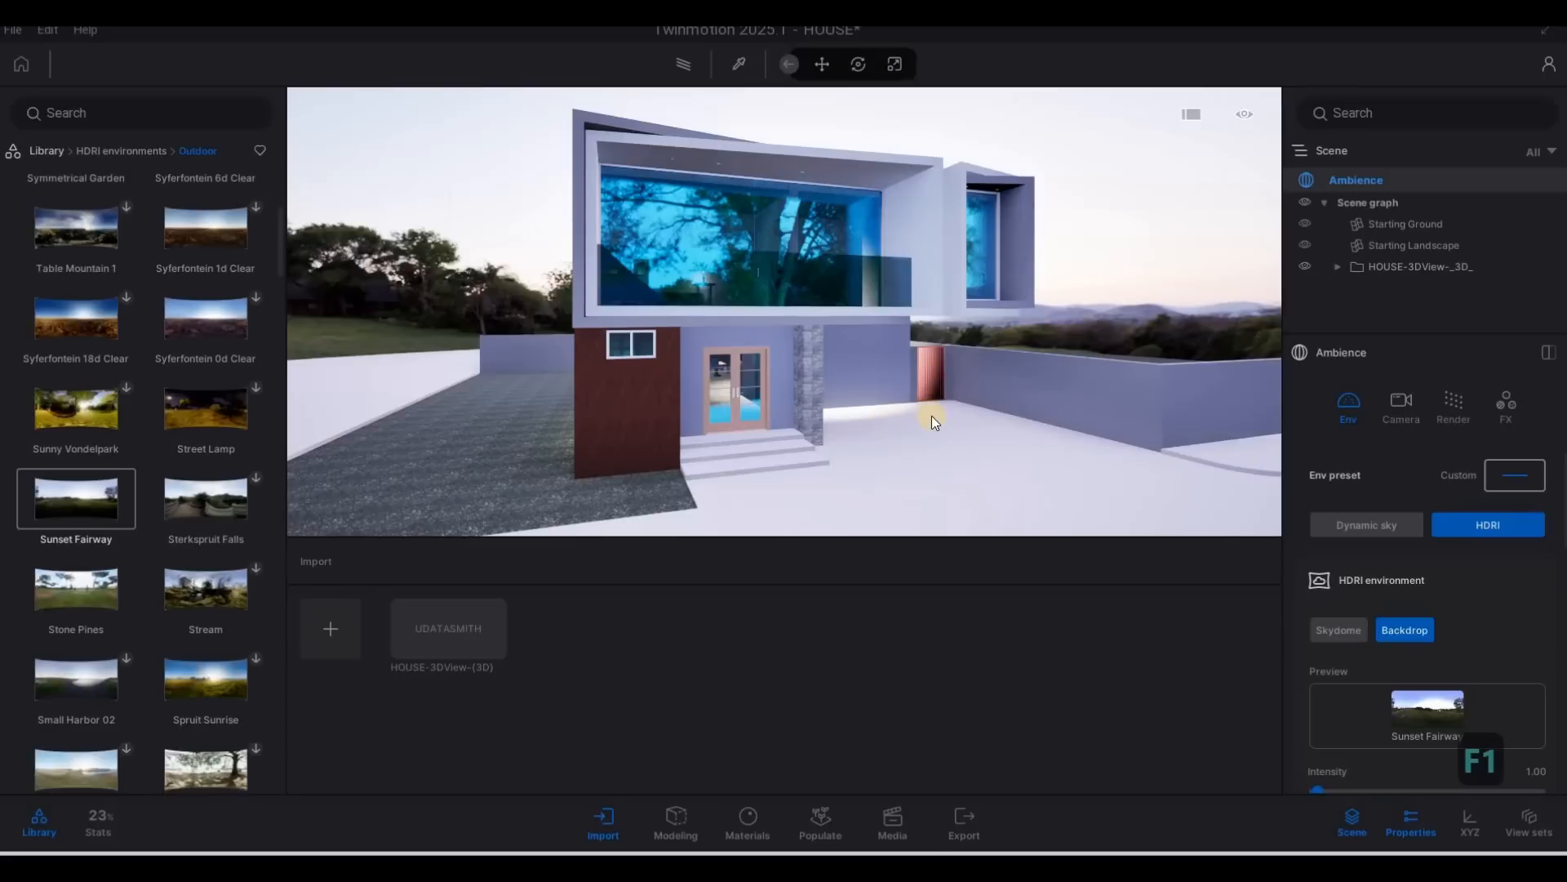
Set the Sunset Fairway backdrop's rotation to 8°.
scroll(1404, 615, down, 3)
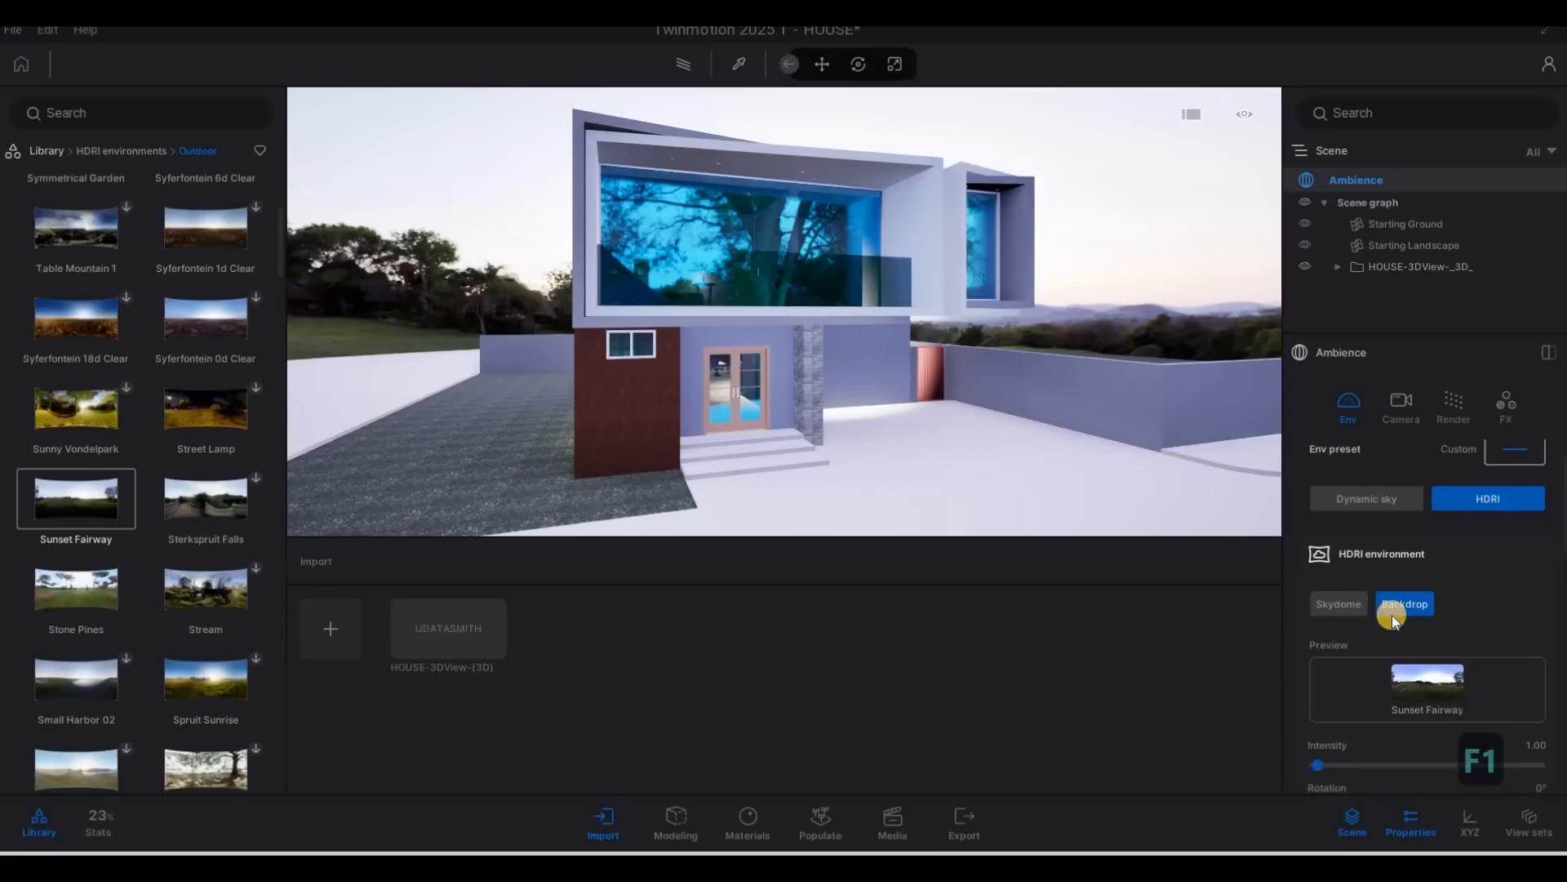
drag(1308, 651, 1154, 634)
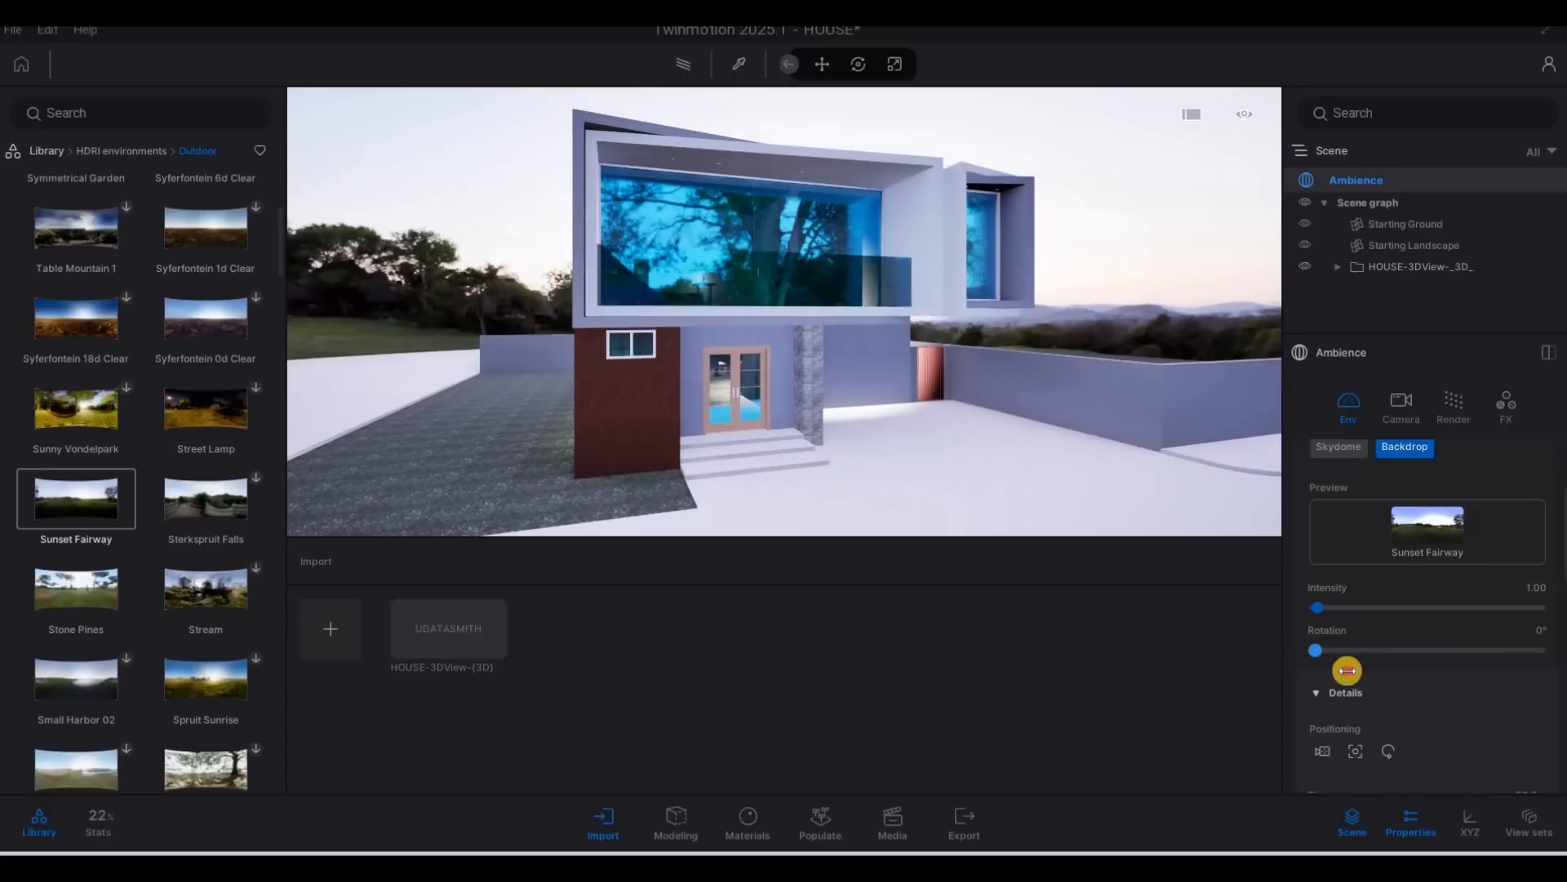
drag(1355, 671, 1319, 667)
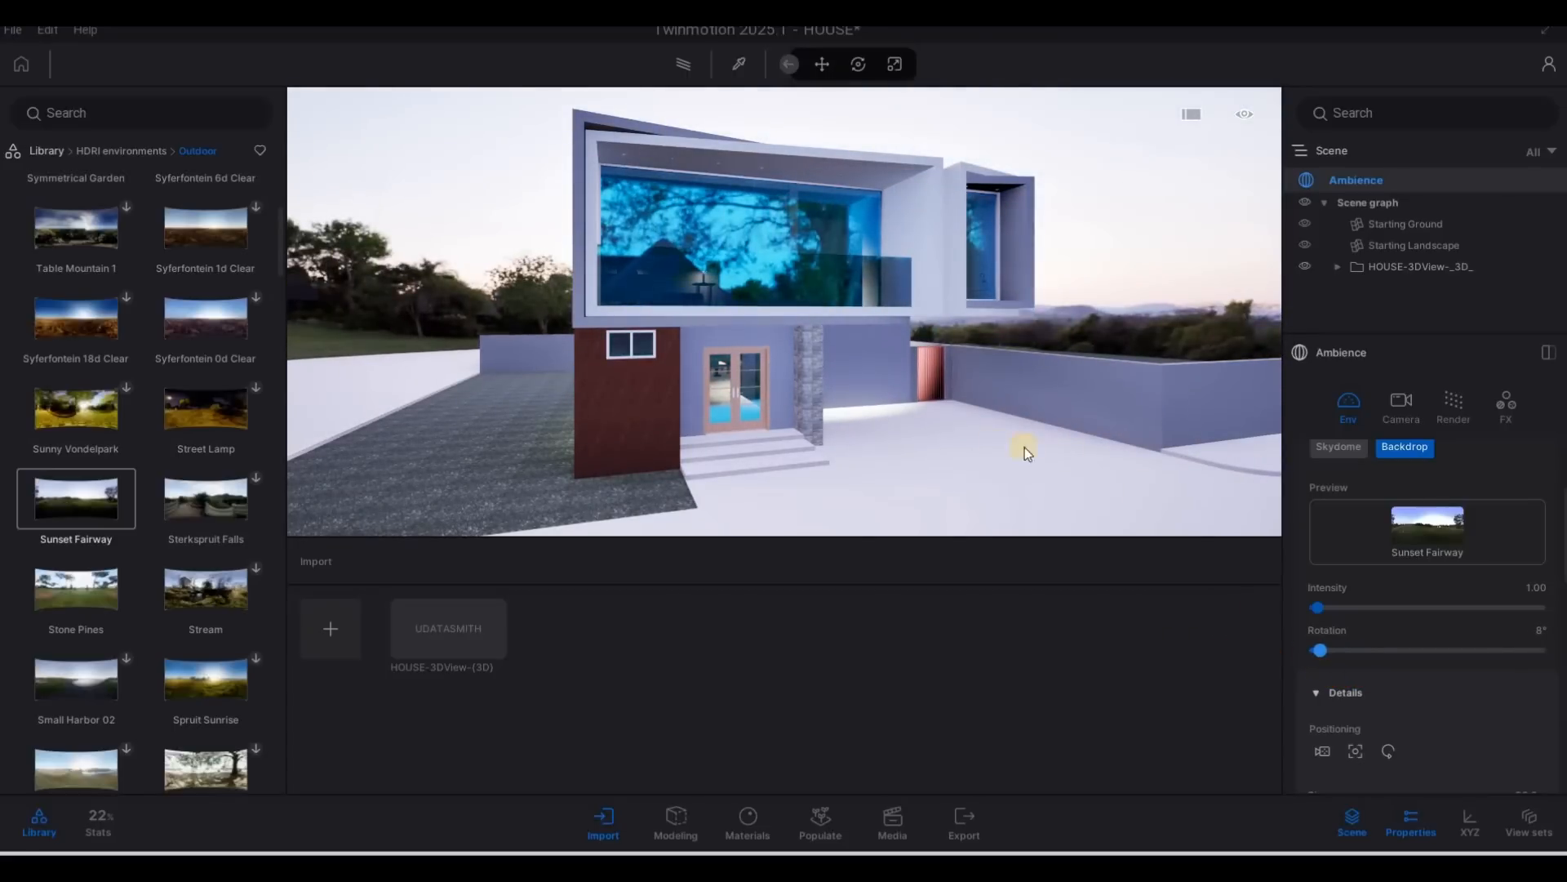
Increase the HDRI backdrop's size to 89.2 m and lower its height offset to -2.2 m.
scroll(982, 449, down, 2)
scroll(958, 439, down, 1)
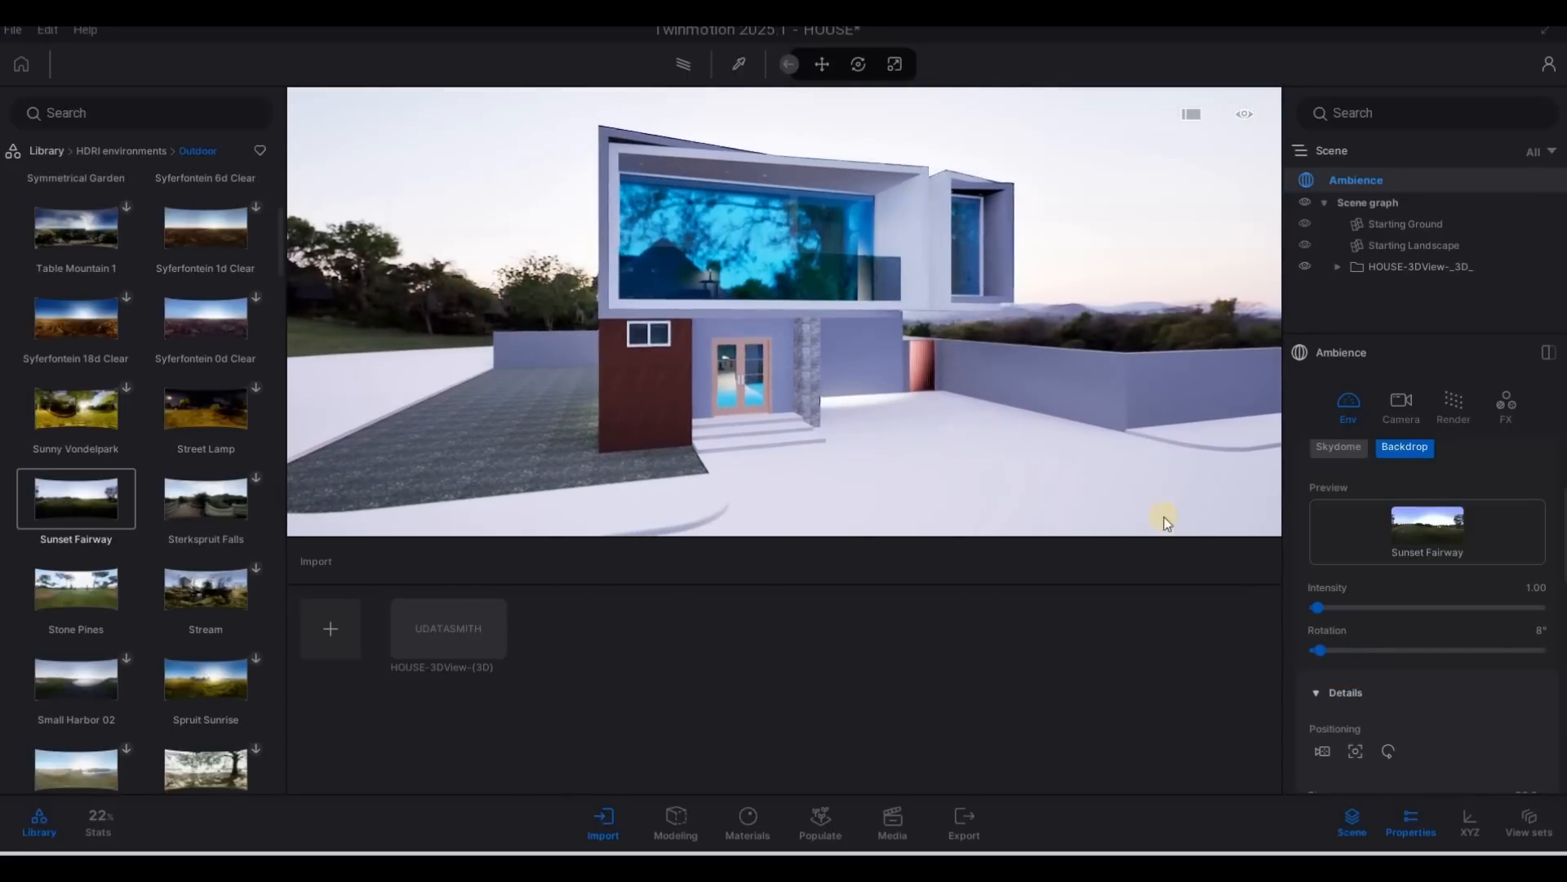
scroll(1382, 606, down, 3)
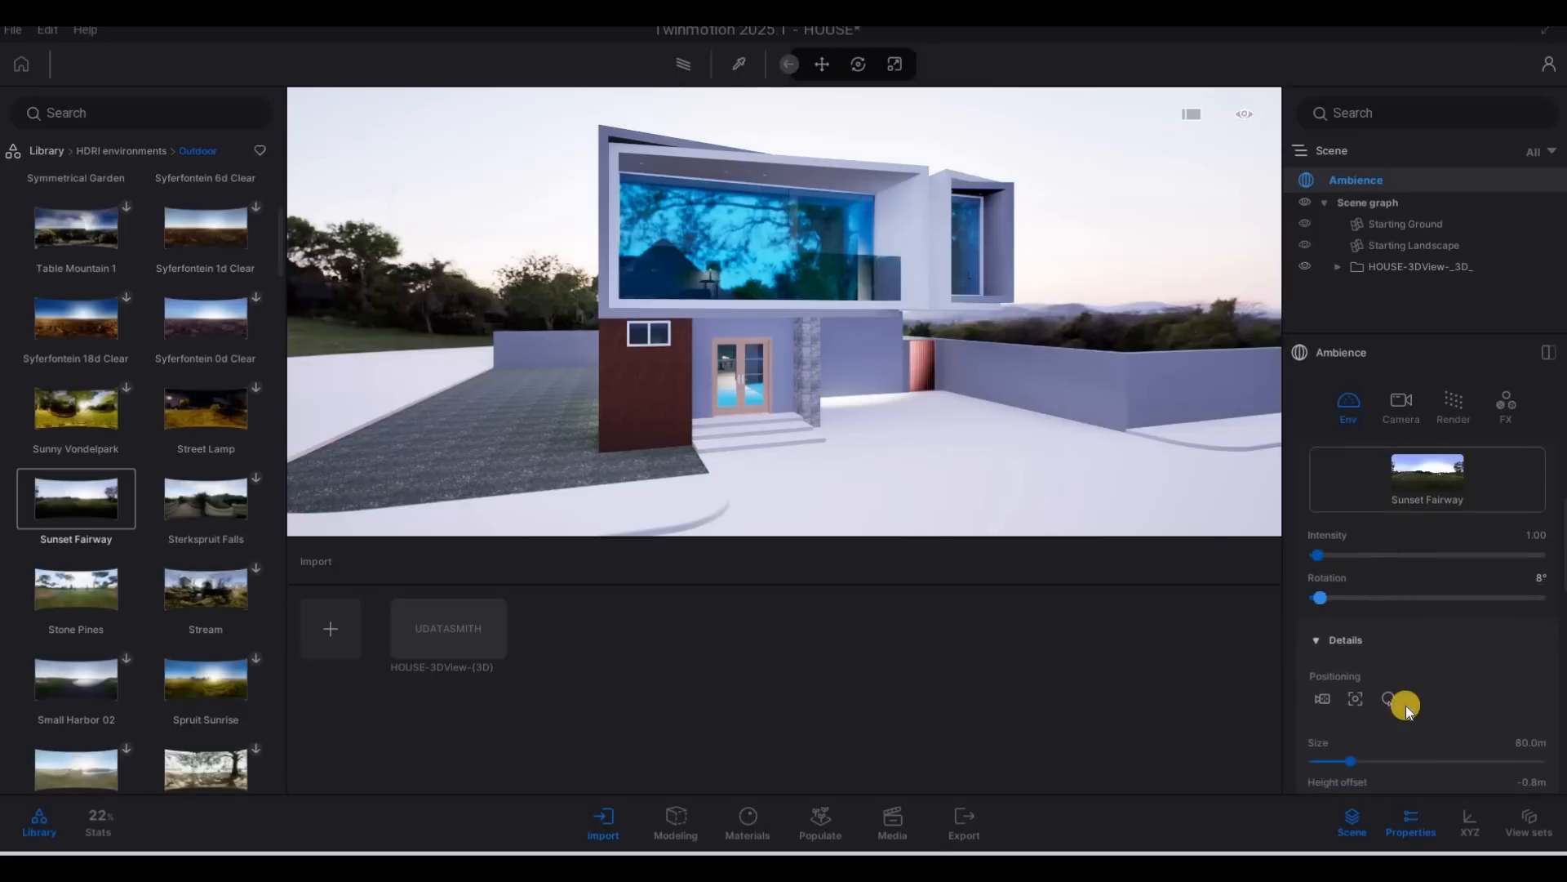
drag(1420, 721, 1343, 687)
drag(1351, 687, 1403, 721)
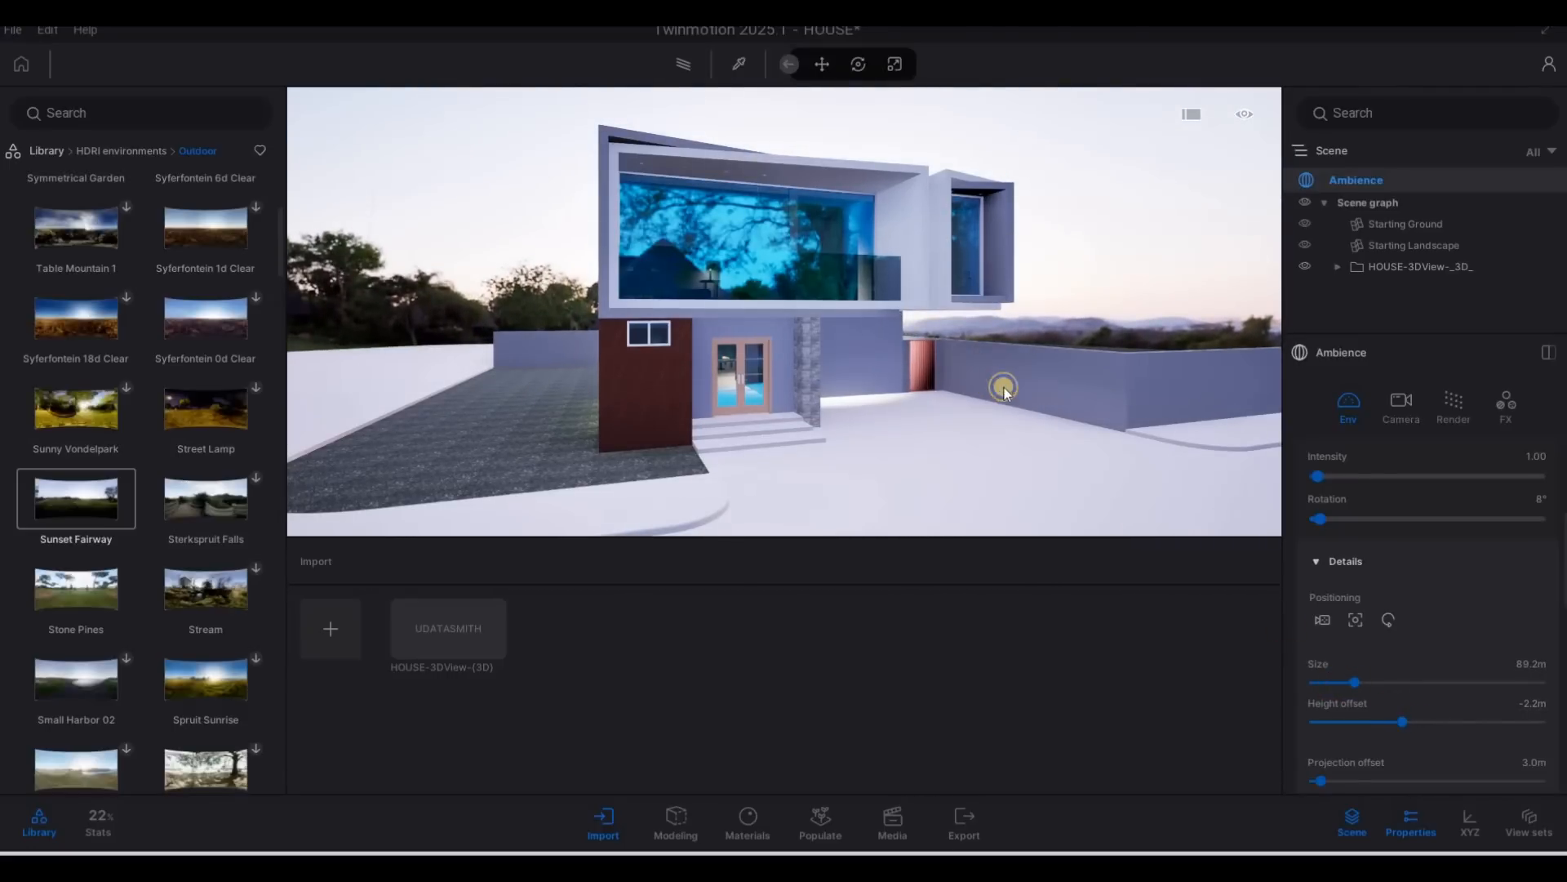
Move the camera to a closer, more frontal view of the house to inspect the new backdrop.
right_drag(1004, 387, 1001, 410)
key(s)
key(d)
key(a)
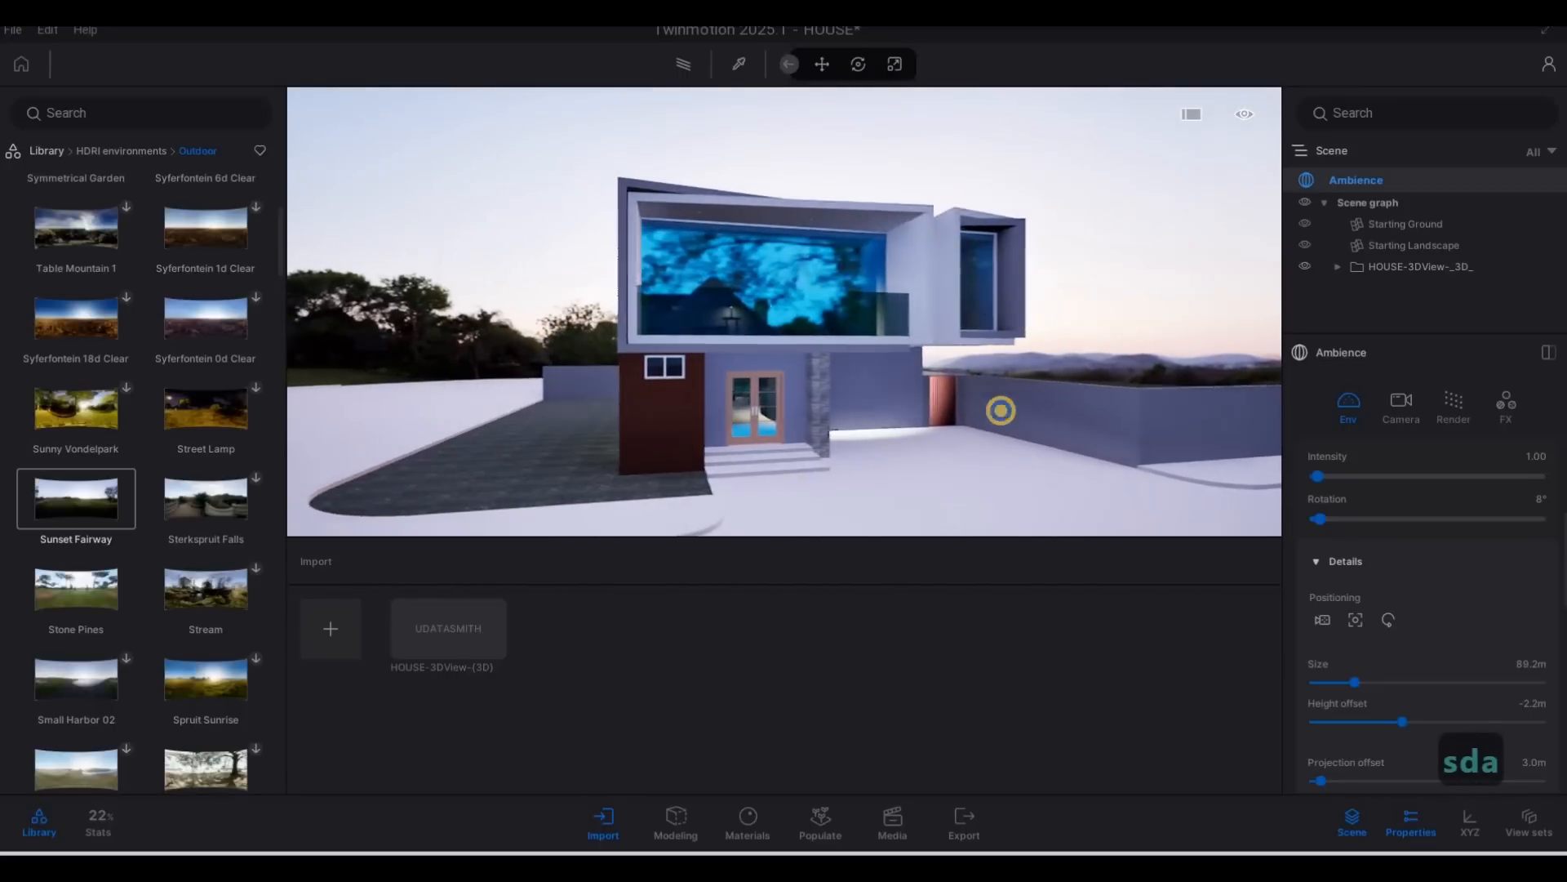
right_drag(889, 421, 882, 388)
key(d)
key(a)
key(d)
key(w)
key(s)
key(d)
key(s)
key(e)
Apply the Clear glass library material to the glazing on the house's upper floor.
click(46, 152)
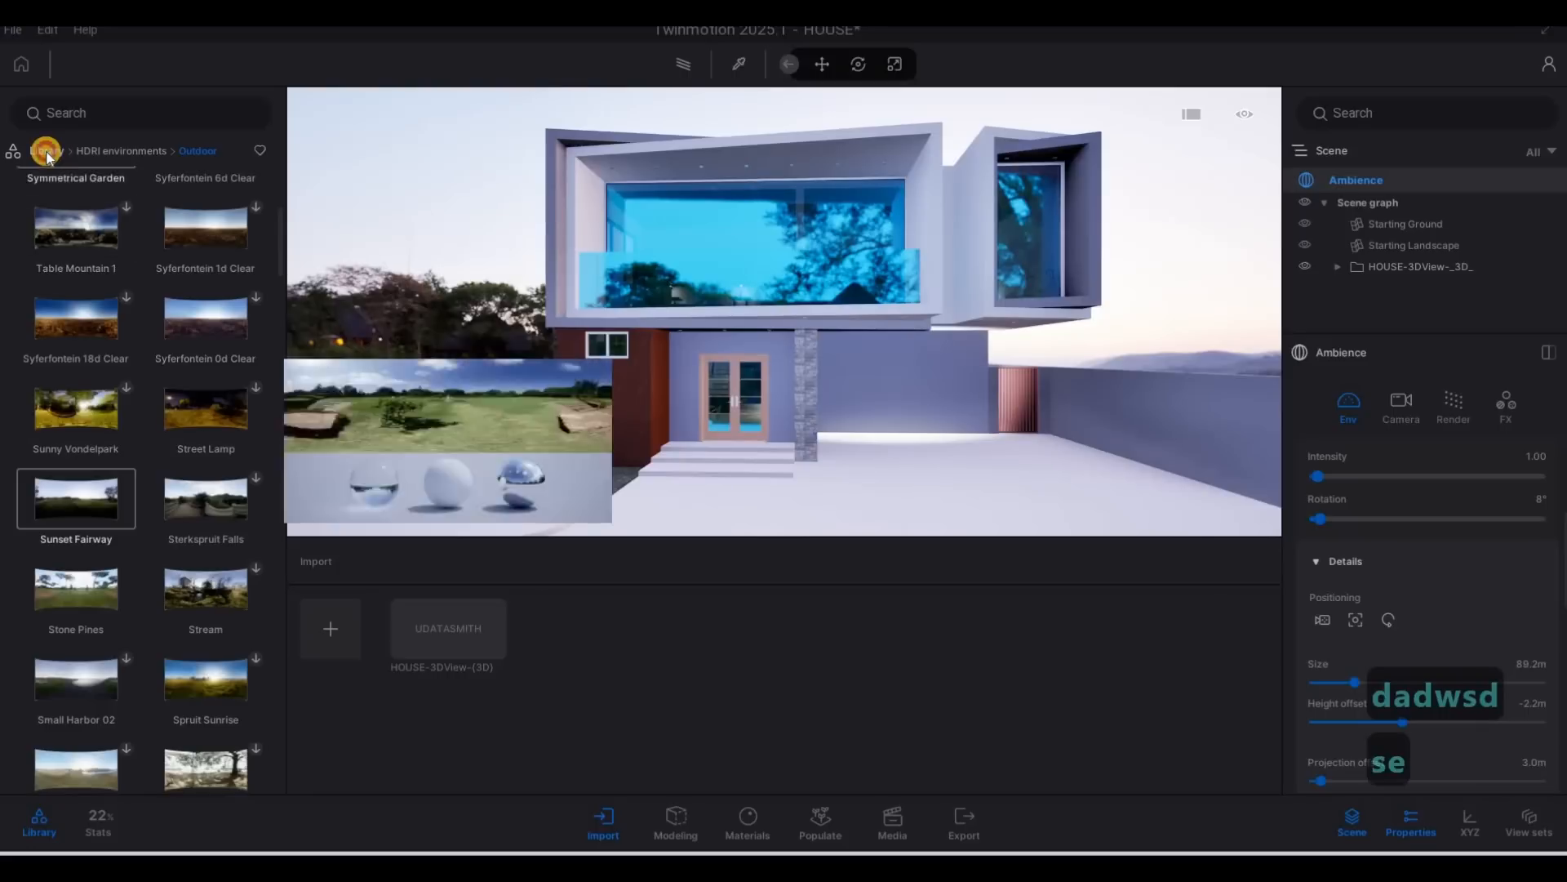
click(82, 227)
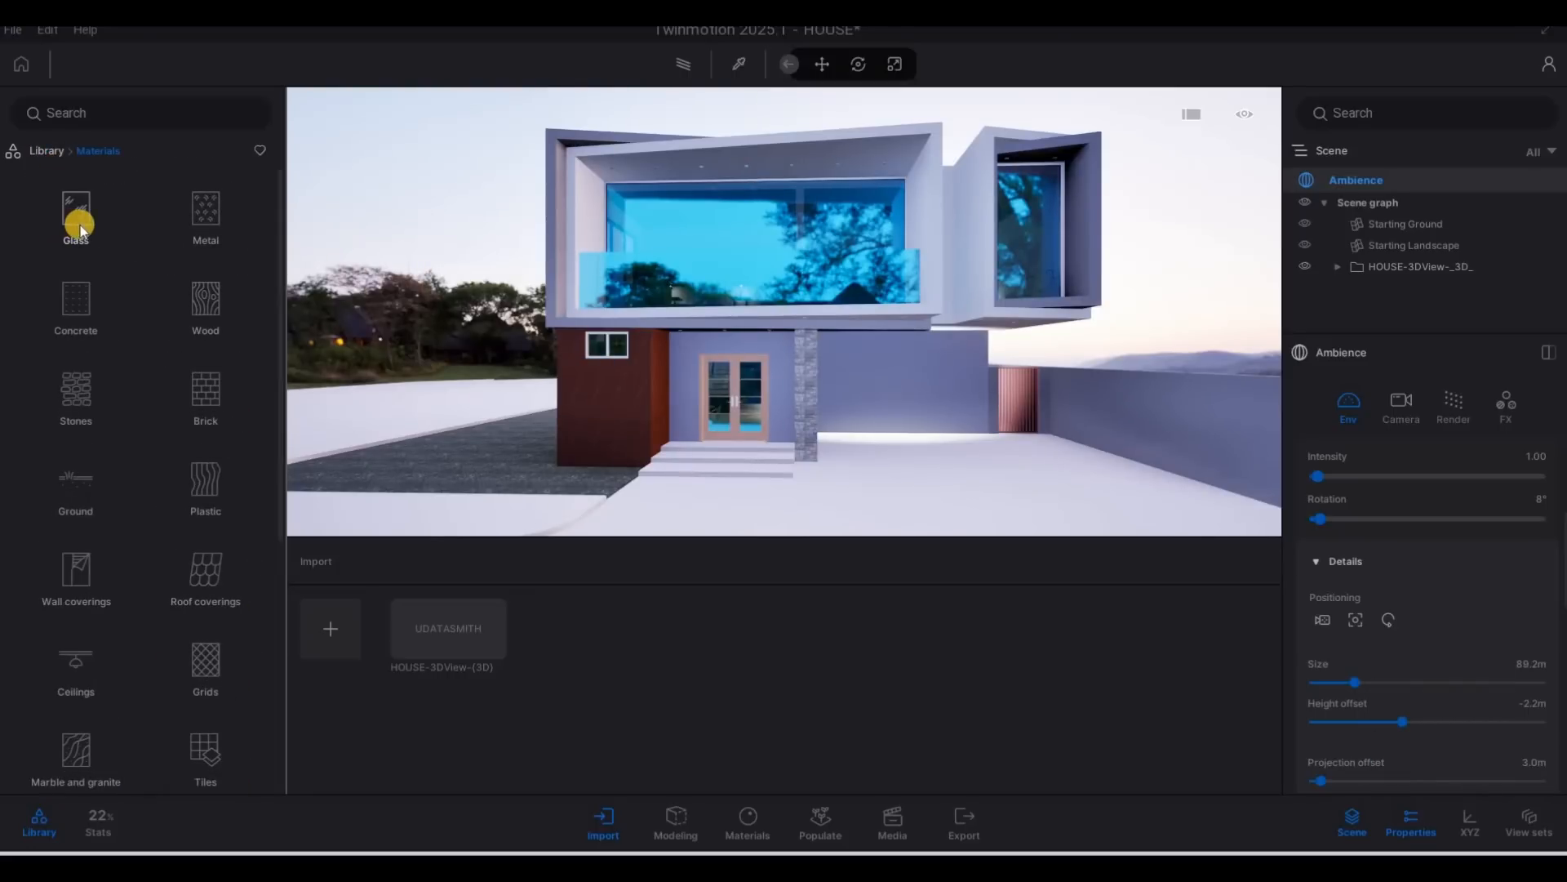
click(80, 225)
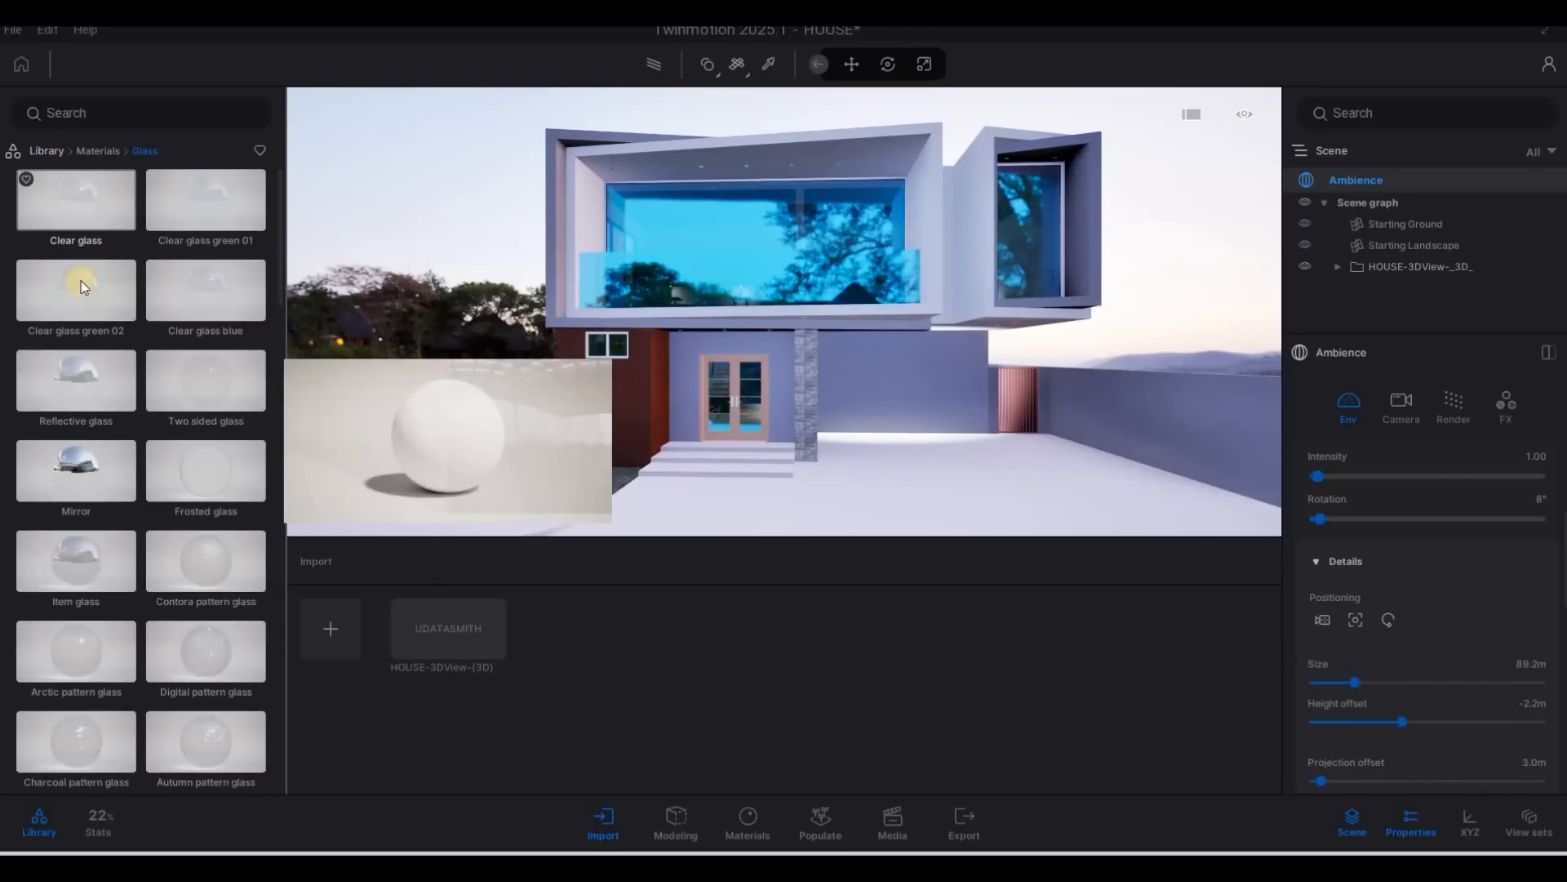
drag(89, 211, 732, 249)
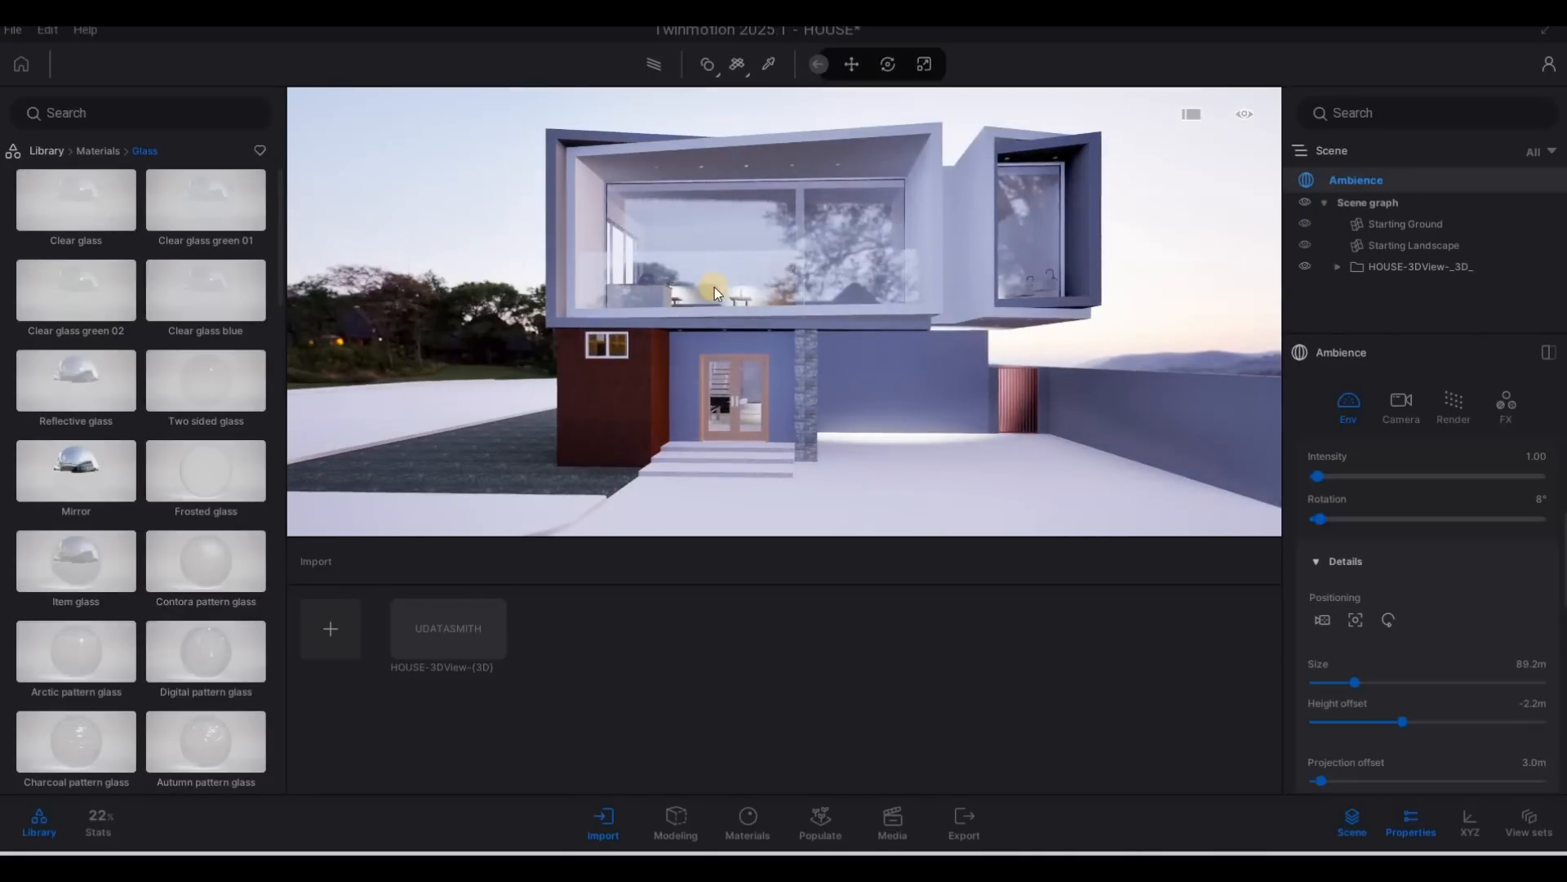
Set the Clear glass material's opacity intensity to 70% and its Fresnel opacity to 0.68.
click(716, 289)
drag(1382, 508, 1473, 508)
drag(1315, 551, 1467, 554)
Switch the Clear glass material to the Colored type and give it a dark grey 4F4F4F tint.
scroll(1502, 524, up, 4)
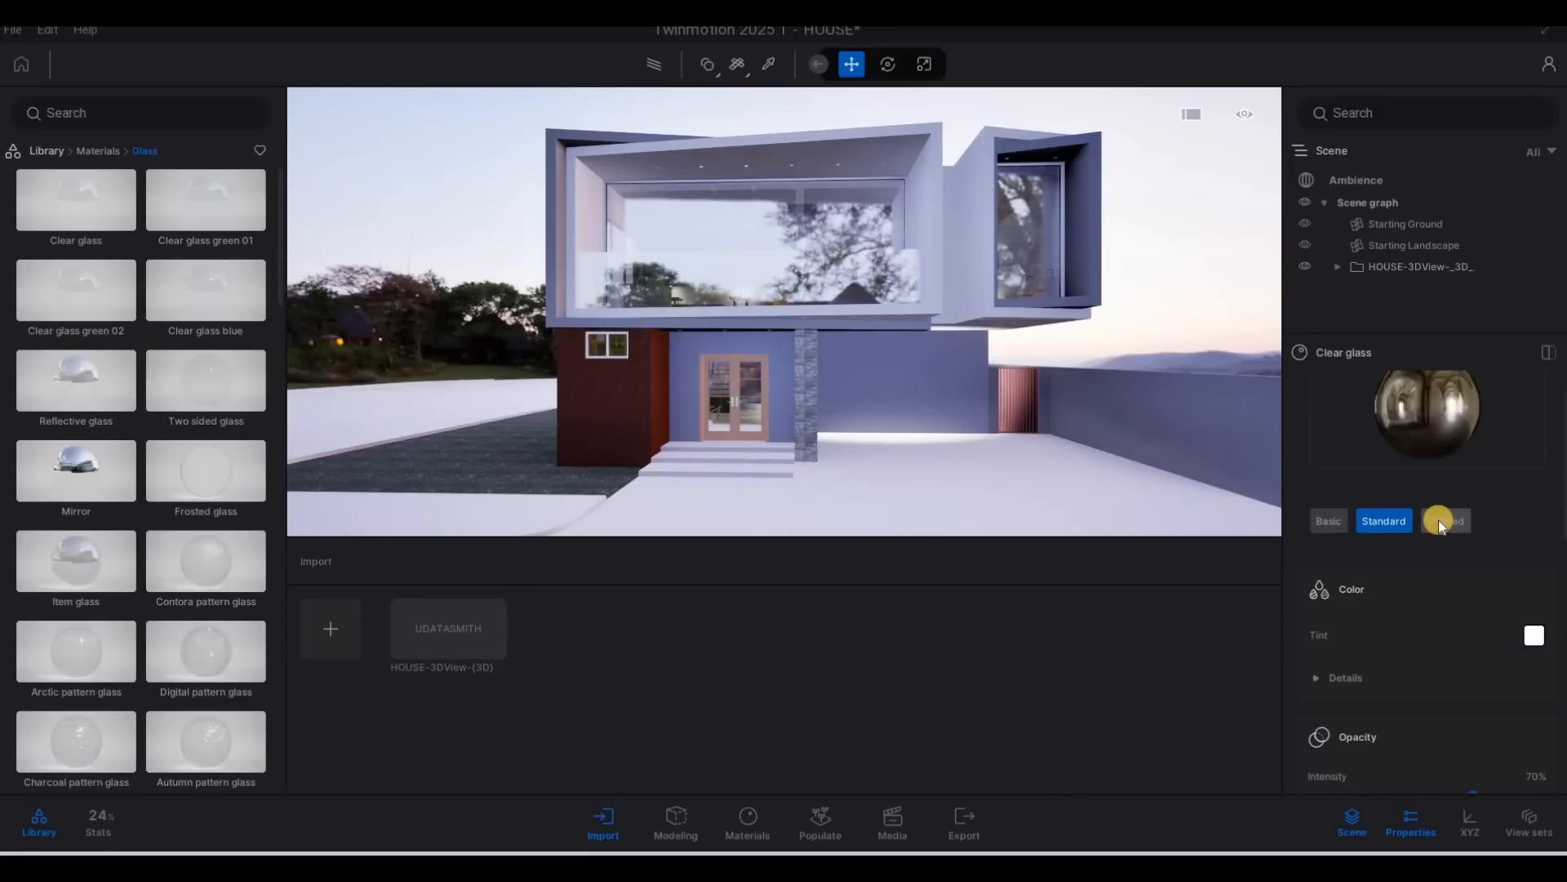
click(1438, 525)
click(1534, 636)
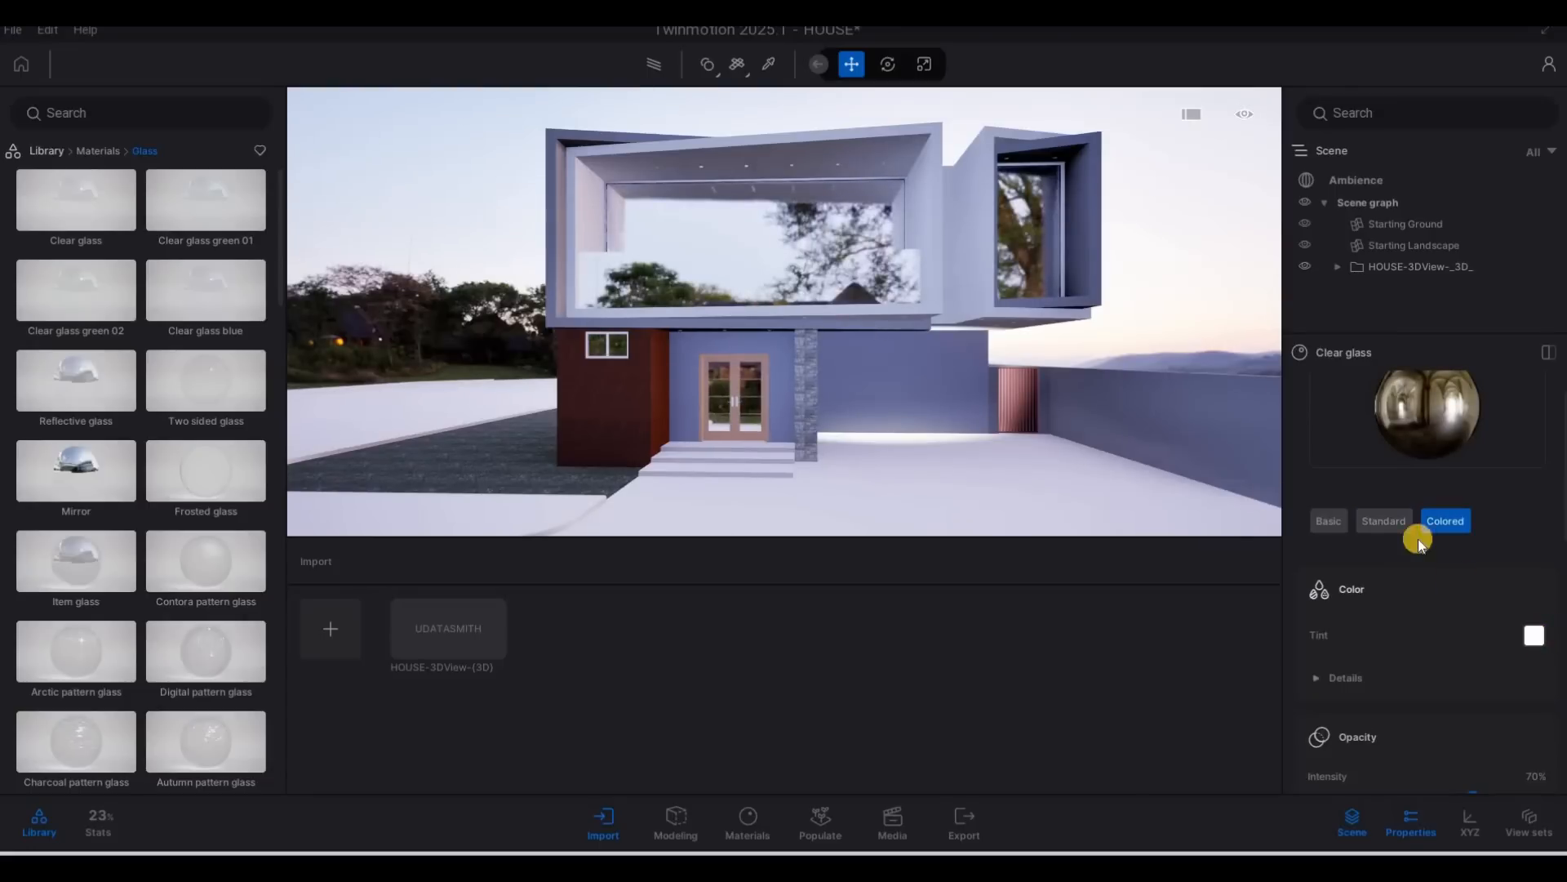
drag(773, 335, 764, 451)
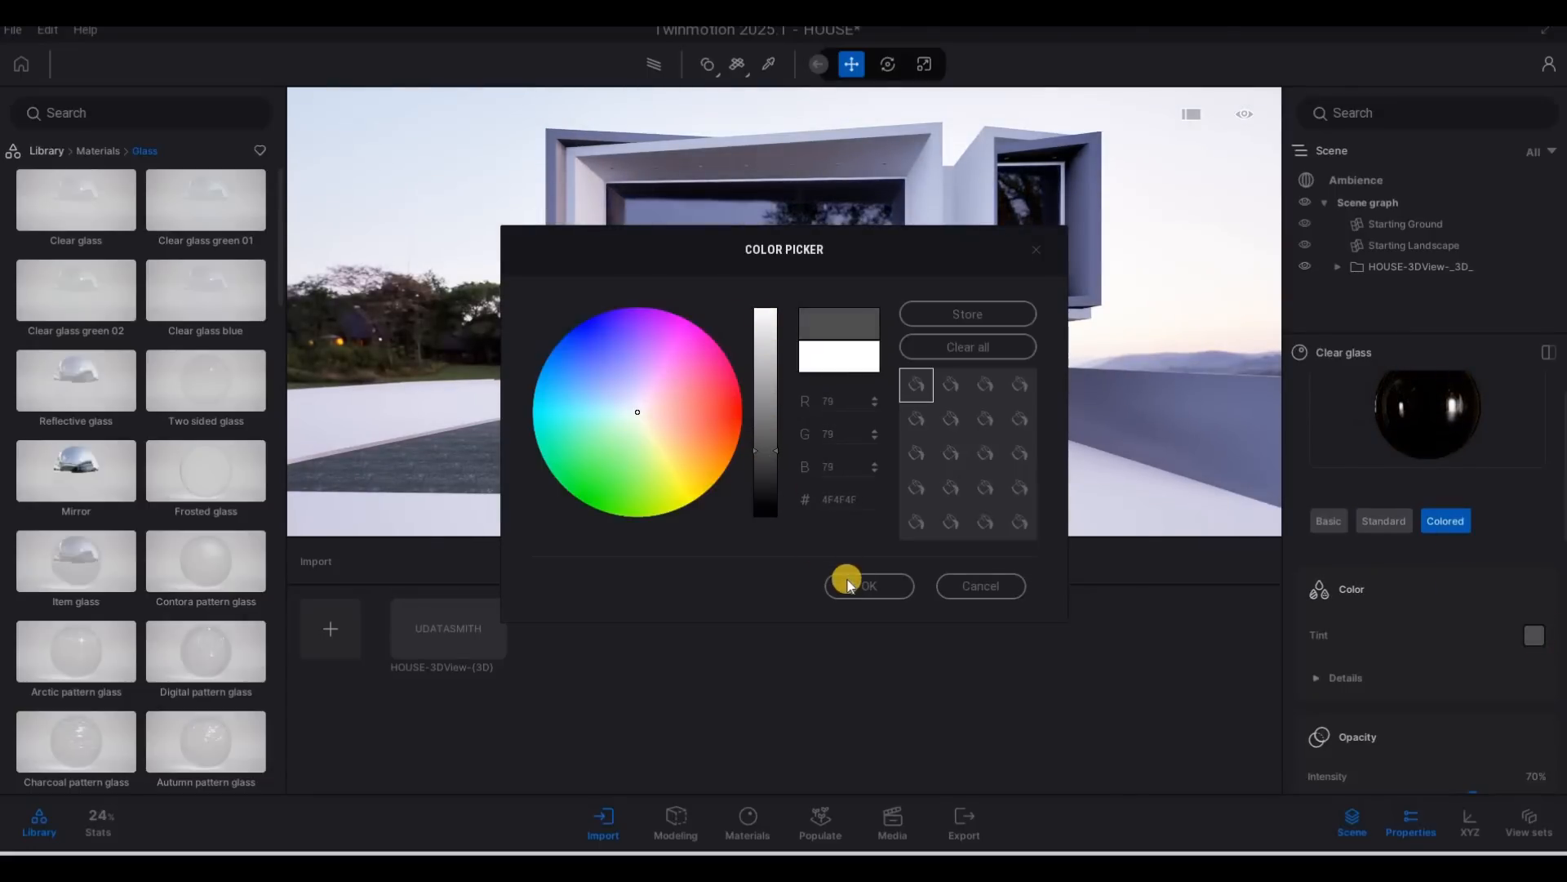
click(870, 587)
Switch the scene's real-time global illumination from Standard to Lumen in the Ambience render settings.
key(a)
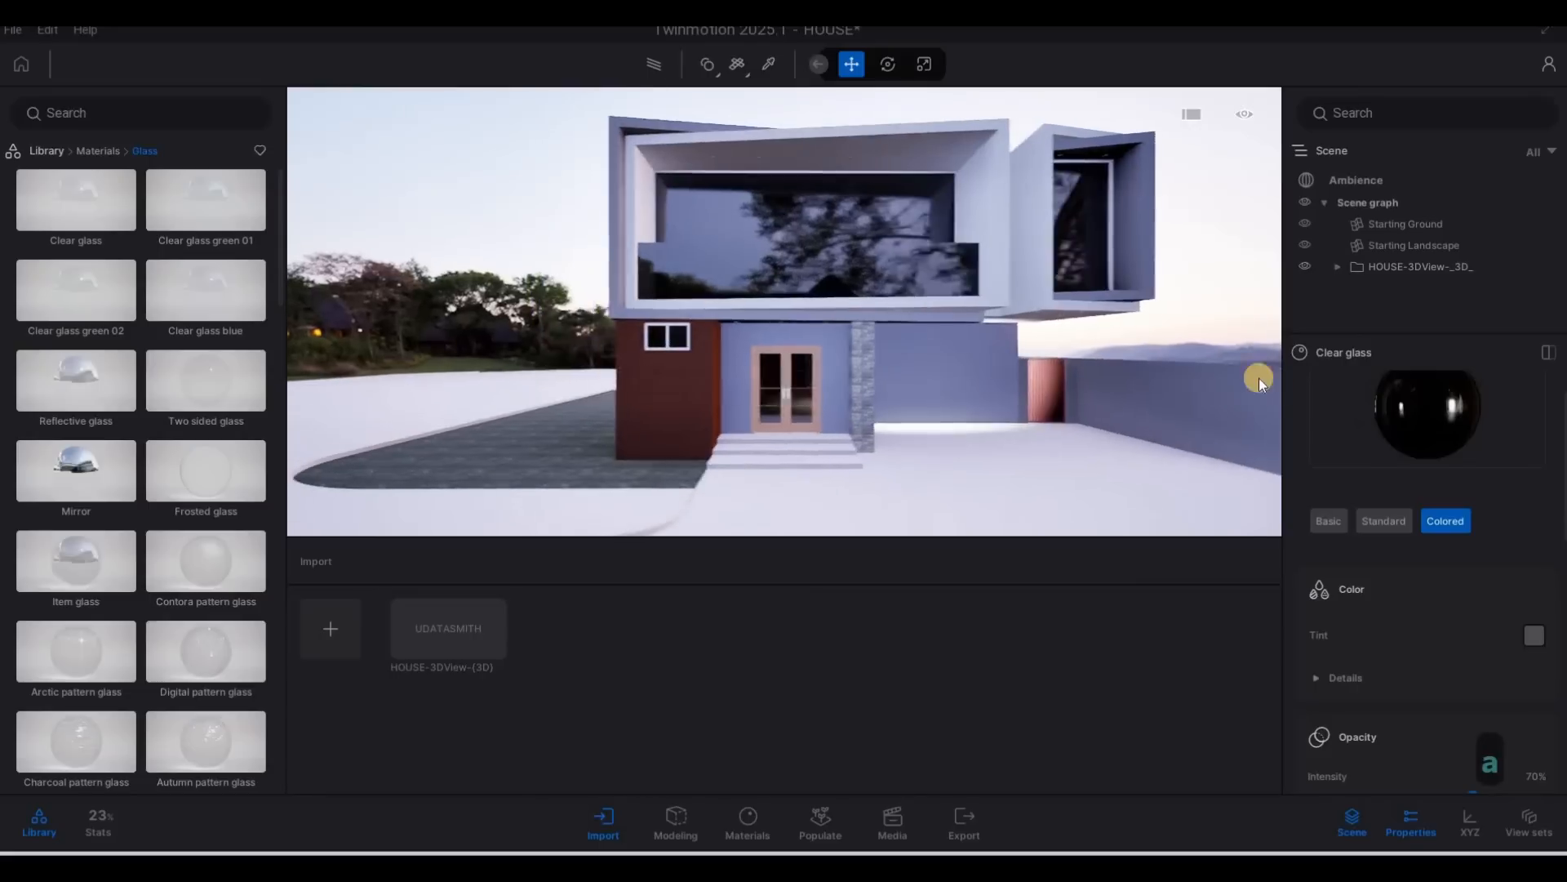
key(d)
click(1370, 186)
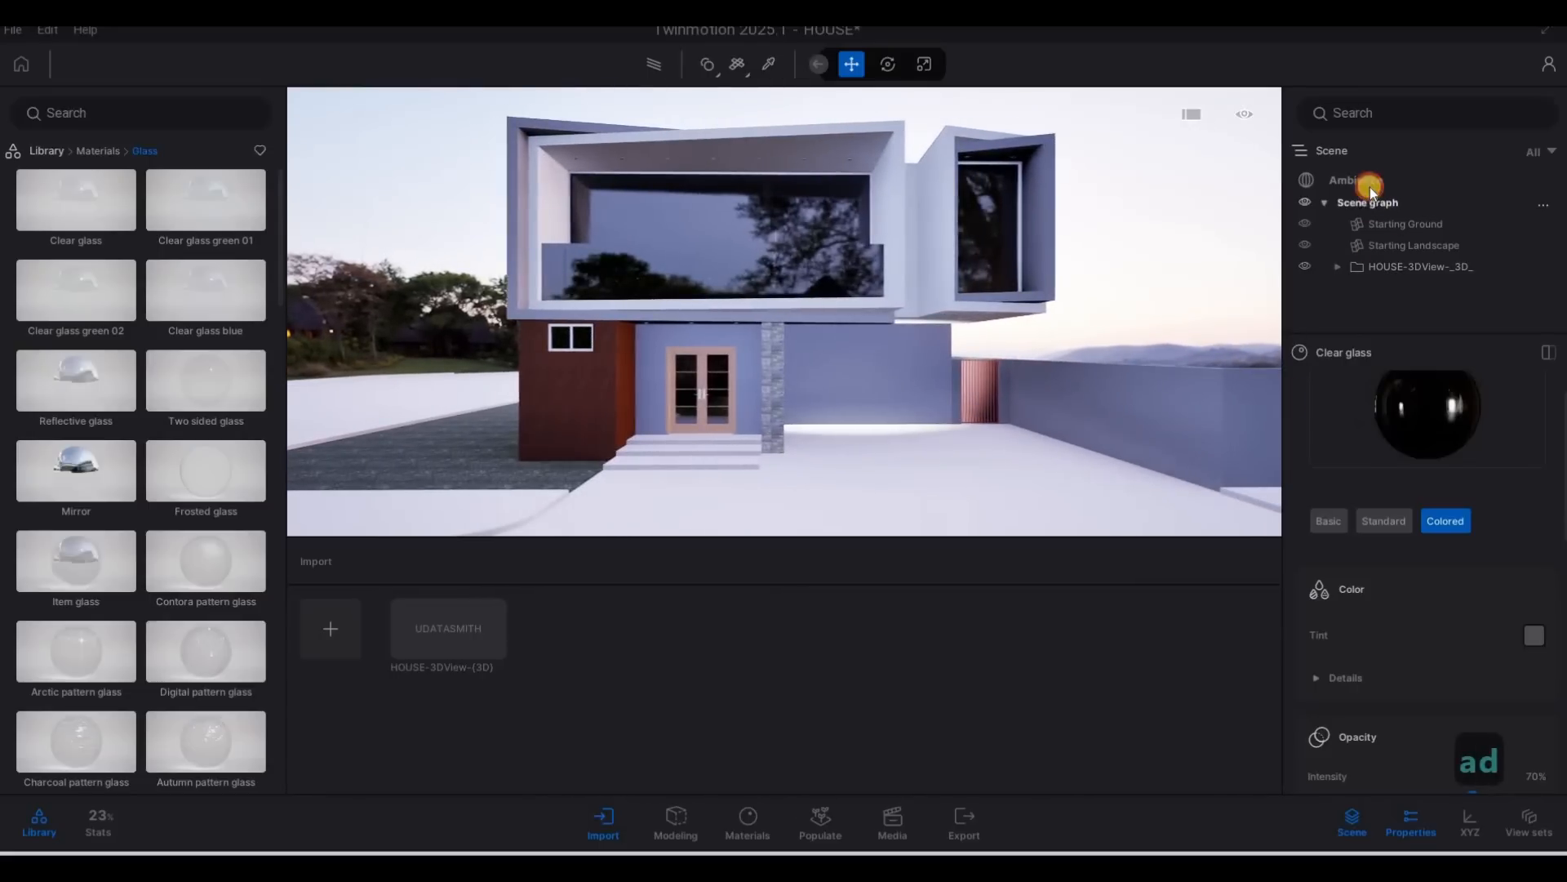
click(1453, 408)
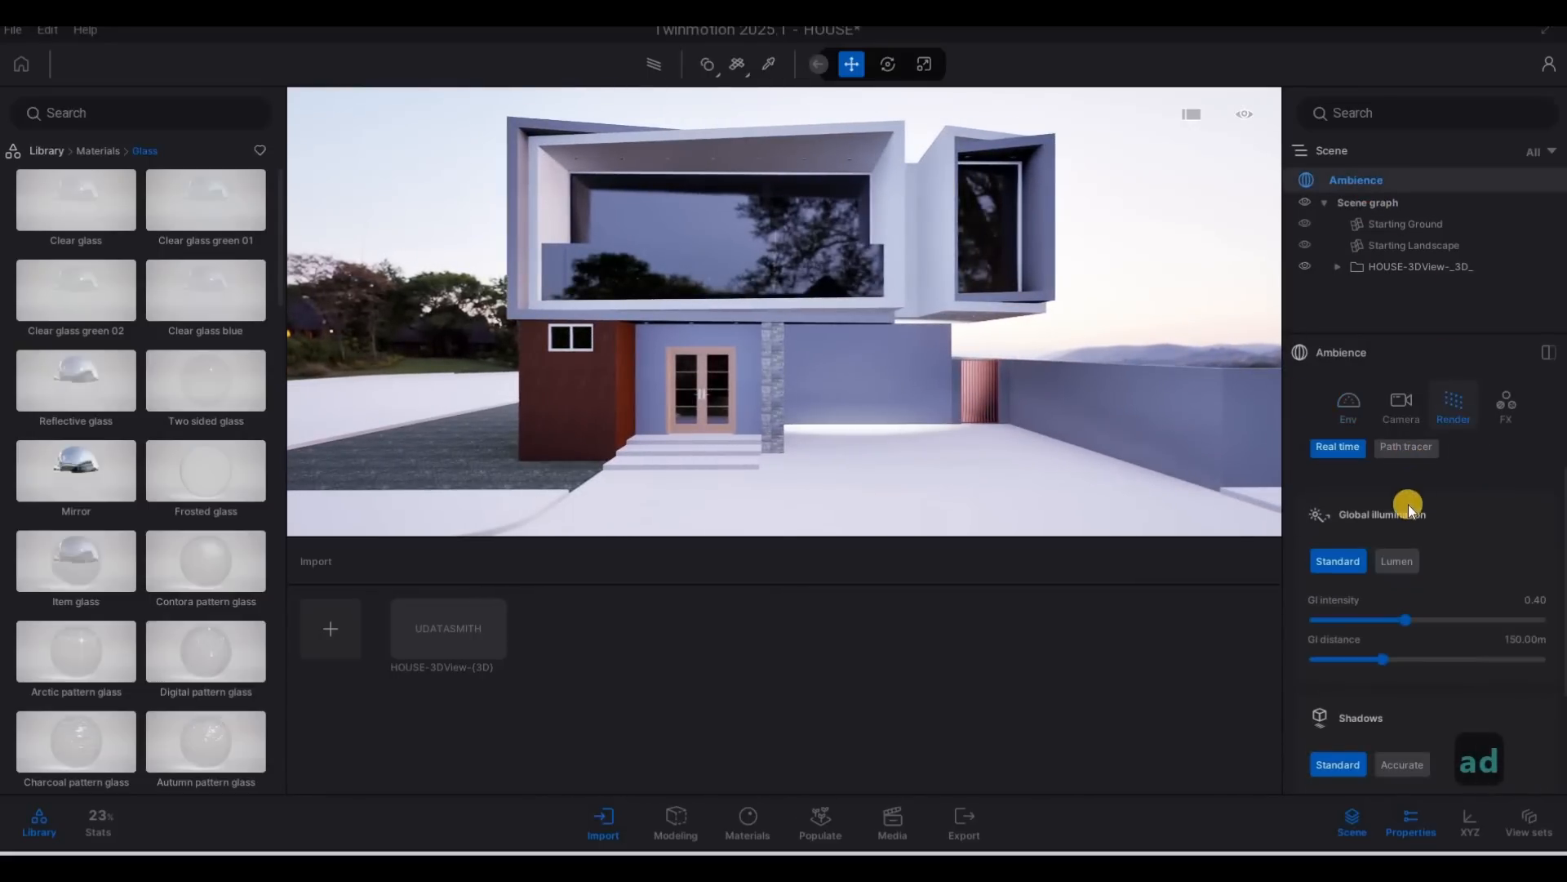
click(1401, 561)
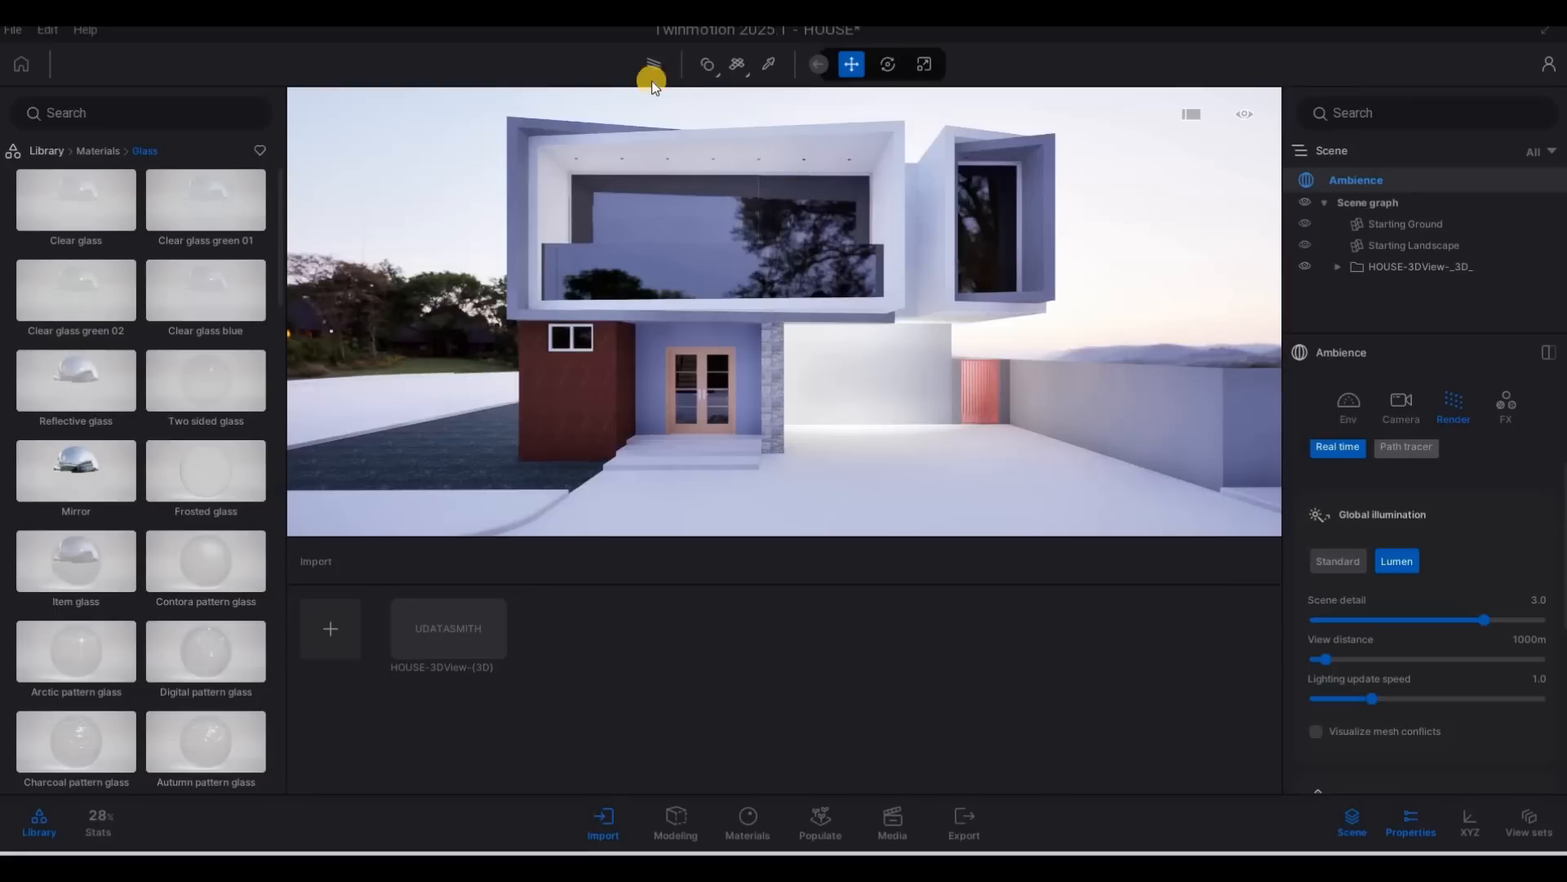
Preview the house with the path tracer at Low quality and return to real-time rendering.
key(F1)
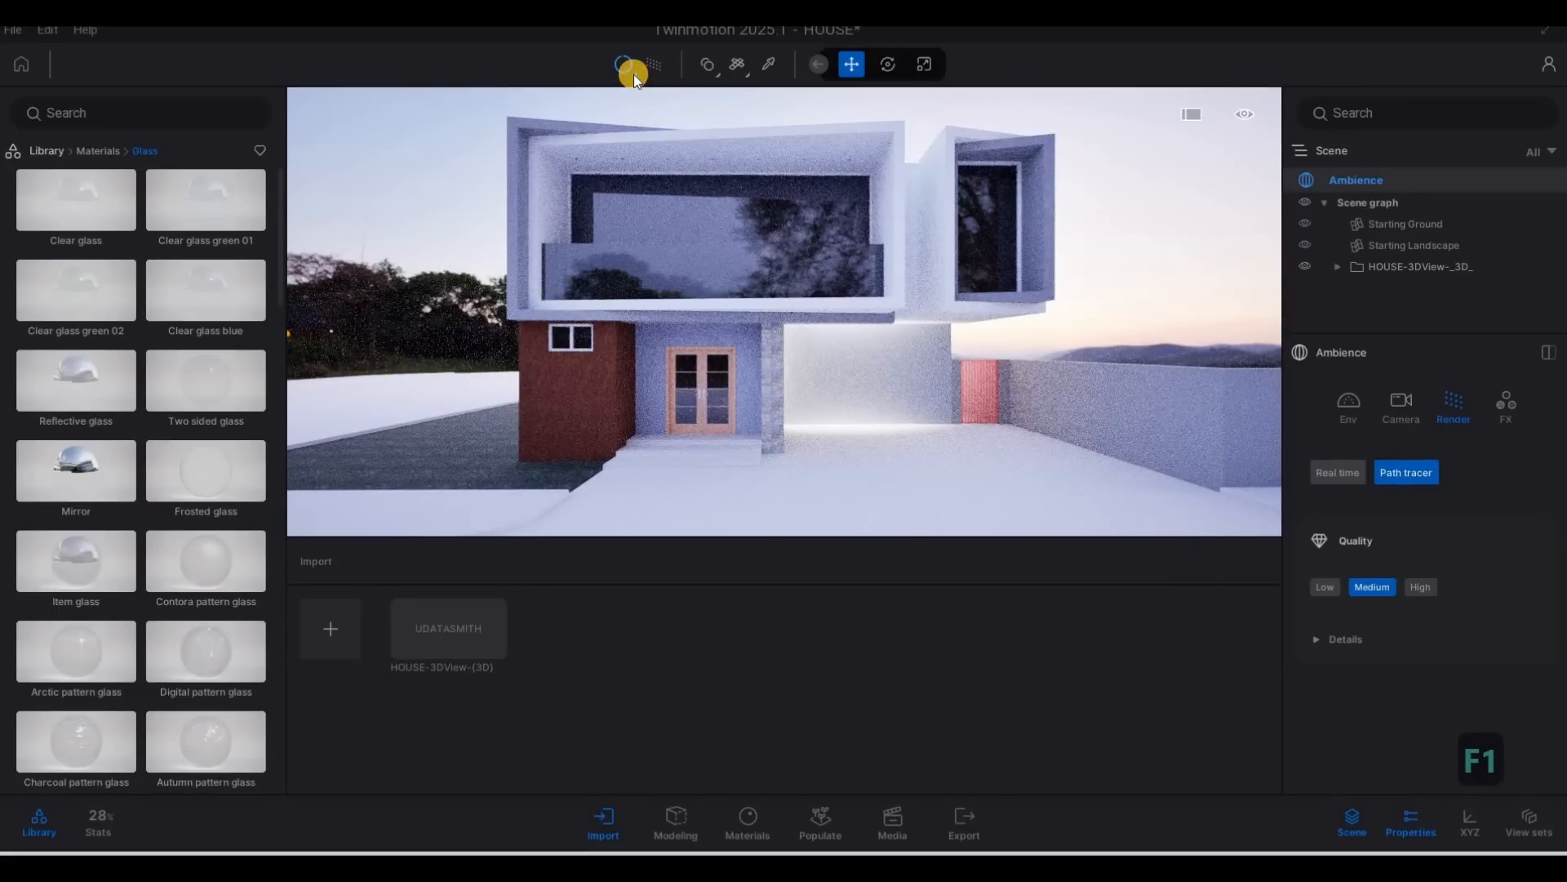
click(634, 75)
click(614, 101)
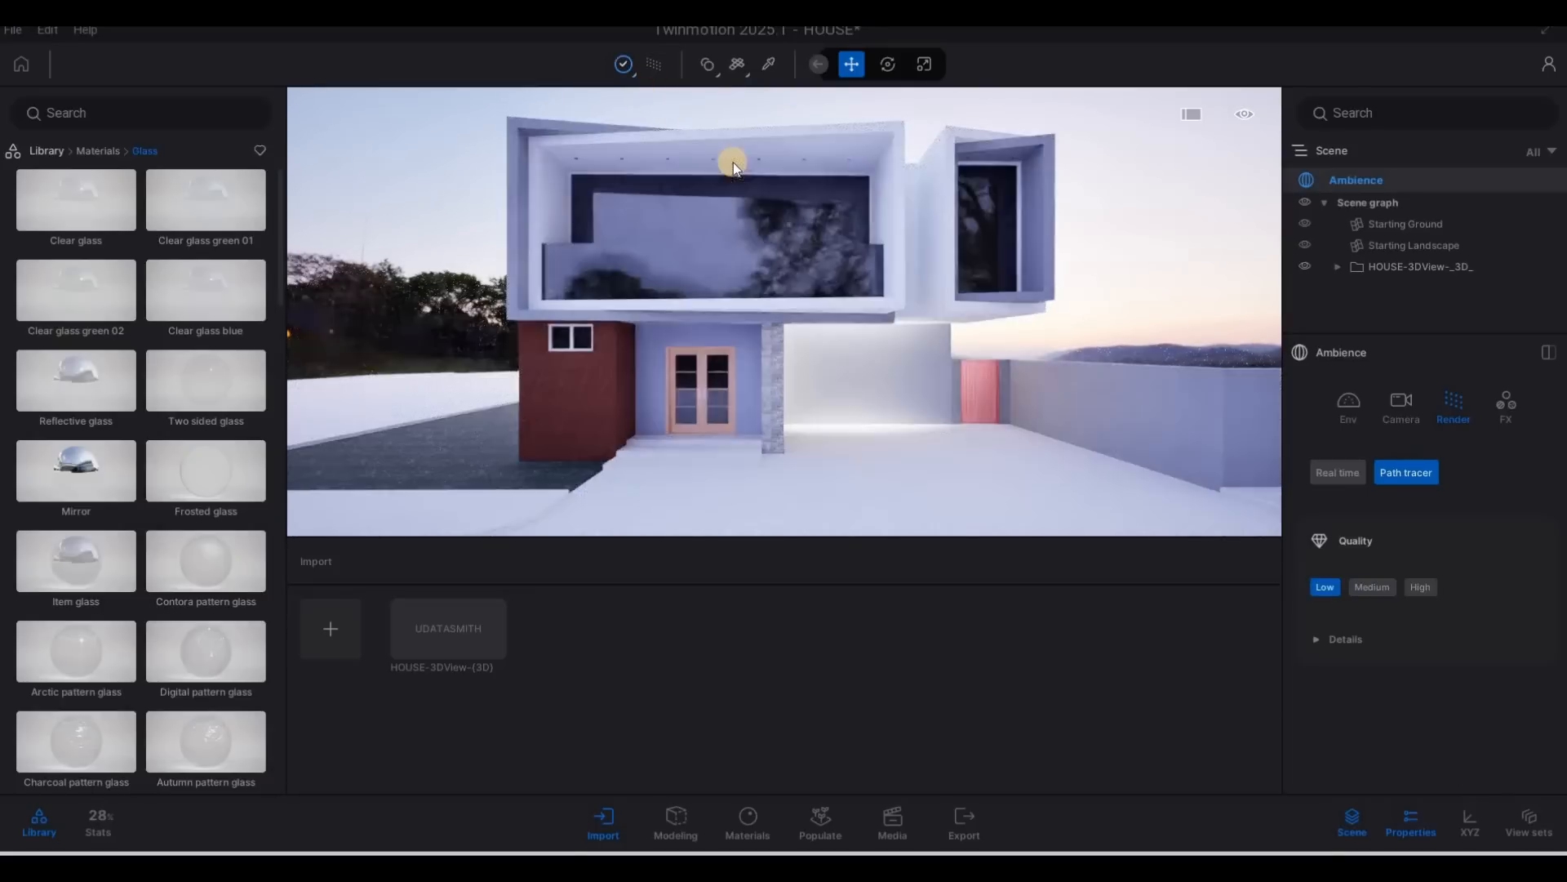
click(658, 70)
Set the four kitchen range hood lights to a color temperature of 2204K and an intensity of 145.99 lm.
key(w)
key(d)
key(w)
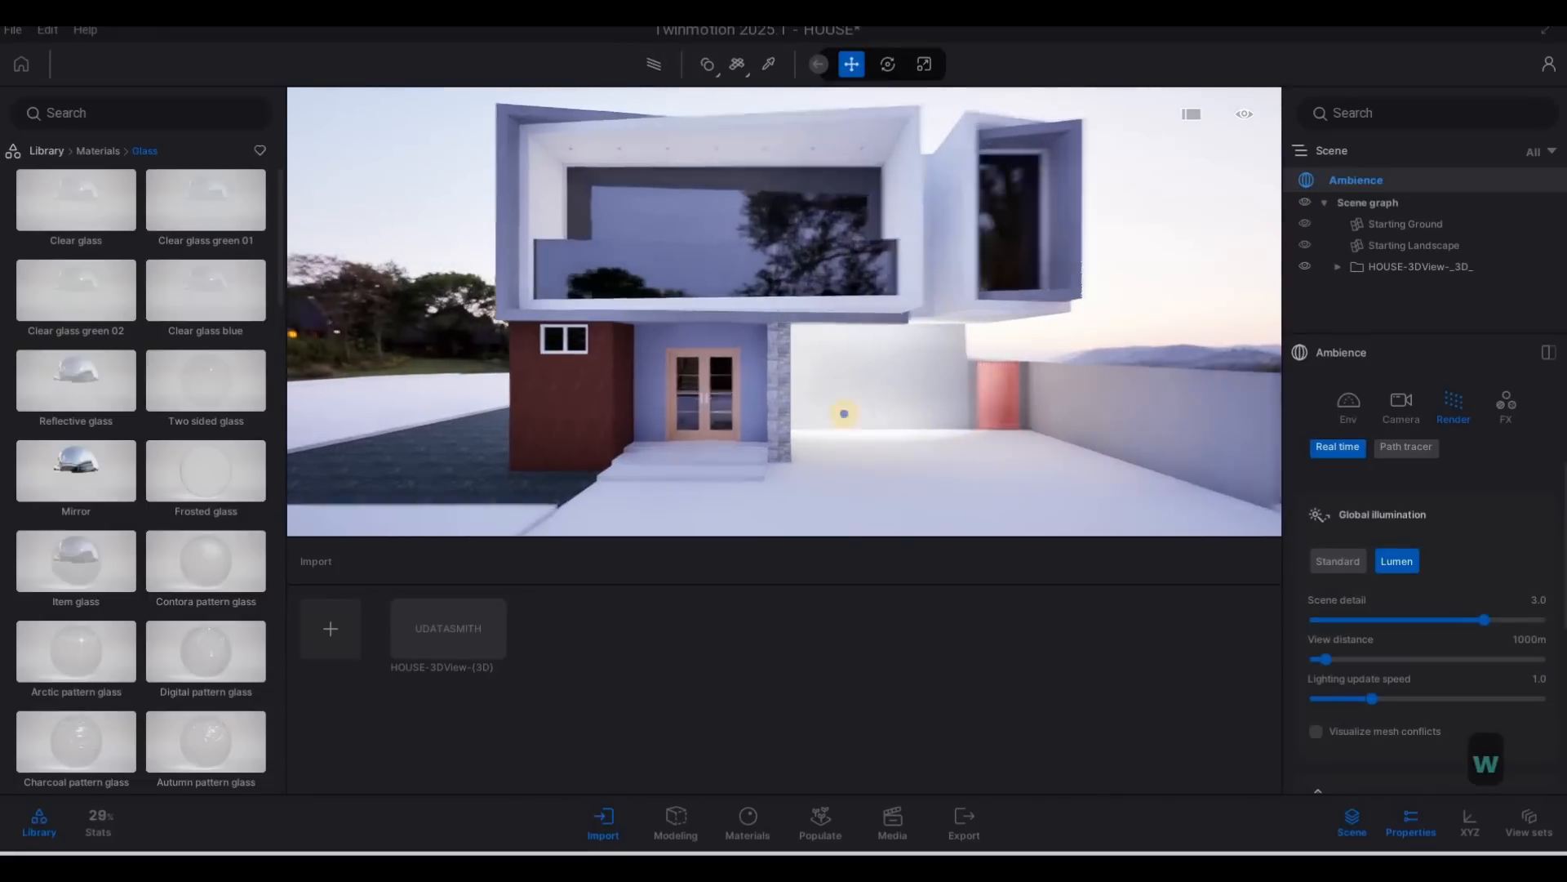
key(a)
key(e)
right_drag(960, 446, 1036, 273)
key(q)
key(a)
key(w)
key(a)
key(w)
key(w)
key(w)
key(s)
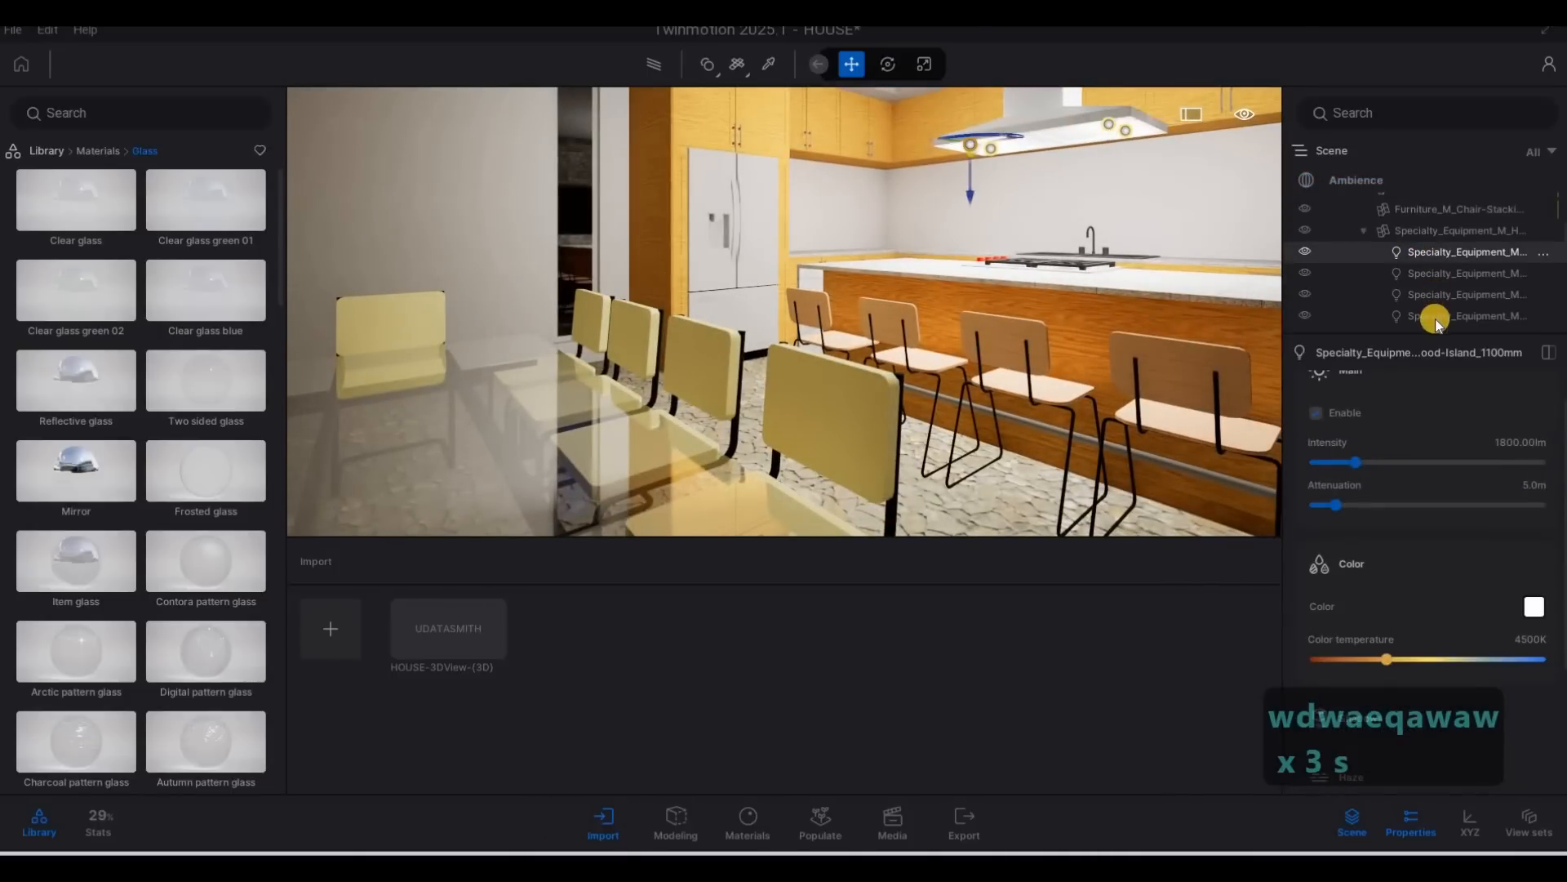
shift+click(1435, 317)
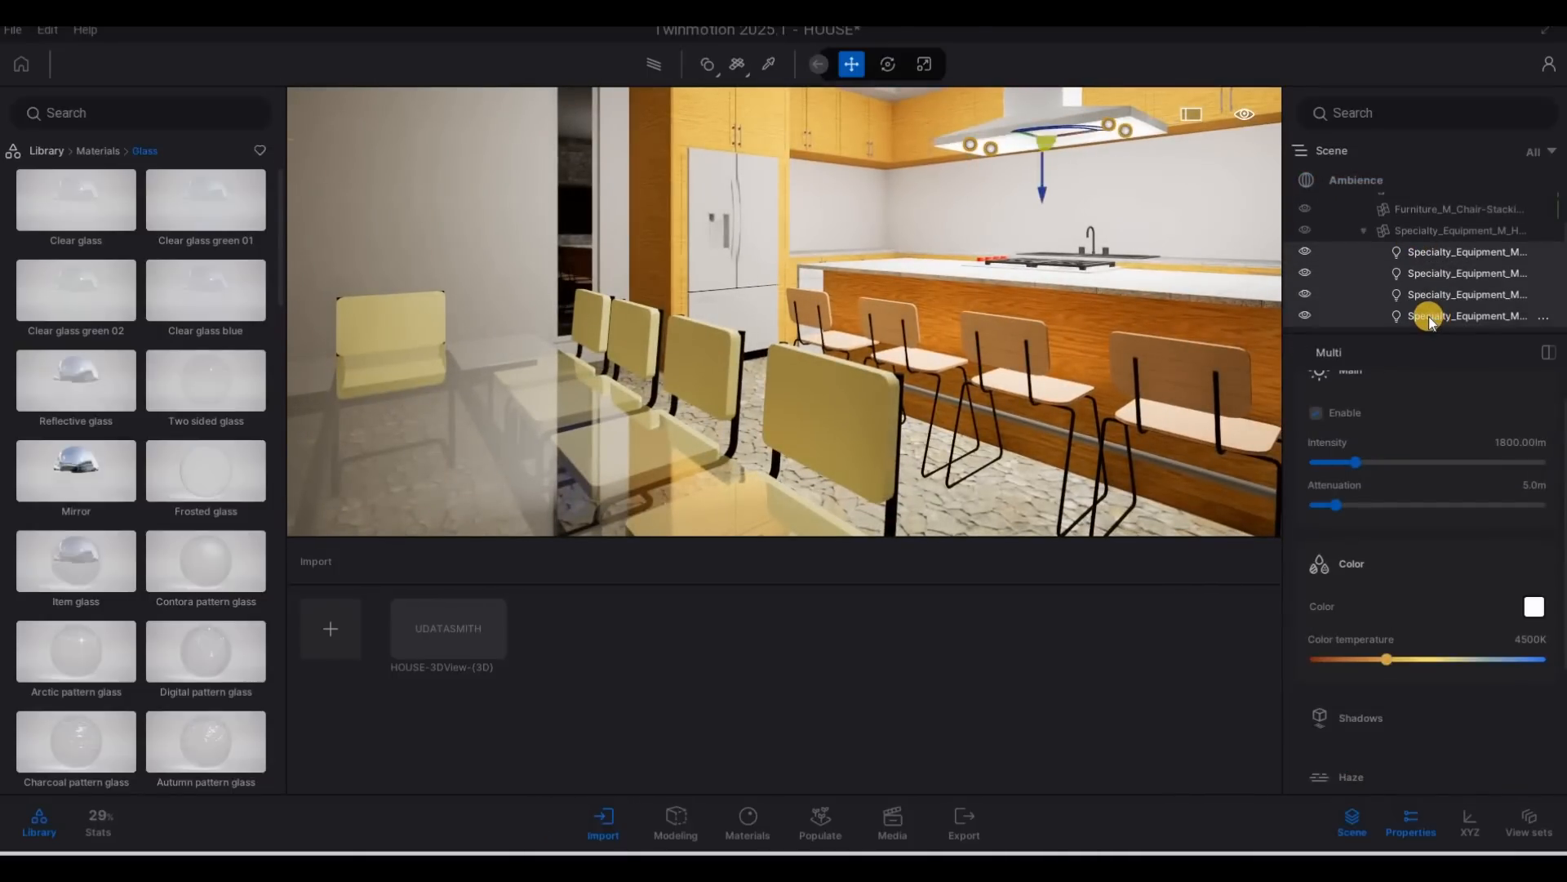
scroll(1429, 320, down, 2)
scroll(1379, 309, up, 1)
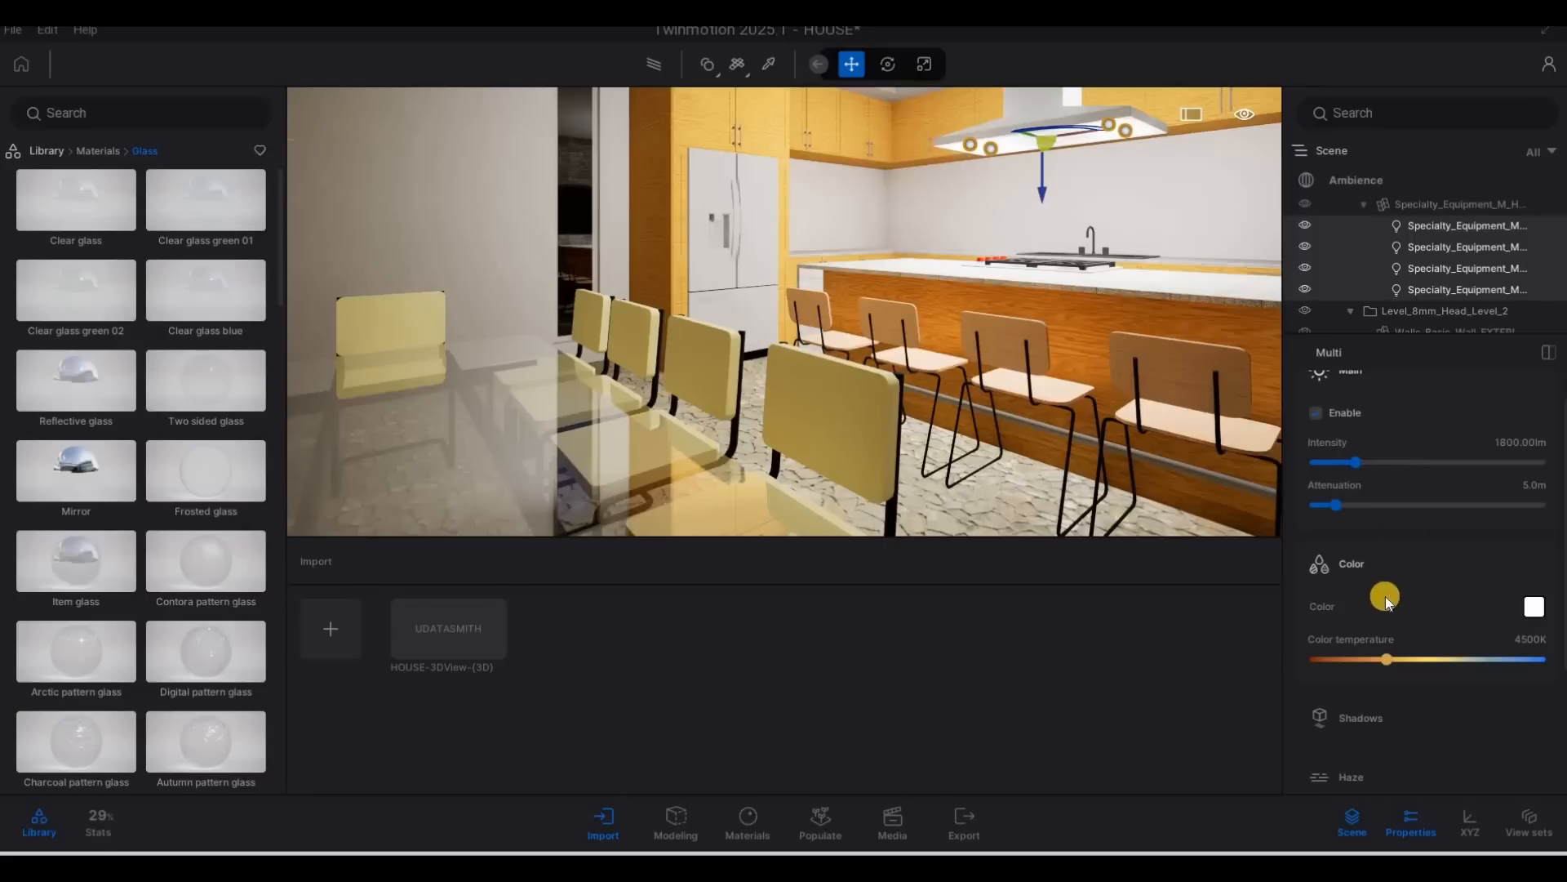
drag(1377, 659, 1340, 659)
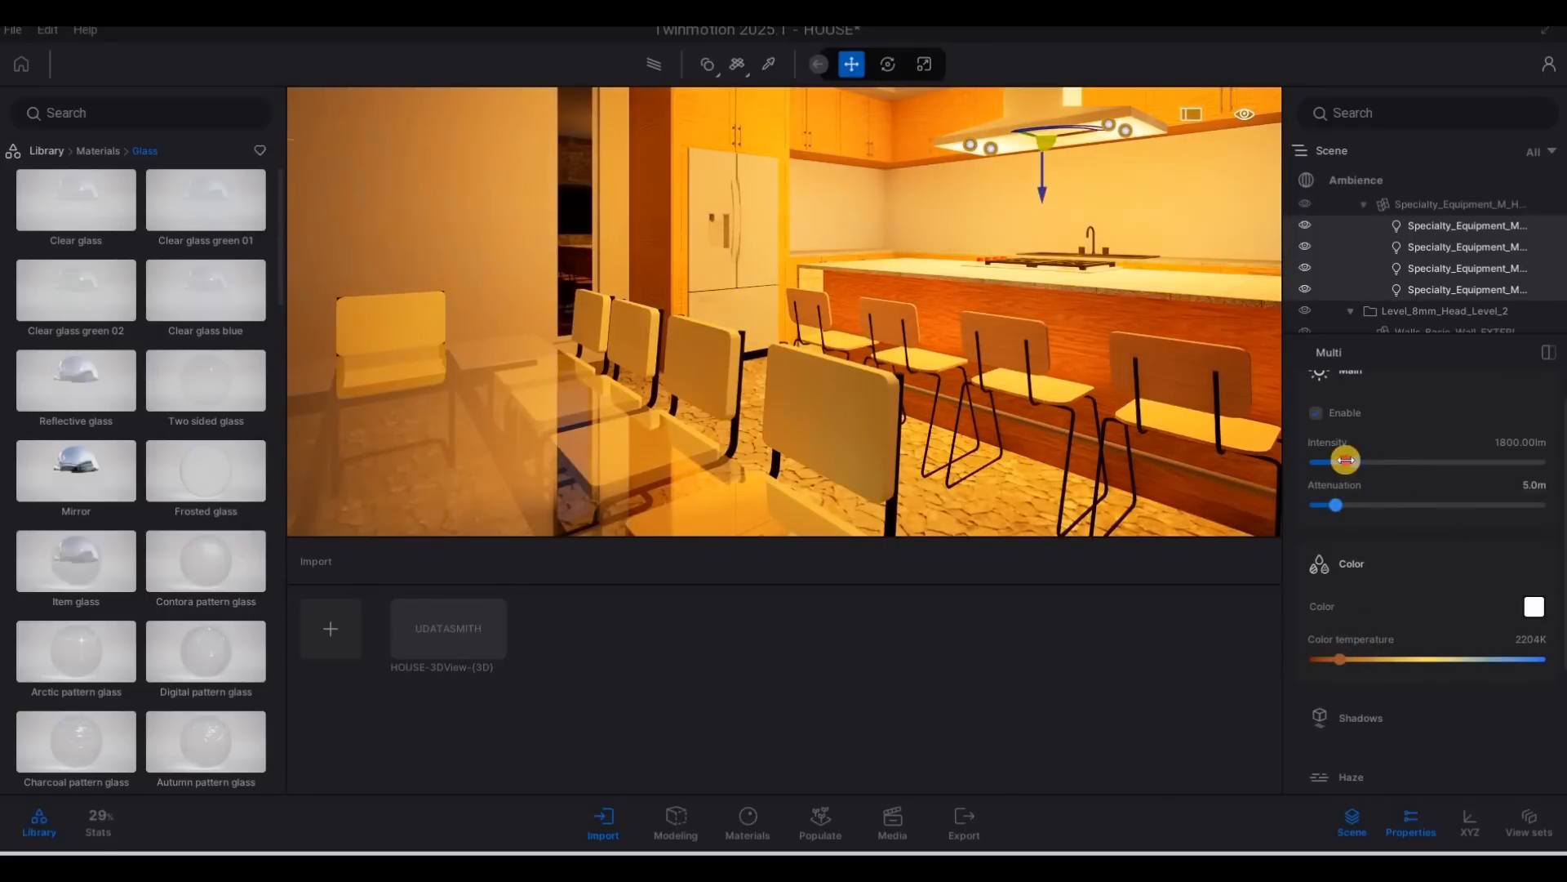
drag(1346, 460, 1317, 462)
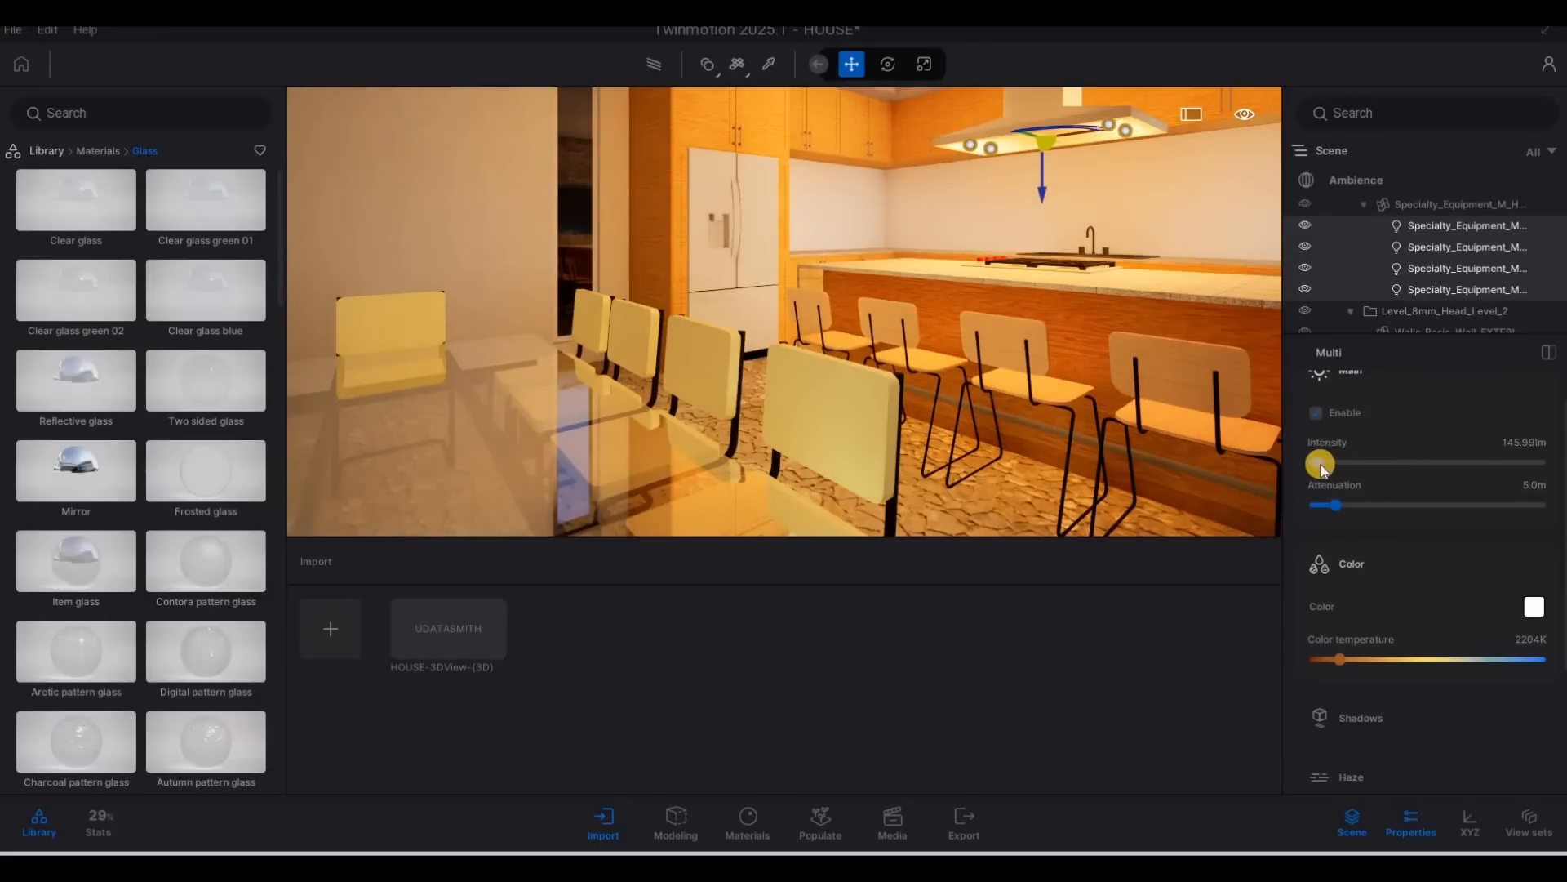
drag(1318, 466, 1322, 470)
Move the camera outside to check the warm light on the ground floor and clear the hood light selection.
key(d)
key(w)
right_drag(921, 271, 583, 301)
key(q)
key(s)
key(d)
key(w)
key(e)
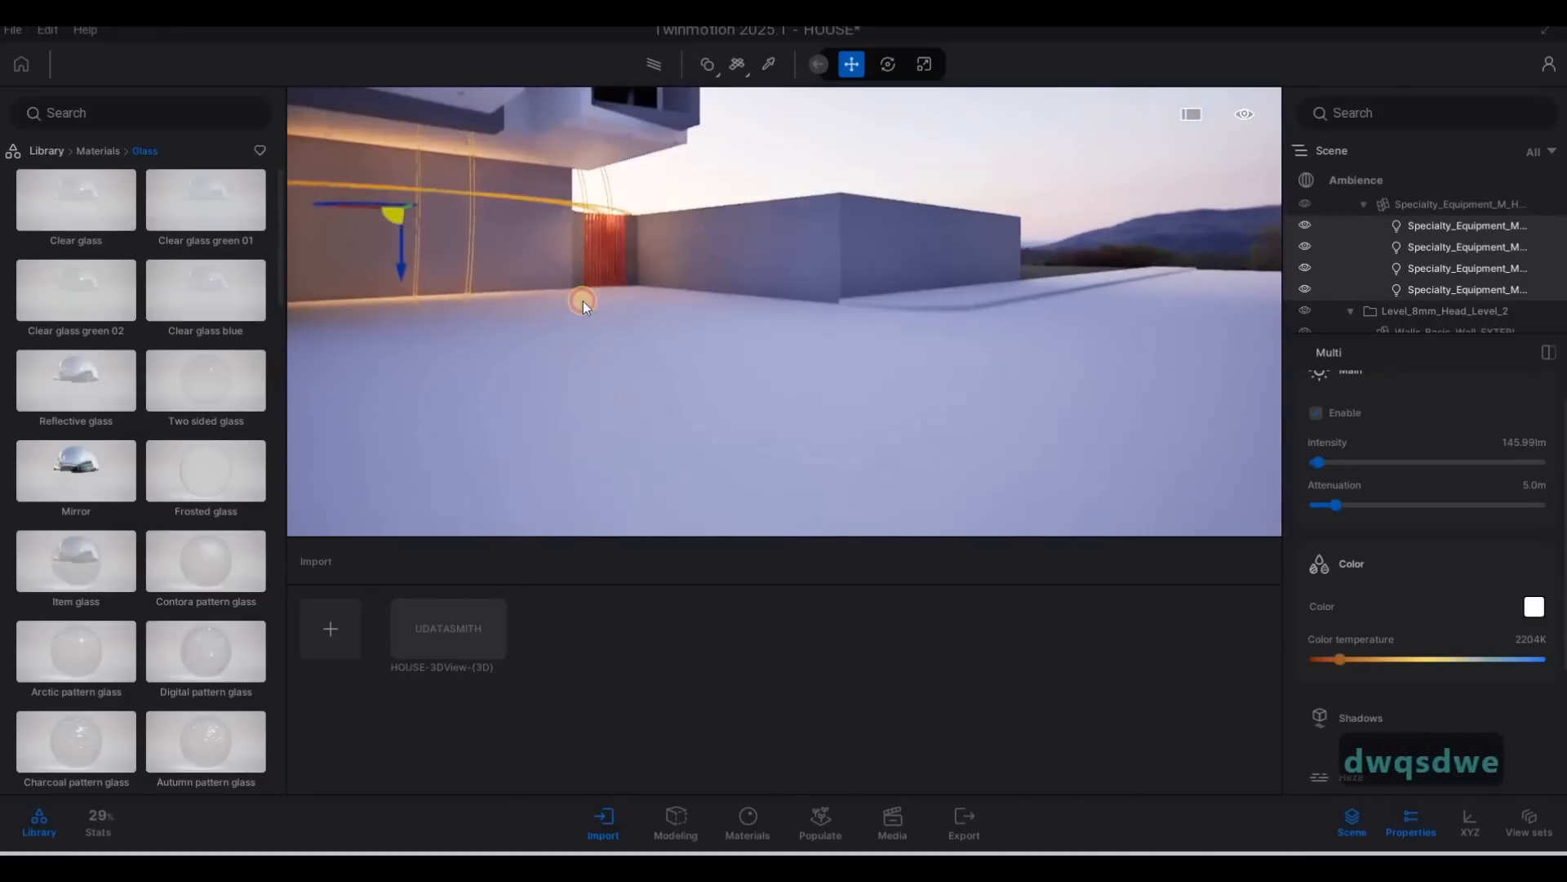
key(Escape)
click(627, 257)
key(Escape)
Bring the camera into the bedroom and select the table lamp on the nightstand.
key(a)
key(d)
key(q)
right_drag(150, 245, 865, 272)
key(a)
key(s)
key(w)
key(q)
key(a)
key(w)
key(w)
key(a)
key(w)
key(d)
key(s)
key(a)
key(s)
key(e)
click(864, 272)
Select the light sources of all the table lamps together and set their color temperature to 2245K.
click(1450, 295)
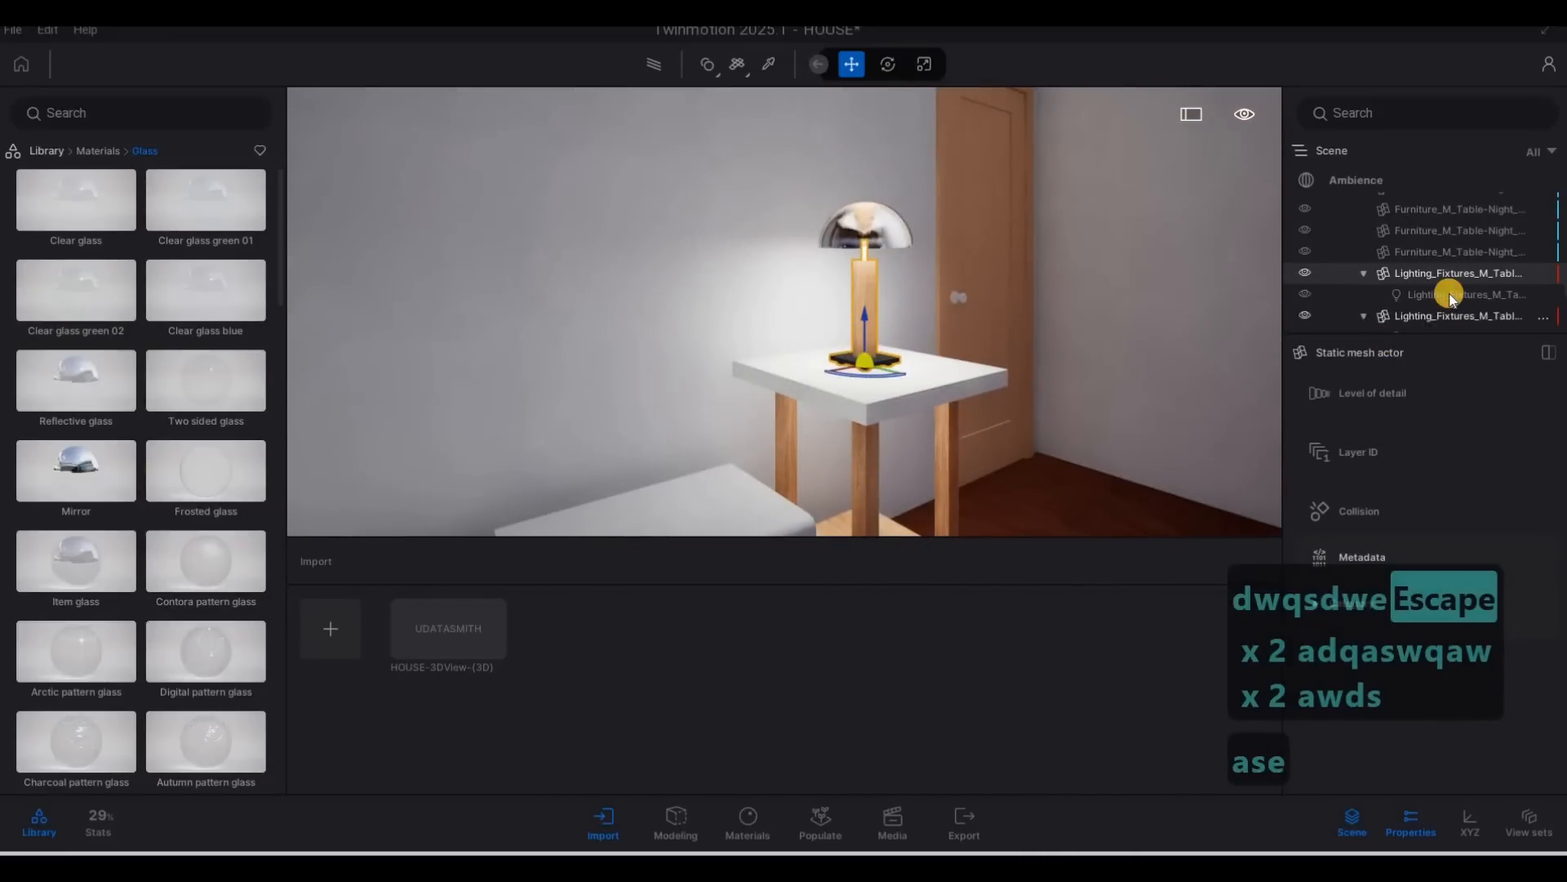
ctrl+click(1435, 287)
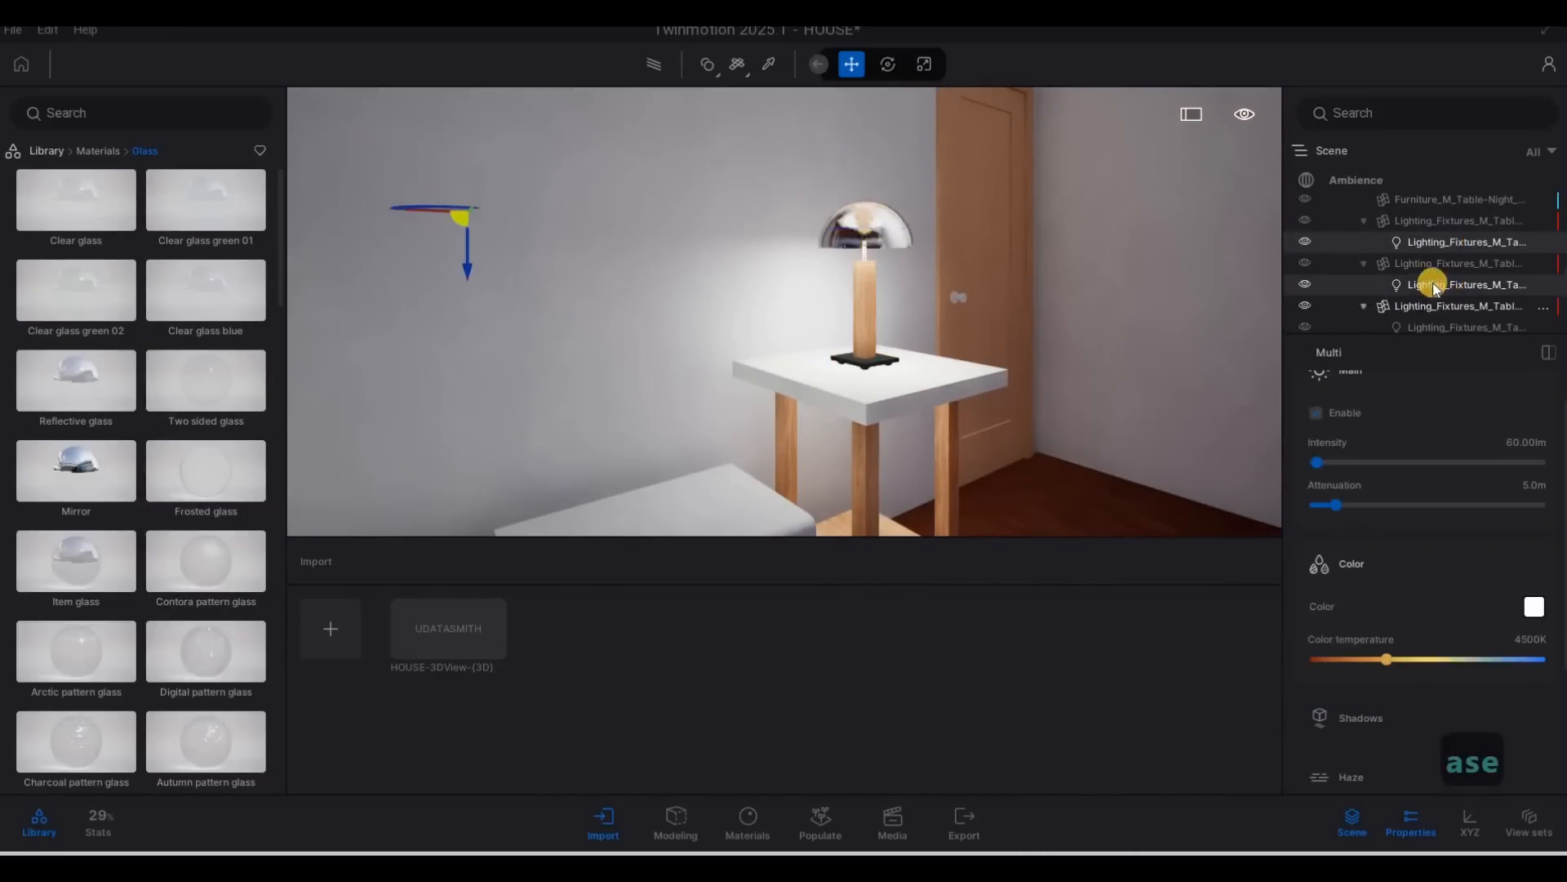
scroll(1433, 287, down, 1)
ctrl+click(1434, 278)
ctrl+click(1424, 319)
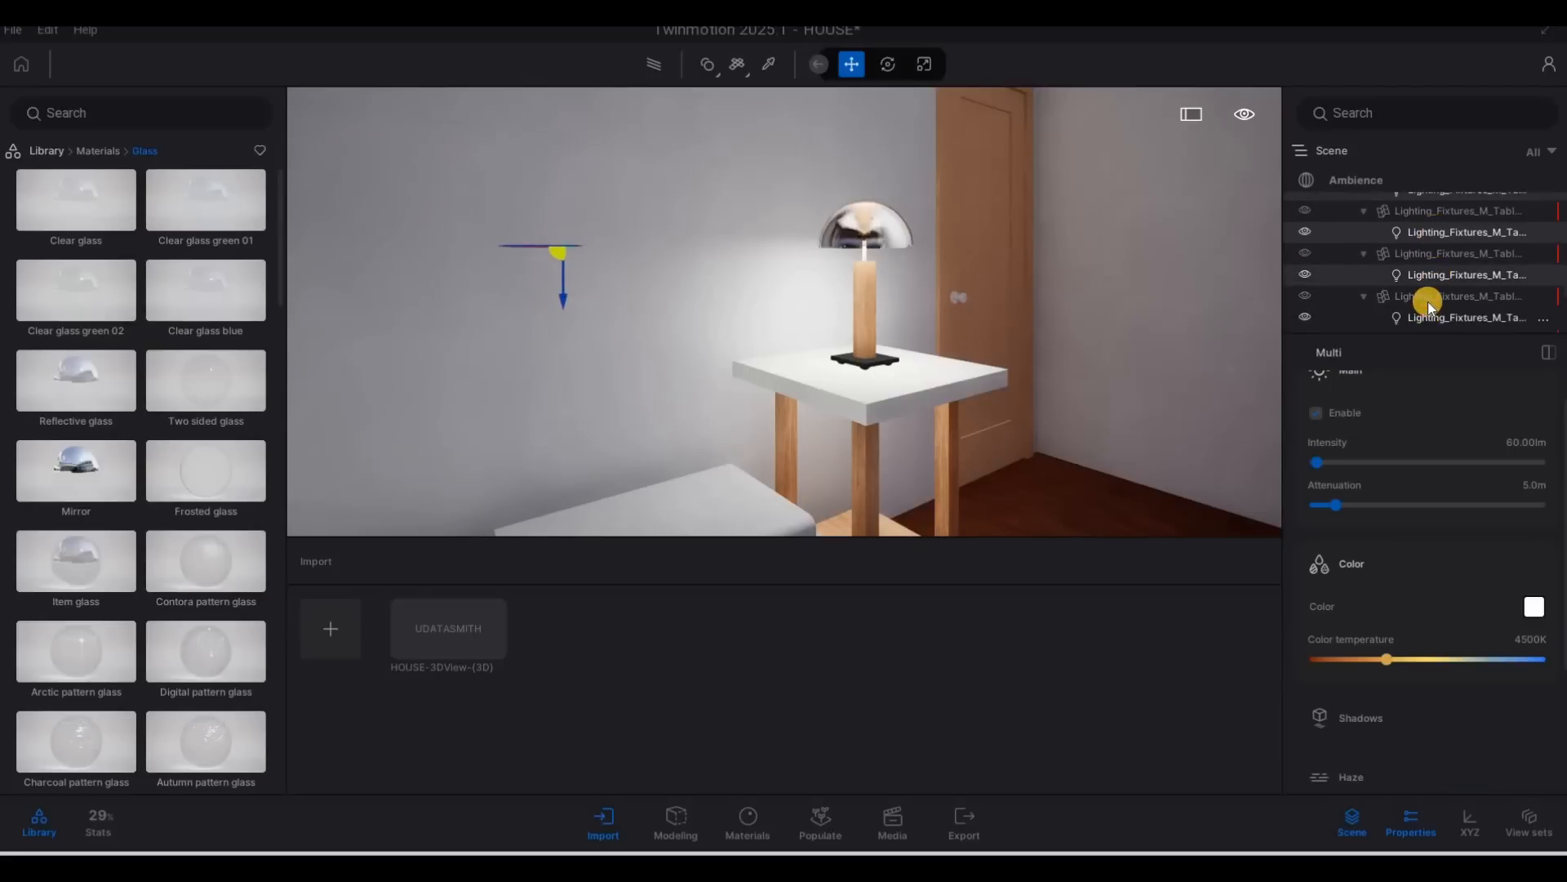
scroll(1428, 304, down, 1)
ctrl+click(1429, 282)
ctrl+click(1433, 324)
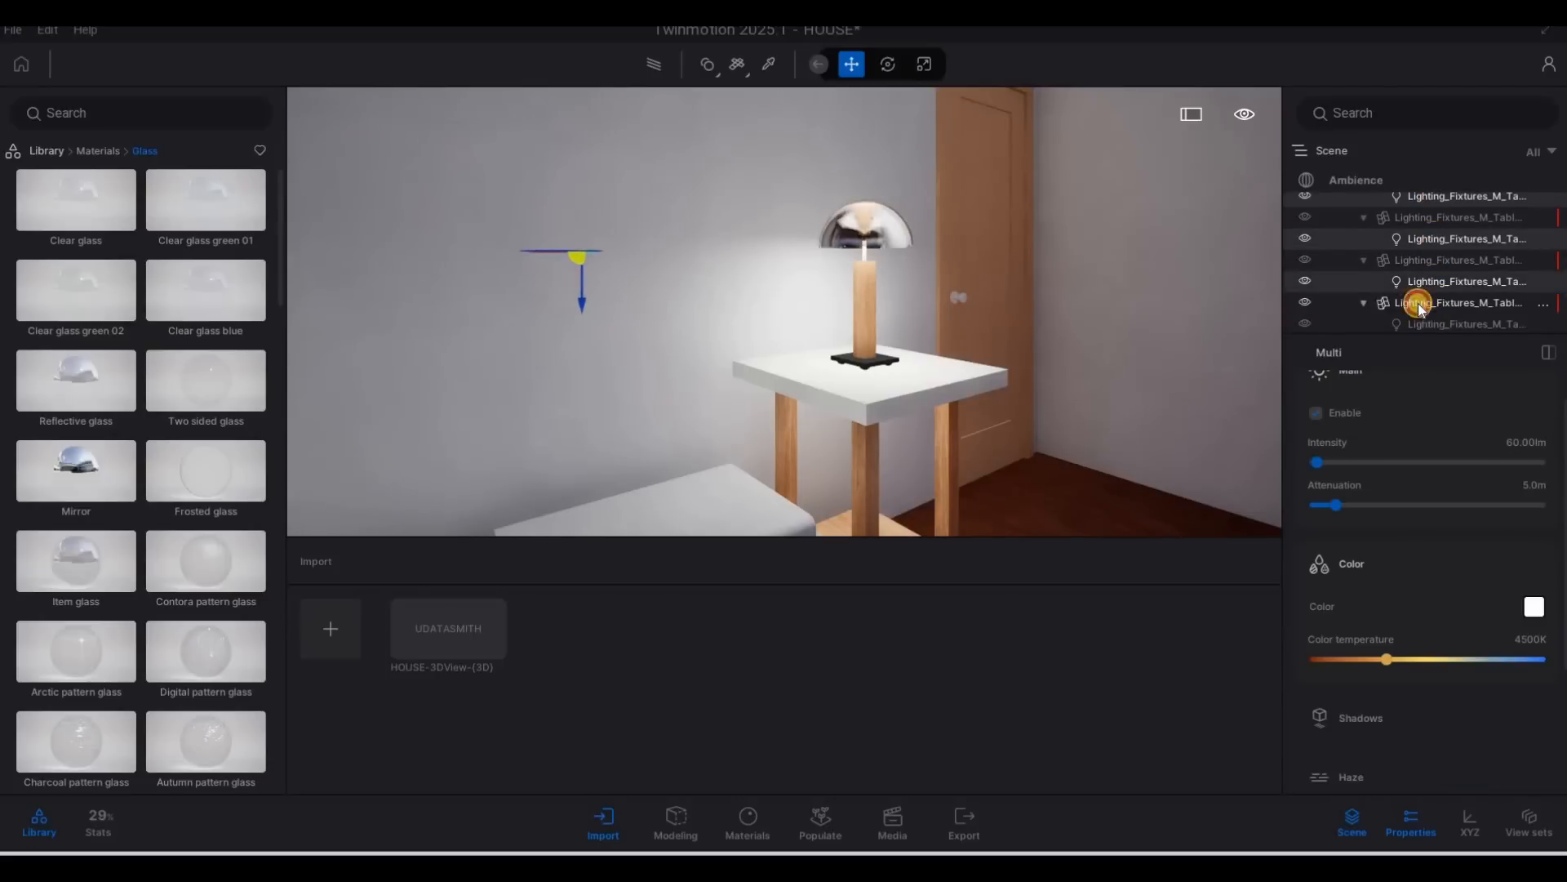
scroll(1417, 306, down, 3)
scroll(1414, 308, up, 4)
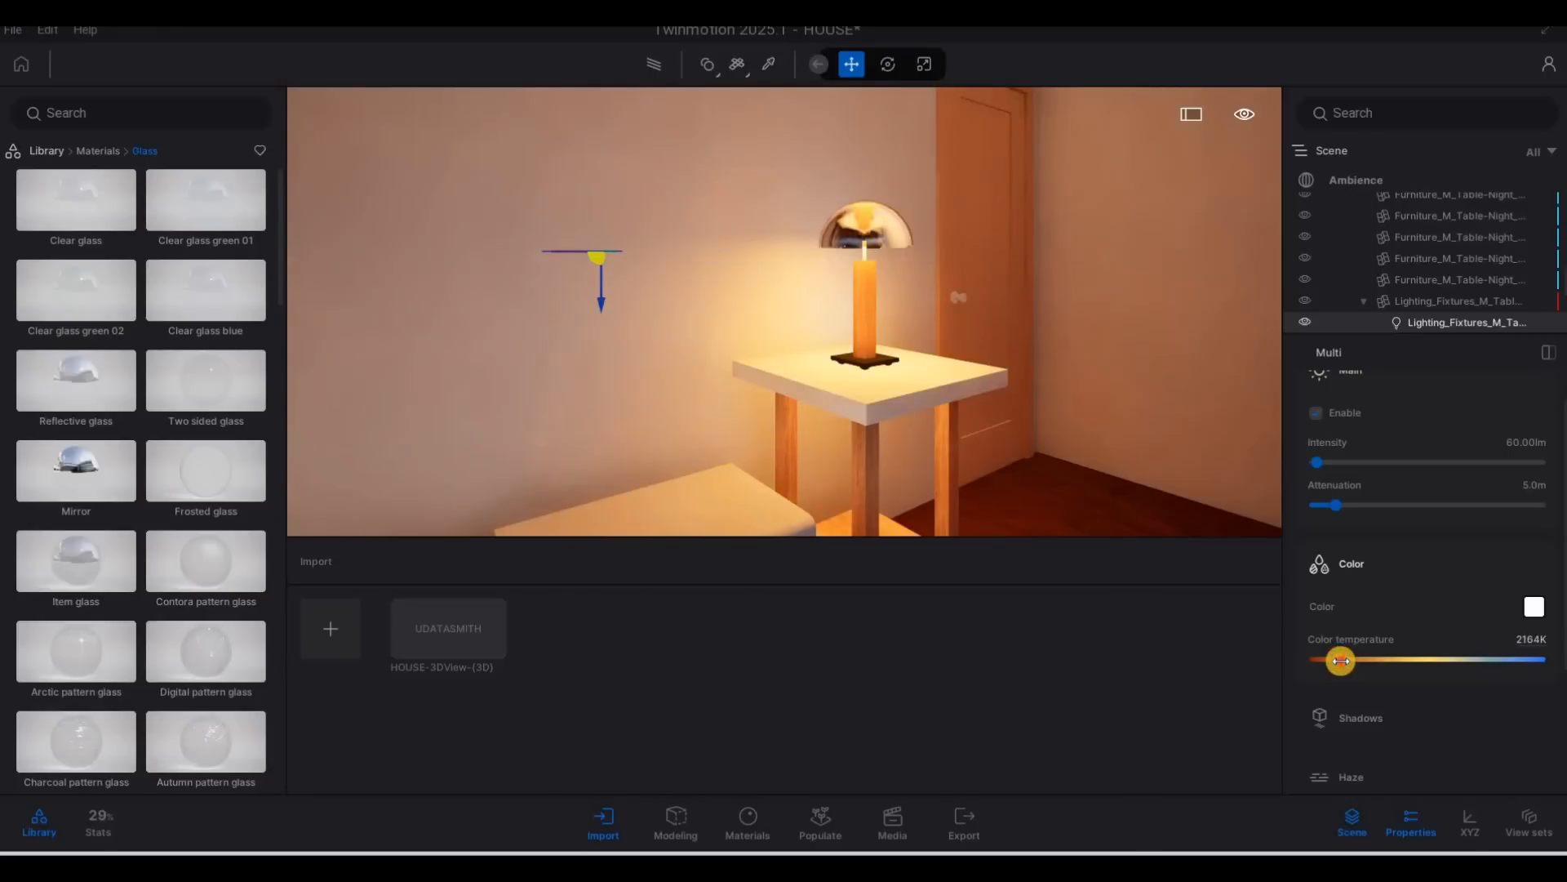
drag(1340, 660, 1343, 660)
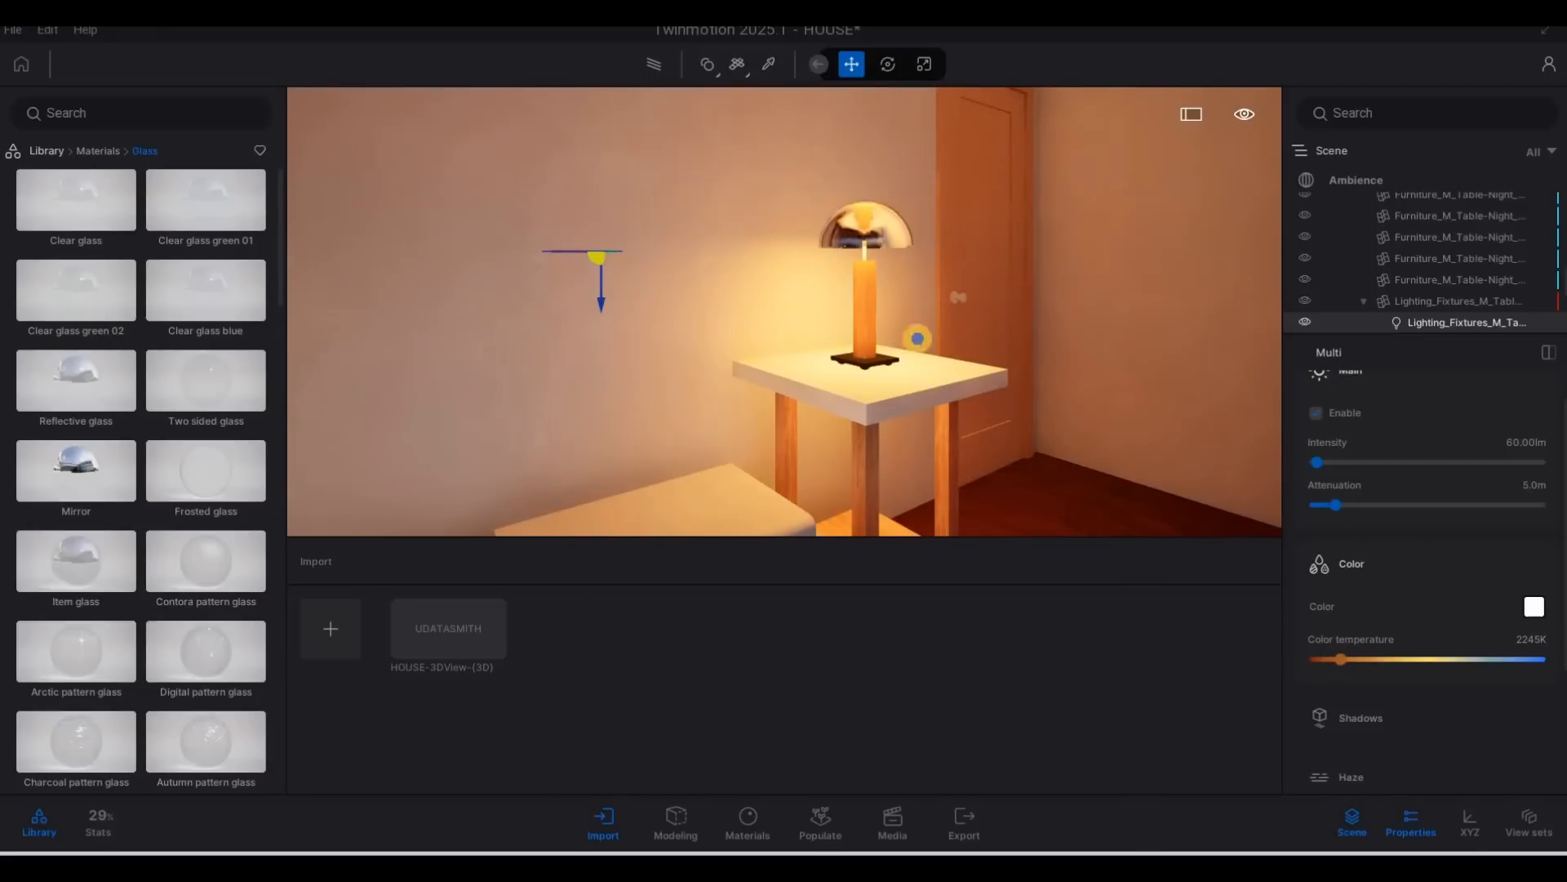
Clear the lamp light selection and return the camera to the front of the house to inspect the lighting.
key(s)
key(d)
key(s)
key(d)
key(Escape)
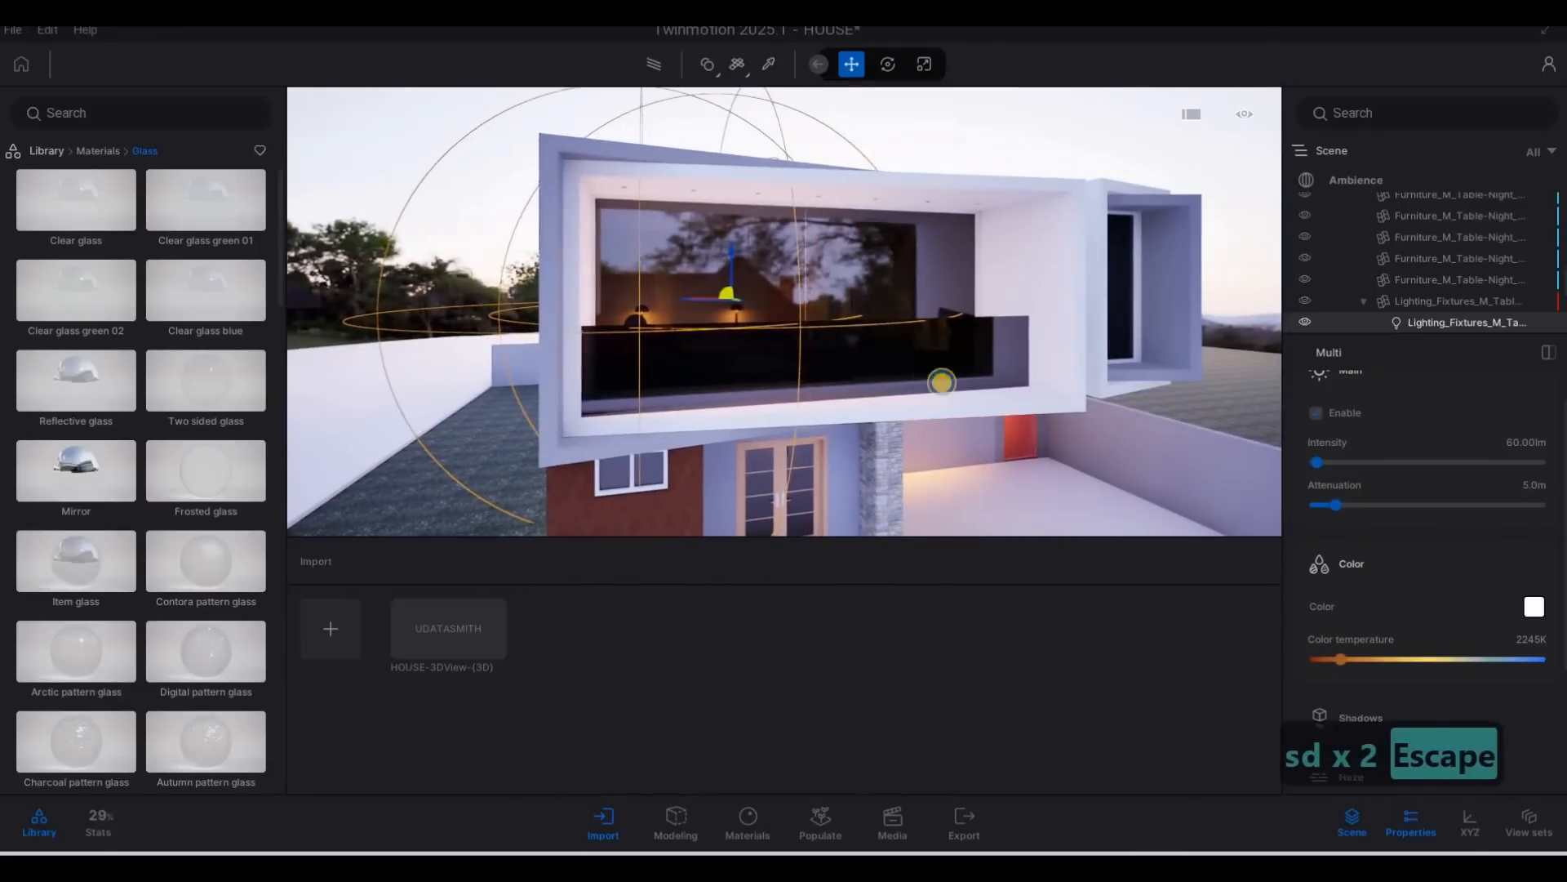
key(Escape)
key(d)
key(e)
key(s)
key(d)
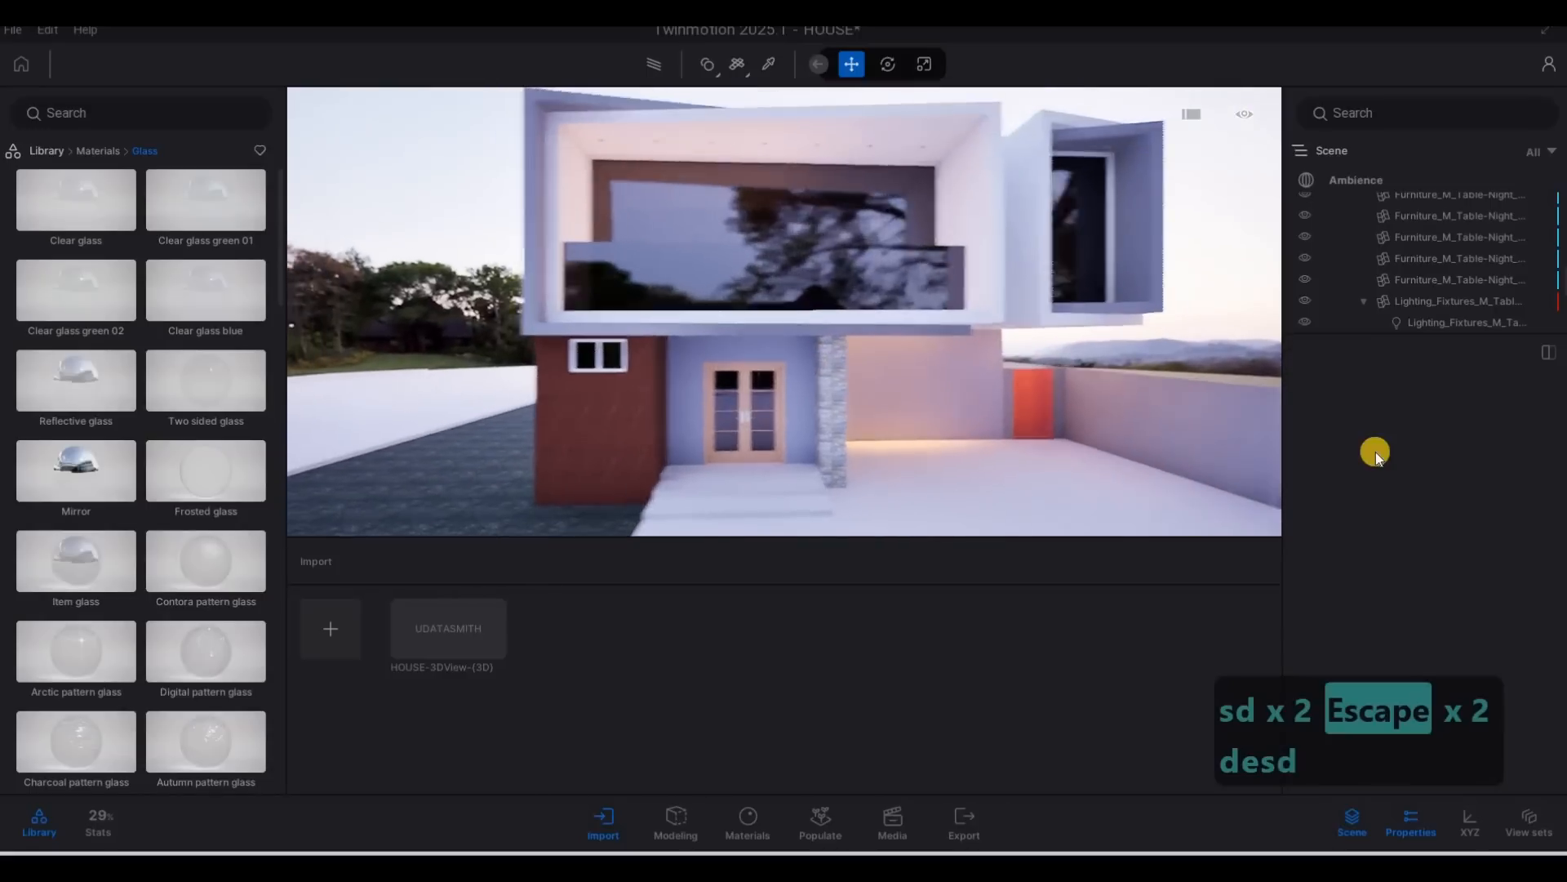
Sample the balcony's clear glass and set its opacity intensity to 26% and Fresnel opacity to 0.70.
click(768, 64)
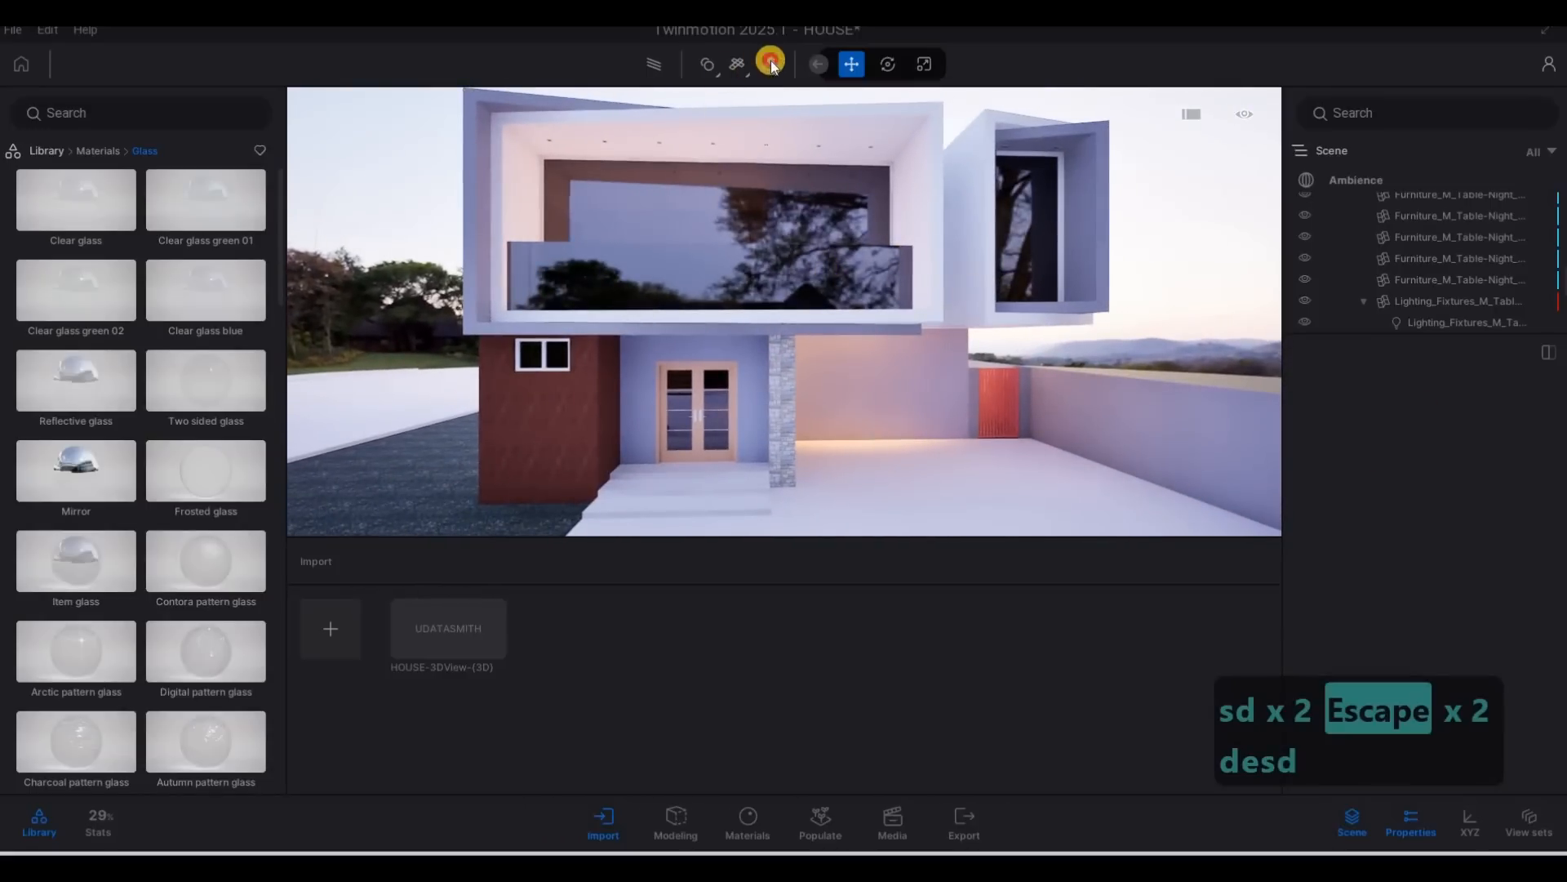
click(796, 256)
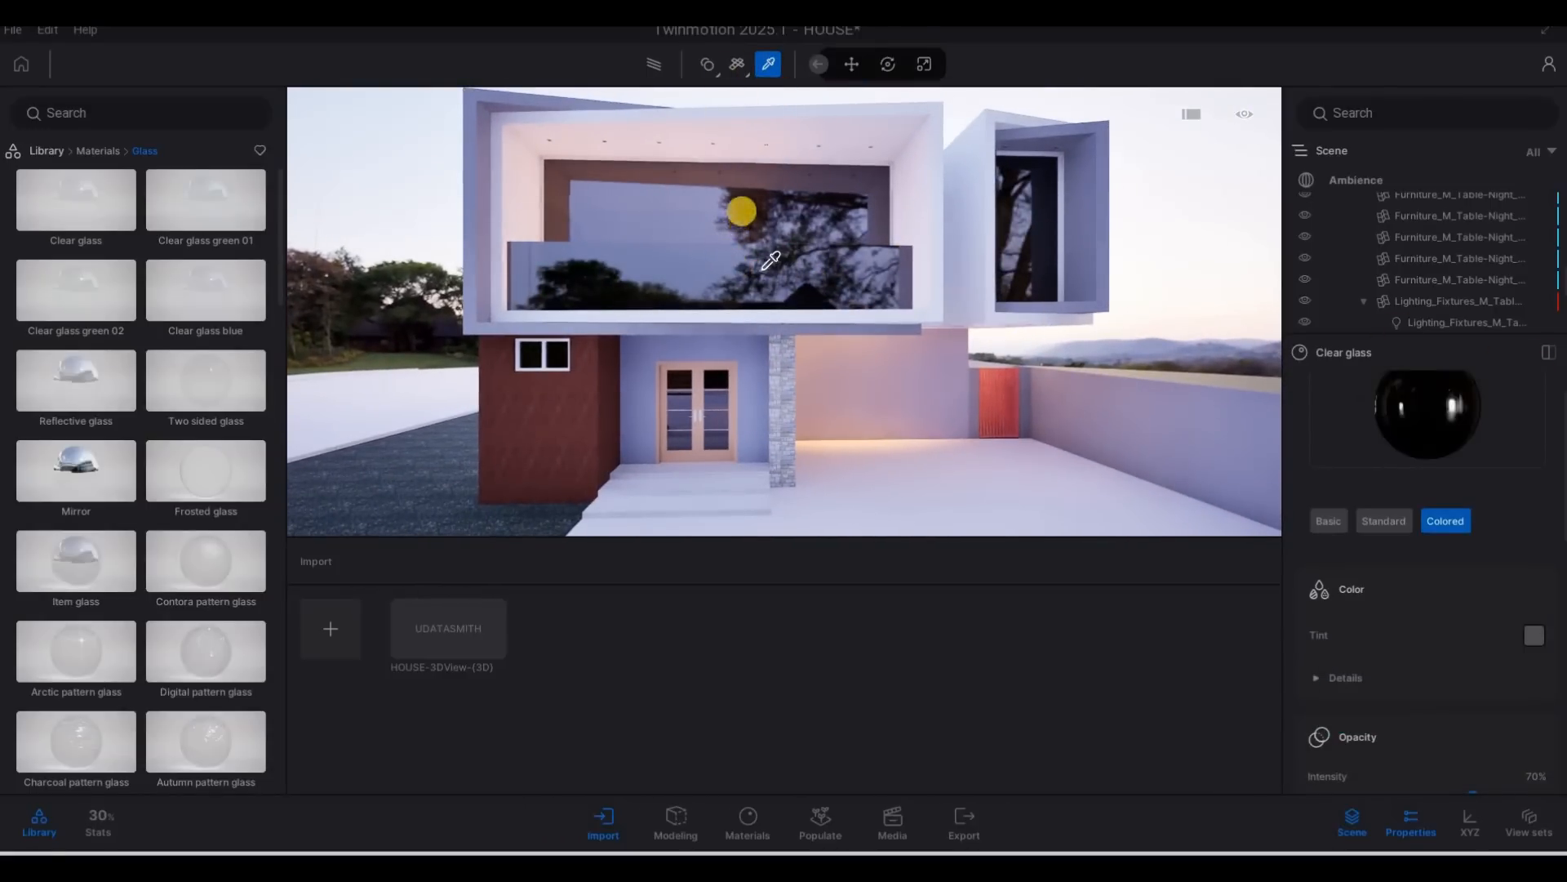
key(a)
key(w)
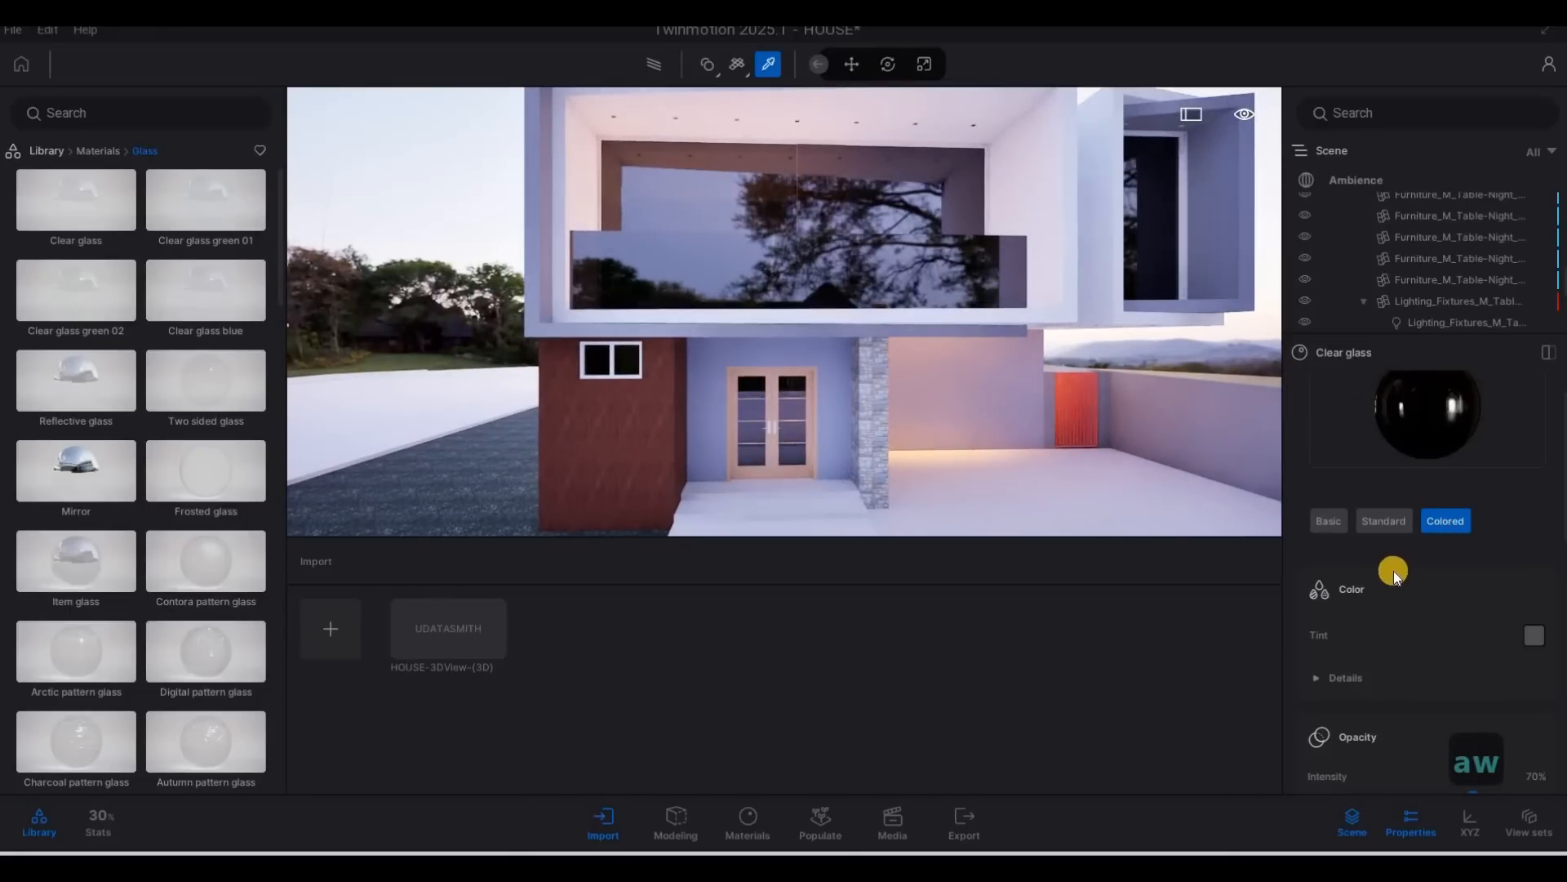
scroll(1393, 571, down, 2)
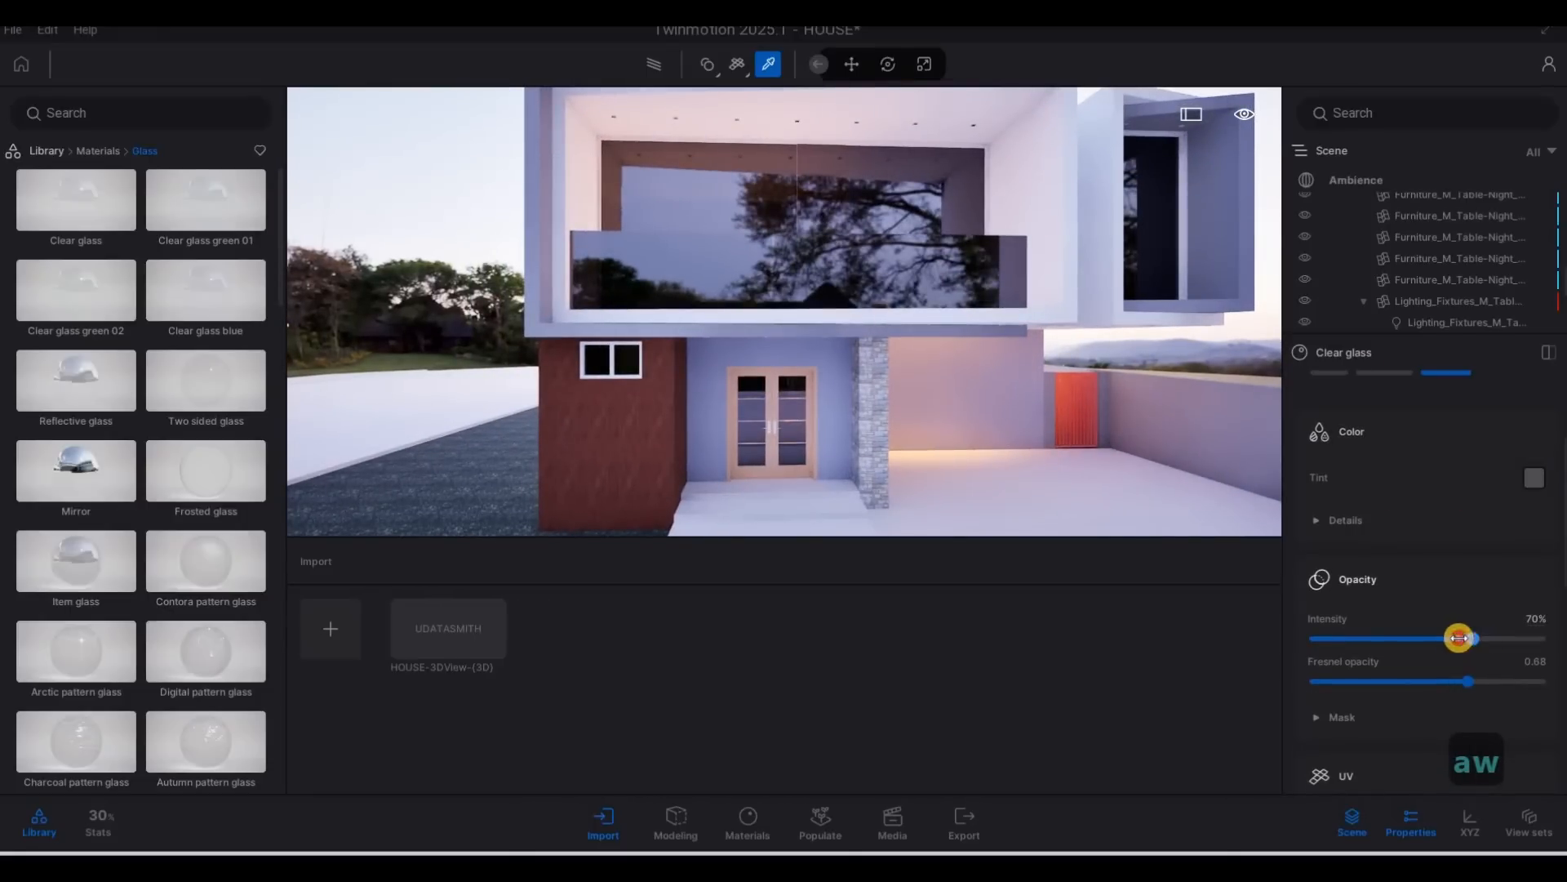
drag(1459, 638, 1437, 638)
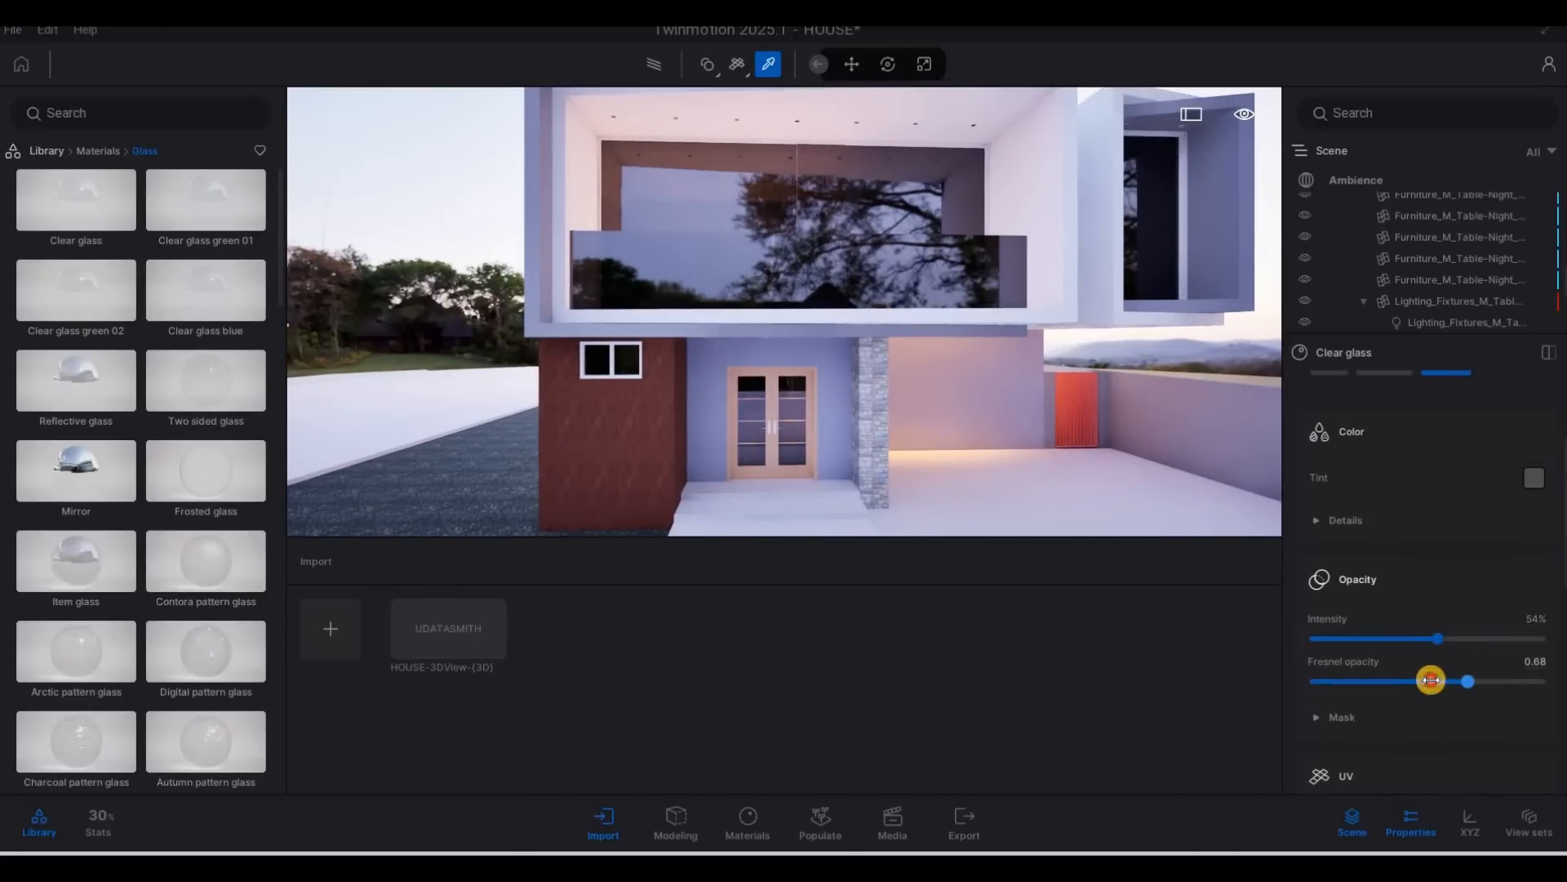
drag(1422, 636, 1374, 637)
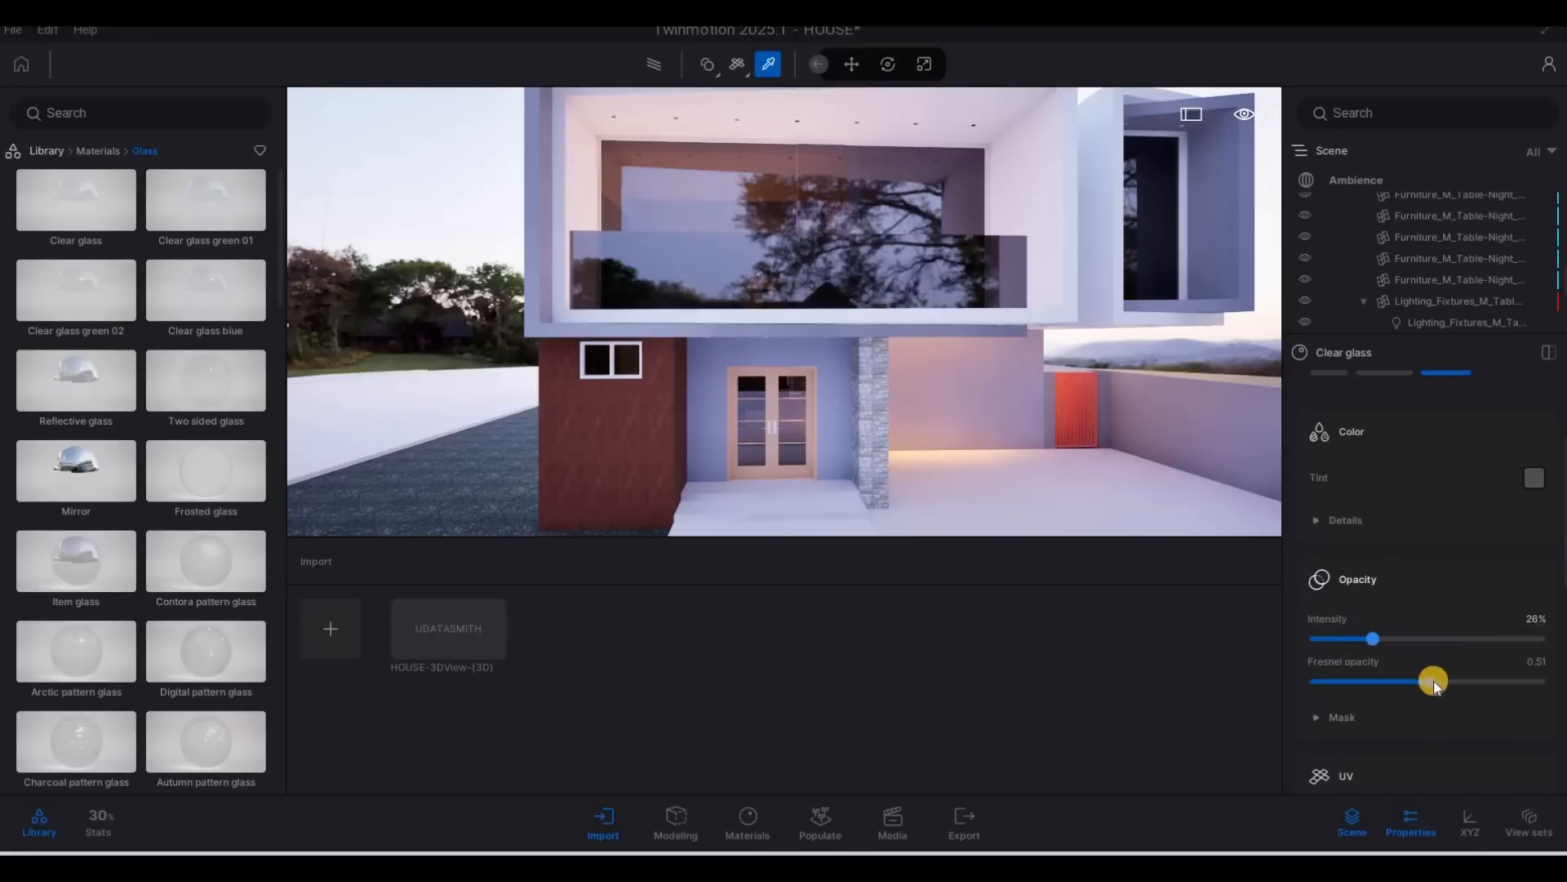
drag(1454, 678, 1473, 680)
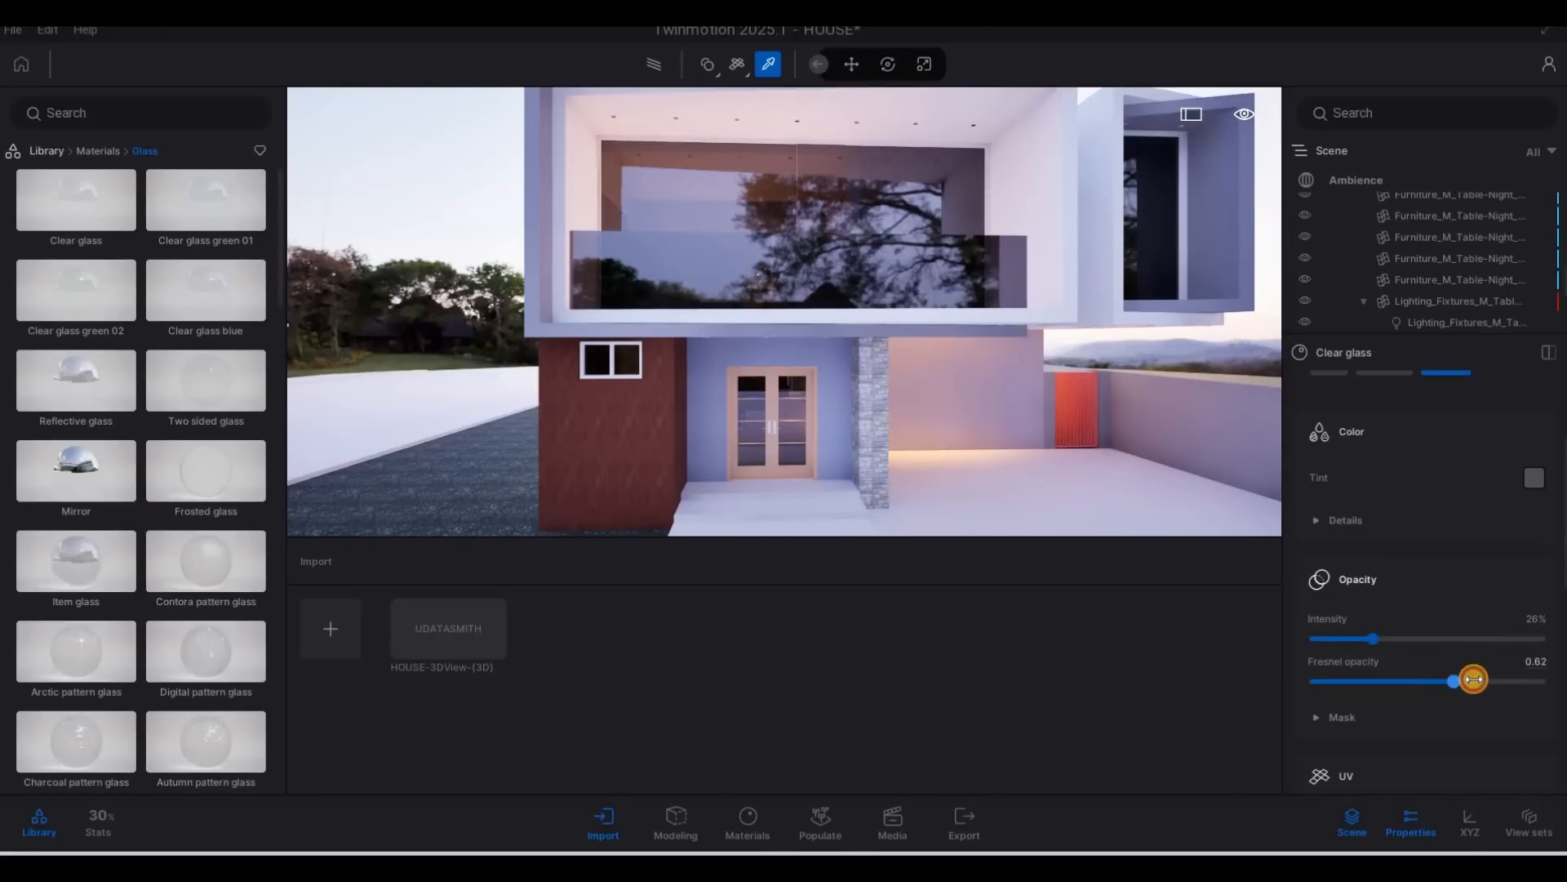
scroll(778, 224, down, 3)
Preview the house with the Path tracer, set the glass opacity intensity to 0% and leave the material picker.
click(645, 68)
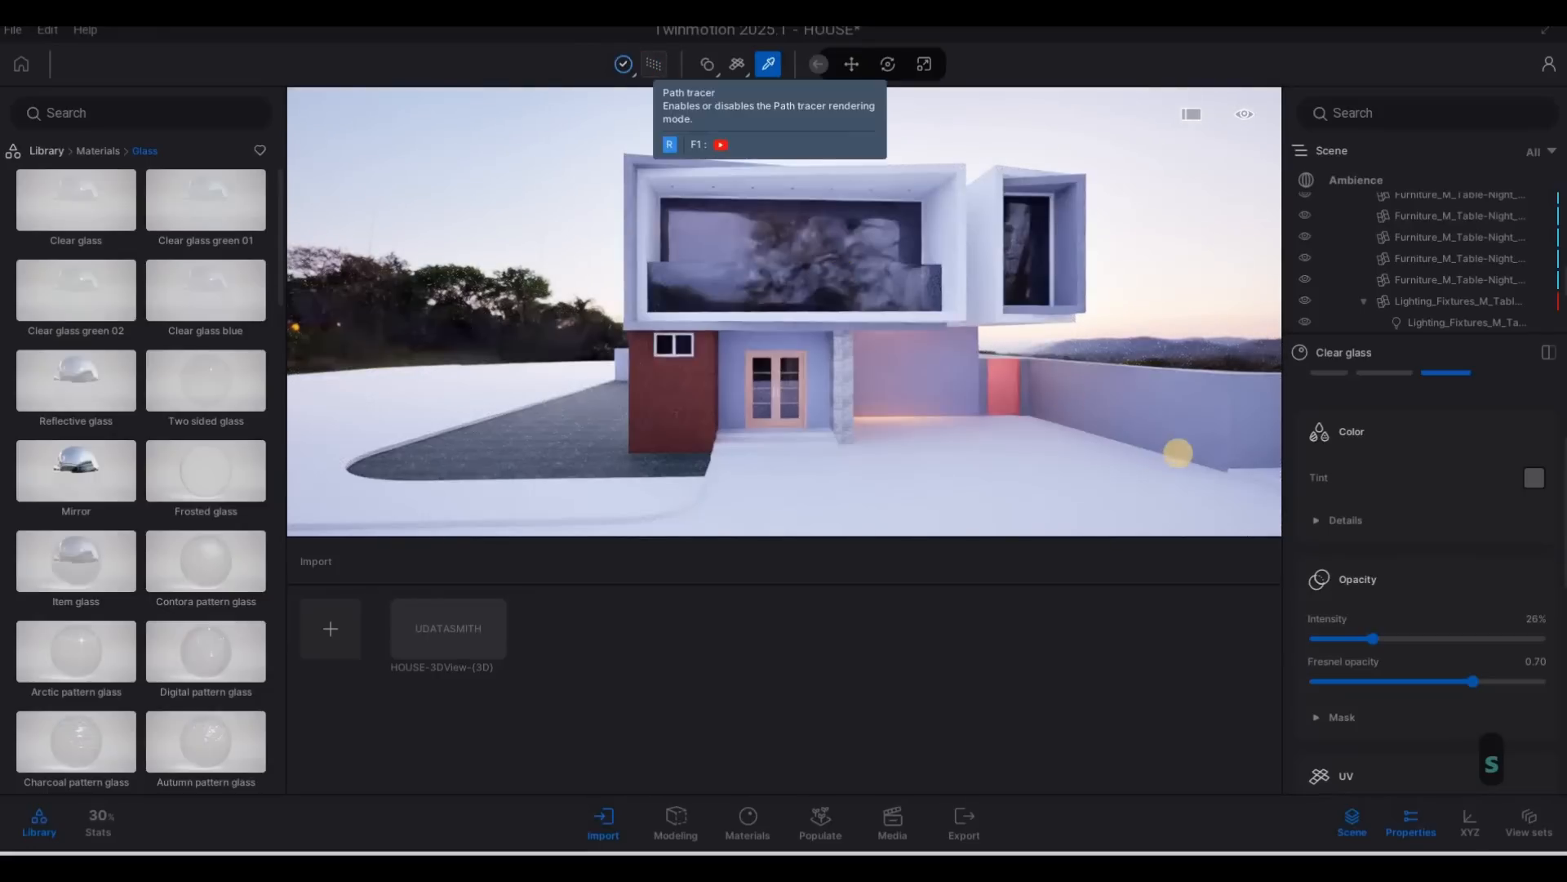
drag(1374, 639, 1359, 639)
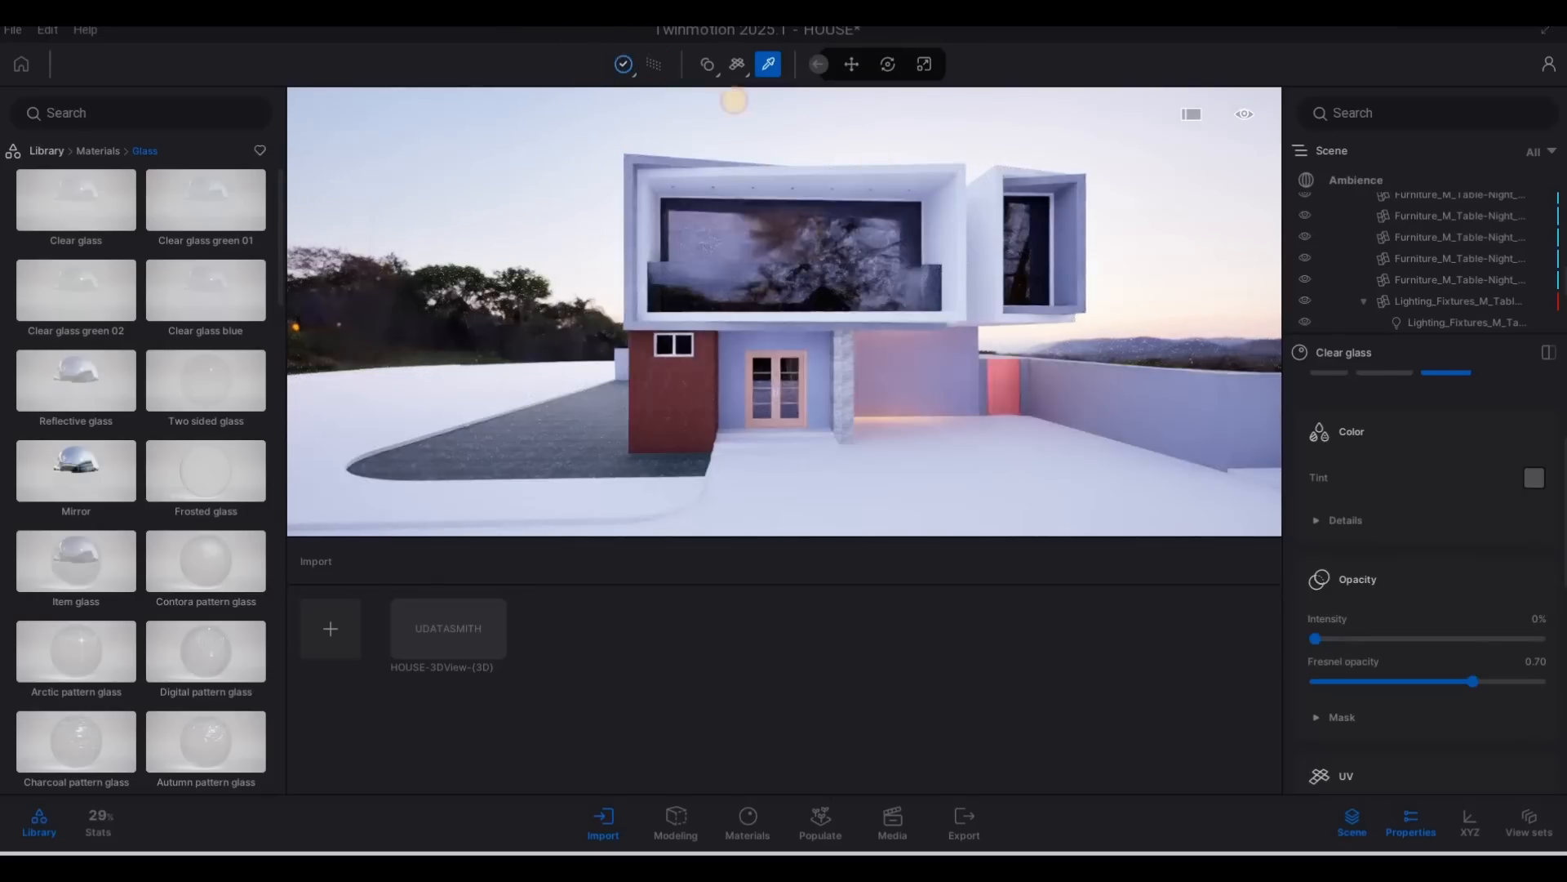
key(w)
key(q)
key(w)
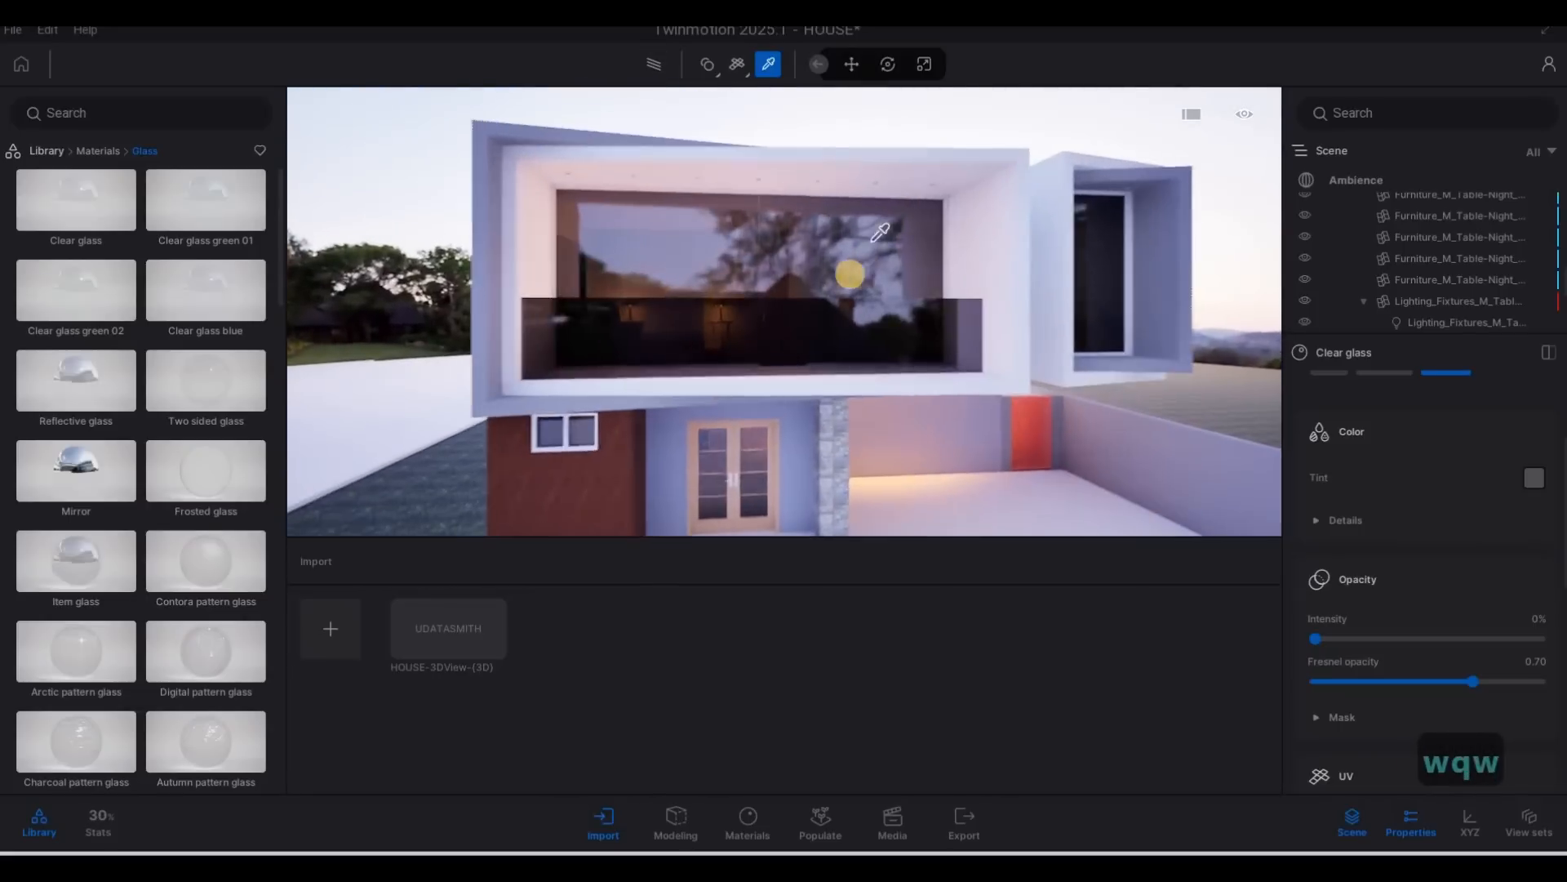
key(a)
key(Escape)
key(Escape)
key(d)
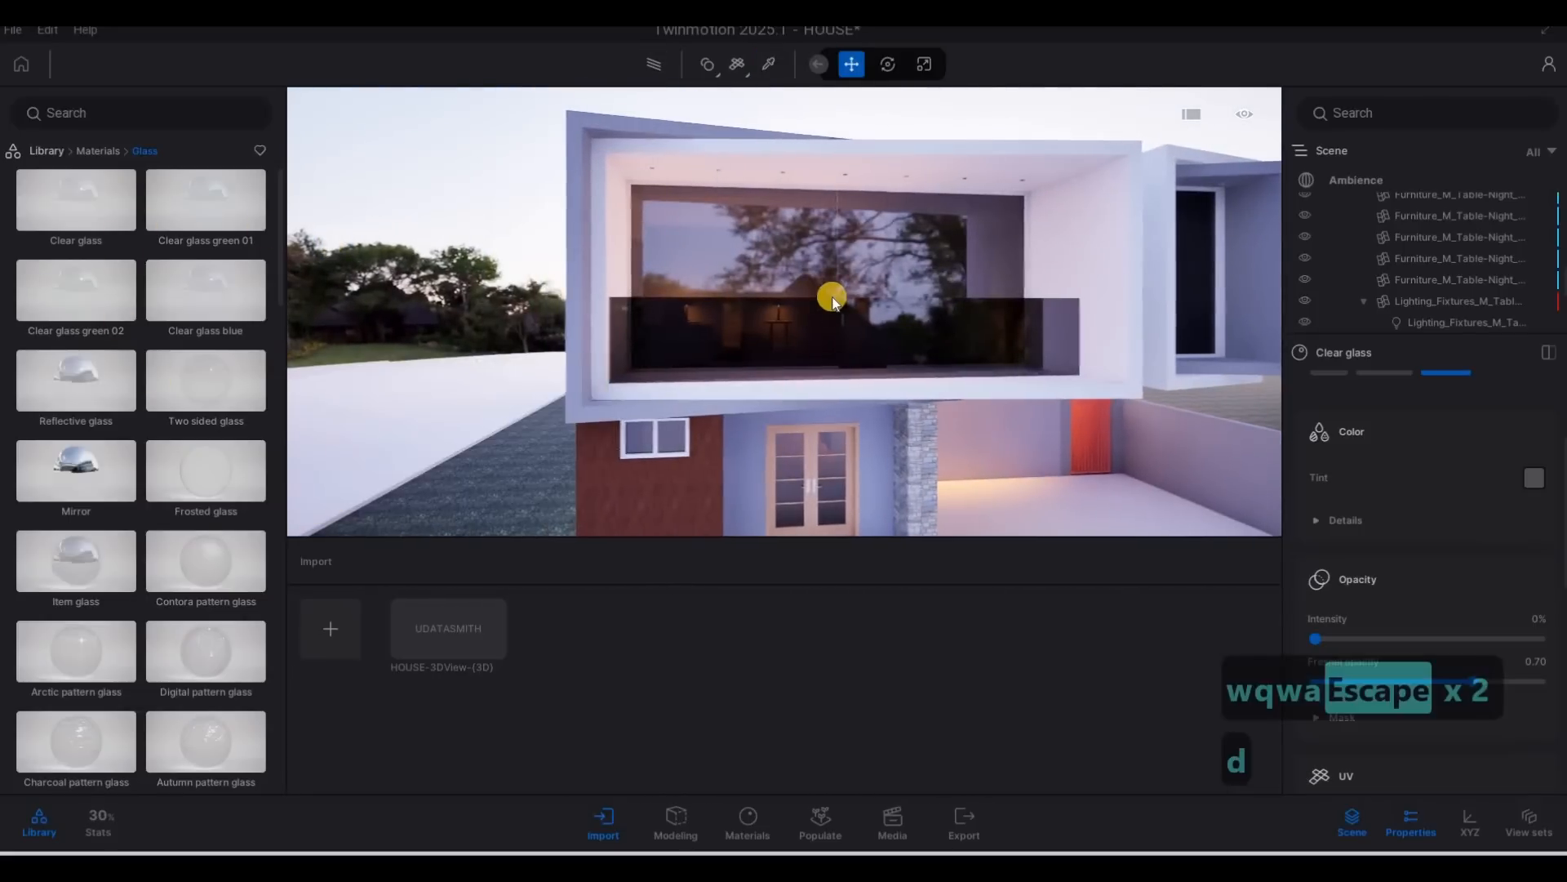
Move the camera around the front and side of the house to examine the glass, entrance and garage walls.
key(e)
key(d)
key(e)
key(a)
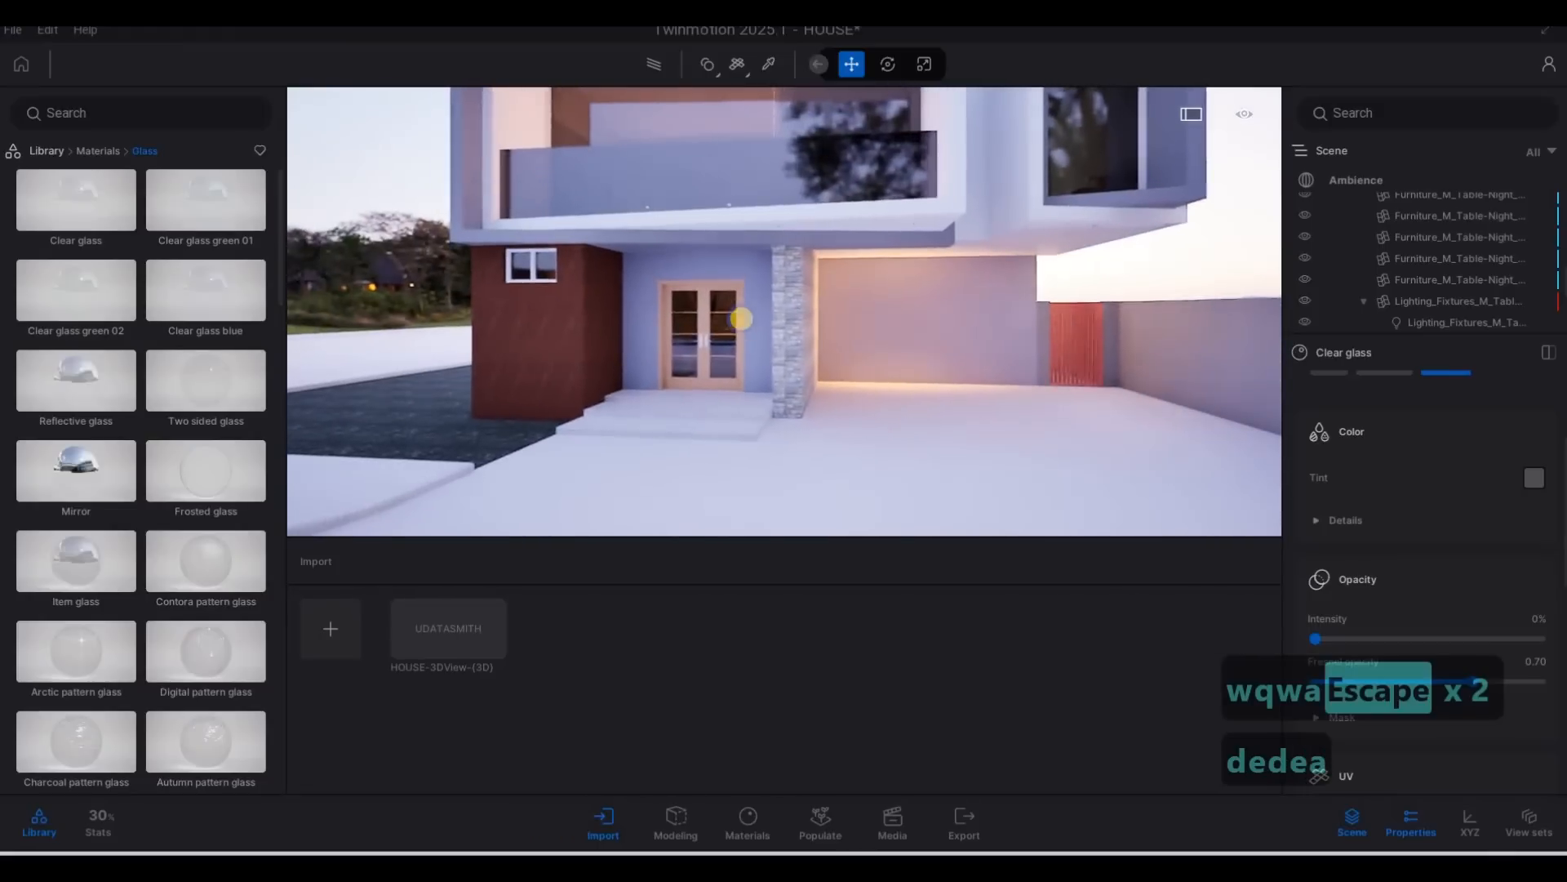
key(a)
key(w)
key(a)
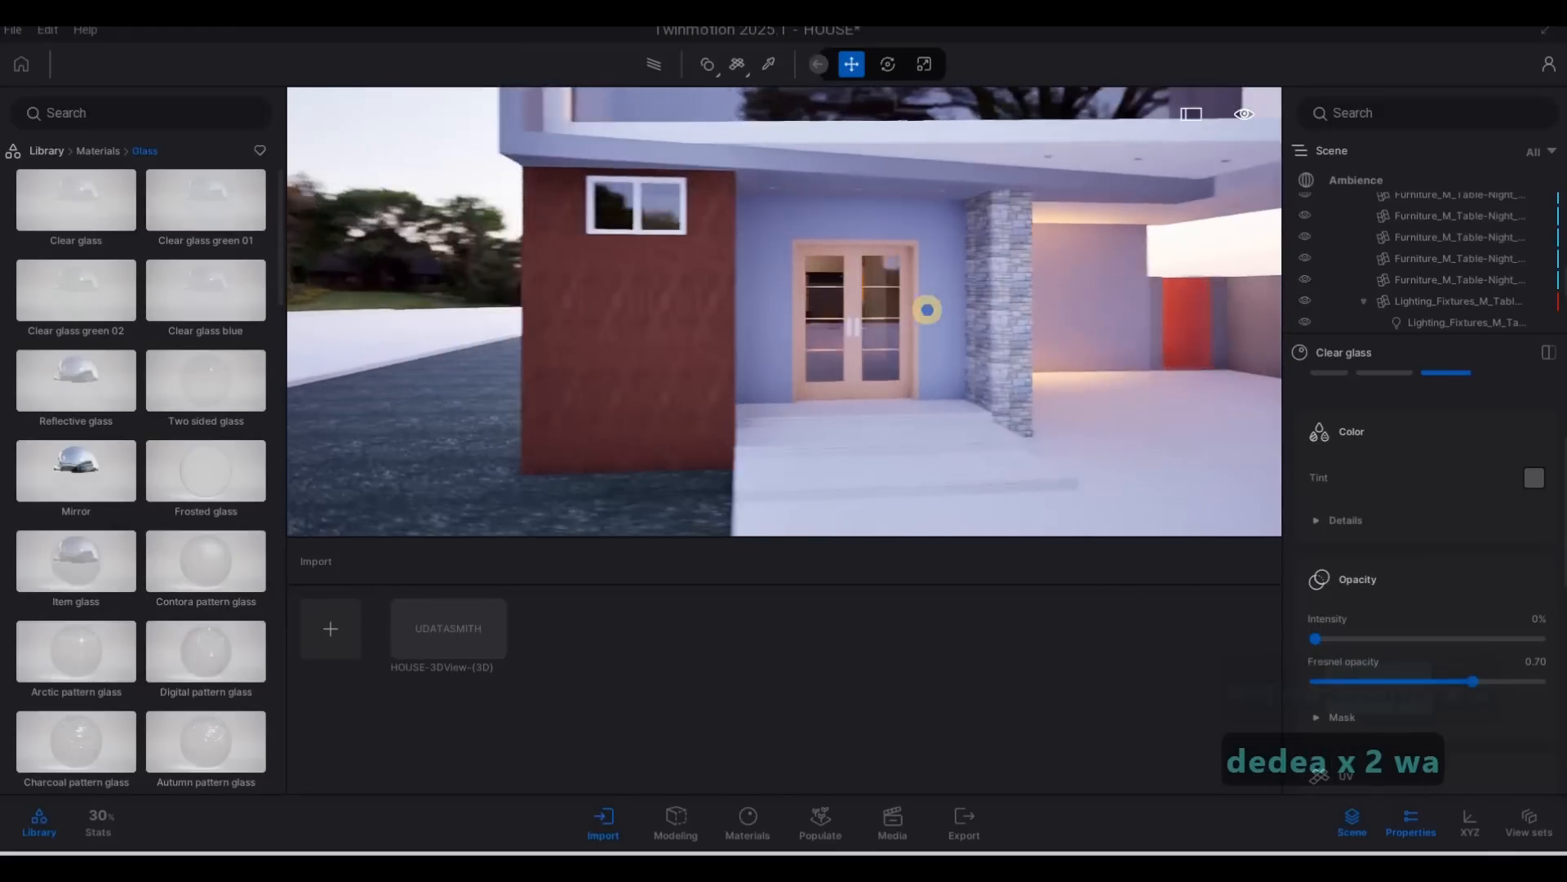
key(s)
key(q)
key(w)
key(a)
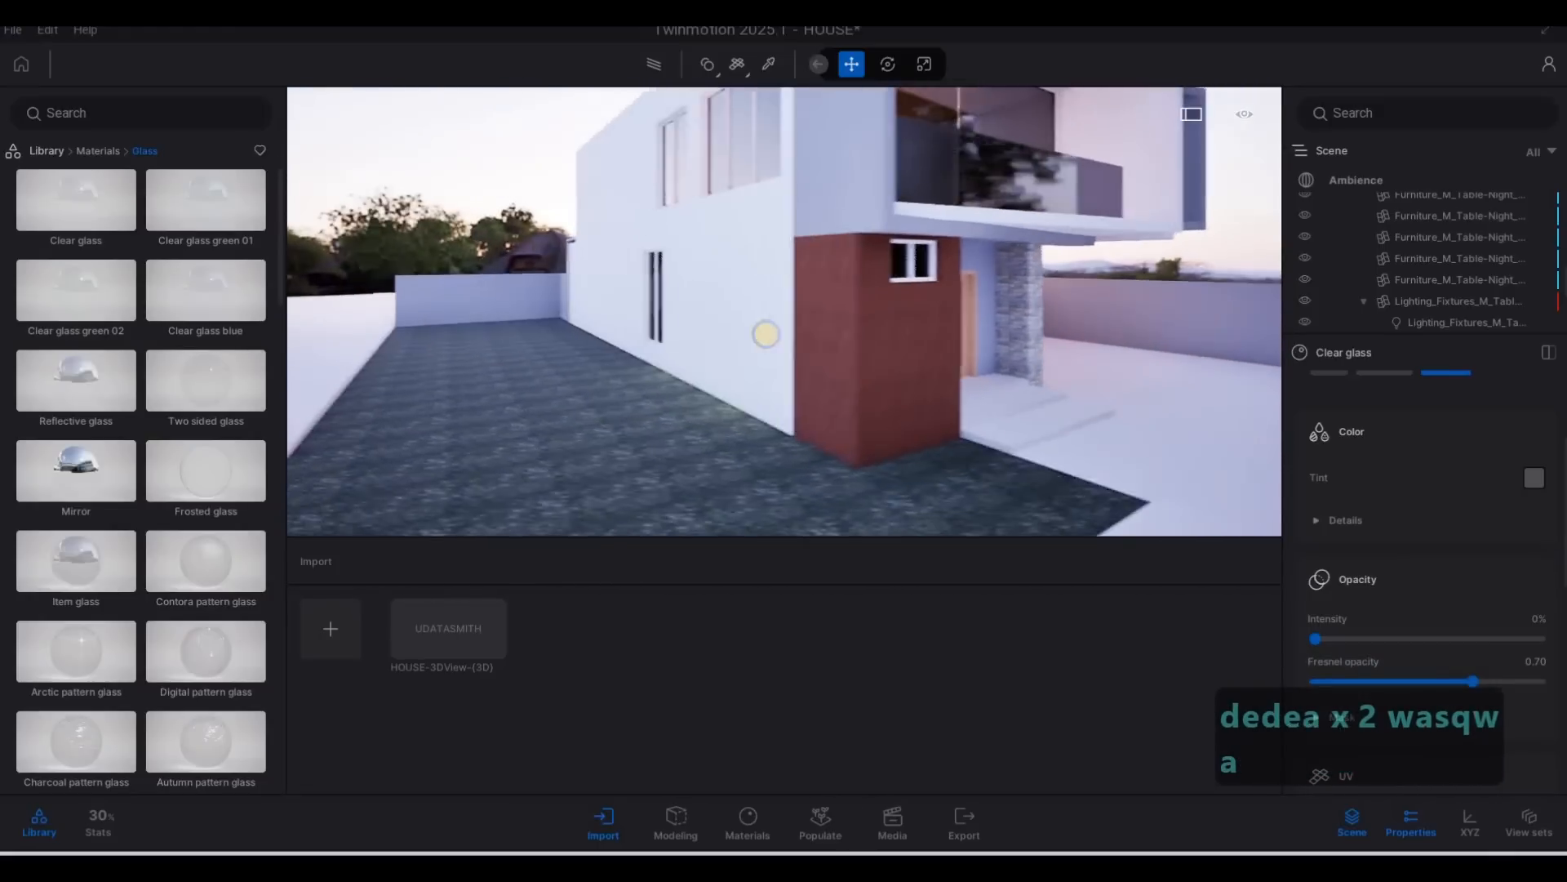
key(q)
key(w)
key(d)
key(d)
key(d)
key(d)
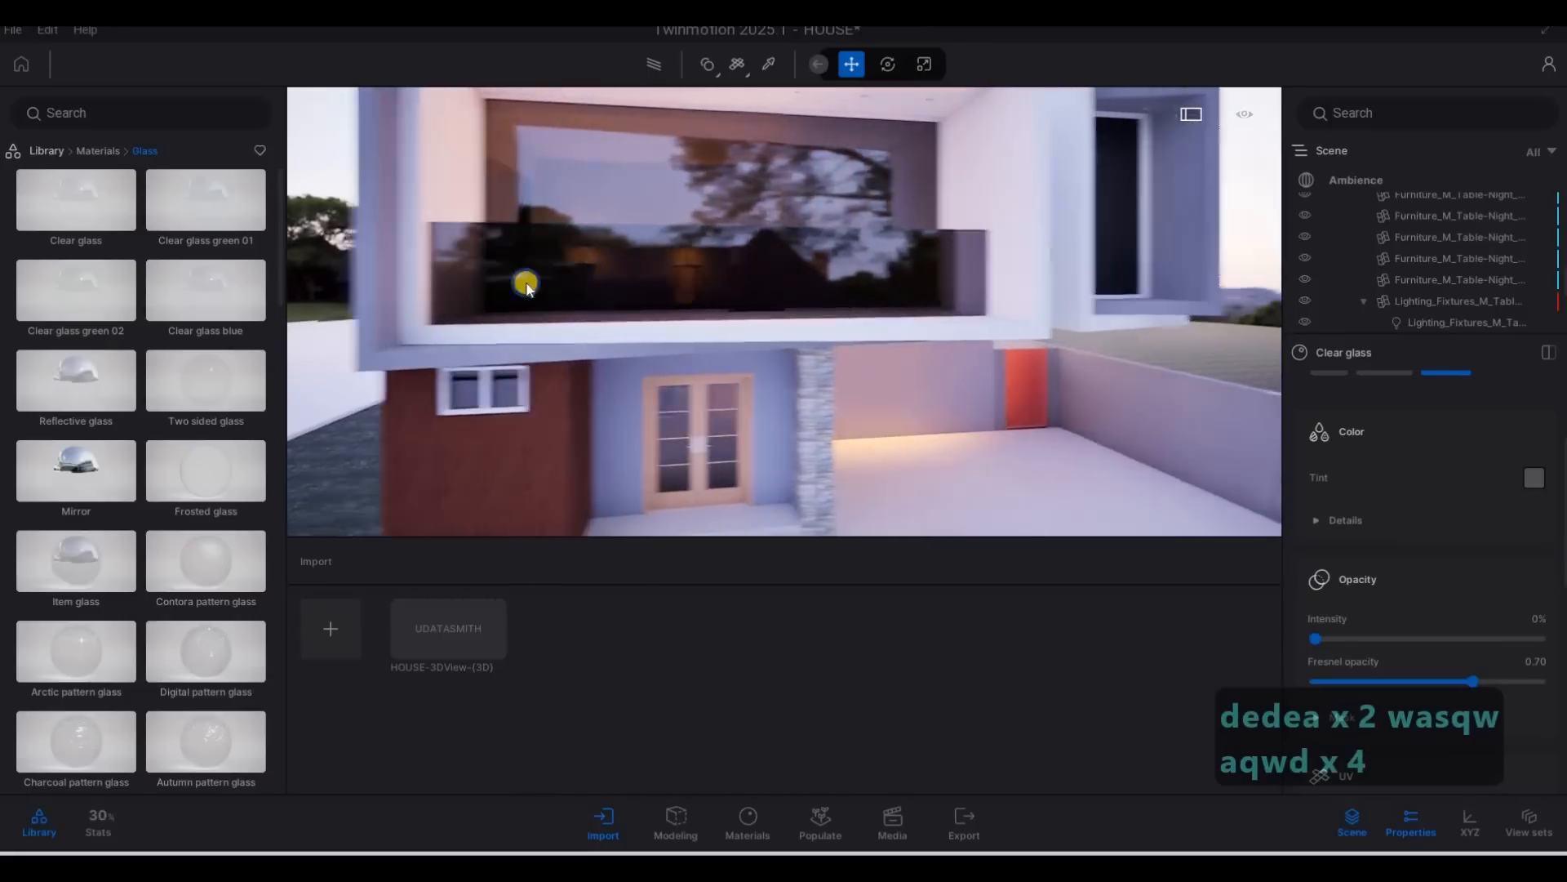
key(e)
Apply the Stacked stone 05 material to the wall between the entrance and the garage.
click(96, 151)
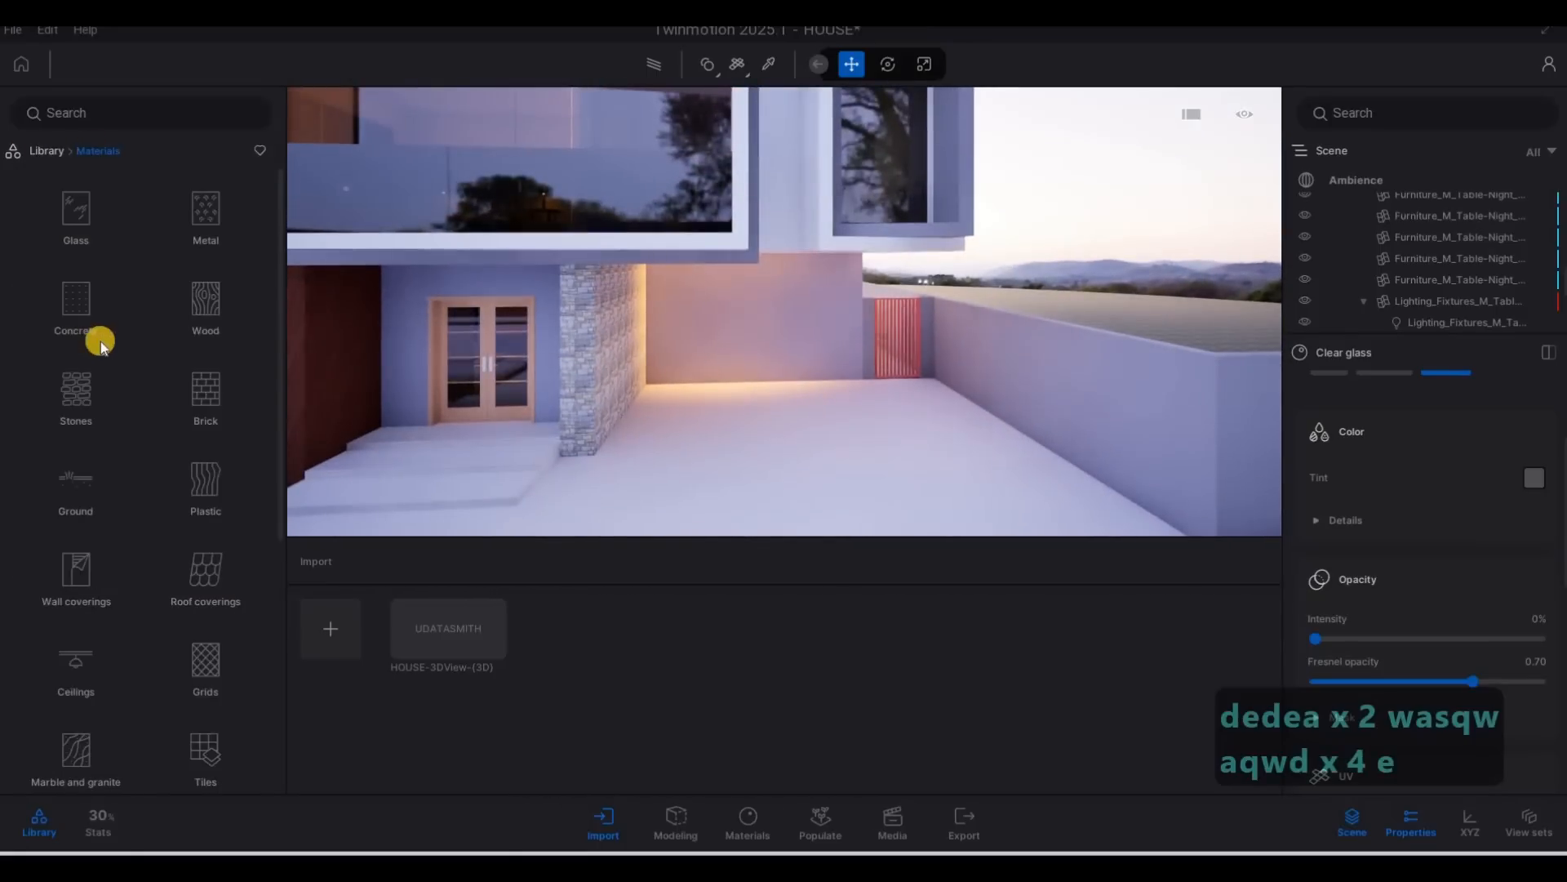
scroll(99, 342, down, 1)
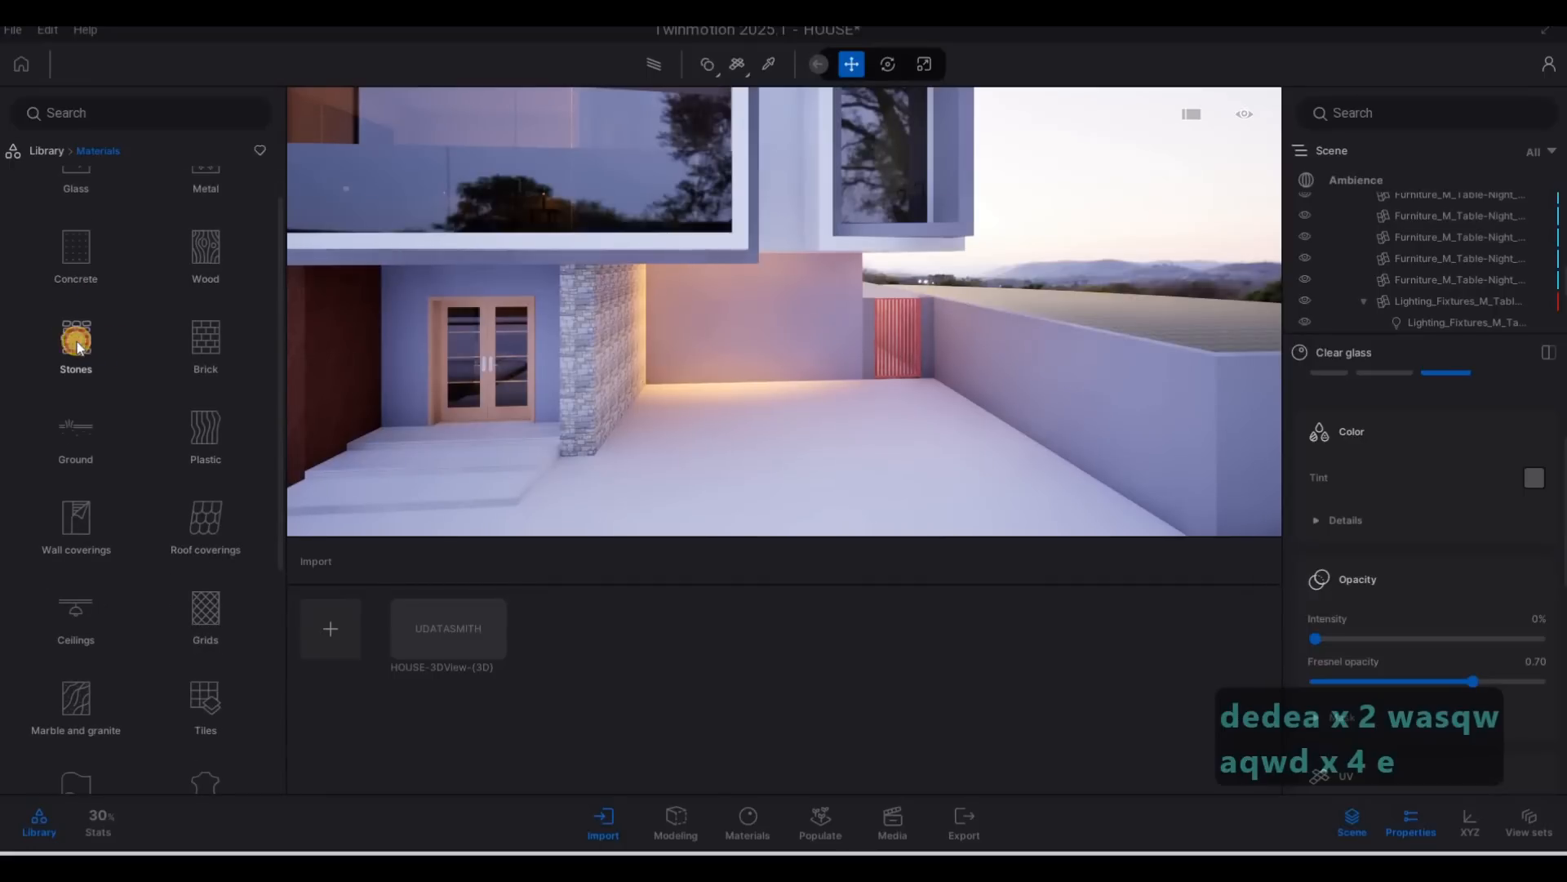
click(78, 342)
scroll(234, 381, down, 1)
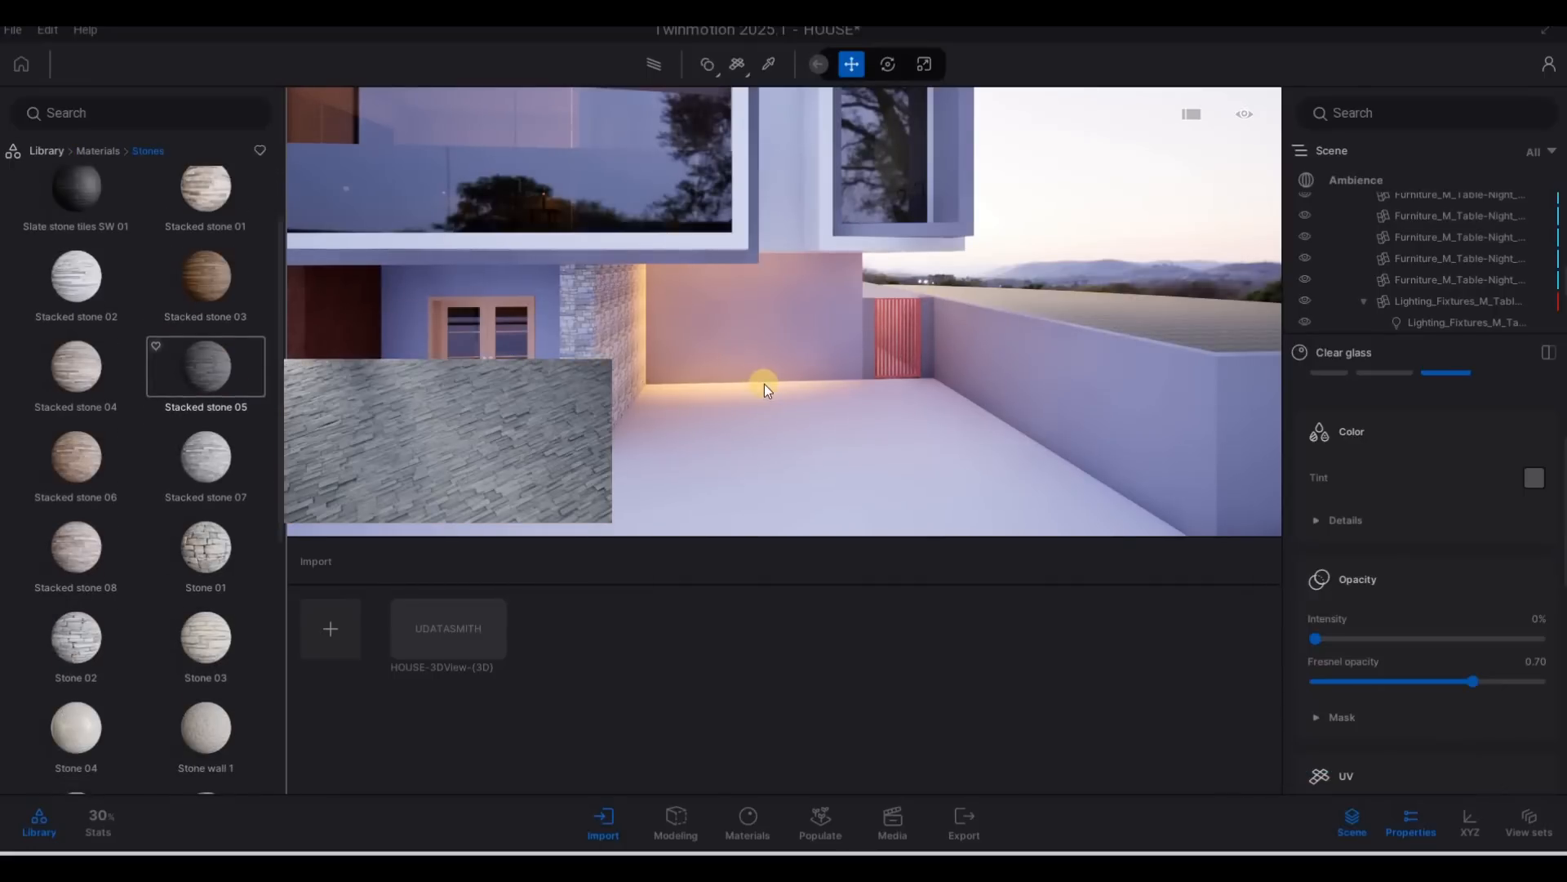
key(a)
key(w)
key(e)
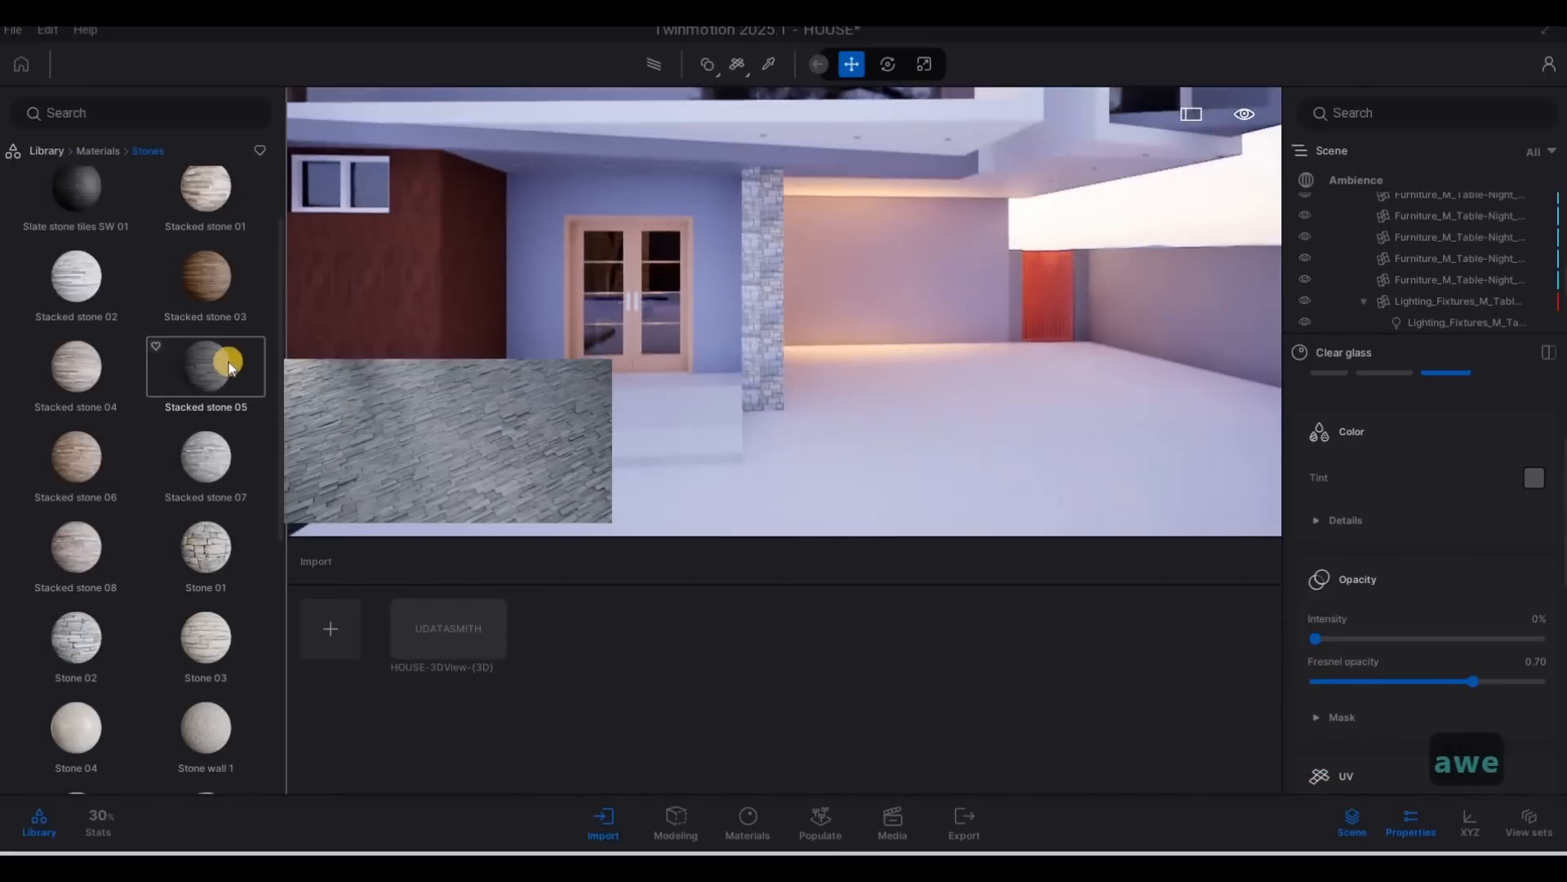
key(d)
key(a)
key(s)
drag(233, 367, 794, 330)
Set the texture scale of the stone on the entrance wall to 5.47.
key(d)
key(w)
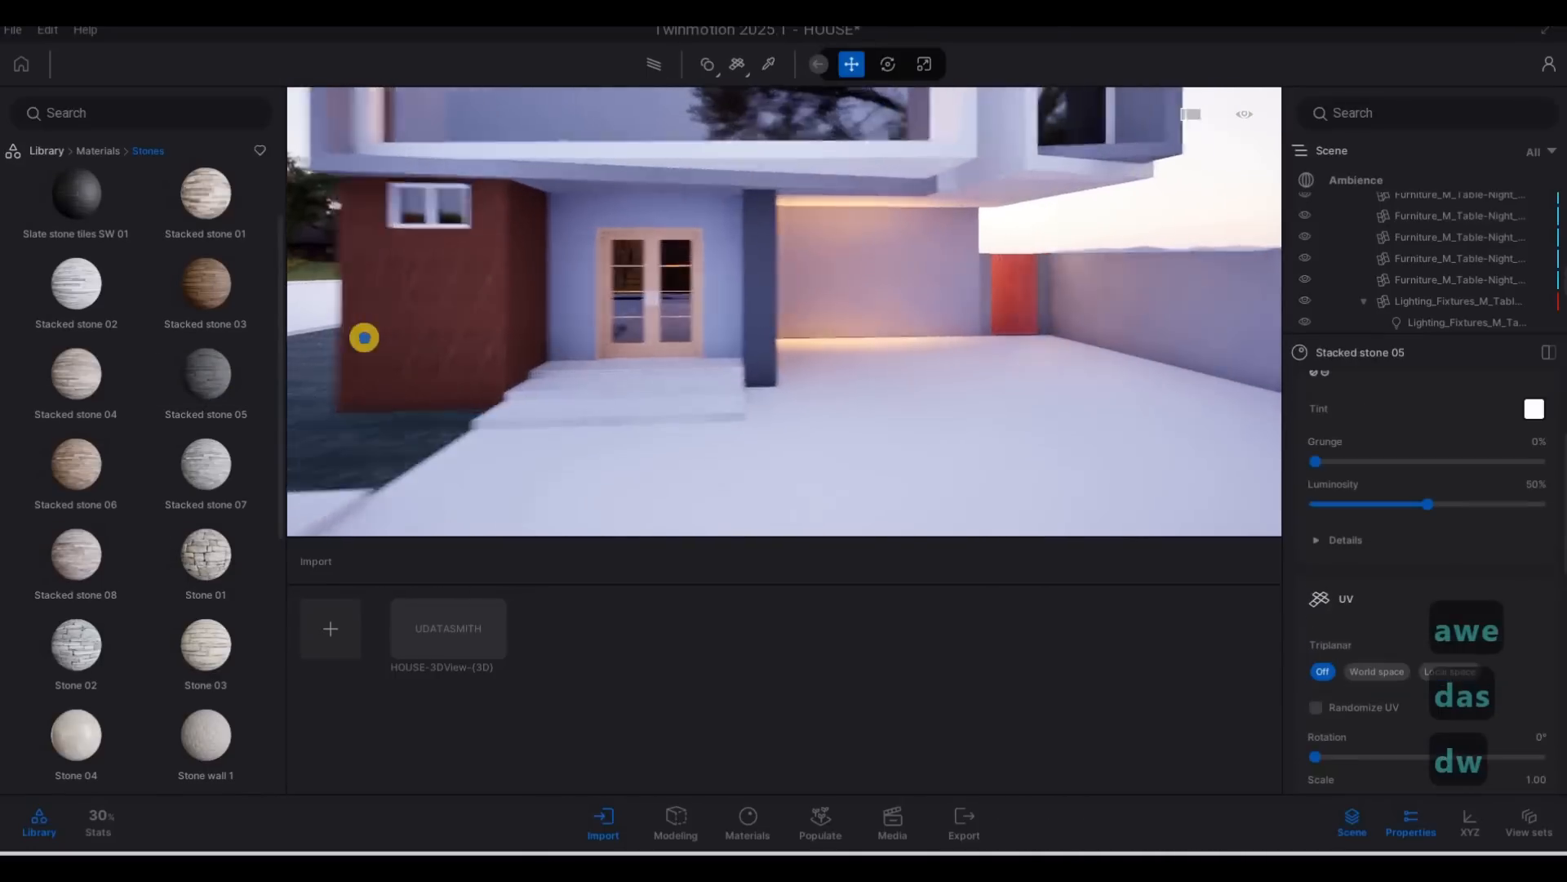
key(d)
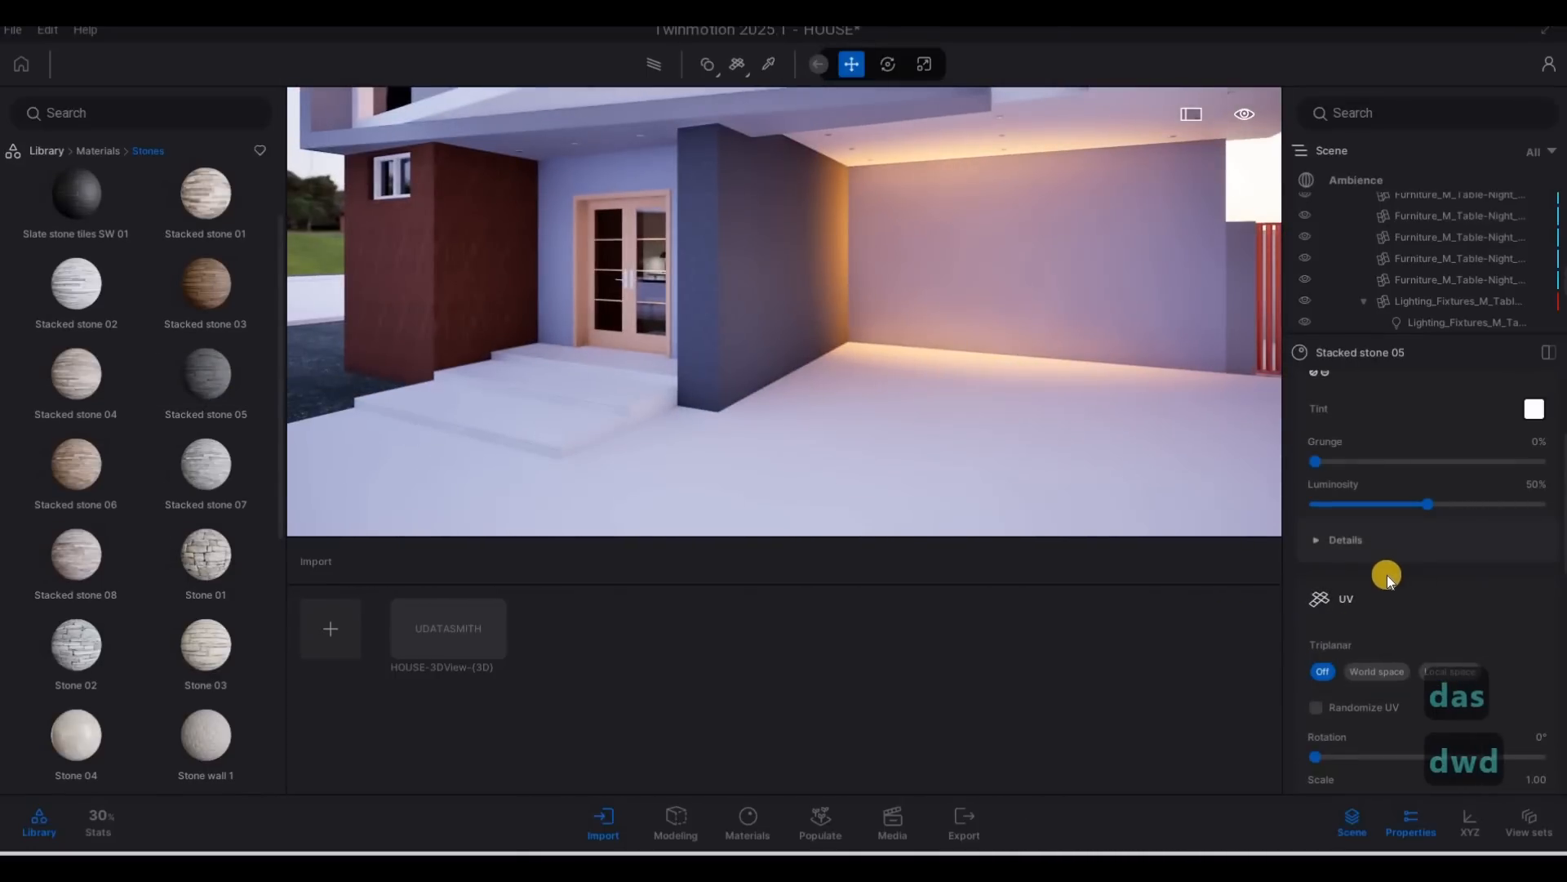
scroll(1405, 579, down, 5)
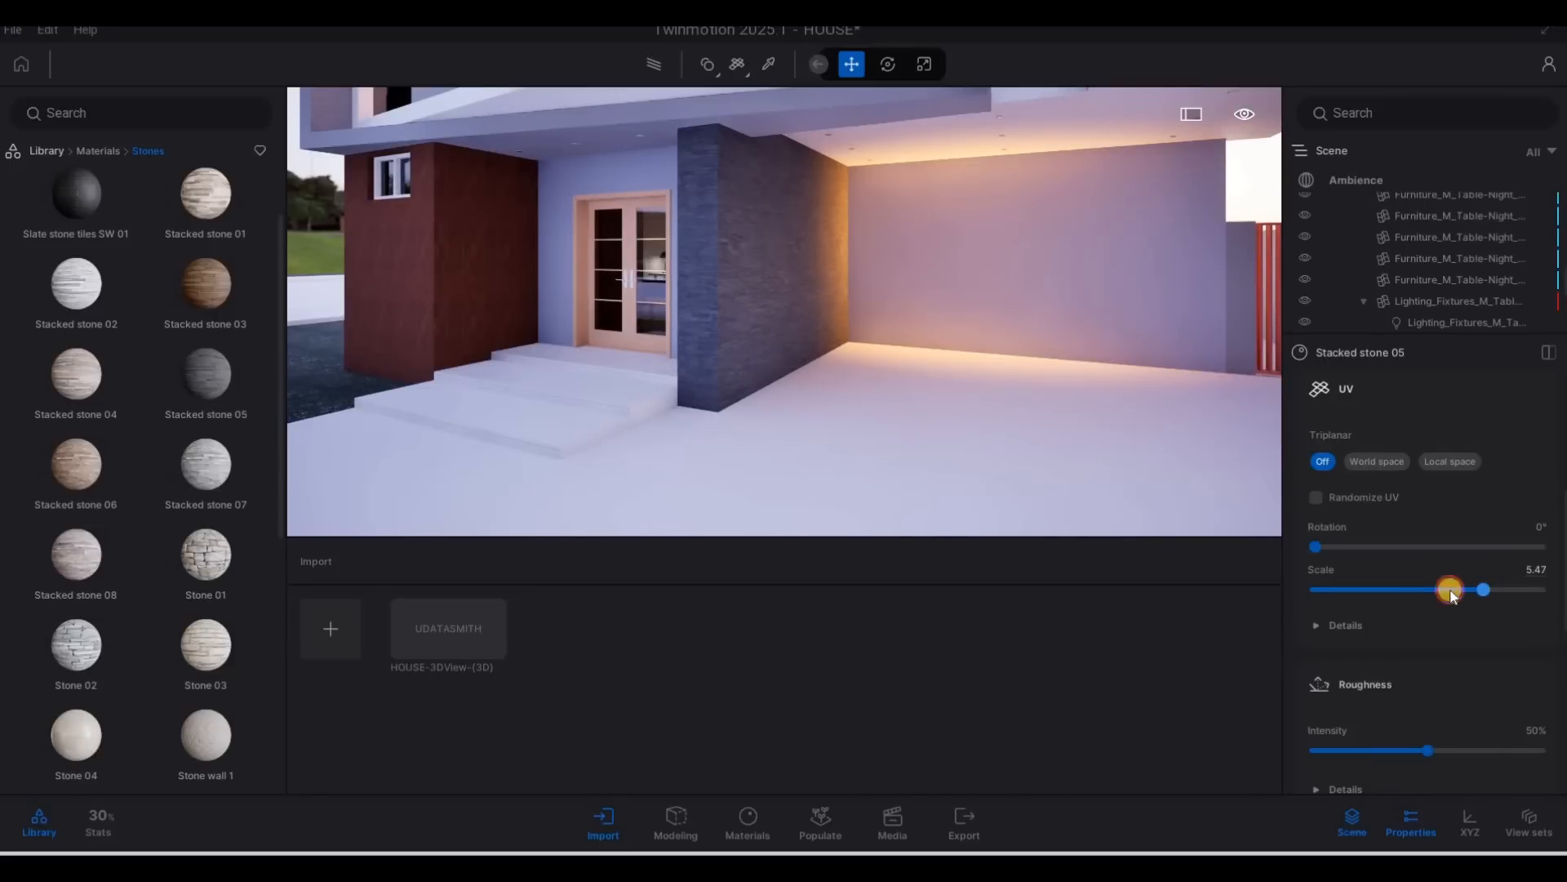
Apply the Ipe A wood material to the red wall block beside the front entrance.
key(a)
key(w)
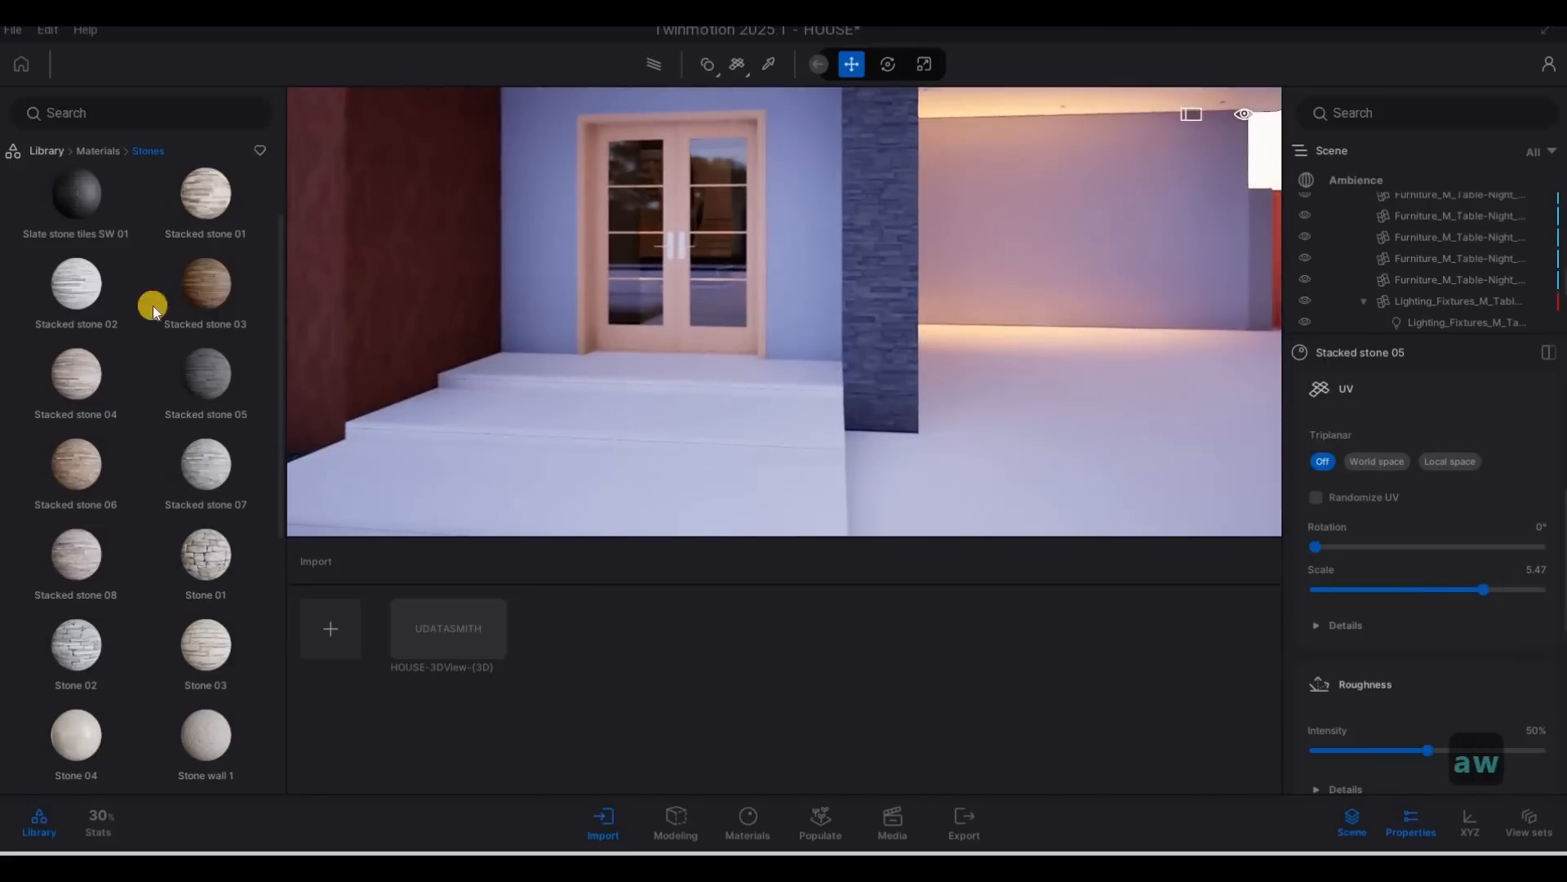
scroll(164, 385, down, 2)
key(a)
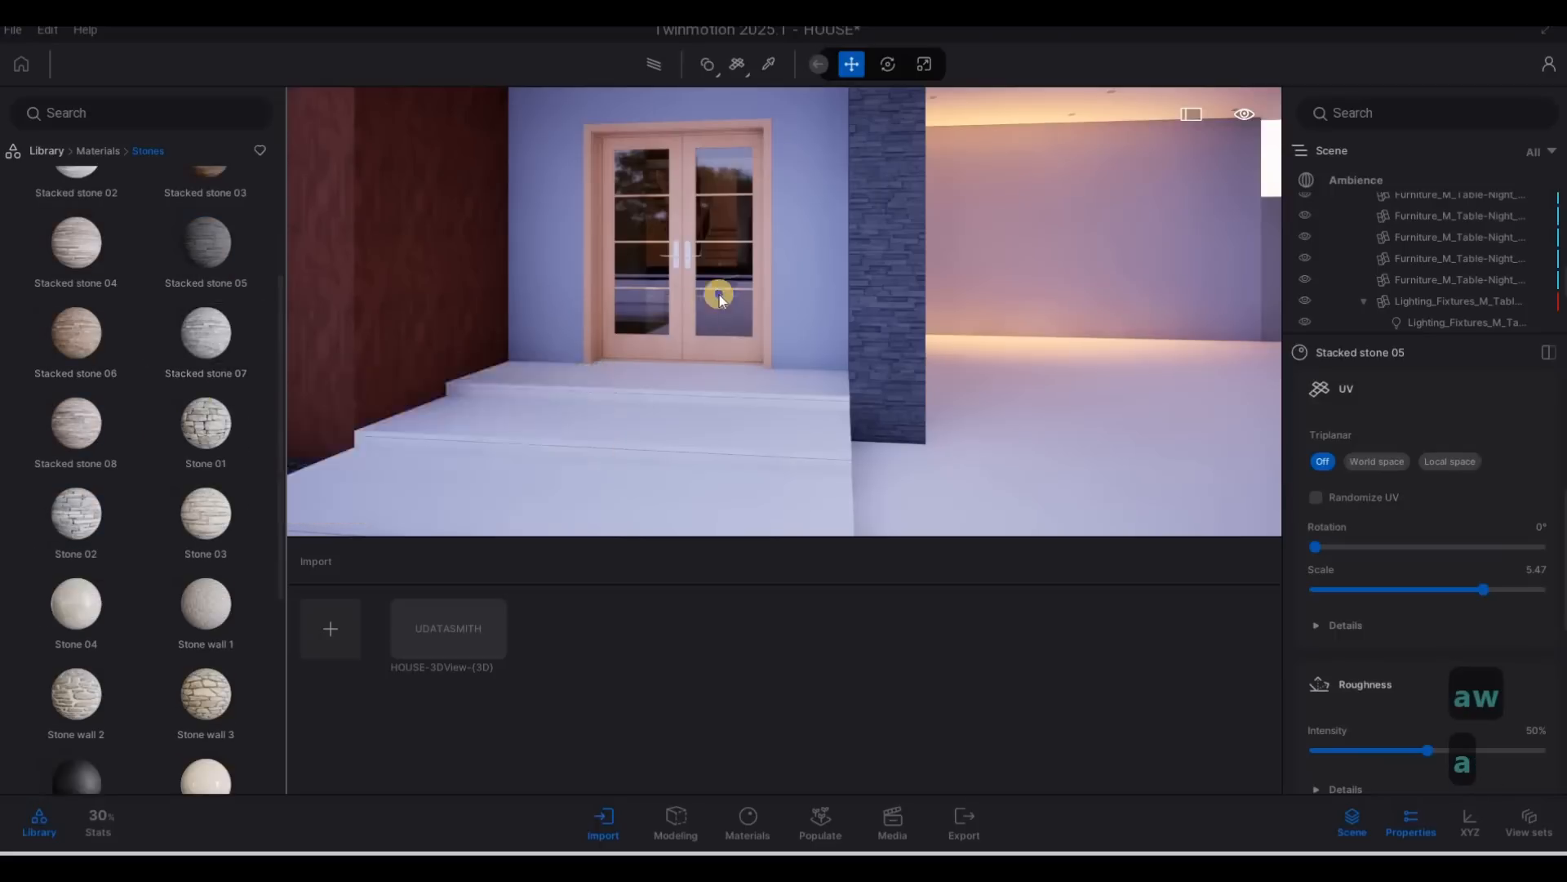
right_drag(720, 296, 755, 296)
key(s)
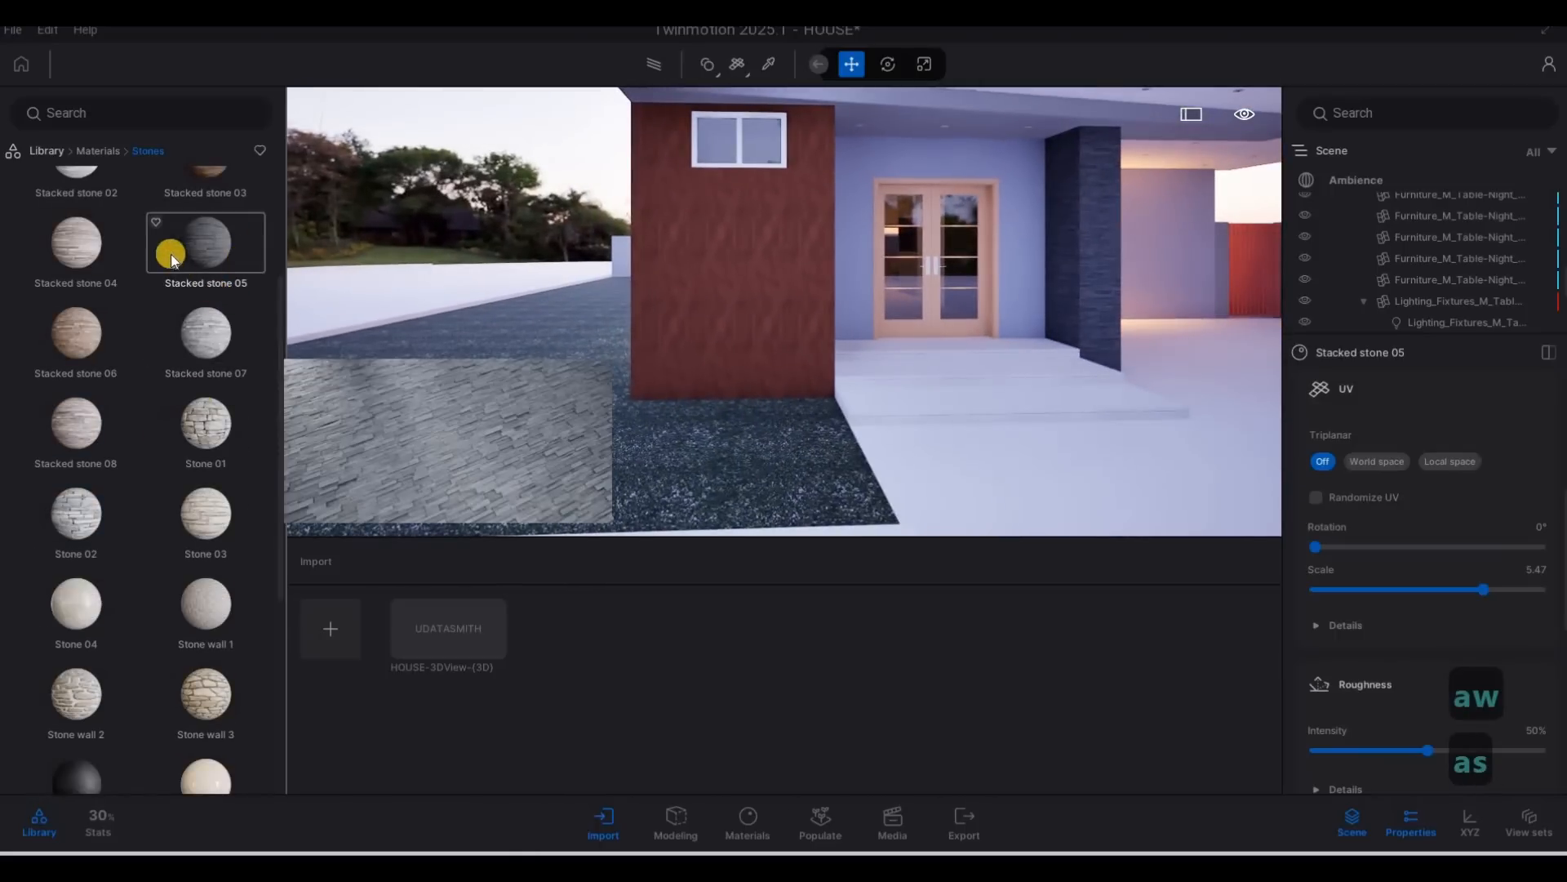
scroll(209, 249, up, 1)
click(17, 150)
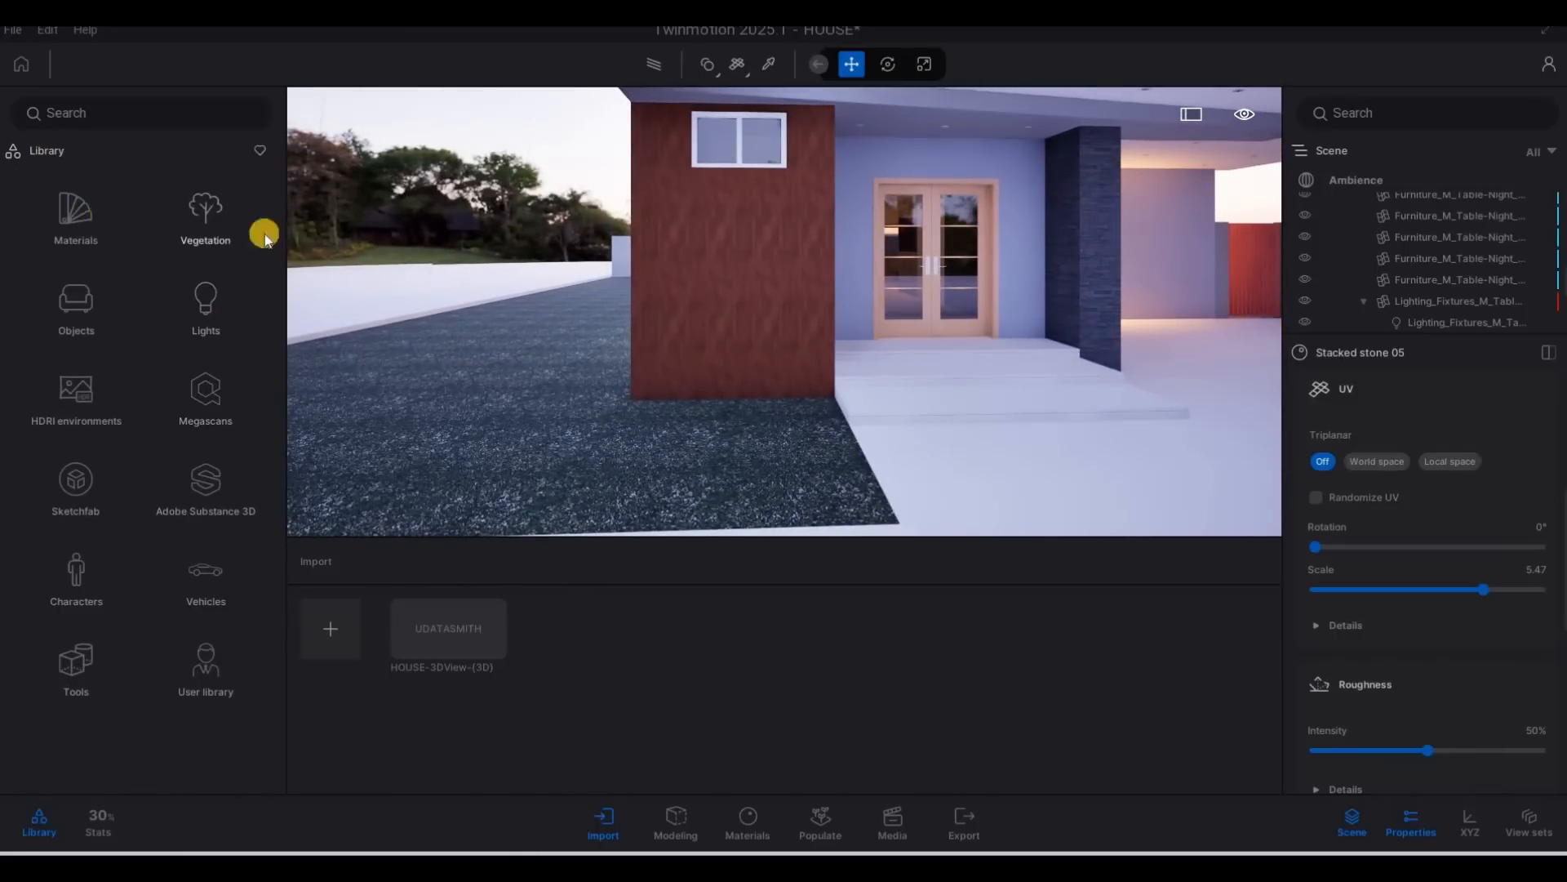
click(76, 217)
click(232, 272)
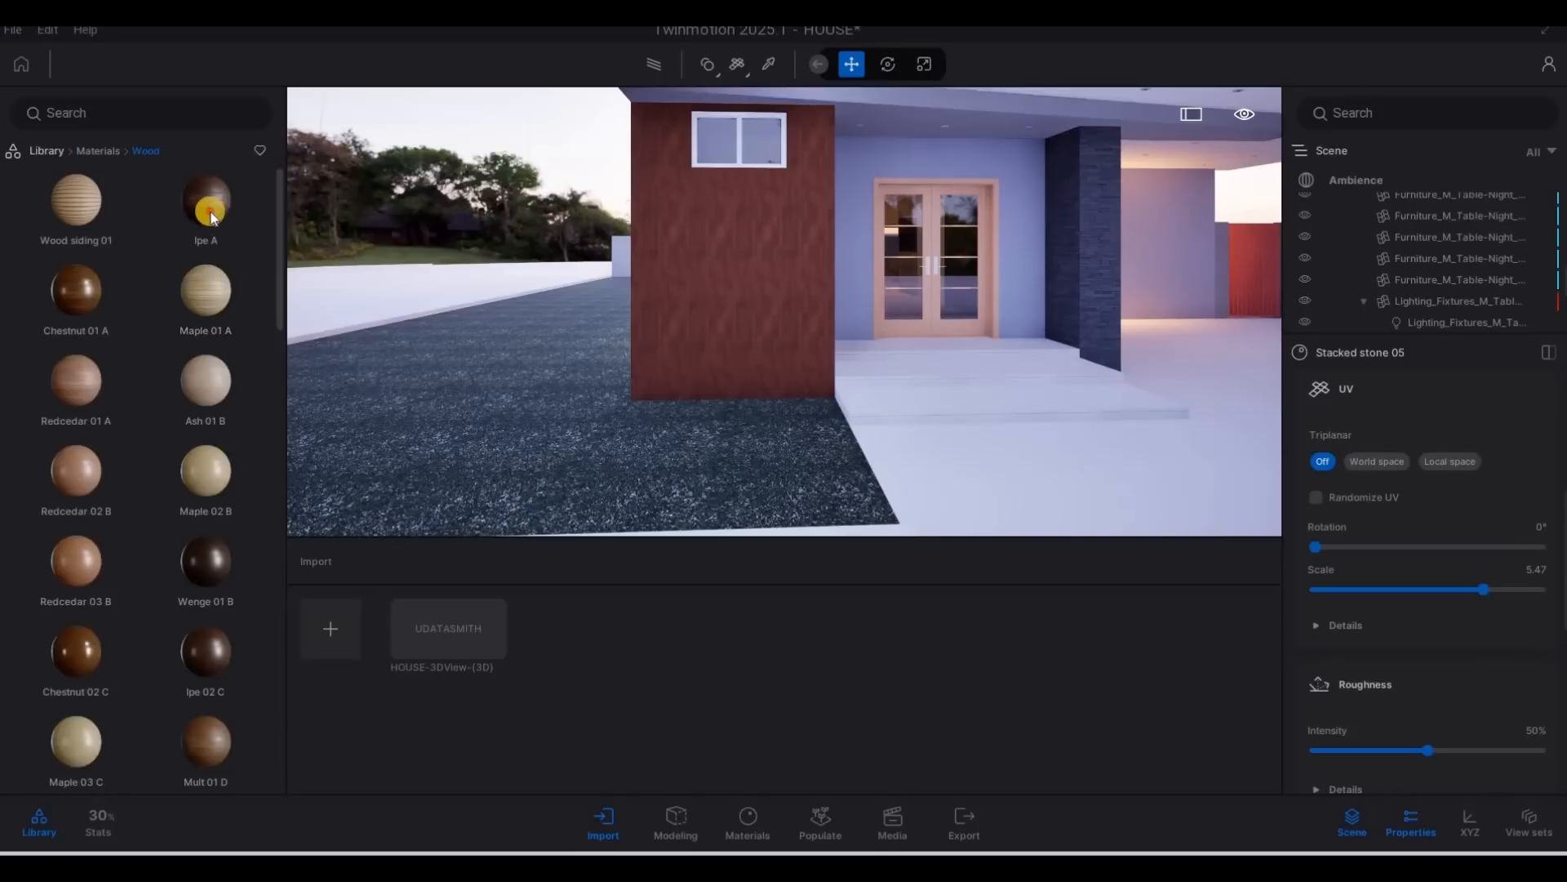
drag(206, 200, 724, 287)
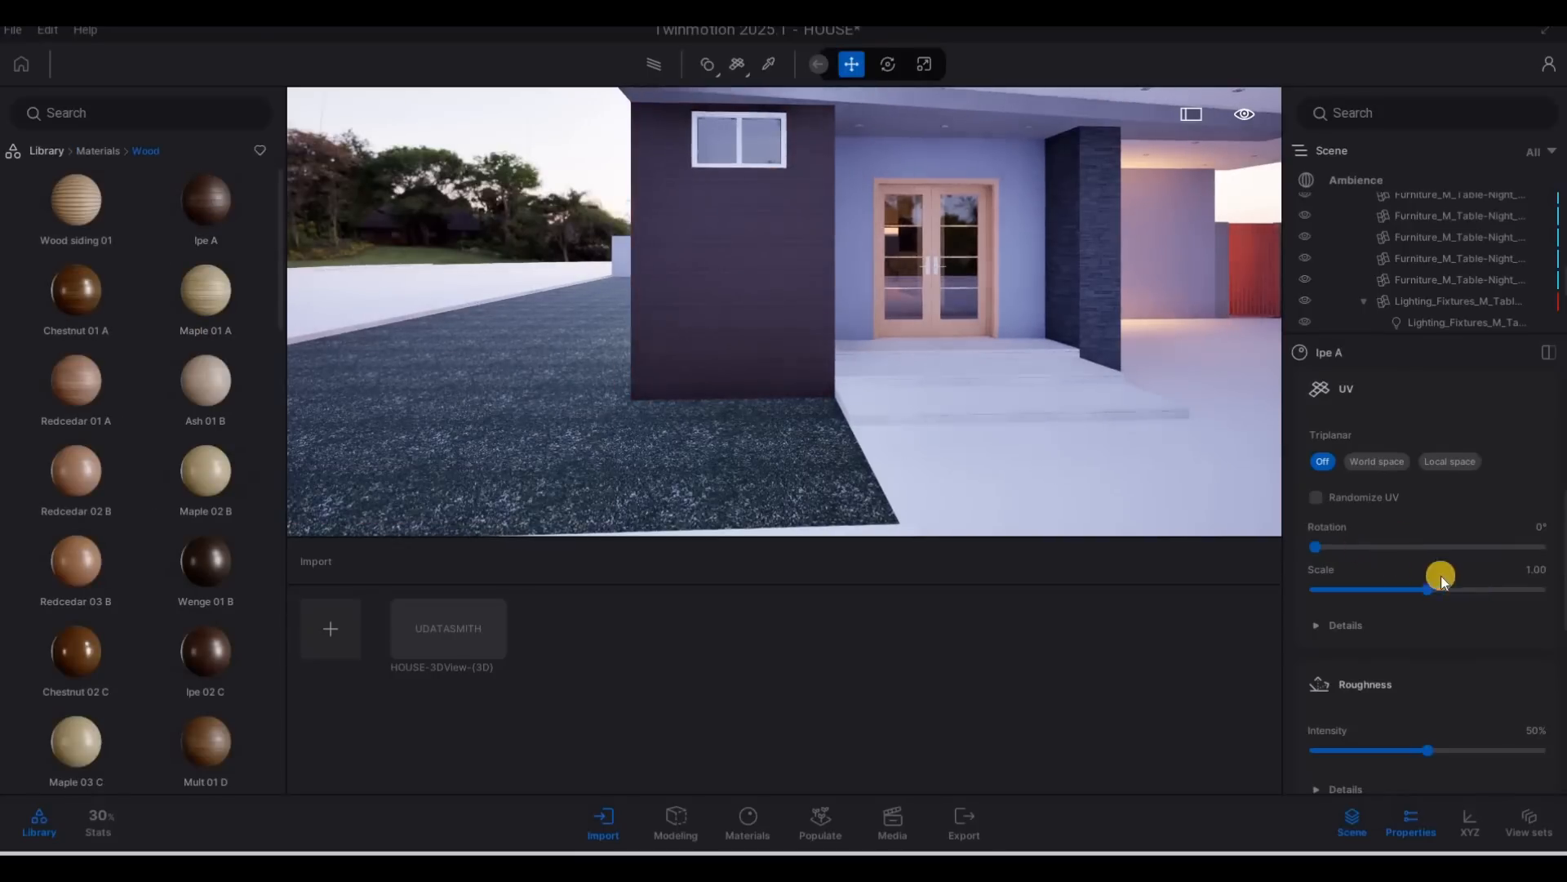
Set the Ipe A wood texture scale to 5.80 and inspect the cladding beside the entrance.
drag(1428, 585, 1471, 585)
key(s)
key(d)
key(a)
key(d)
key(w)
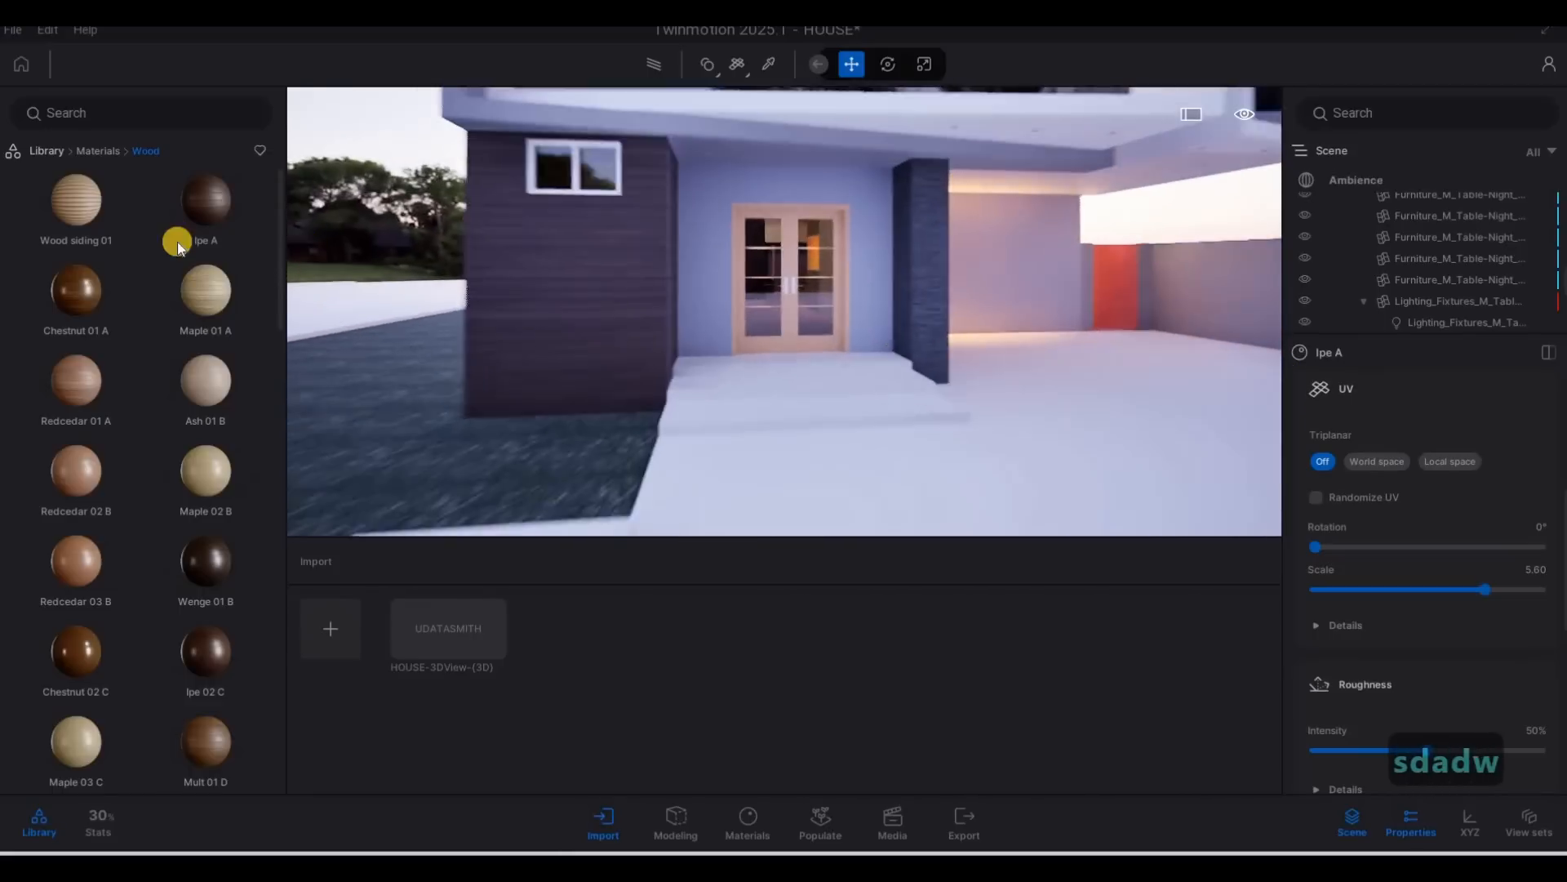
key(w)
Apply the Matte painted wall material from the wall coverings to the house's exterior walls.
click(90, 150)
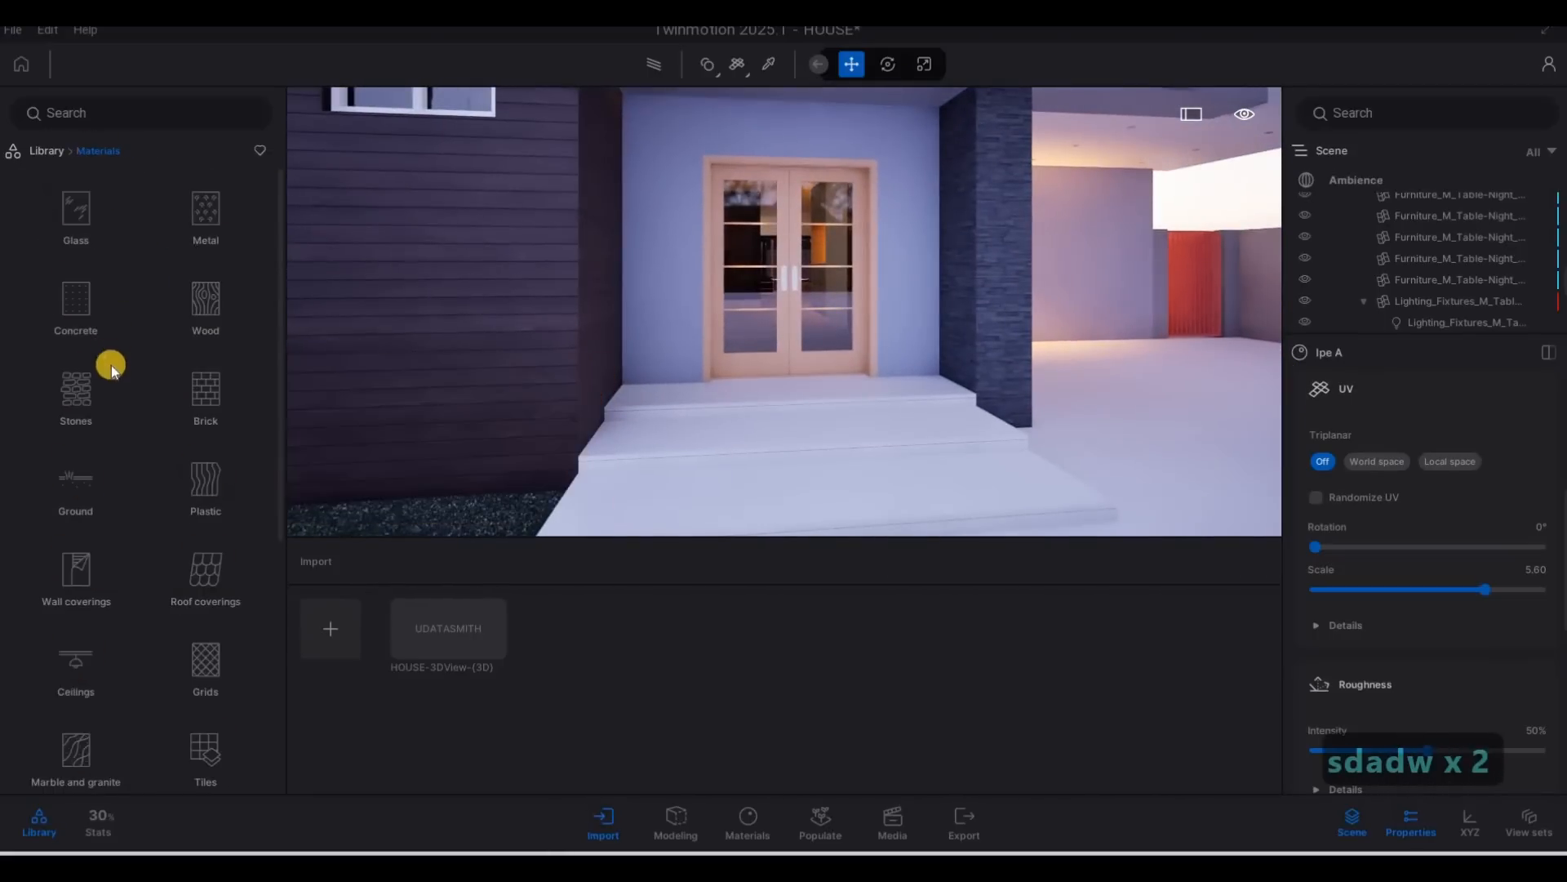
scroll(103, 397, down, 2)
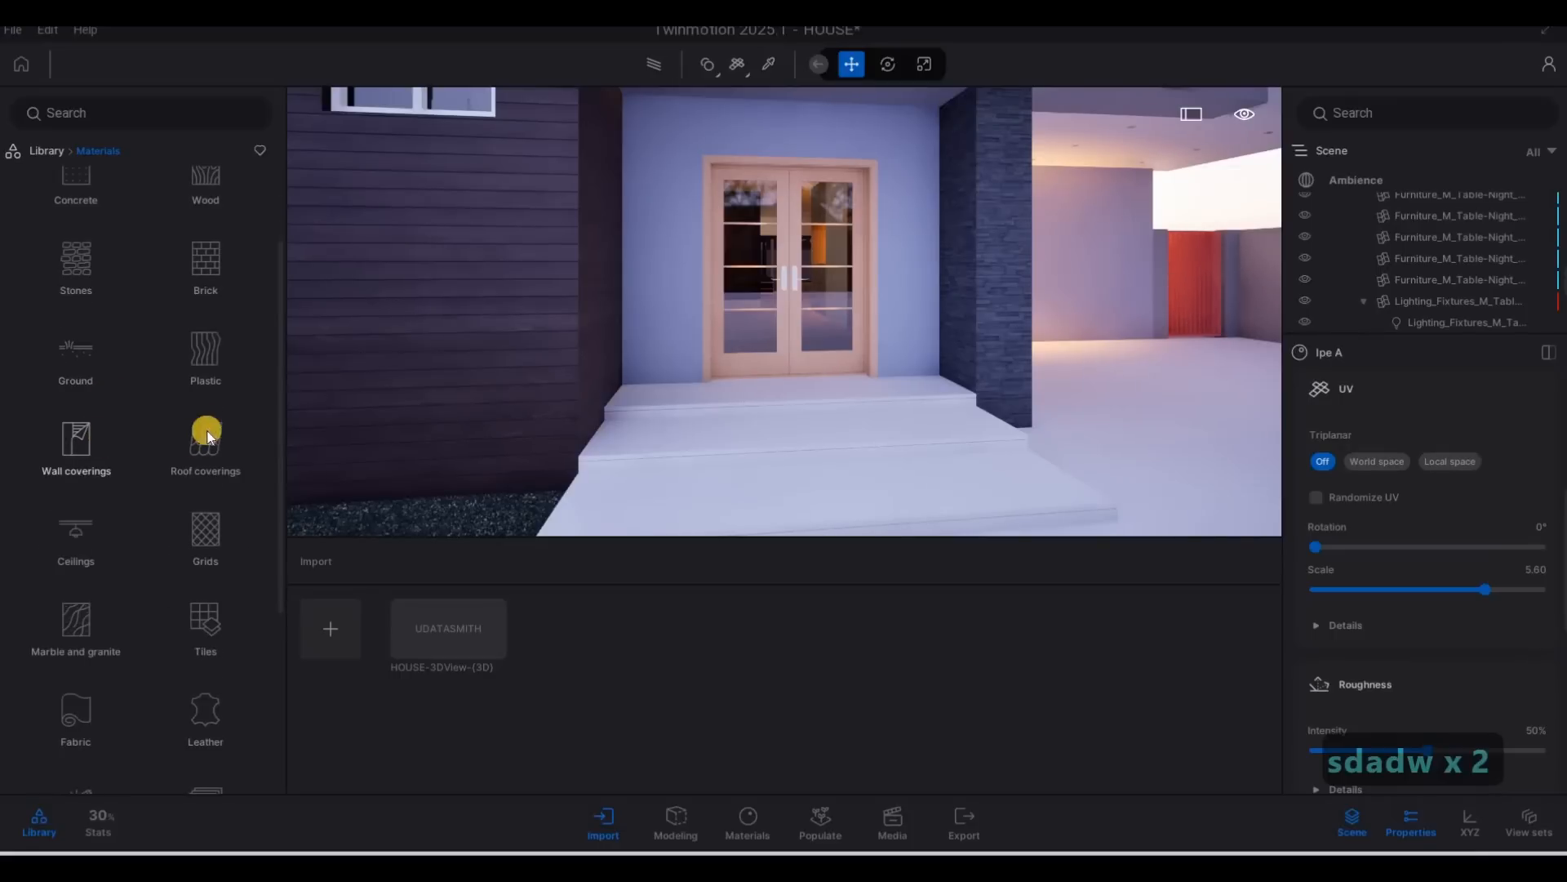
key(a)
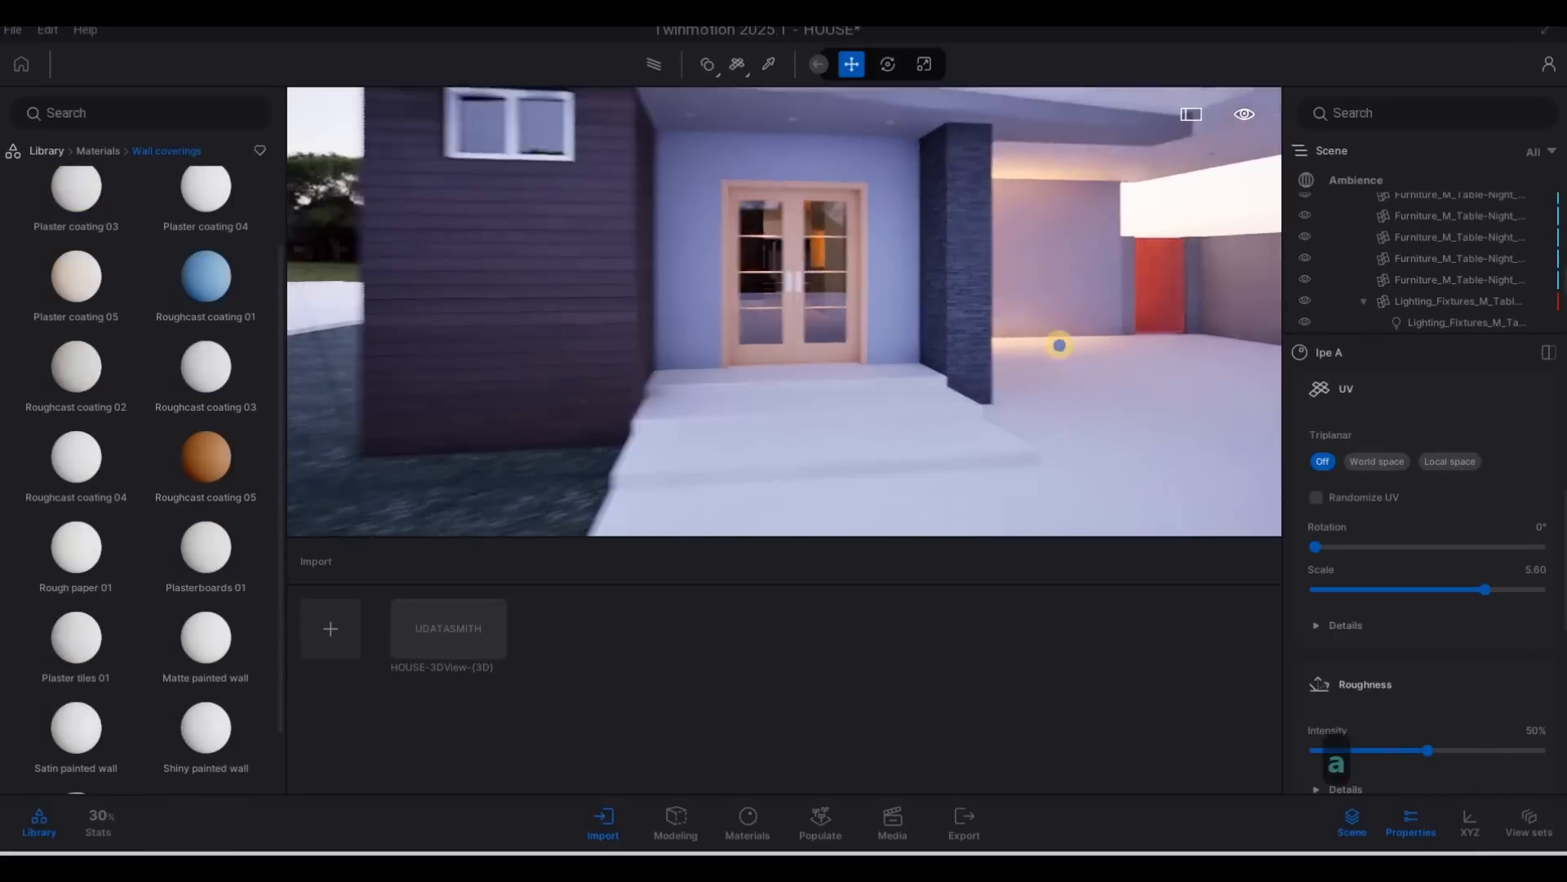
key(q)
key(a)
key(q)
key(a)
key(q)
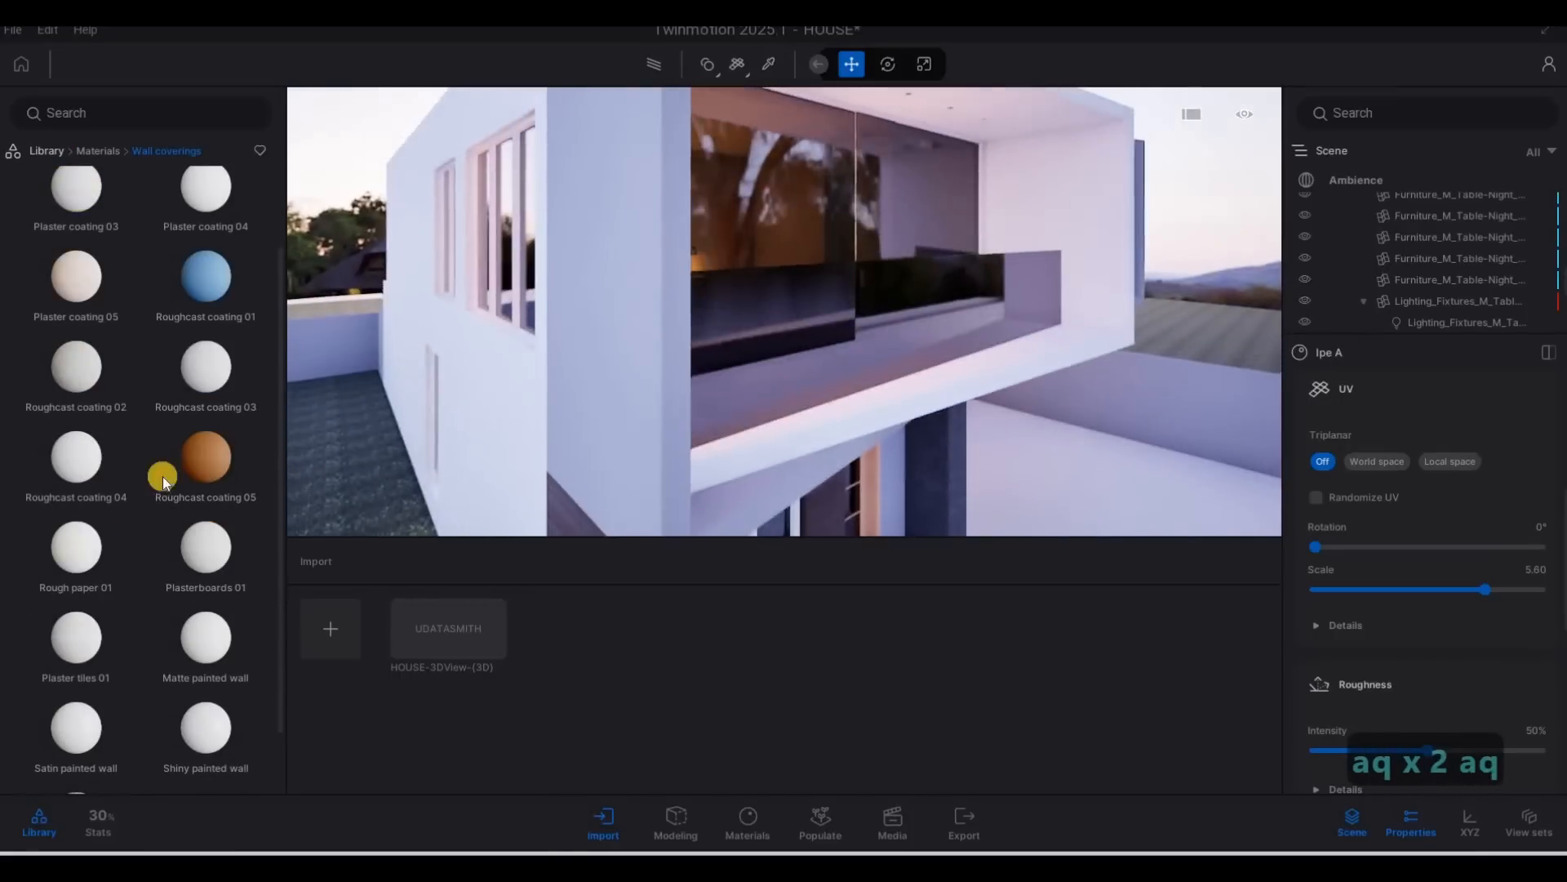
key(s)
scroll(119, 526, down, 1)
mouse_move(206, 569)
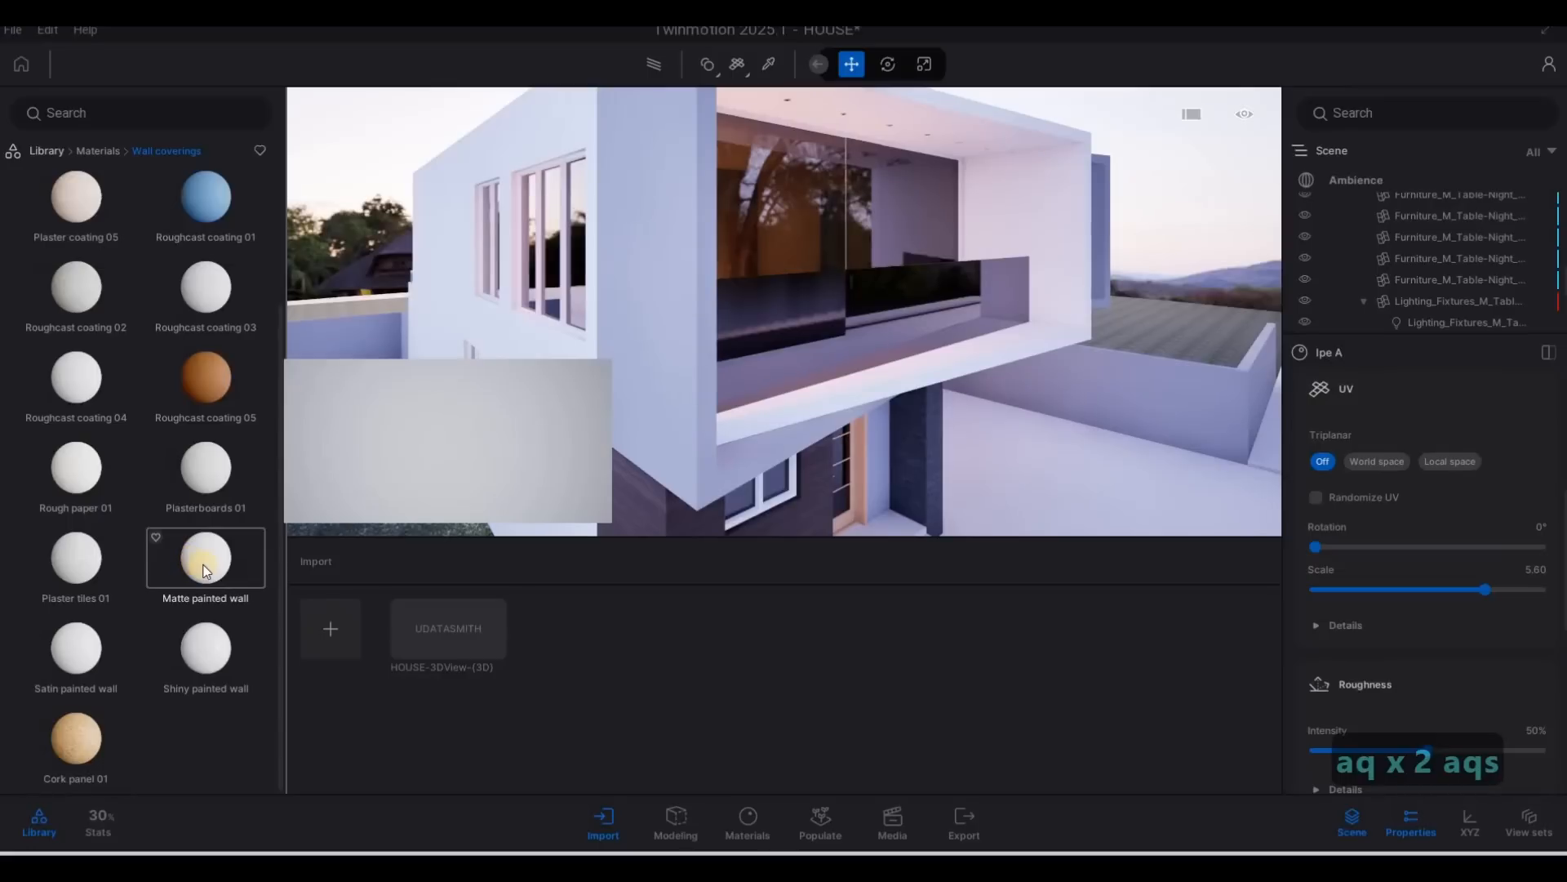
drag(239, 569, 692, 358)
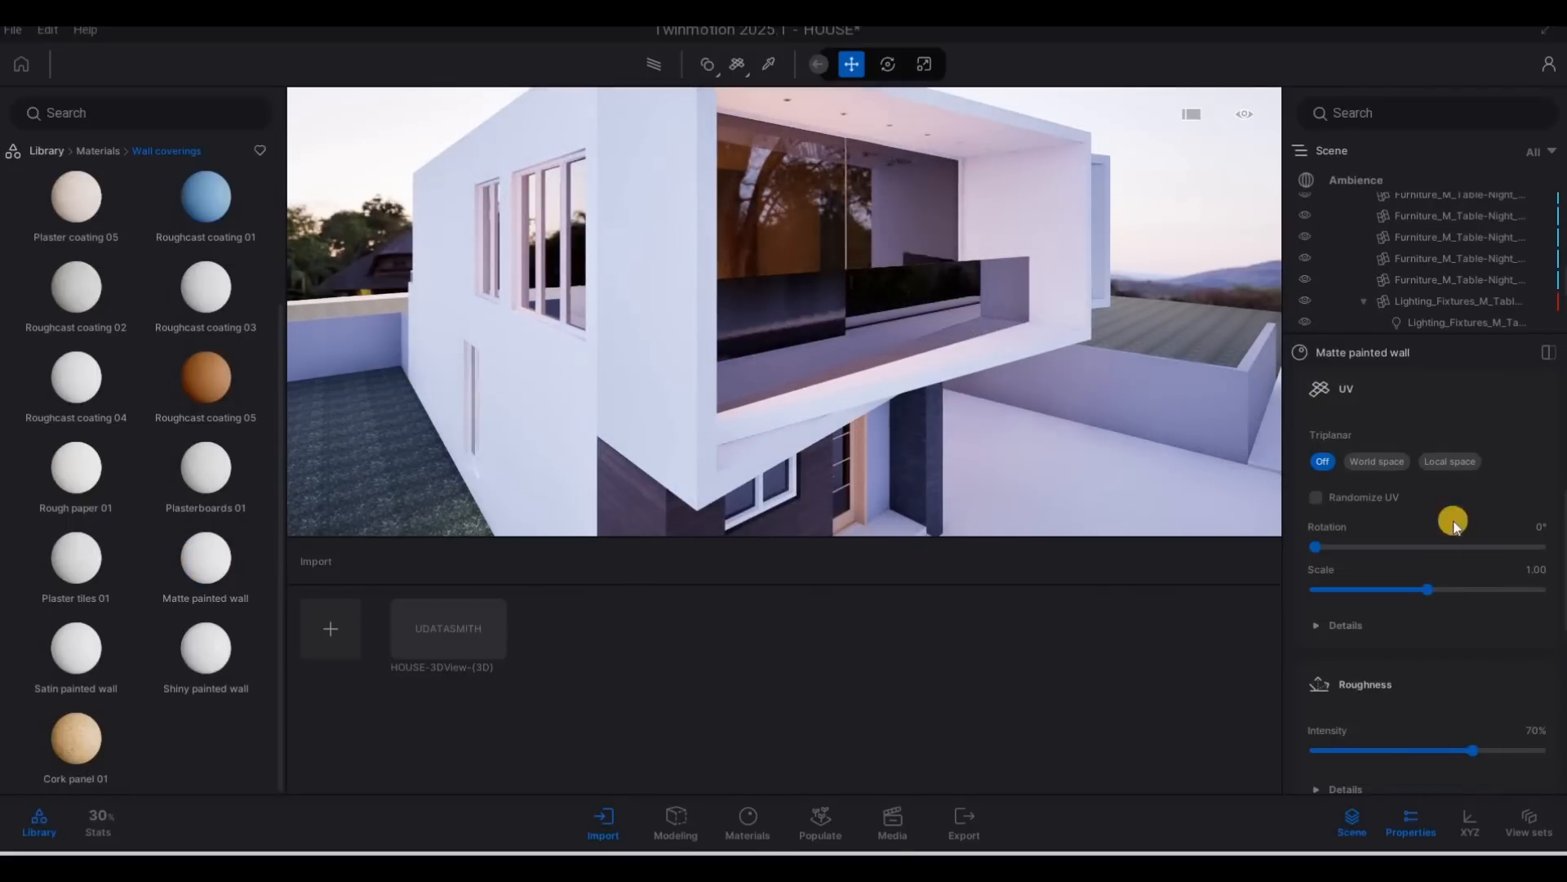
Set the tint of the Matte painted wall material to dark grey 4A4A4A.
scroll(1447, 498, up, 5)
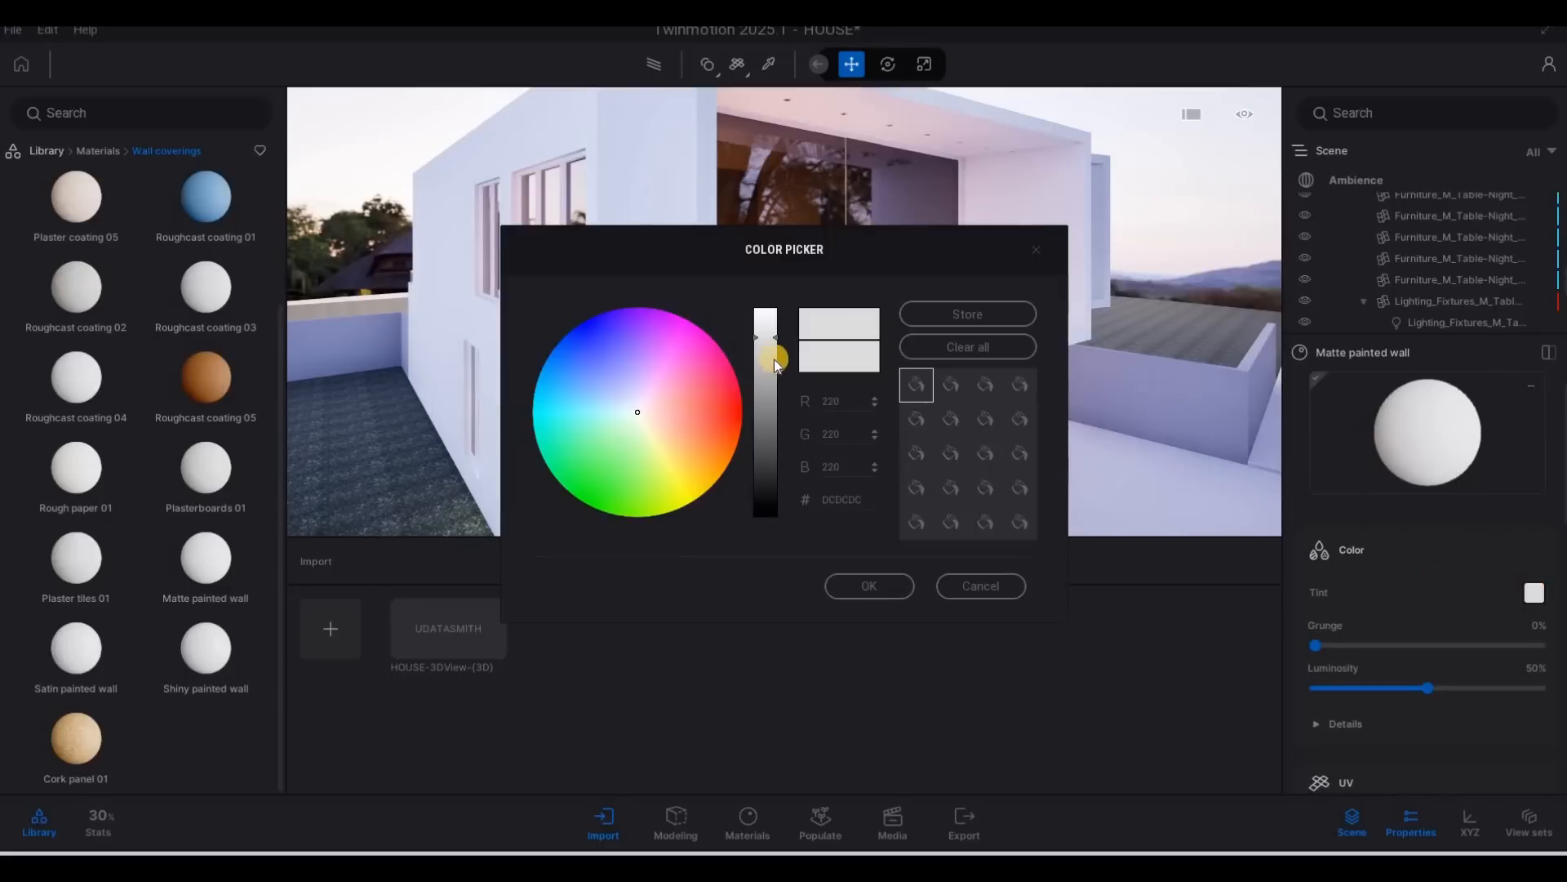
drag(777, 353, 767, 455)
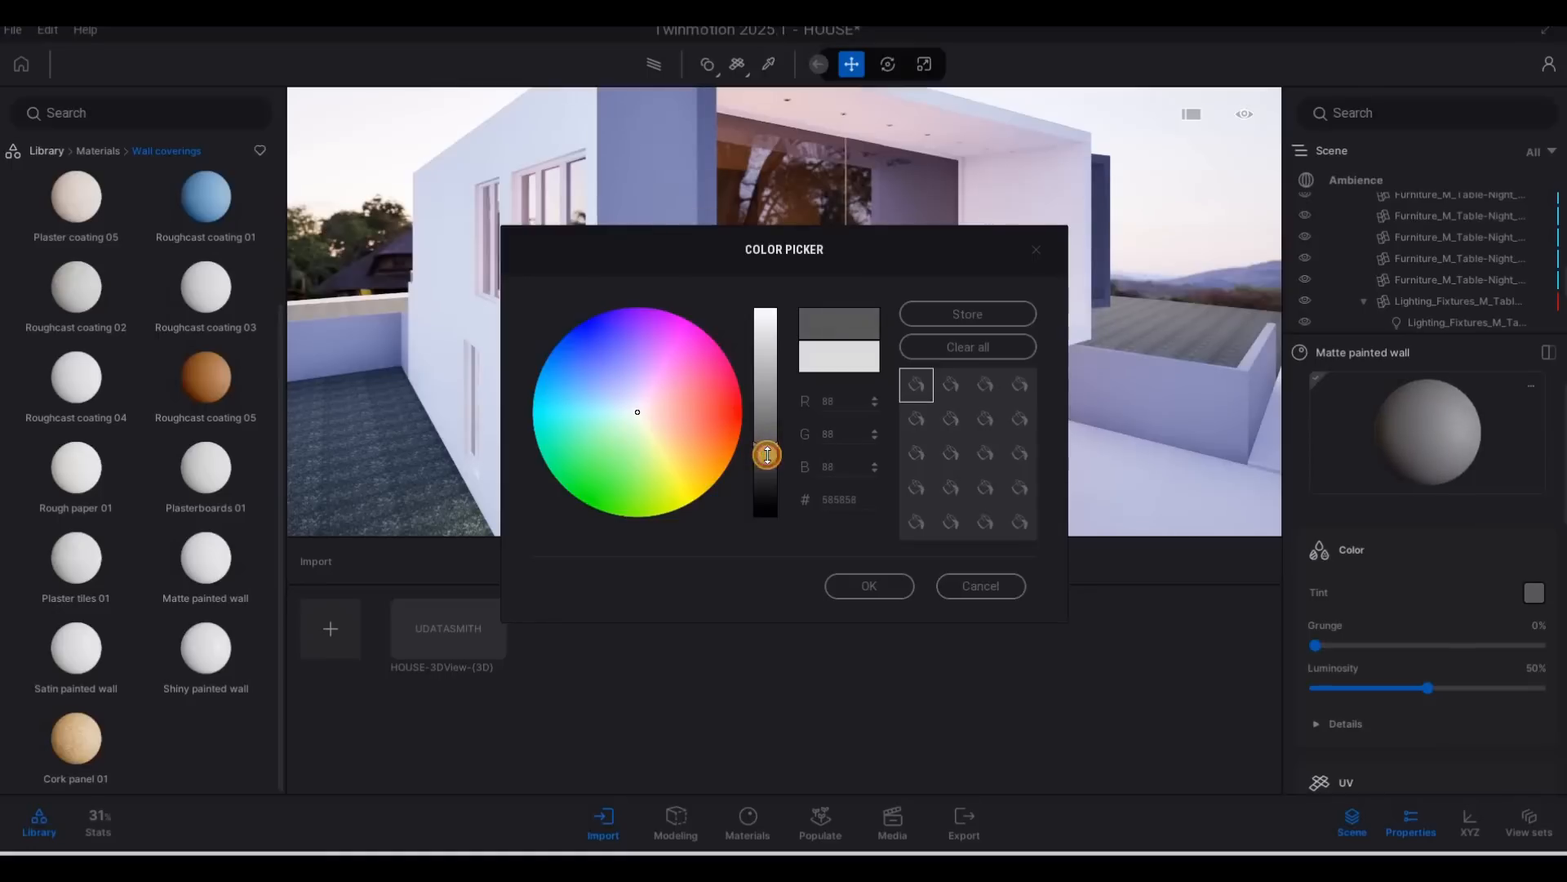
click(876, 581)
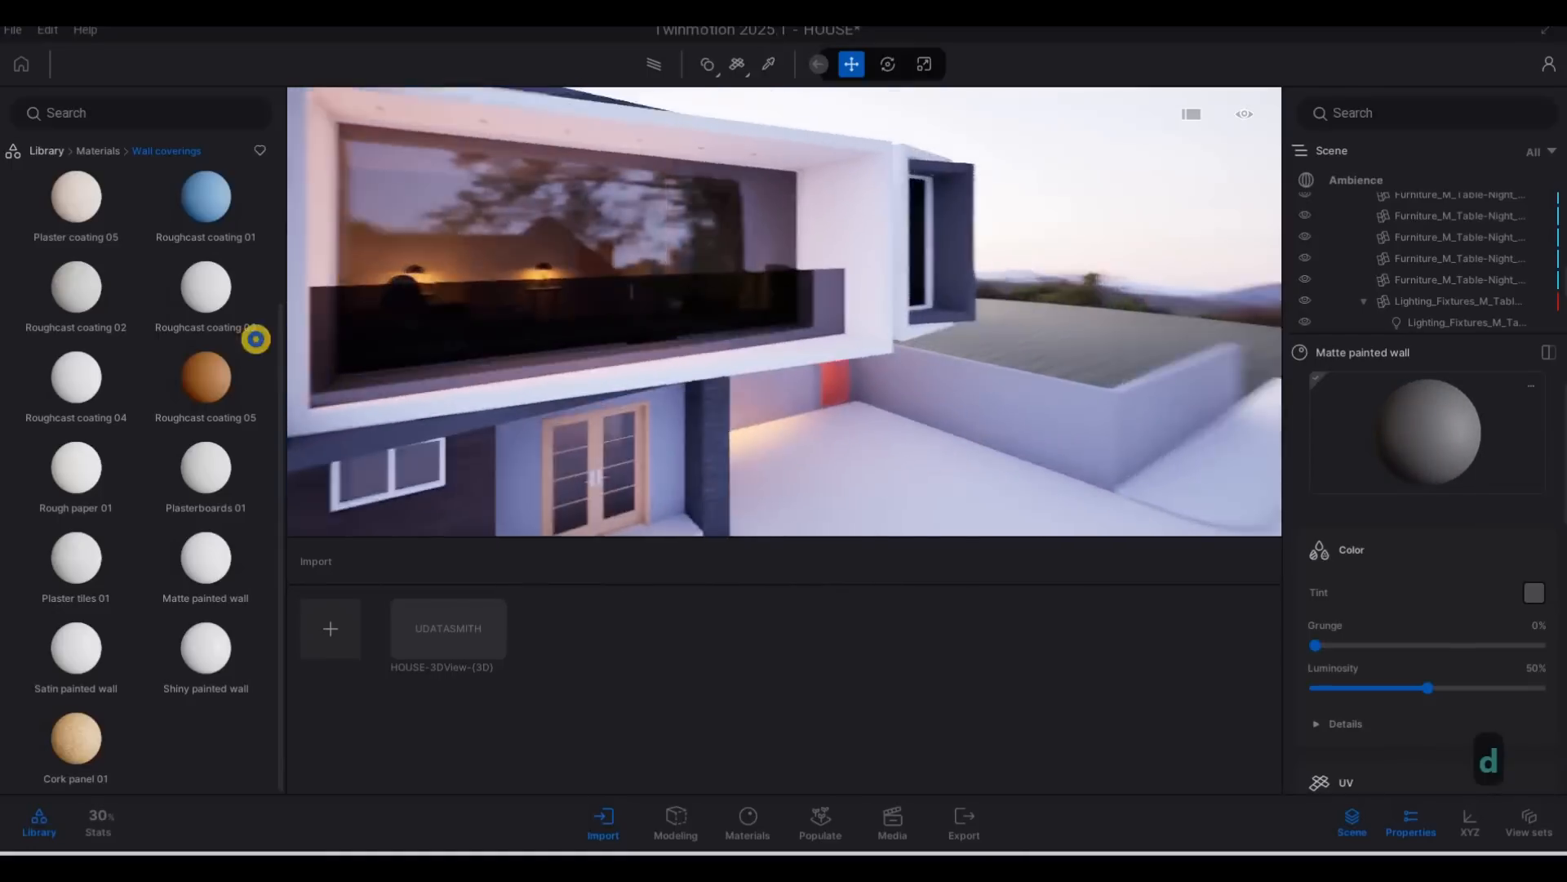
Apply the Satin painted wall material to the white frame around the overhanging upper-floor box.
key(d)
key(d)
key(d)
key(d)
key(d)
key(d)
key(d)
key(d)
key(d)
key(d)
key(d)
key(d)
key(d)
key(d)
key(d)
key(d)
key(d)
key(d)
key(d)
key(d)
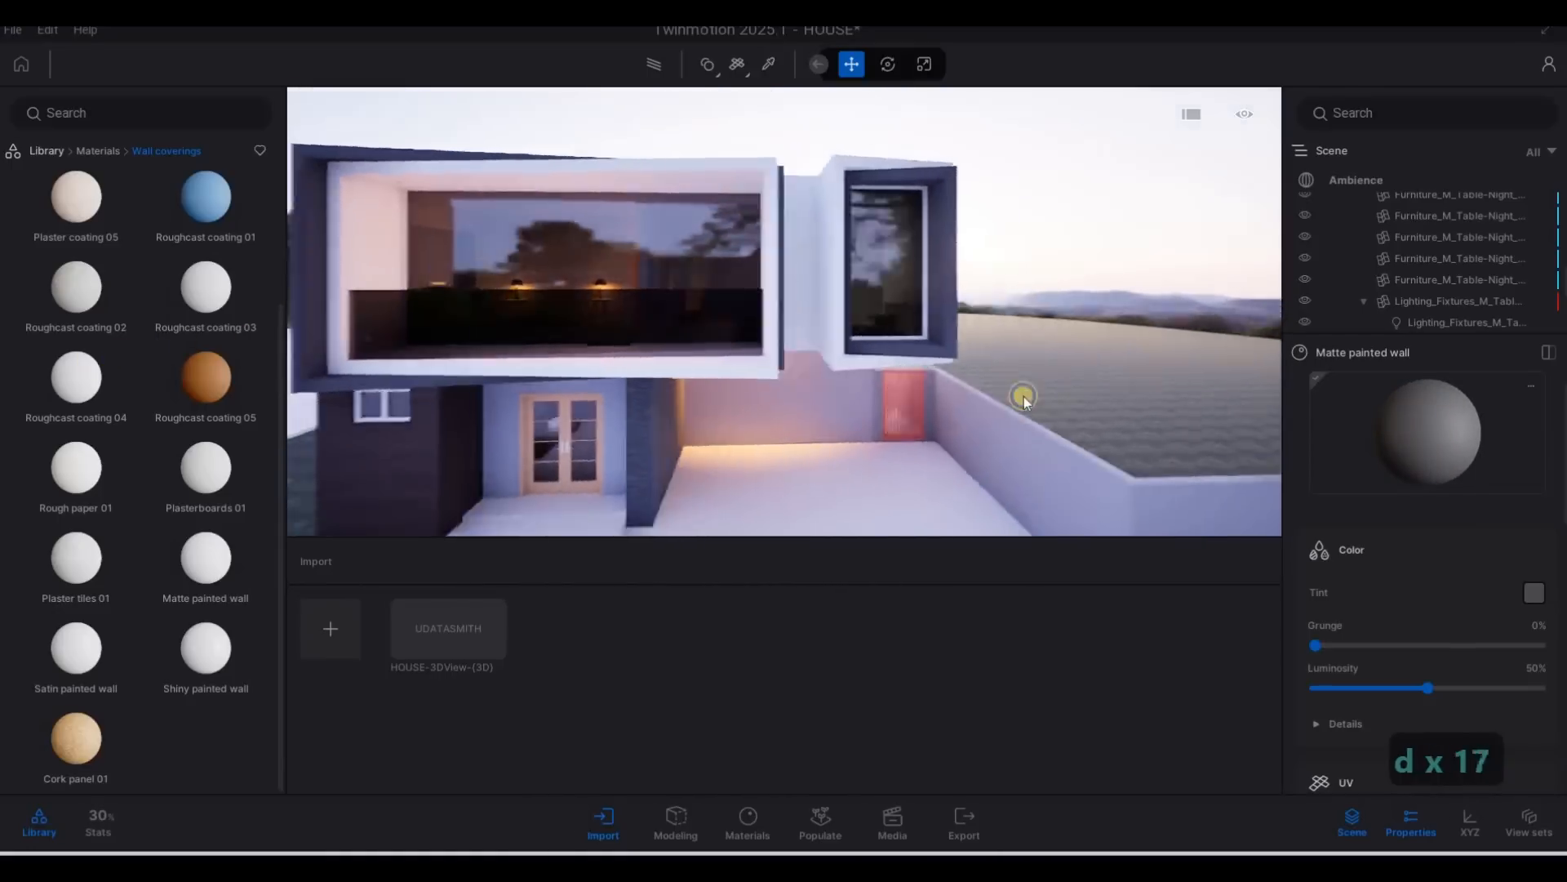
key(w)
key(w)
key(e)
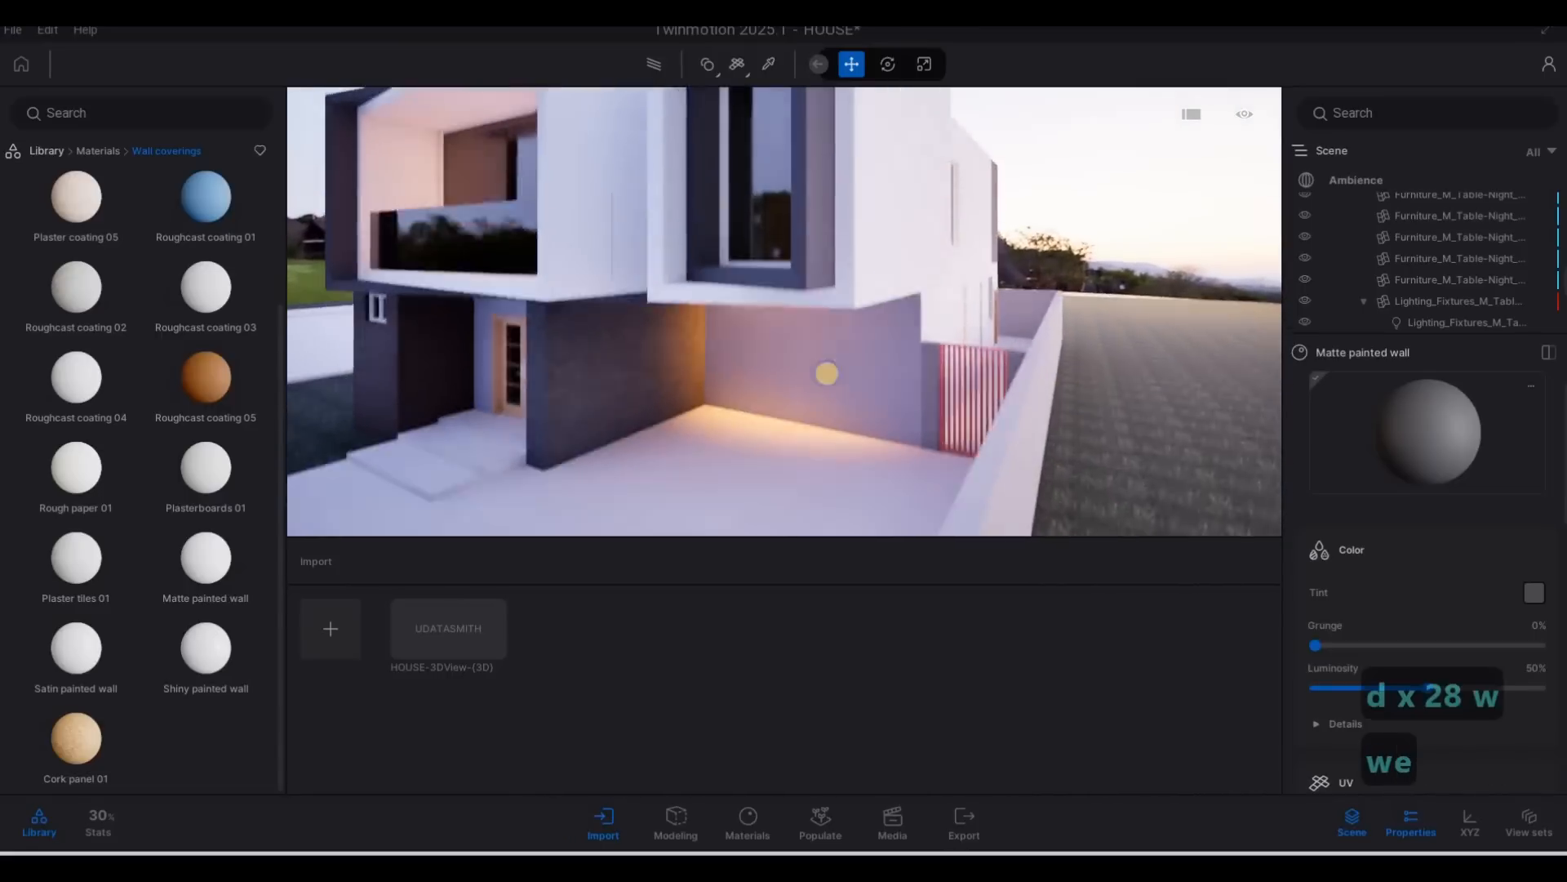
key(d)
key(a)
key(w)
key(q)
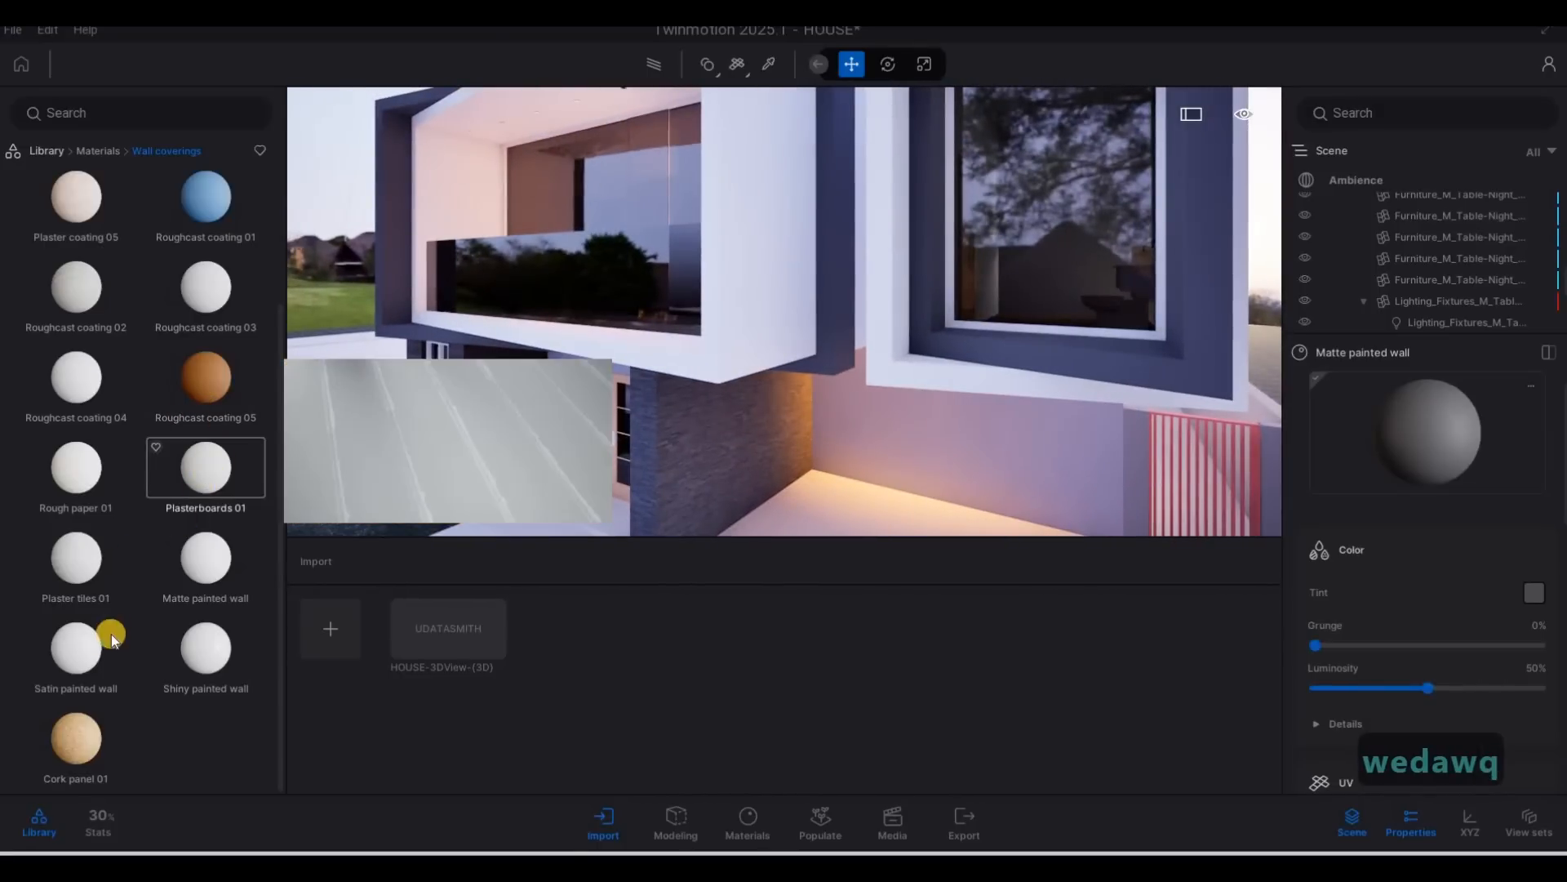
mouse_move(82, 653)
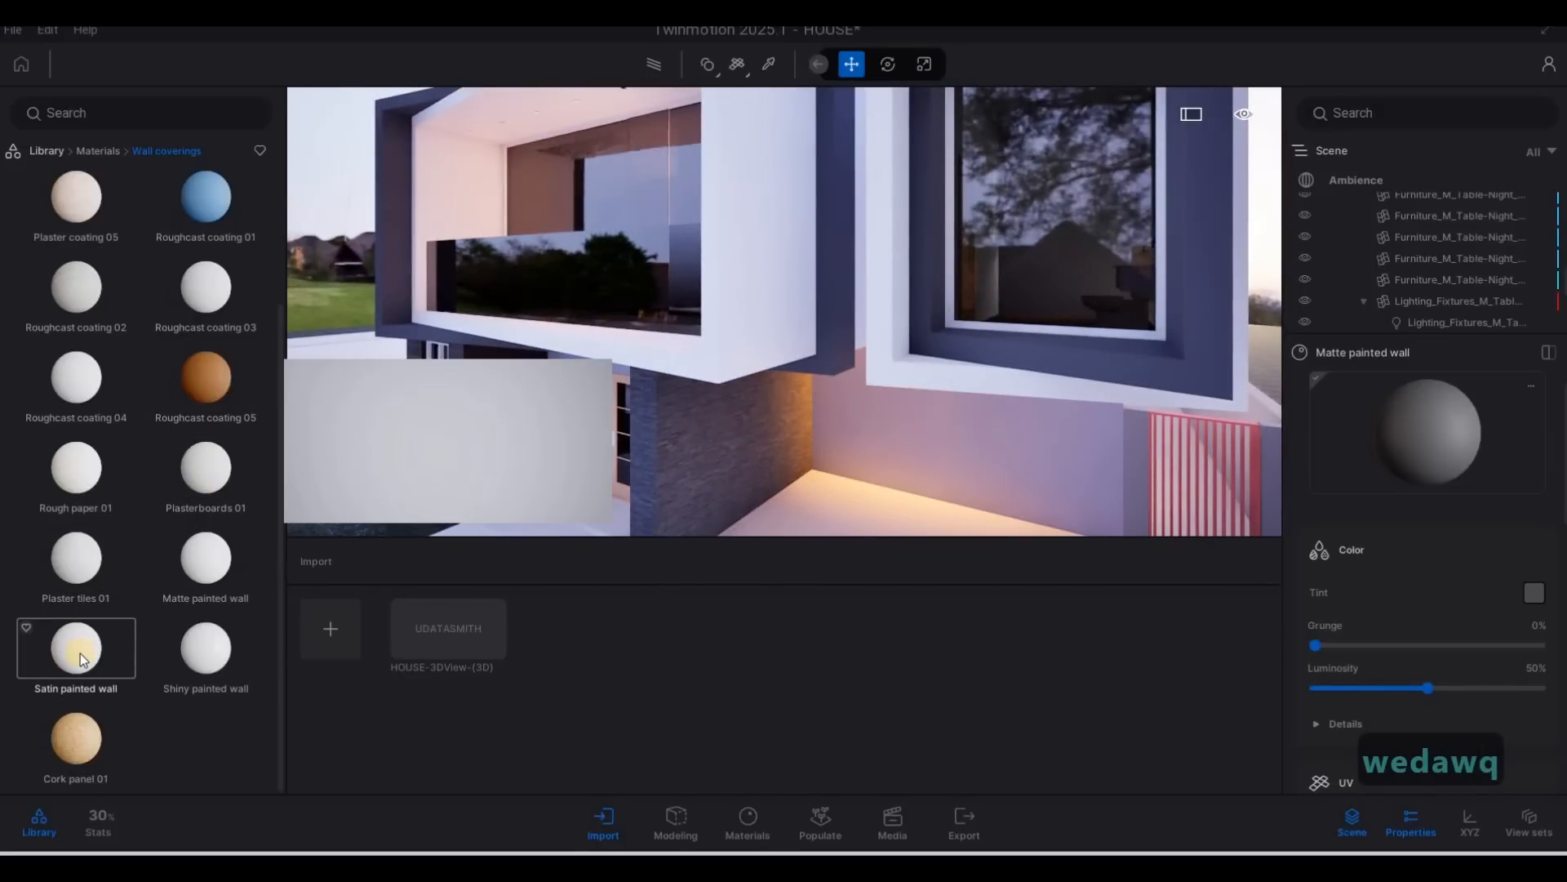
drag(614, 449, 747, 350)
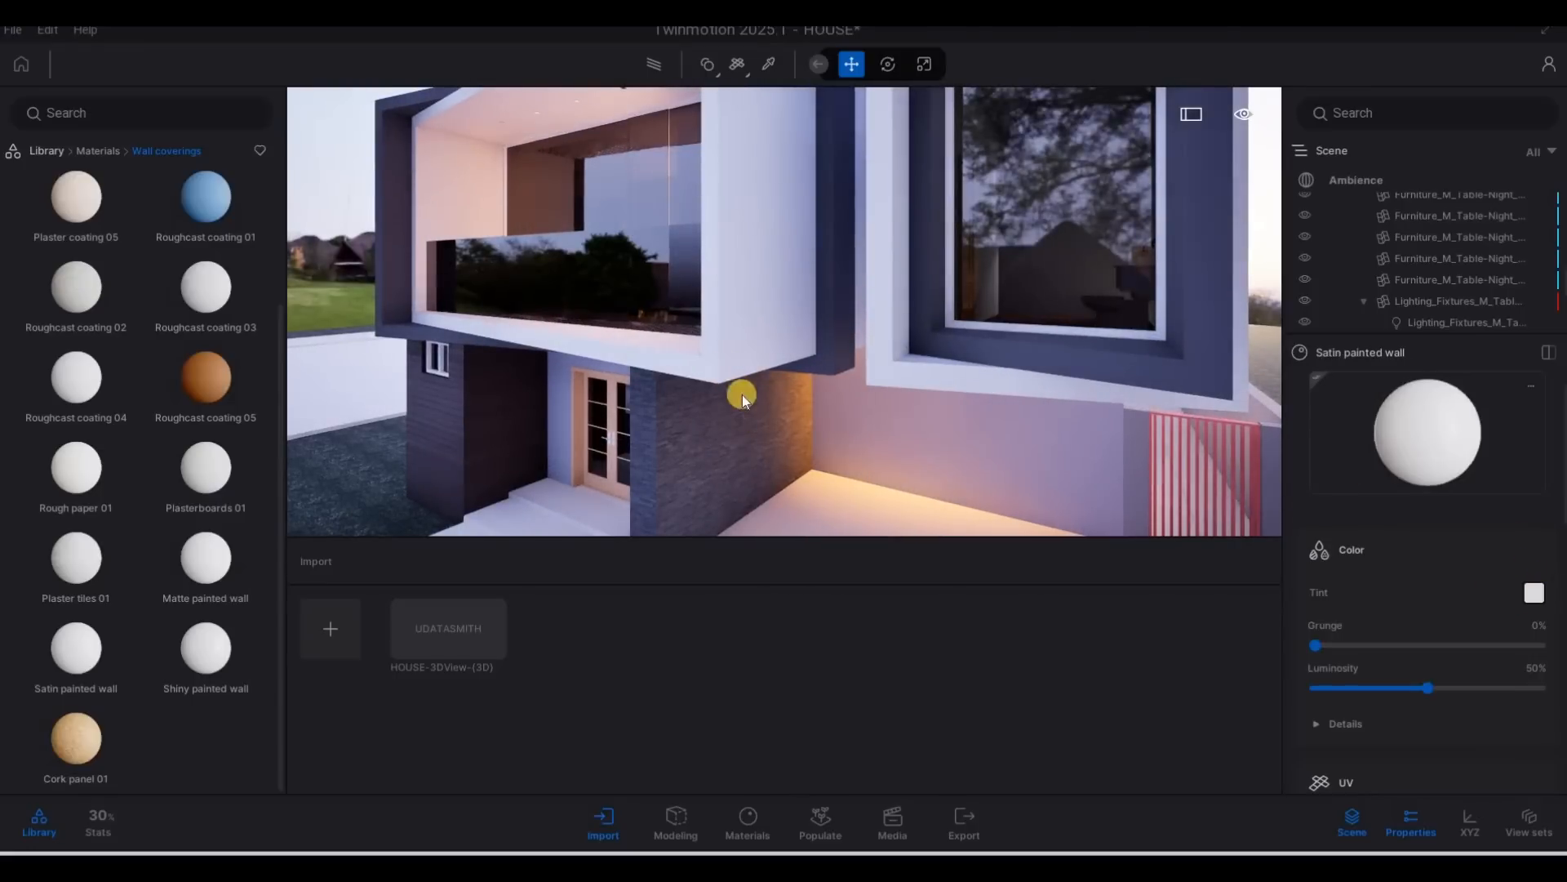
Inspect the painted surfaces along the house's side wall, front facade and carport.
key(a)
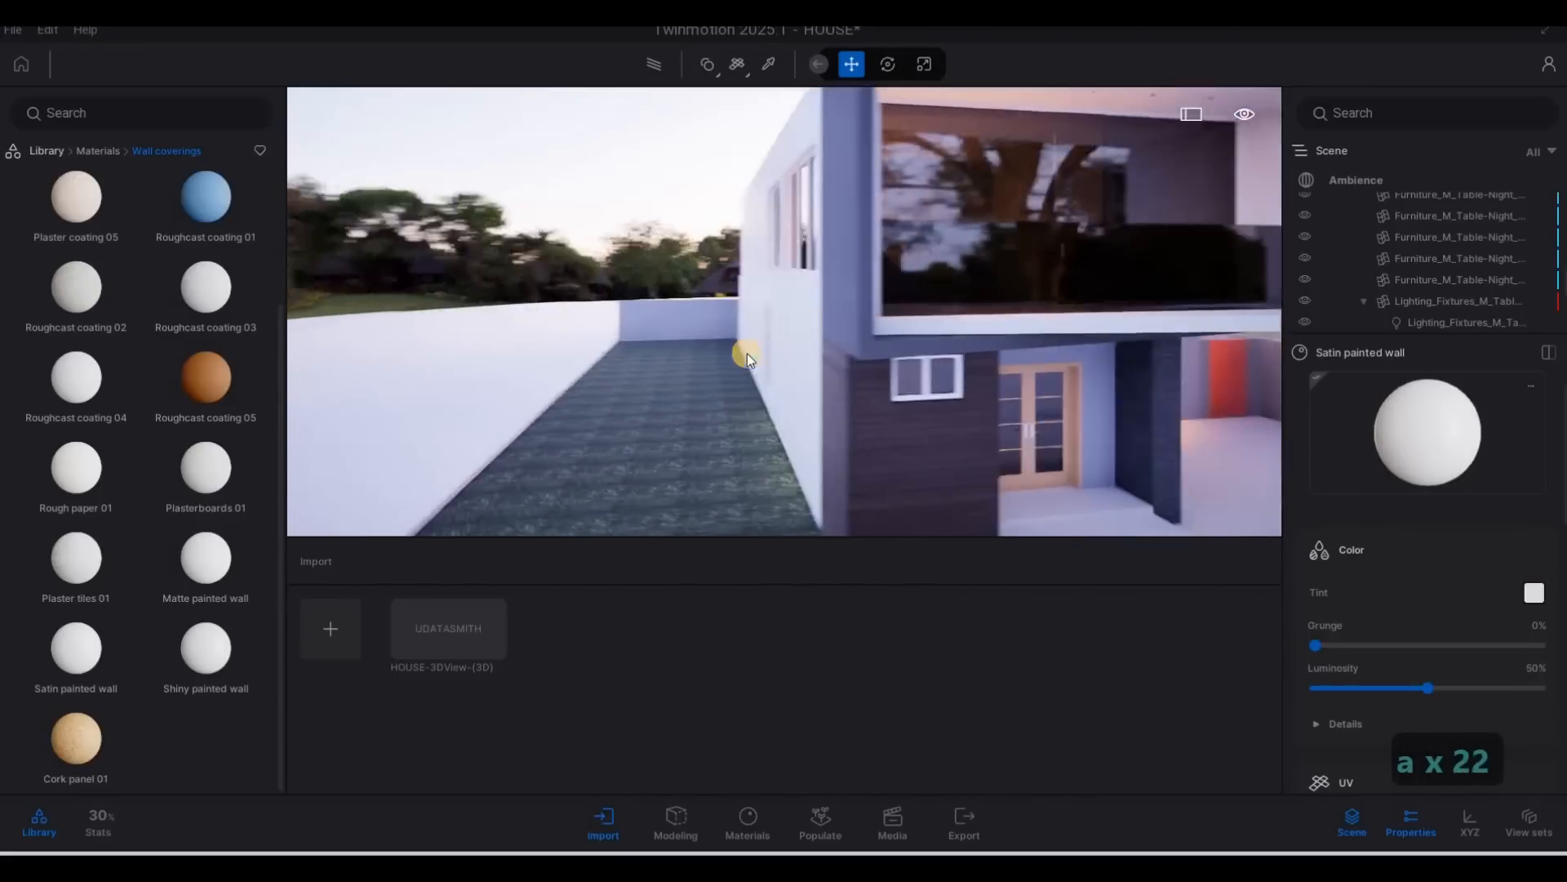
key(w)
key(w)
key(w)
key(s)
key(d)
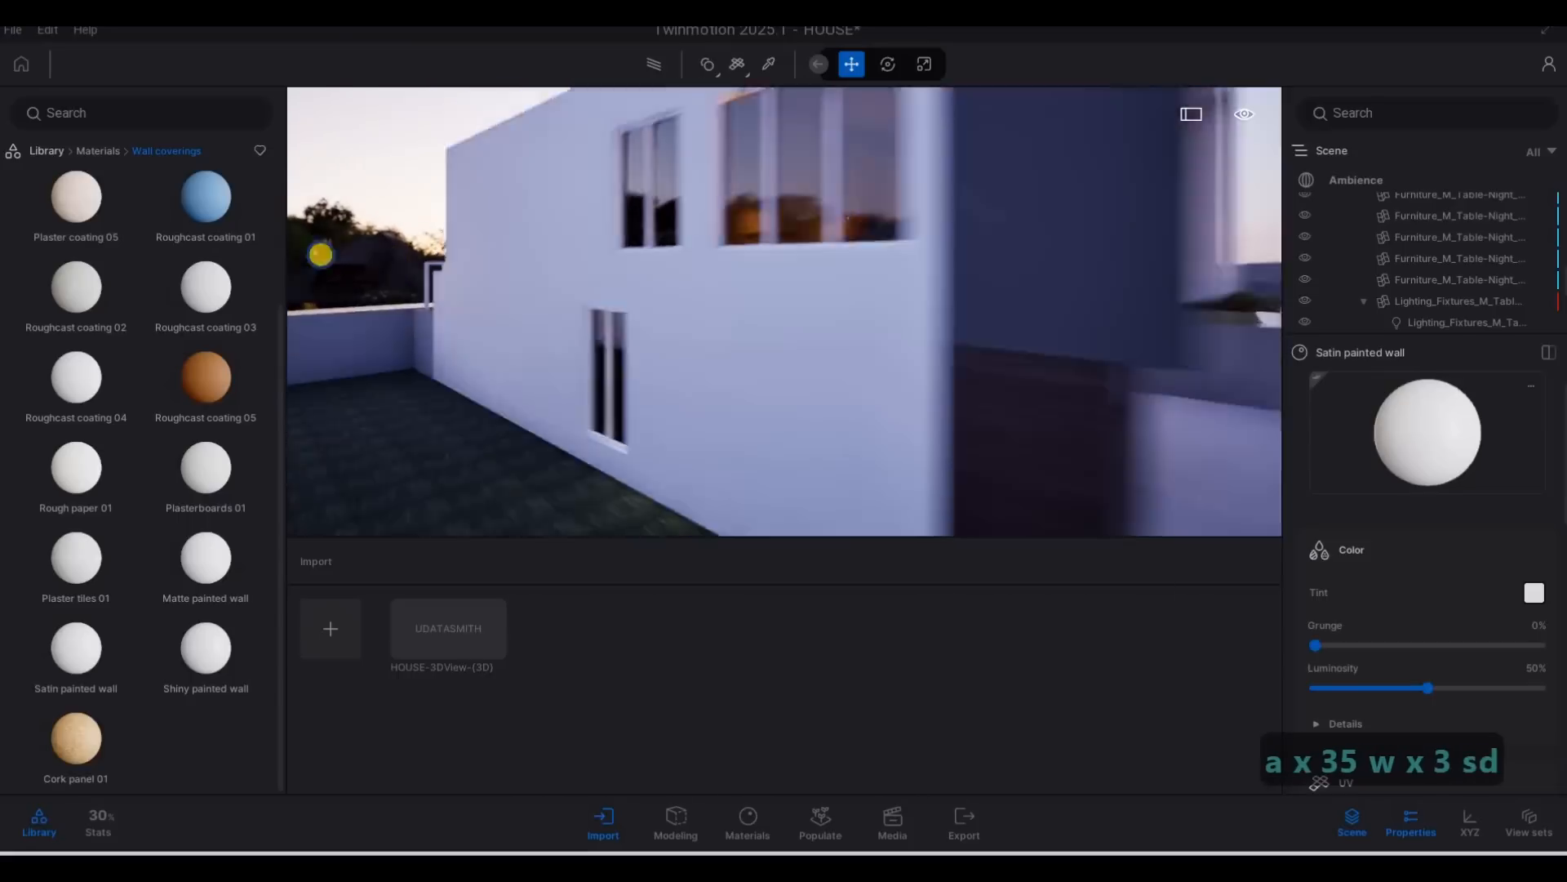
key(d)
key(w)
right_drag(799, 381, 744, 388)
key(d)
key(d)
key(w)
key(e)
key(a)
key(a)
Apply the Stone 03 material from the Stones category to the boundary wall beside the driveway.
mouse_move(106, 181)
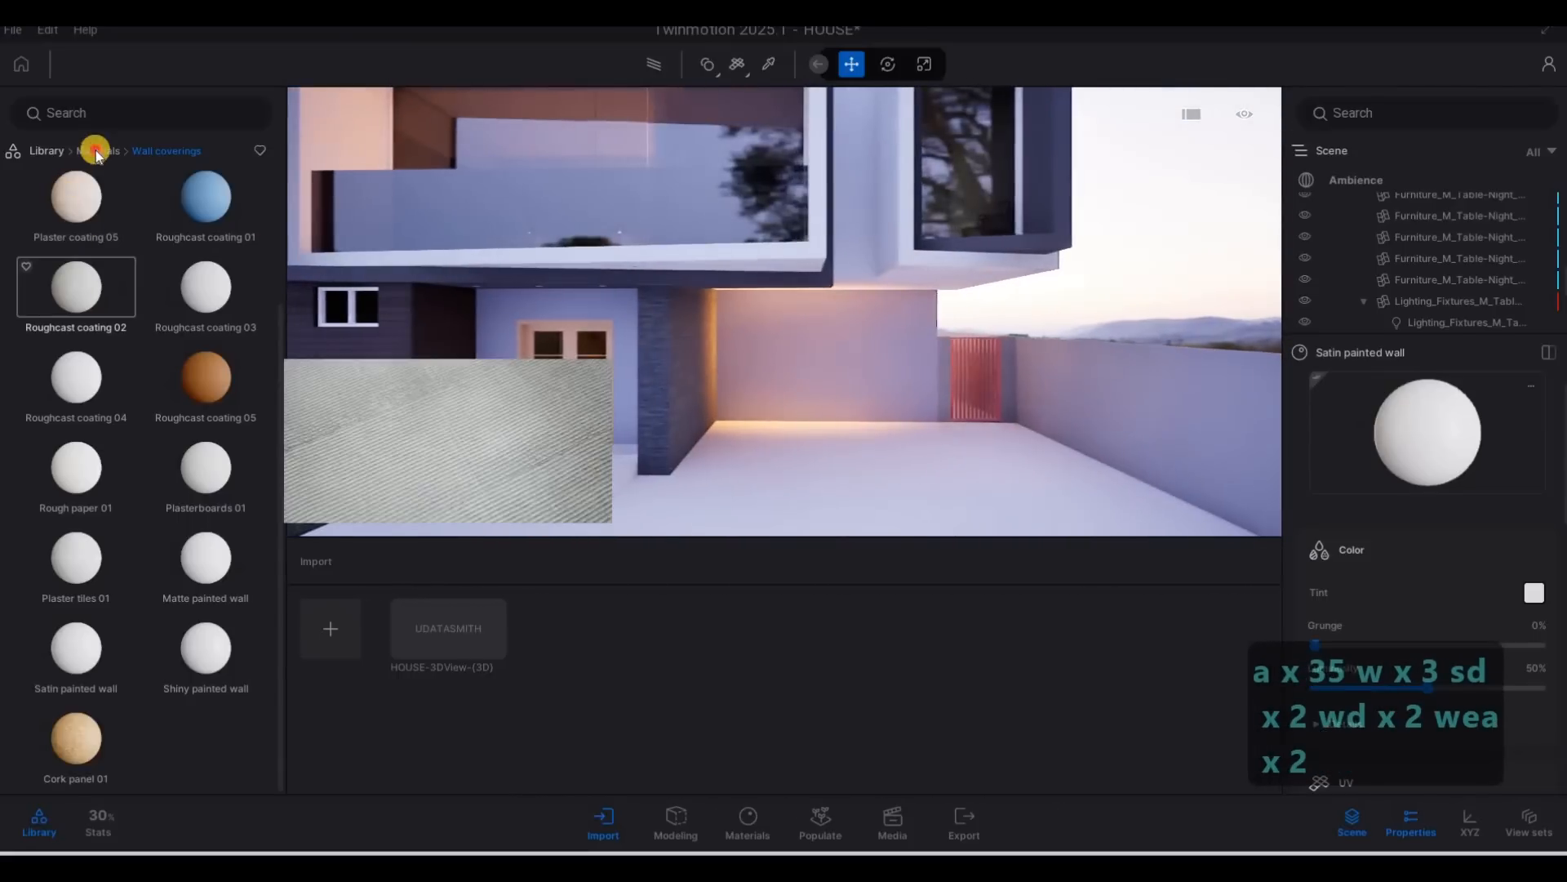
click(98, 151)
scroll(90, 409, down, 1)
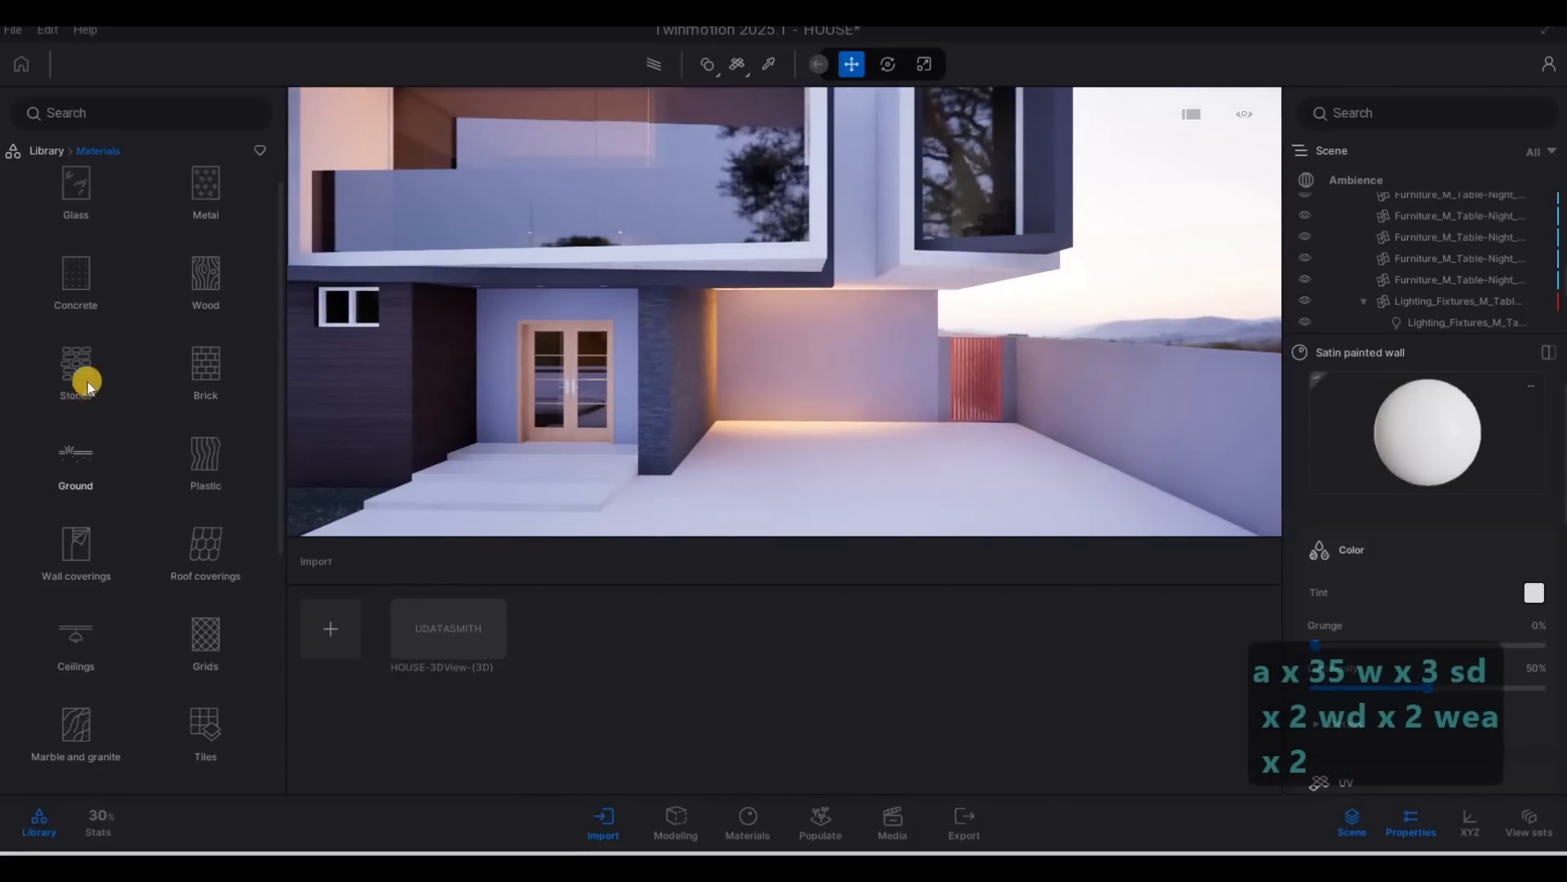
click(88, 379)
scroll(88, 377, down, 3)
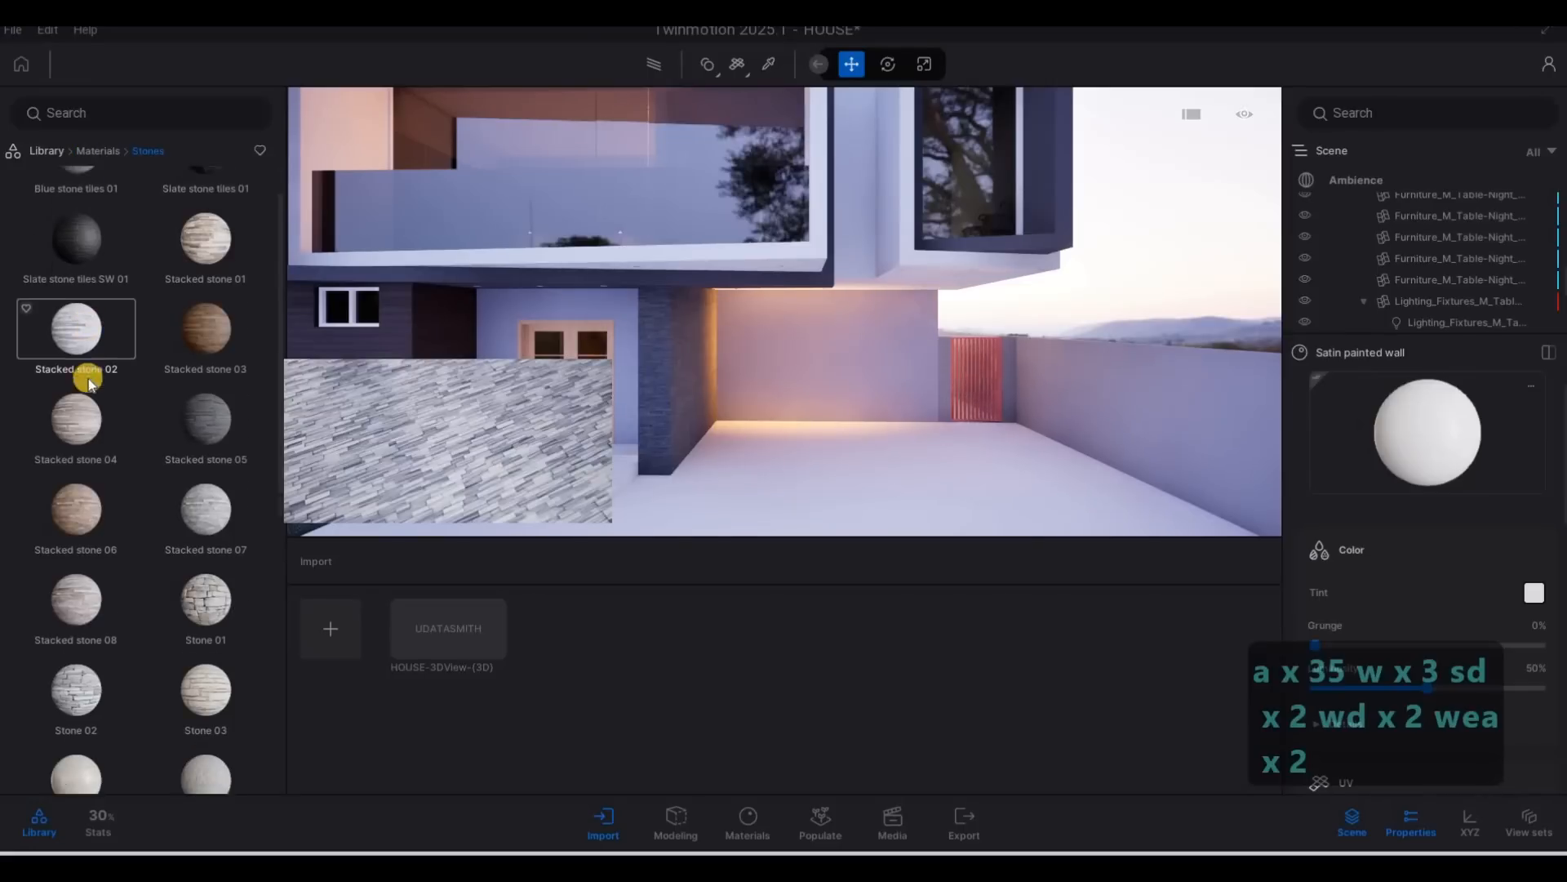
drag(612, 418, 993, 434)
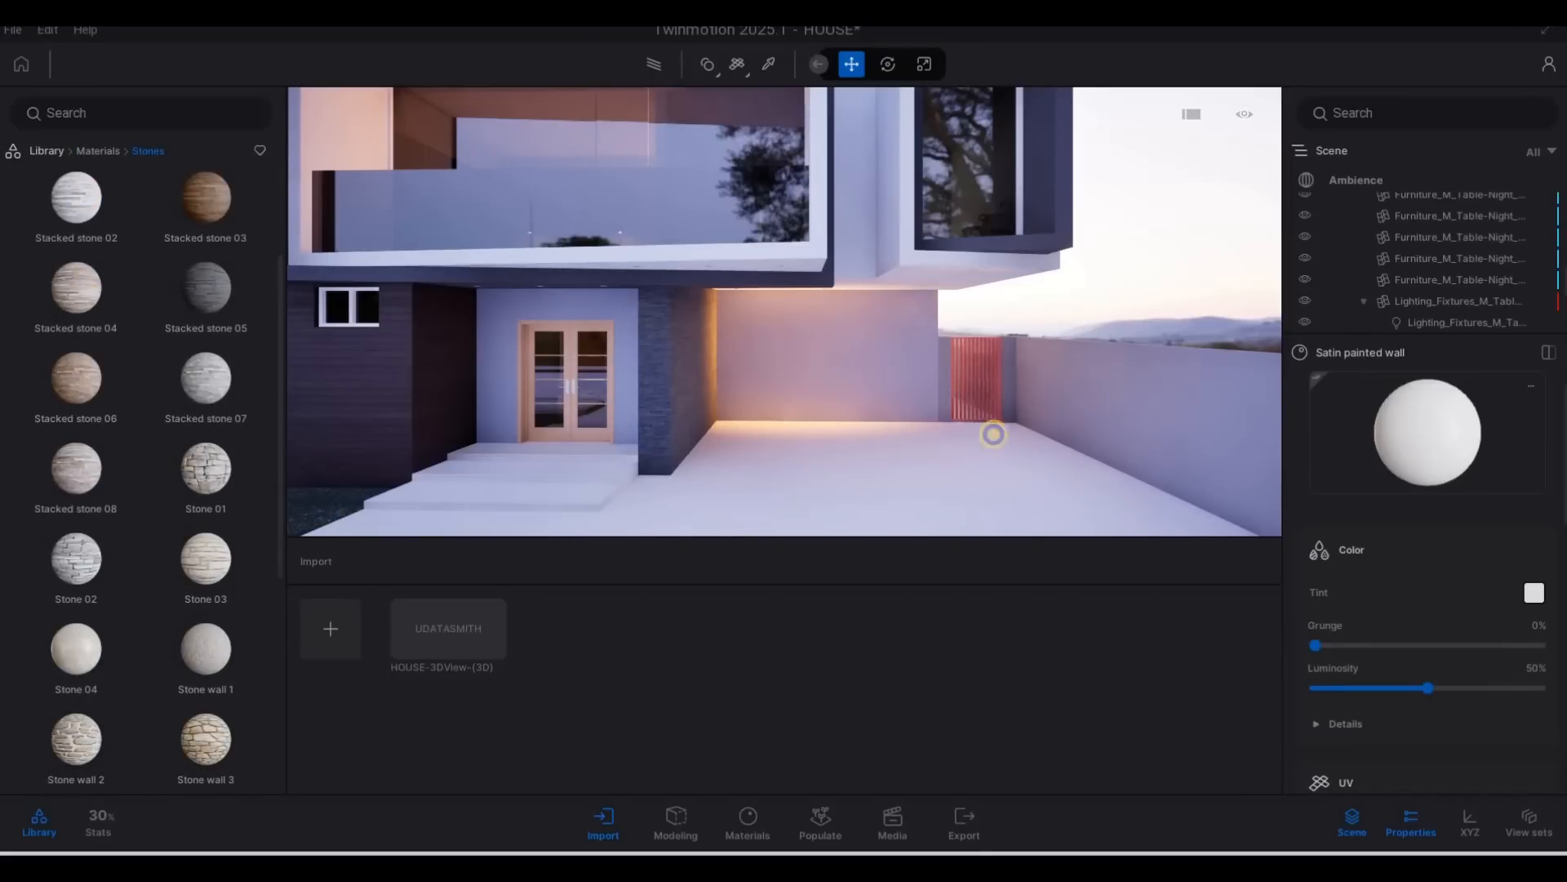
right_drag(1048, 442, 711, 430)
key(d)
key(w)
key(e)
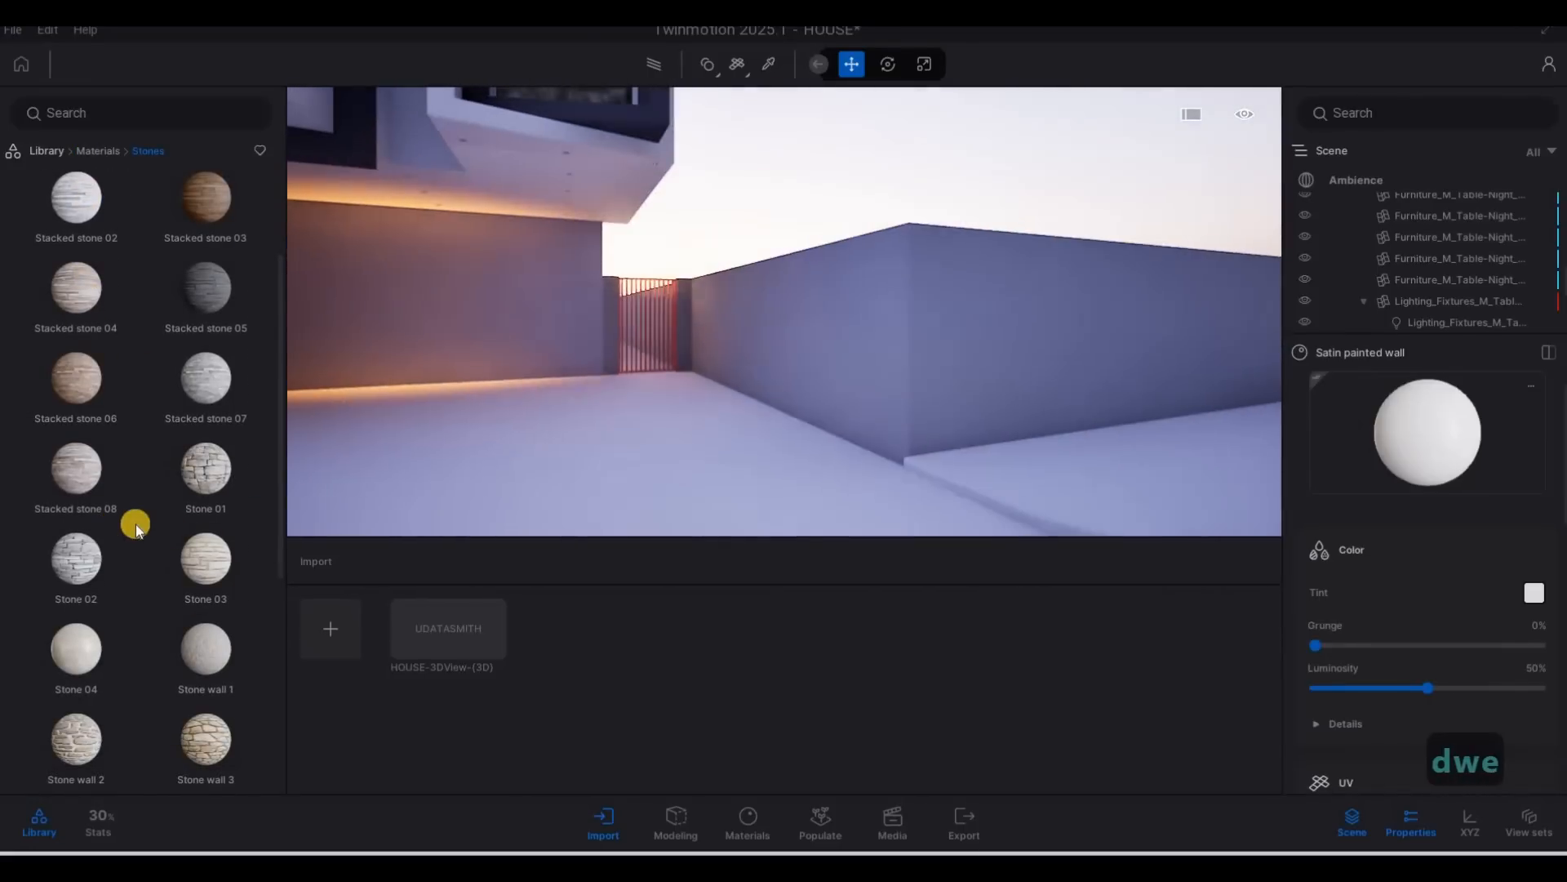
scroll(131, 610, down, 2)
scroll(157, 637, down, 1)
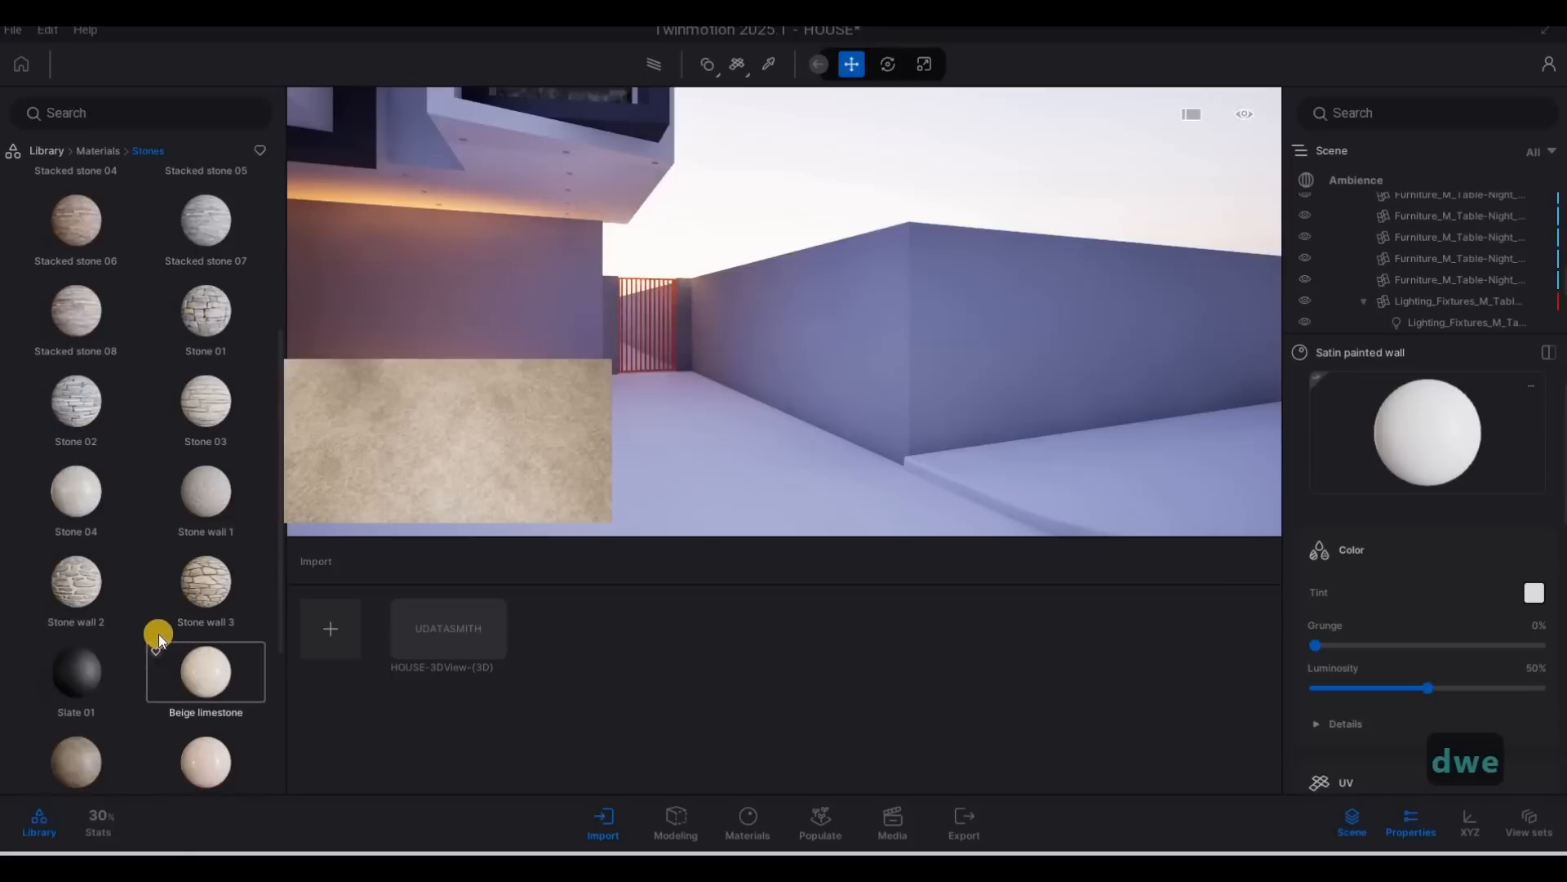
drag(204, 578, 805, 404)
Set the texture scale of the boundary wall's Stone 03 material to 2.18.
scroll(1389, 647, down, 2)
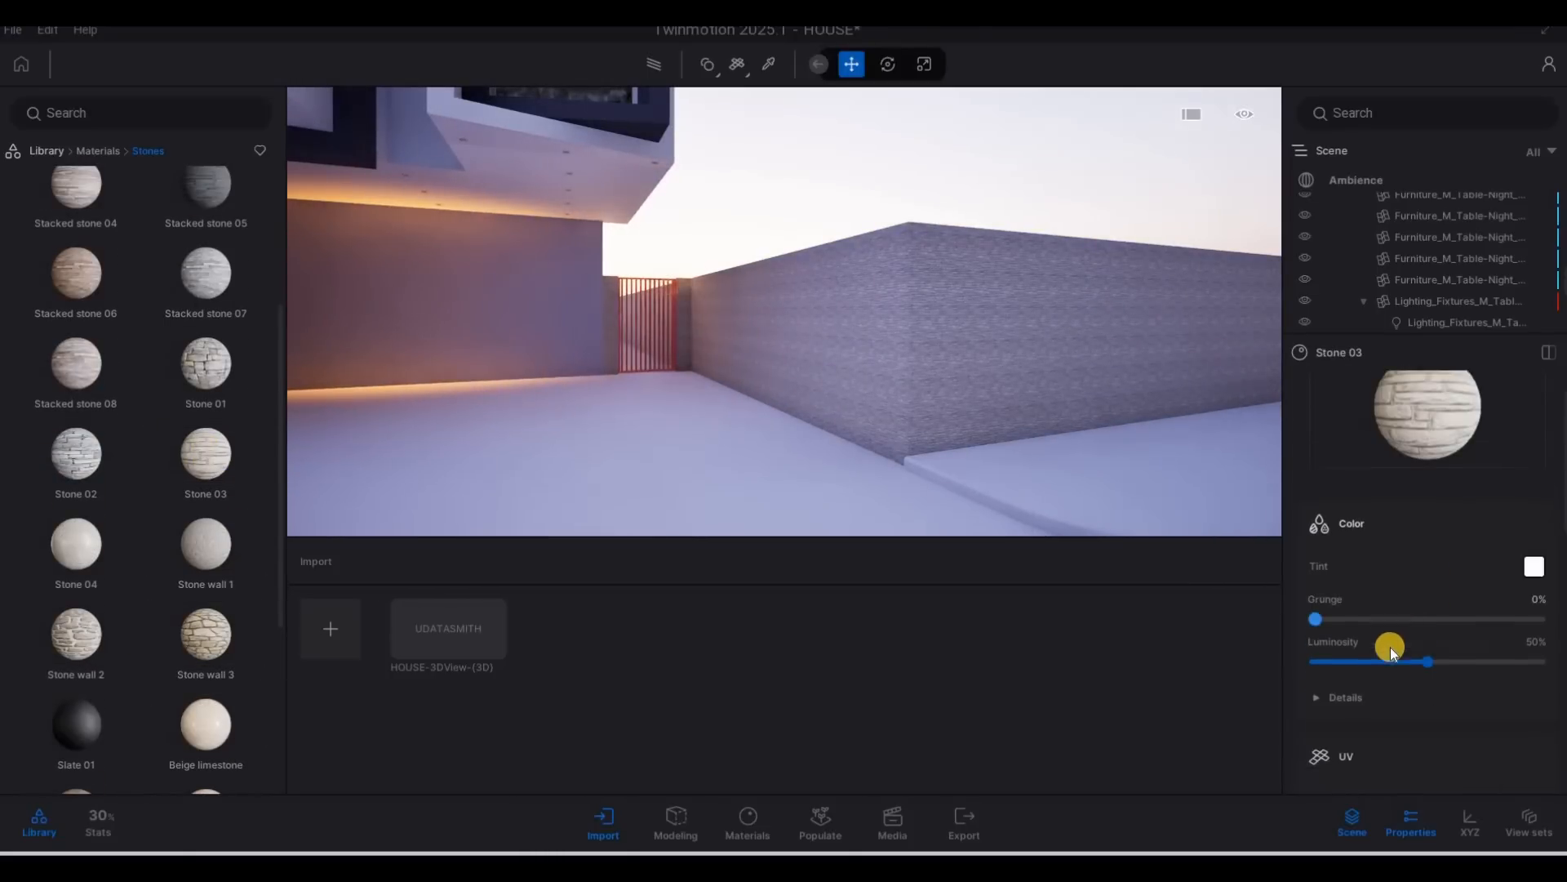
scroll(1377, 624, down, 1)
scroll(1393, 642, up, 6)
scroll(1385, 666, down, 10)
mouse_move(1427, 723)
mouse_down()
mouse_move(1459, 723)
mouse_move(1443, 722)
mouse_up()
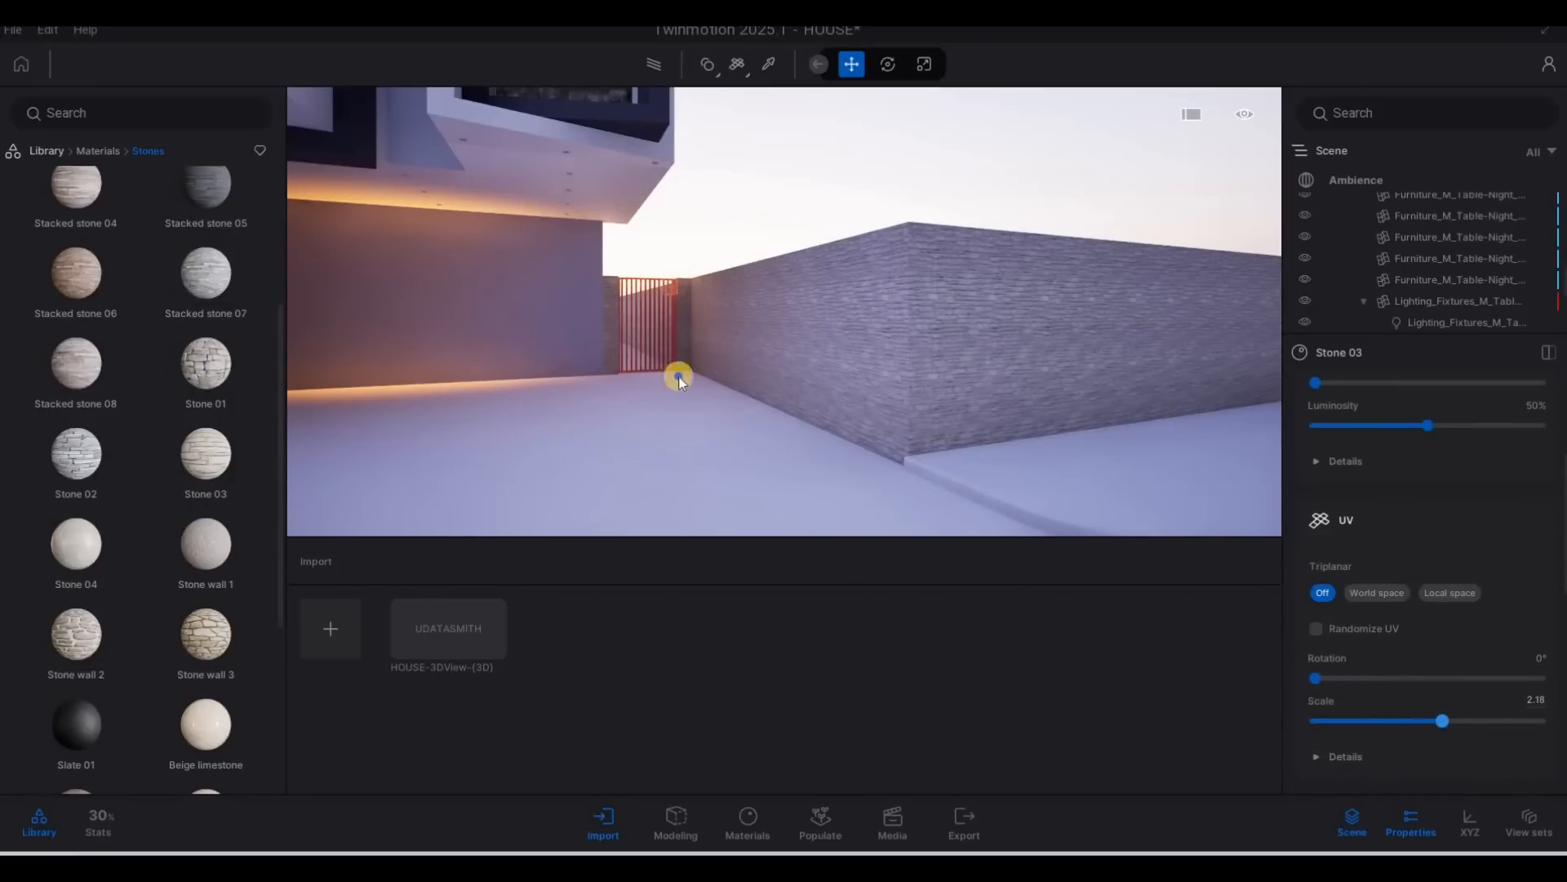
Look through the Megascans surface categories for a wall material and switch to the standard Concrete materials.
key(s)
key(a)
key(s)
key(a)
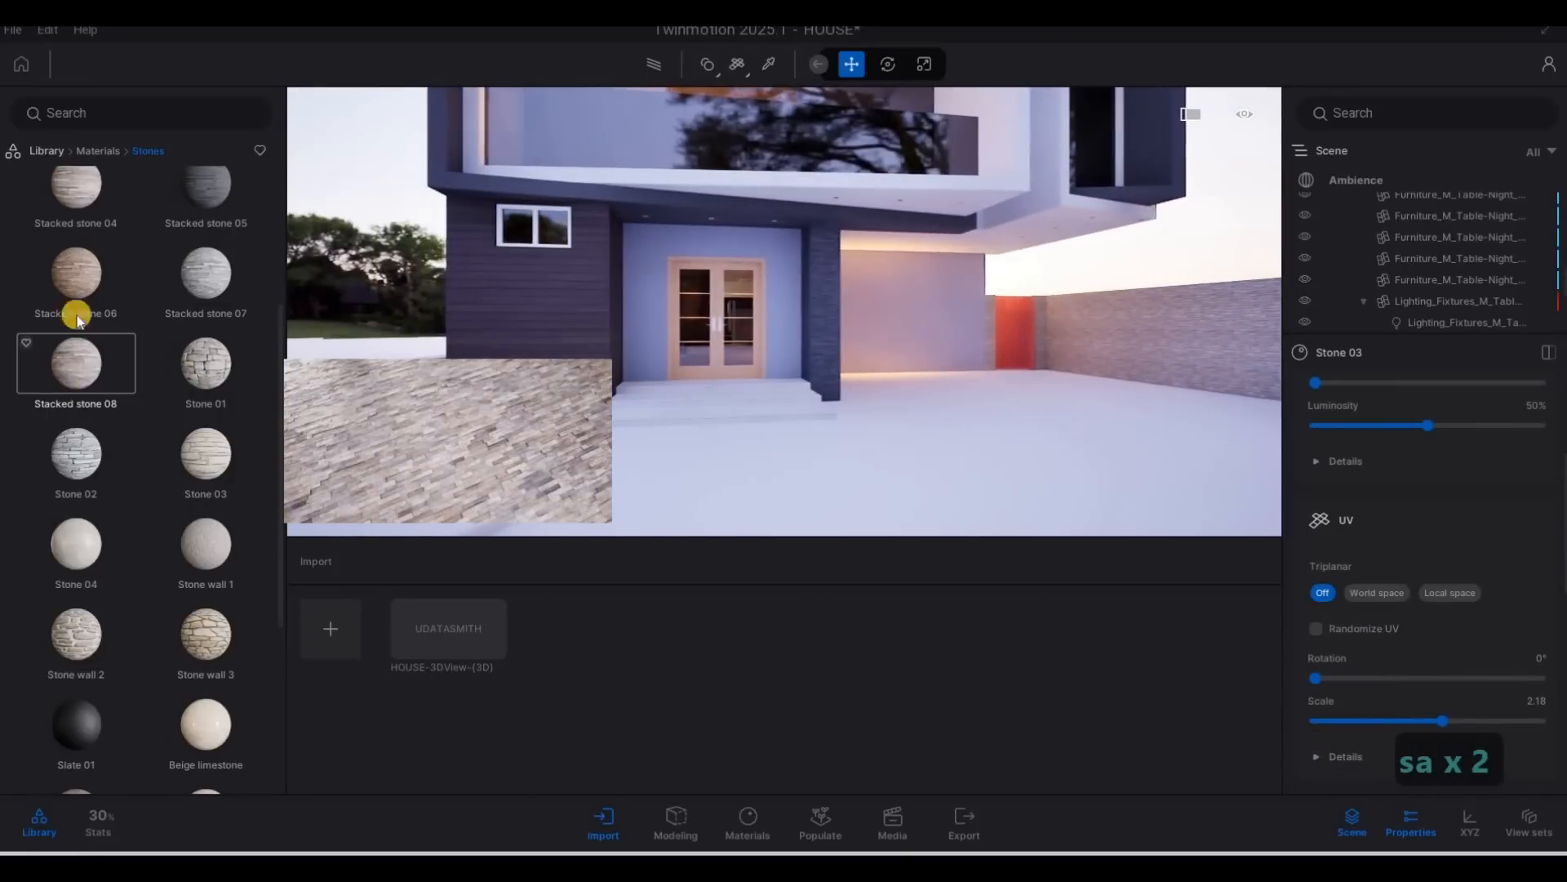
scroll(74, 286, up, 3)
click(46, 151)
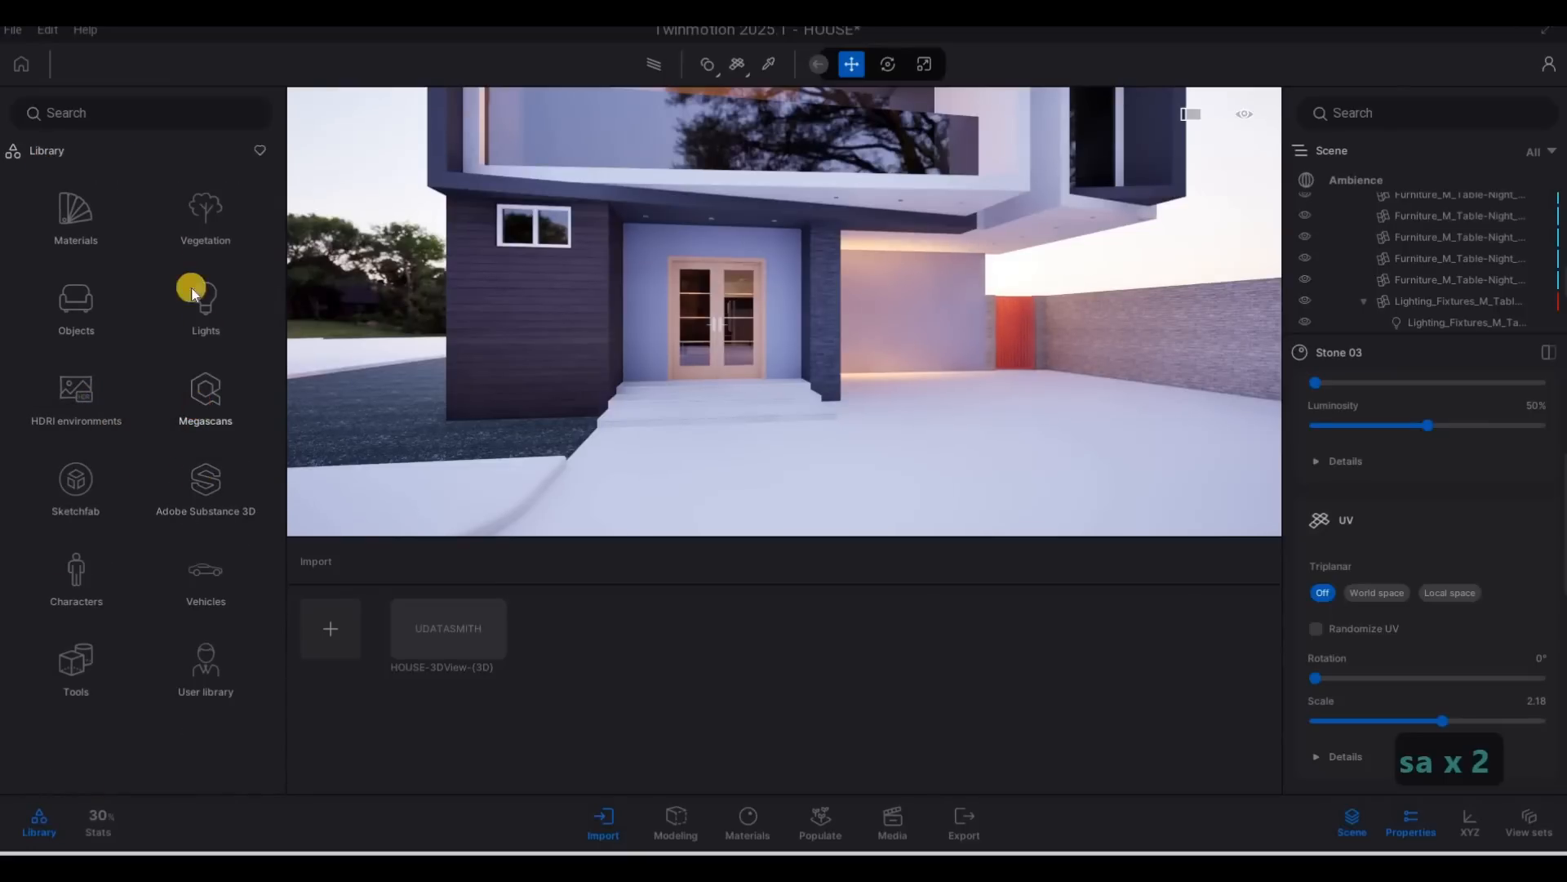
click(206, 390)
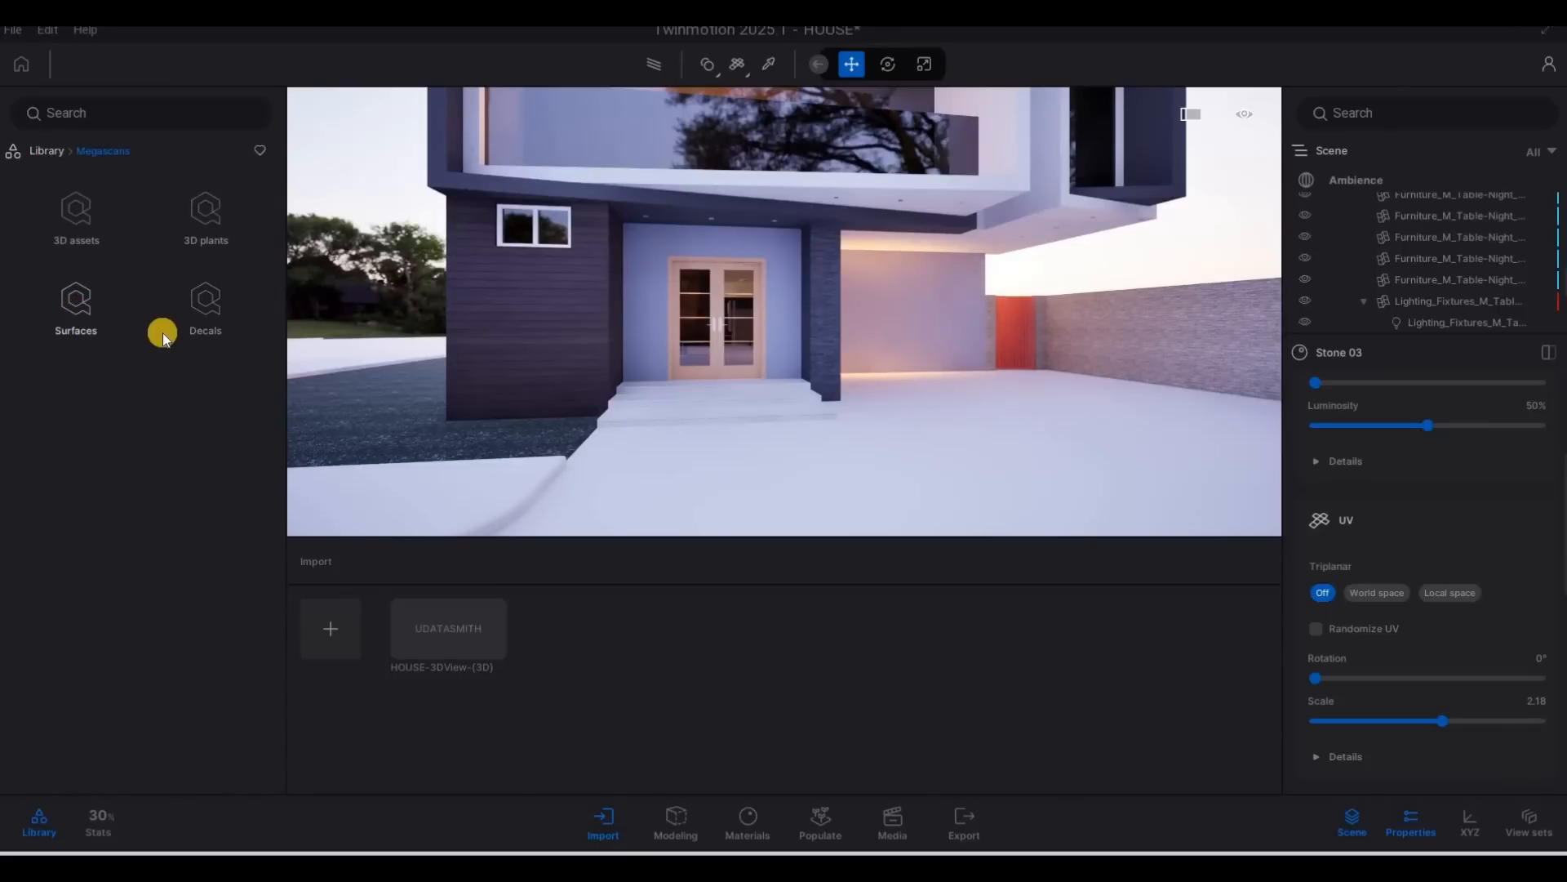
scroll(112, 506, down, 1)
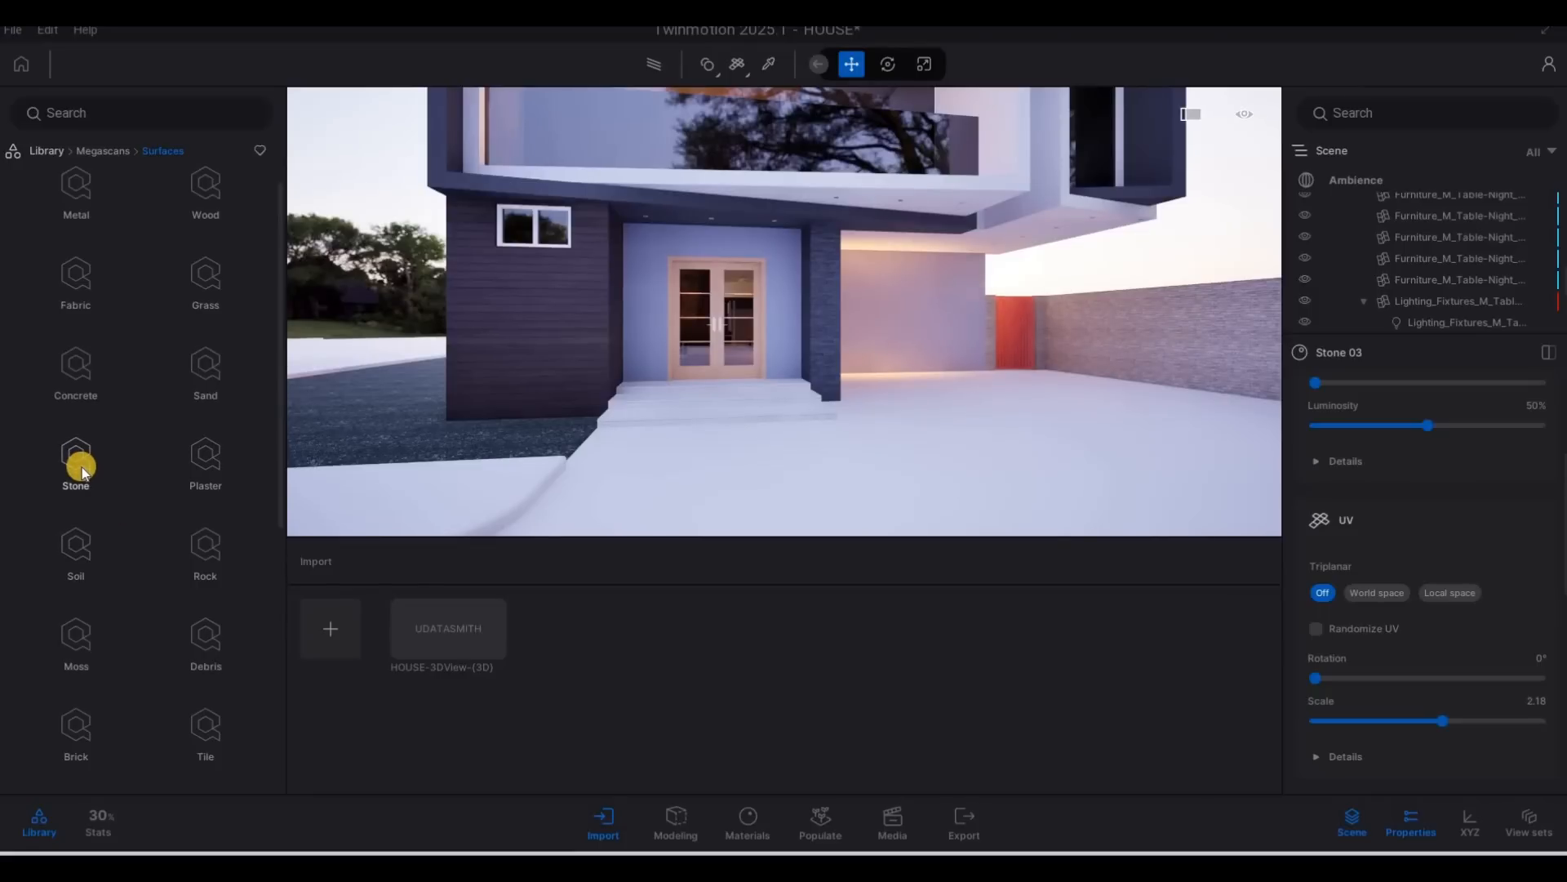
scroll(98, 629, down, 2)
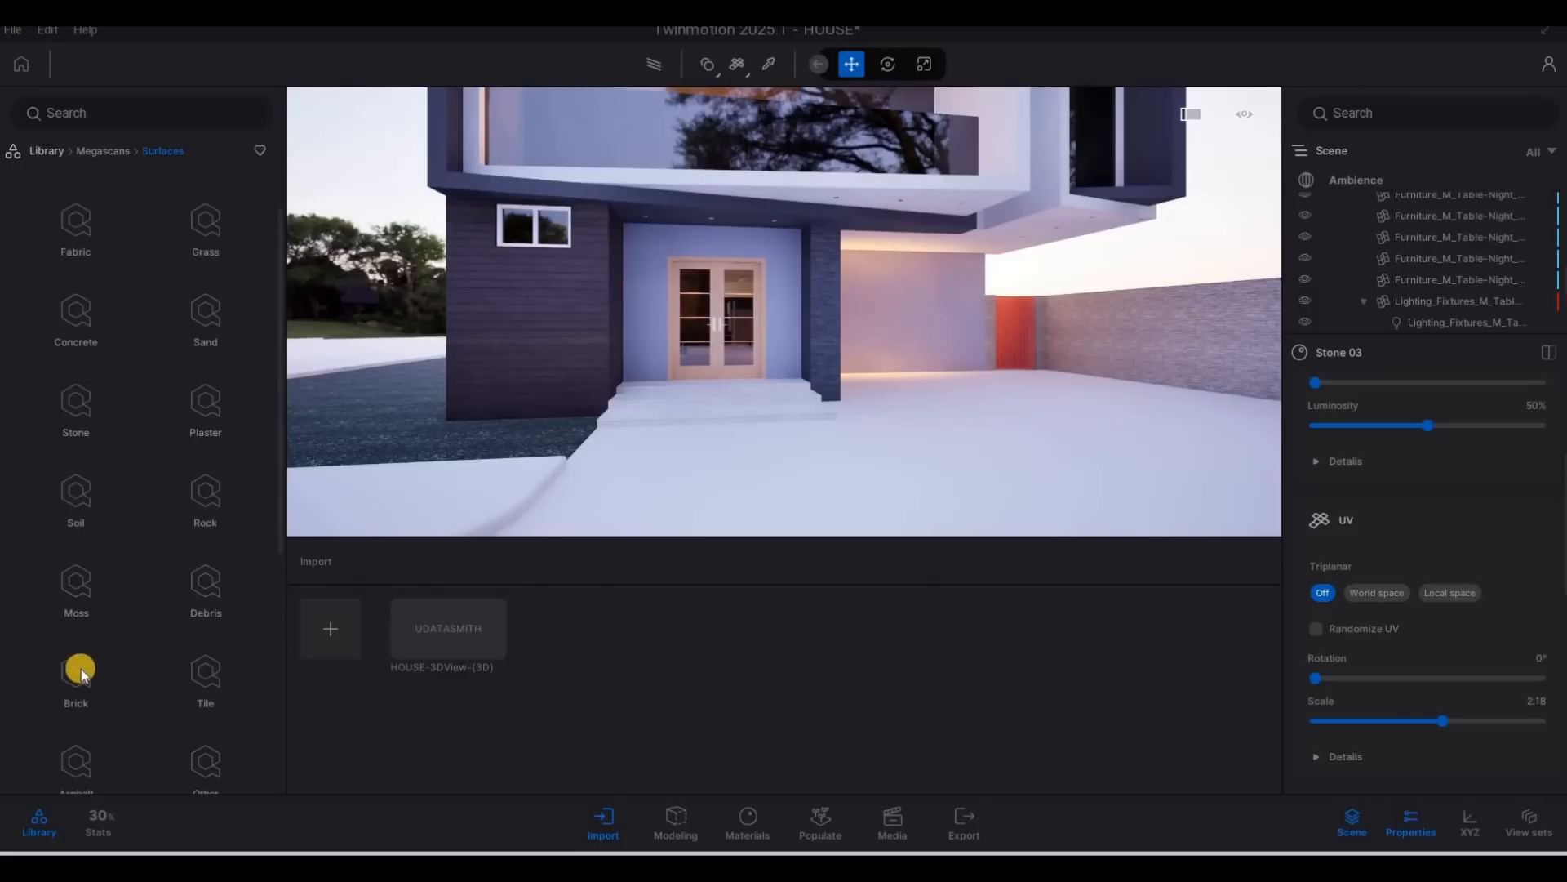
click(81, 669)
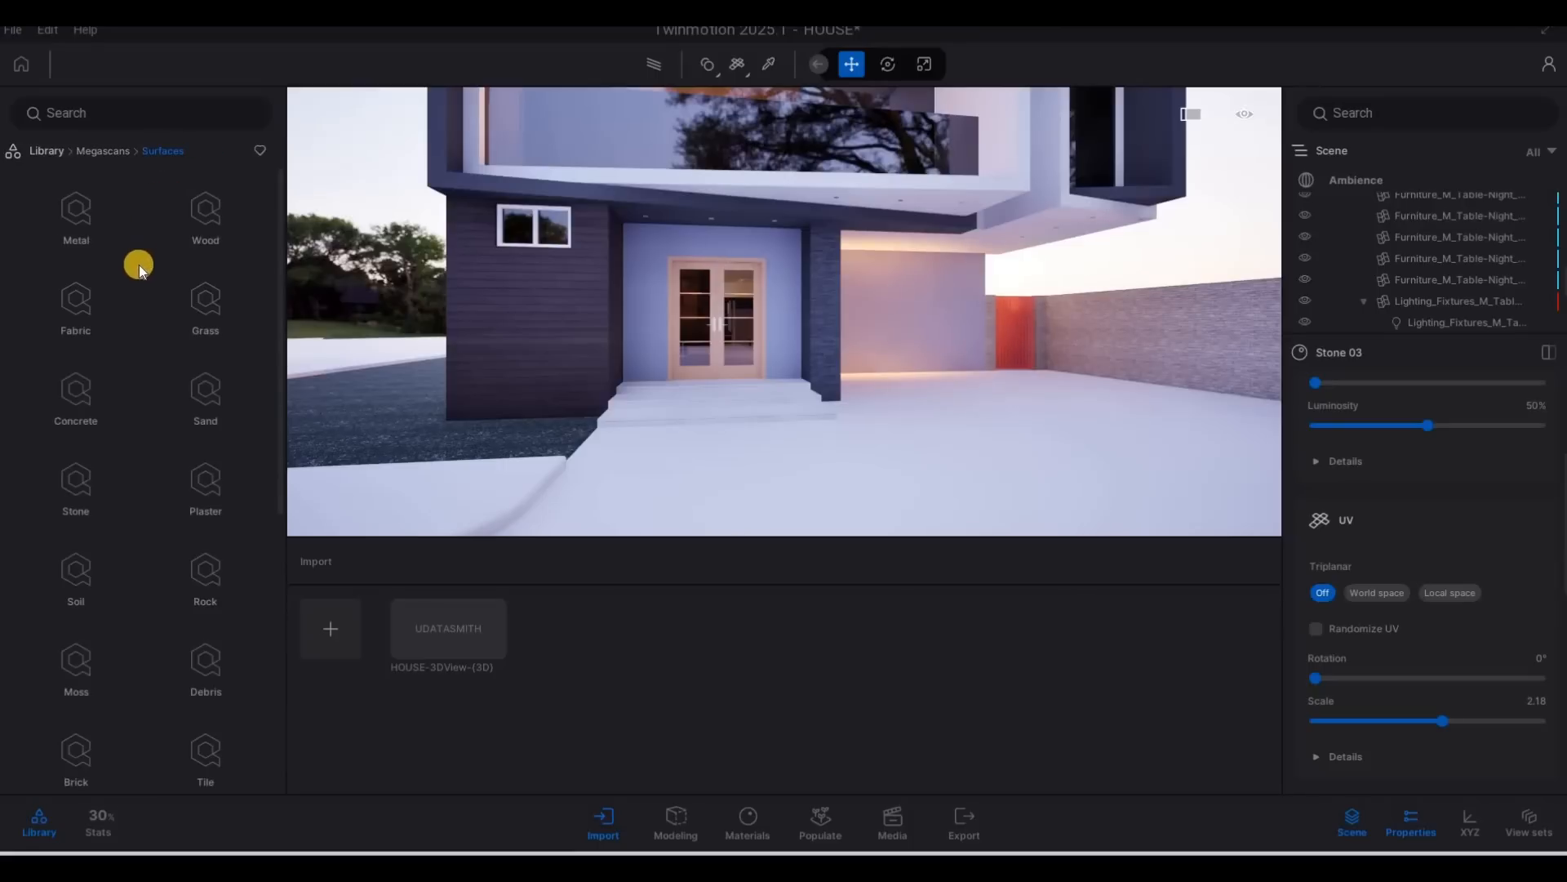
click(87, 385)
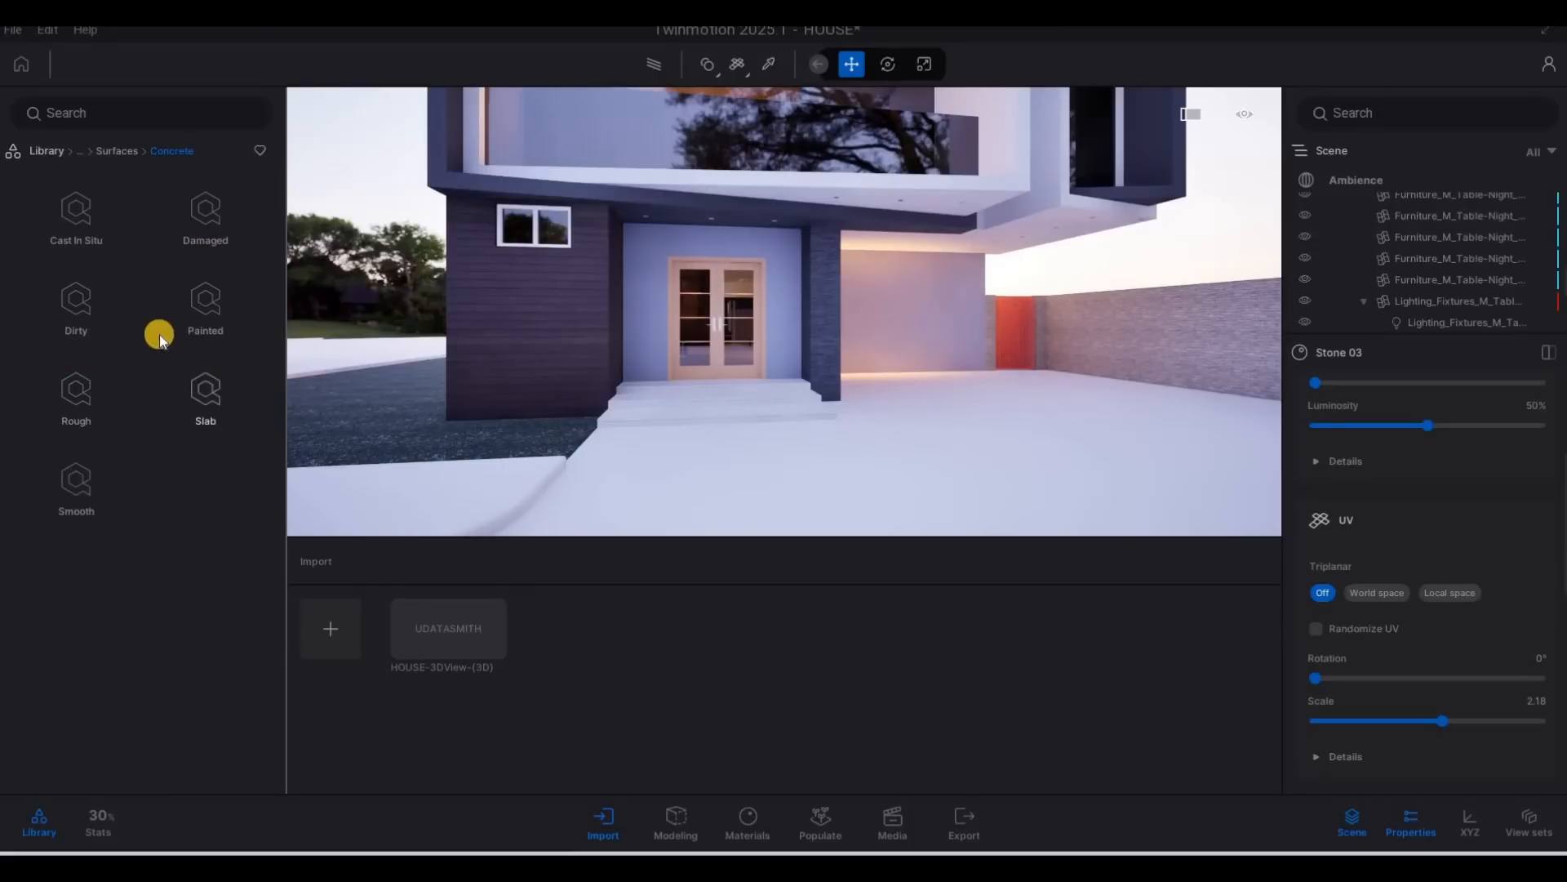
click(147, 151)
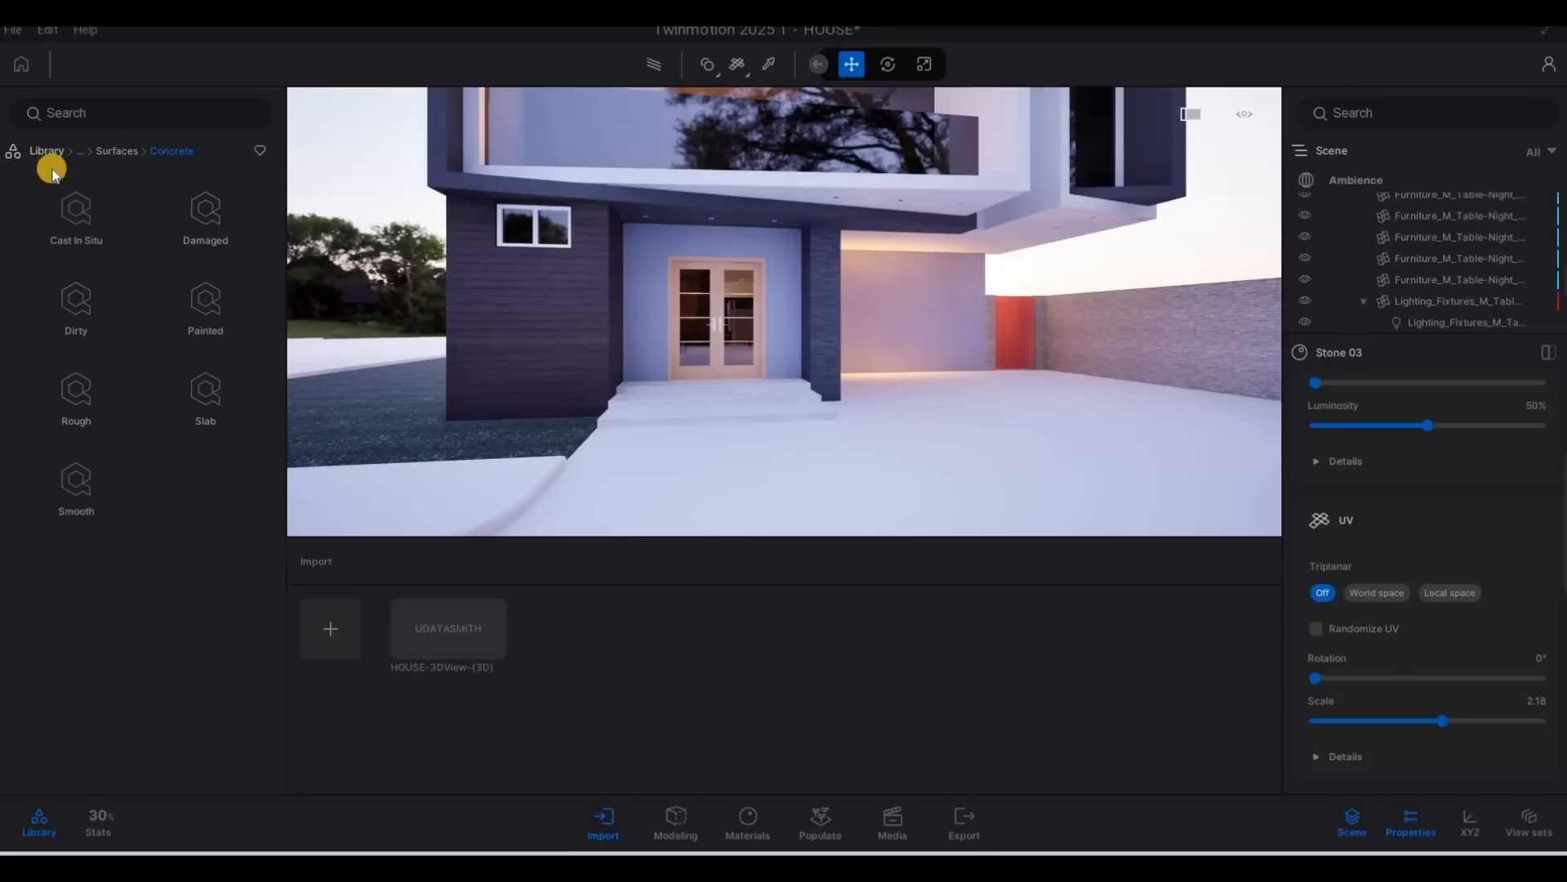
click(91, 239)
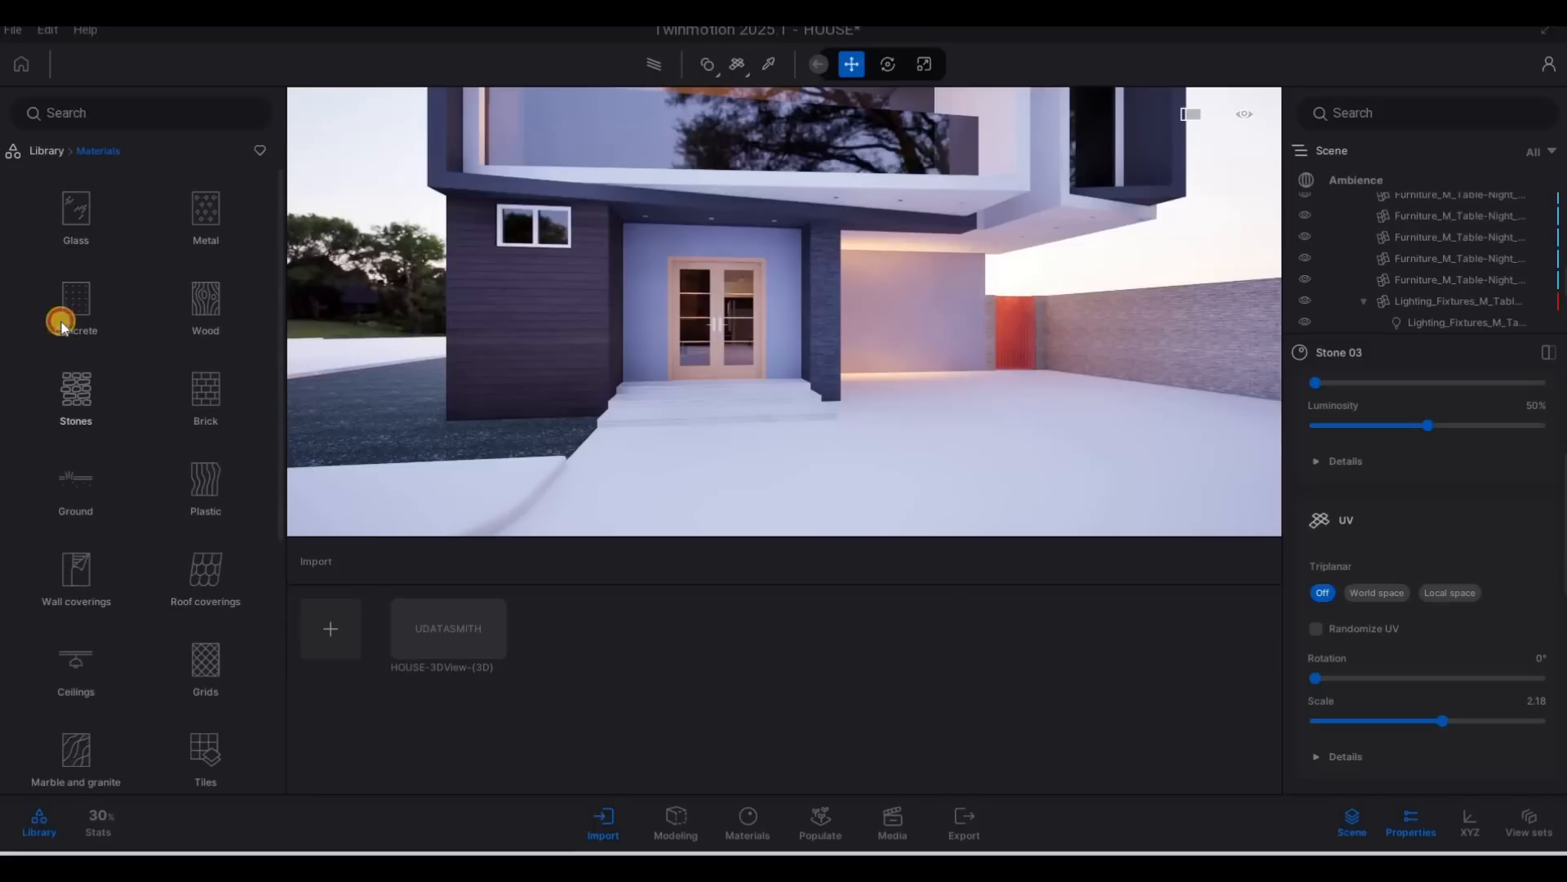
click(106, 326)
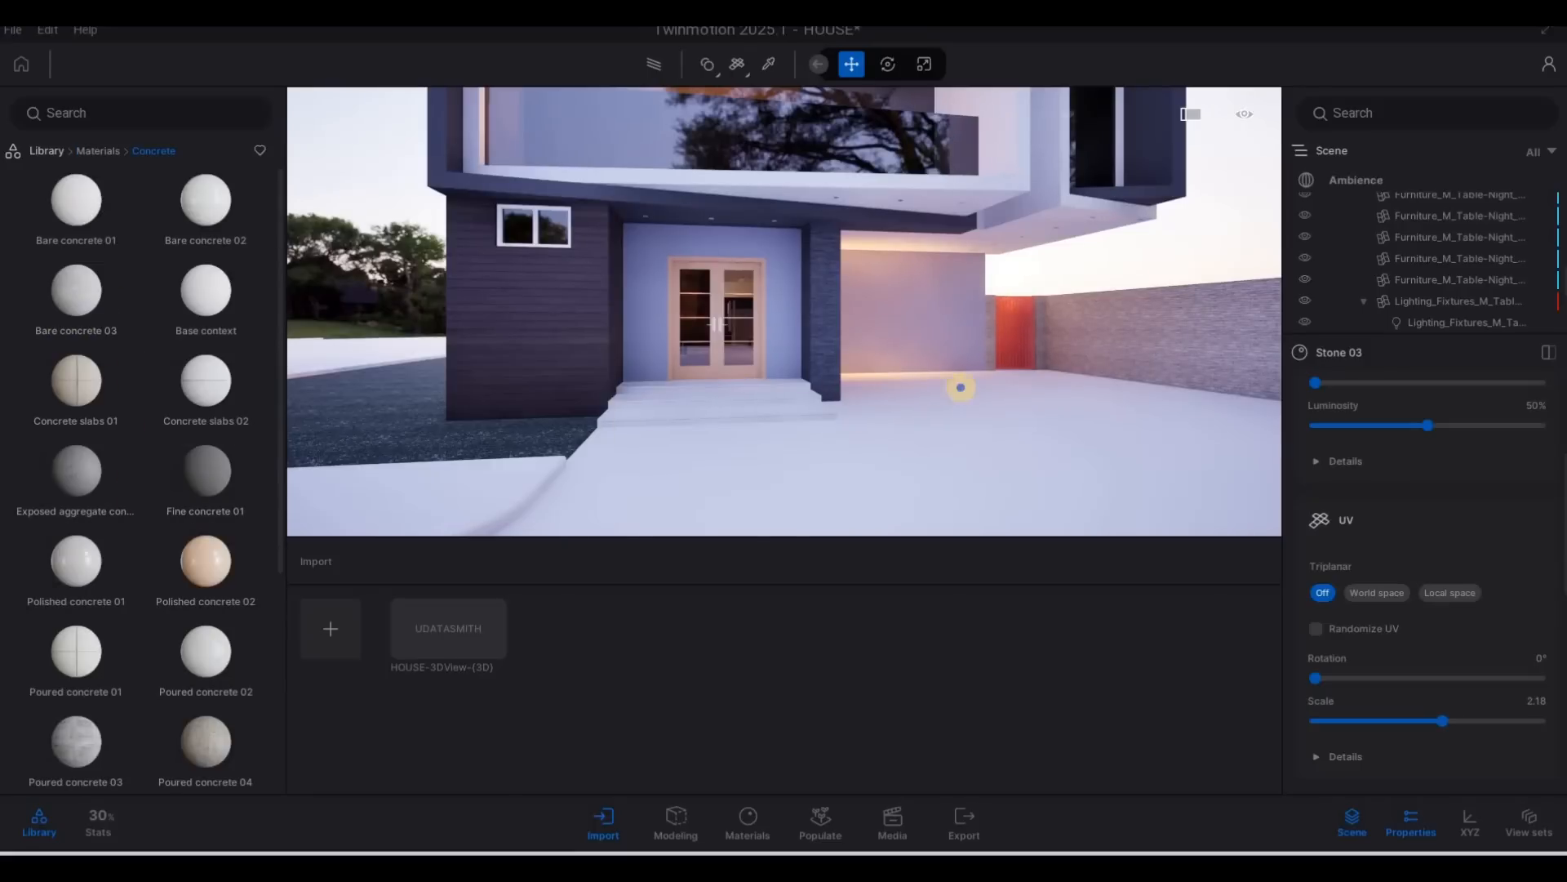
Try the Poured concrete 03 material on the wall around the front entrance door.
drag(958, 384, 938, 384)
key(w)
key(a)
scroll(101, 638, down, 1)
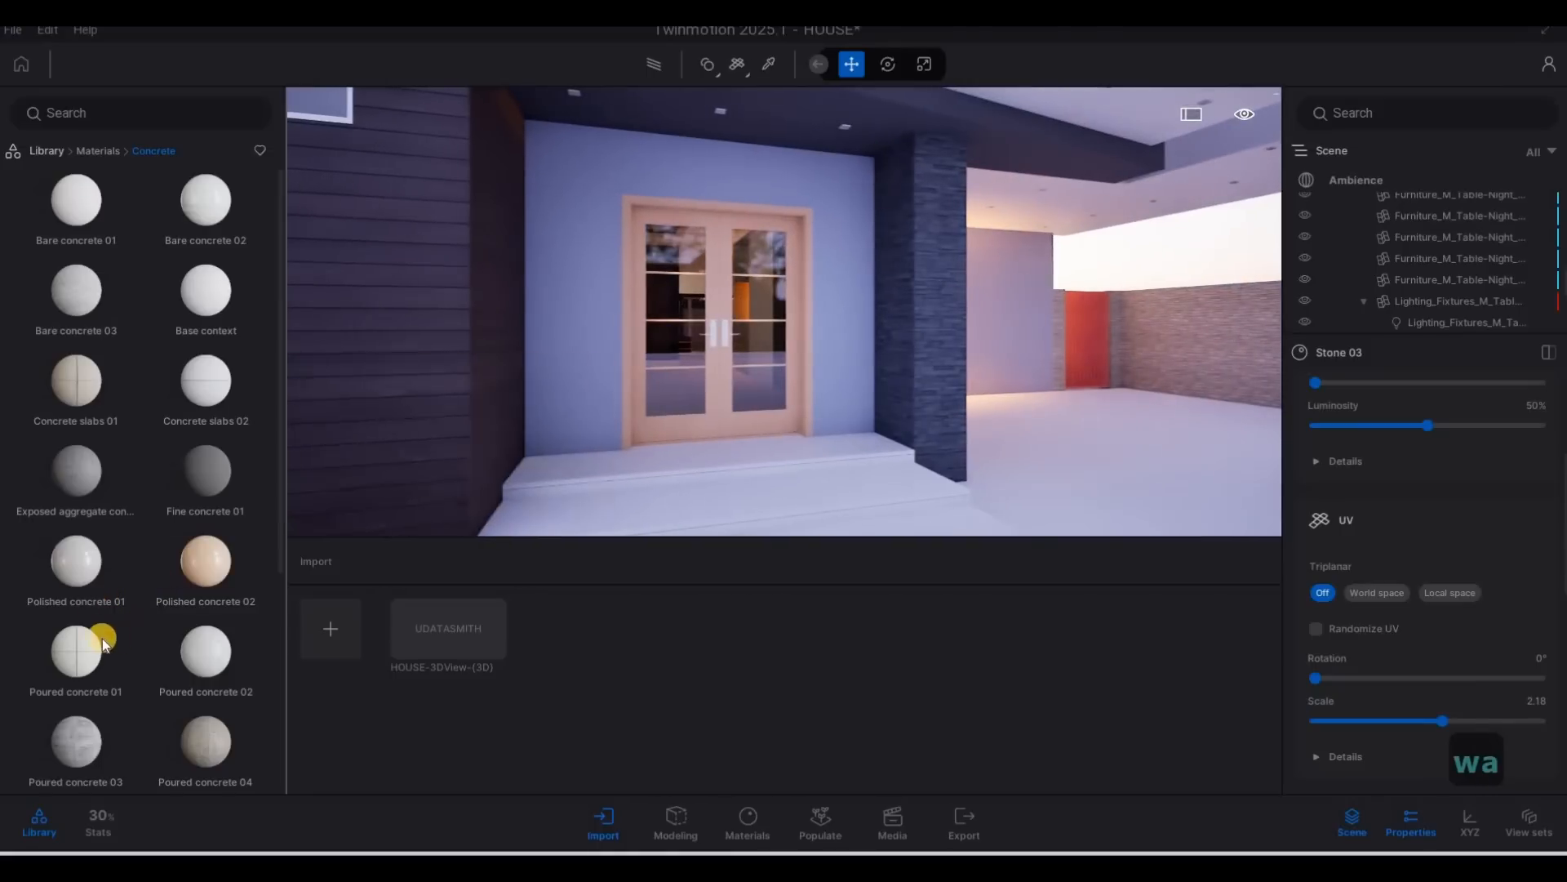
click(93, 652)
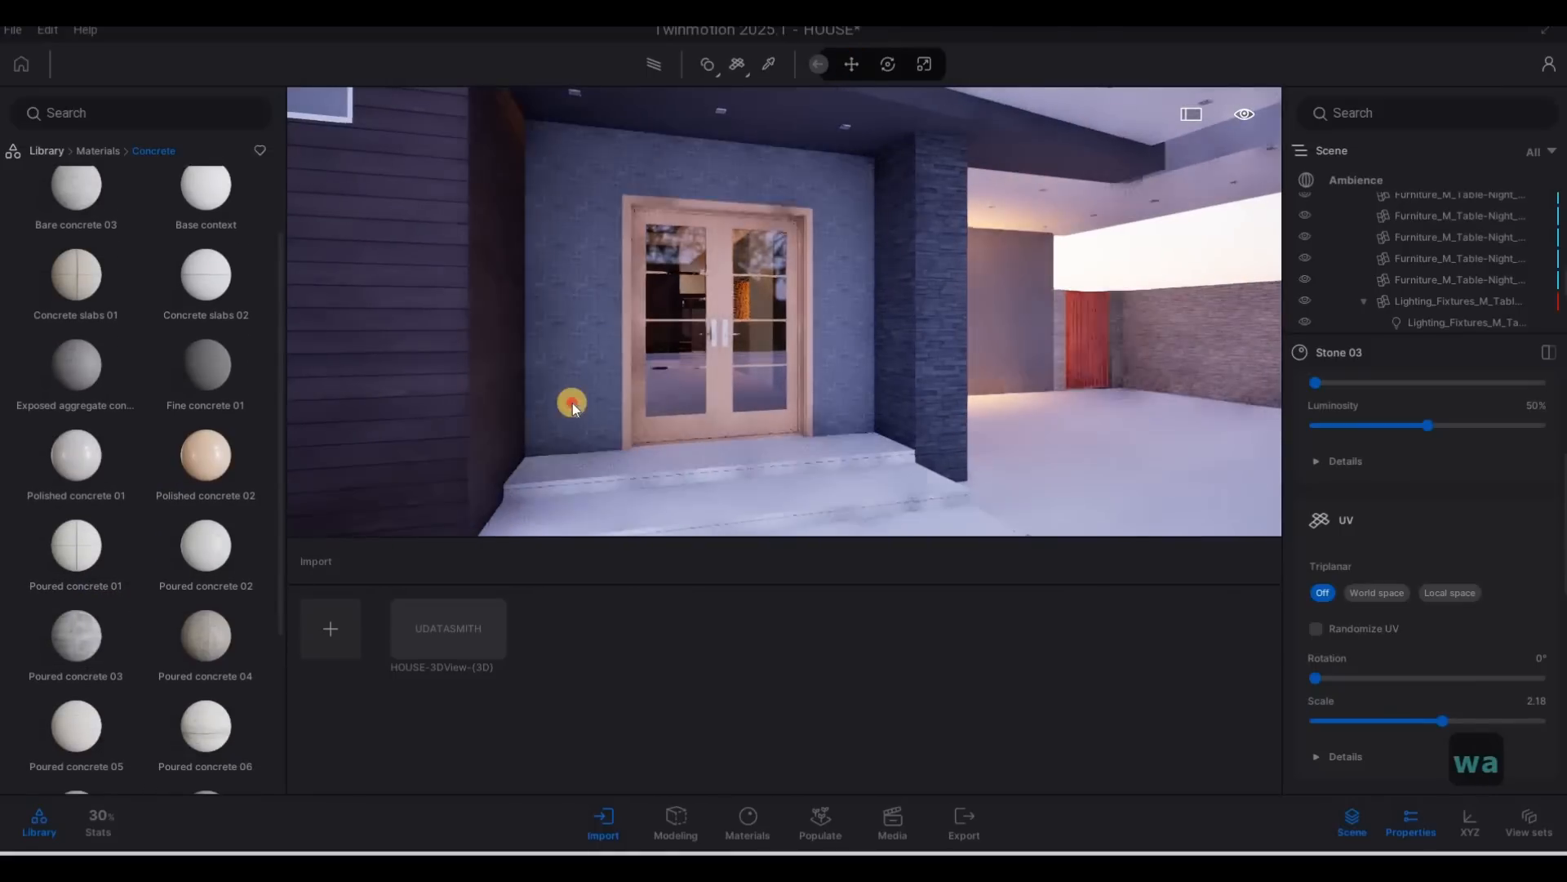
drag(83, 637, 551, 395)
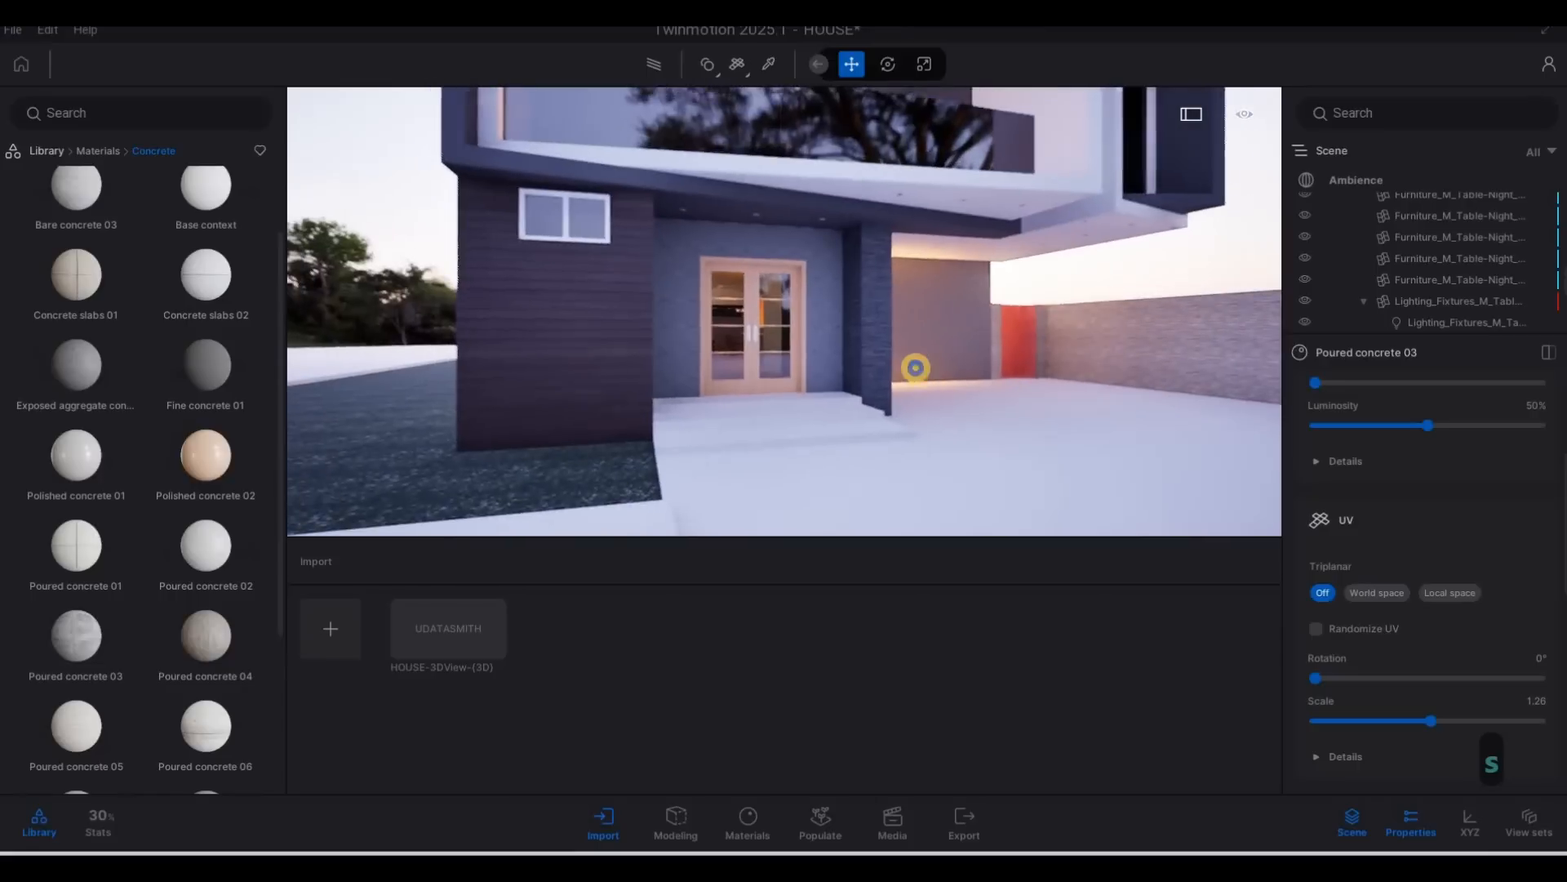
Apply Poured concrete 04 to the wall around the front door and set its texture scale to 2.64.
key(d)
key(w)
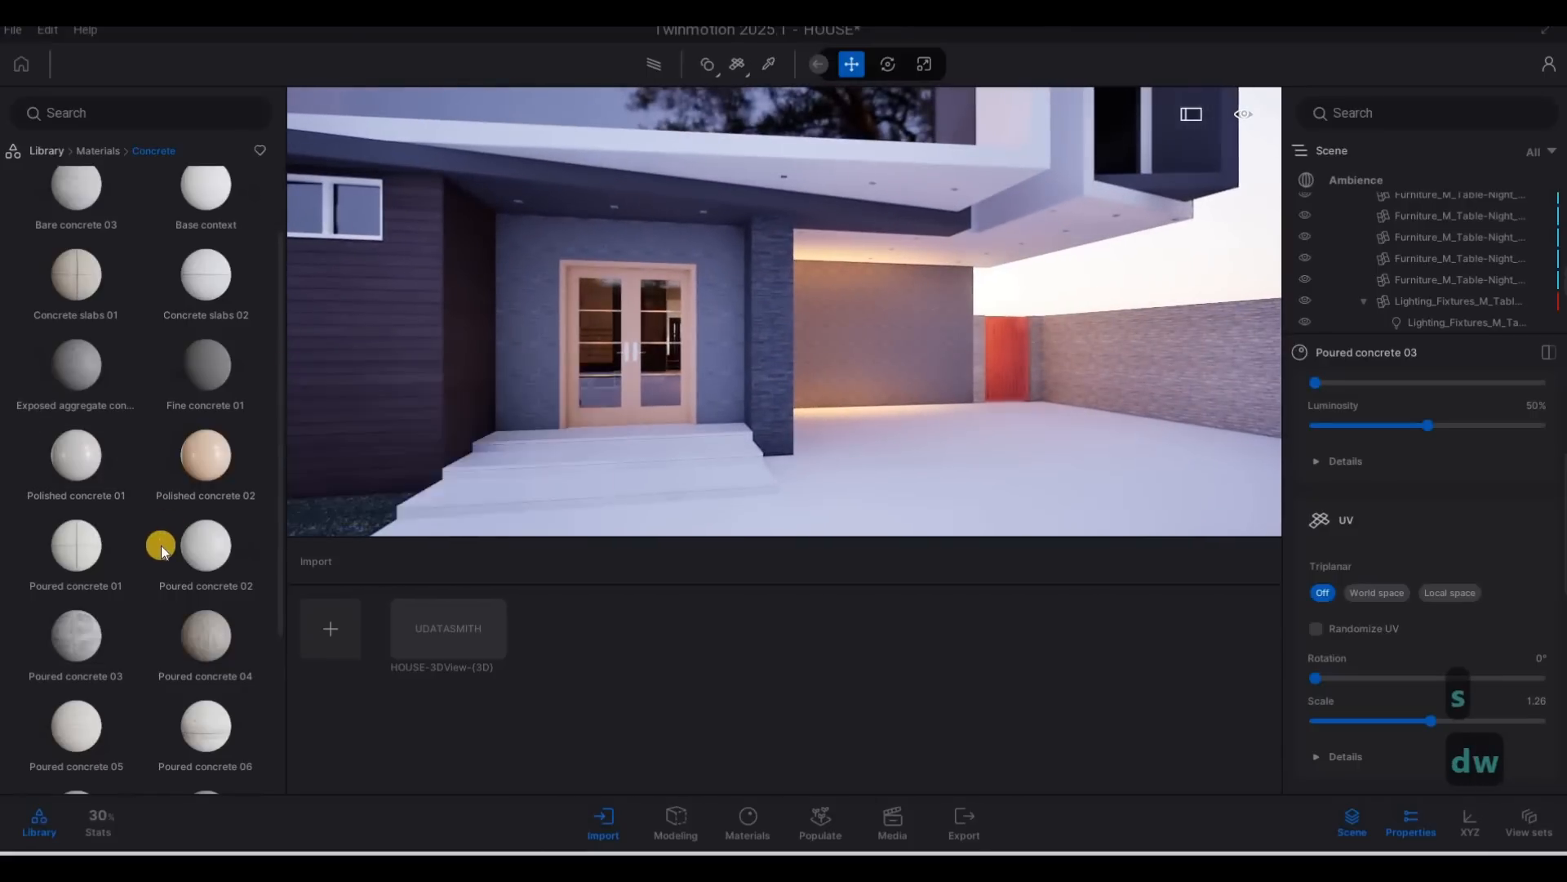
scroll(116, 557, down, 1)
mouse_move(226, 586)
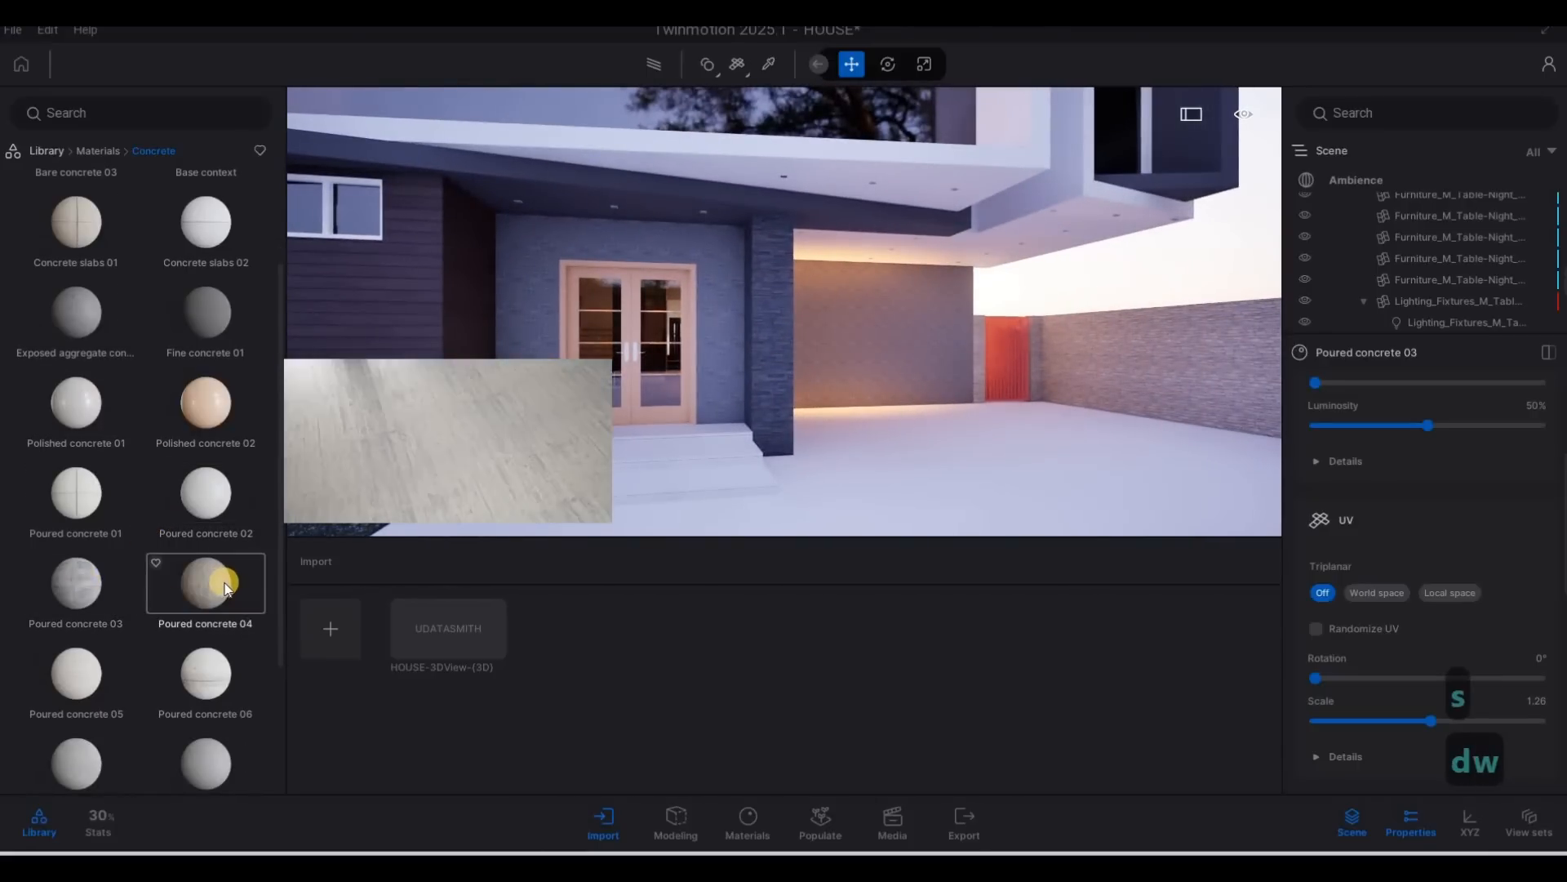
drag(545, 340, 549, 341)
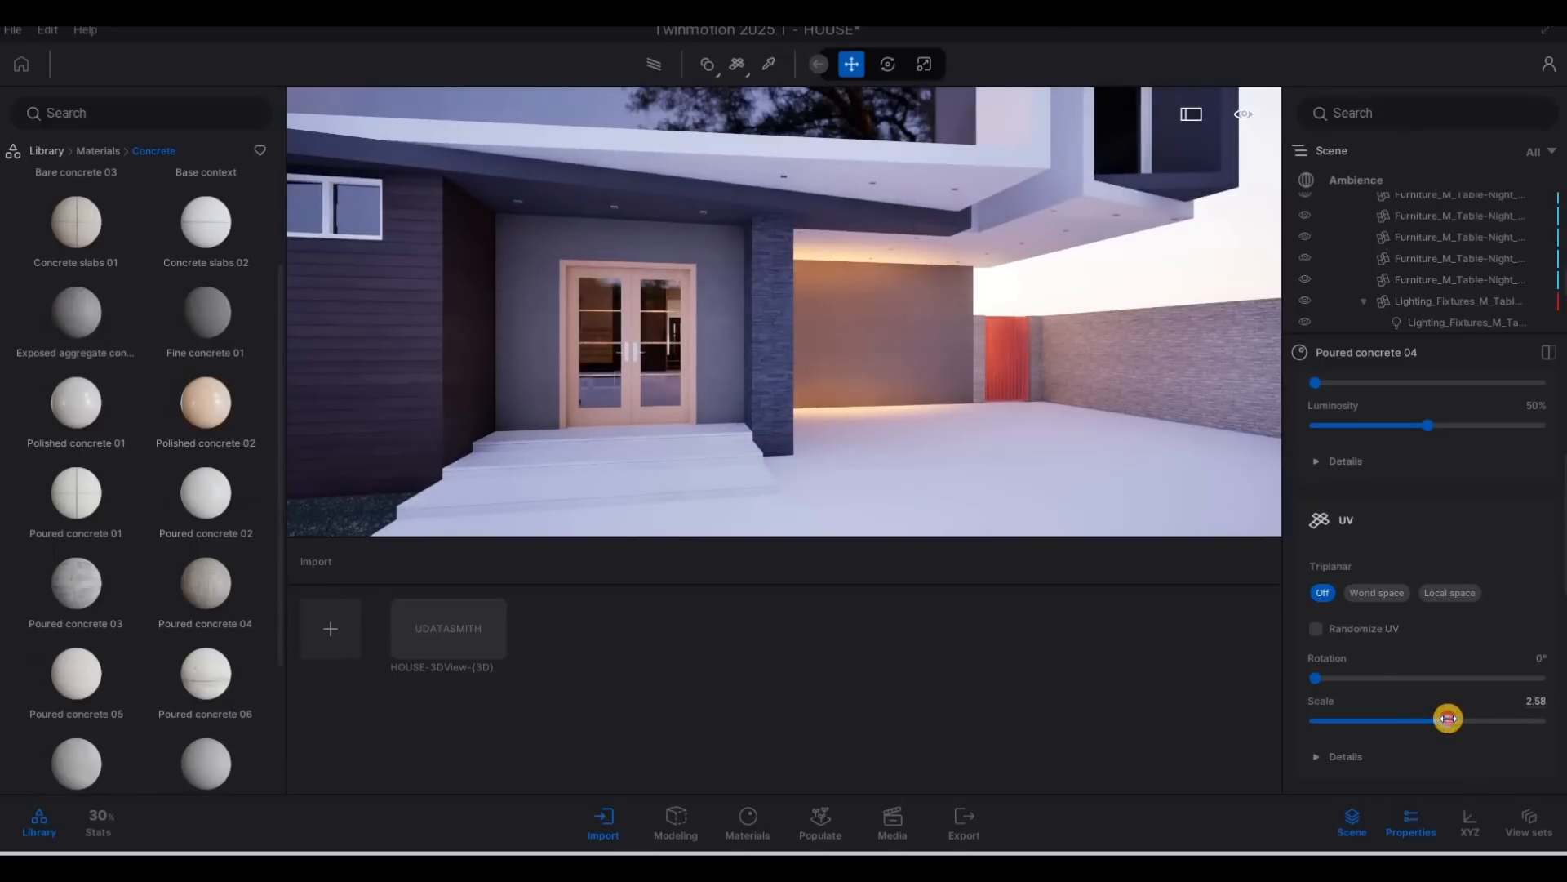
key(s)
key(s)
key(a)
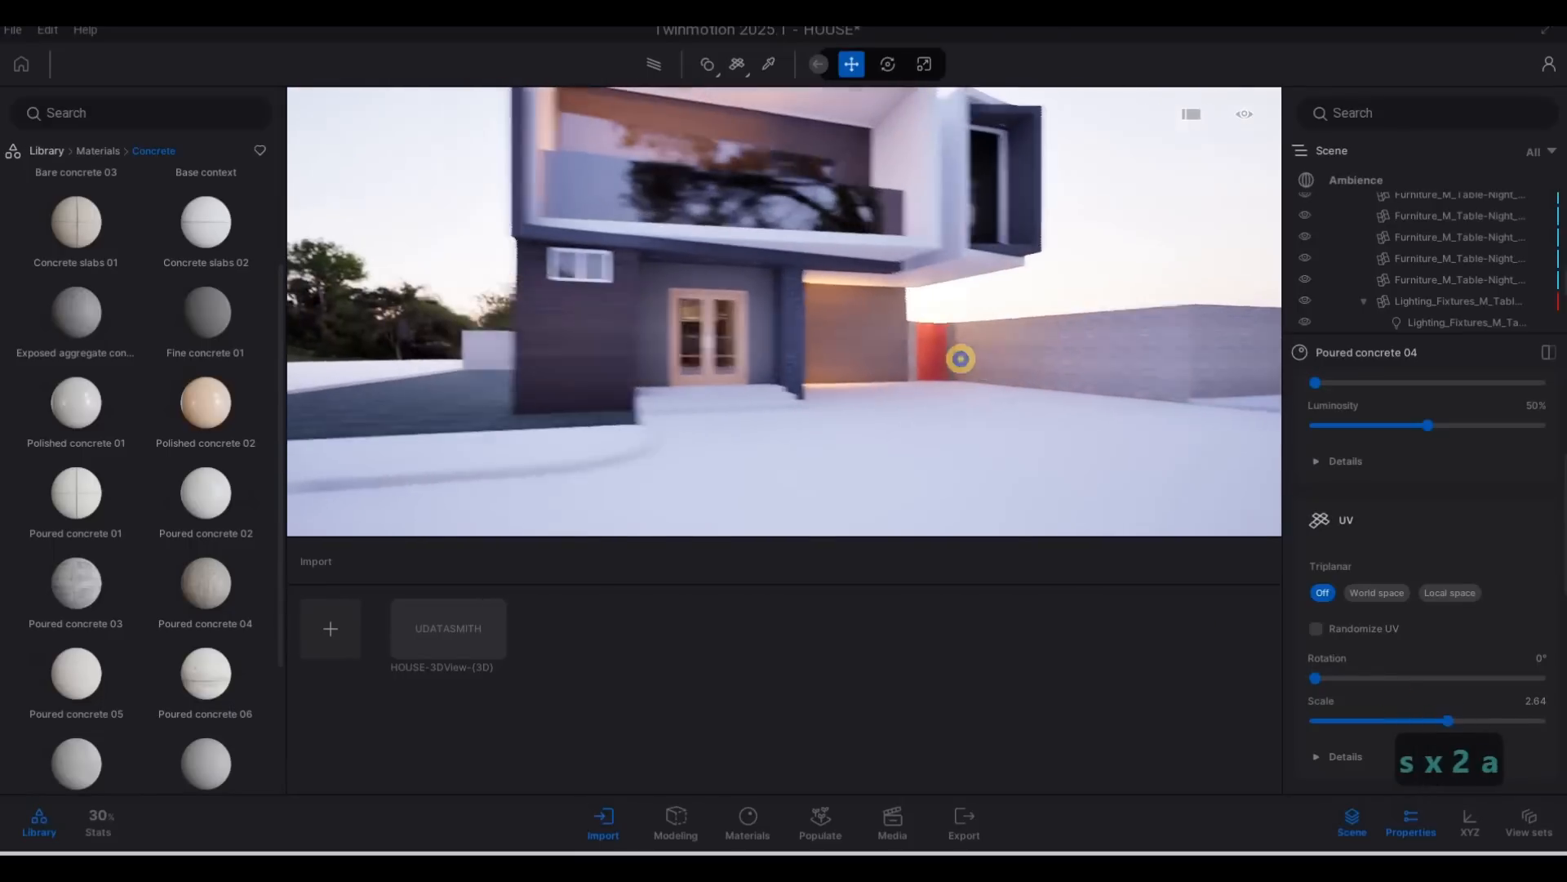
Examine the concrete wall finish in the lit recess beside the front entrance from close up.
key(d)
key(d)
key(d)
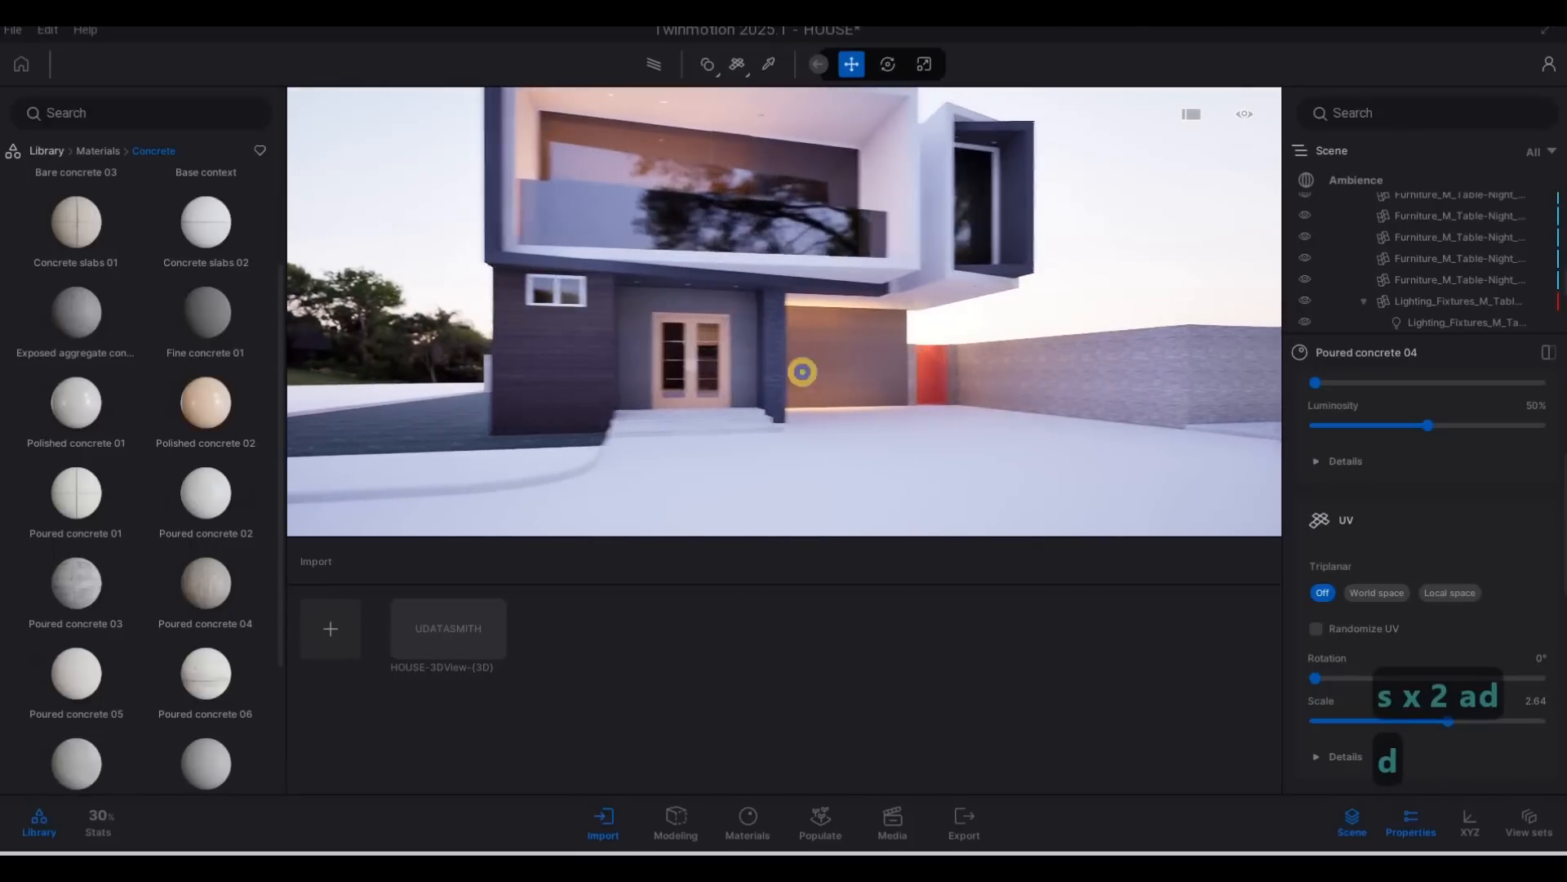
key(w)
key(w)
key(w)
key(w)
key(w)
key(w)
key(w)
key(w)
key(w)
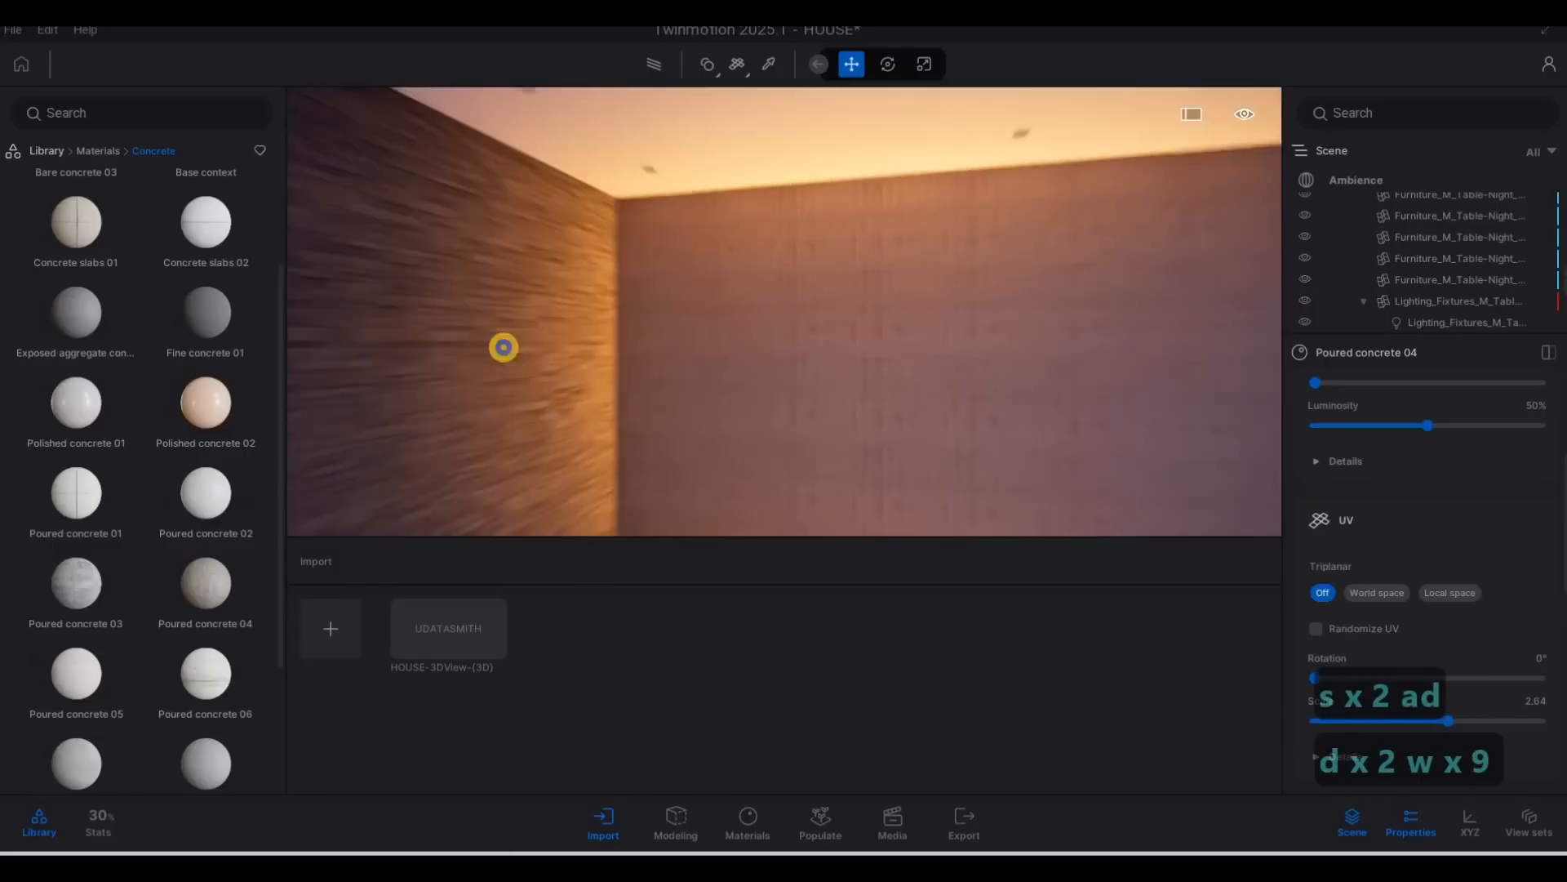
key(d)
key(s)
key(s)
key(a)
key(a)
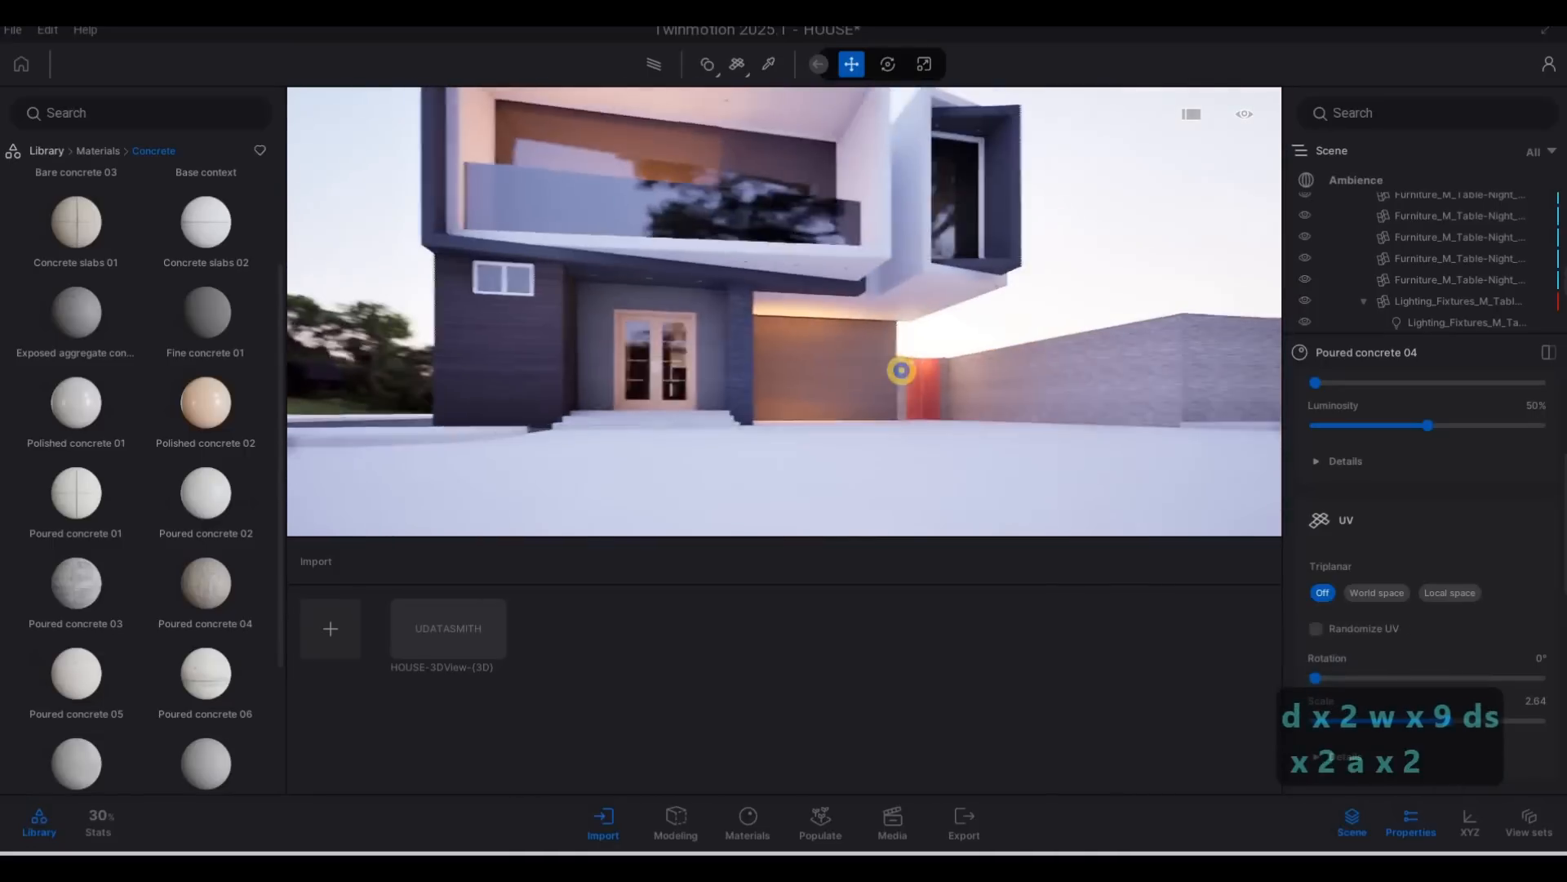
Examine the projecting upper-floor window box and the room behind it.
key(q)
key(q)
key(d)
key(d)
key(d)
key(d)
key(d)
key(d)
key(d)
key(w)
key(w)
key(w)
key(w)
key(w)
key(w)
key(w)
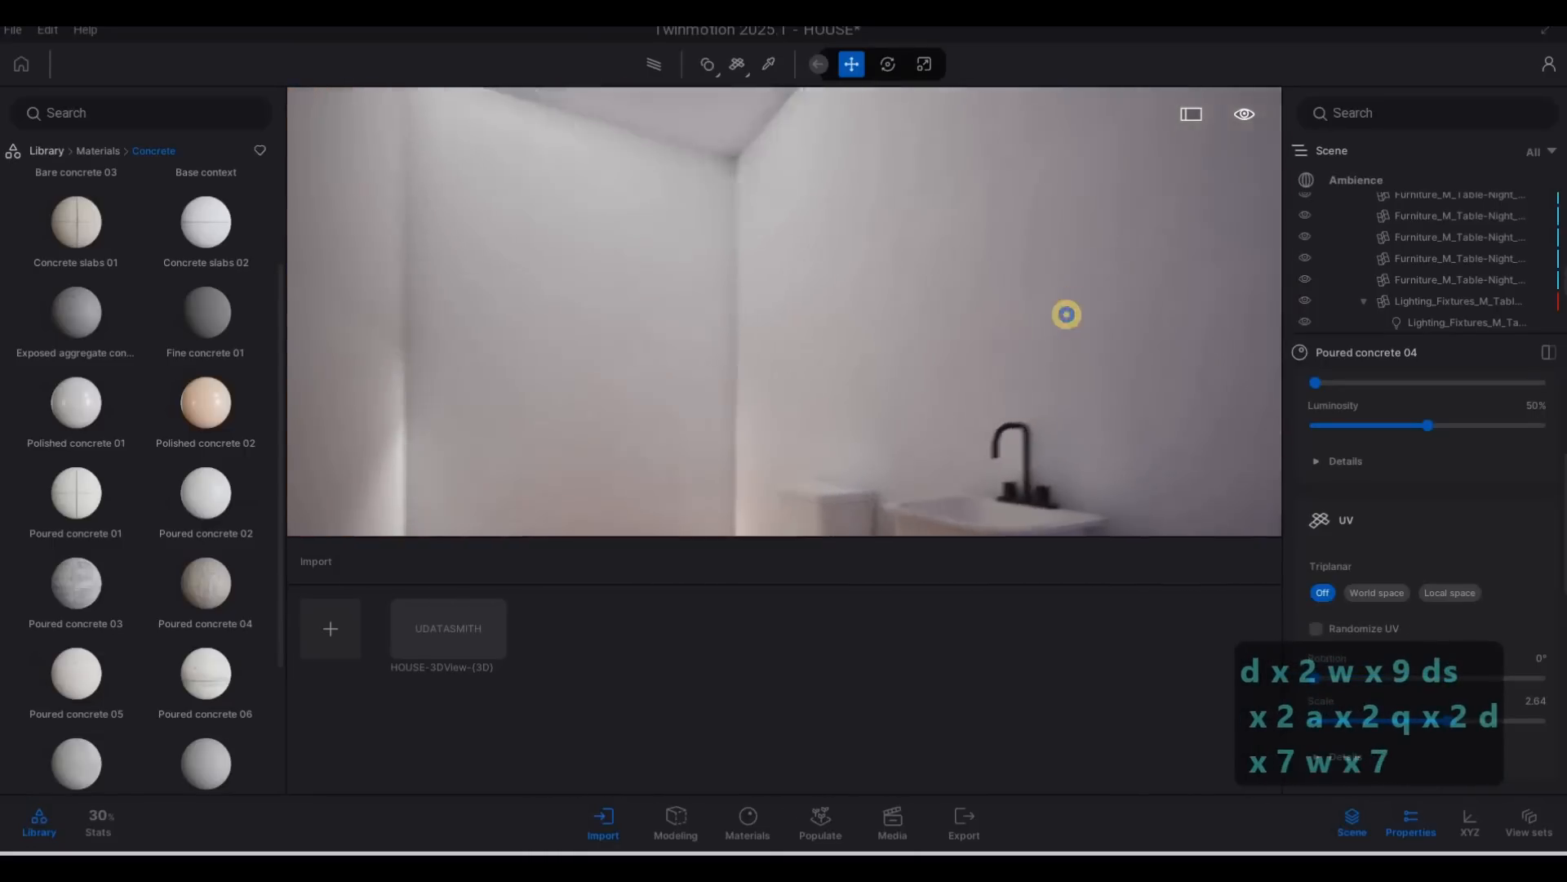
key(s)
key(d)
key(s)
key(s)
key(a)
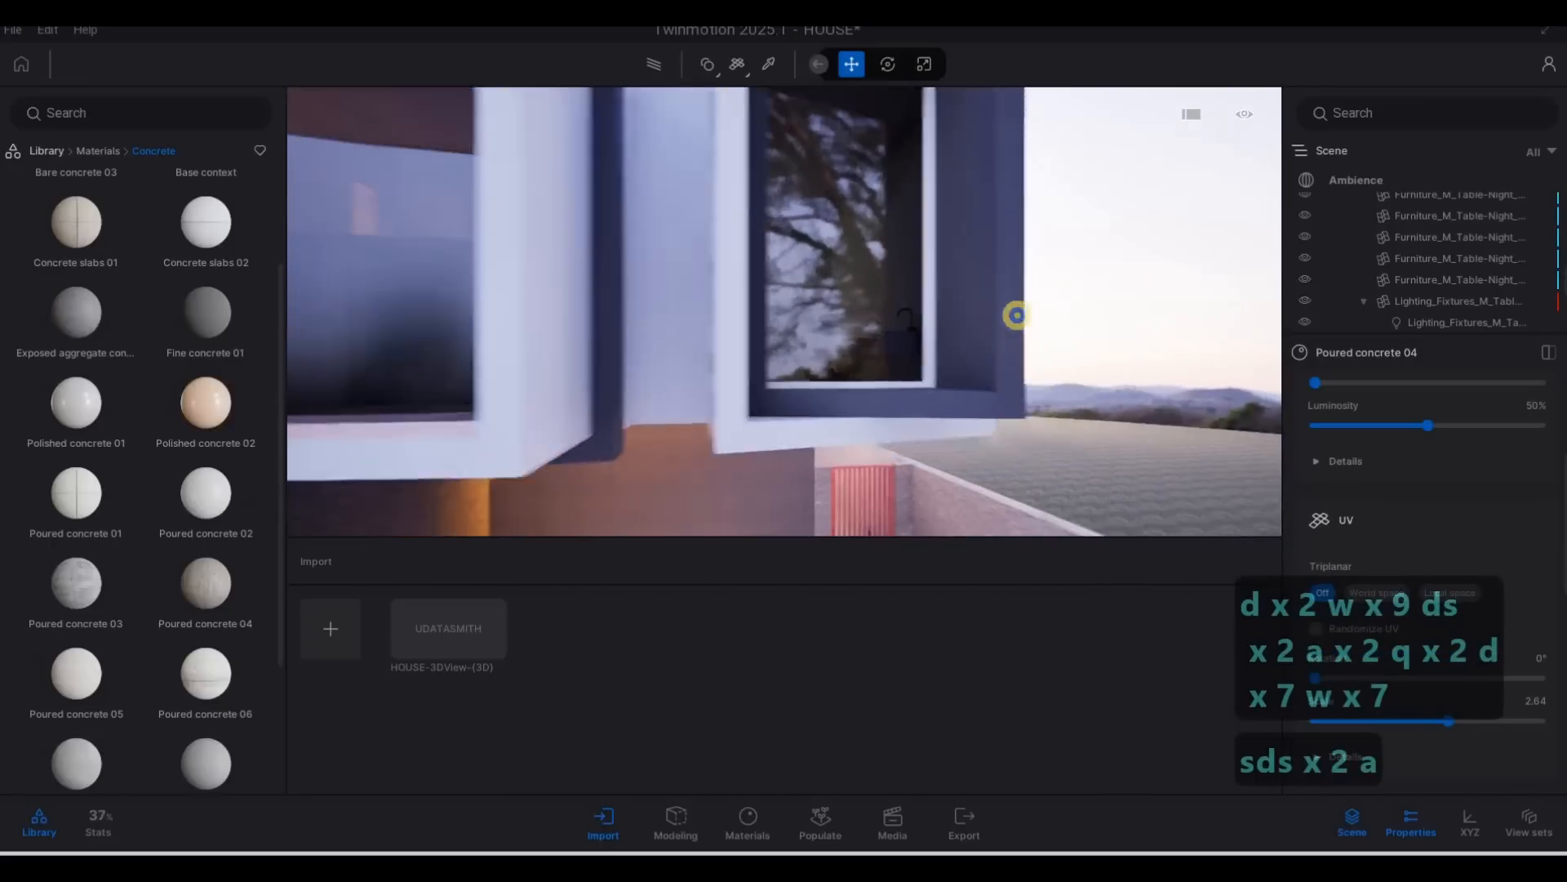
key(s)
key(d)
key(d)
key(d)
key(w)
key(a)
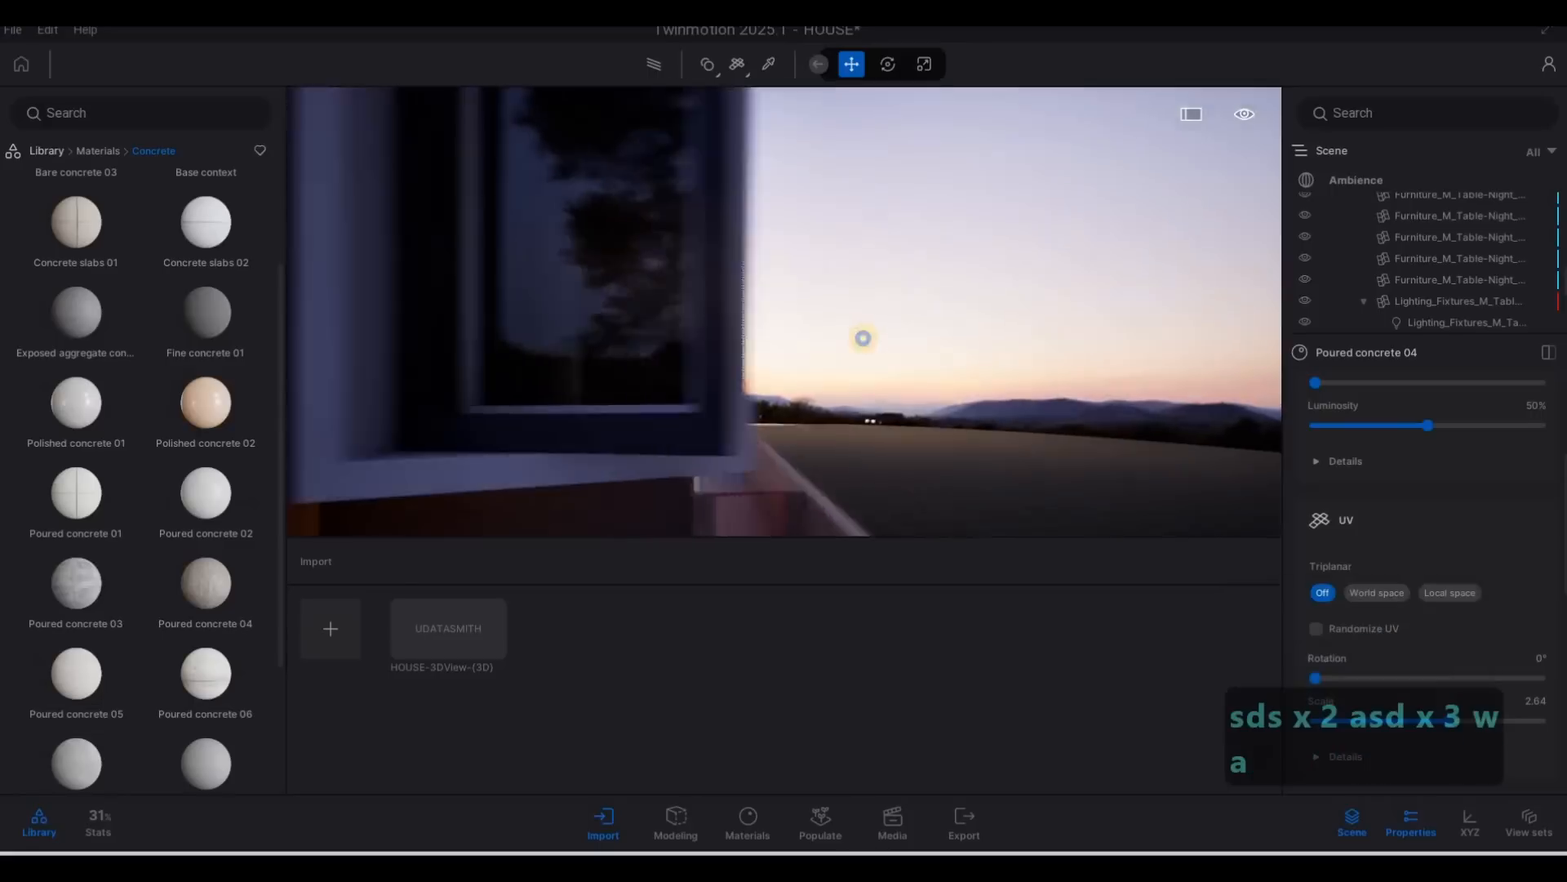
key(s)
key(a)
key(s)
key(e)
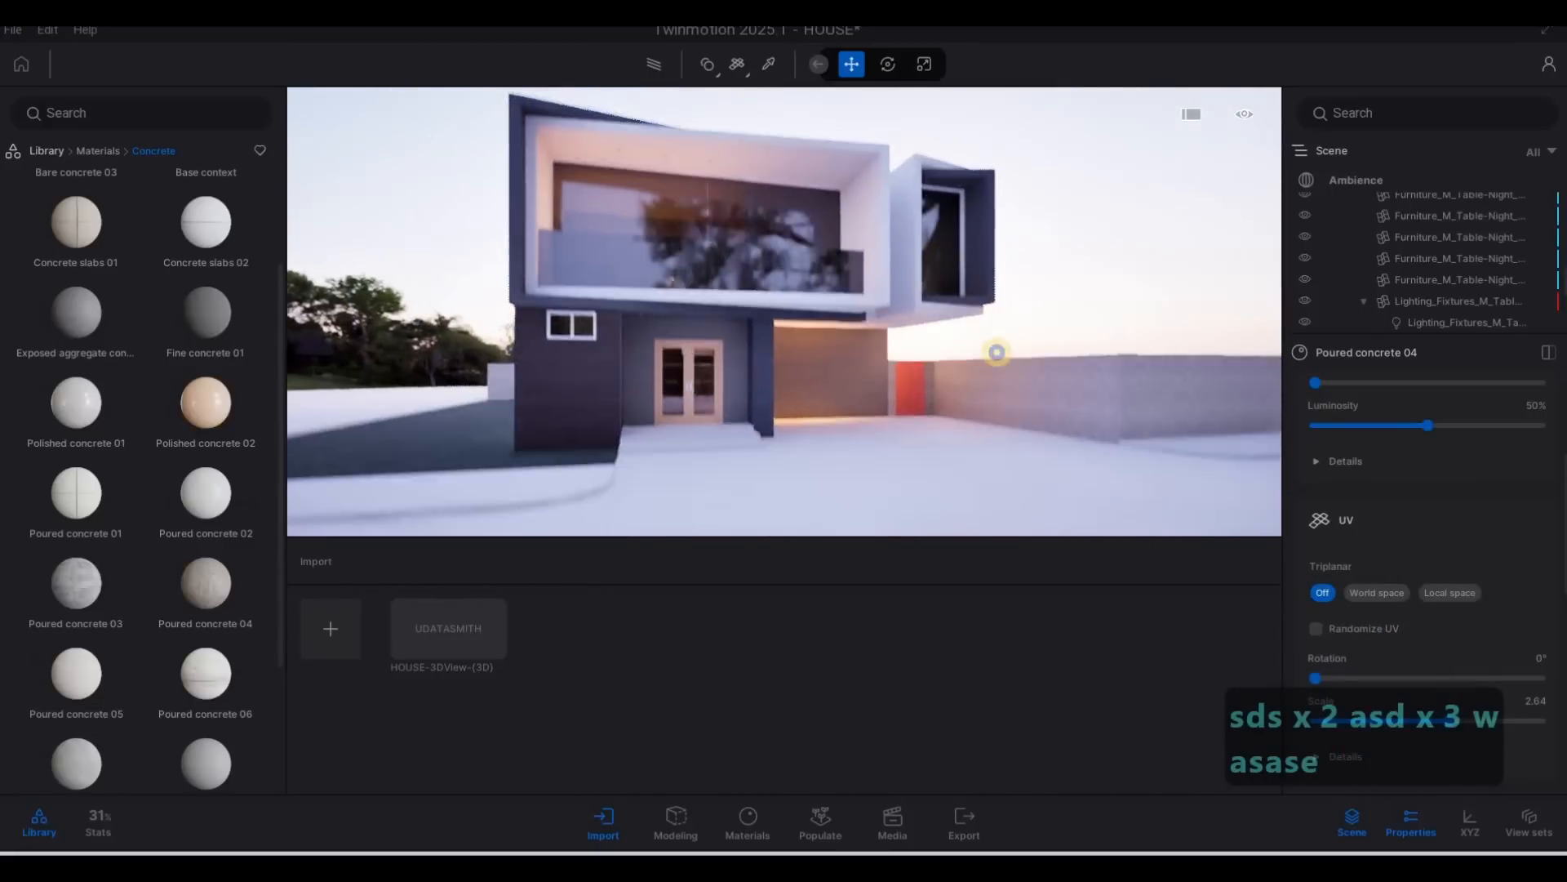
Examine the facade, the unfinished ground surfaces and the backdrop around the plot.
key(a)
key(w)
key(q)
key(a)
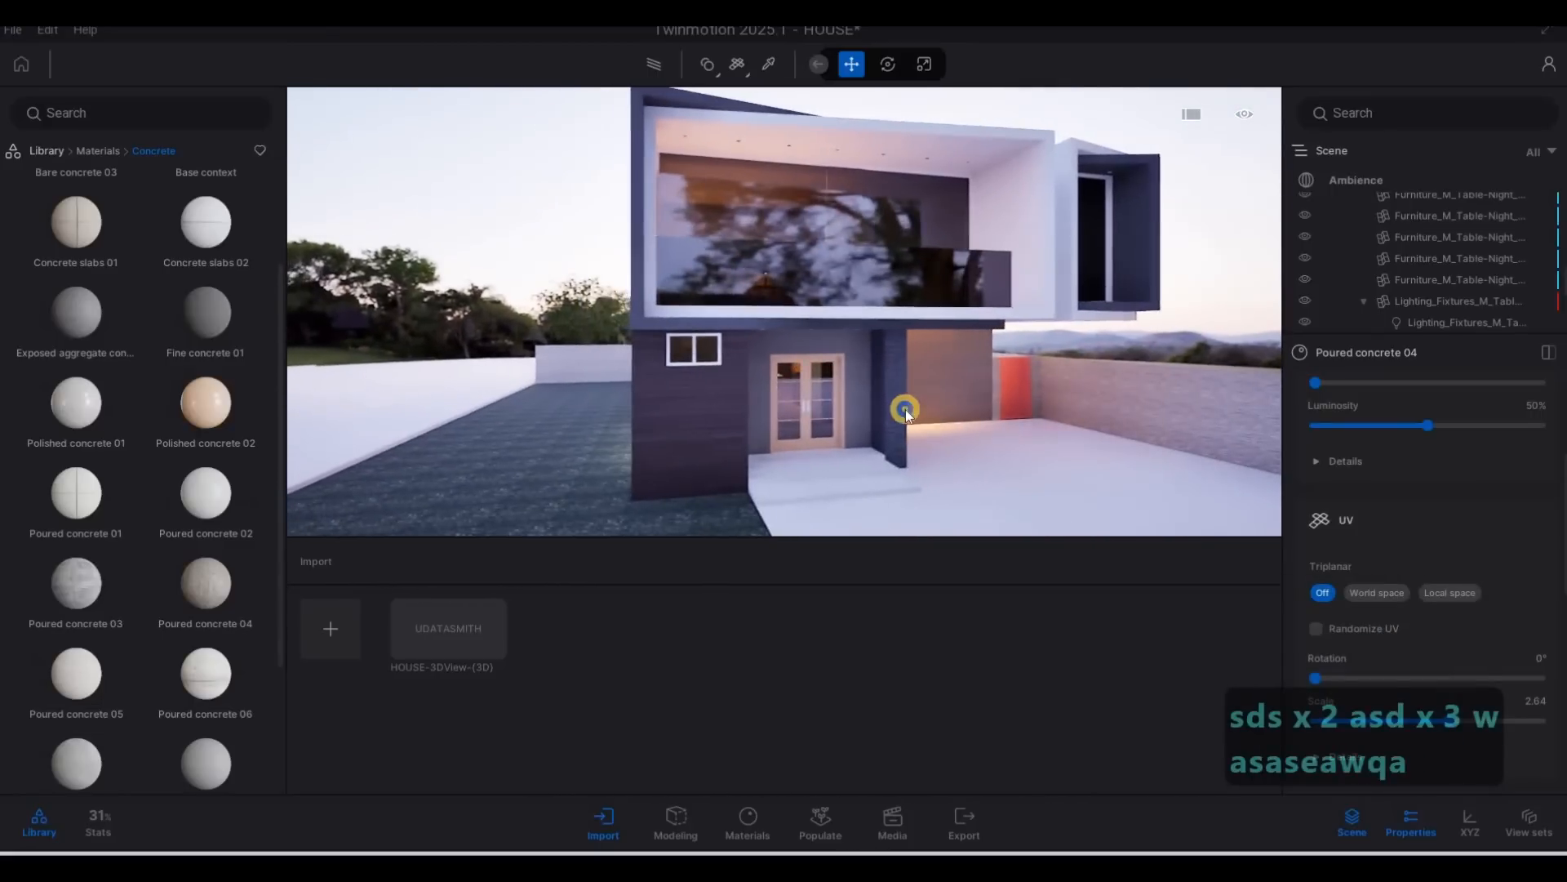
key(s)
key(a)
key(a)
key(a)
key(a)
key(a)
key(a)
key(a)
key(a)
key(a)
key(a)
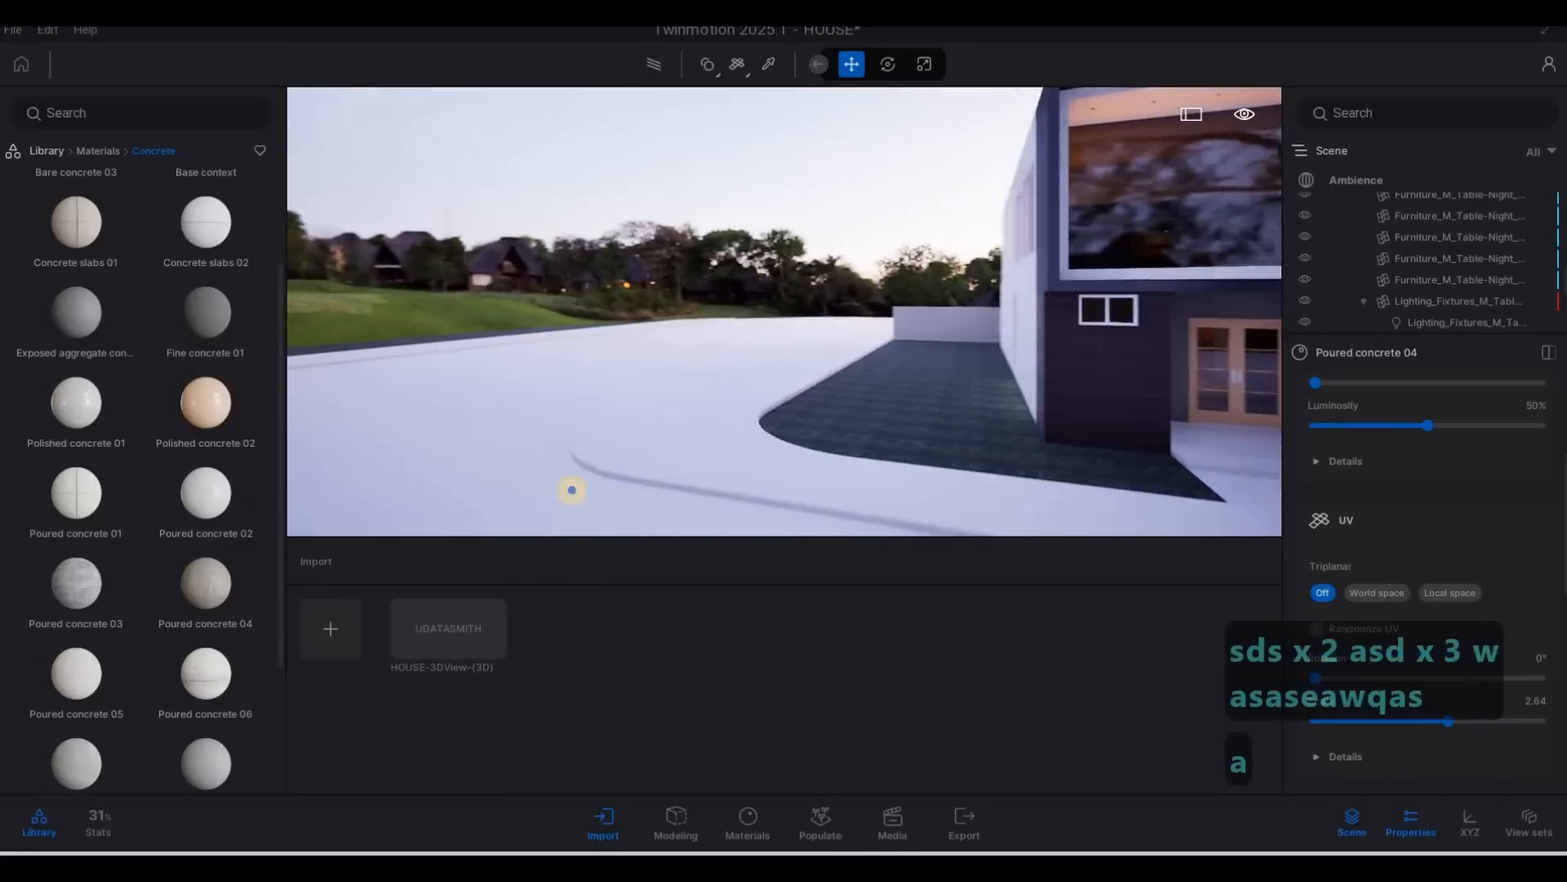
key(a)
key(a)
key(a)
key(a)
key(a)
key(a)
key(a)
key(a)
key(a)
key(a)
key(a)
key(a)
key(a)
key(a)
key(w)
key(d)
key(d)
key(d)
key(d)
key(d)
key(d)
key(d)
key(d)
key(d)
key(d)
key(d)
key(d)
key(d)
key(d)
key(d)
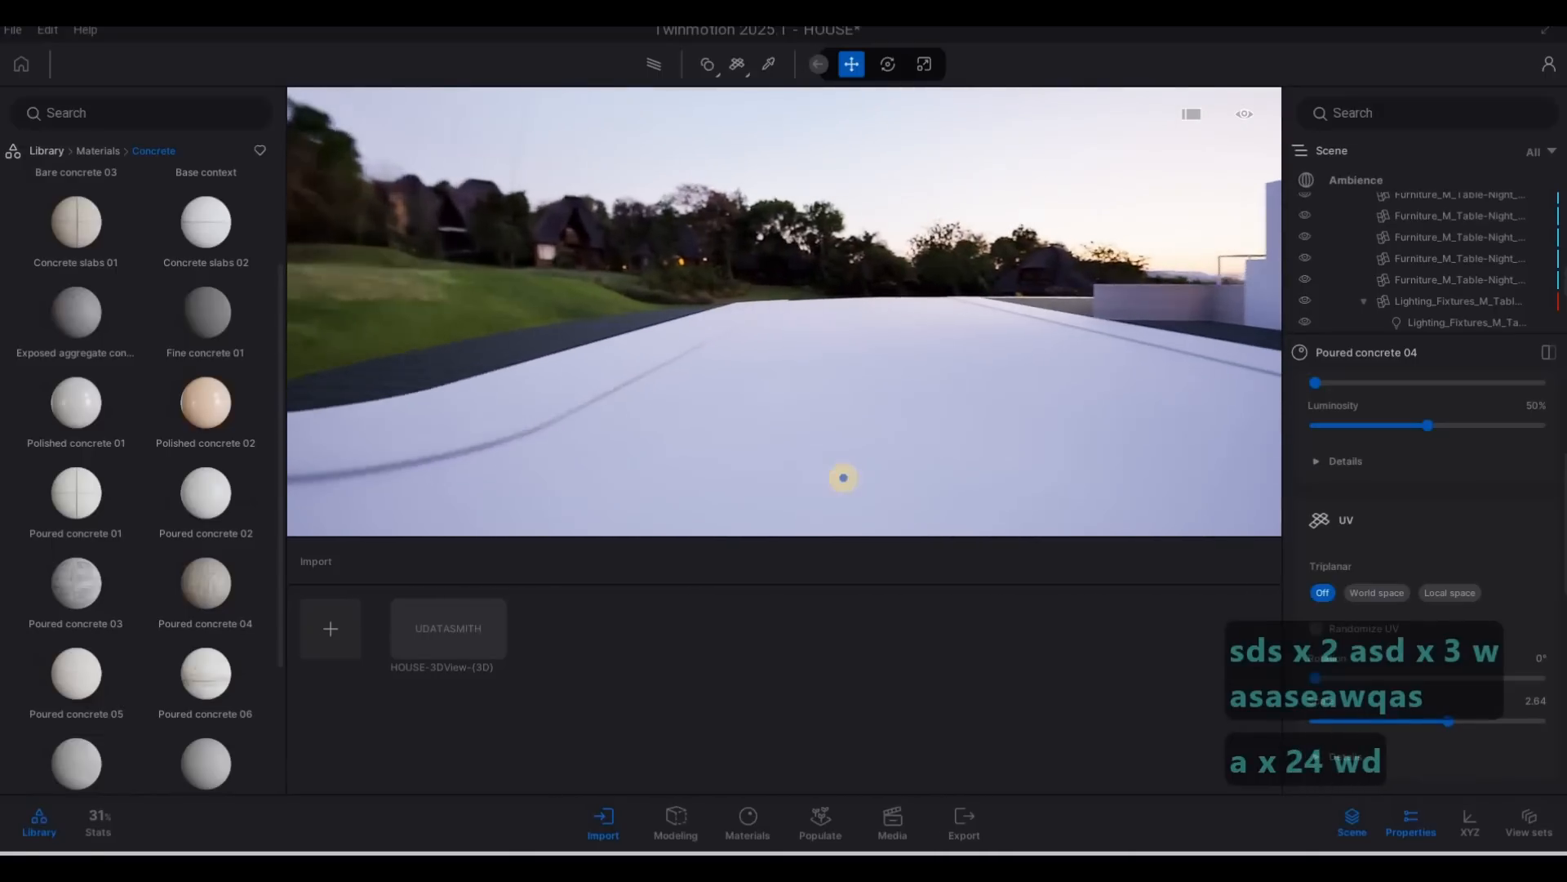
key(d)
key(d)
key(d)
key(d)
key(d)
key(d)
key(d)
key(d)
key(d)
key(d)
key(d)
key(s)
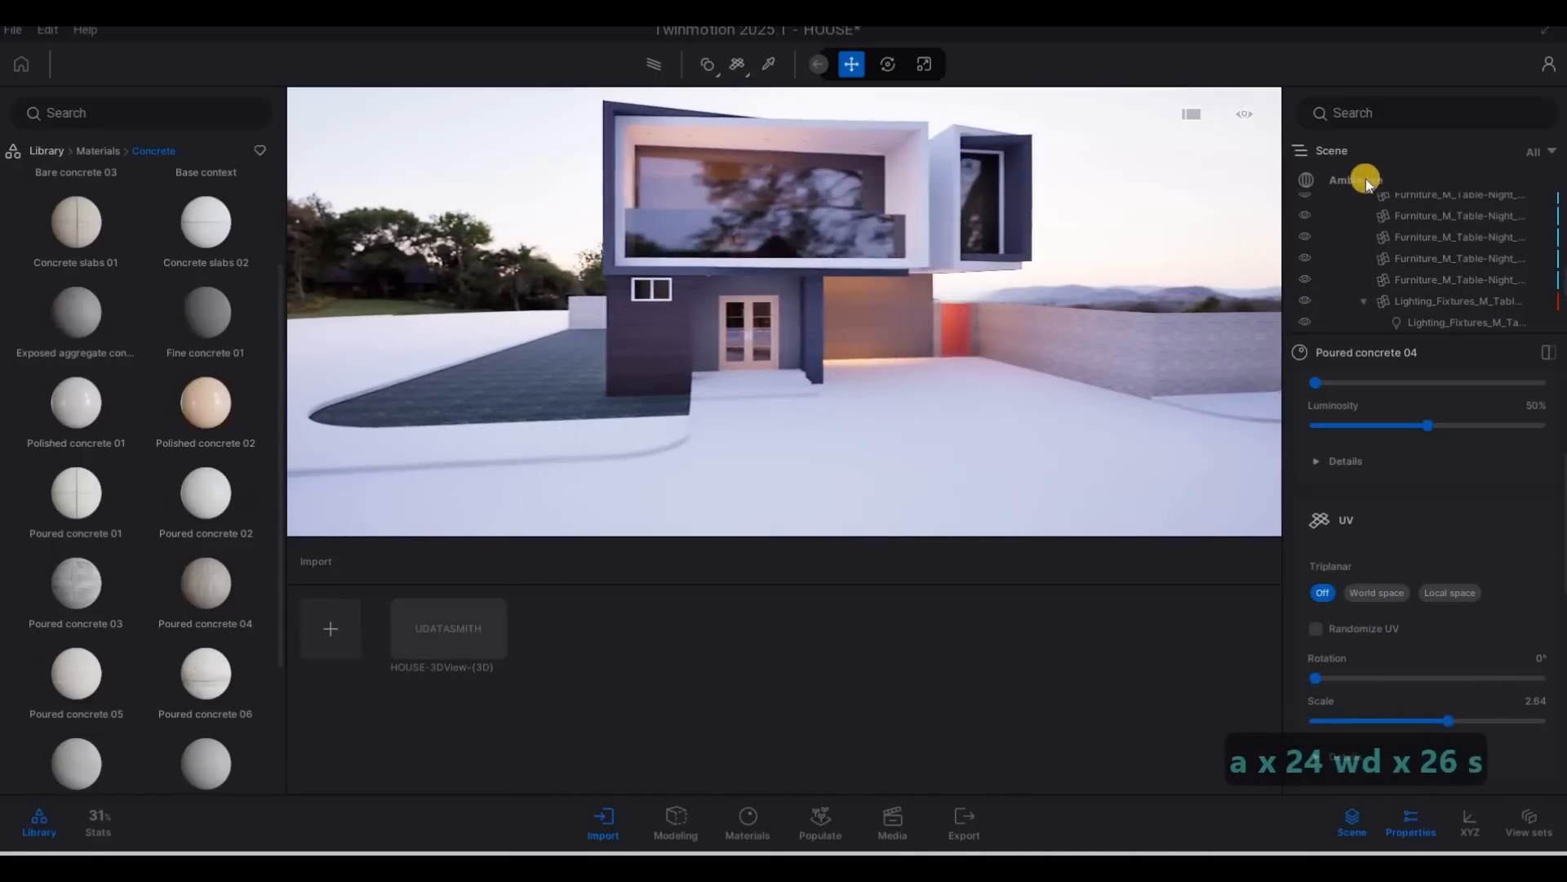
Set the Sunset Fairway backdrop size to 163.4 m in the Ambience environment settings.
click(1361, 178)
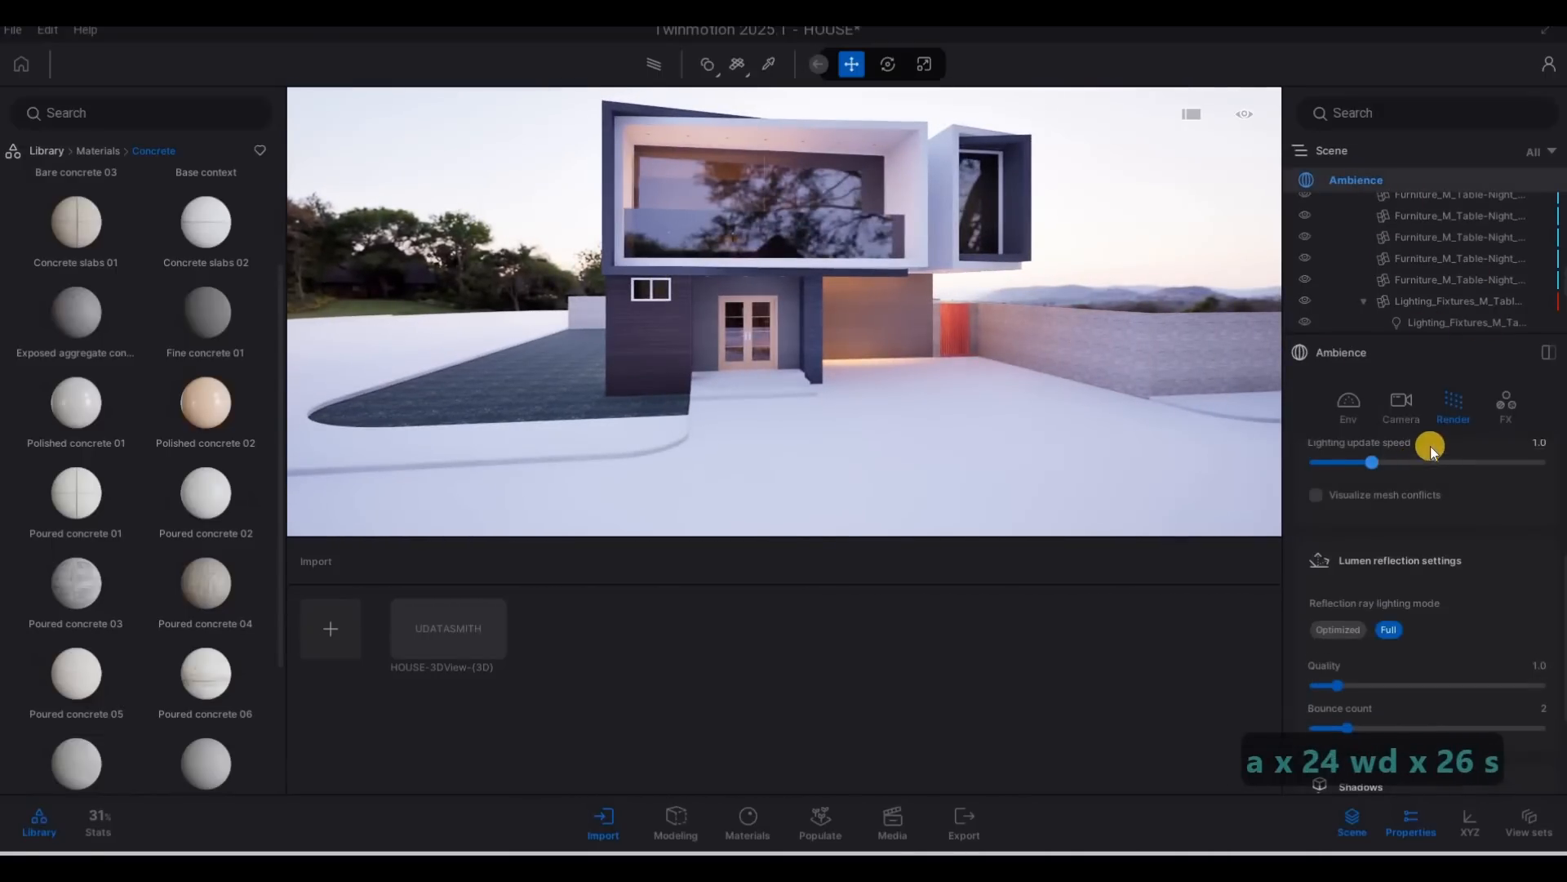
scroll(1438, 526, down, 1)
scroll(1412, 596, down, 3)
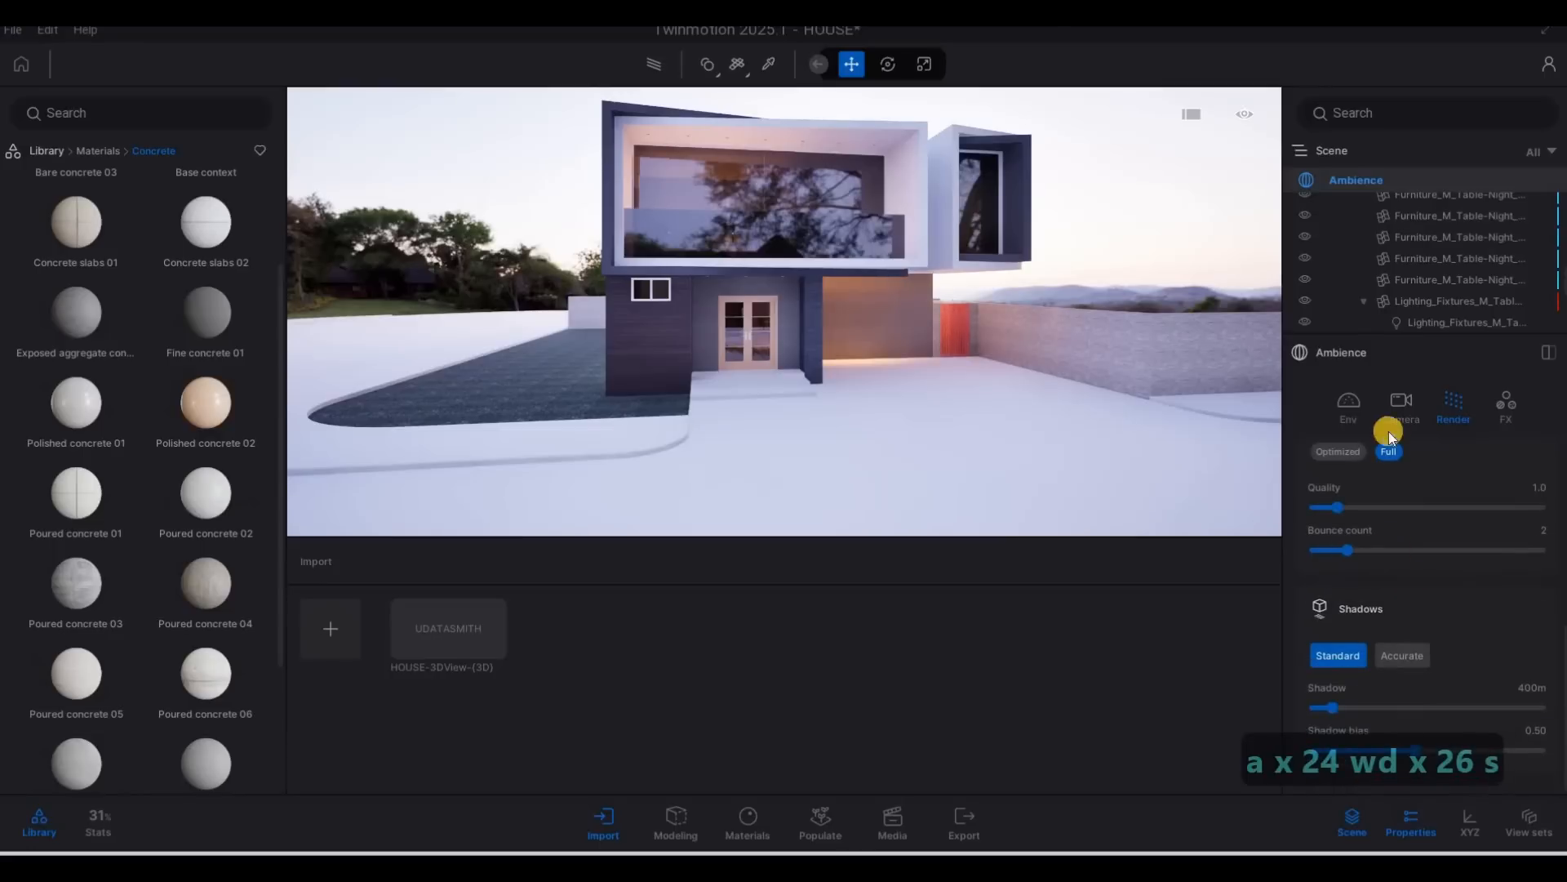
scroll(1435, 593, up, 10)
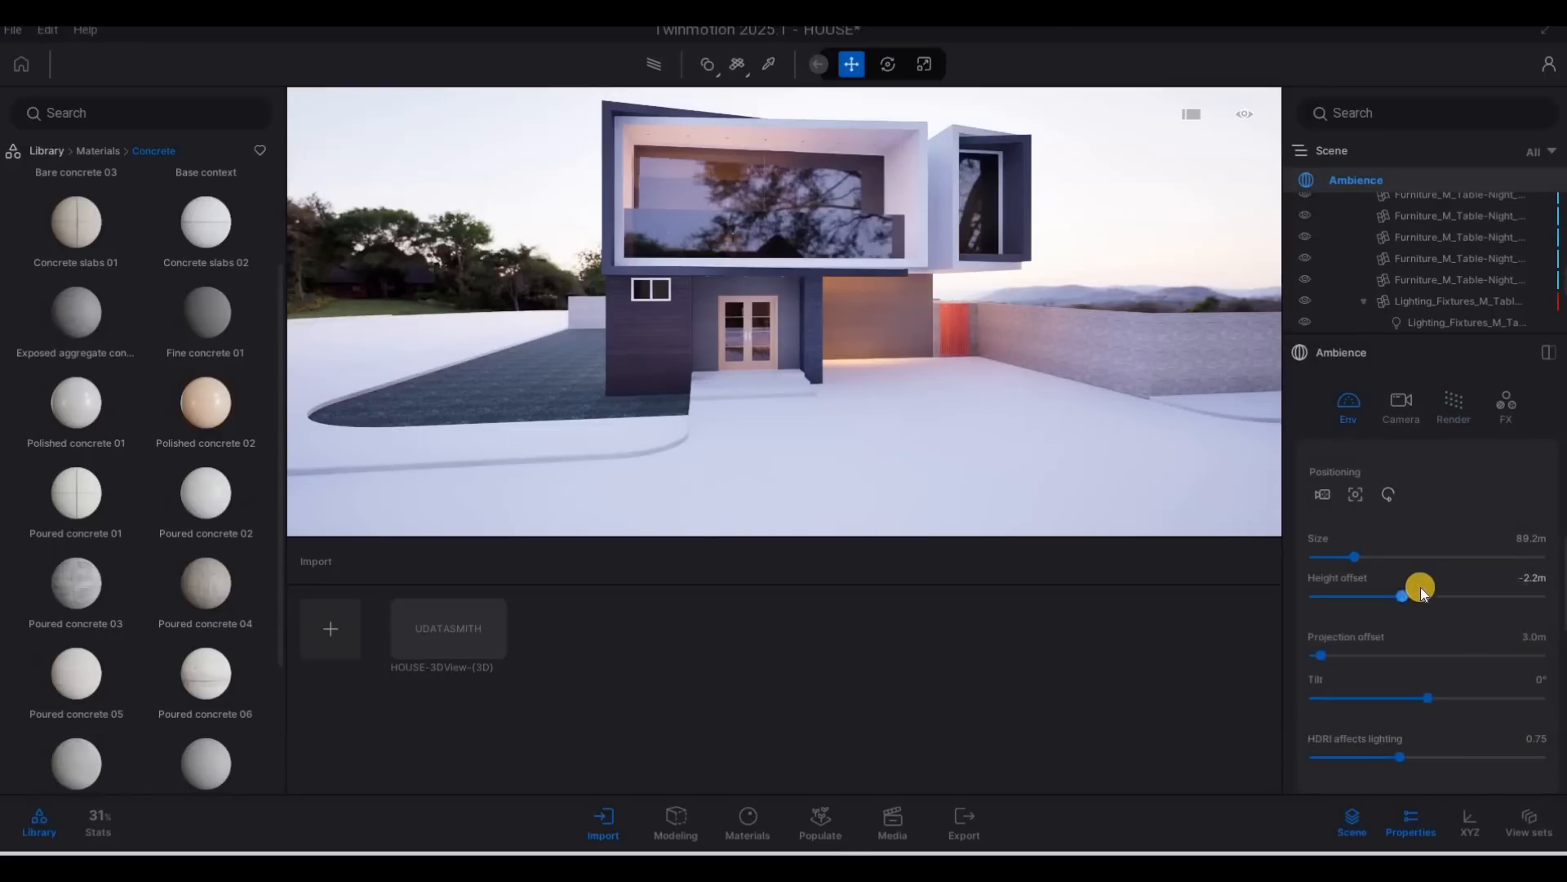
scroll(1368, 639, up, 2)
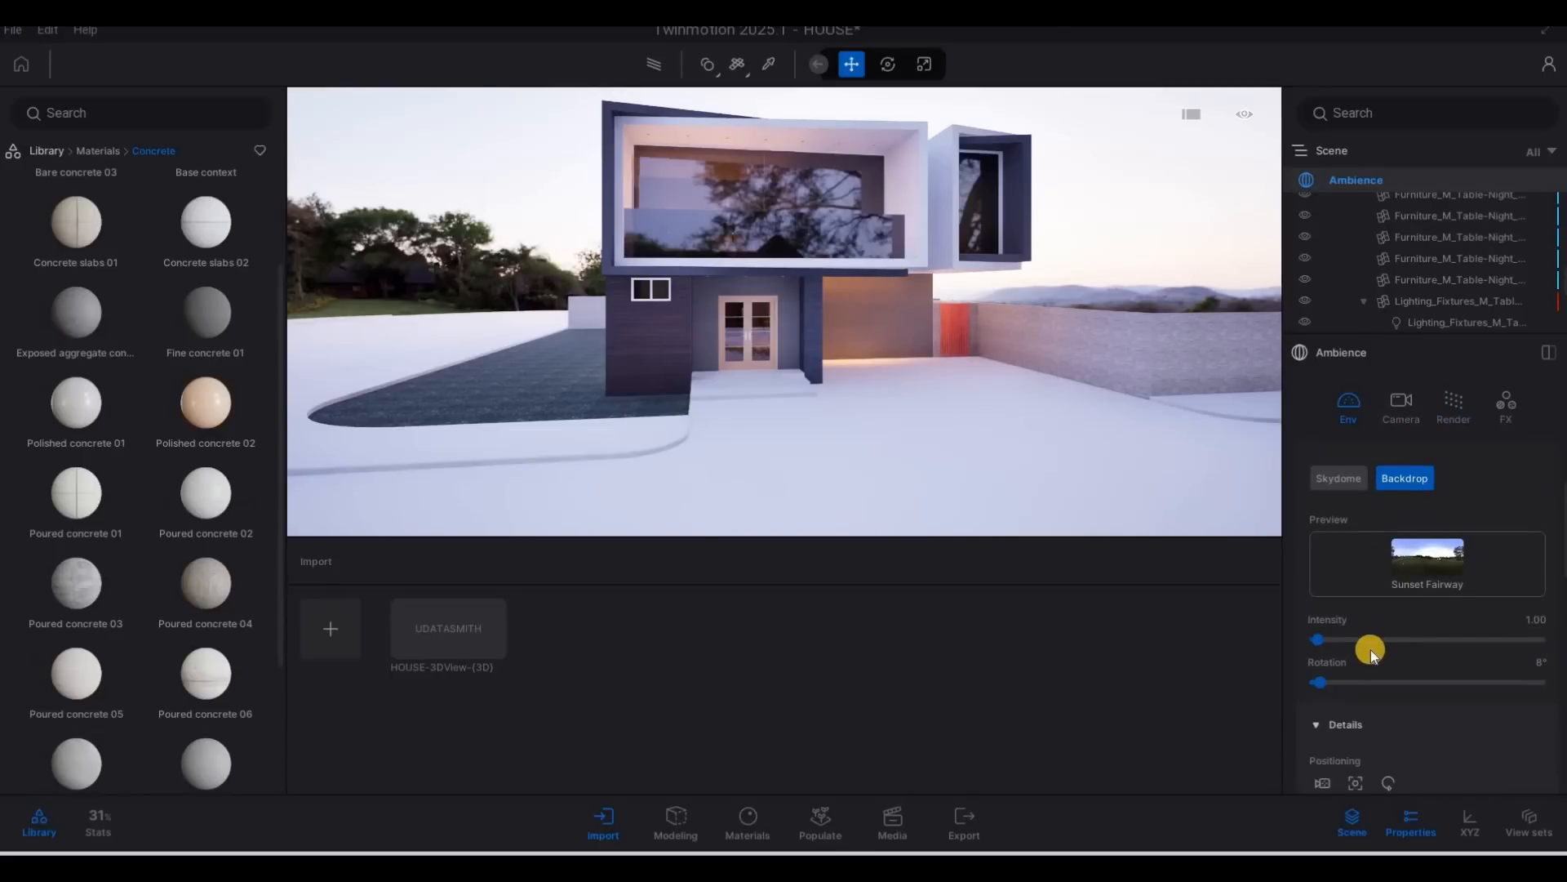
scroll(1379, 649, down, 5)
scroll(1368, 619, down, 1)
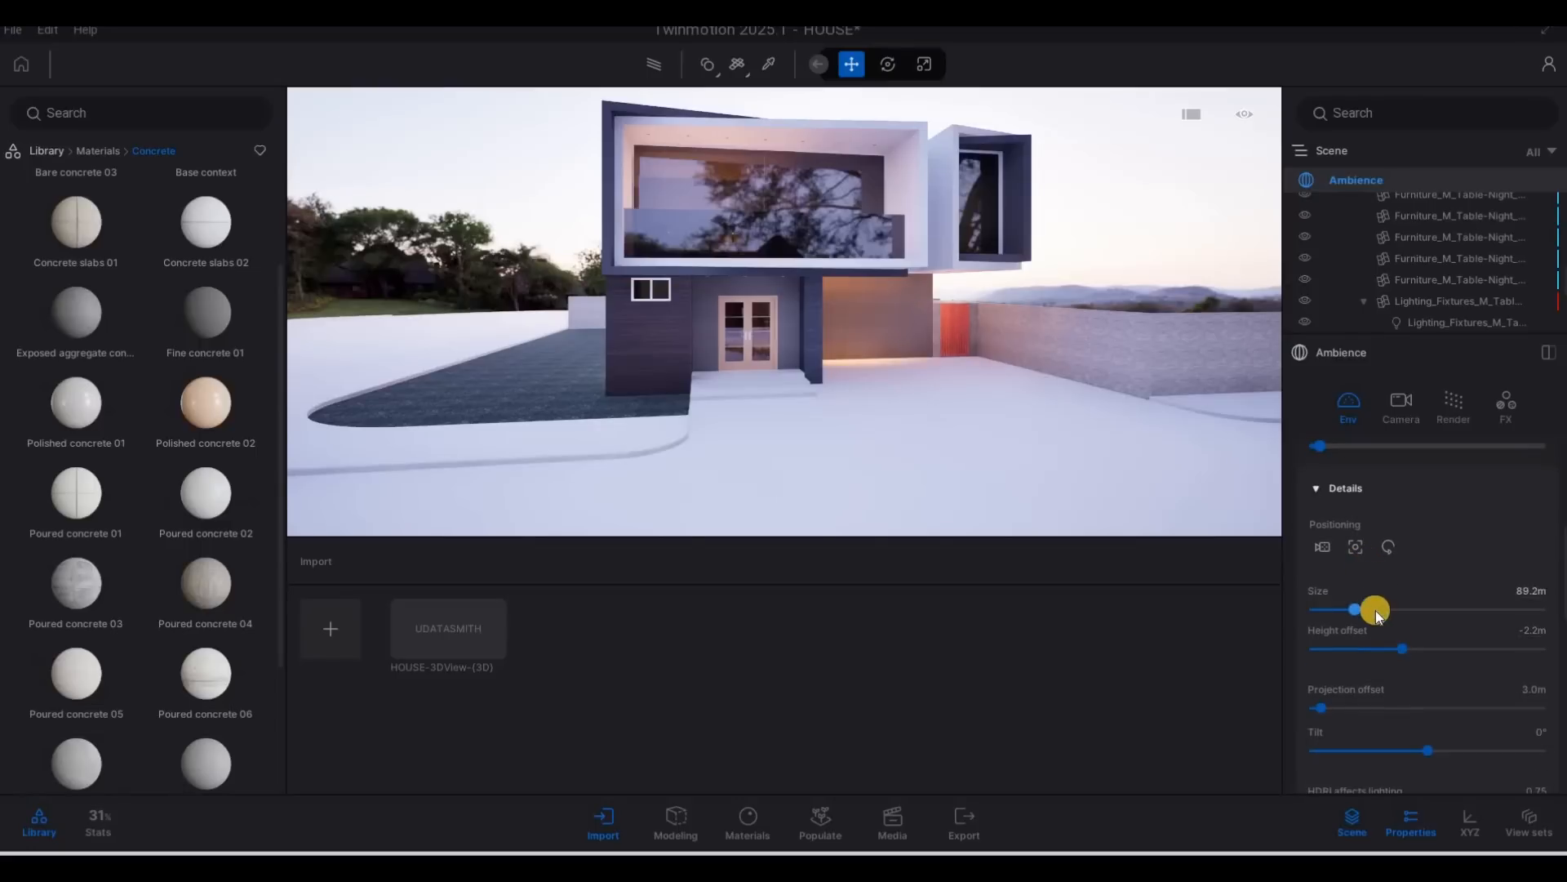
drag(1365, 606, 1390, 606)
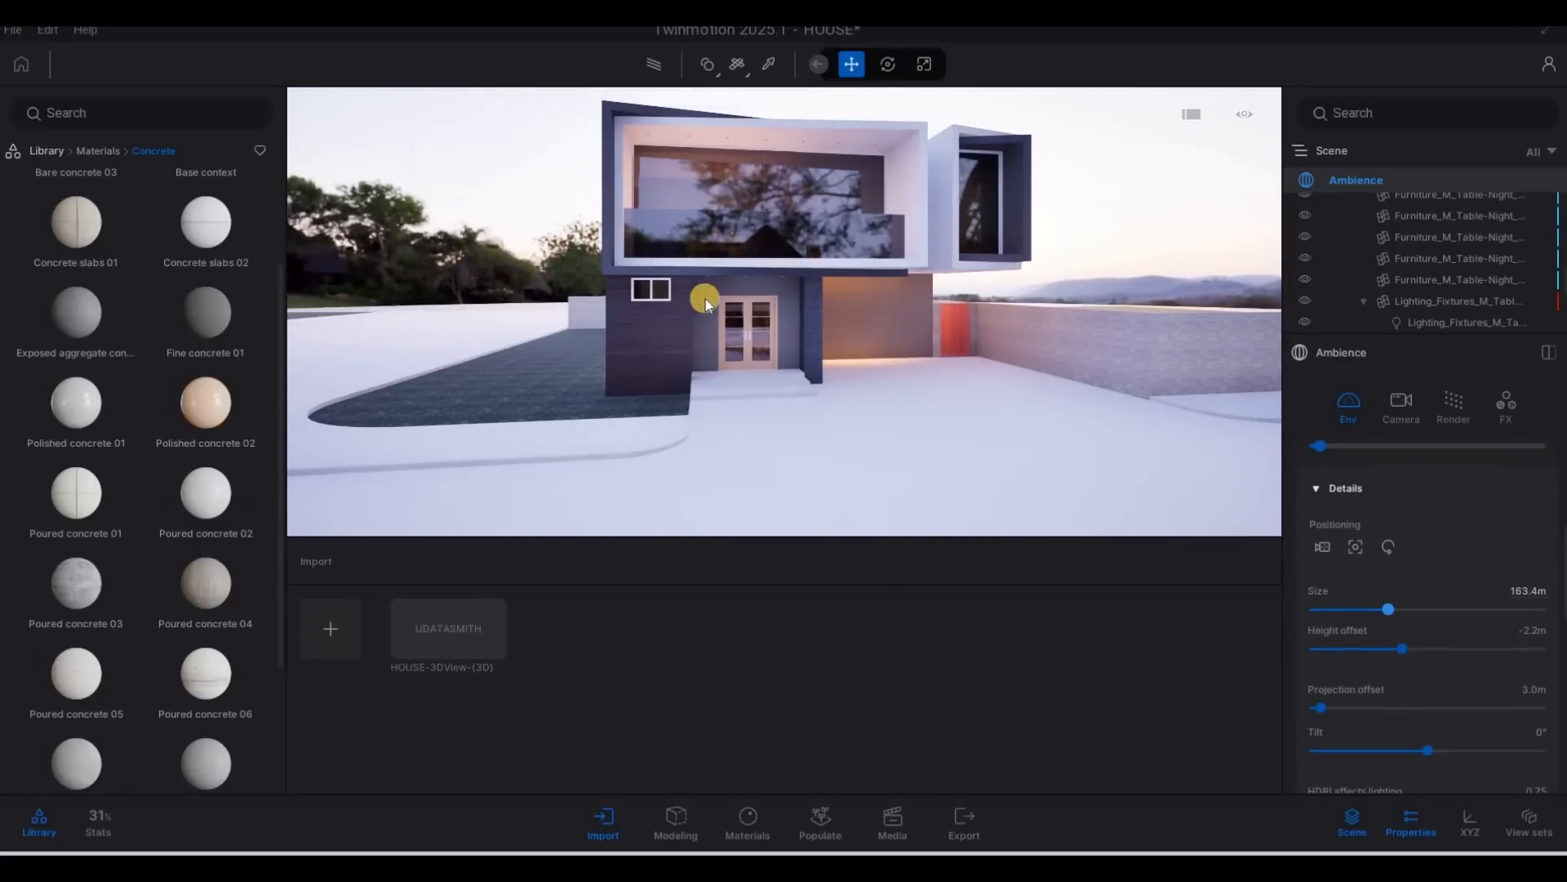
Inspect the enlarged backdrop from around the house and examine the ground beyond the boundary wall.
key(s)
drag(311, 291, 720, 344)
key(w)
key(w)
key(a)
key(w)
key(d)
key(w)
key(a)
key(w)
key(d)
key(w)
key(a)
key(w)
key(d)
key(q)
right_drag(969, 422, 231, 318)
key(d)
key(w)
key(q)
key(s)
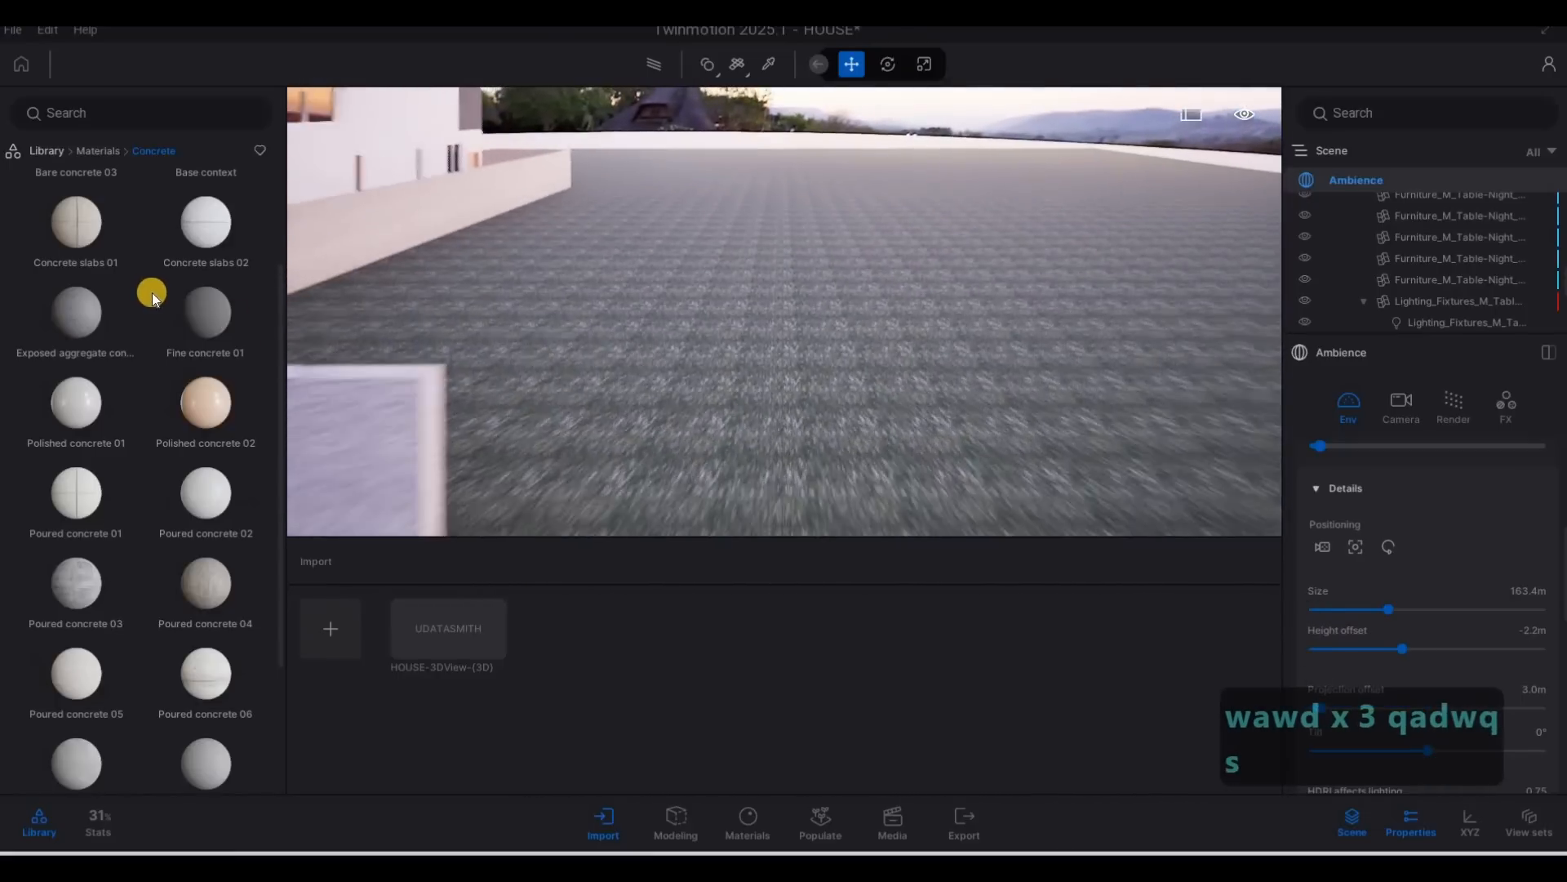
key(s)
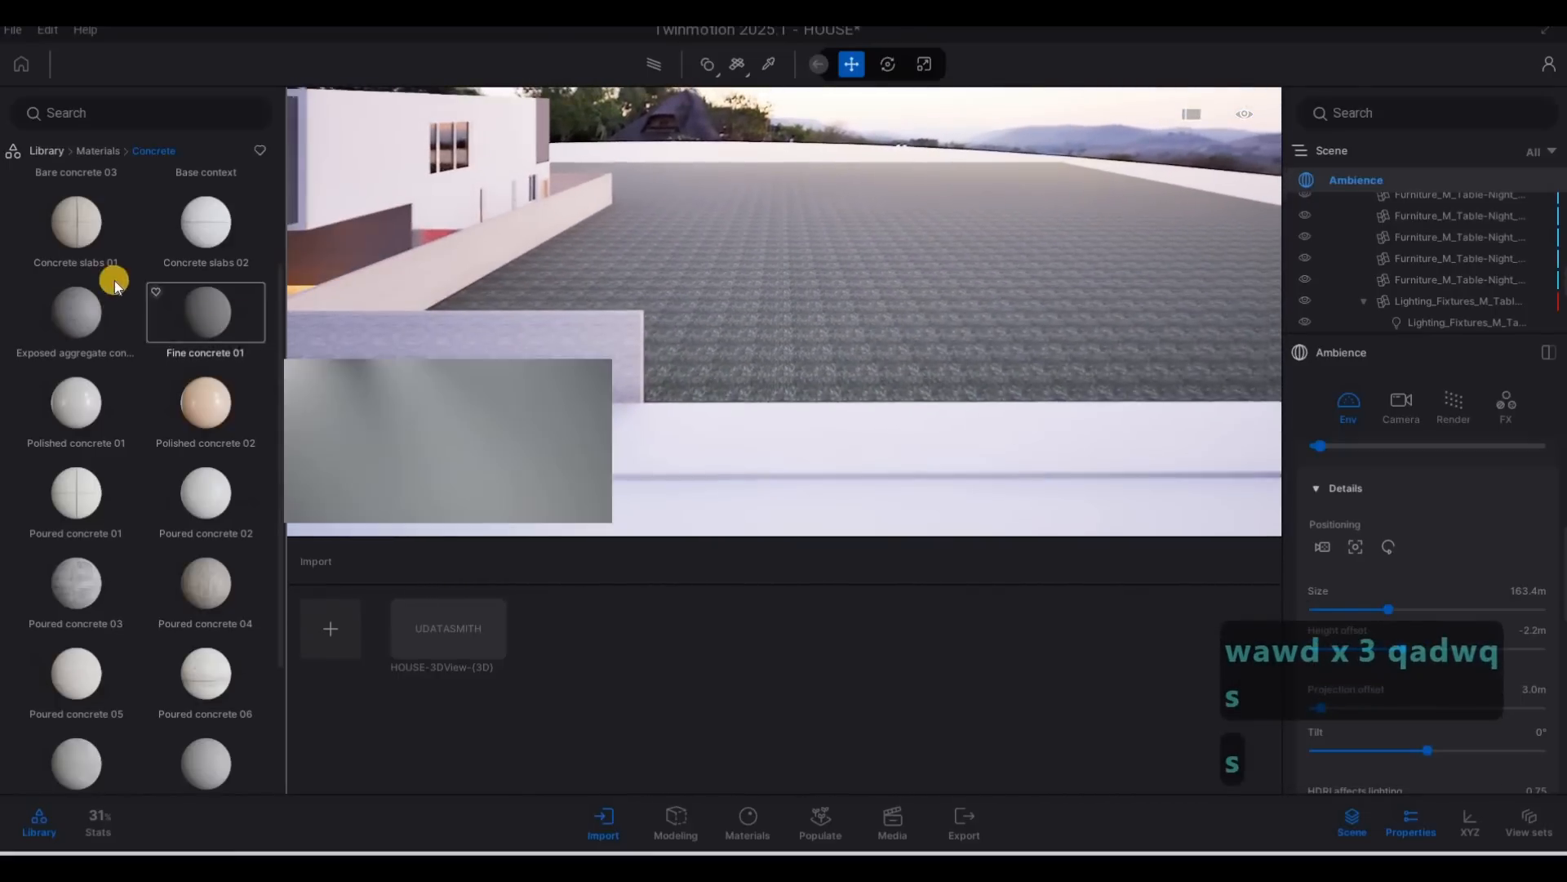
Apply the Grass 4 material from the natural ground materials to the ground beyond the boundary wall.
click(96, 153)
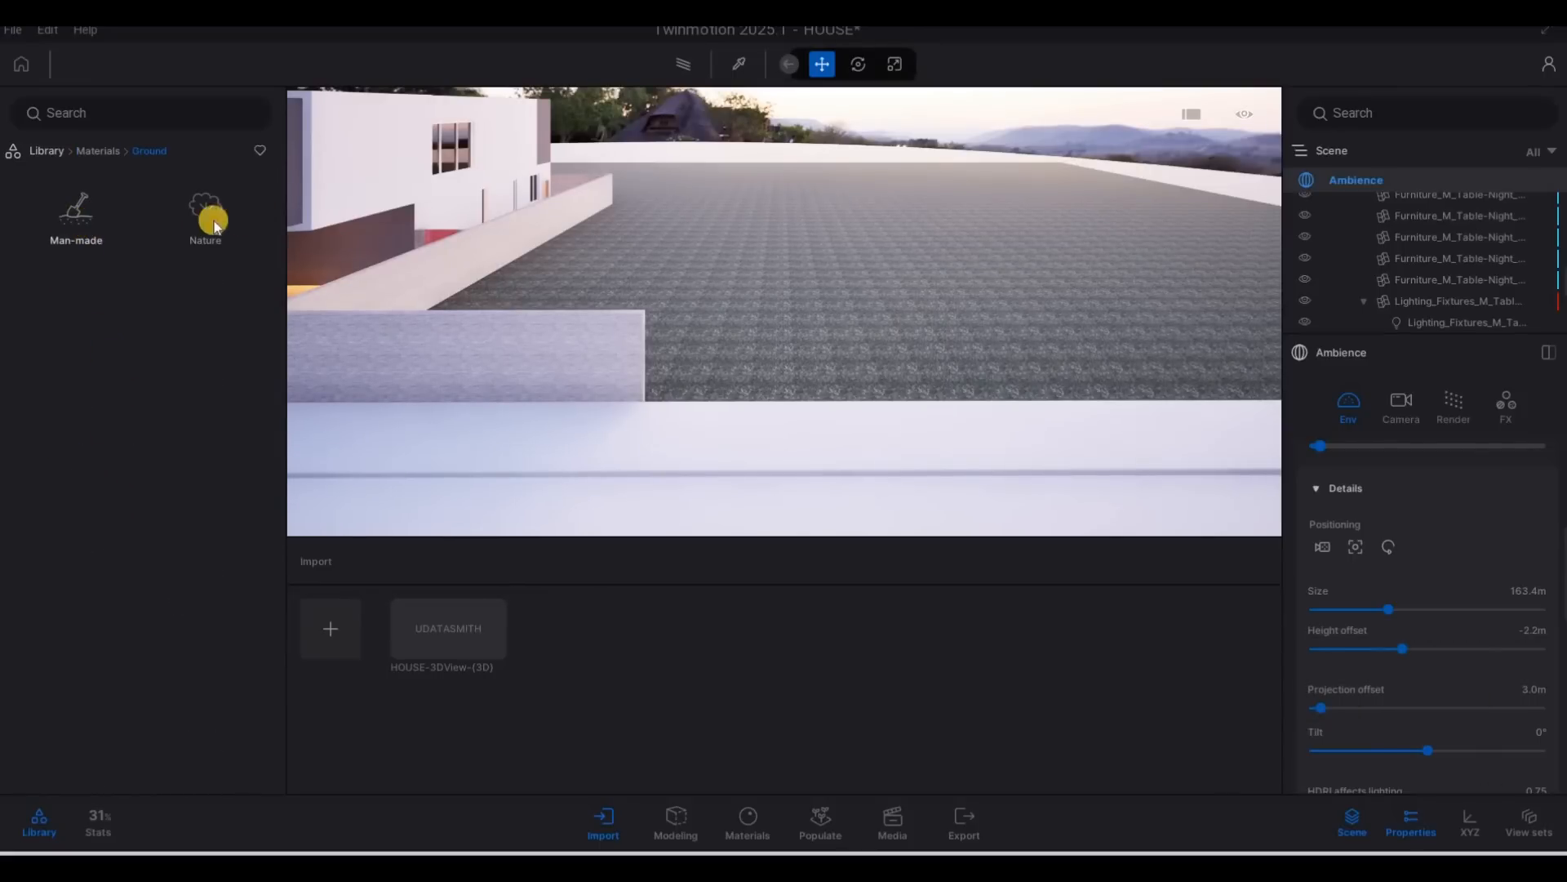
click(199, 222)
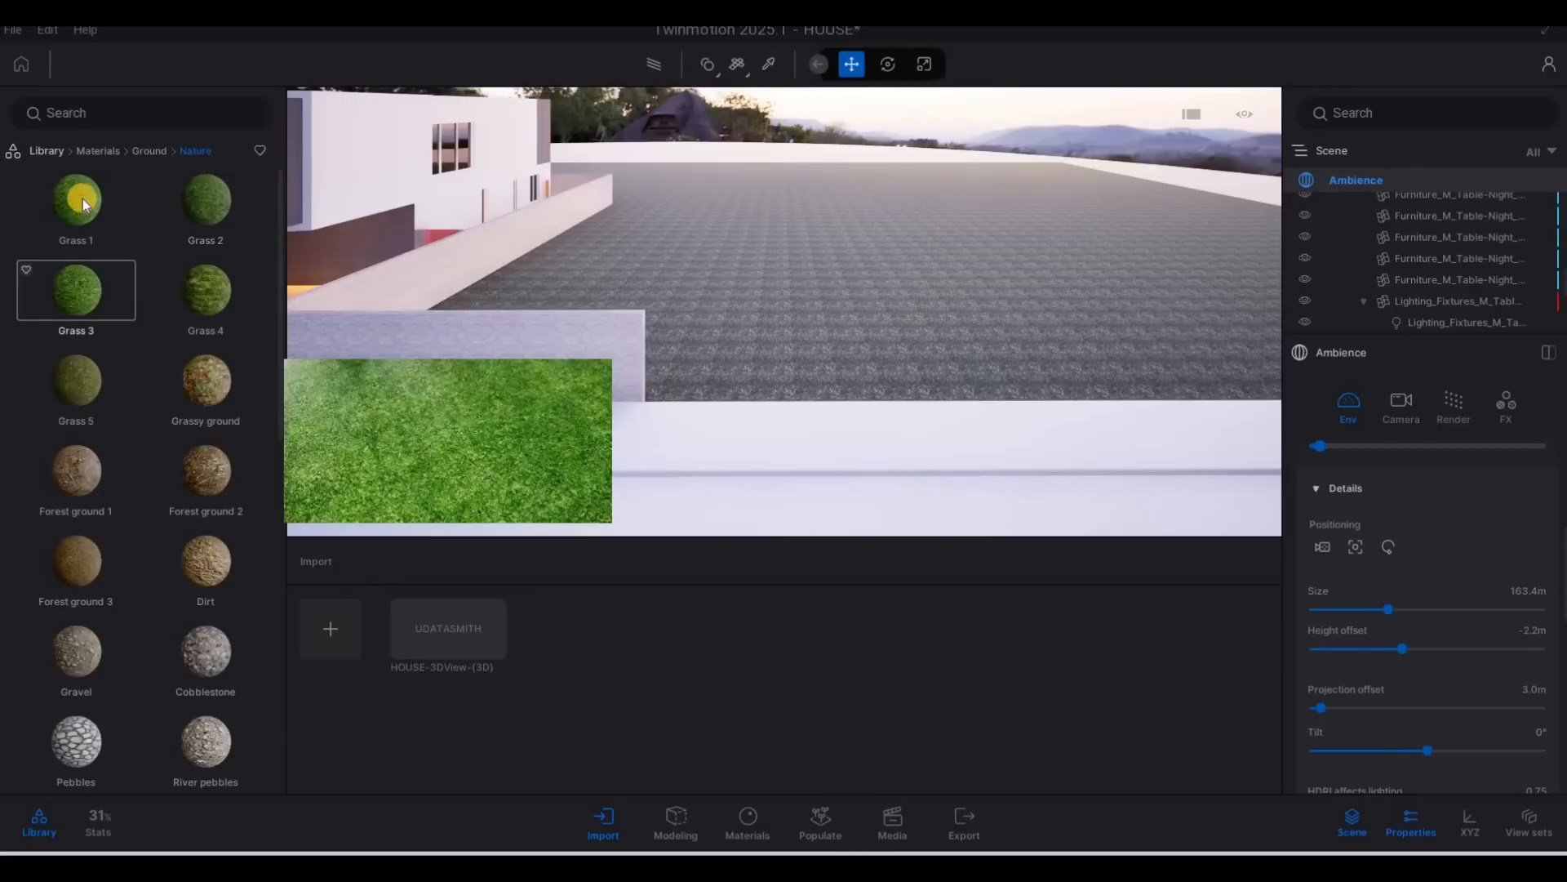
drag(706, 292, 726, 299)
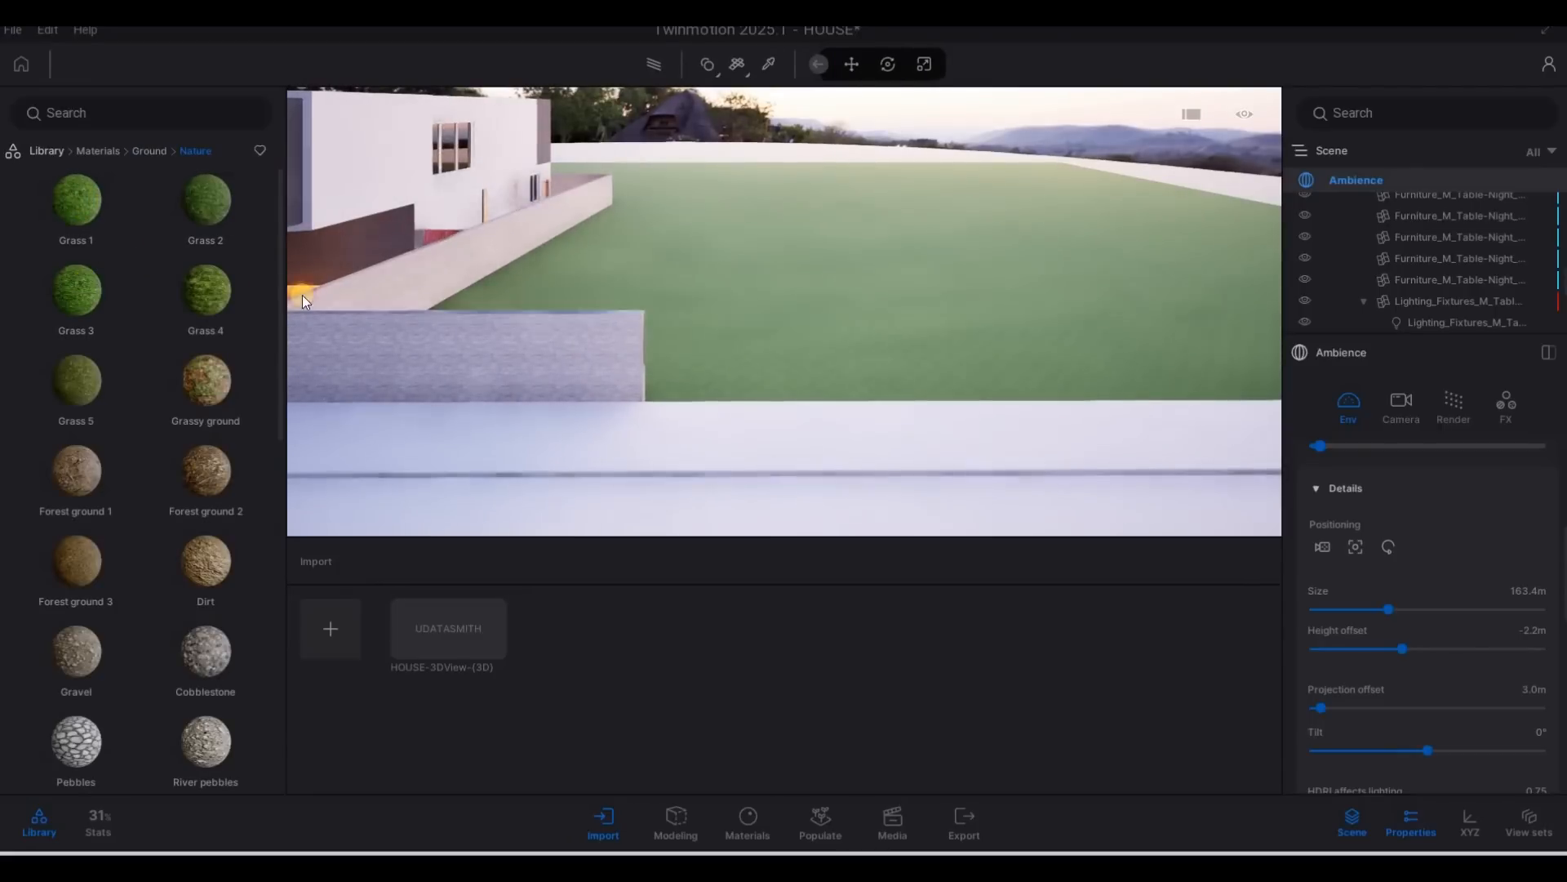
drag(95, 230, 89, 242)
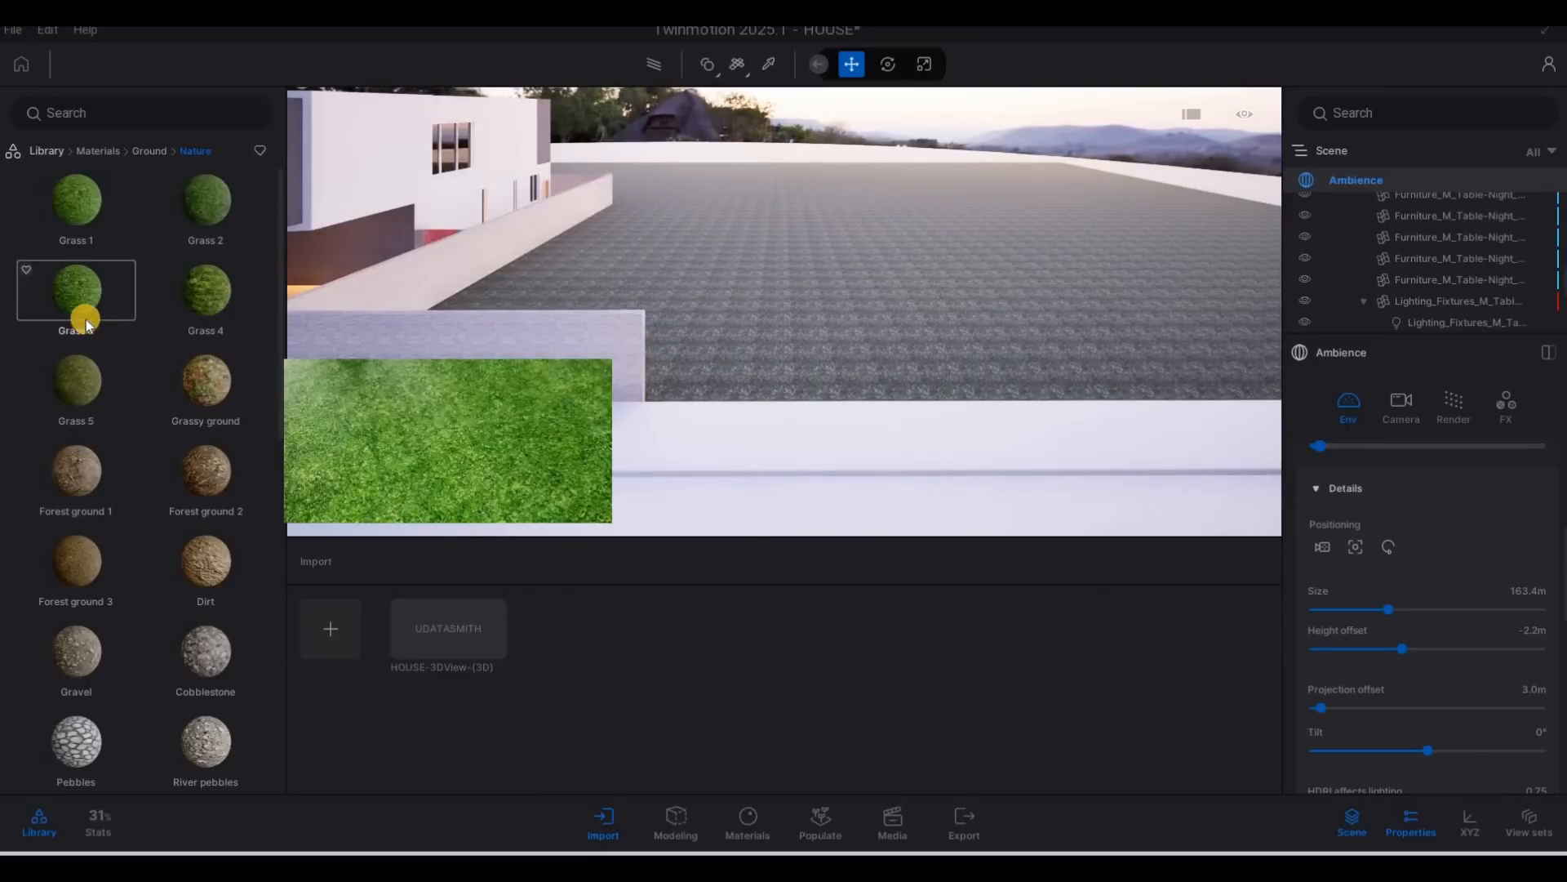
drag(194, 292, 710, 323)
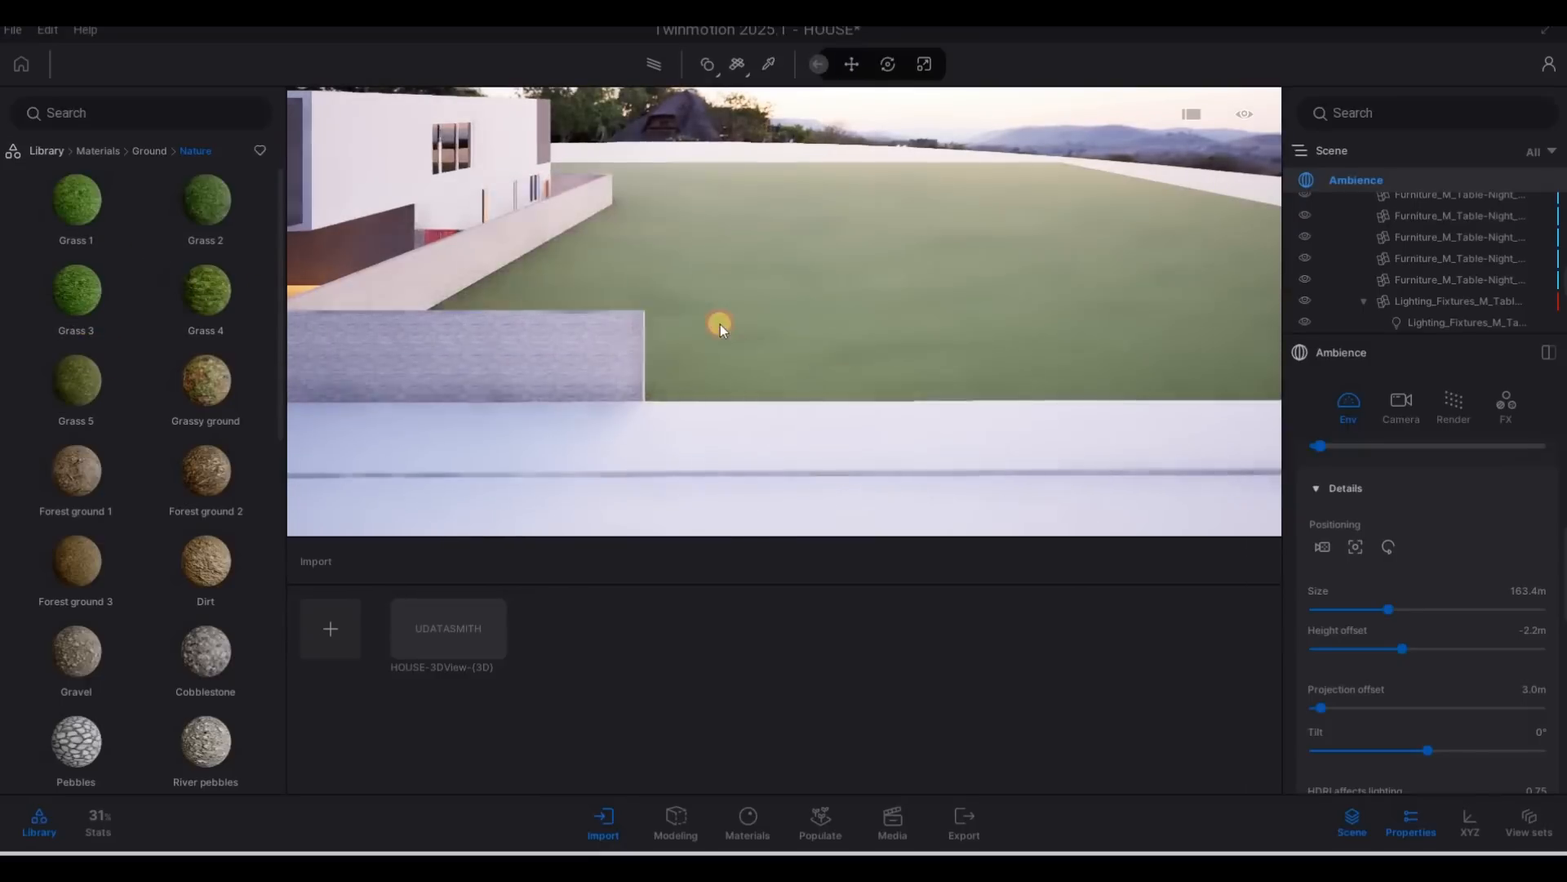
Apply the man-made ground material Concrete road 4 to the kerb edge in front of the house.
key(a)
key(a)
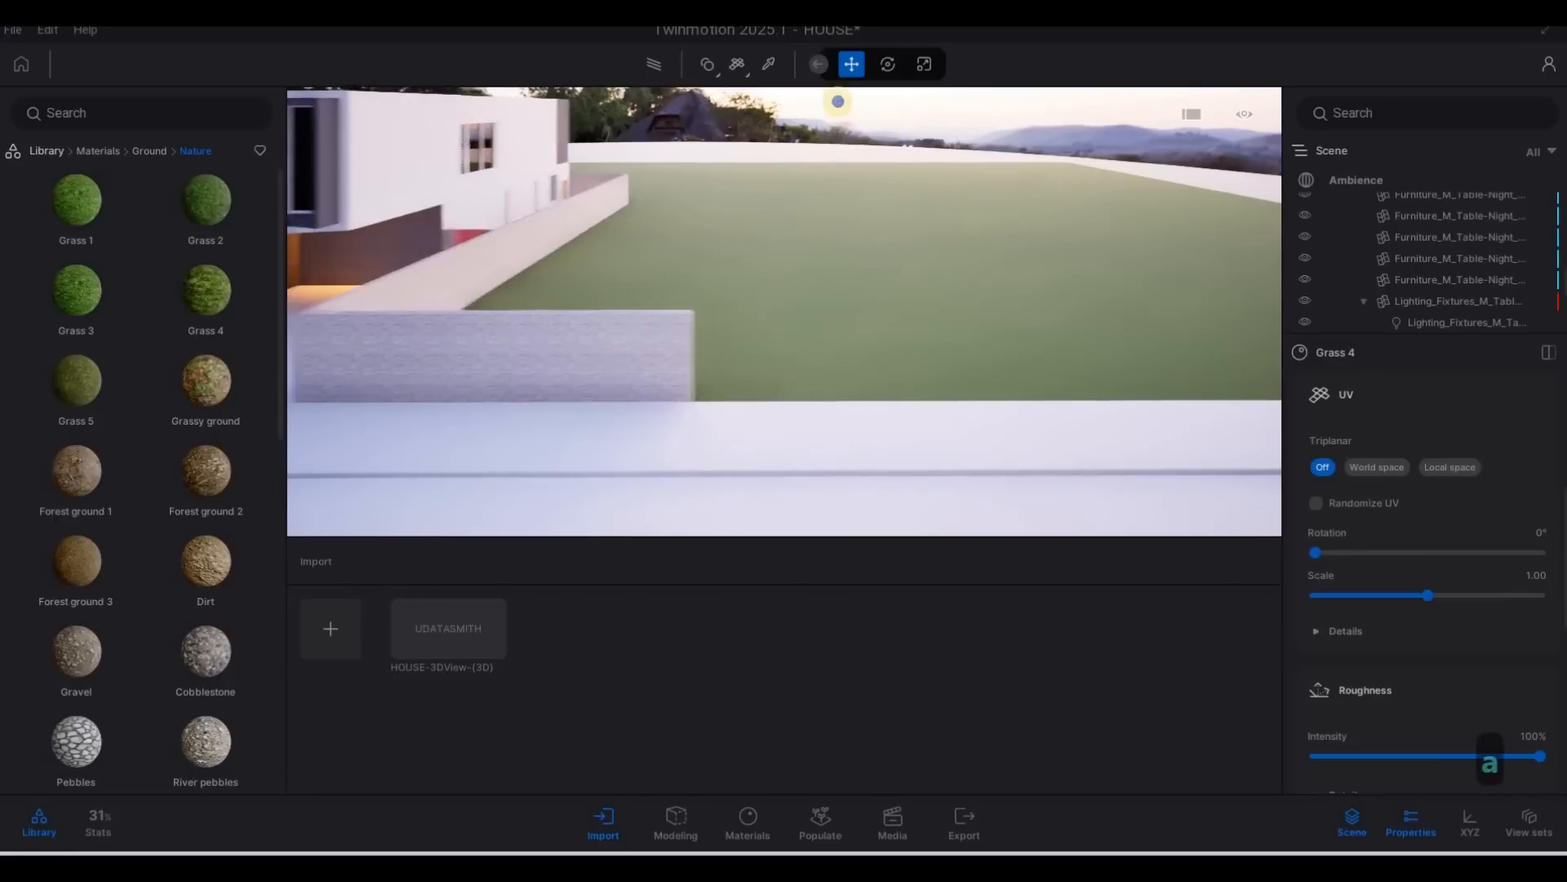
key(e)
key(a)
key(e)
key(w)
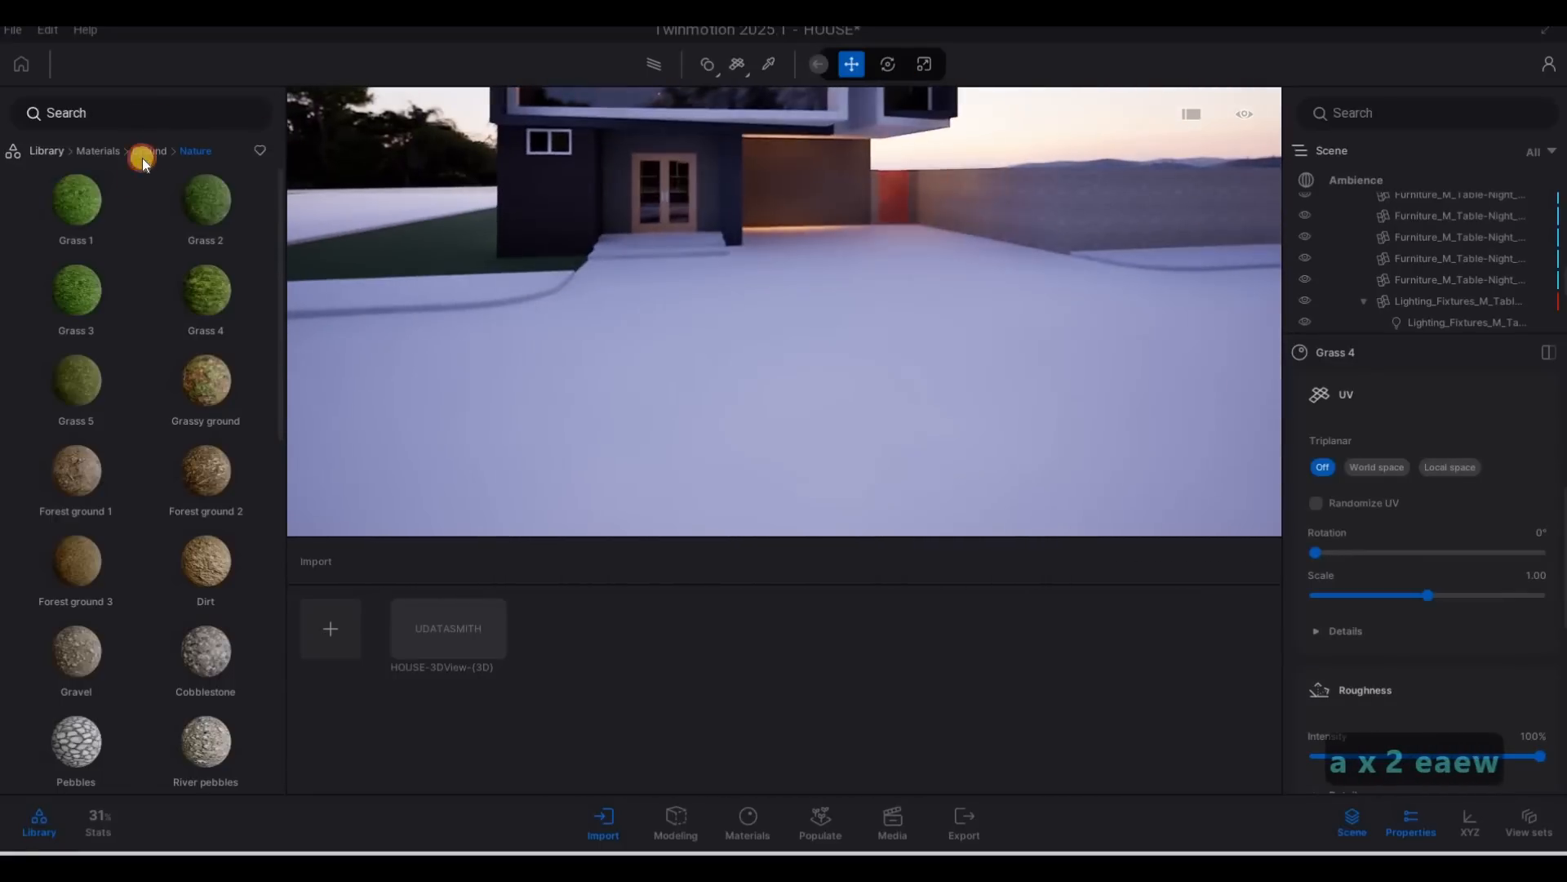
click(147, 150)
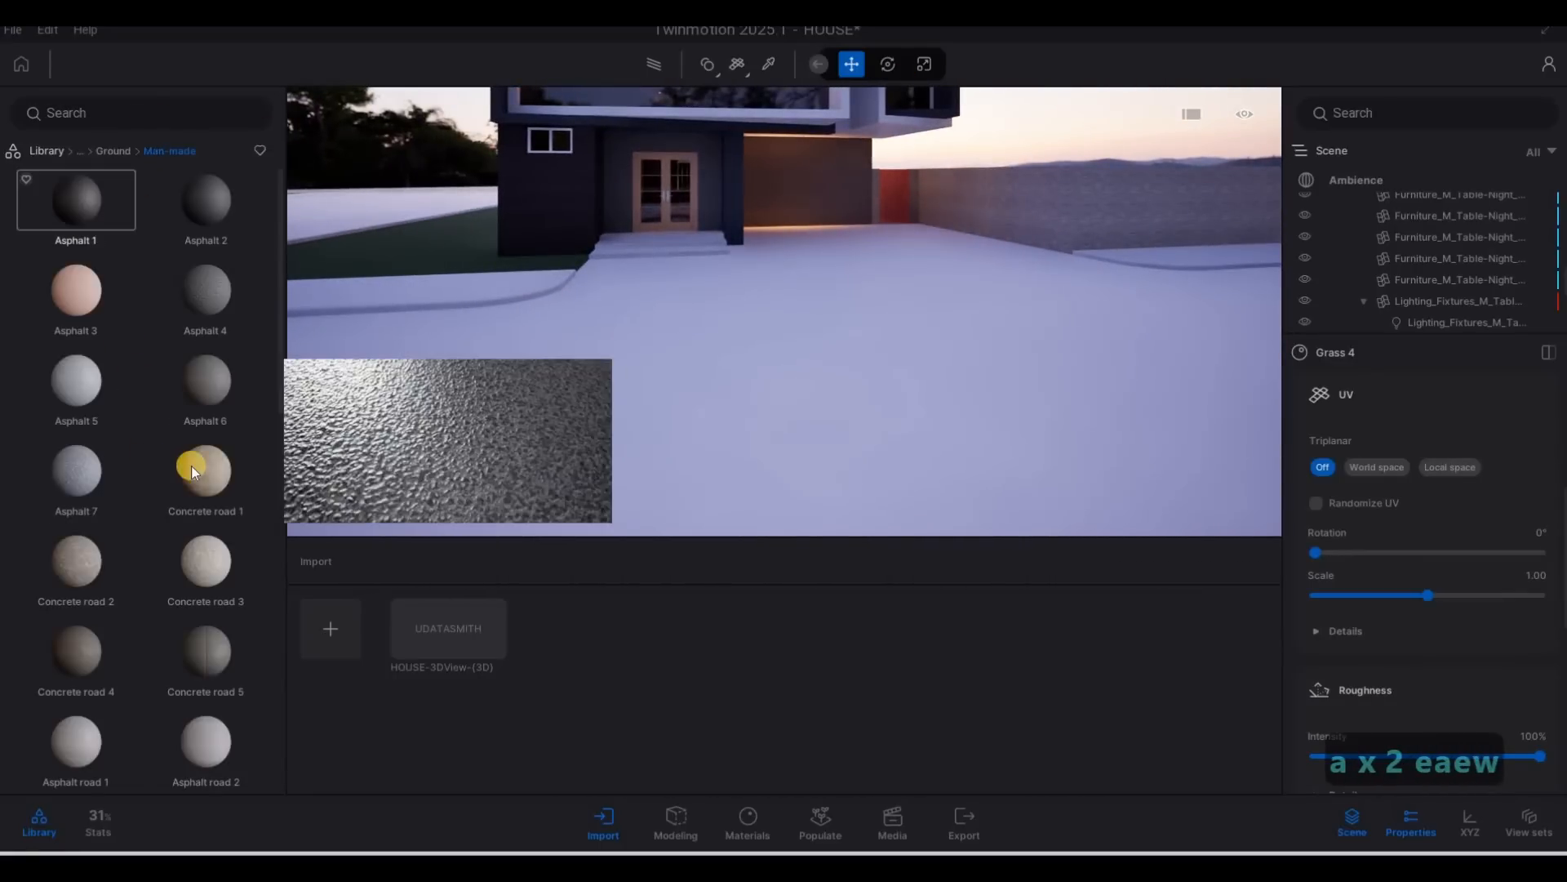
key(a)
key(w)
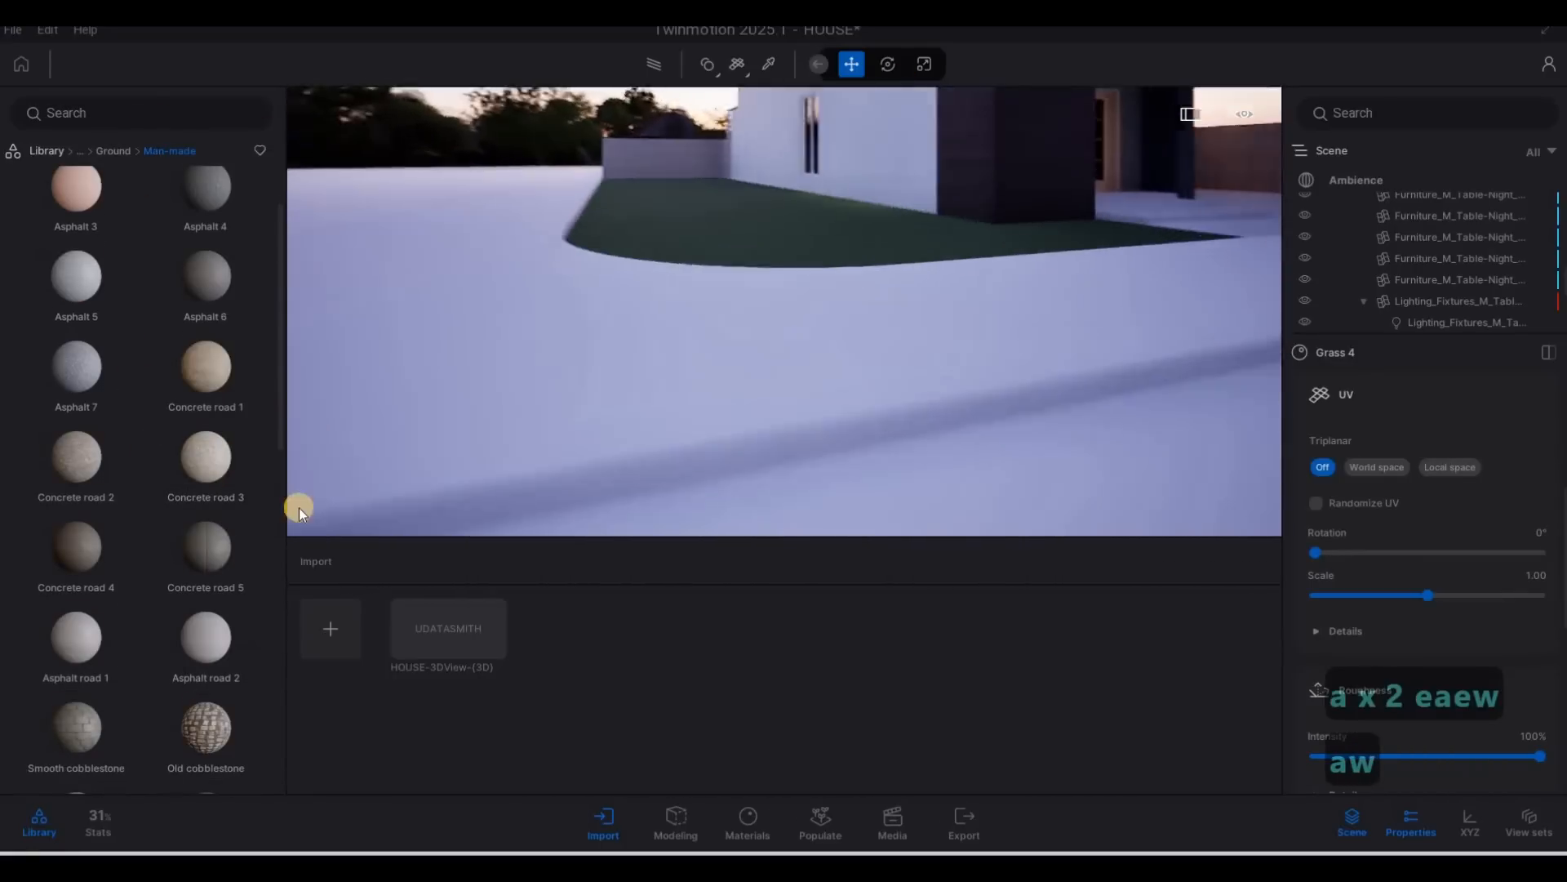
drag(88, 544, 749, 501)
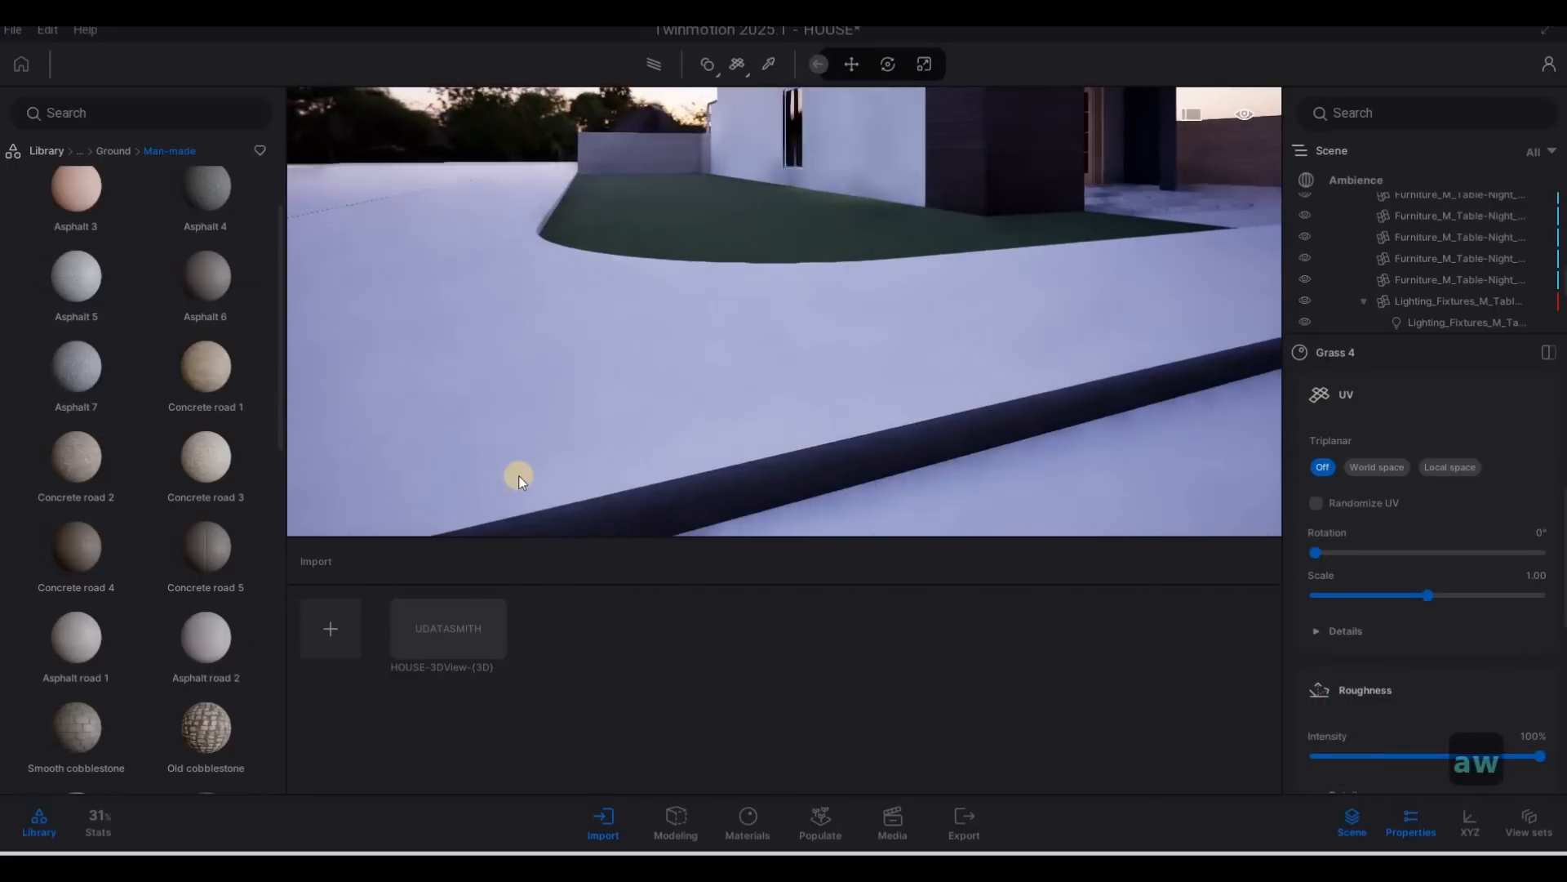
Apply Concrete road 5 to the curved pavement beside the lawn and set its texture scale to 8.29.
key(d)
key(q)
key(d)
key(s)
drag(208, 545, 658, 503)
key(a)
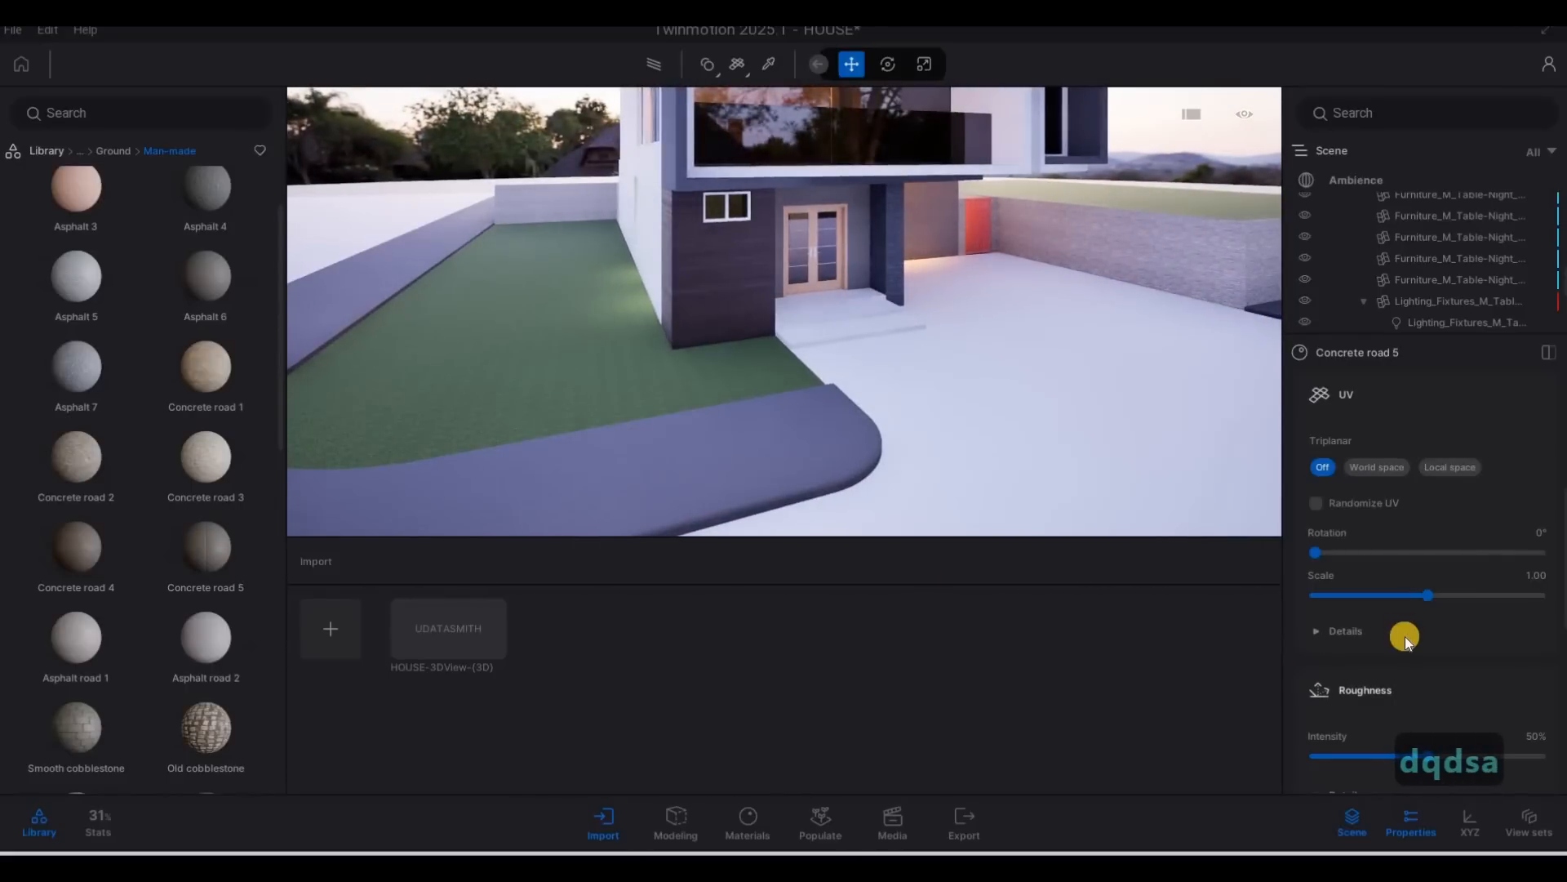
scroll(1421, 531, down, 2)
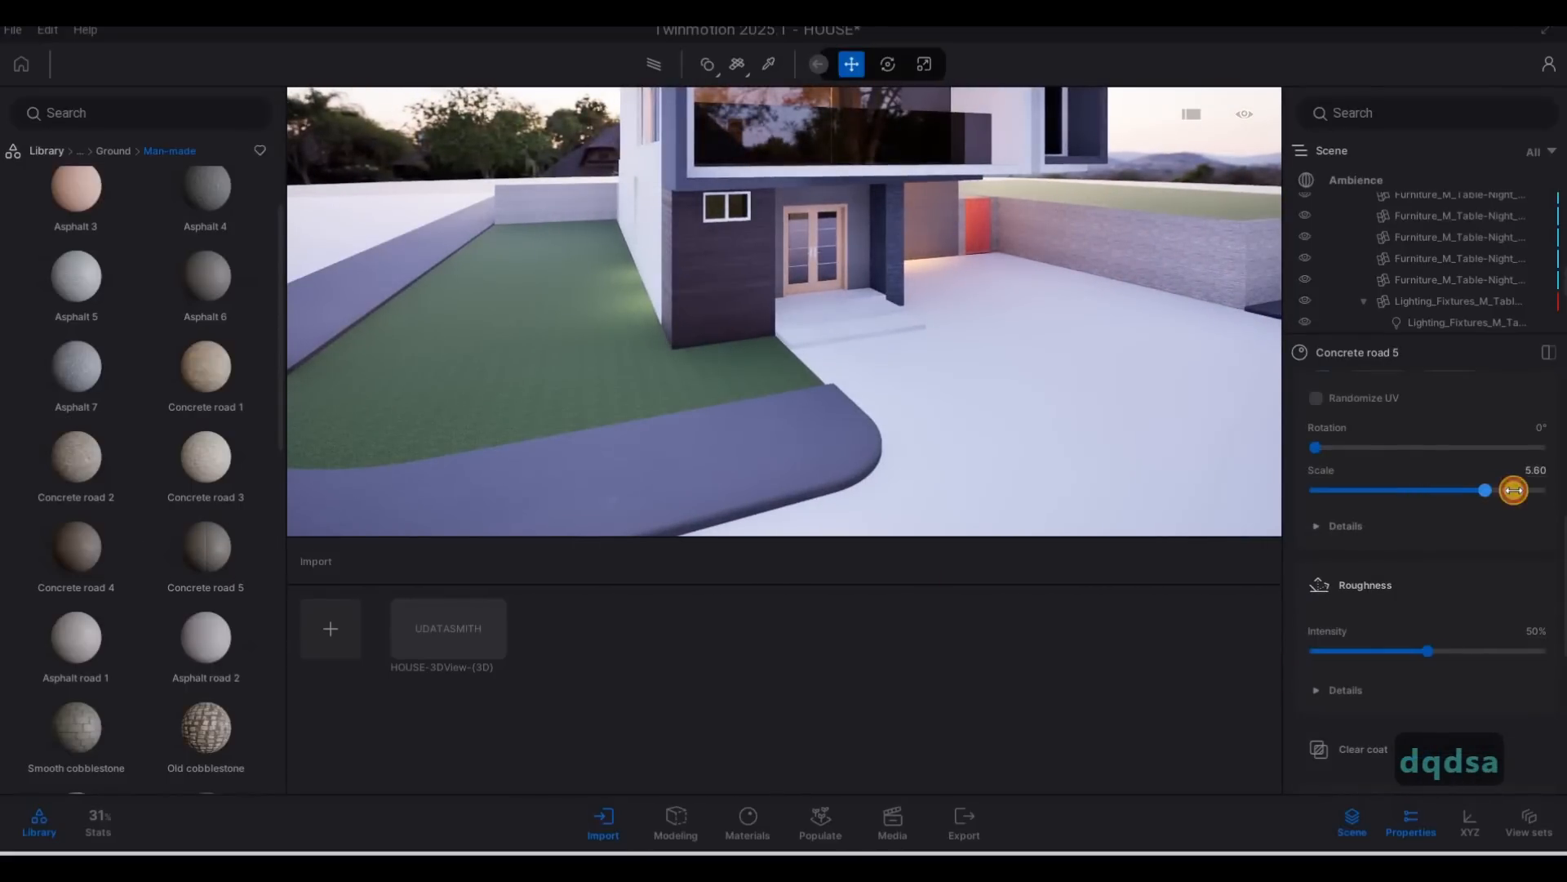
Apply the Double cobblestone material to the road surface in front of the driveway.
key(d)
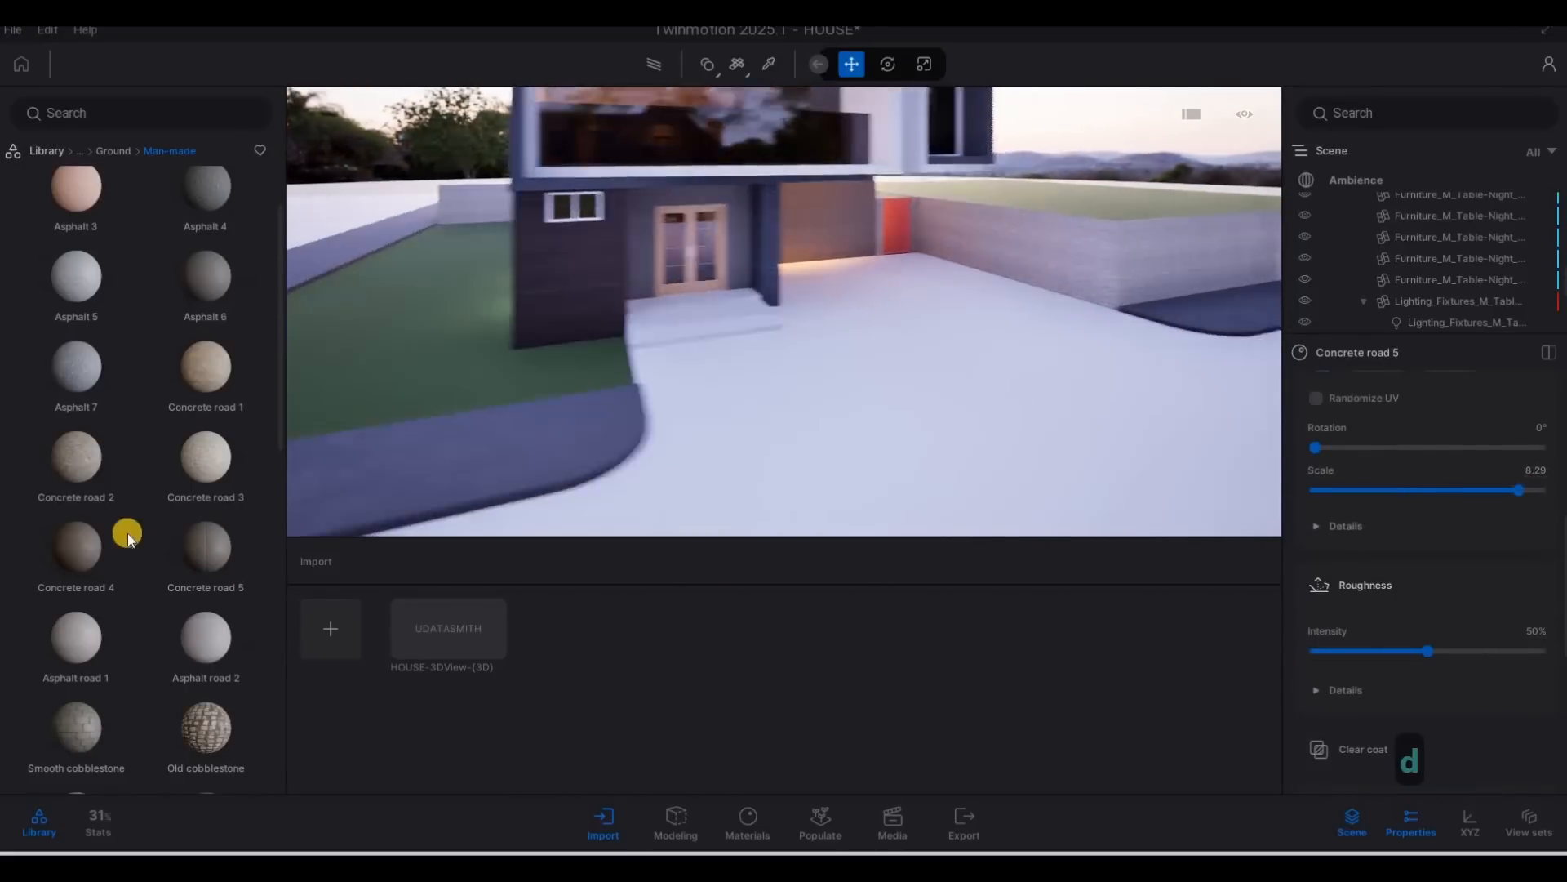
key(e)
scroll(150, 552, down, 2)
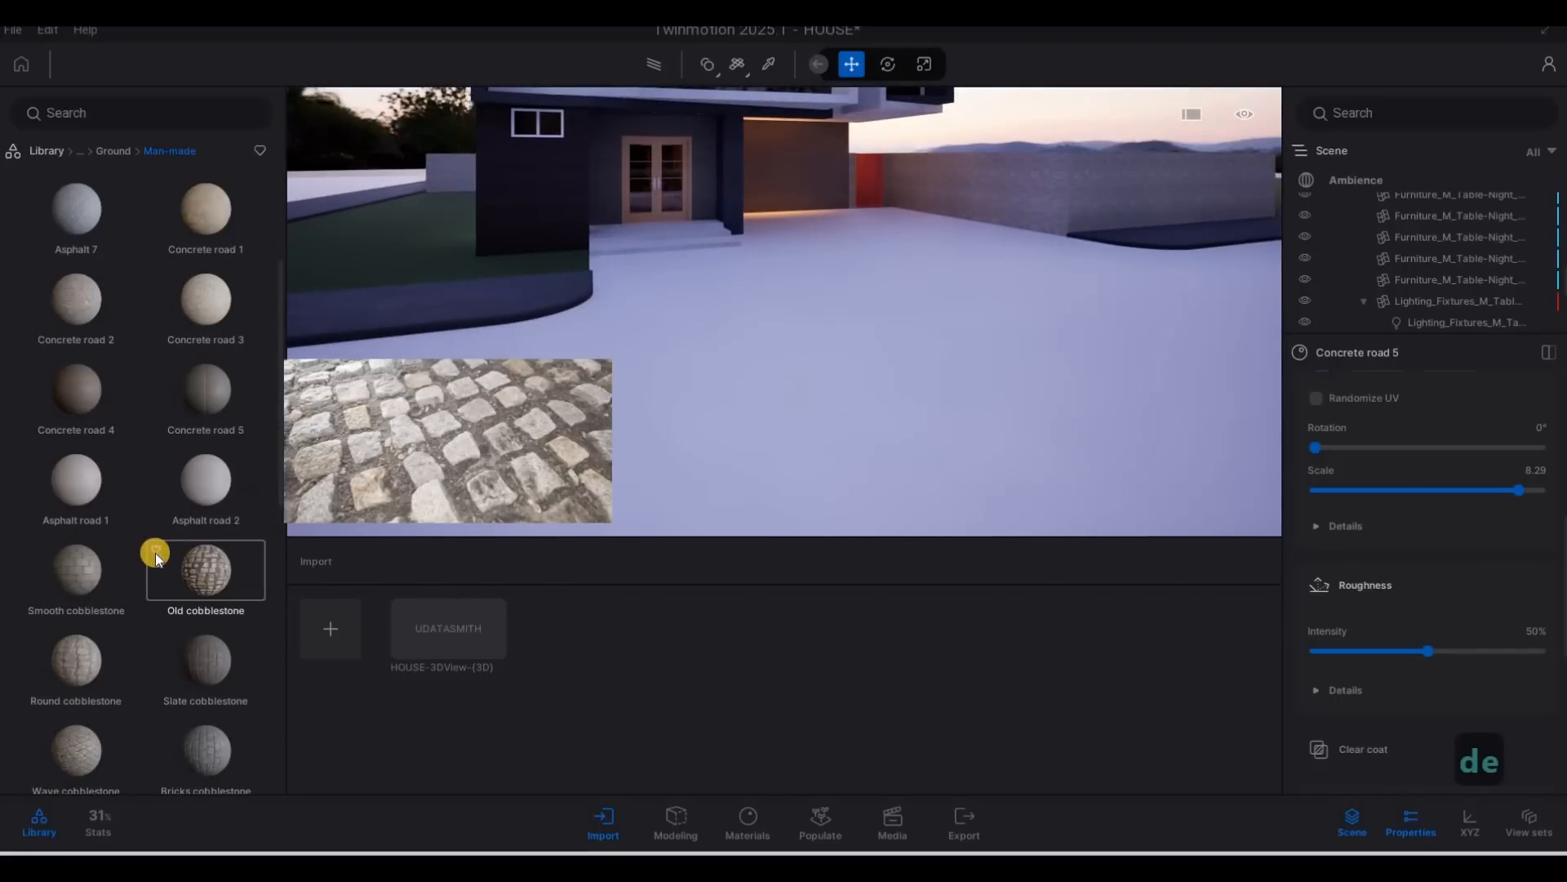
scroll(212, 628, down, 1)
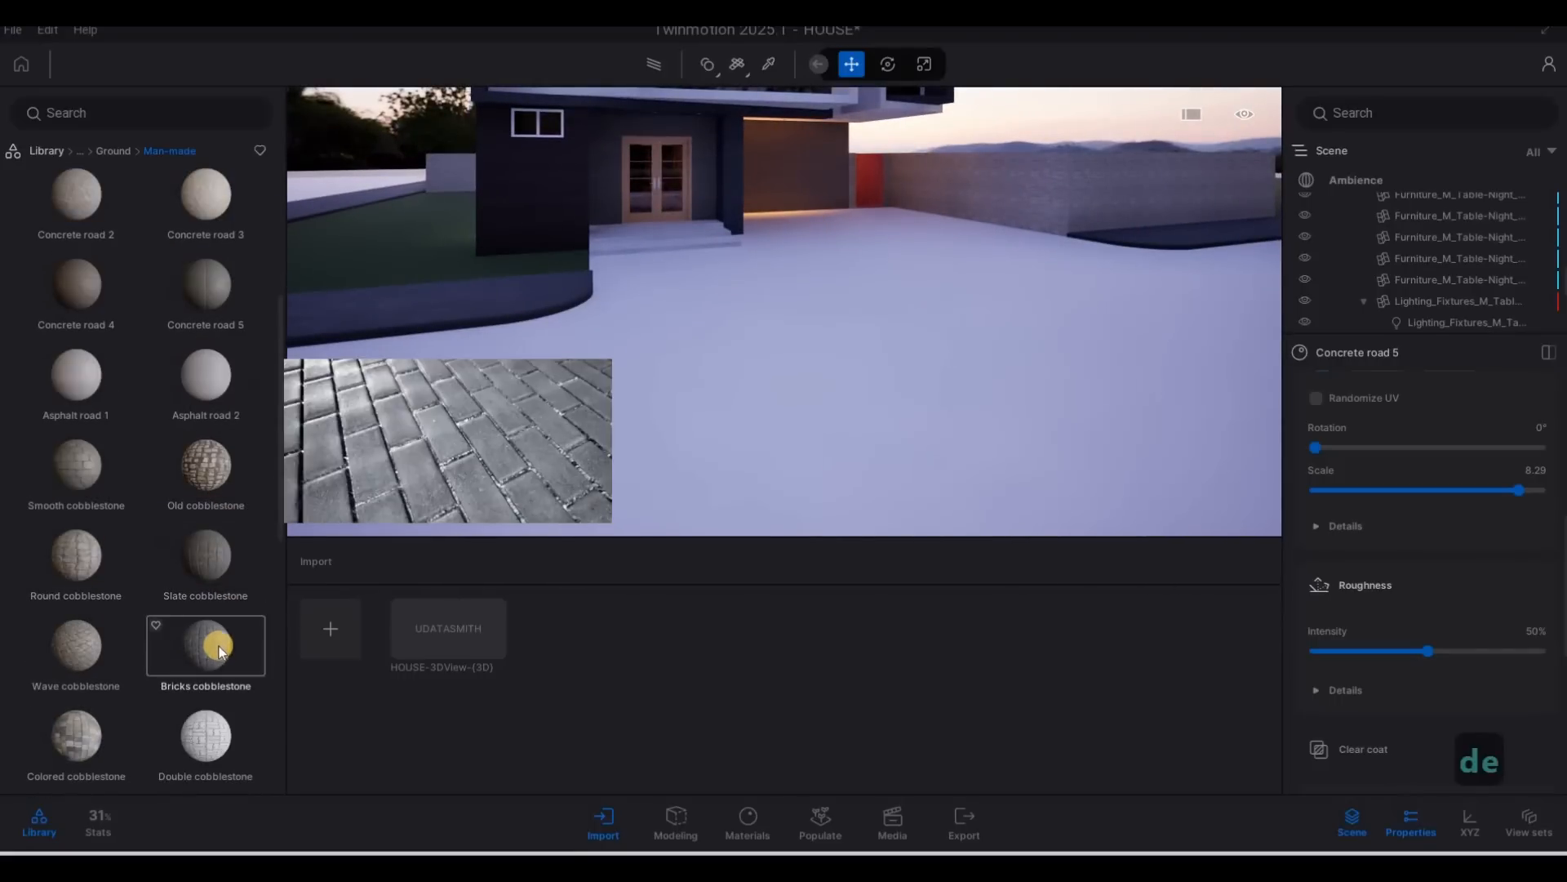
scroll(219, 651, down, 1)
drag(208, 645, 742, 491)
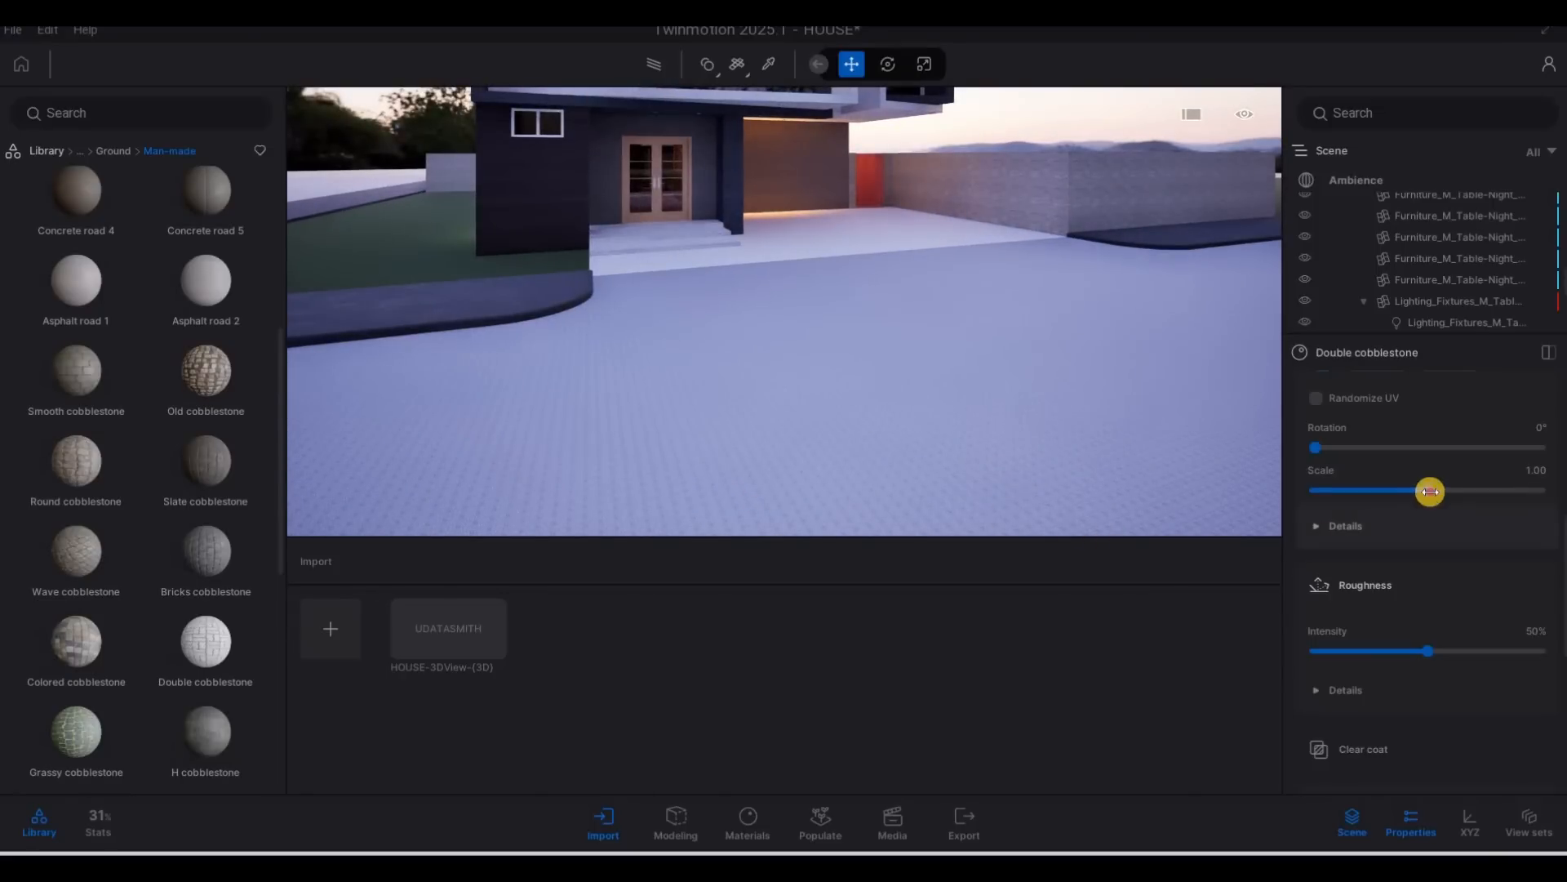
Set the texture scale of the Double cobblestone road surface to 5.86.
key(w)
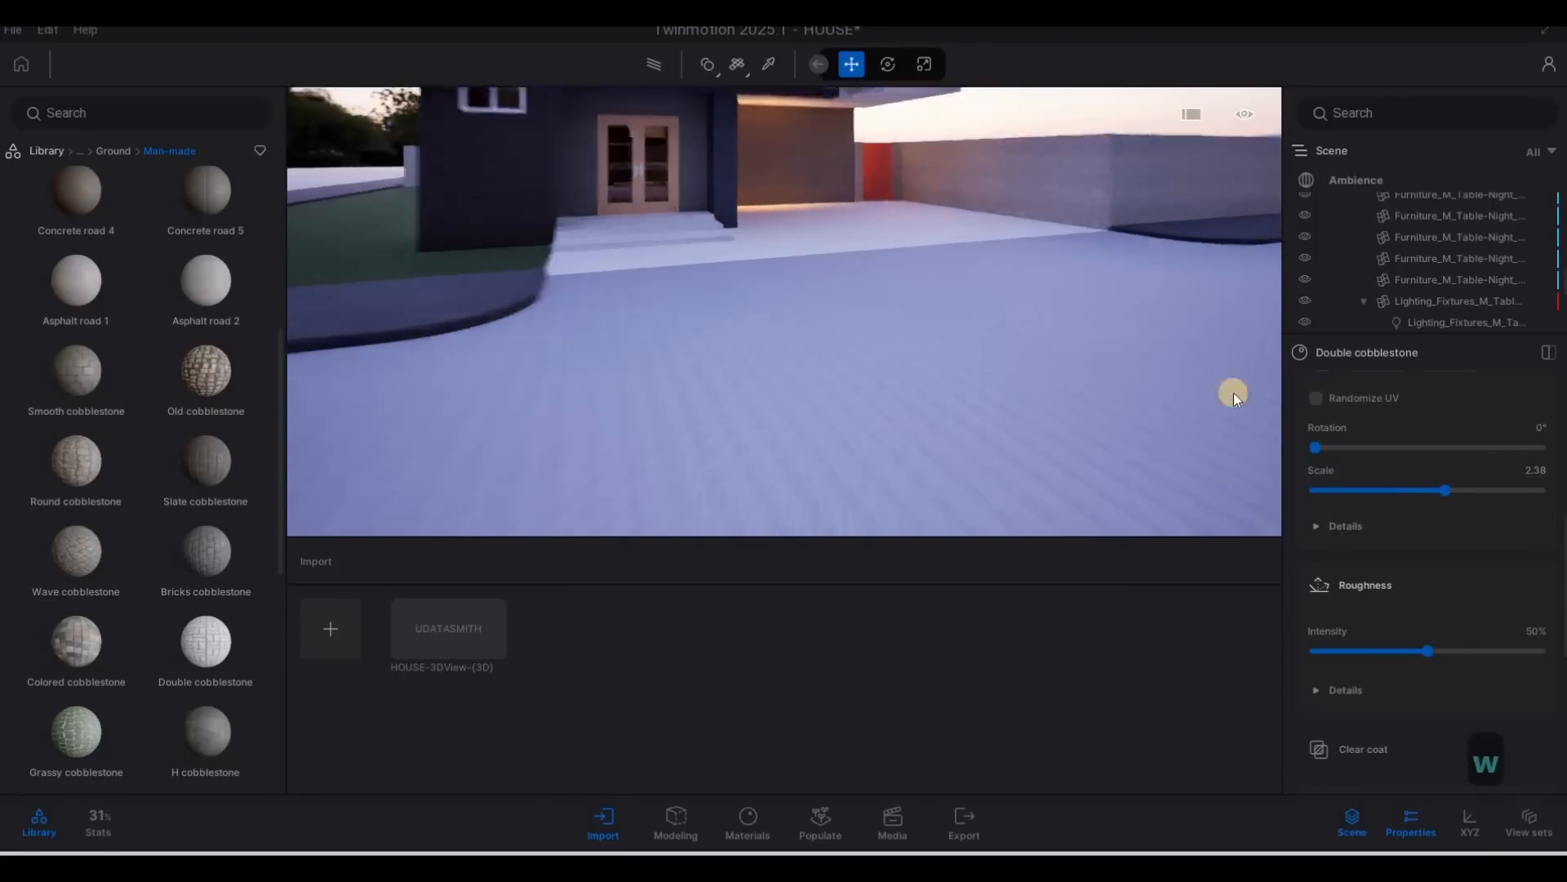
drag(1482, 484, 1490, 488)
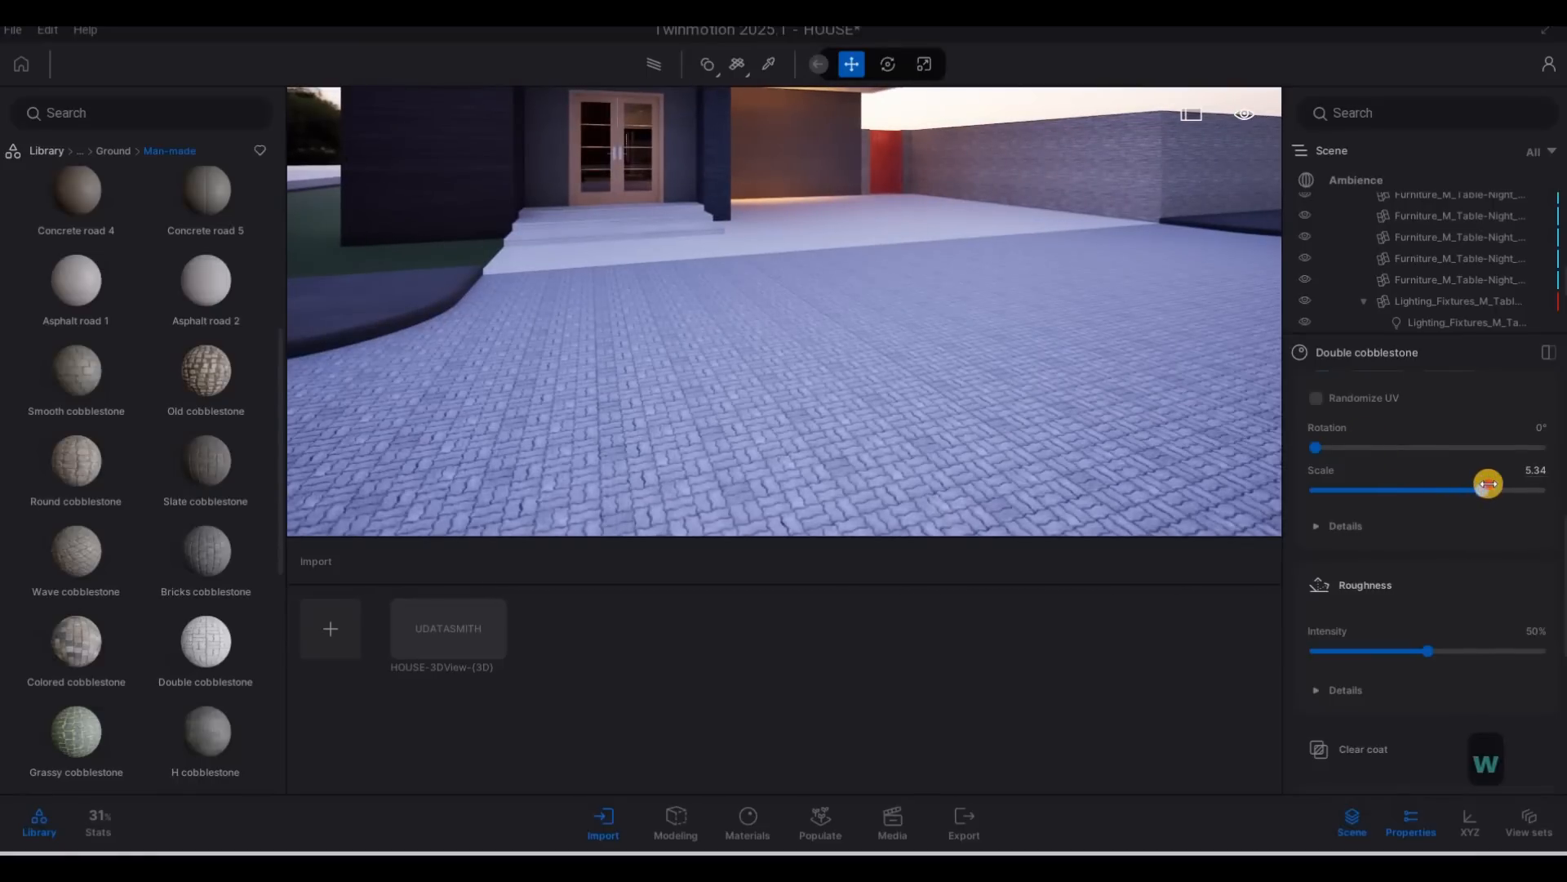
key(w)
key(q)
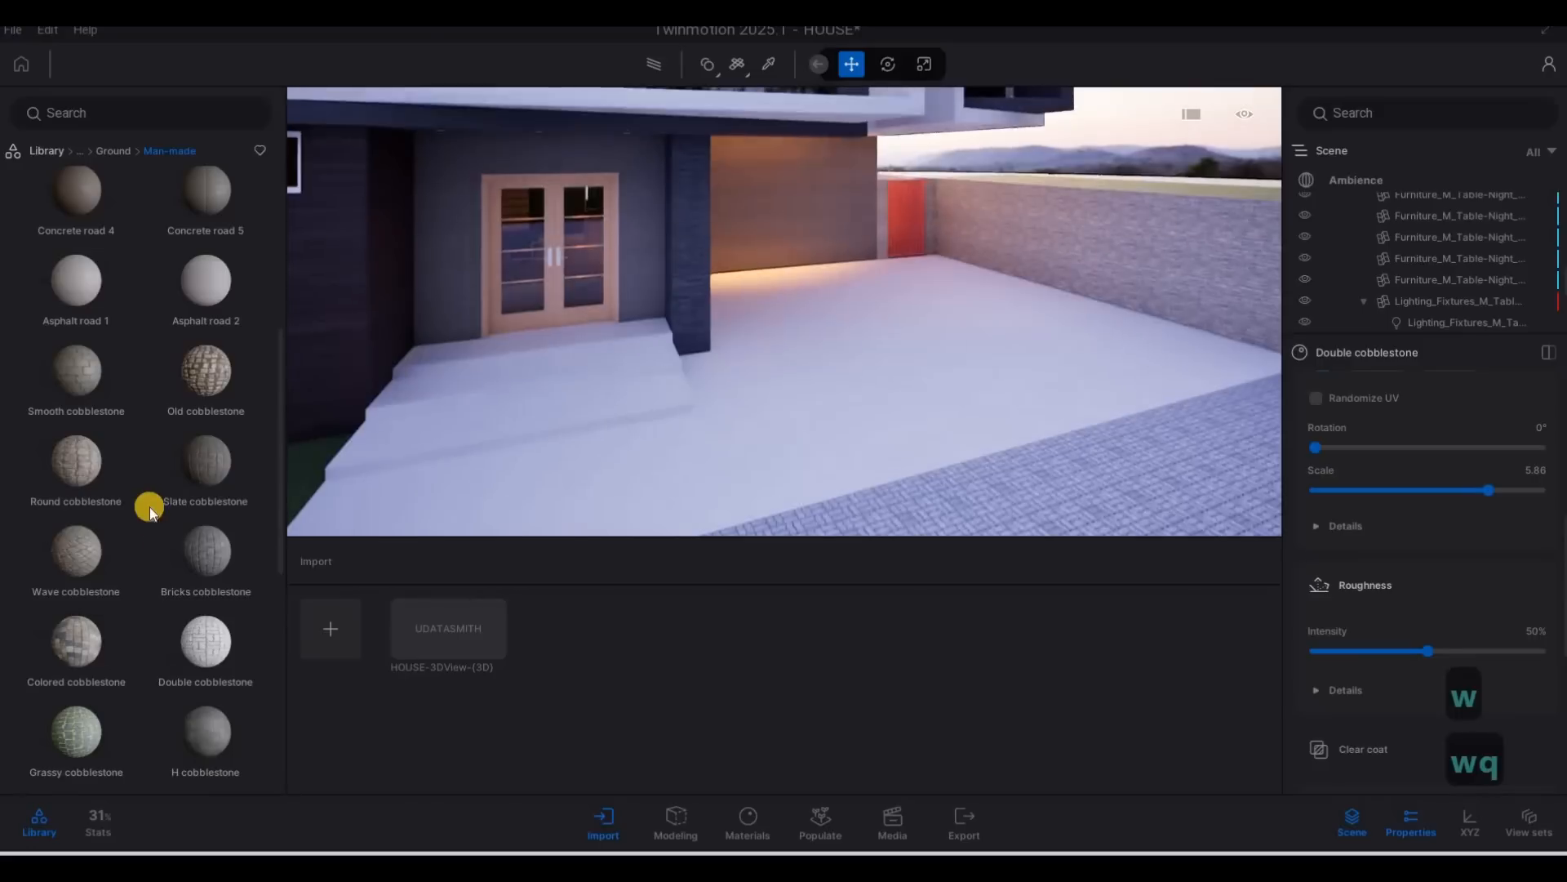
Apply the man-made ground material Asphalt 6 to the entrance steps in front of the double door.
scroll(169, 550, down, 3)
scroll(170, 547, down, 4)
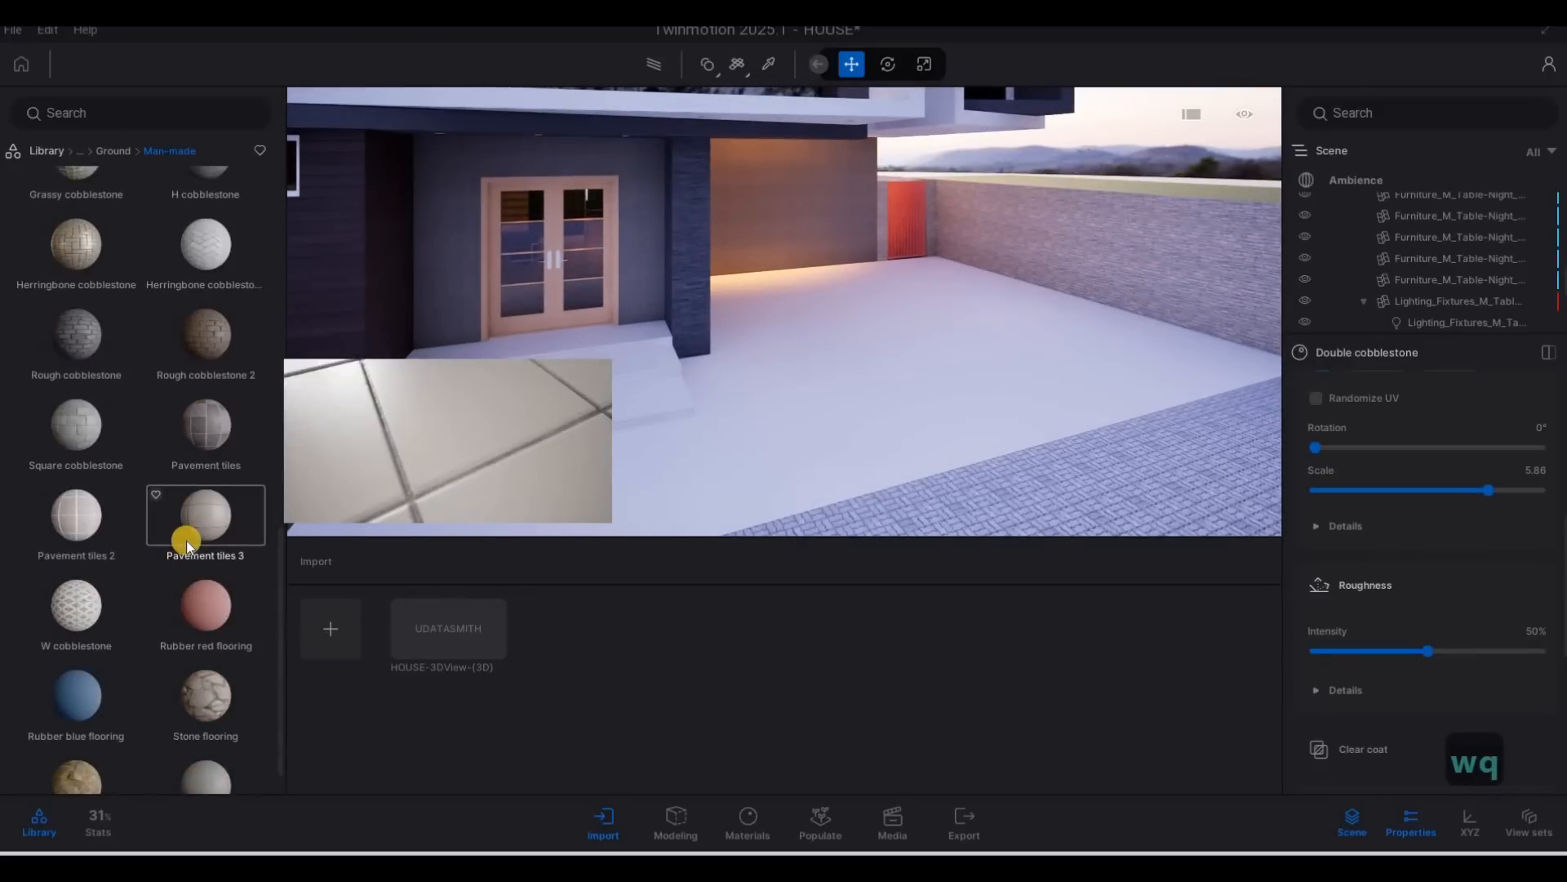
scroll(186, 540, down, 1)
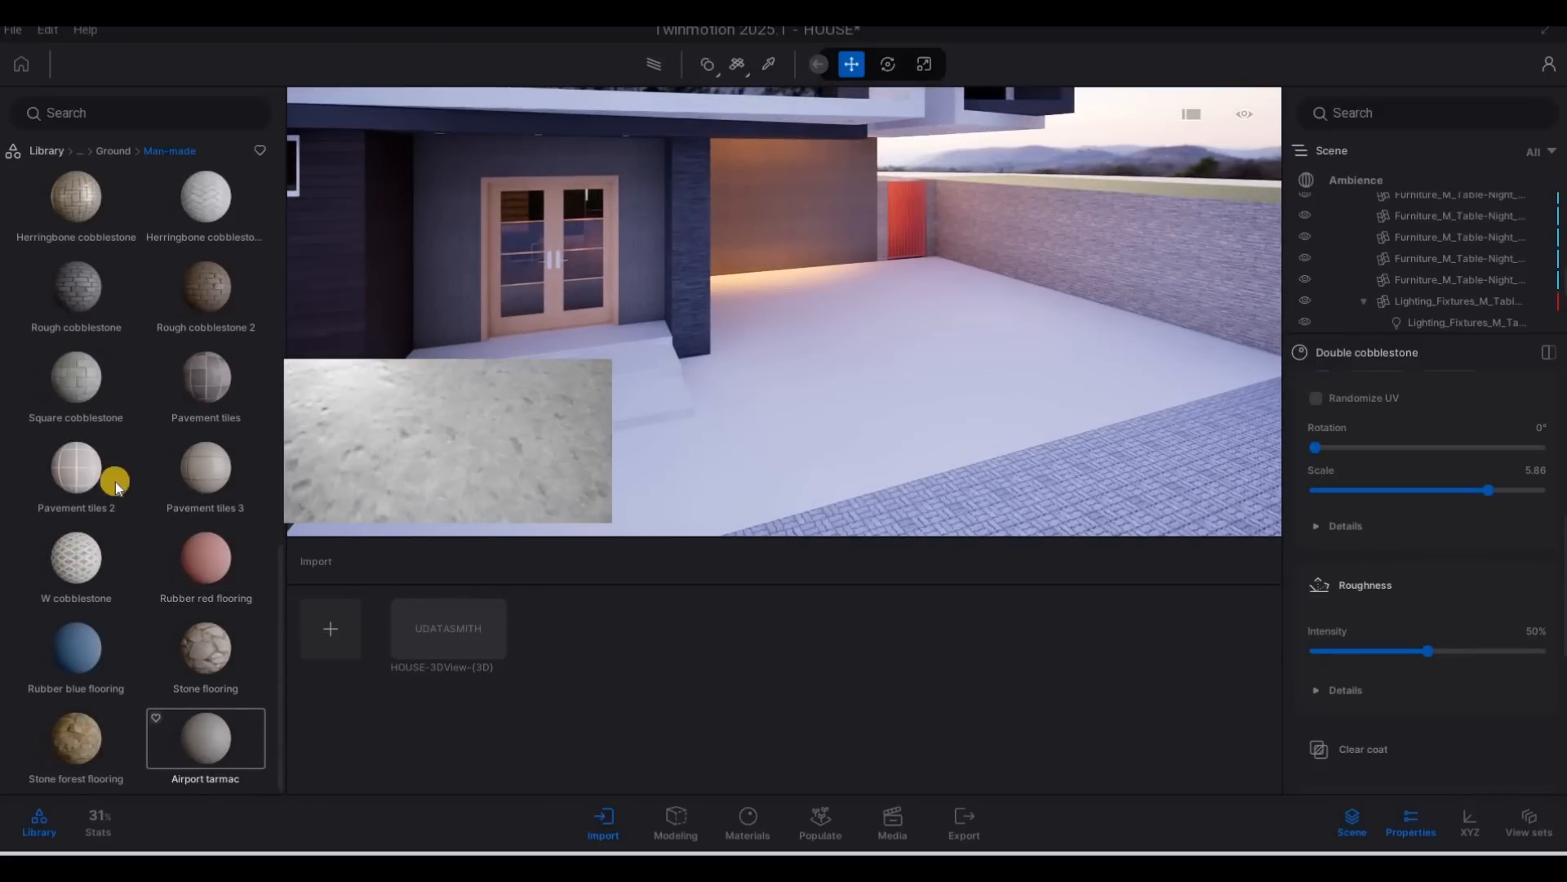
scroll(114, 478, up, 4)
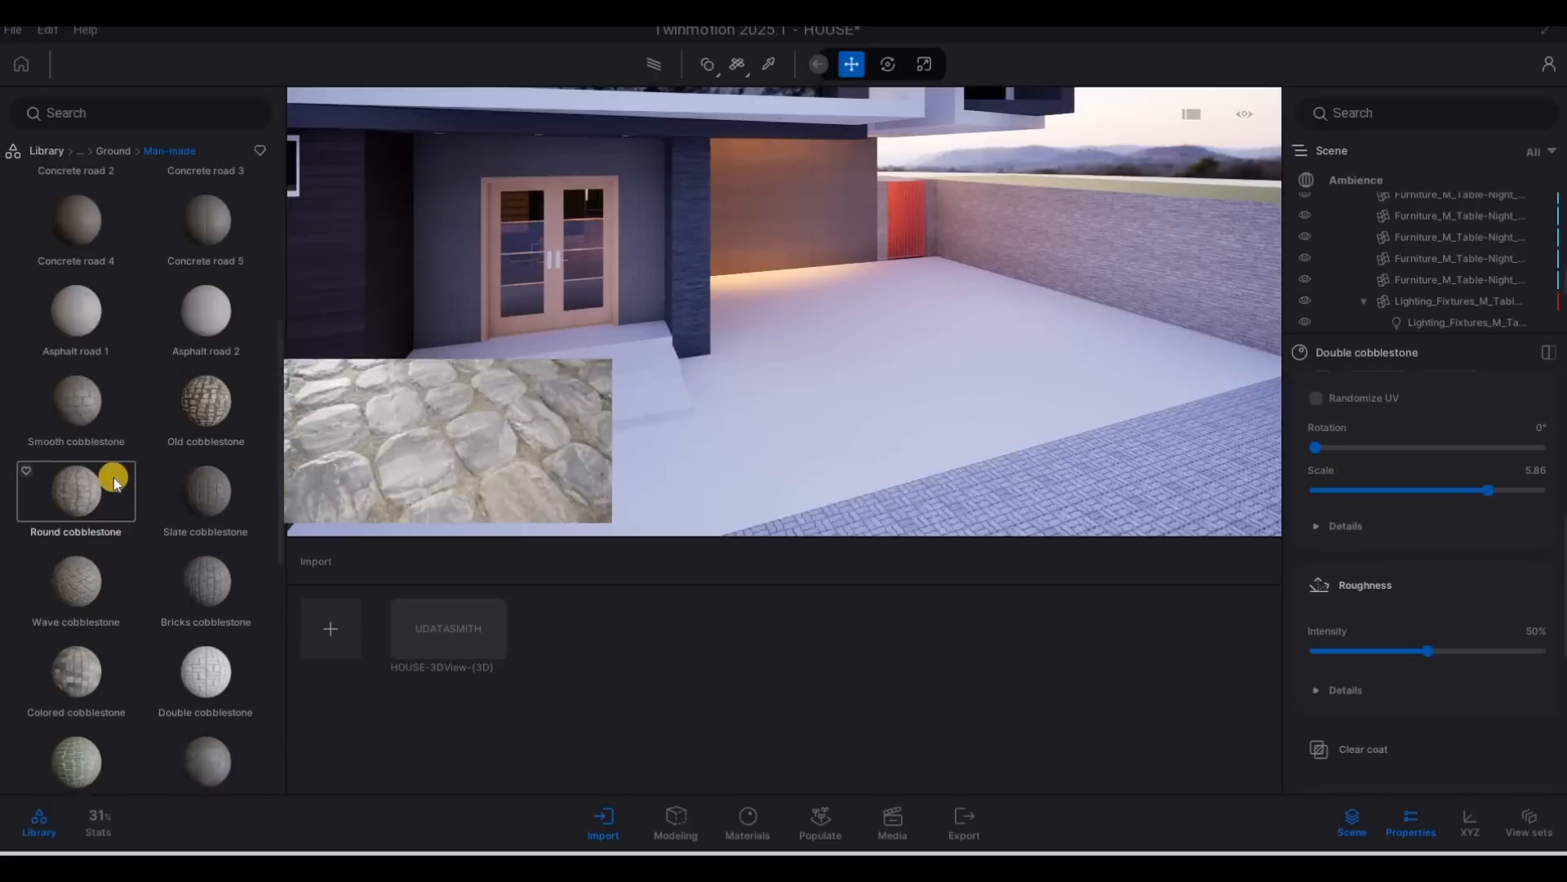
scroll(115, 478, down, 8)
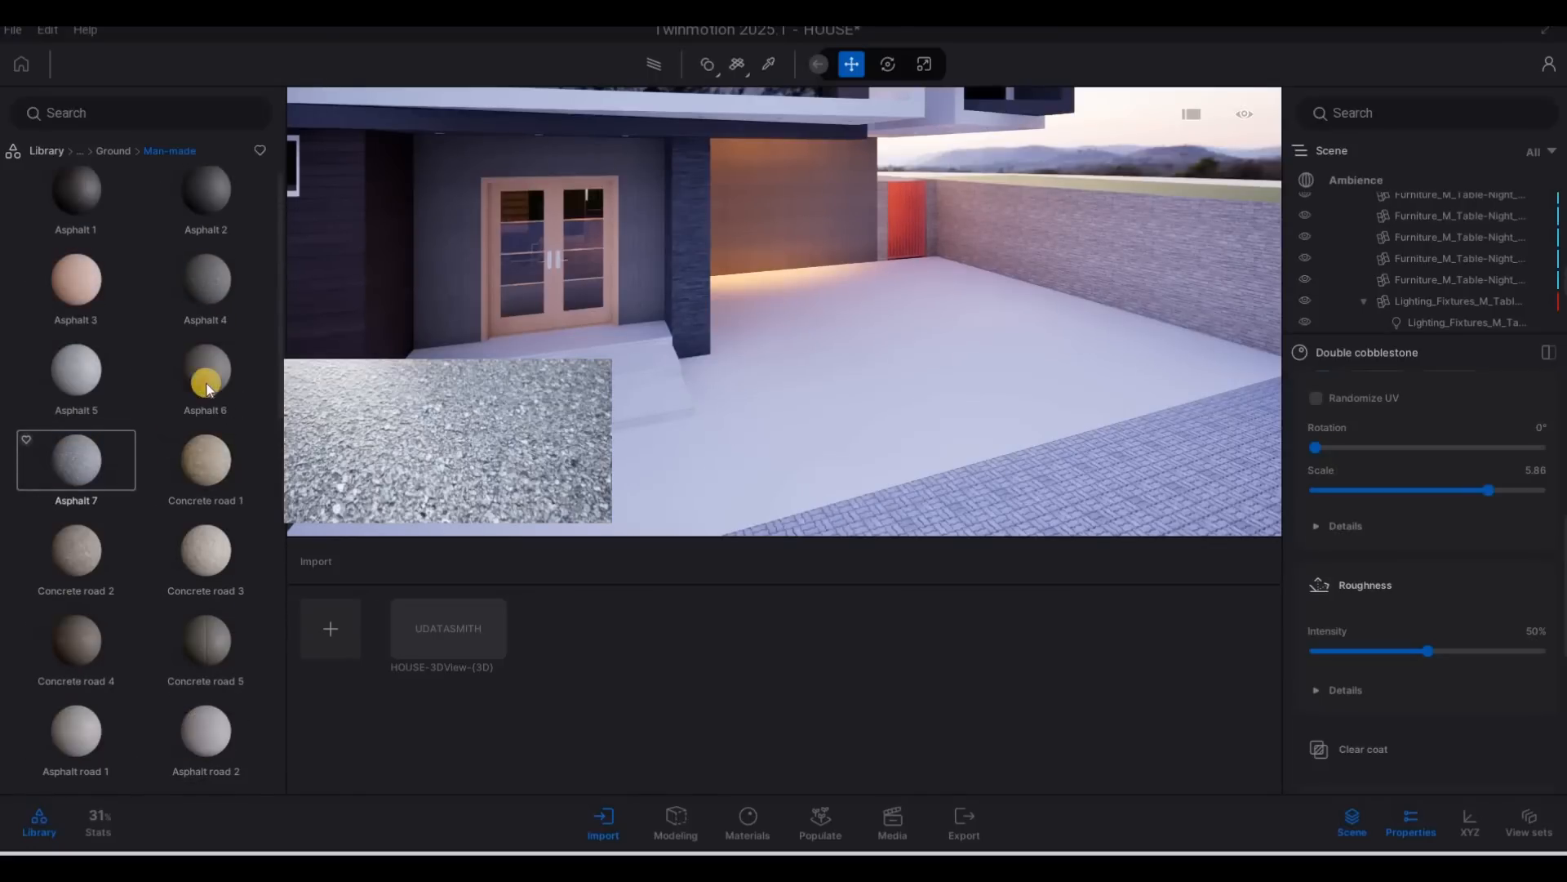
key(a)
drag(796, 419, 882, 418)
Set the texture scale of the Asphalt 6 material on the entrance steps to 2.84.
key(d)
key(w)
key(e)
key(s)
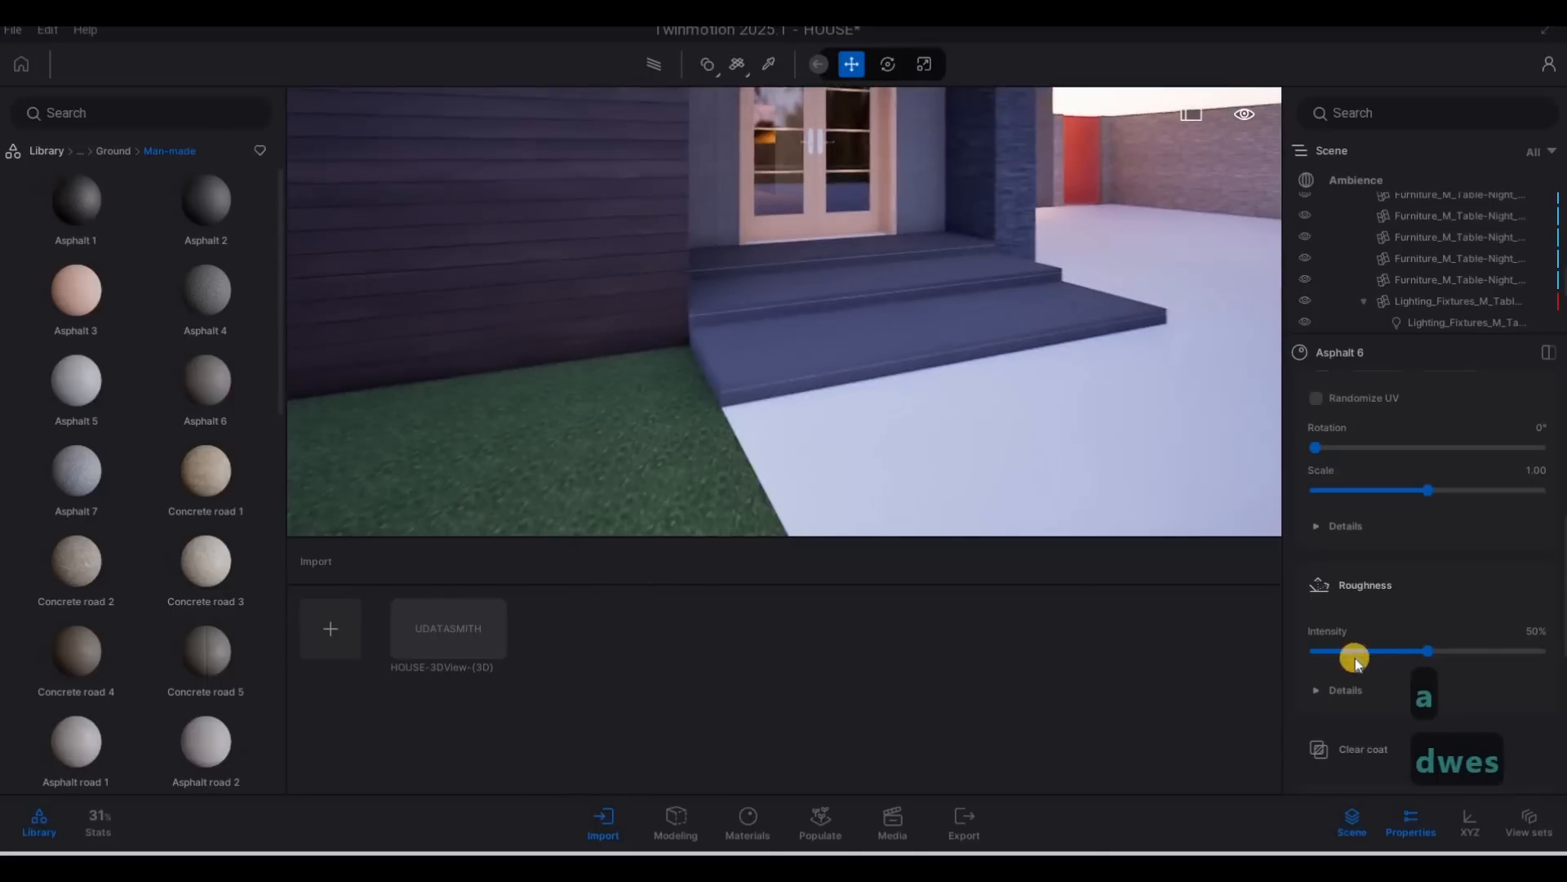
key(w)
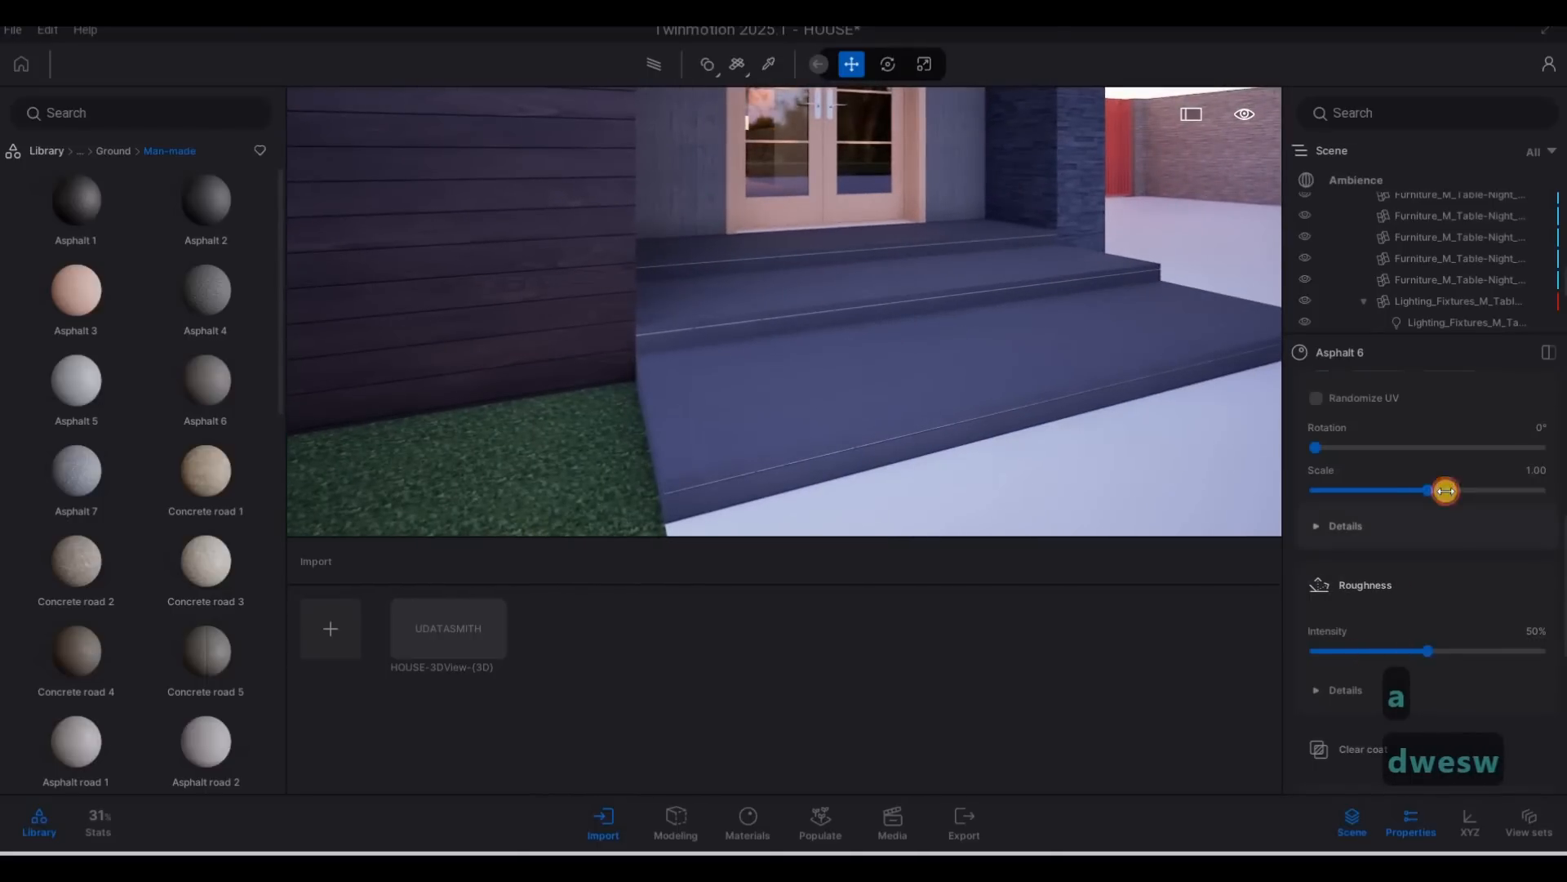
key(d)
key(s)
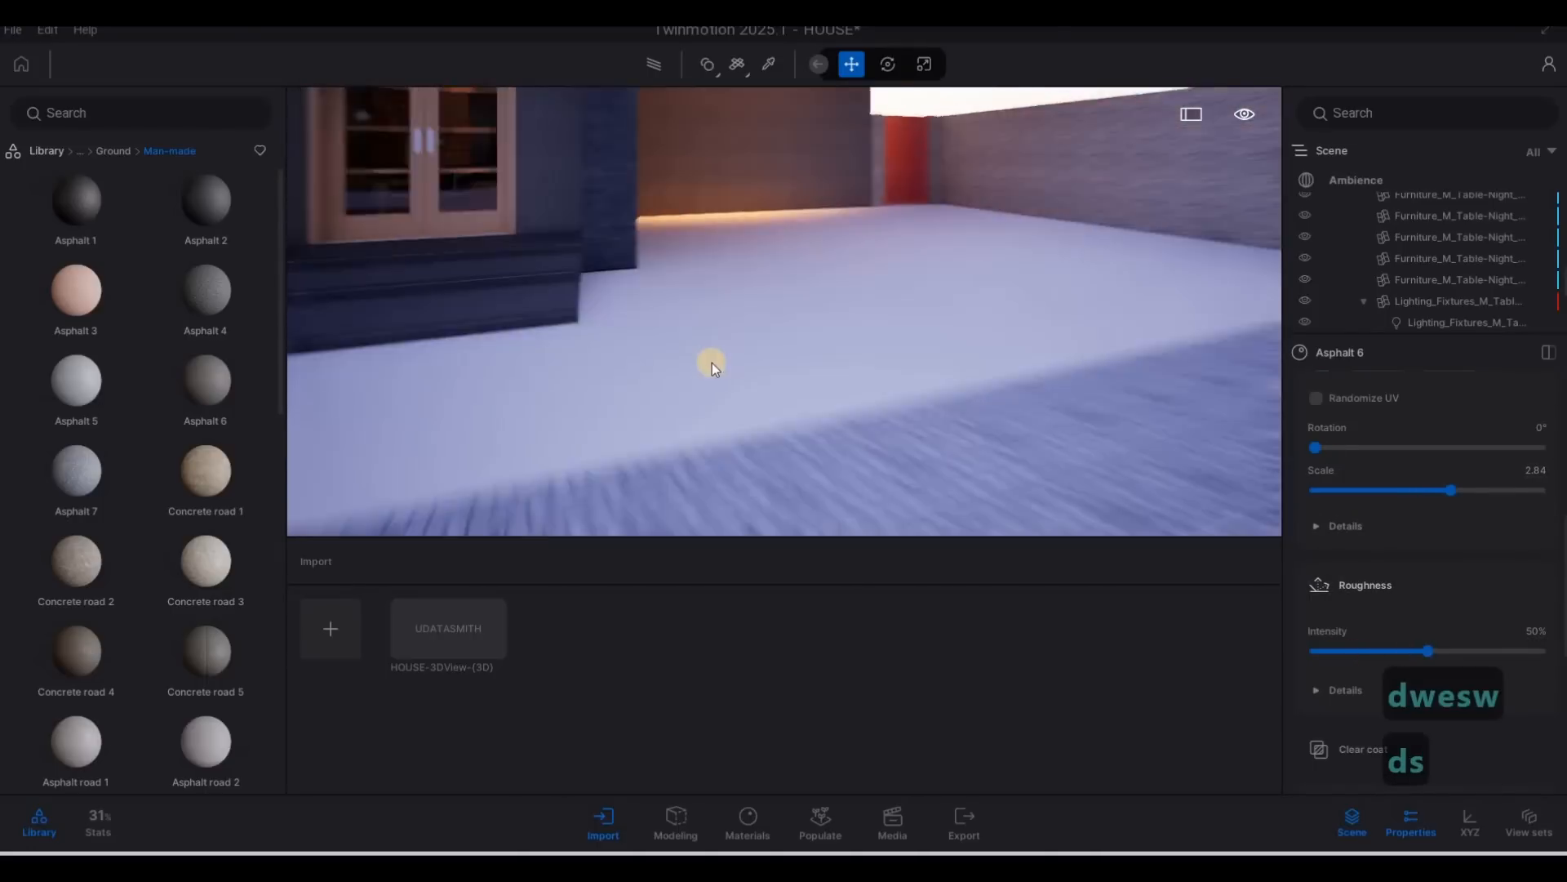
Browse the man-made and natural ground materials for a suitable driveway surface.
key(q)
key(s)
mouse_move(121, 410)
scroll(121, 410, down, 4)
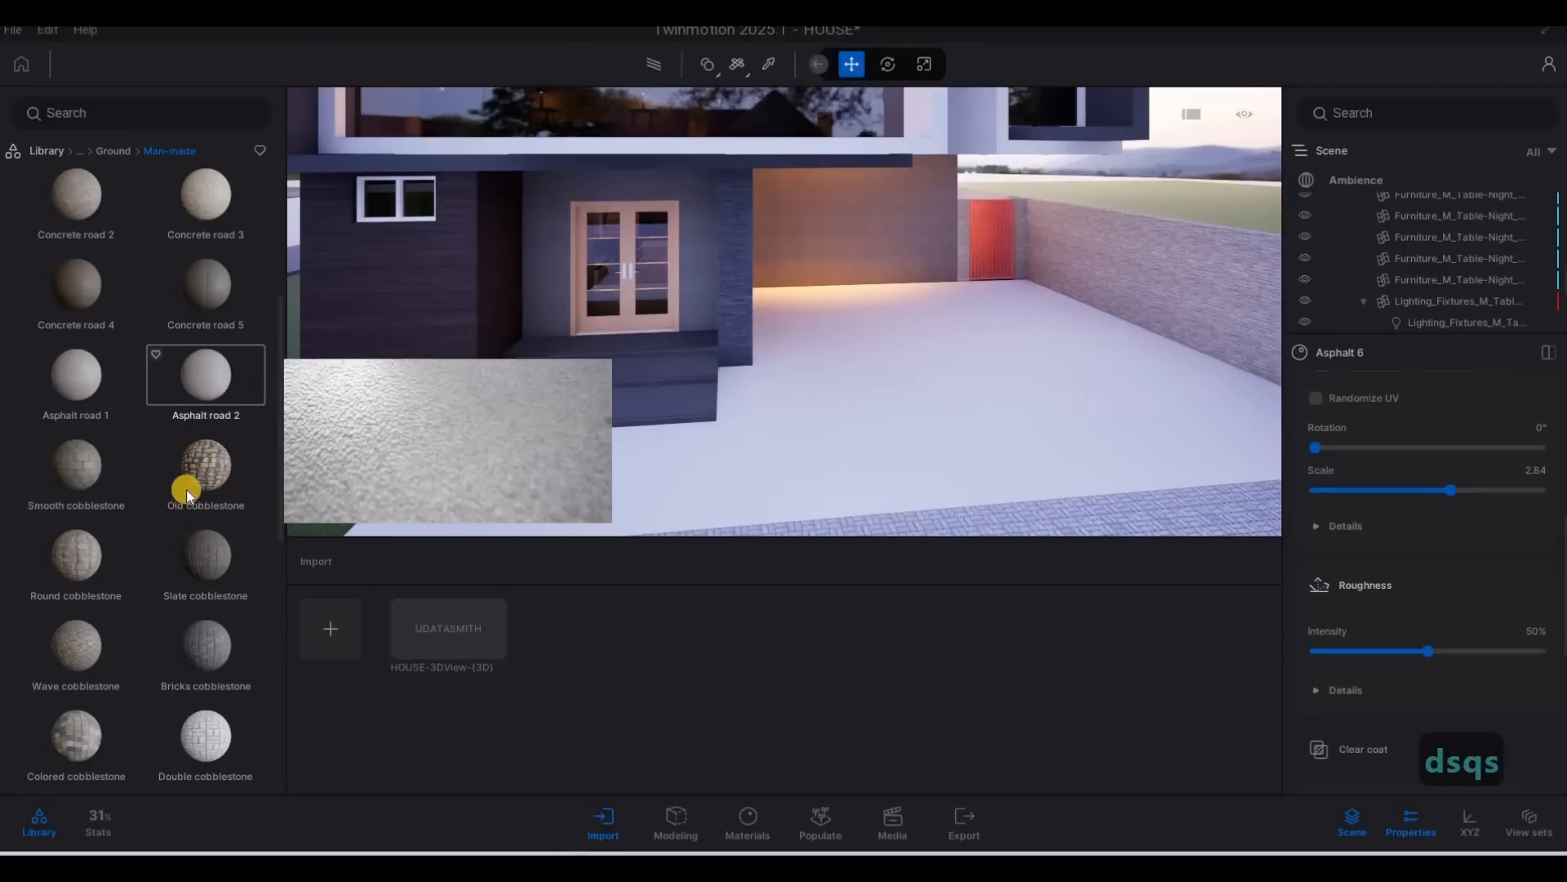
scroll(186, 488, down, 5)
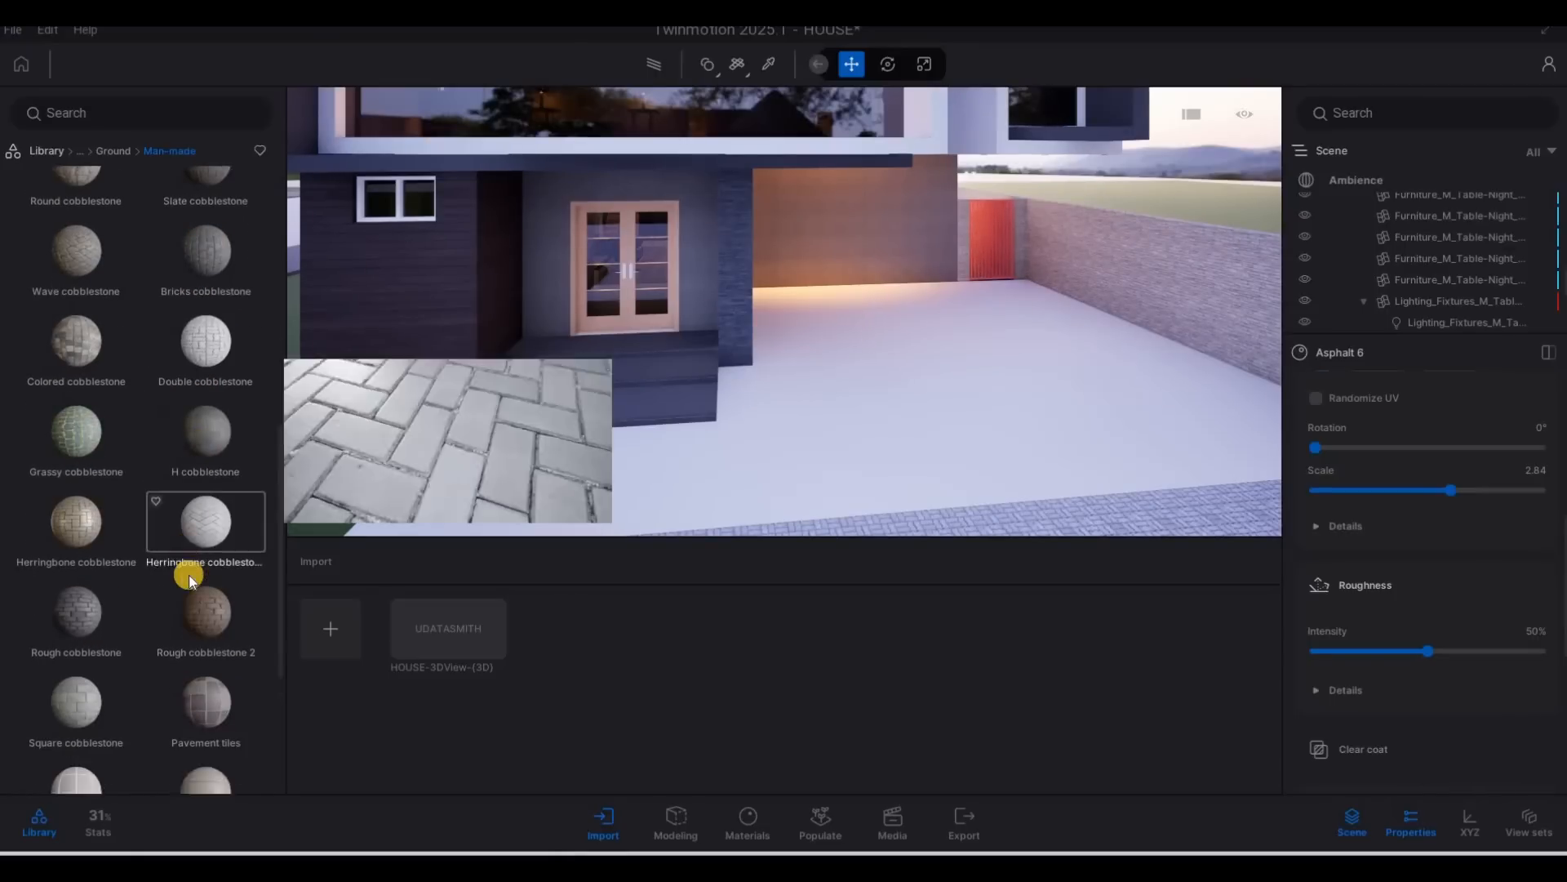
scroll(139, 440, down, 2)
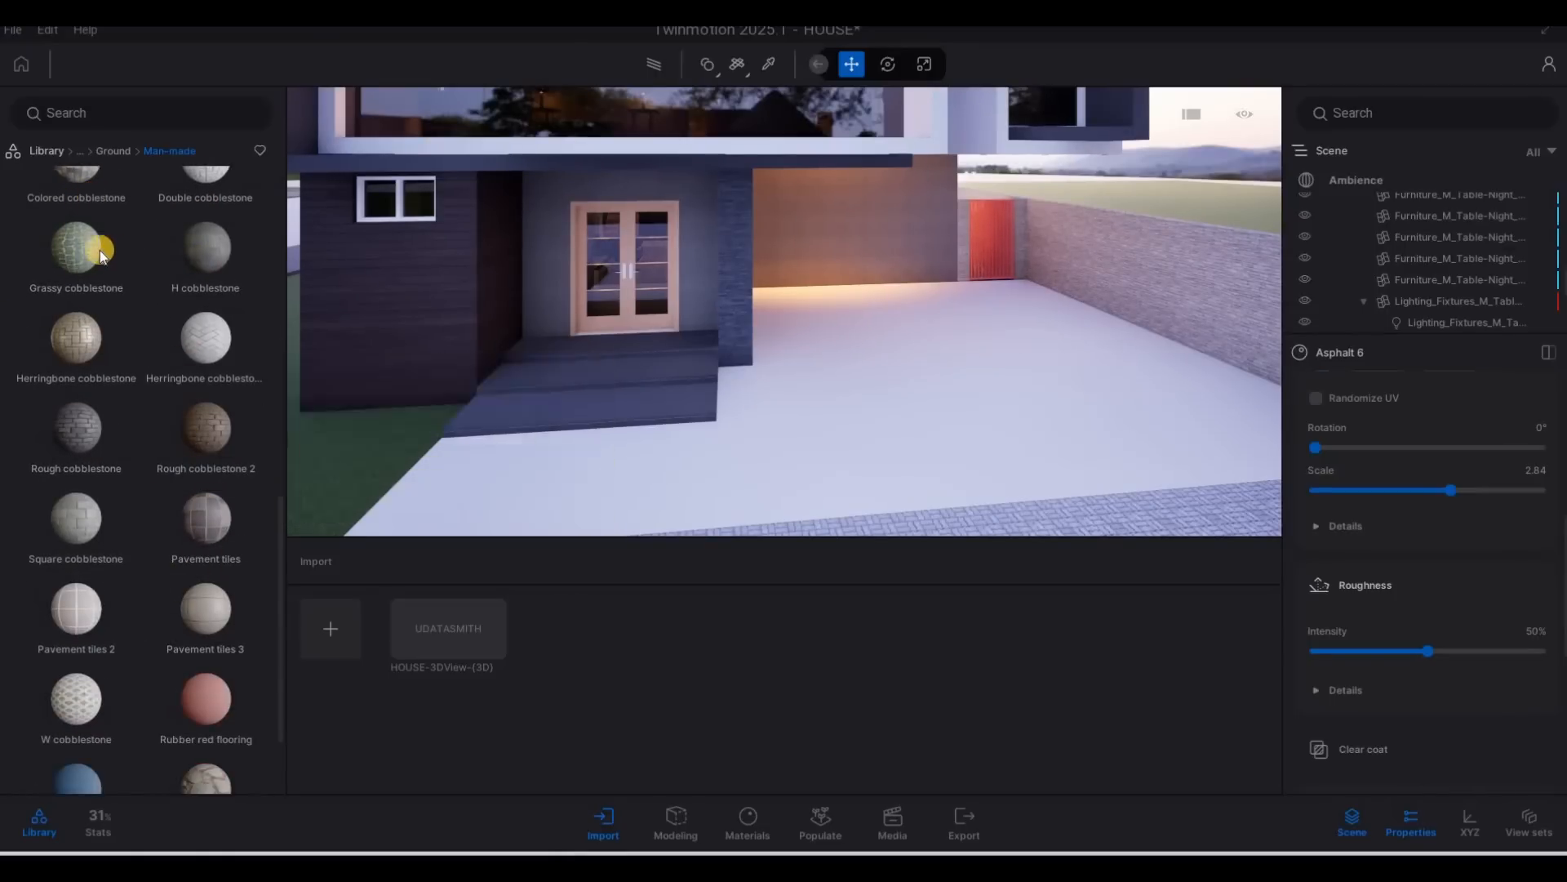
click(106, 157)
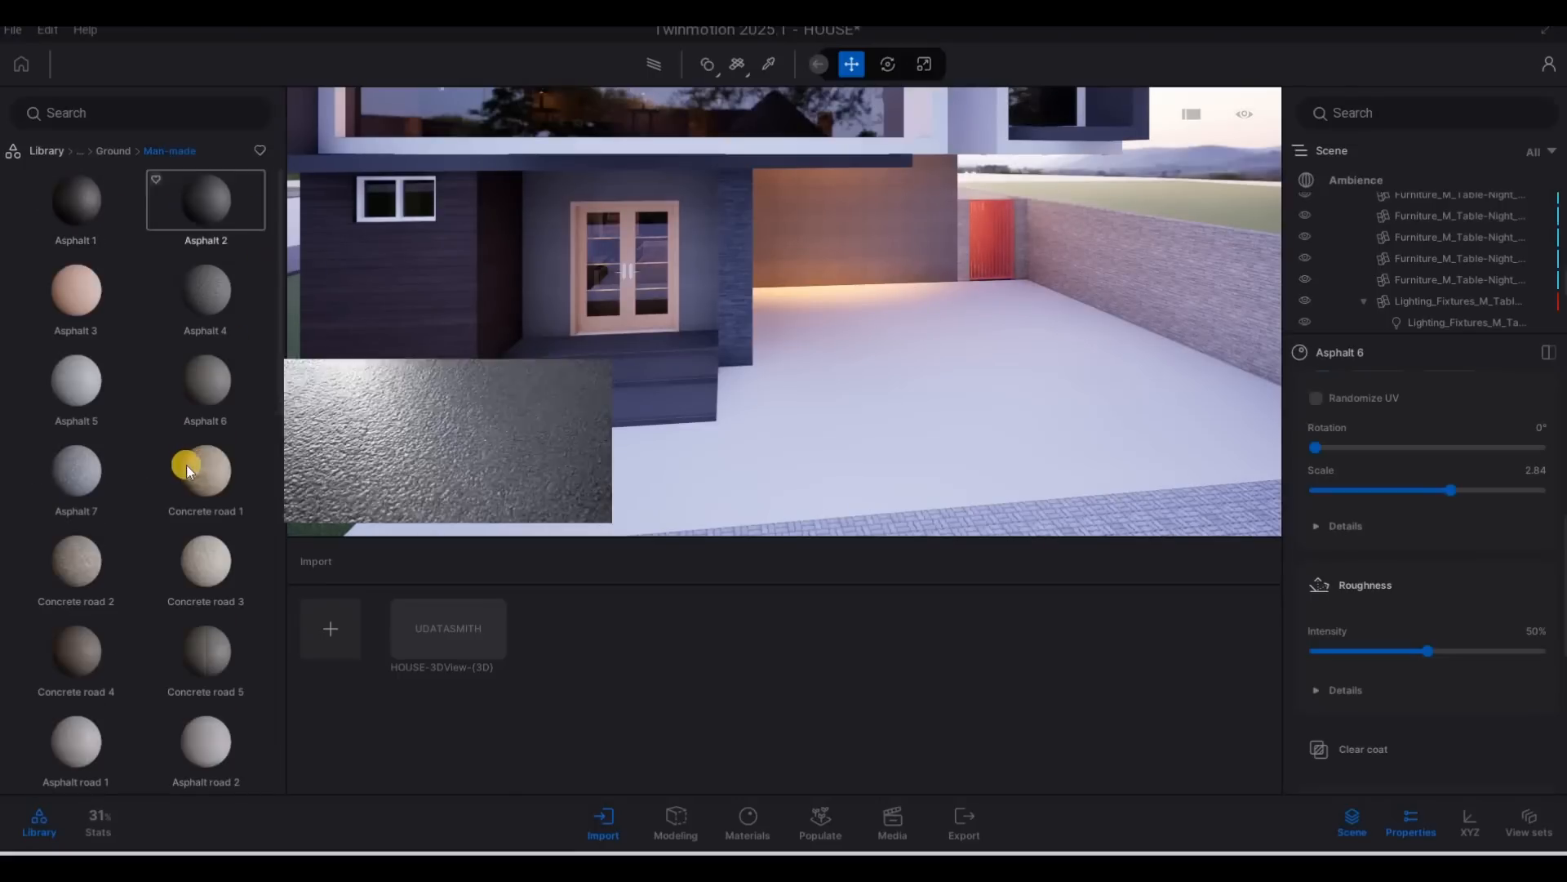
scroll(186, 350, down, 2)
click(113, 150)
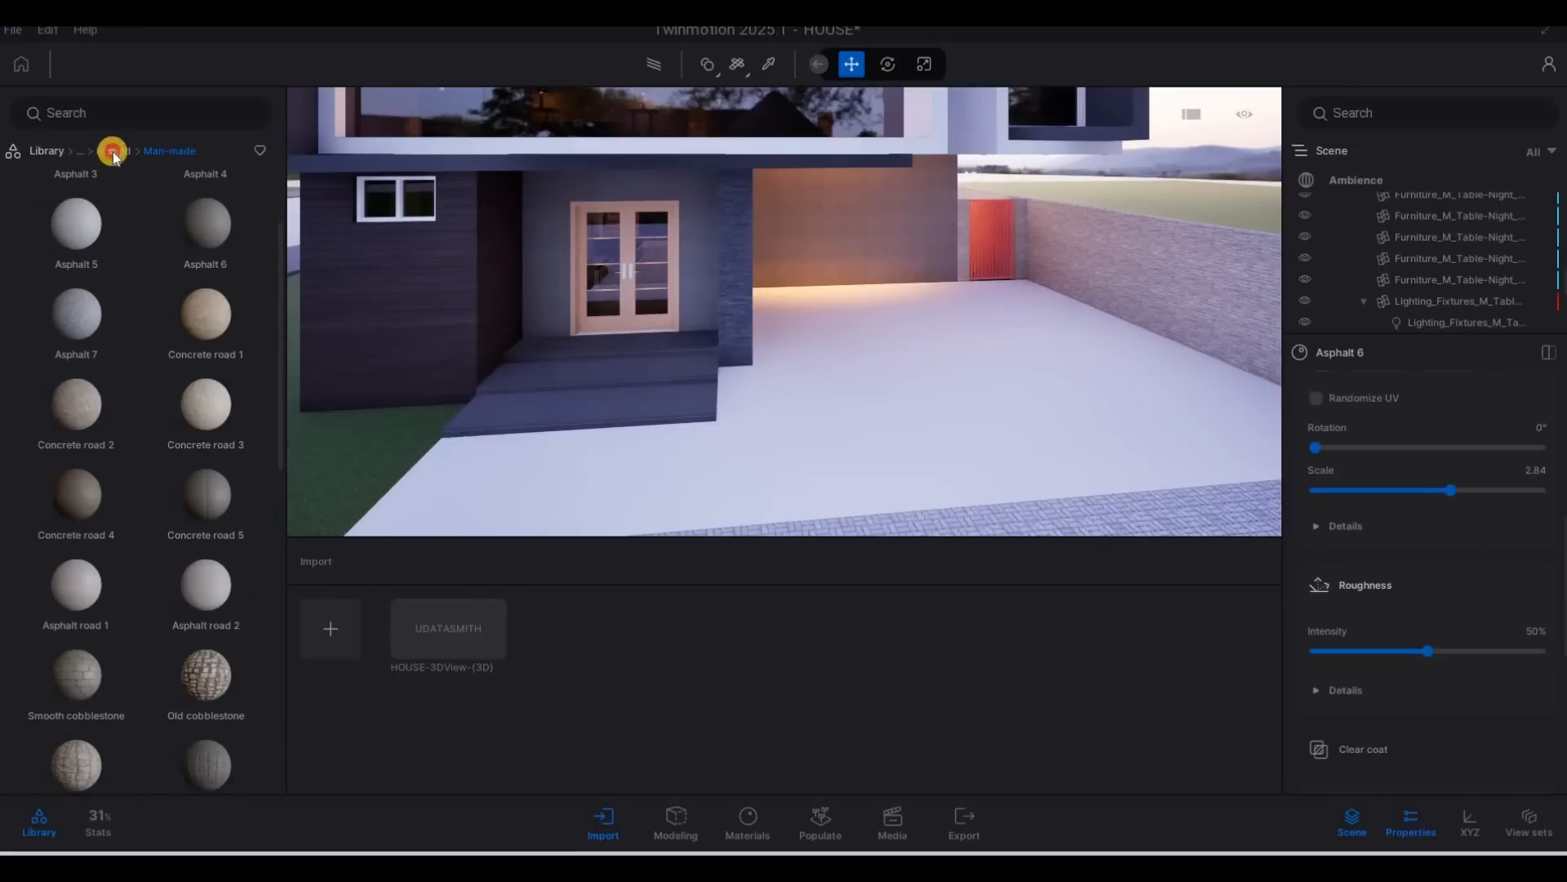
click(202, 208)
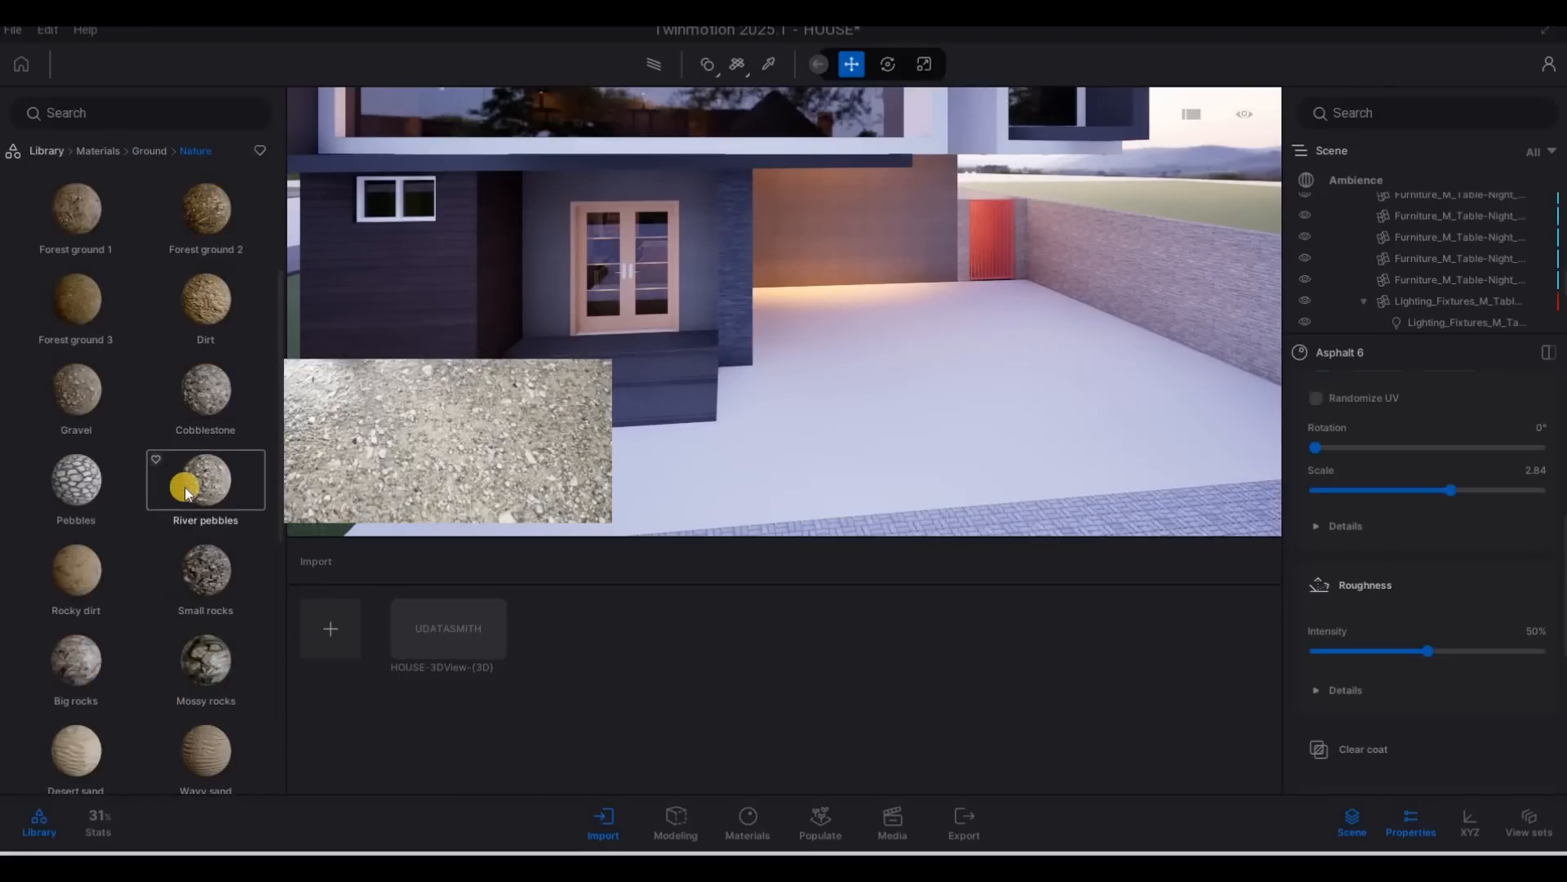
scroll(185, 488, down, 5)
scroll(164, 507, down, 3)
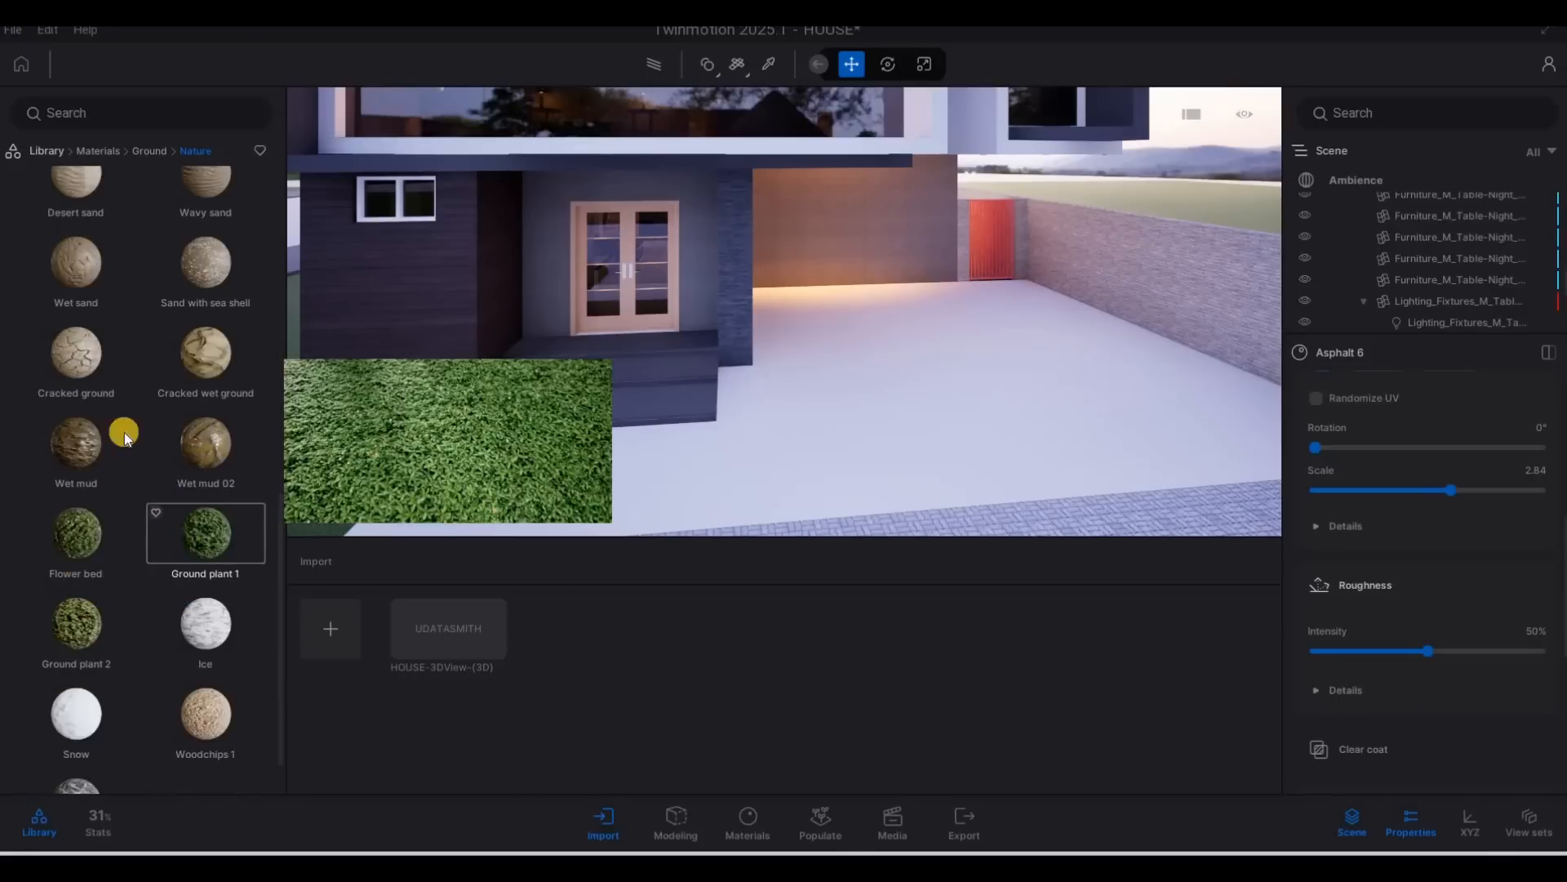
click(142, 151)
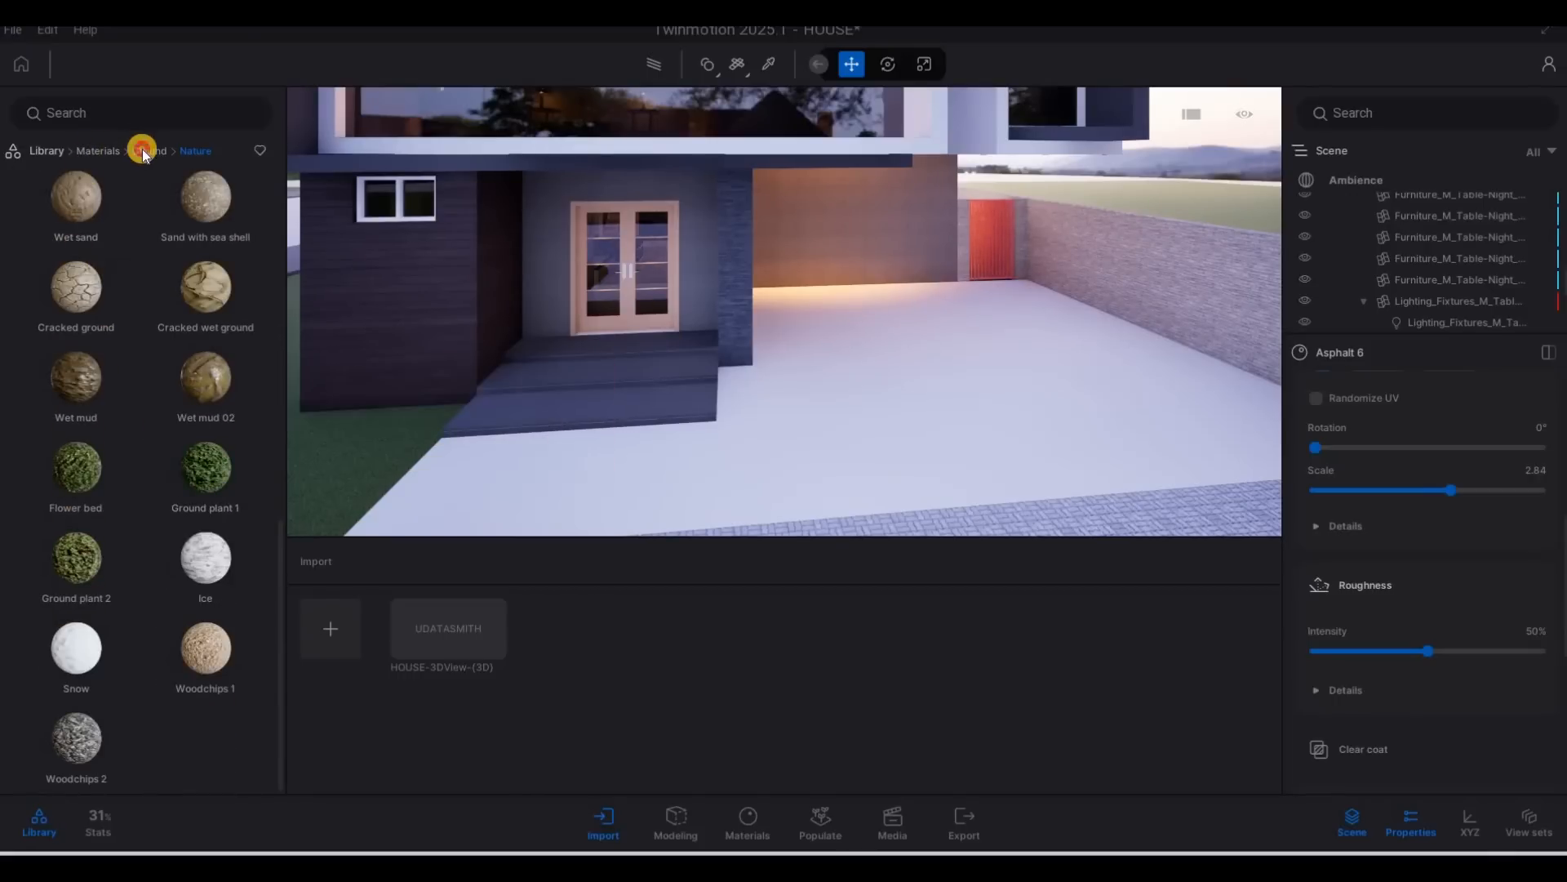
Apply the concrete material Soft concrete 01 to the driveway and set its texture scale to 2.91.
click(97, 149)
click(82, 324)
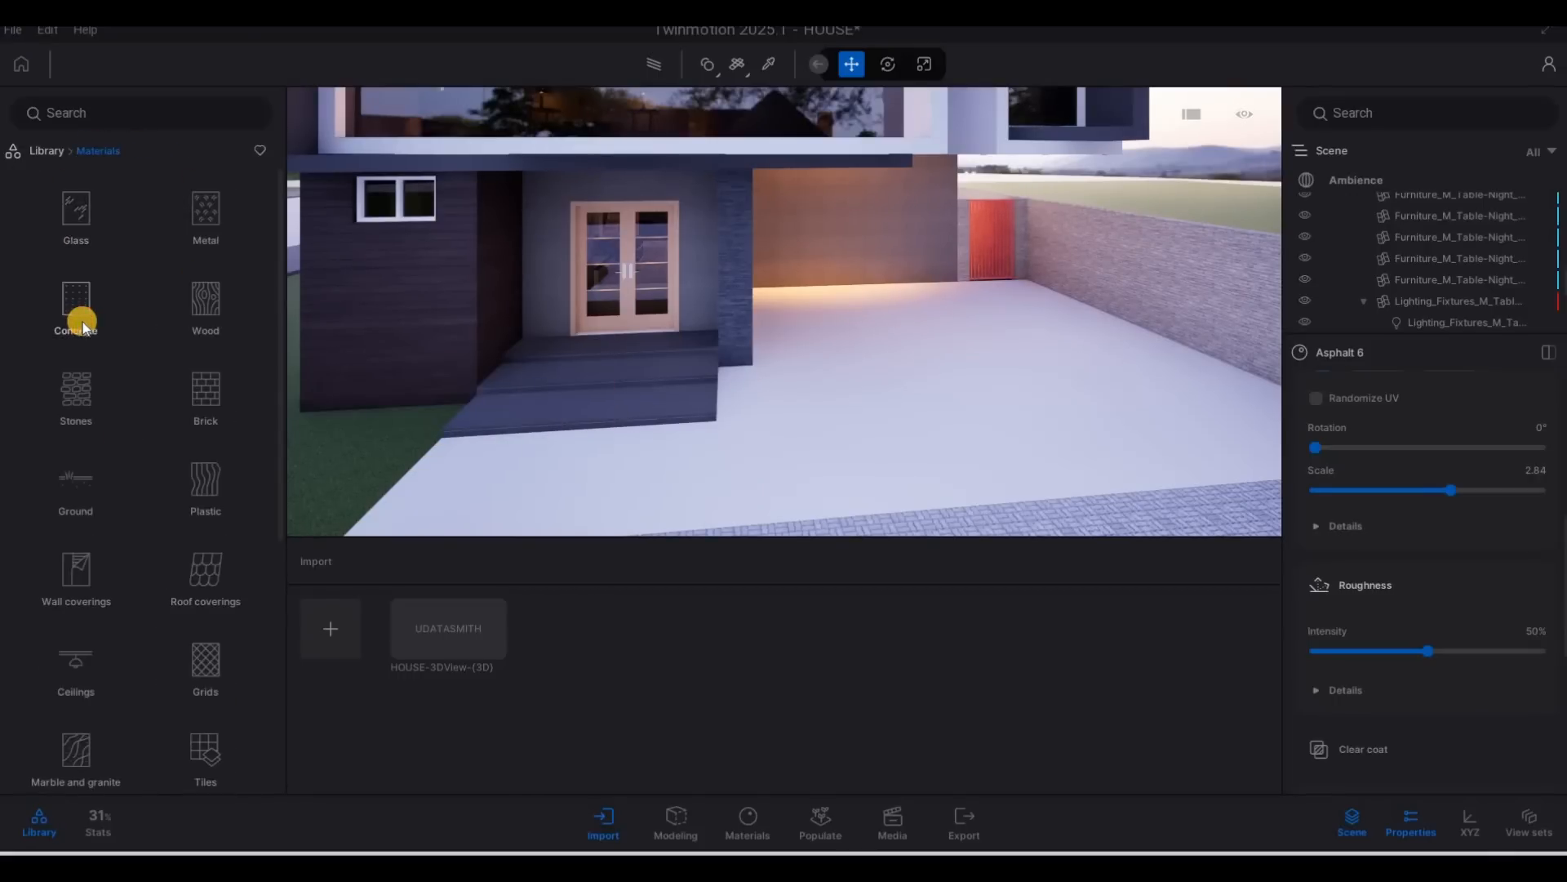
scroll(154, 456, down, 2)
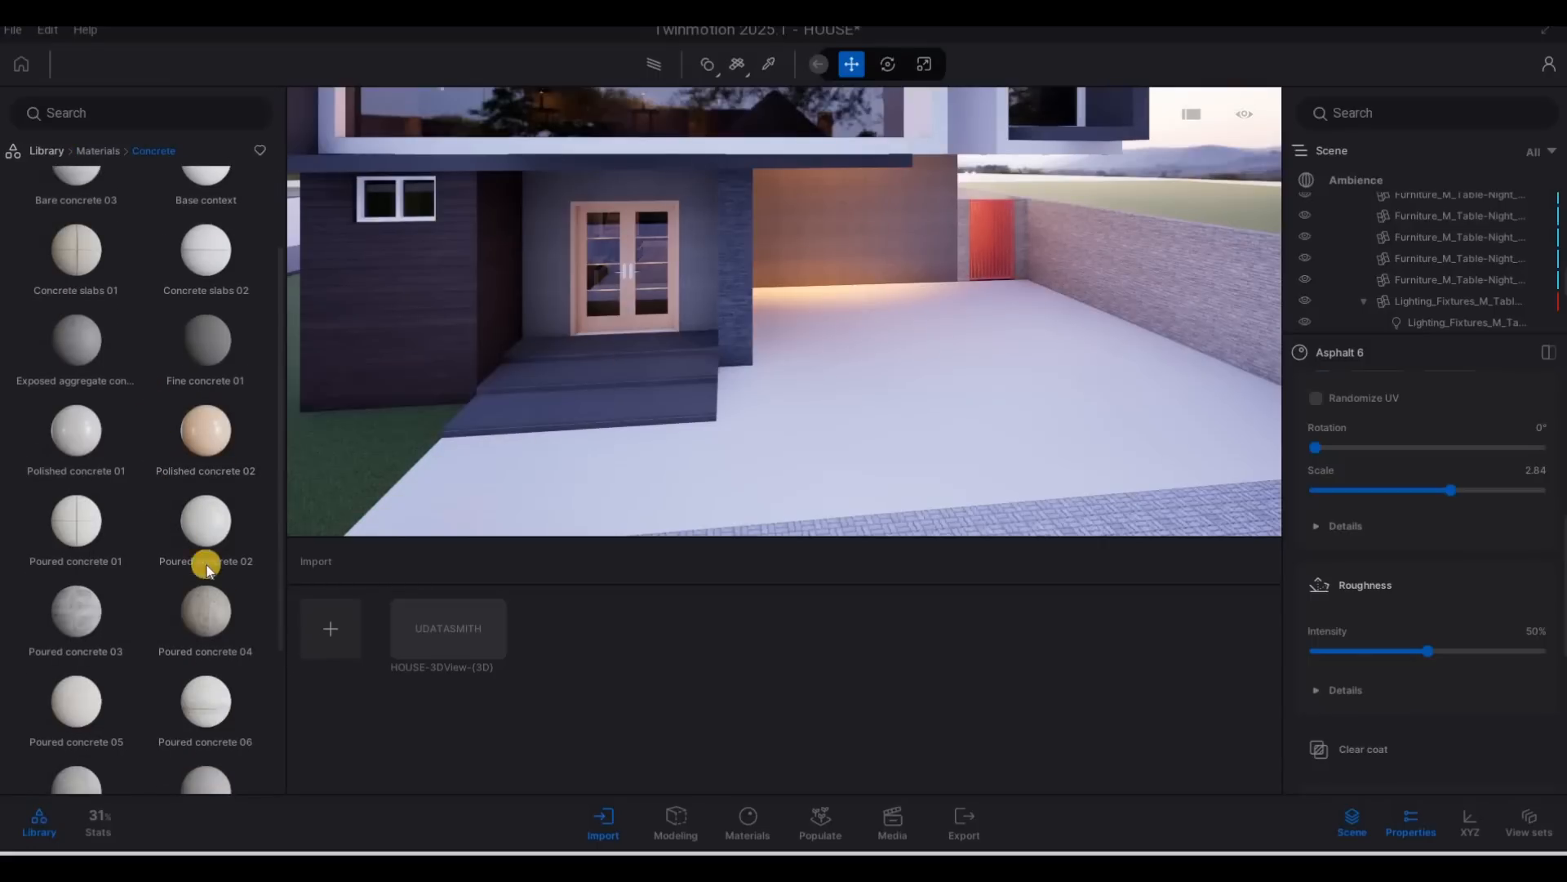
scroll(206, 569, down, 1)
scroll(114, 604, down, 1)
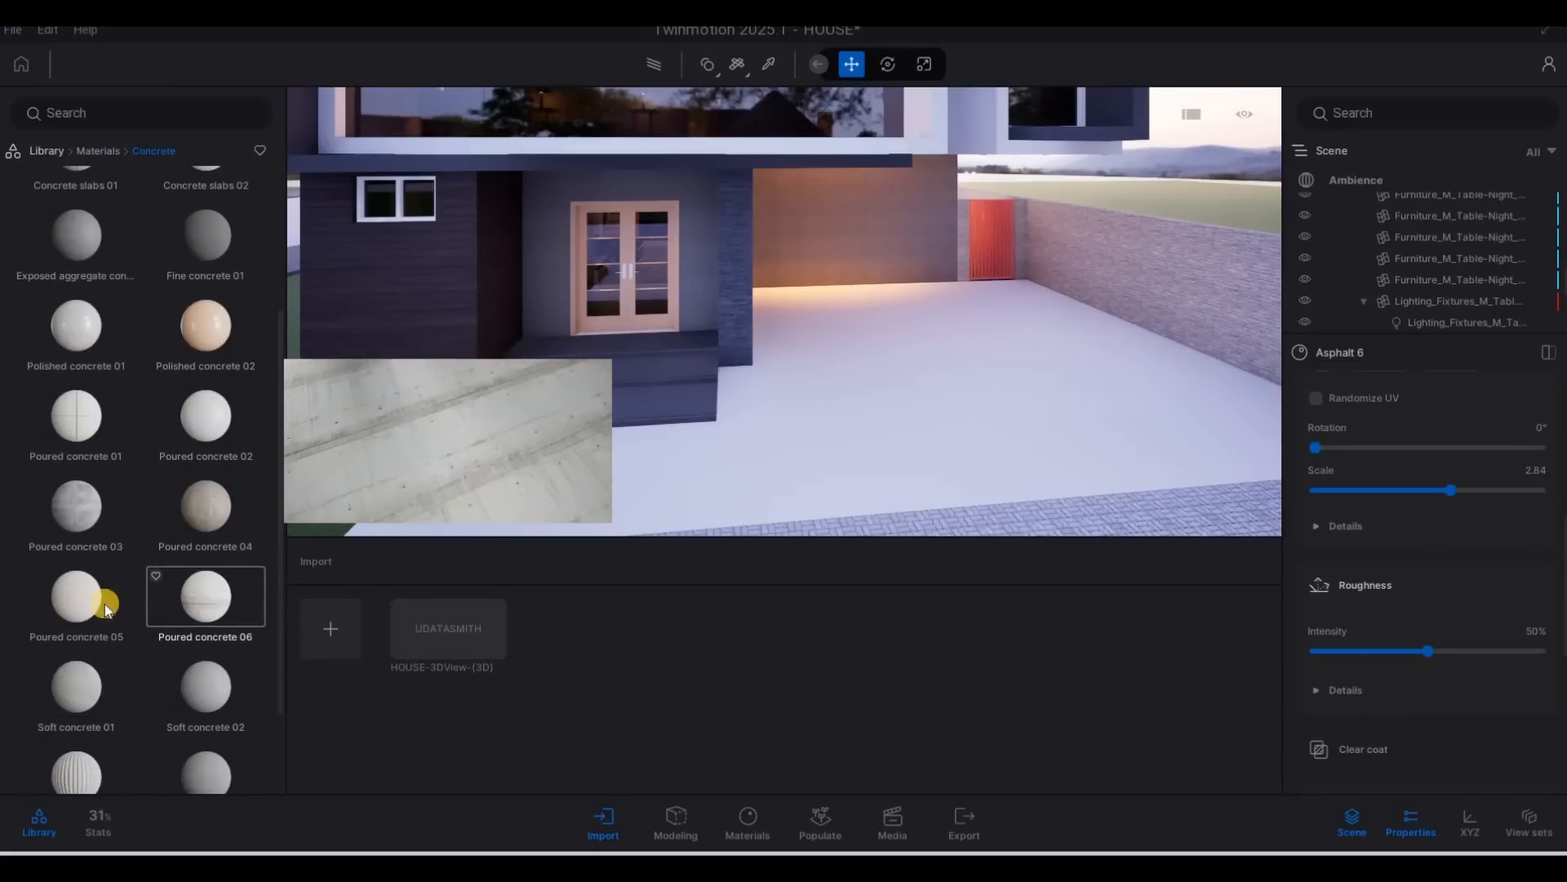
scroll(204, 604, down, 1)
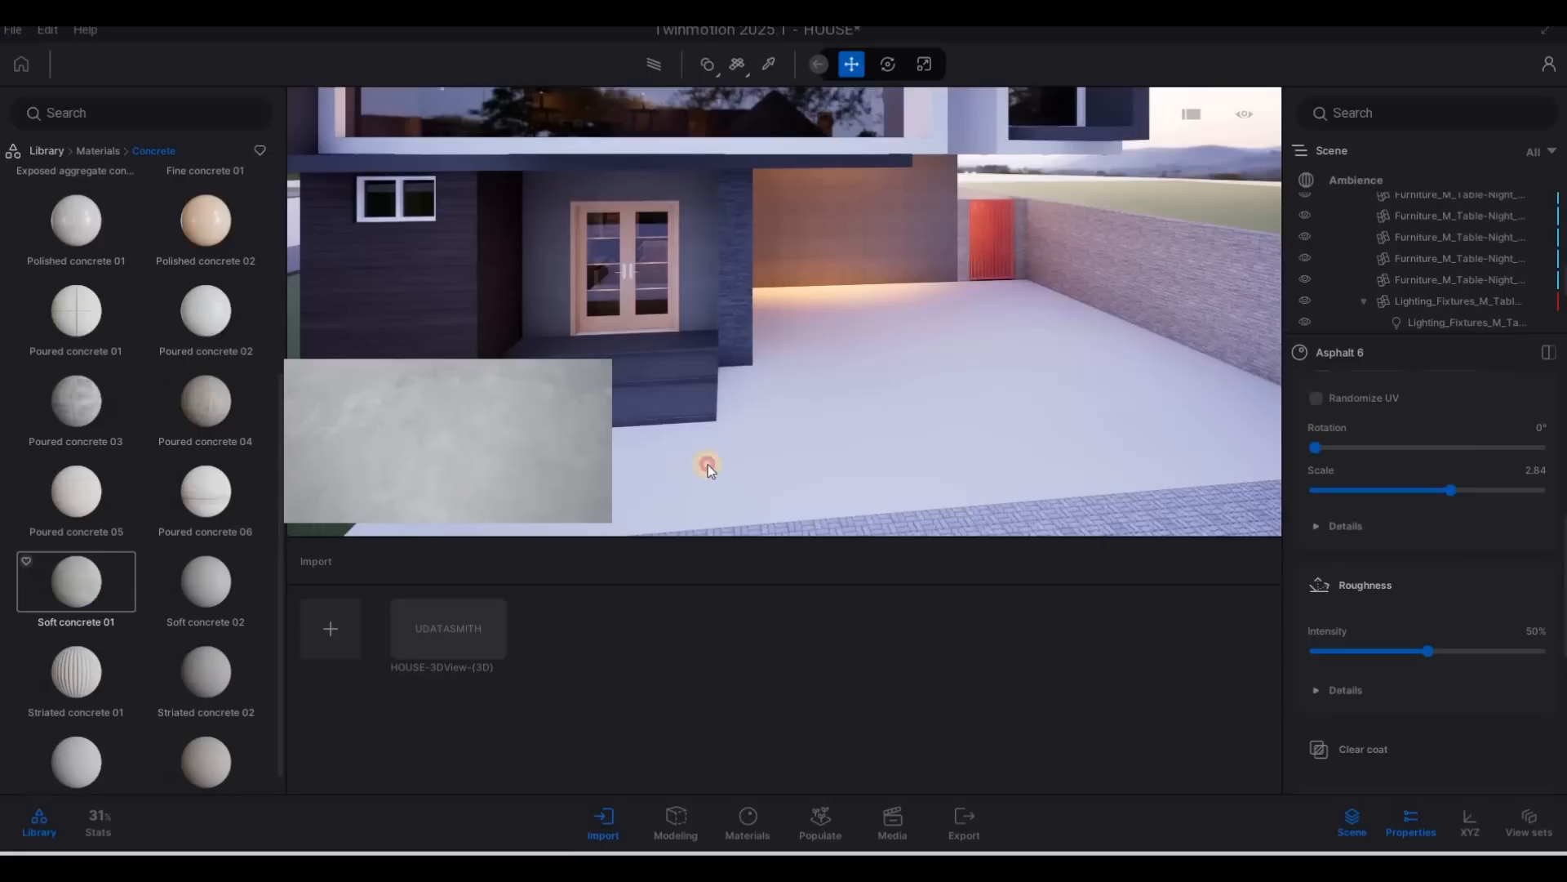
drag(708, 464, 729, 463)
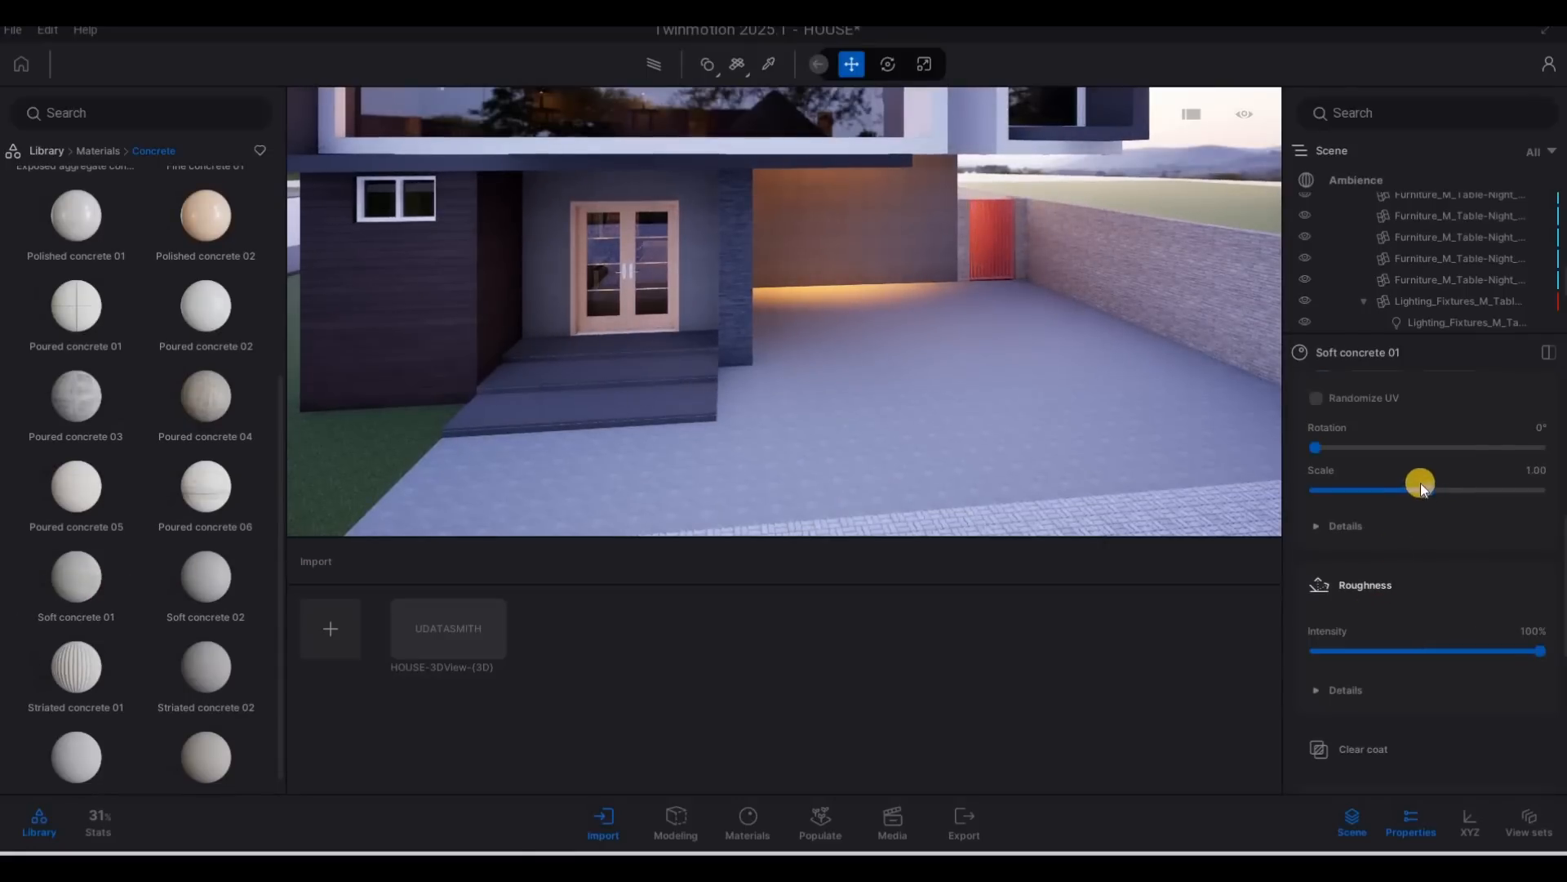
drag(1420, 487, 1452, 490)
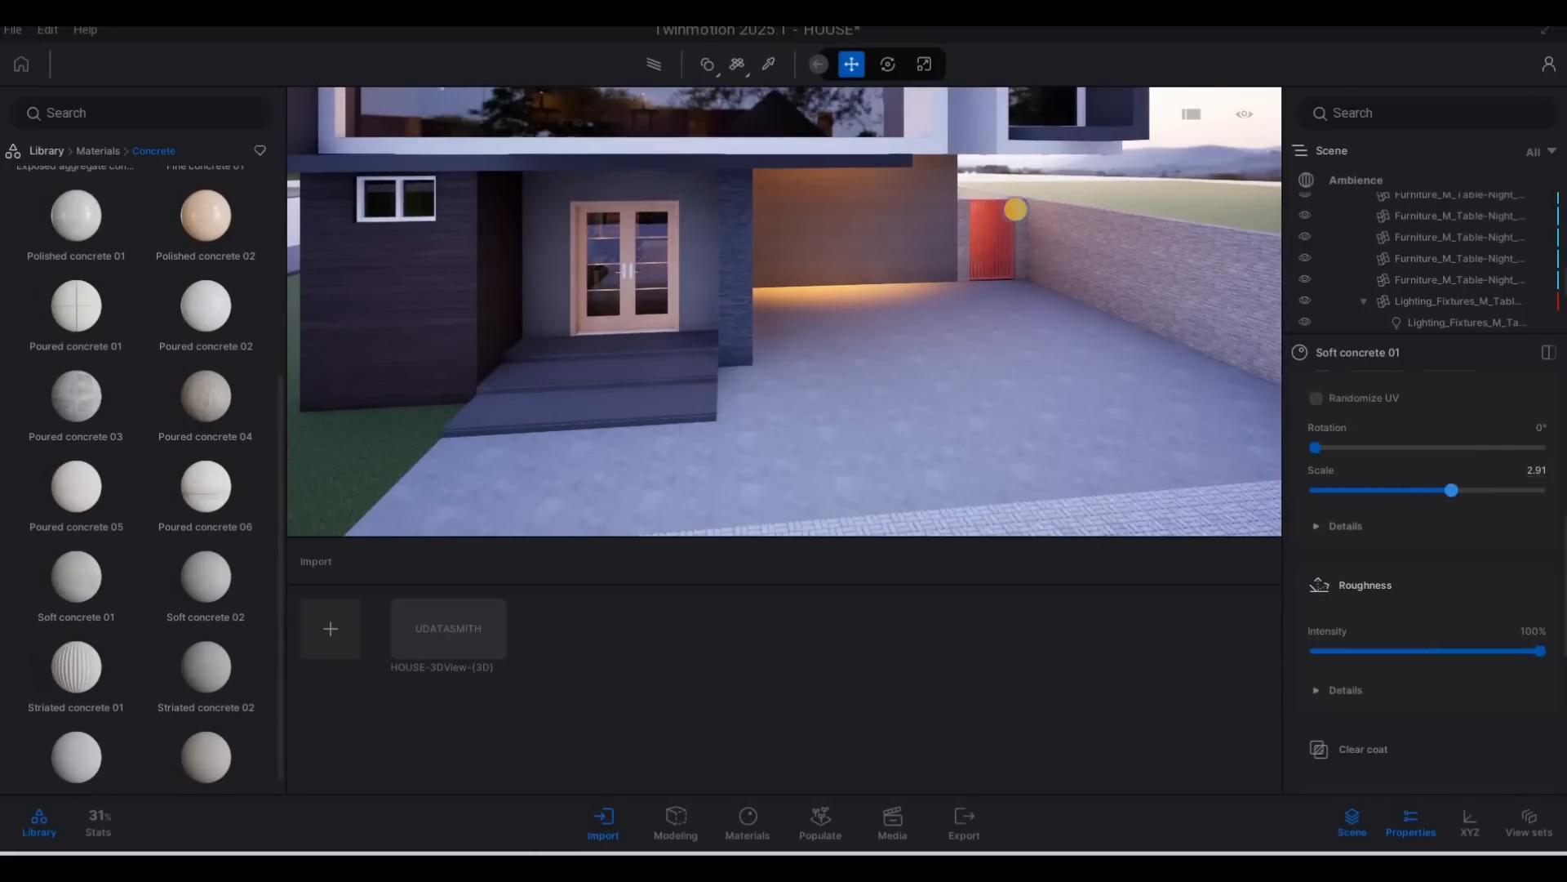
Apply the Soft concrete 01 material to the entrance steps and inspect its texture up close.
key(s)
key(a)
key(w)
key(e)
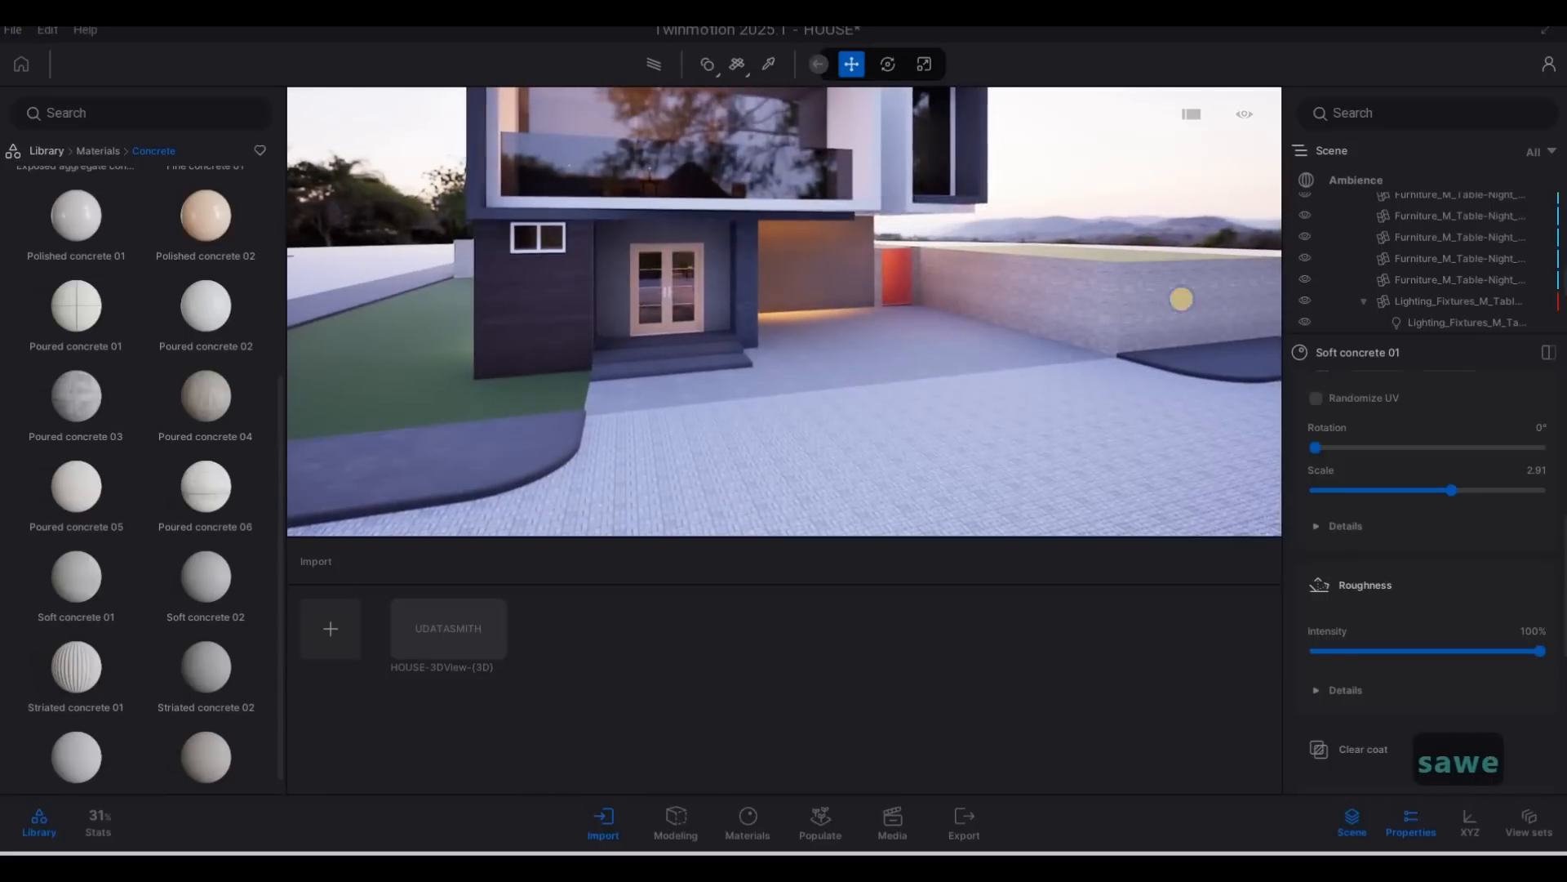
key(w)
key(a)
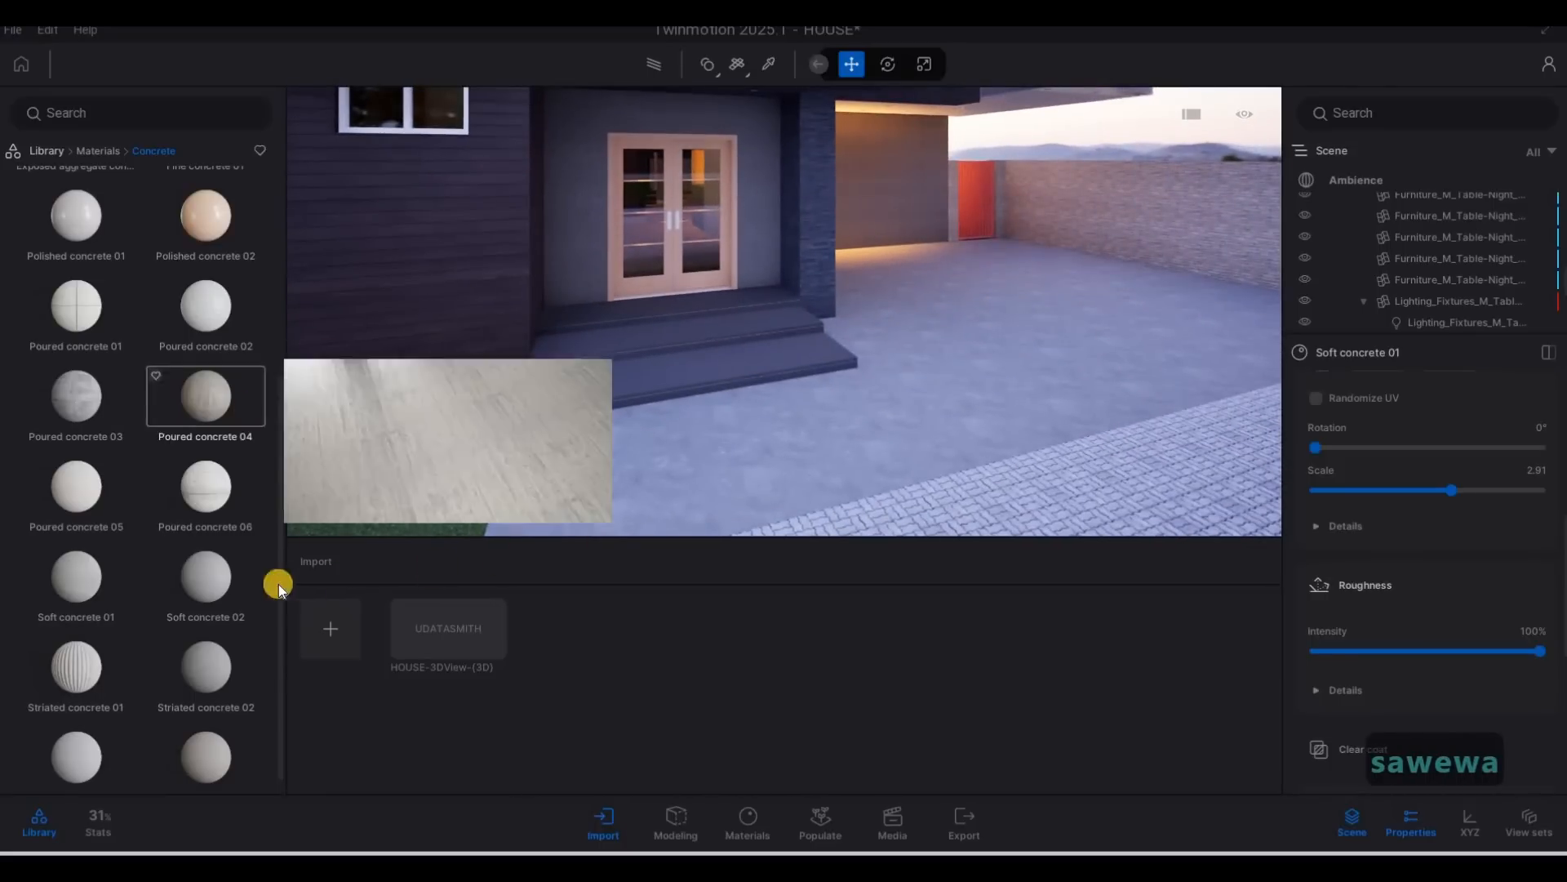
drag(91, 571, 672, 360)
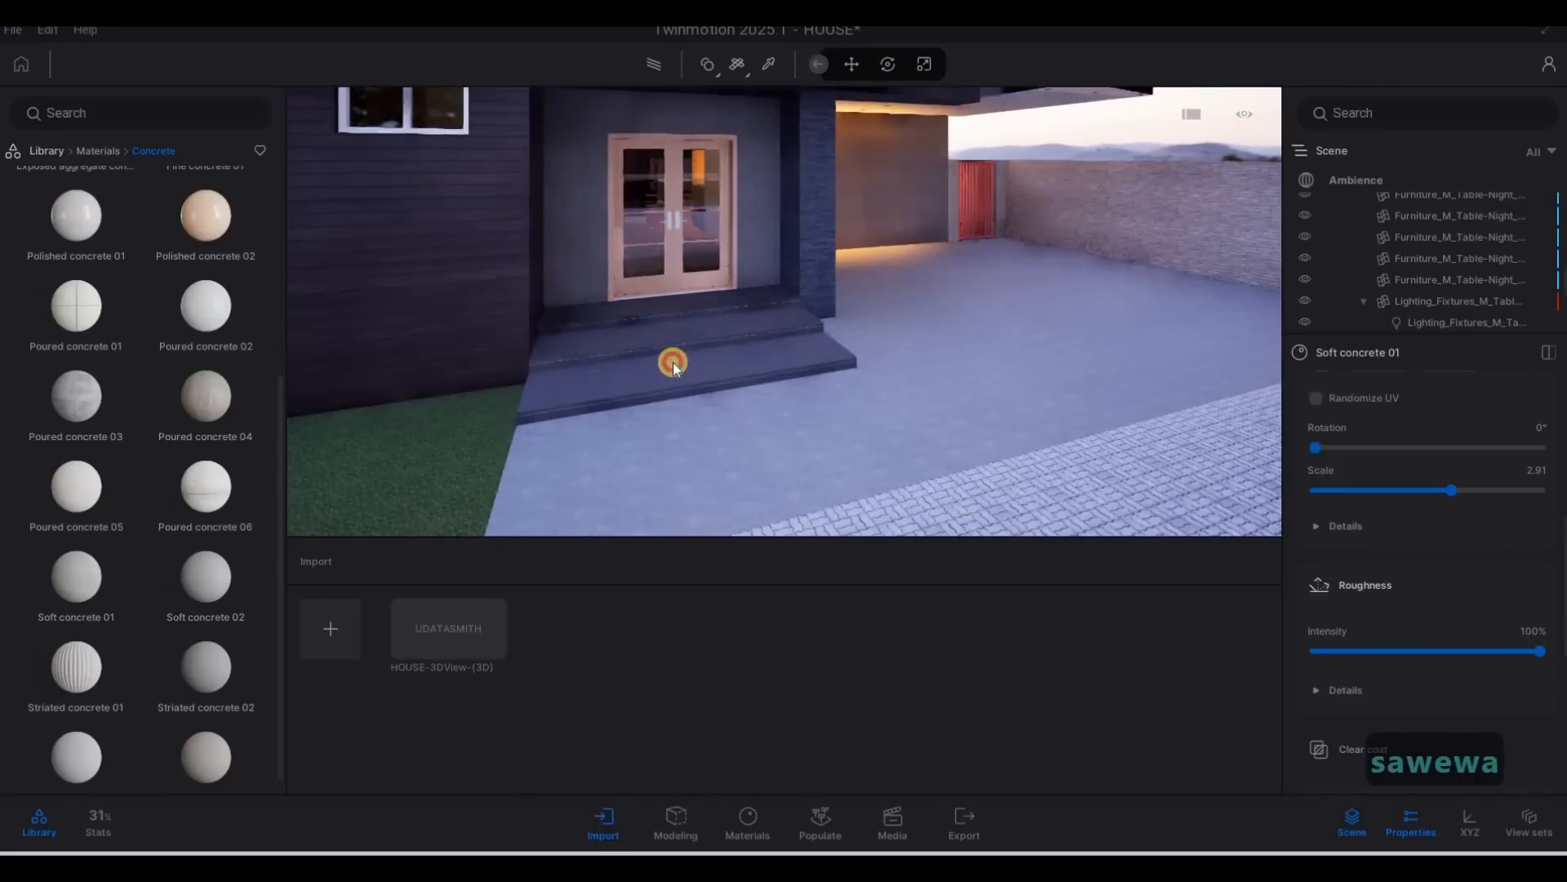
key(w)
key(a)
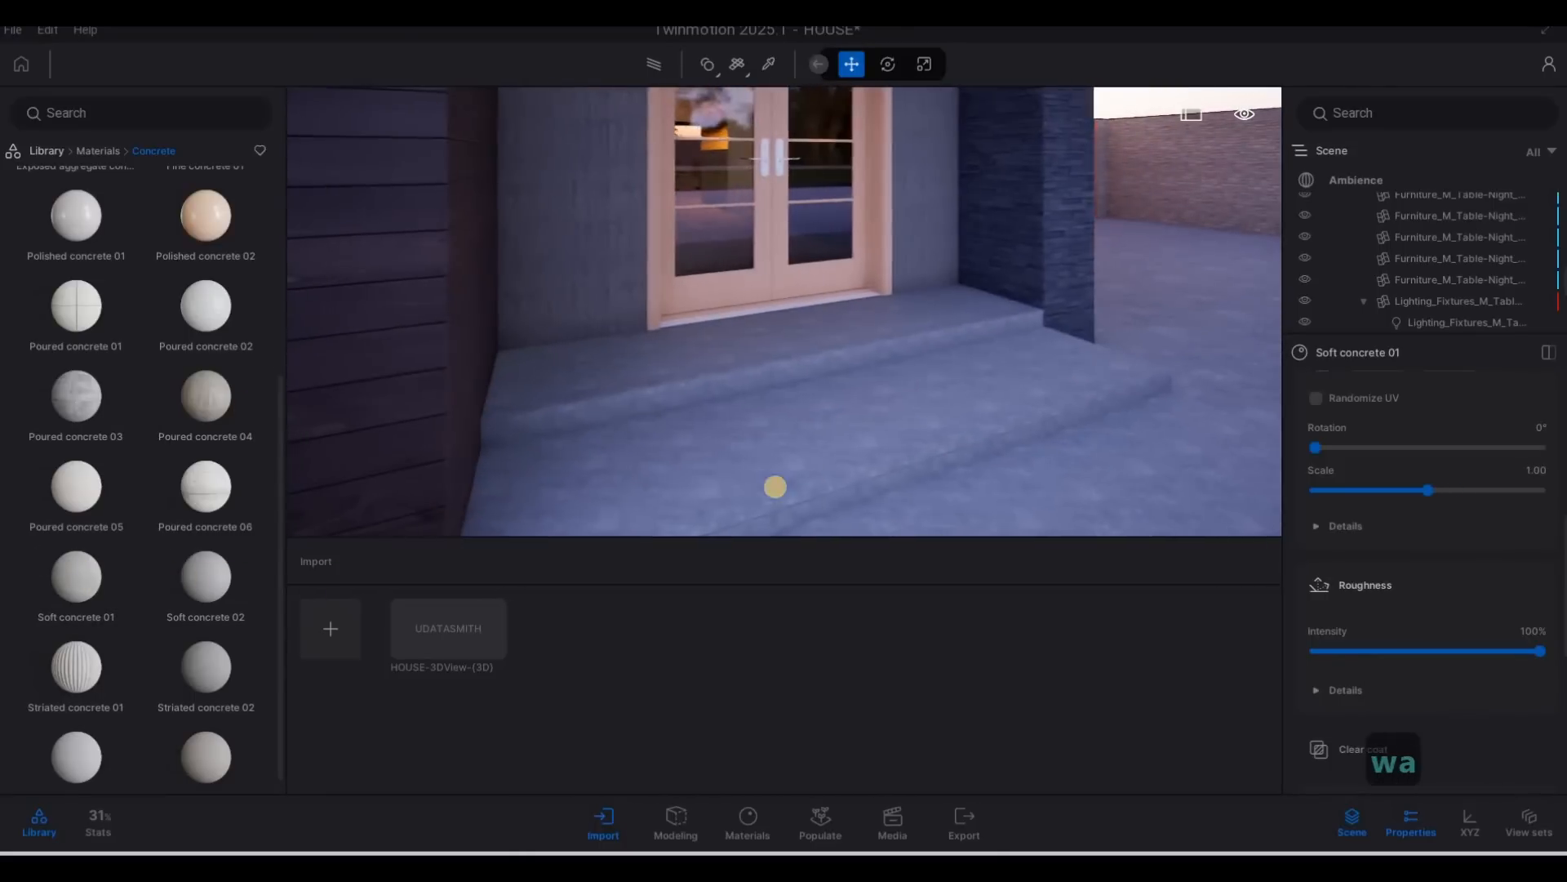
key(d)
key(w)
right_drag(587, 528, 510, 529)
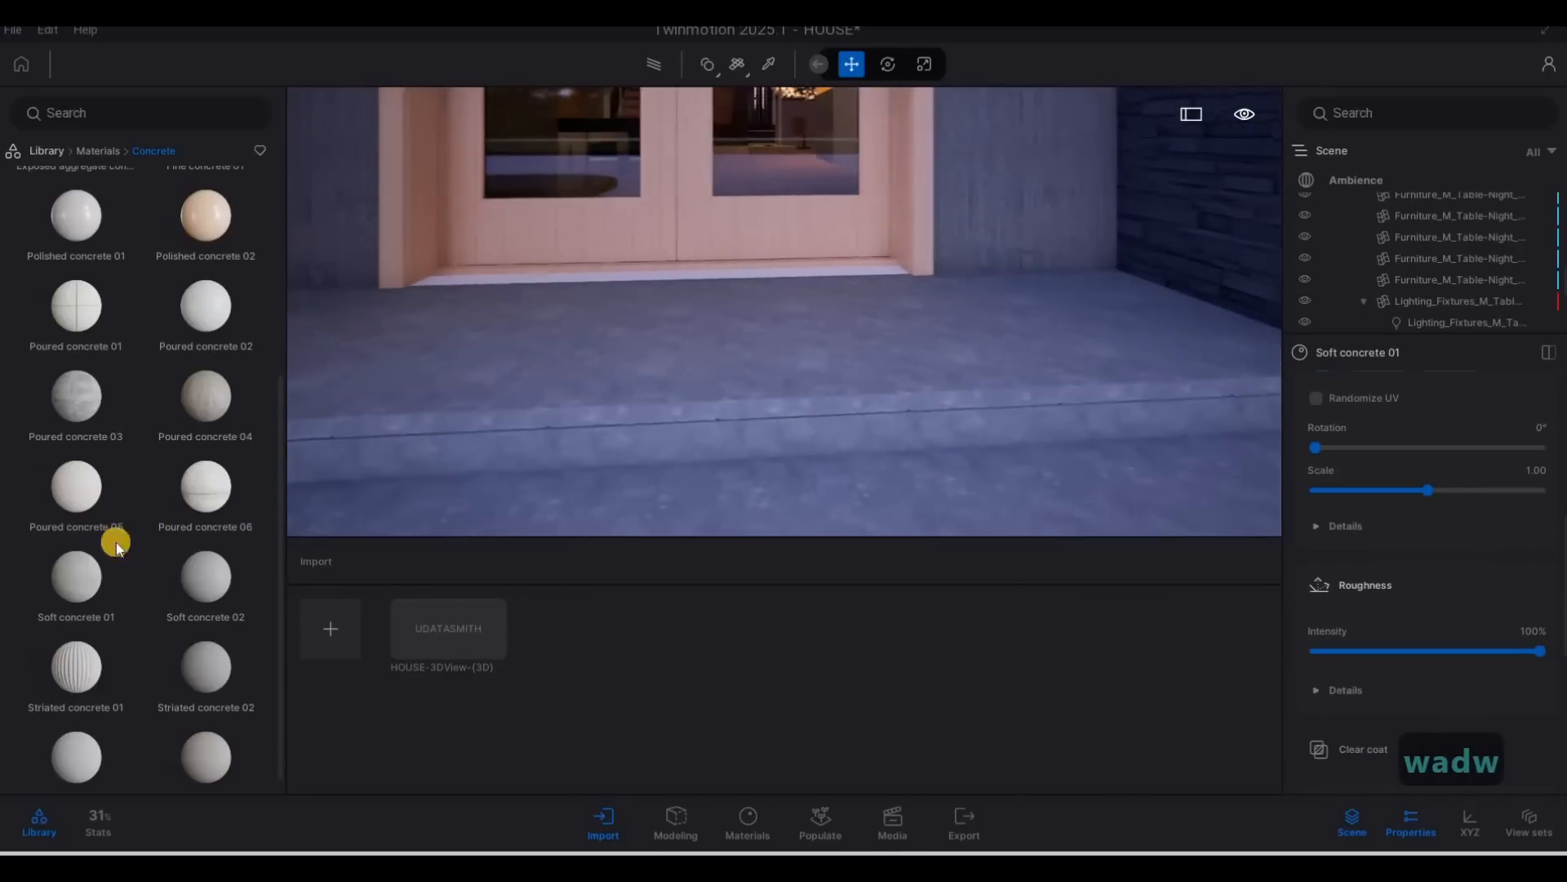
Apply the man-made ground material Asphalt 4 to the entrance steps.
scroll(188, 571, down, 2)
key(s)
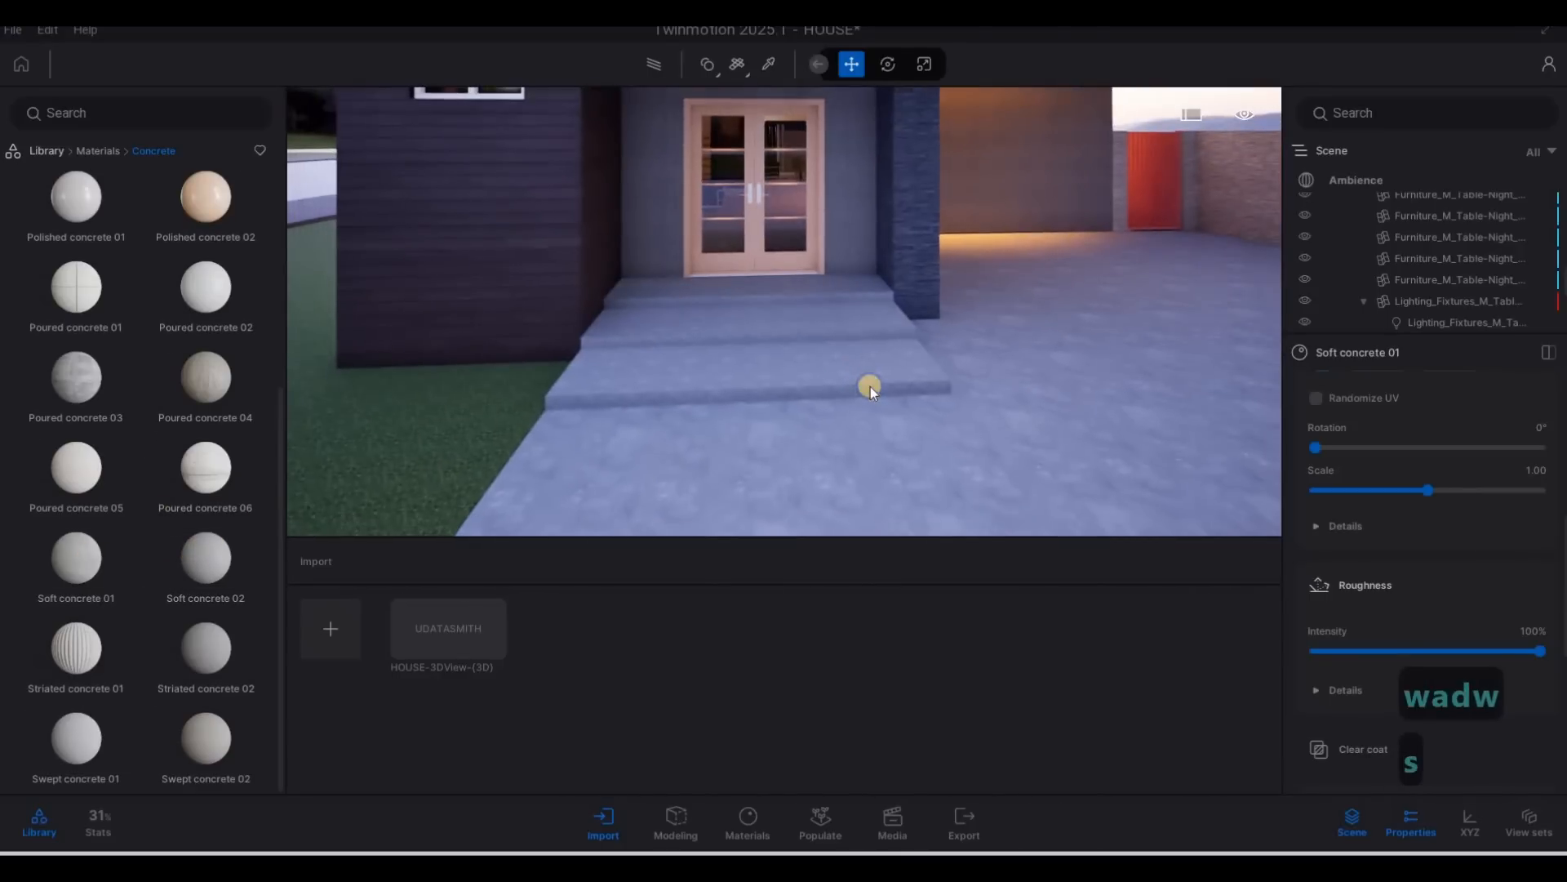
key(s)
key(w)
click(90, 146)
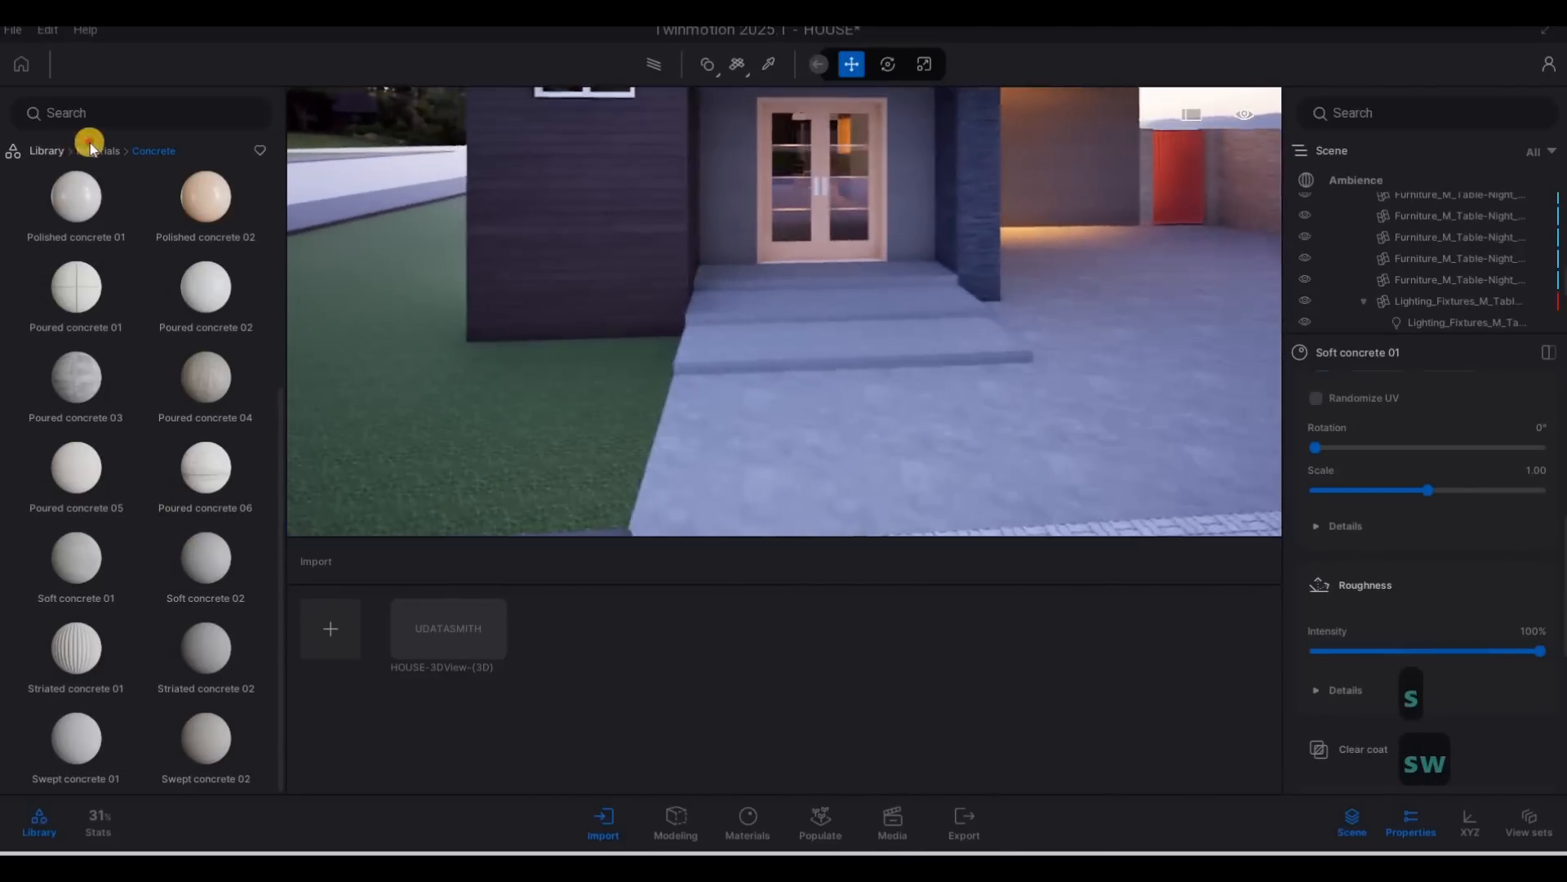
click(75, 476)
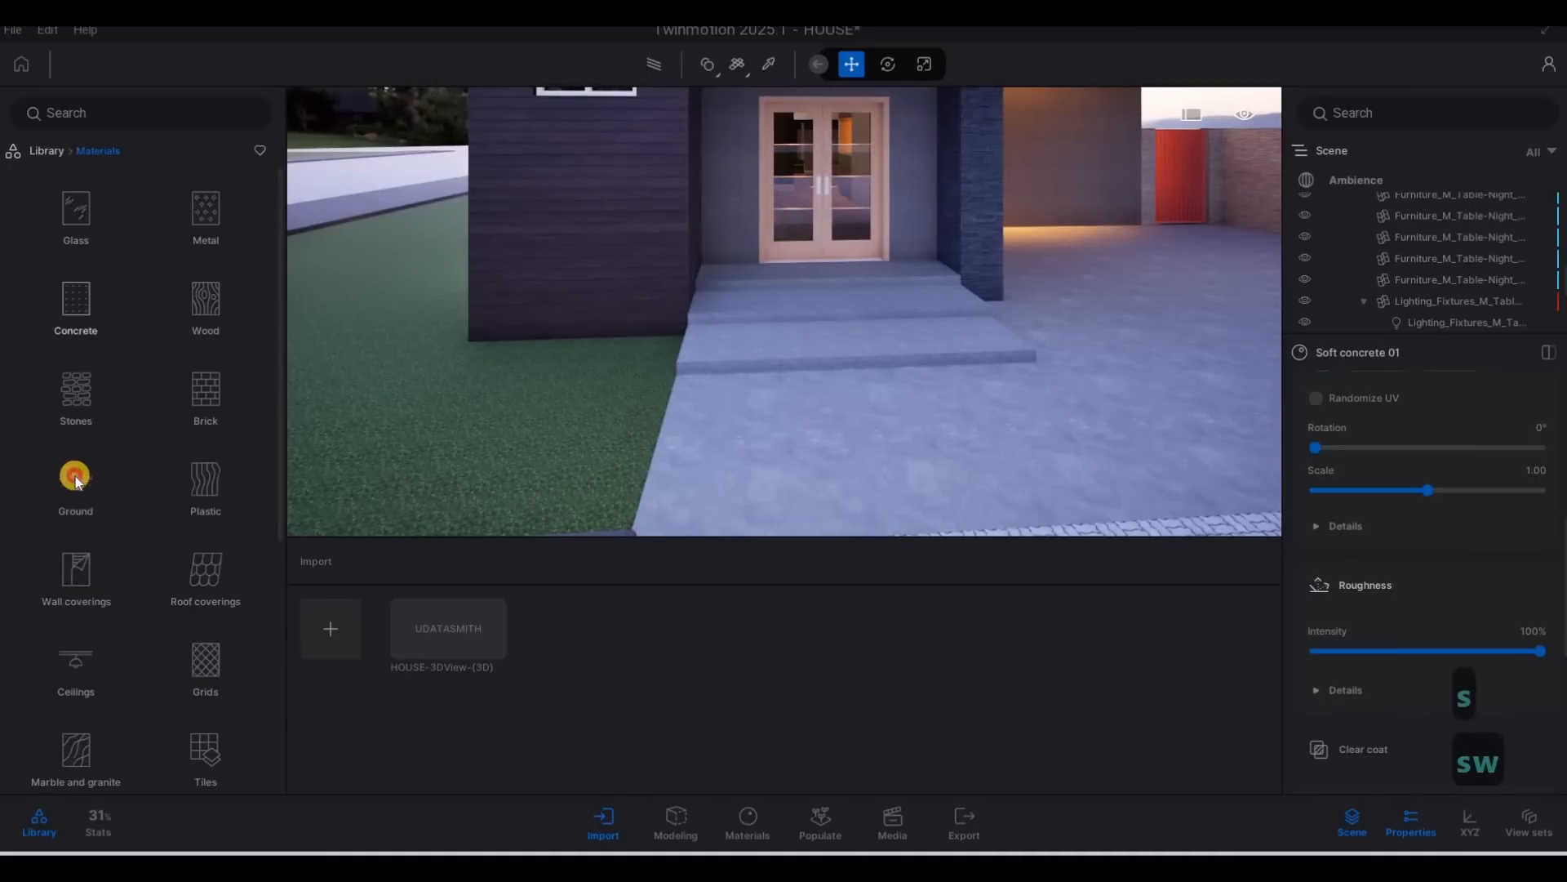
click(77, 227)
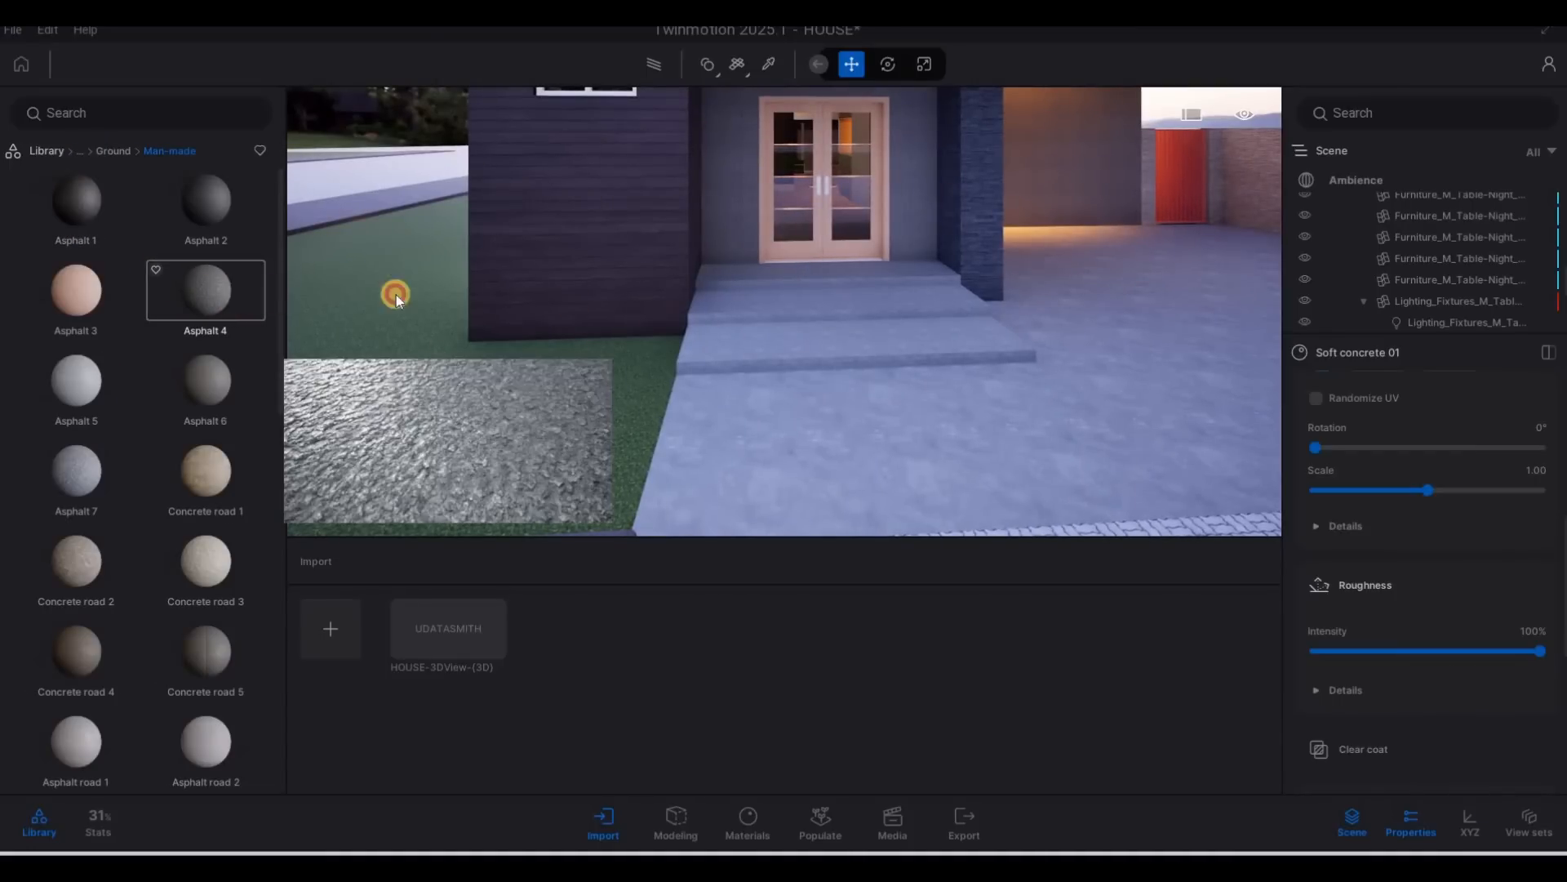
drag(396, 295, 775, 312)
Apply the Asphalt 4 material to the driveway and set its texture scale to 2.97.
drag(210, 279, 987, 449)
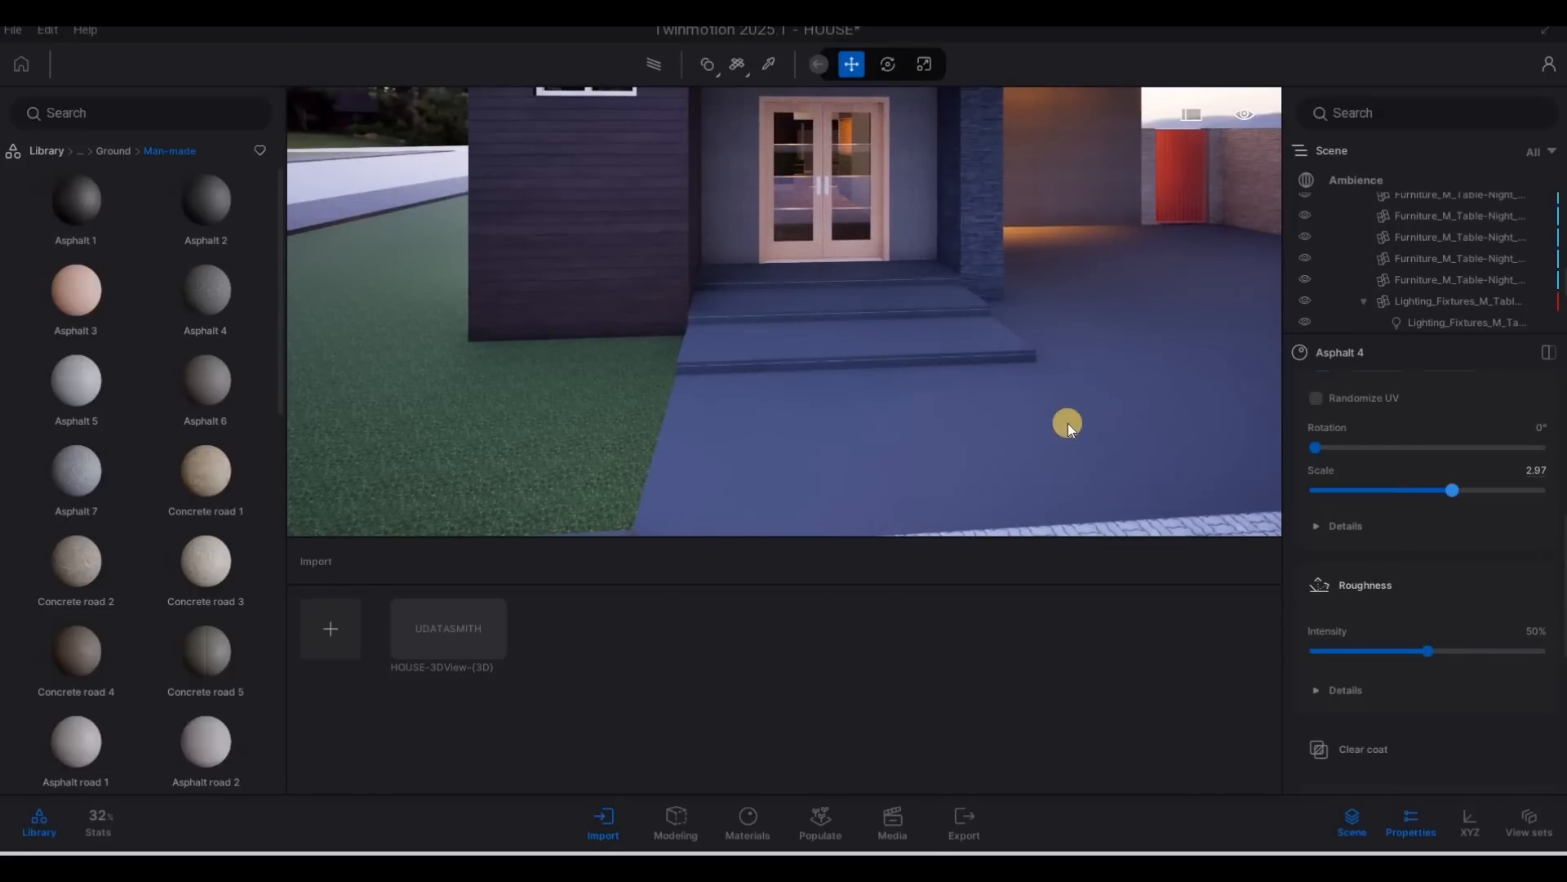
key(w)
key(d)
key(s)
key(a)
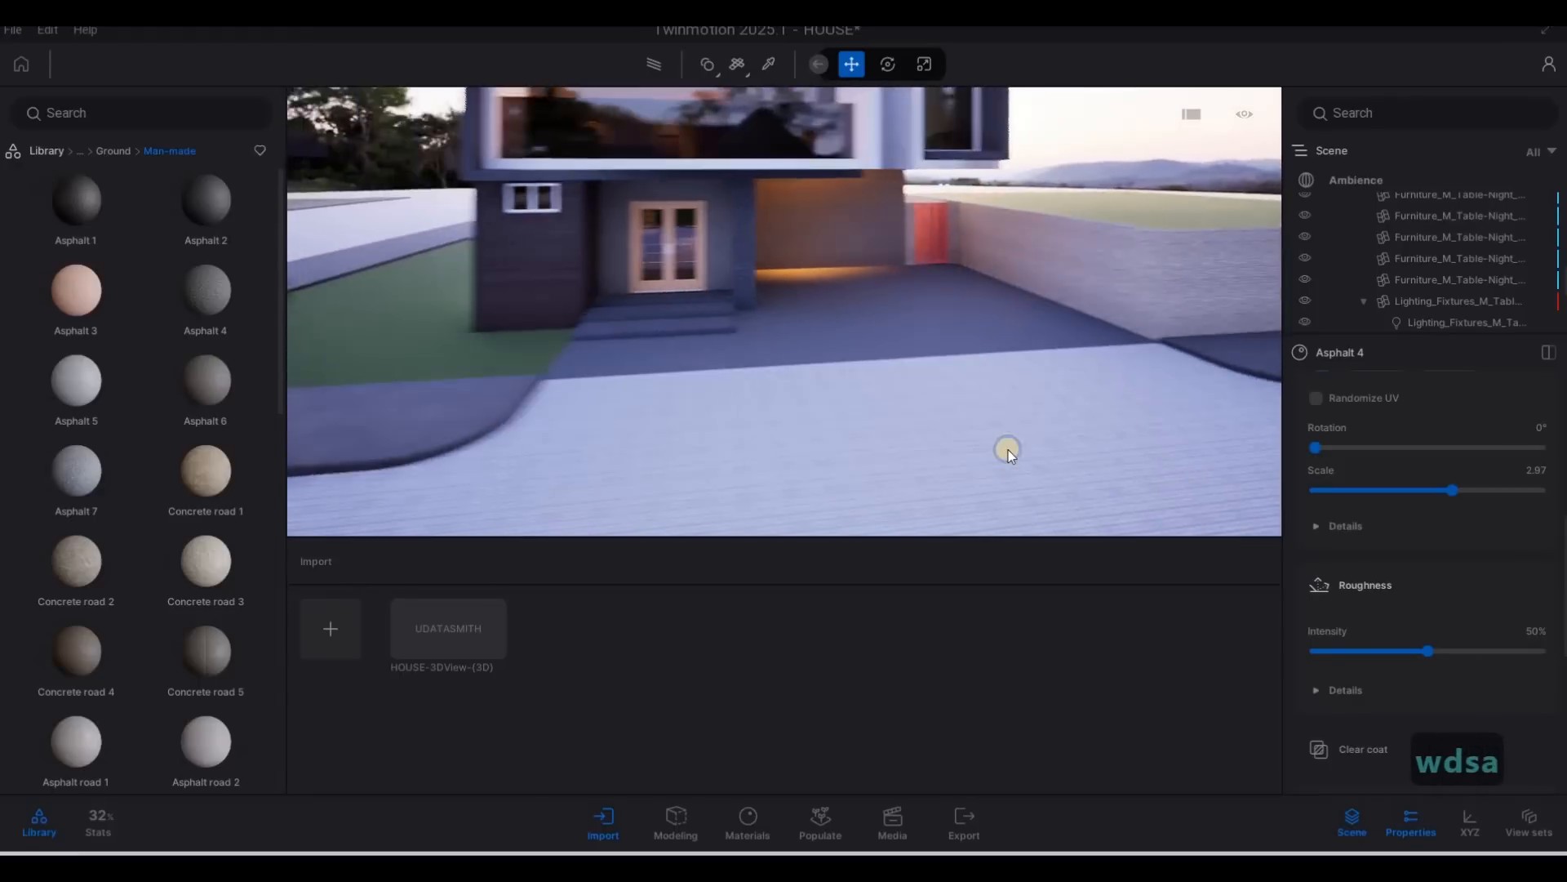
Apply the metal material Brushed aluminium 01 to the frame of the front entrance double door.
key(e)
key(s)
key(w)
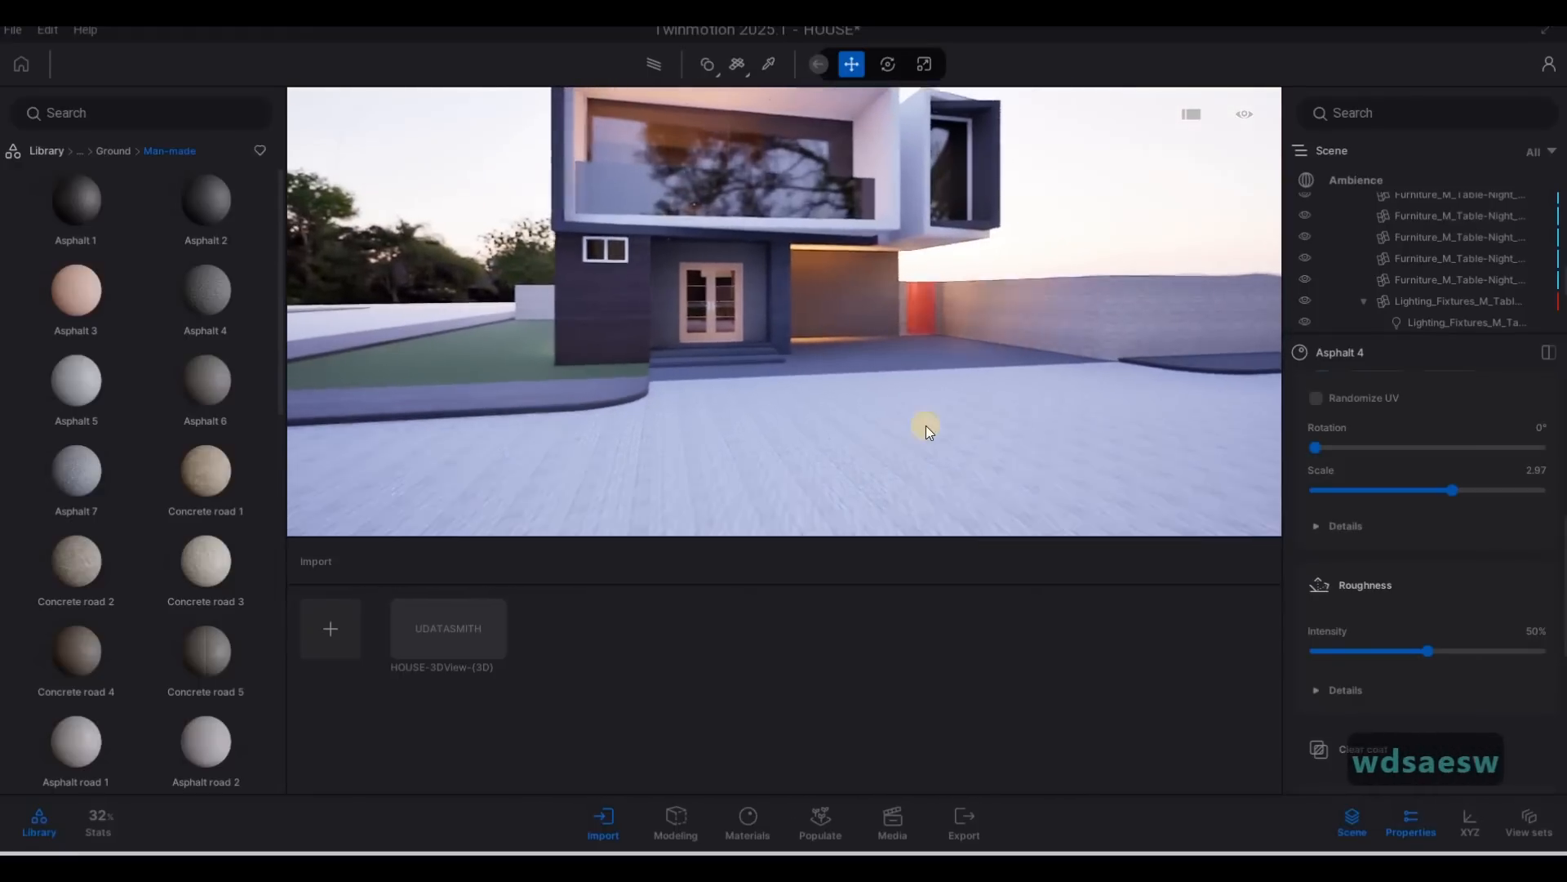
key(w)
key(w)
key(w)
key(w)
key(a)
key(a)
key(w)
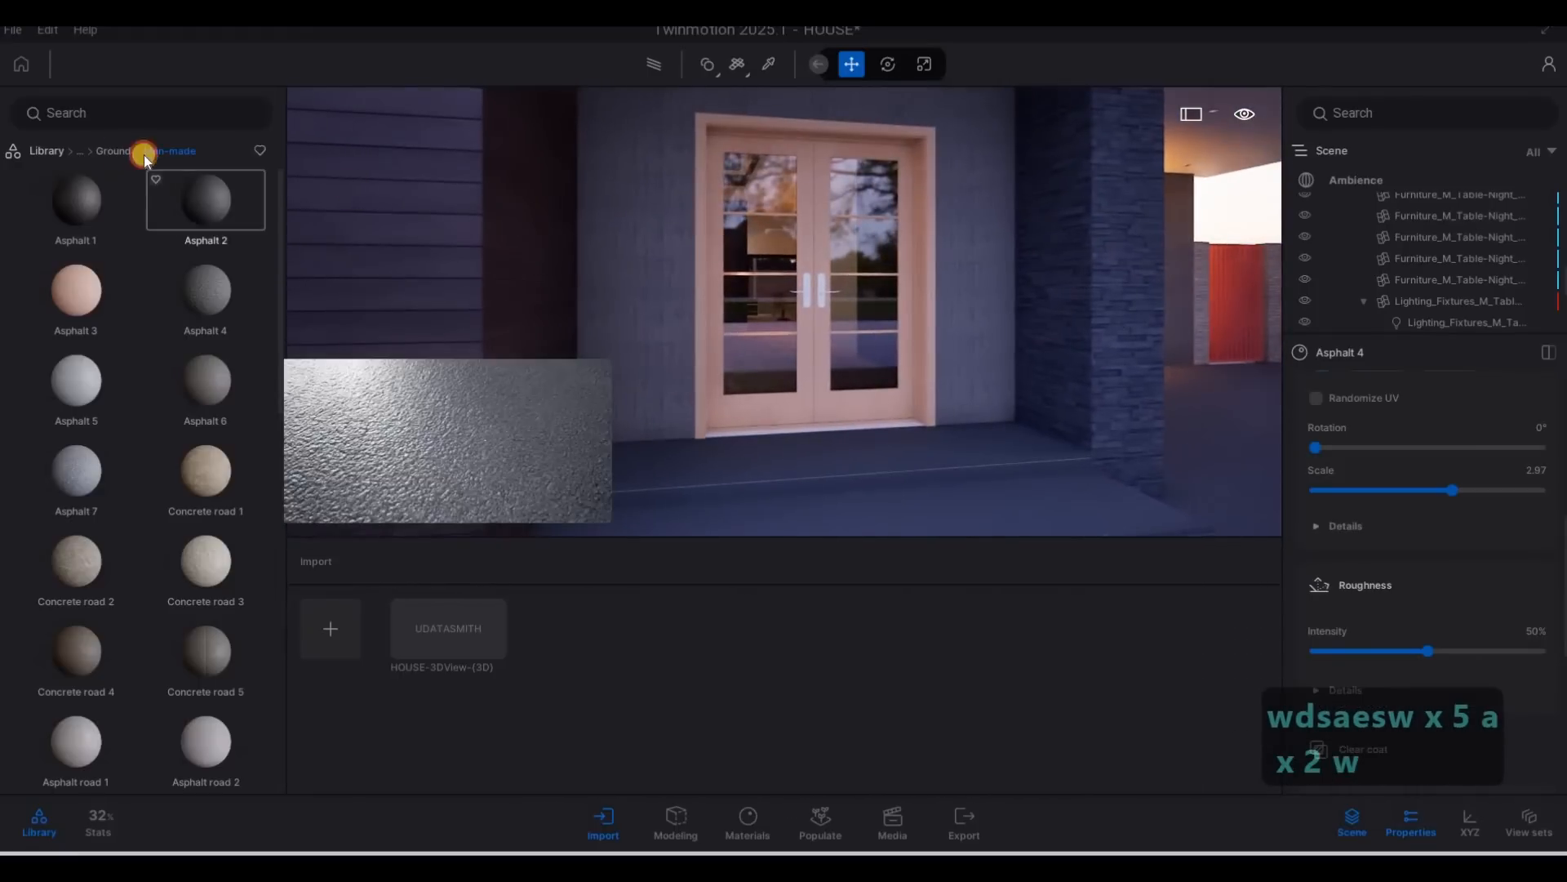
click(102, 153)
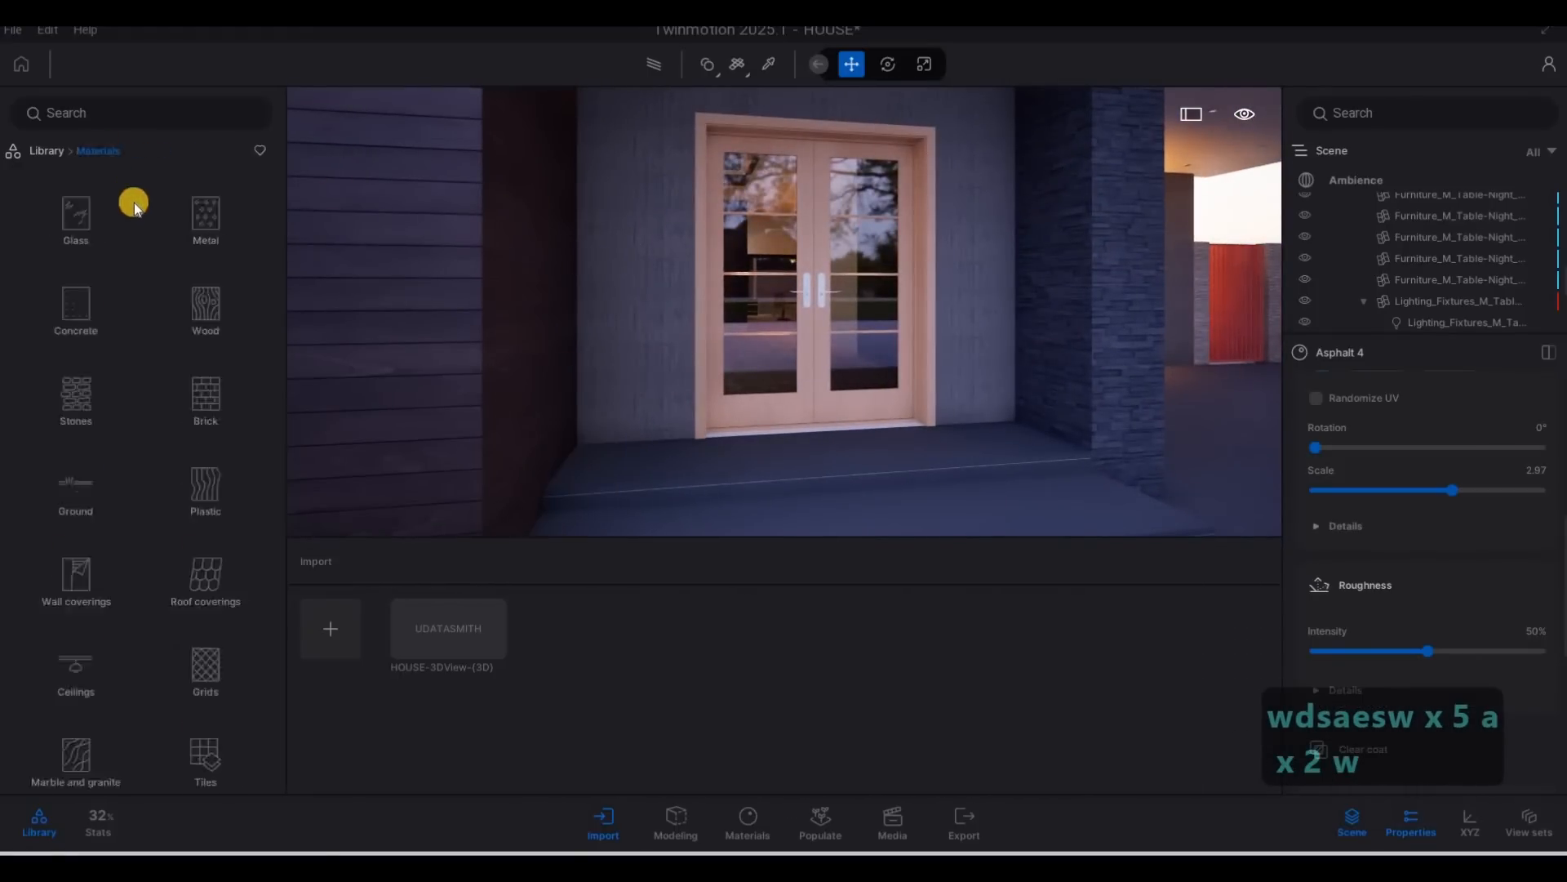
click(184, 198)
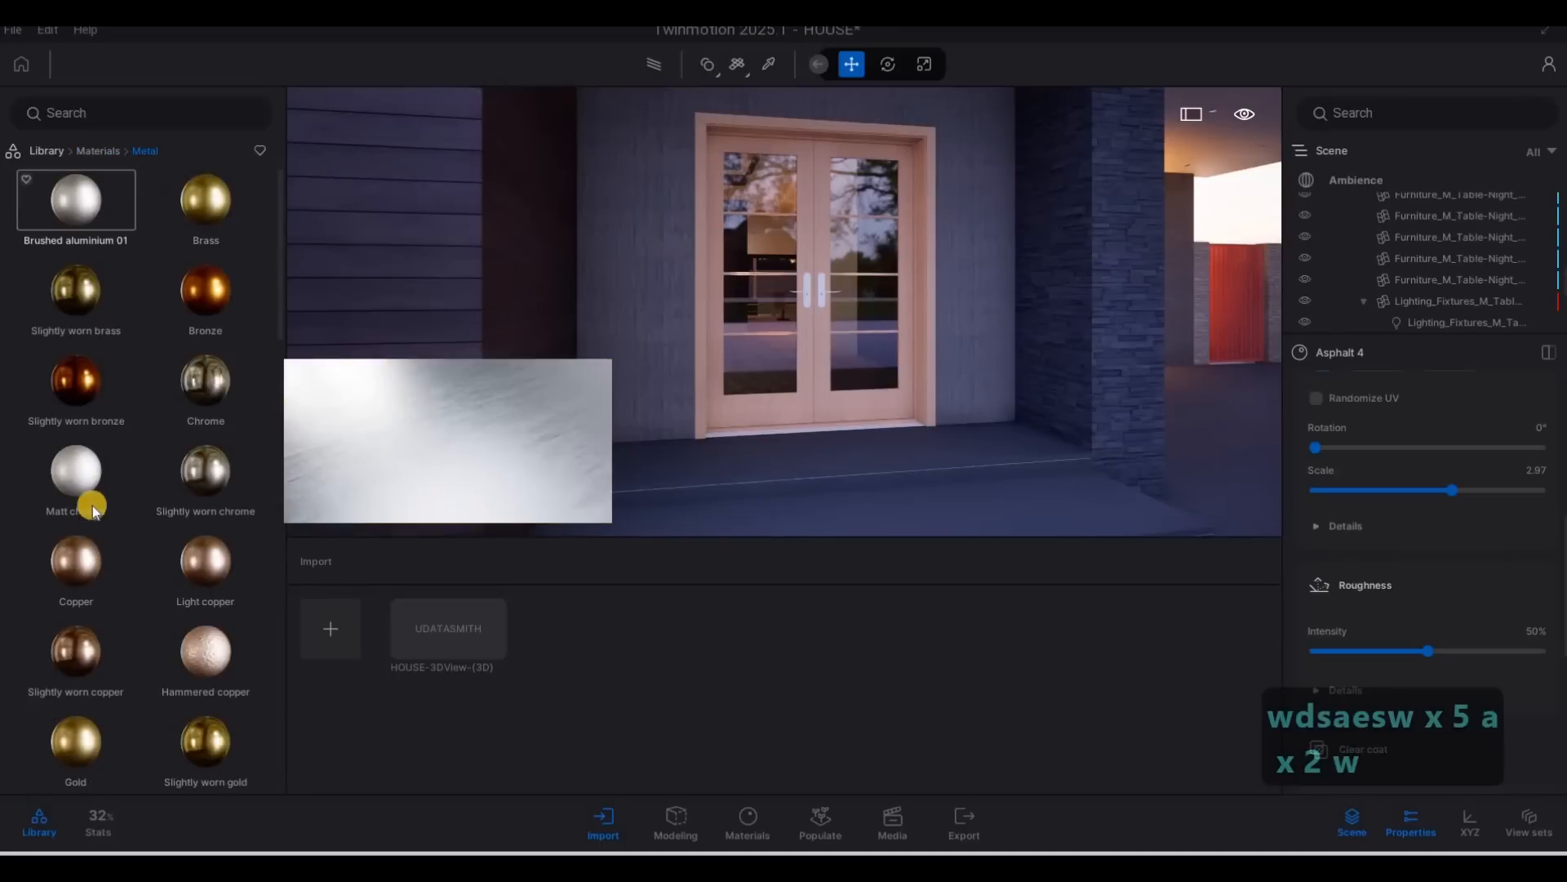
scroll(119, 506, down, 1)
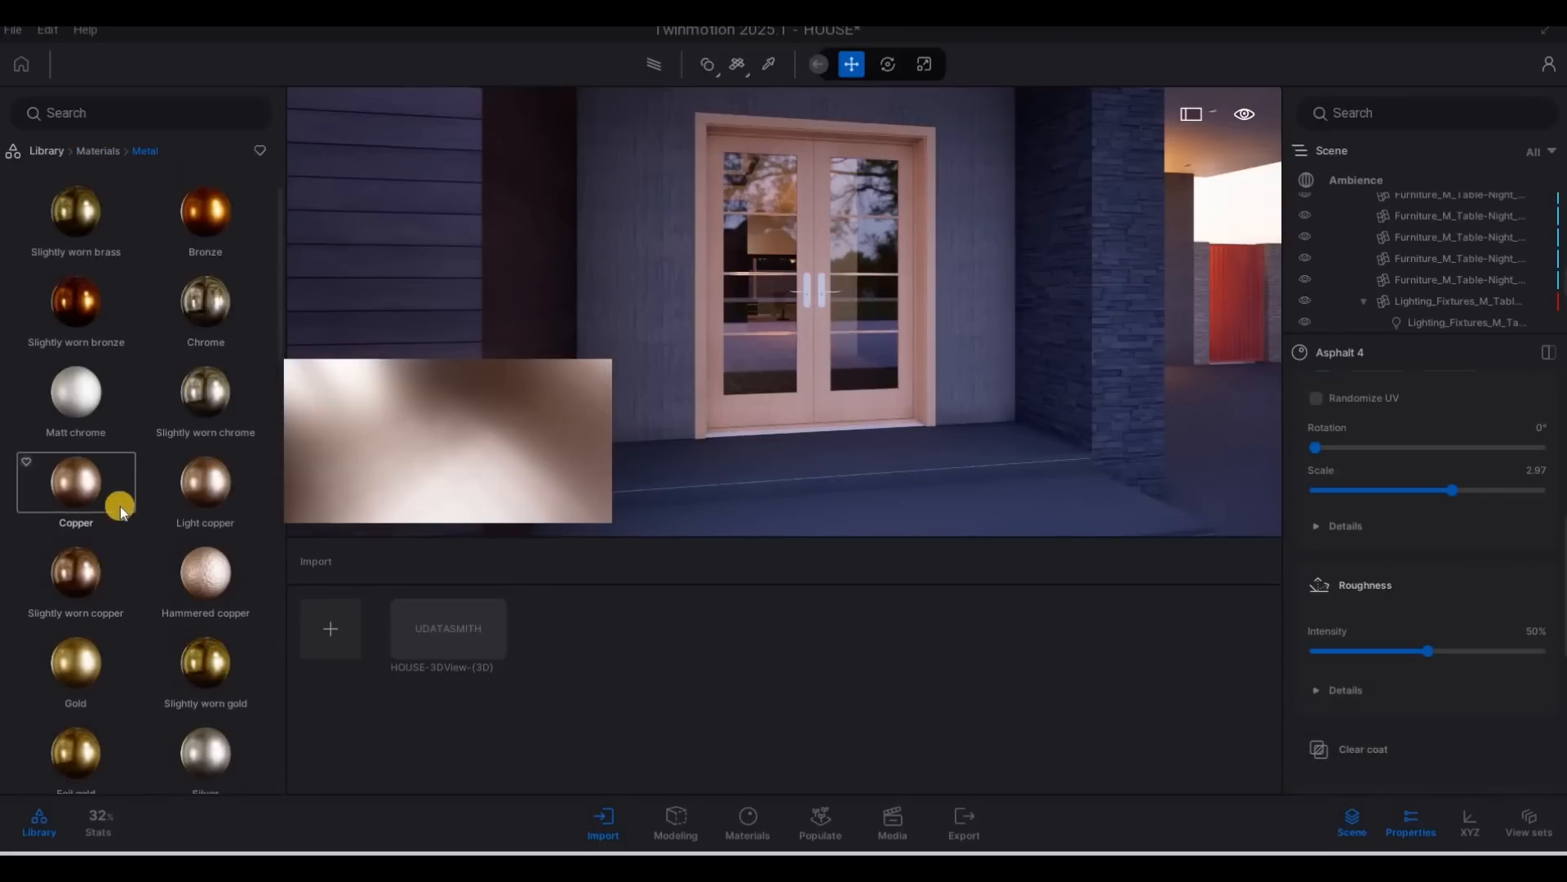
scroll(120, 506, down, 7)
scroll(119, 503, up, 10)
drag(83, 286, 715, 326)
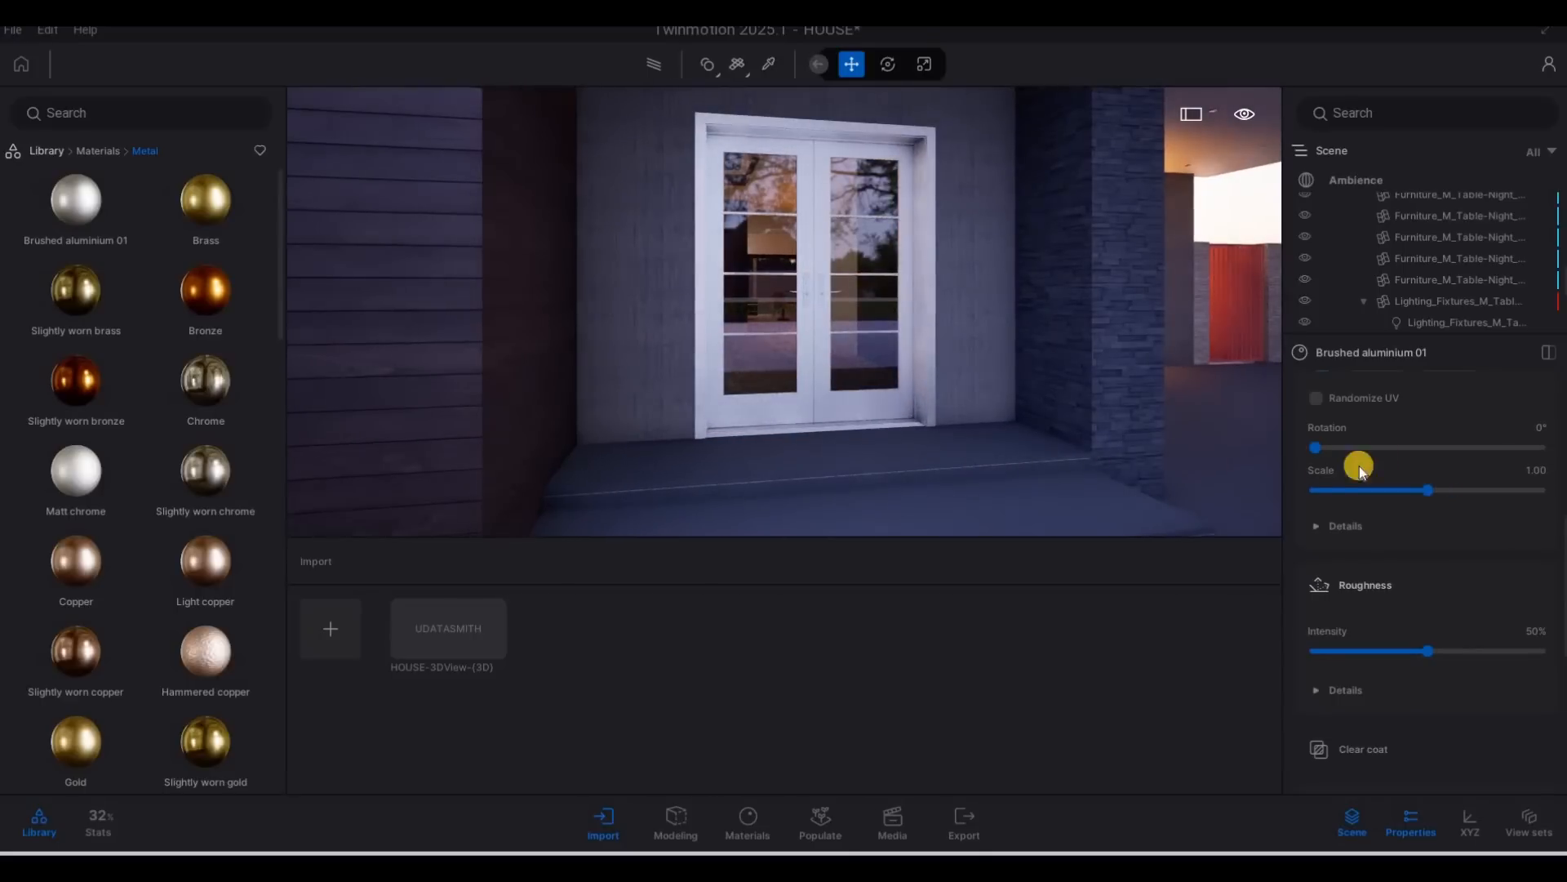
Set the tint of the door frame's Brushed aluminium 01 material to dark grey 626262.
scroll(1404, 457, up, 4)
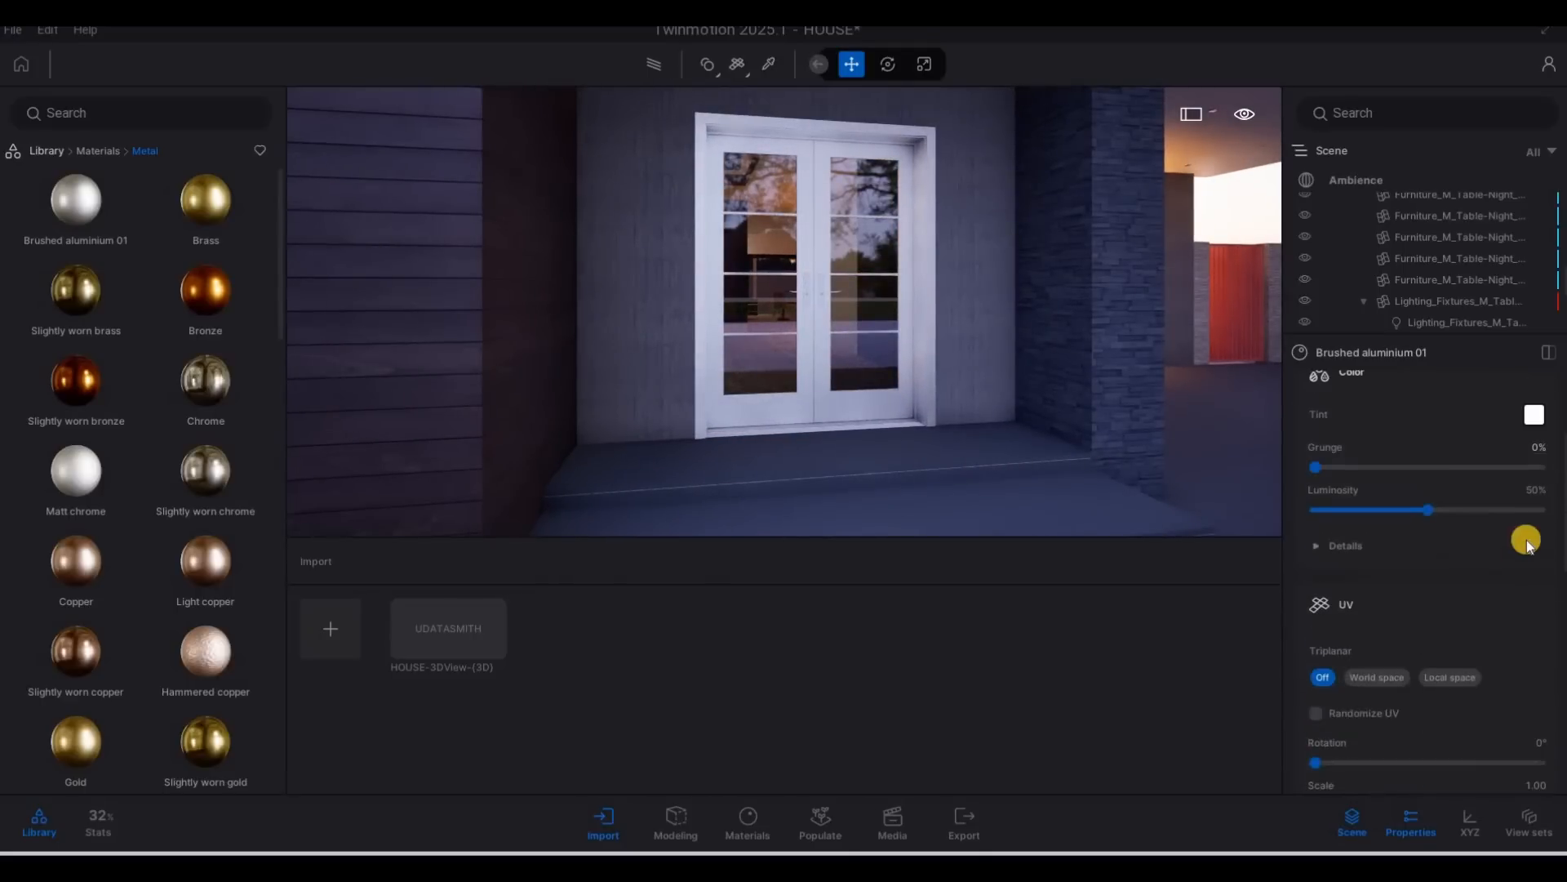
scroll(1527, 543, up, 3)
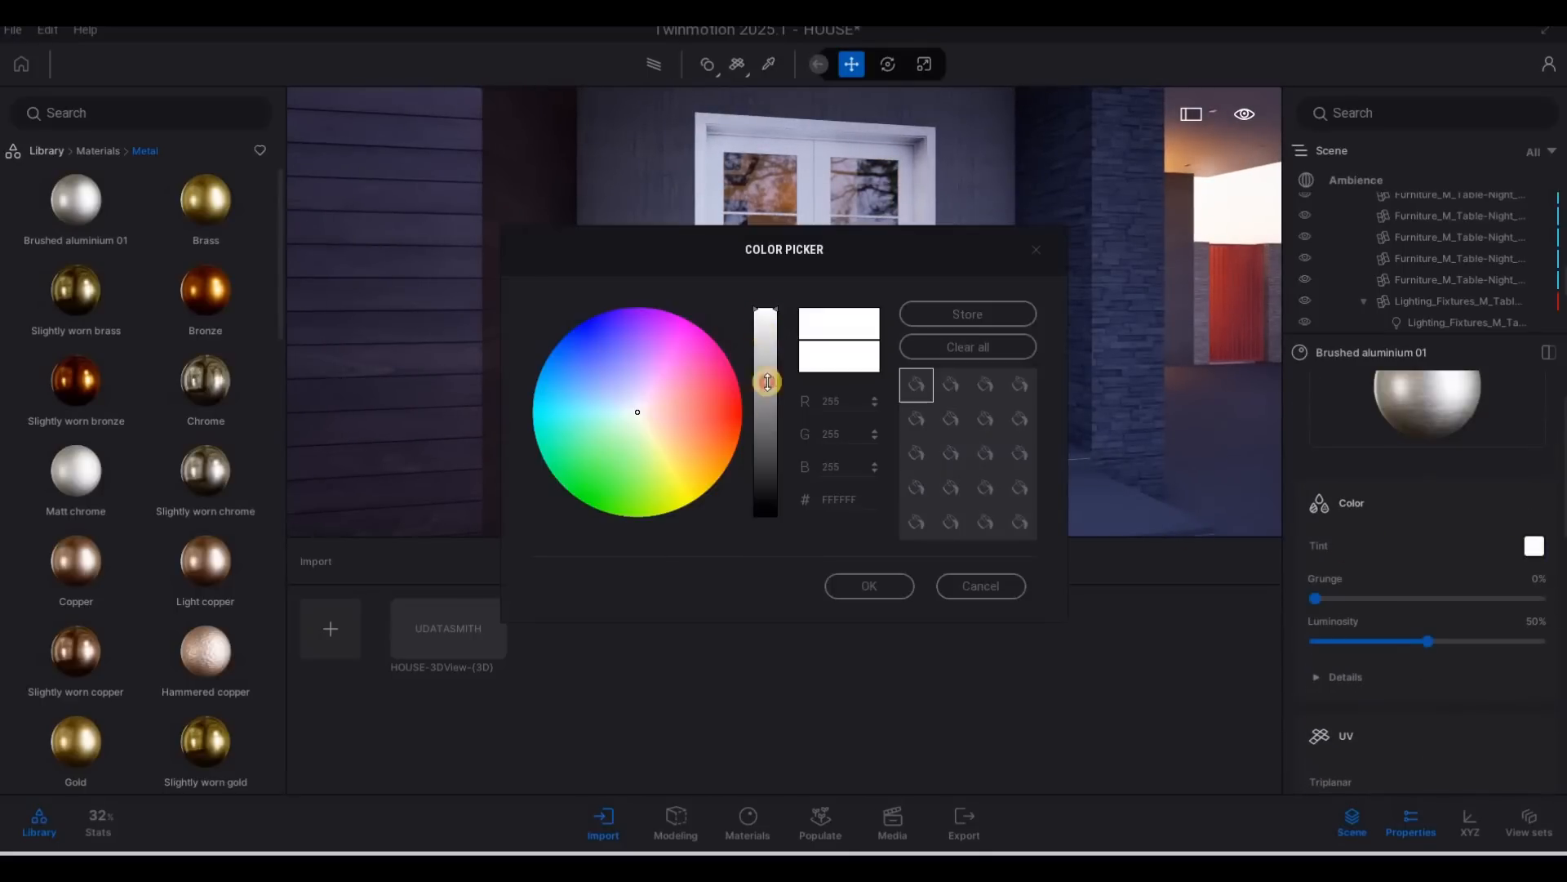
click(773, 451)
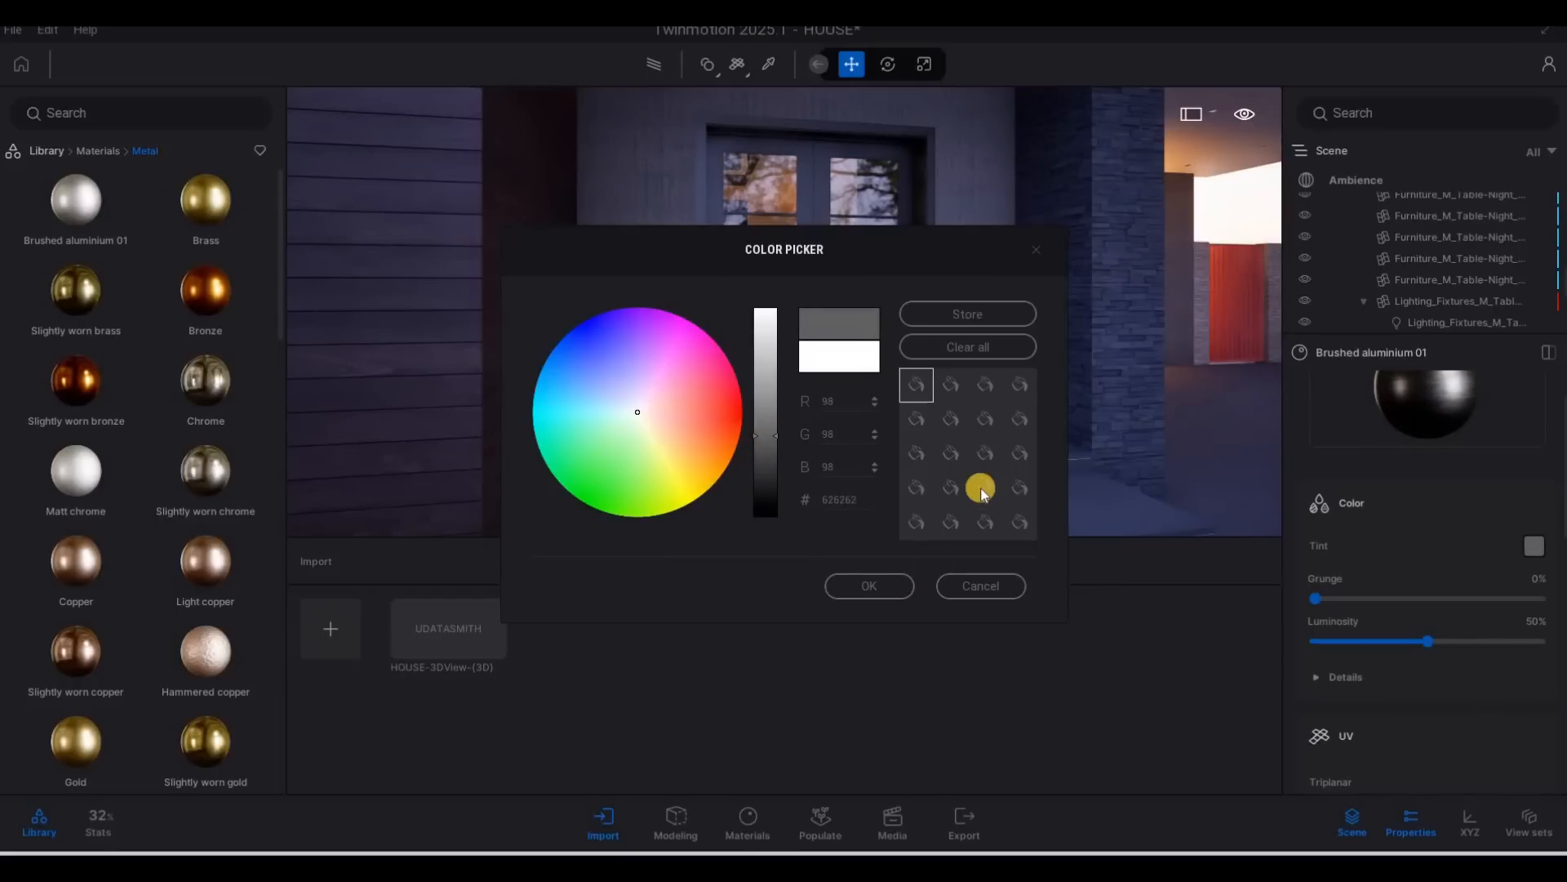
key(Return)
Examine the upper-floor balcony's glazed doors and window frames up close.
key(s)
key(q)
key(w)
key(q)
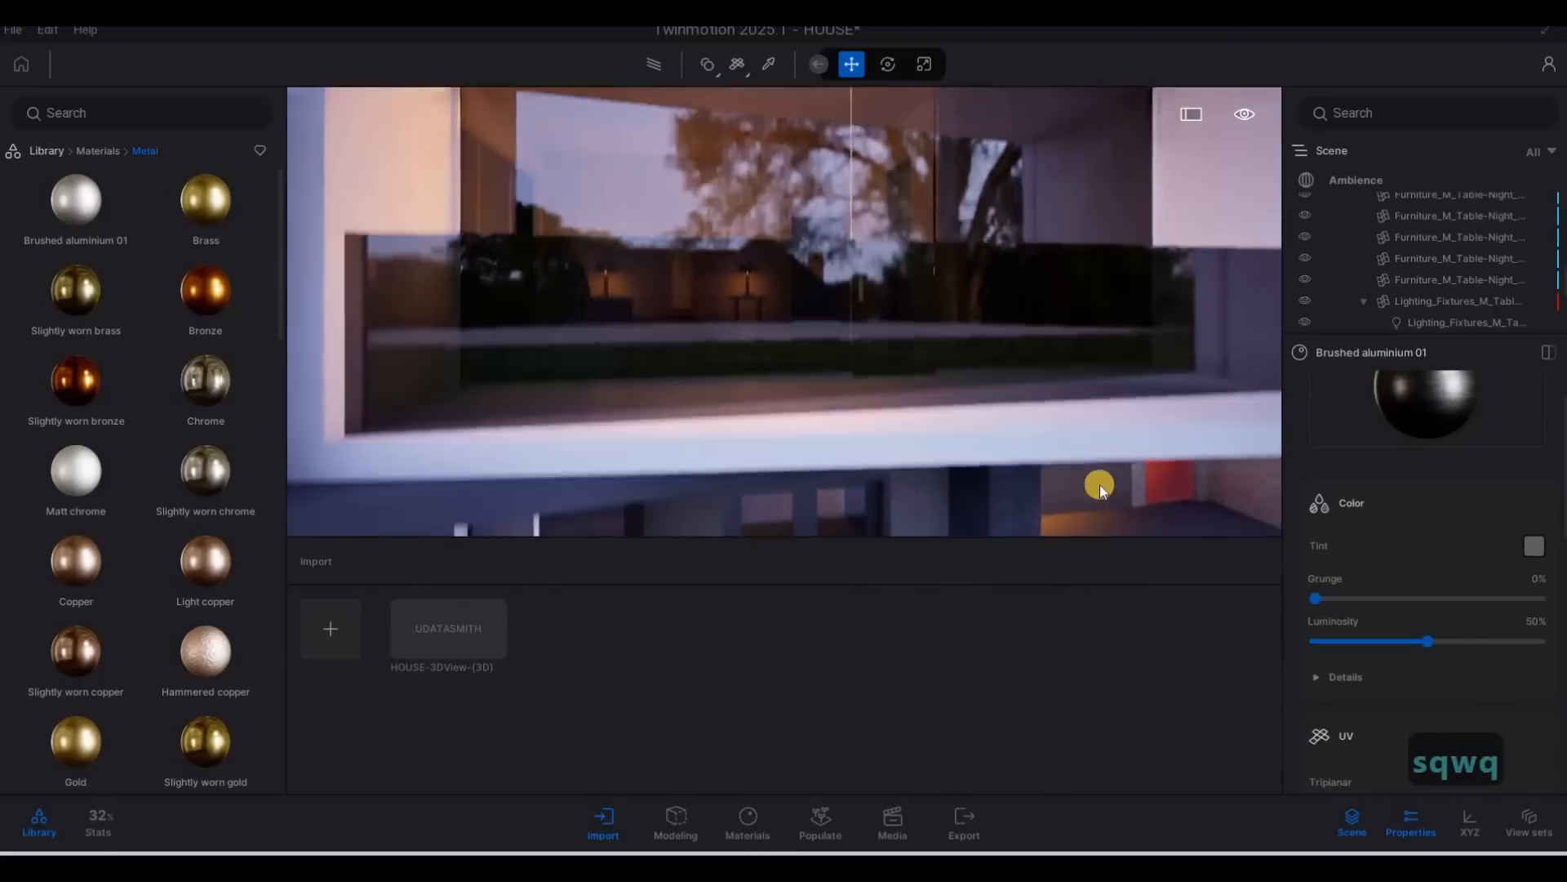
key(s)
key(q)
key(w)
key(q)
key(s)
key(q)
key(w)
key(q)
key(s)
key(w)
key(e)
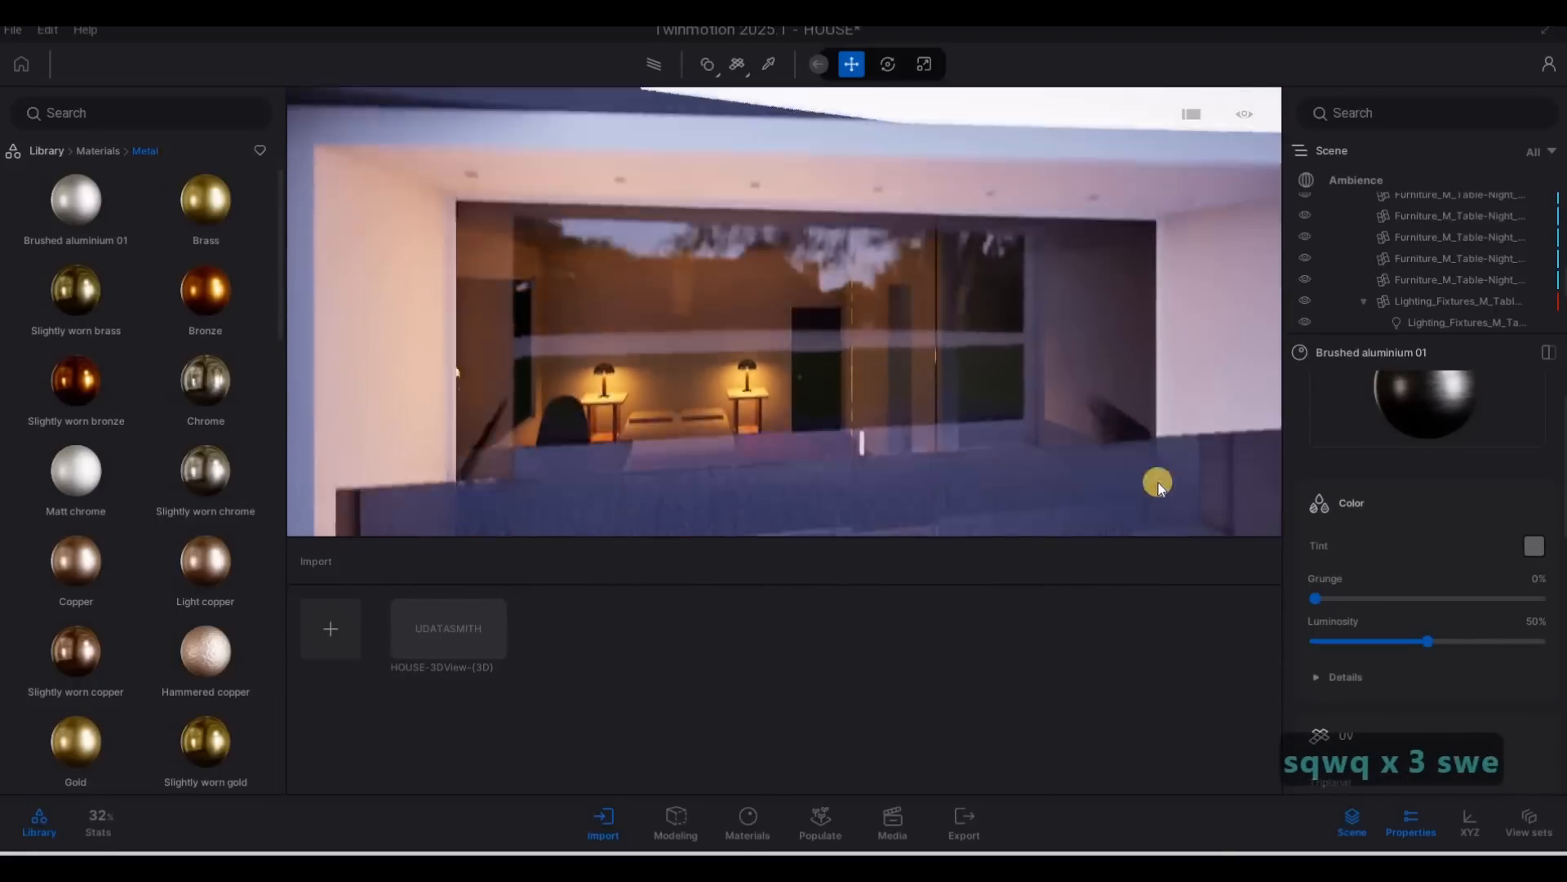
key(s)
key(w)
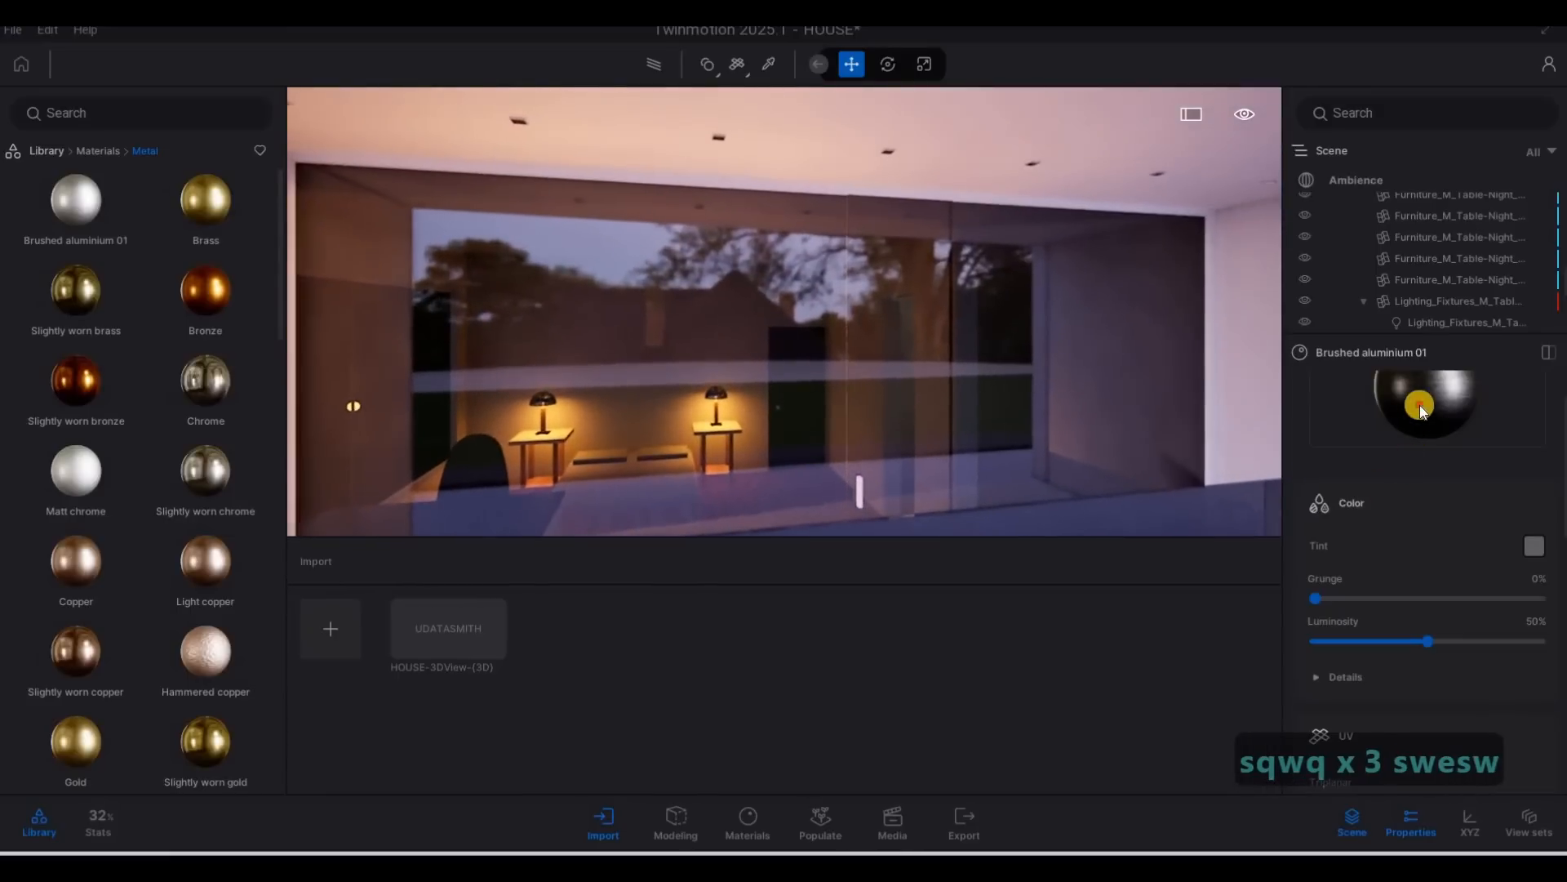
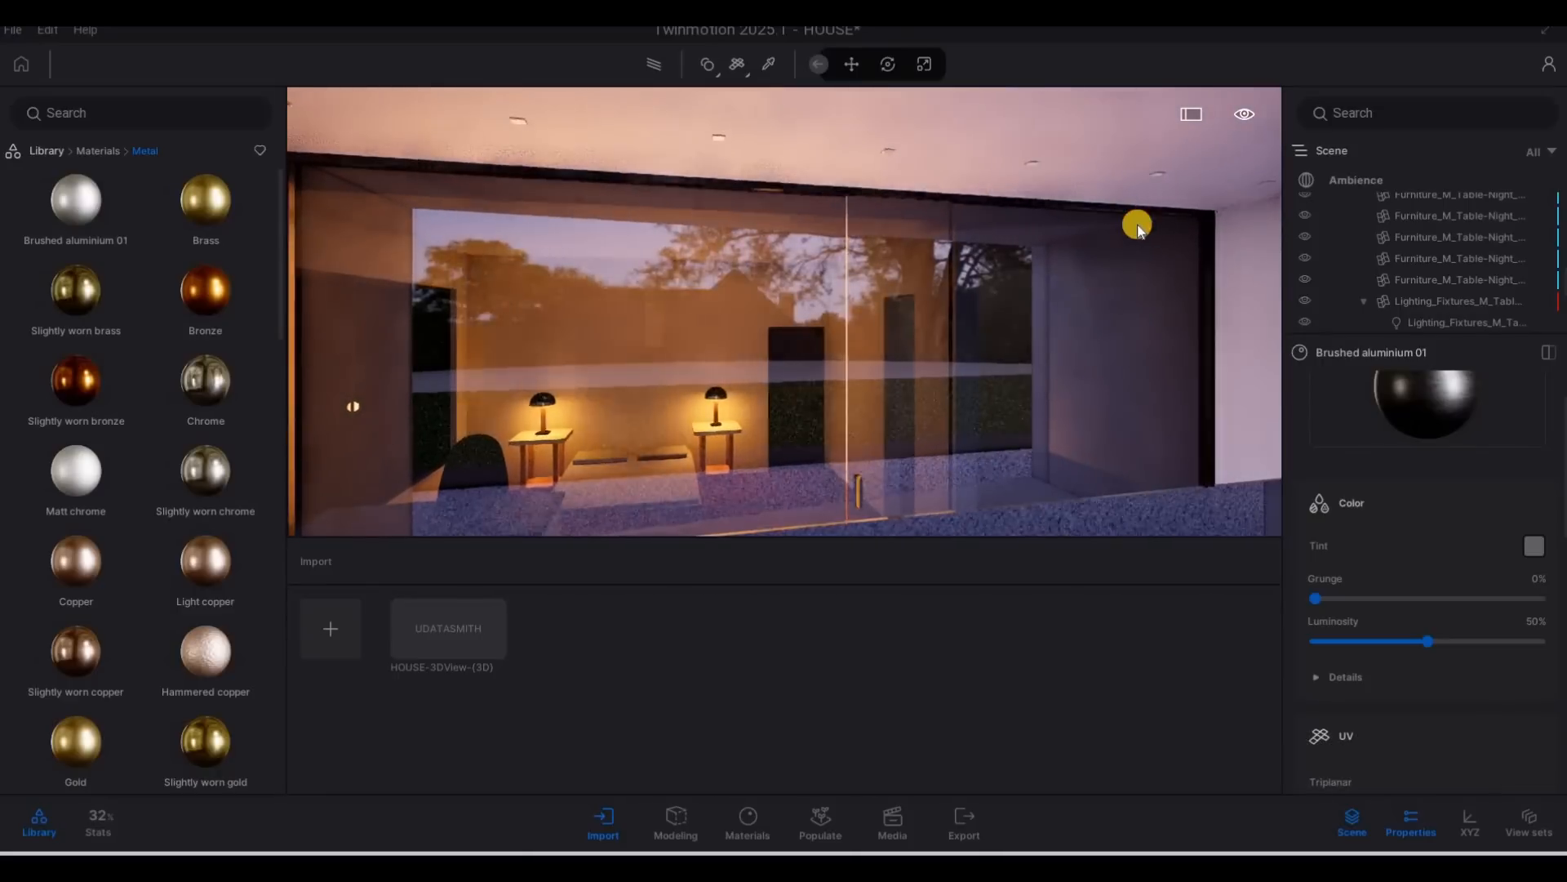
Apply the Neon 01 material to the recessed lights in the ceiling above the upper-floor balcony.
key(s)
right_drag(991, 252, 1462, 463)
key(d)
key(a)
key(w)
key(w)
key(q)
key(w)
key(e)
click(1007, 224)
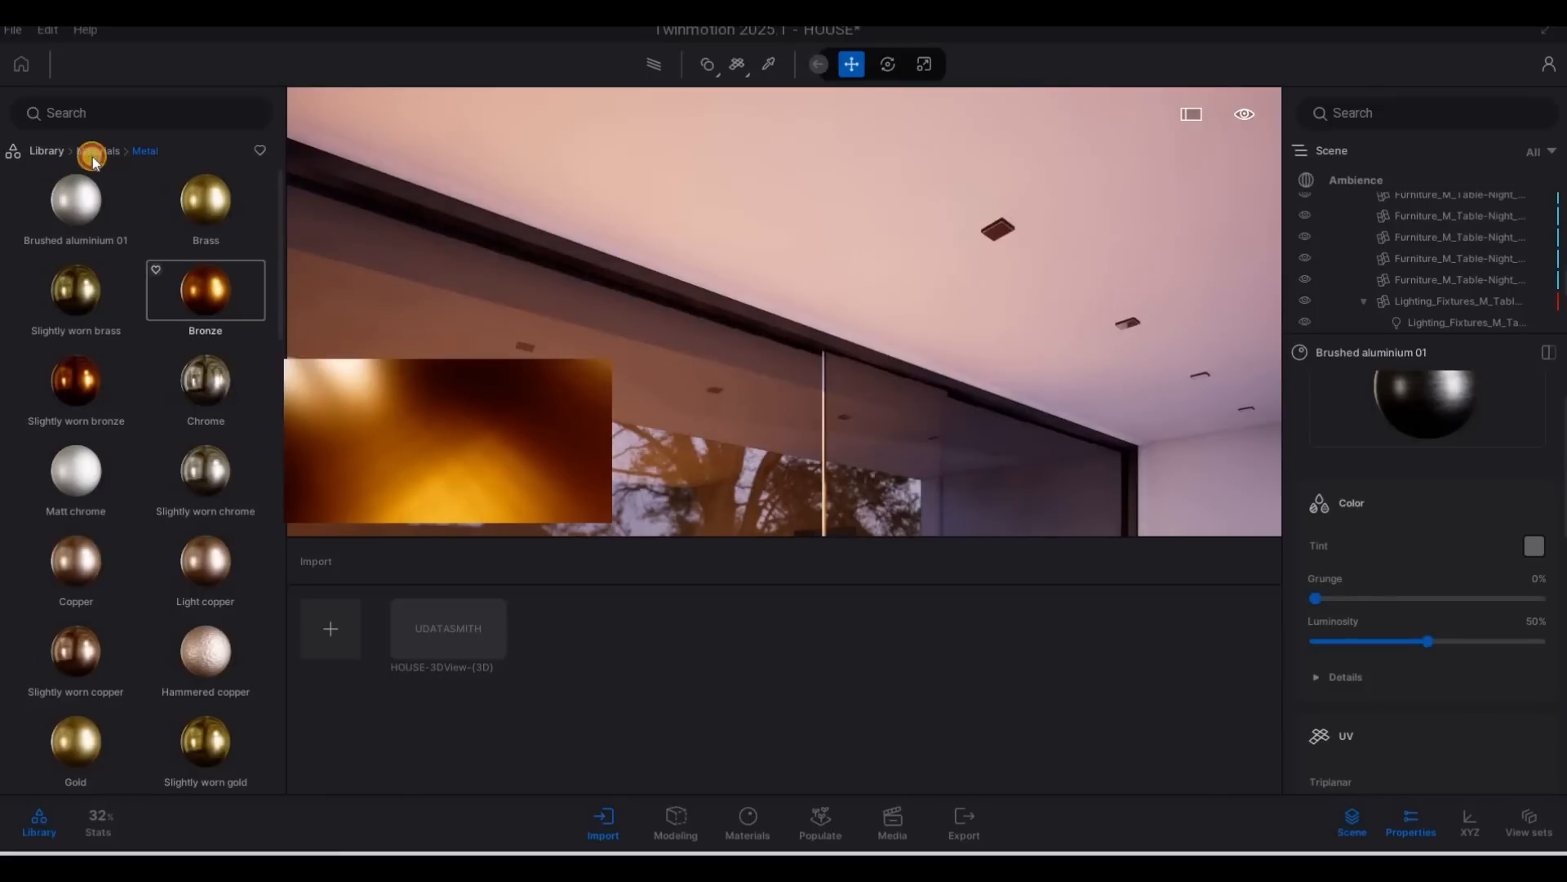
click(49, 152)
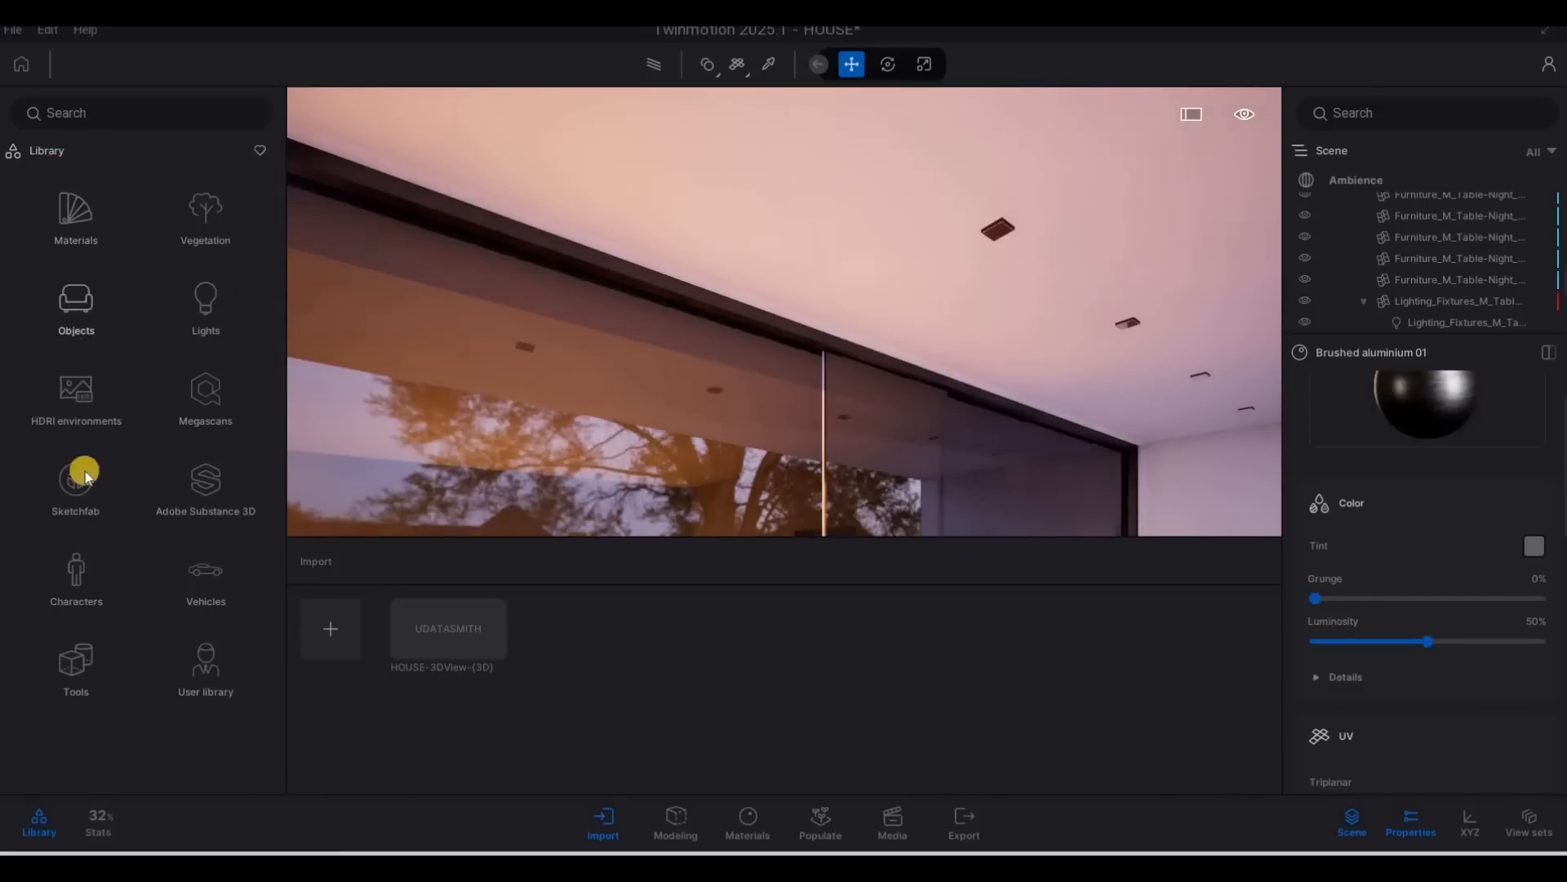
click(82, 225)
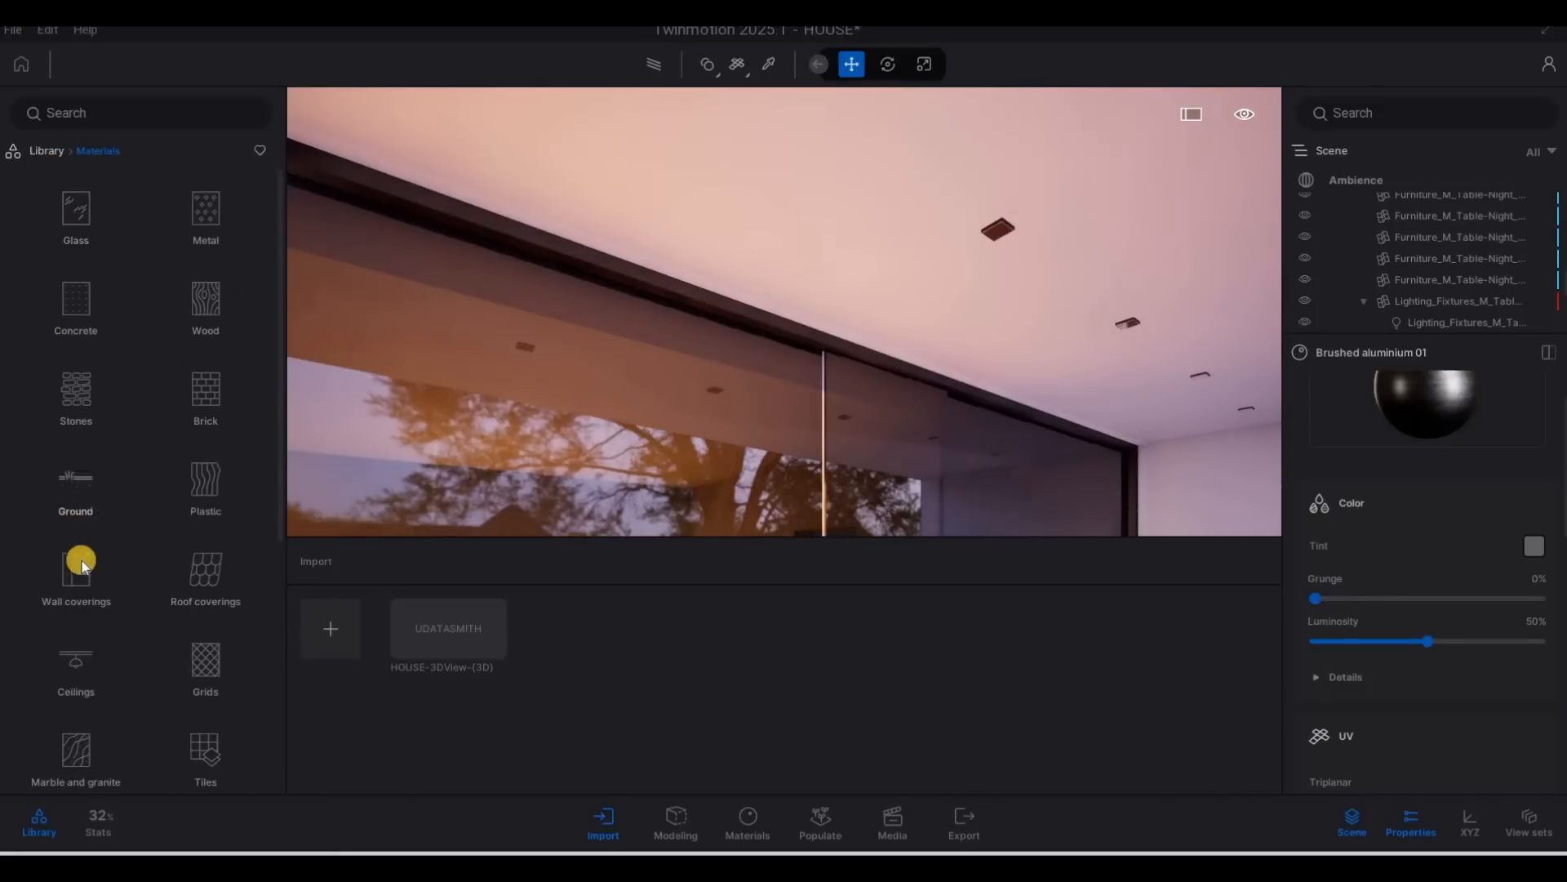
scroll(81, 565, down, 4)
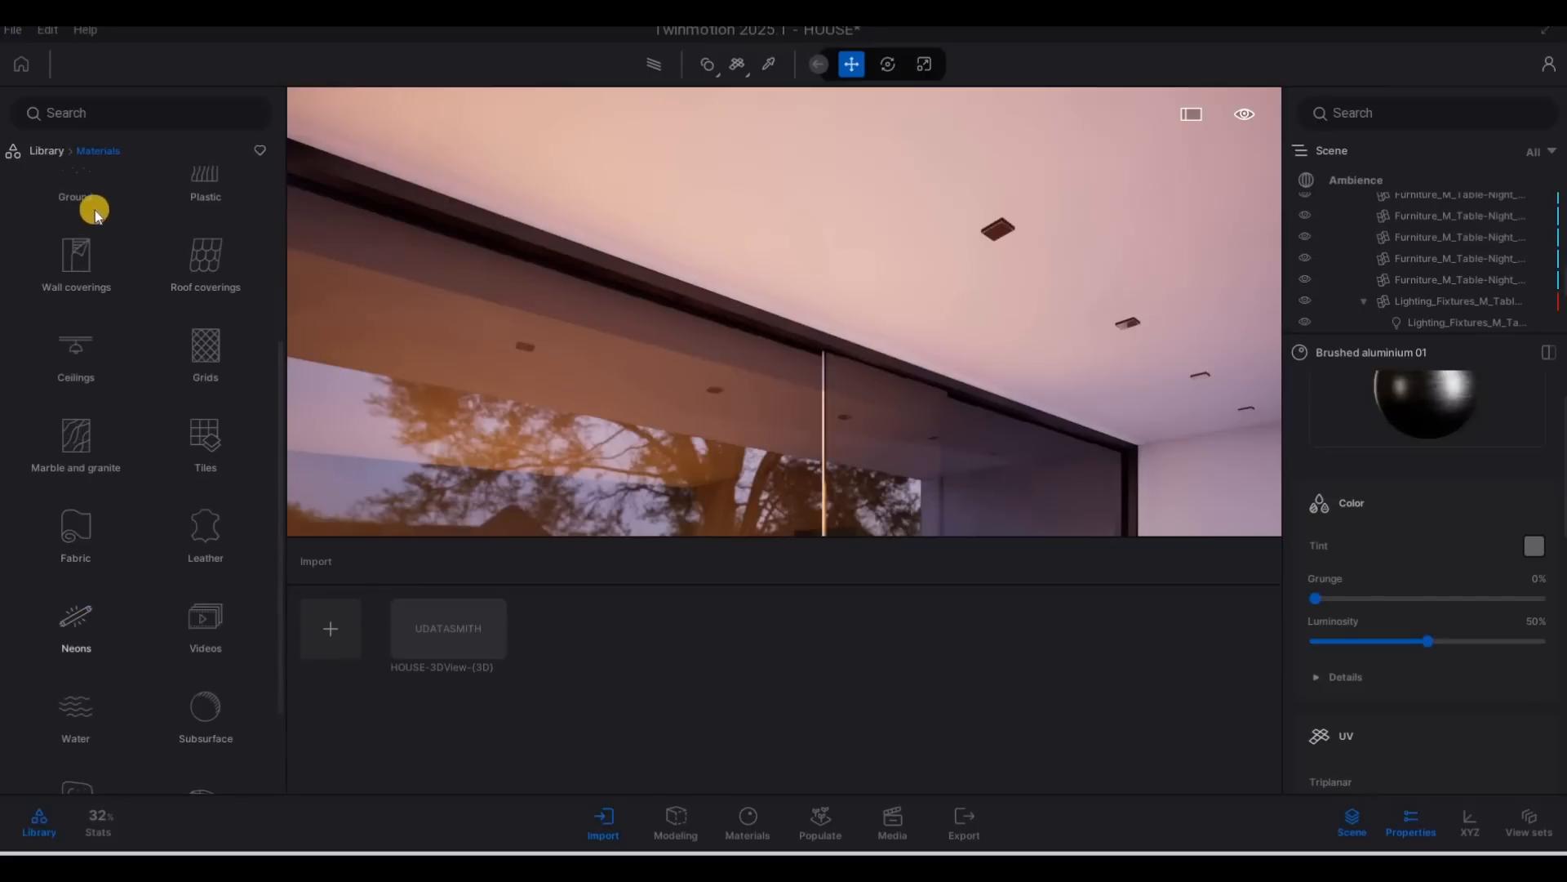
click(78, 627)
drag(955, 237, 997, 231)
Apply the Neon 01 material to the thin strip along the front edge of the entrance steps.
key(s)
key(d)
right_drag(893, 483, 802, 801)
key(e)
key(s)
key(w)
key(w)
key(e)
key(q)
key(e)
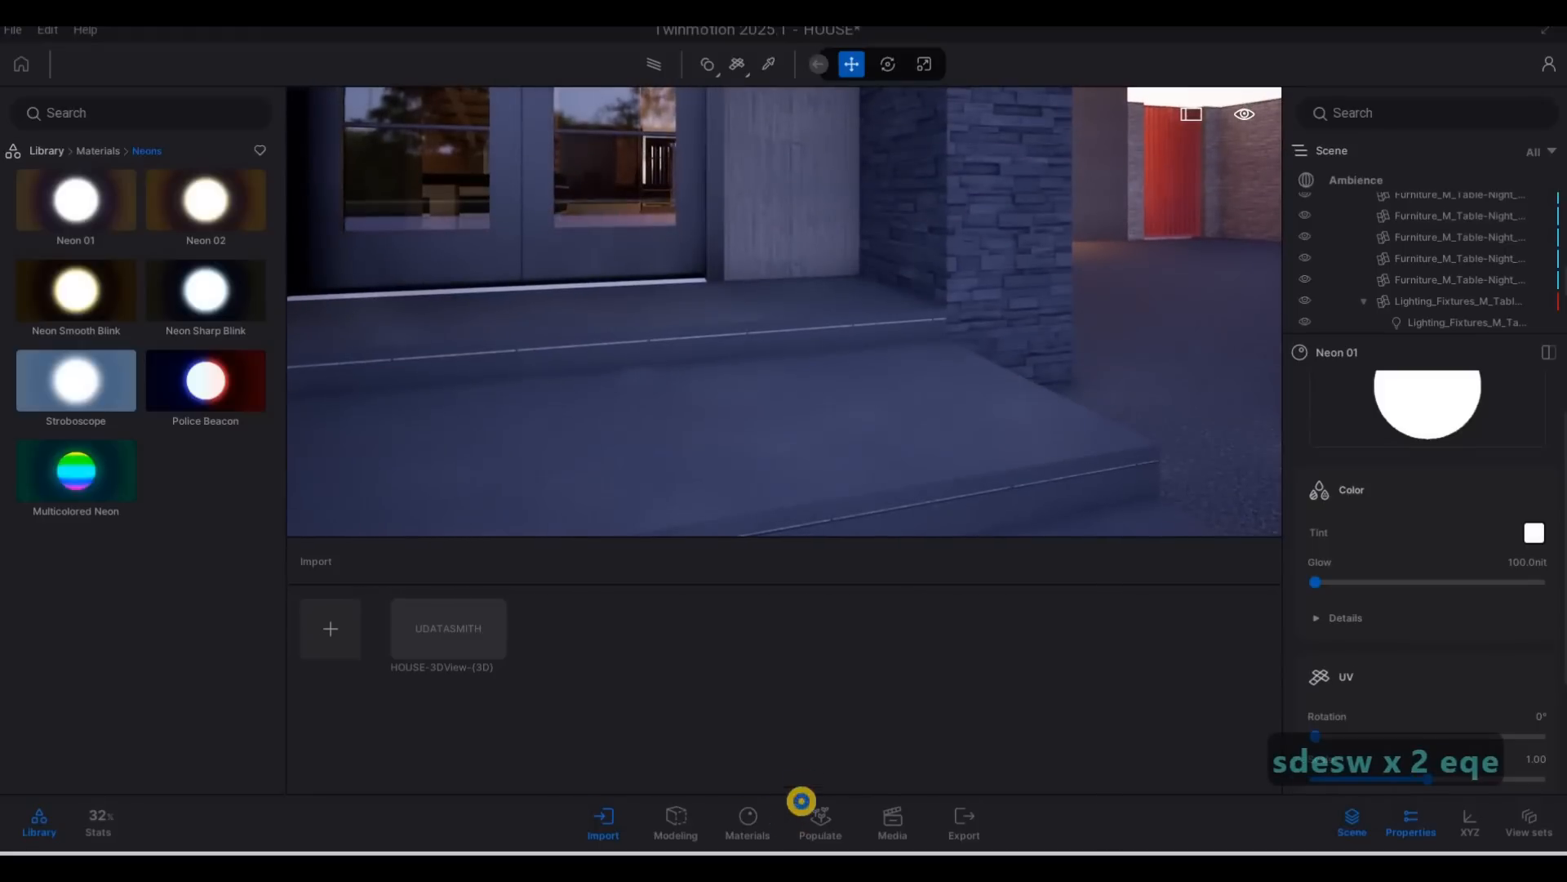
right_drag(684, 765, 675, 761)
key(e)
key(w)
key(s)
key(e)
key(q)
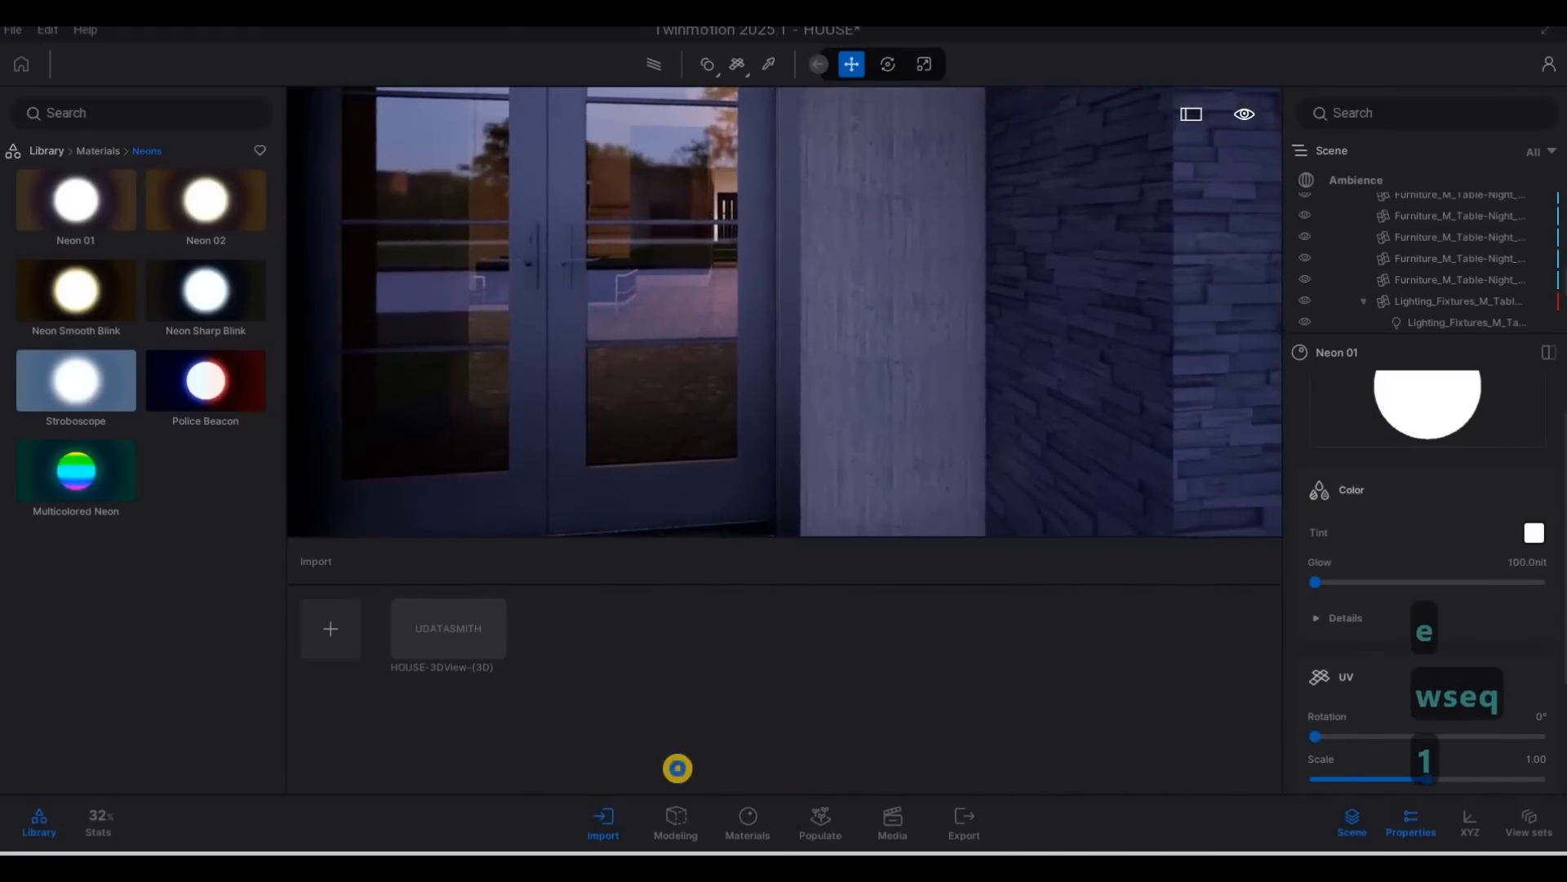
key(w)
key(w)
key(w)
key(w)
key(a)
right_drag(678, 772, 690, 843)
key(s)
key(s)
key(s)
key(s)
key(s)
key(s)
key(s)
key(2)
key(e)
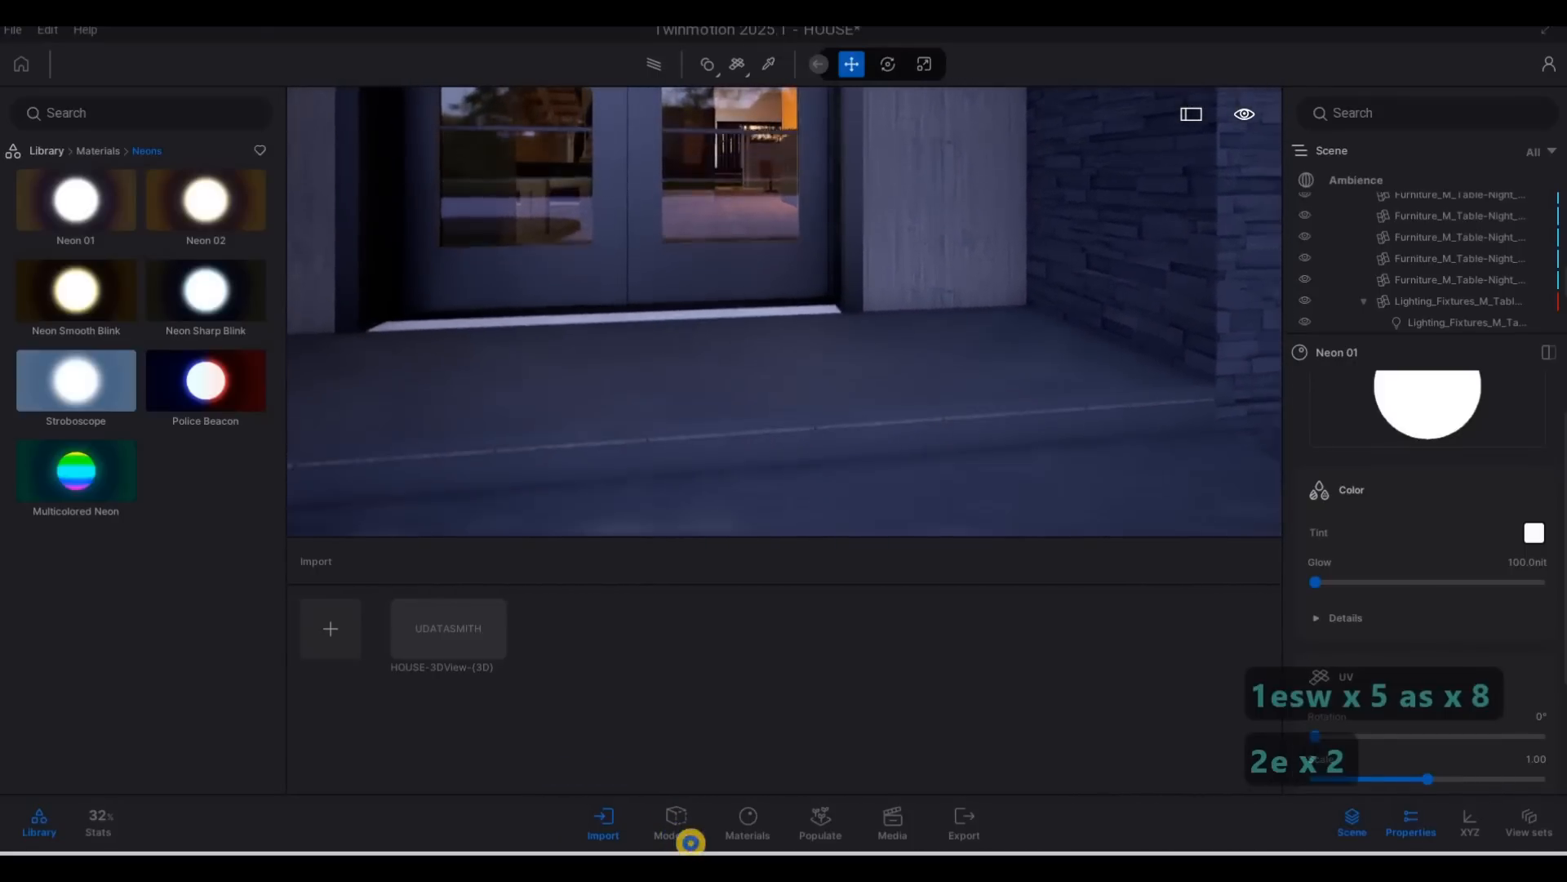
key(w)
key(w)
key(w)
key(e)
key(e)
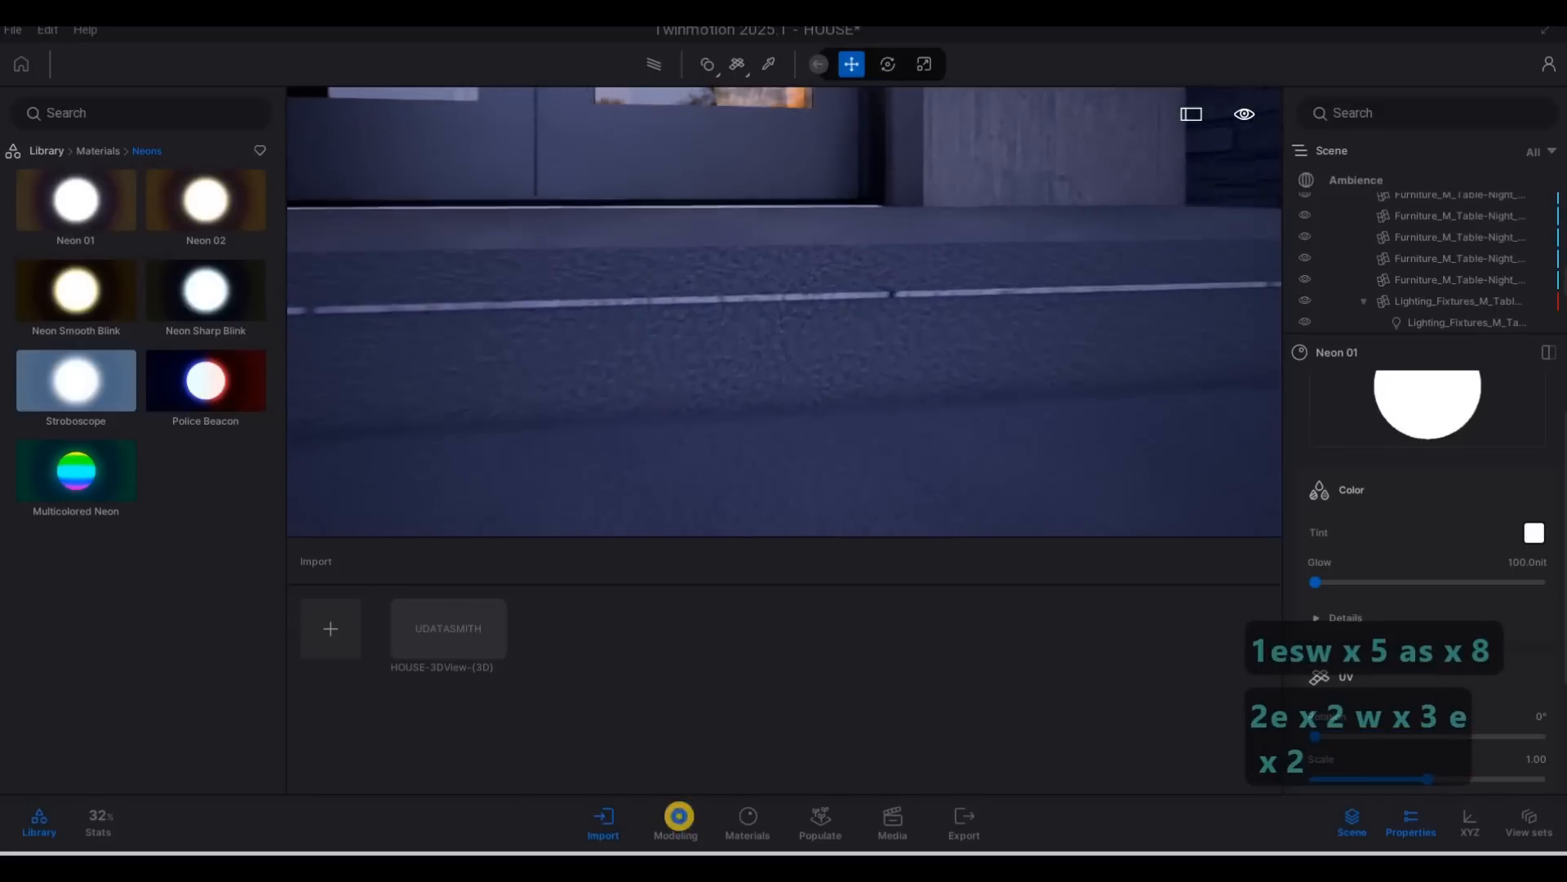
key(w)
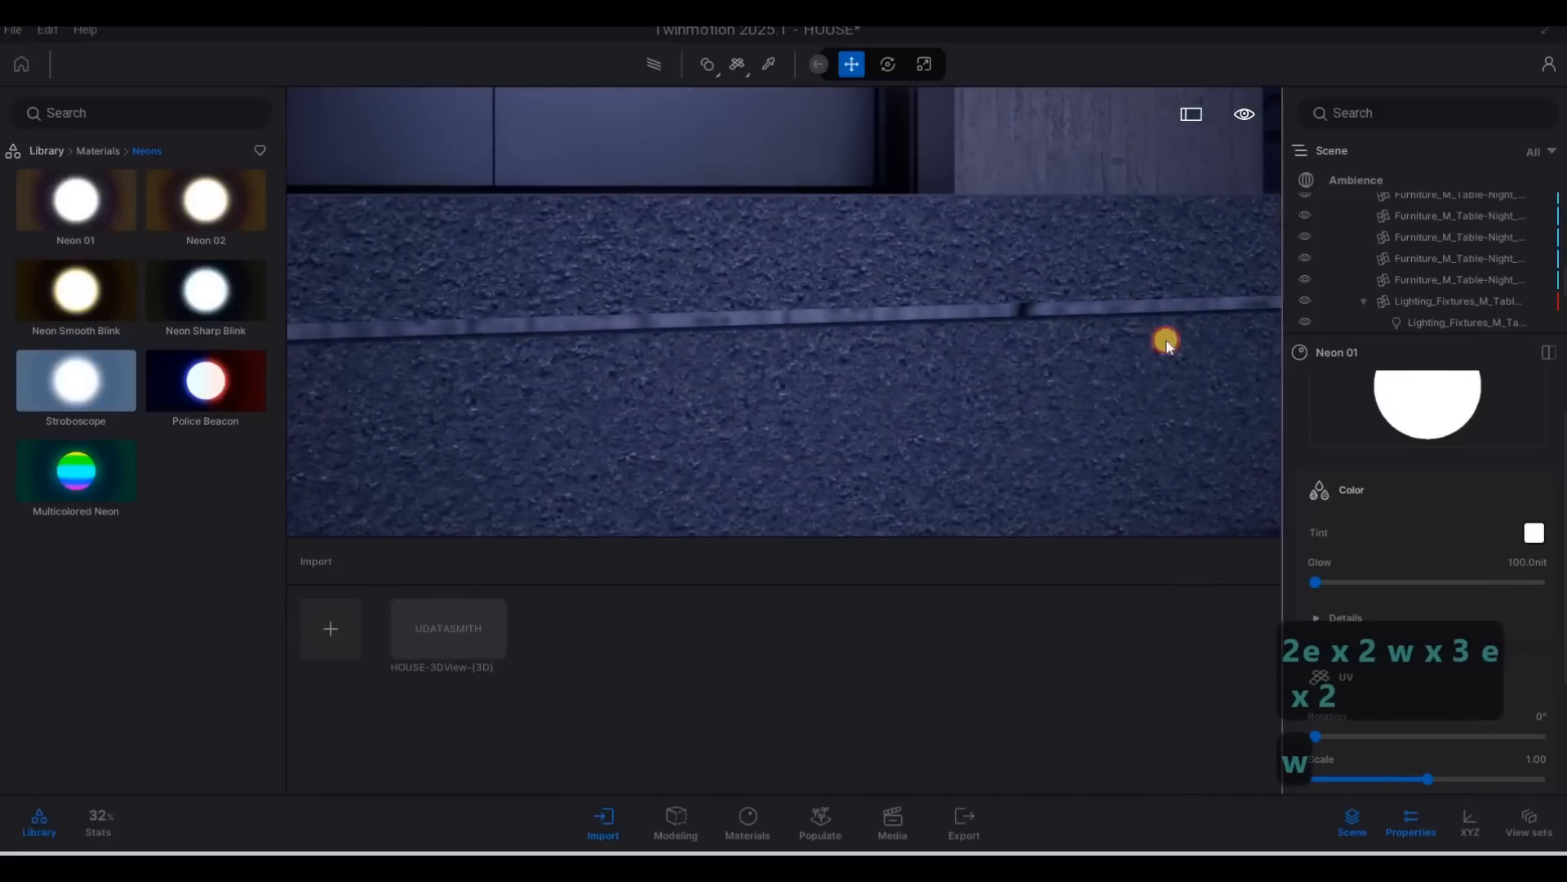
drag(1015, 311, 1015, 311)
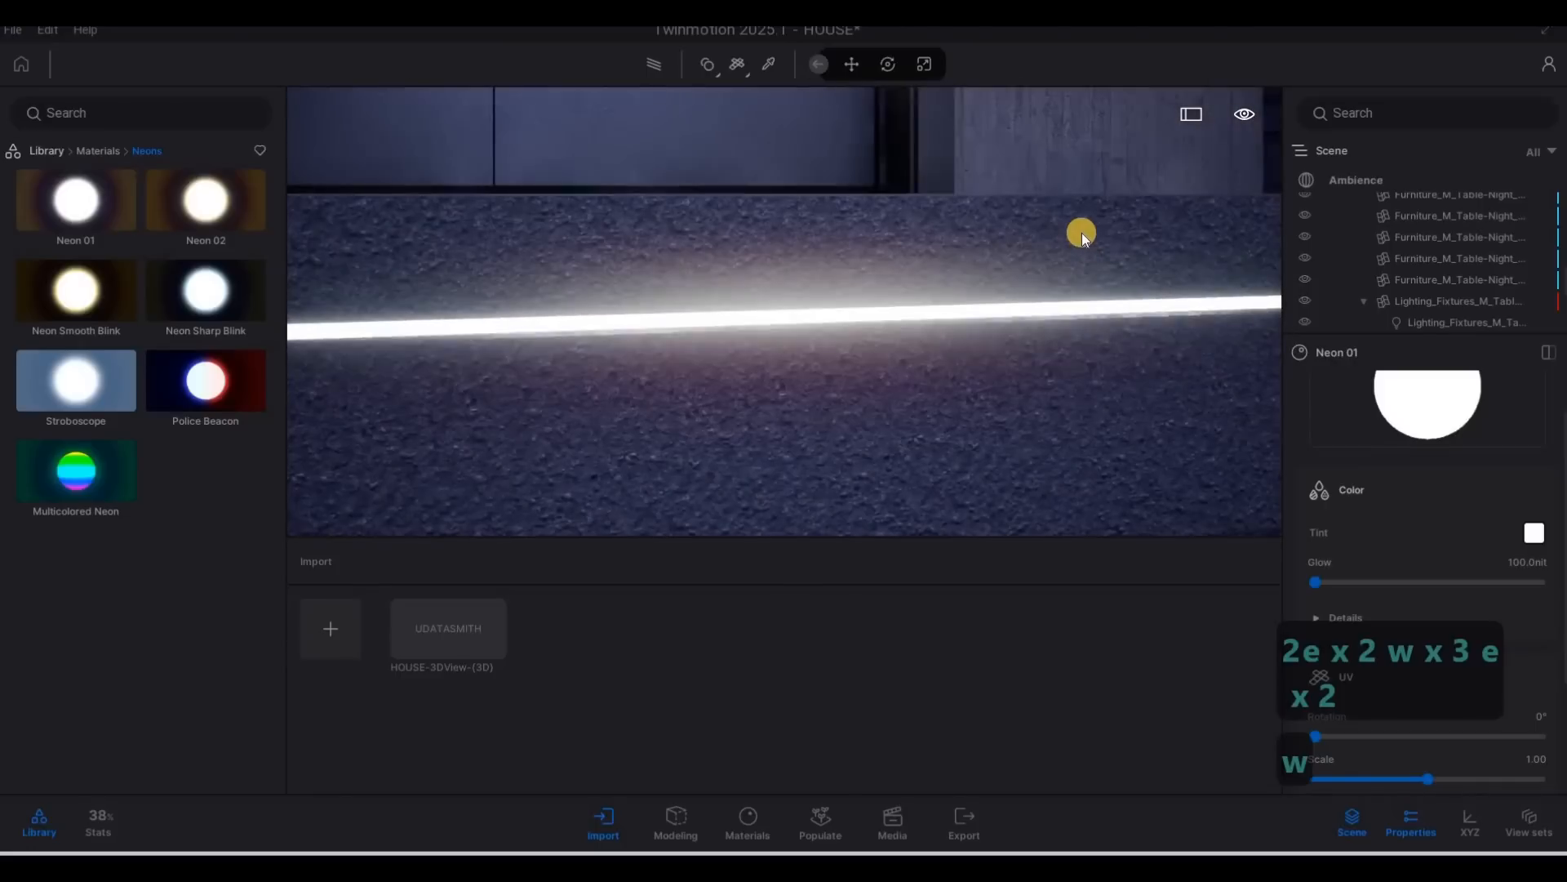
Examine the glowing strips on the entrance steps from several distances and angles.
key(s)
key(q)
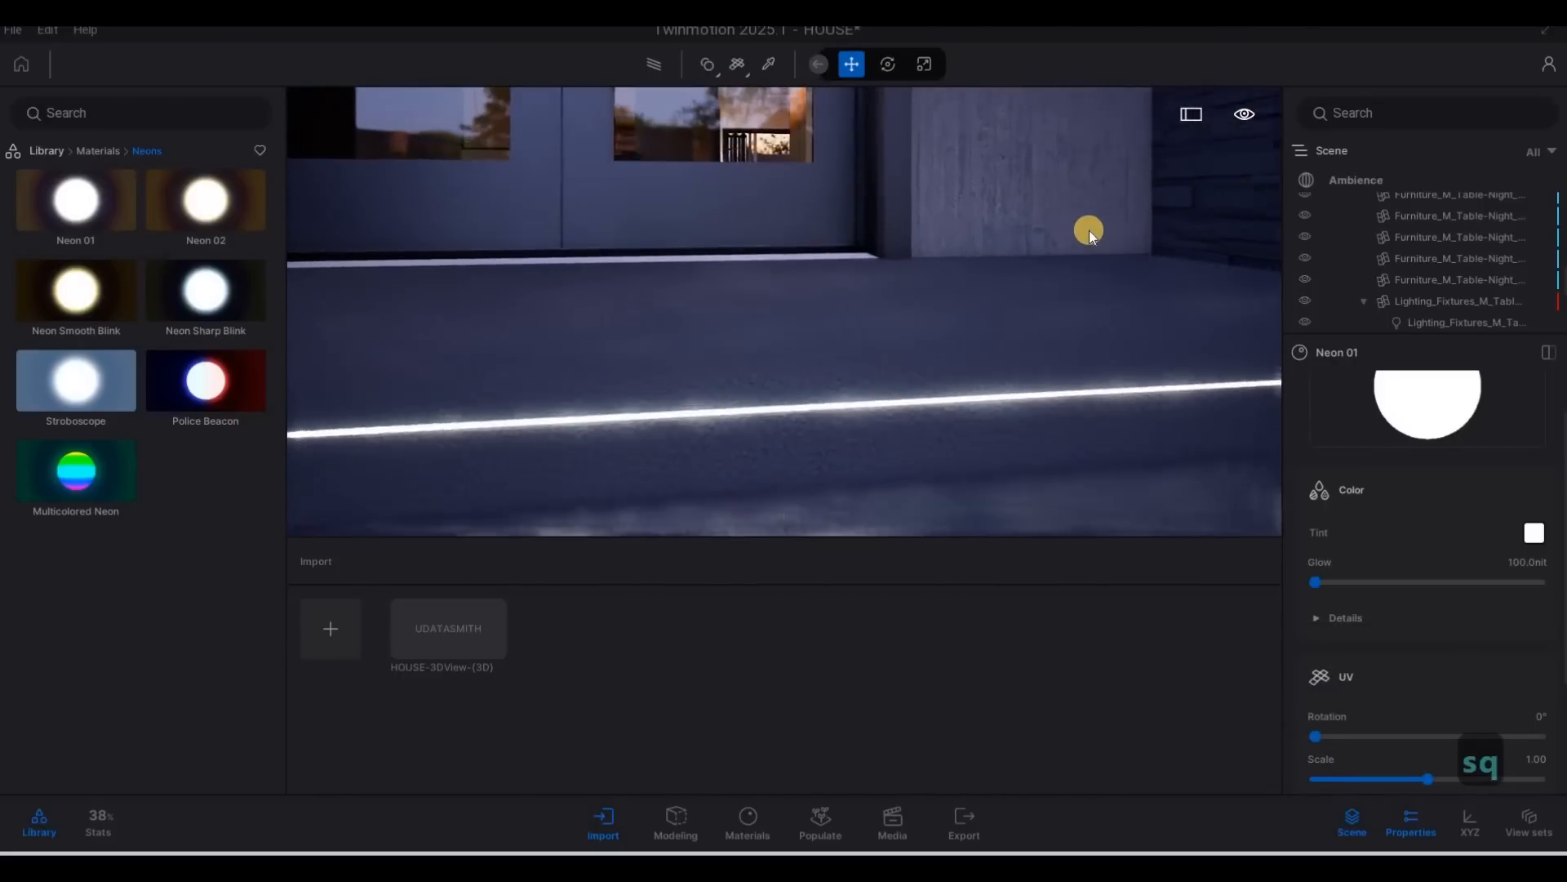
key(3)
key(d)
key(q)
key(s)
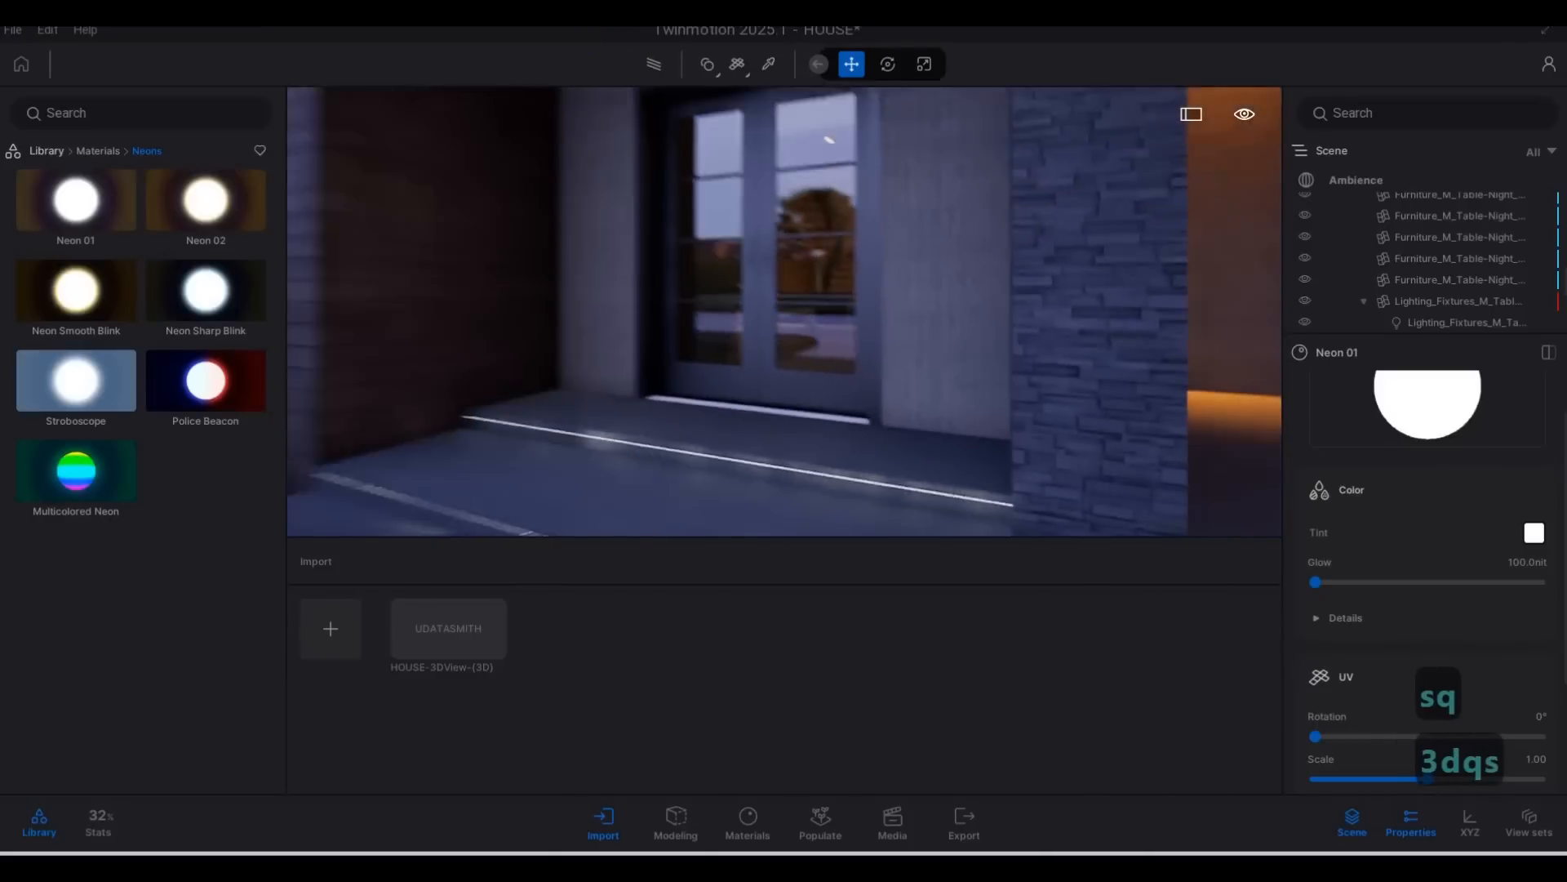
key(a)
key(q)
key(s)
key(a)
key(a)
key(a)
key(a)
key(a)
key(a)
key(a)
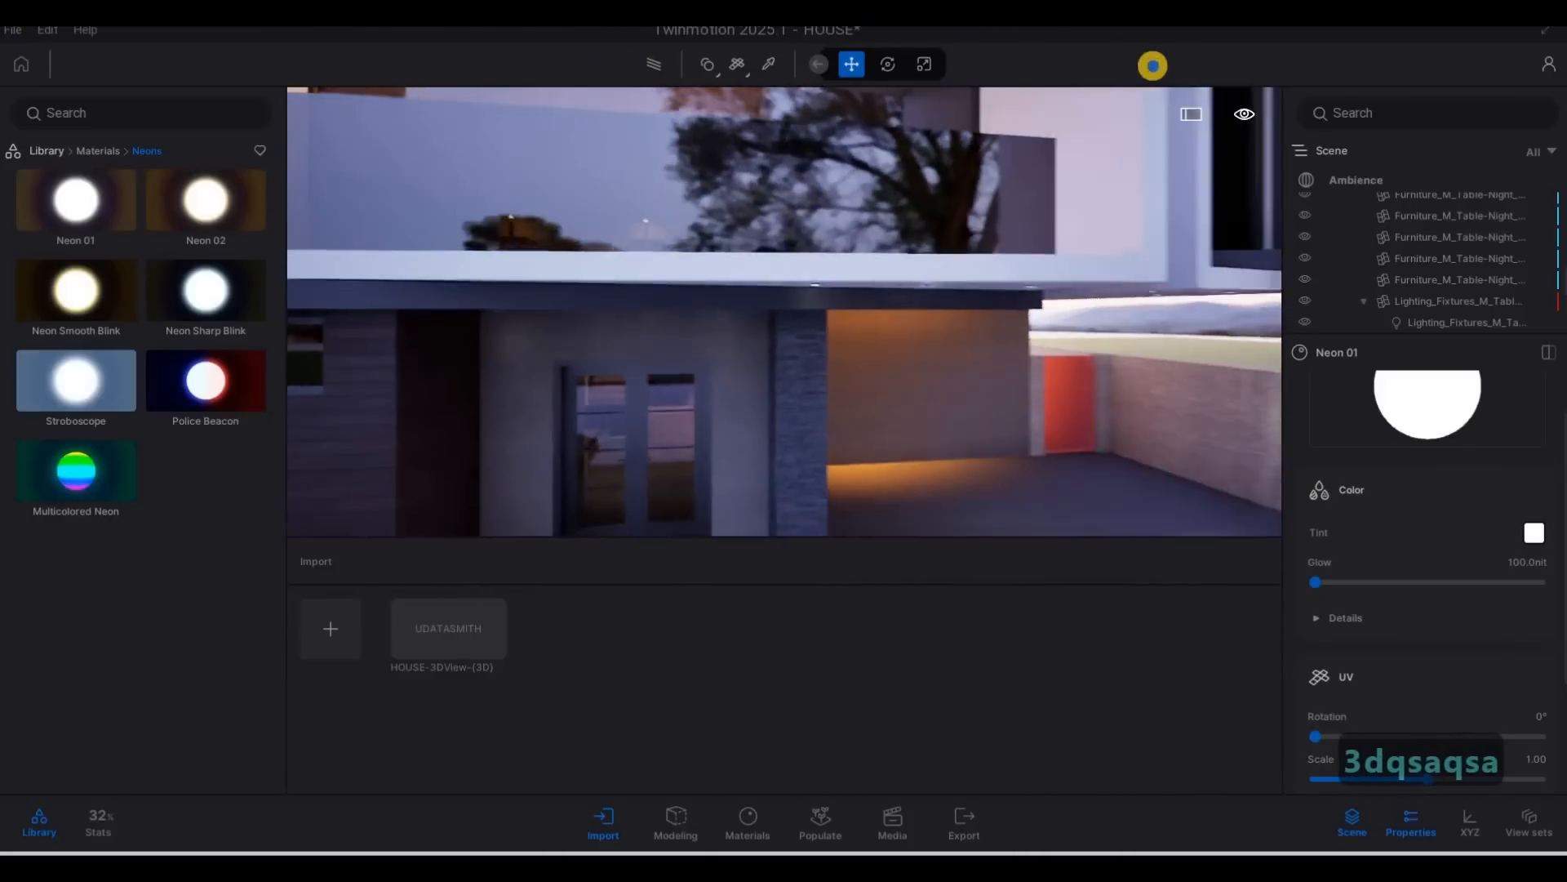
Examine the front facade, the balcony's ceiling lights, the driveway and the lawn from further back.
key(a)
key(a)
key(a)
key(a)
key(a)
key(a)
key(d)
key(s)
key(s)
key(s)
key(s)
key(s)
key(s)
key(s)
key(s)
key(s)
key(s)
key(s)
key(s)
key(s)
key(s)
key(s)
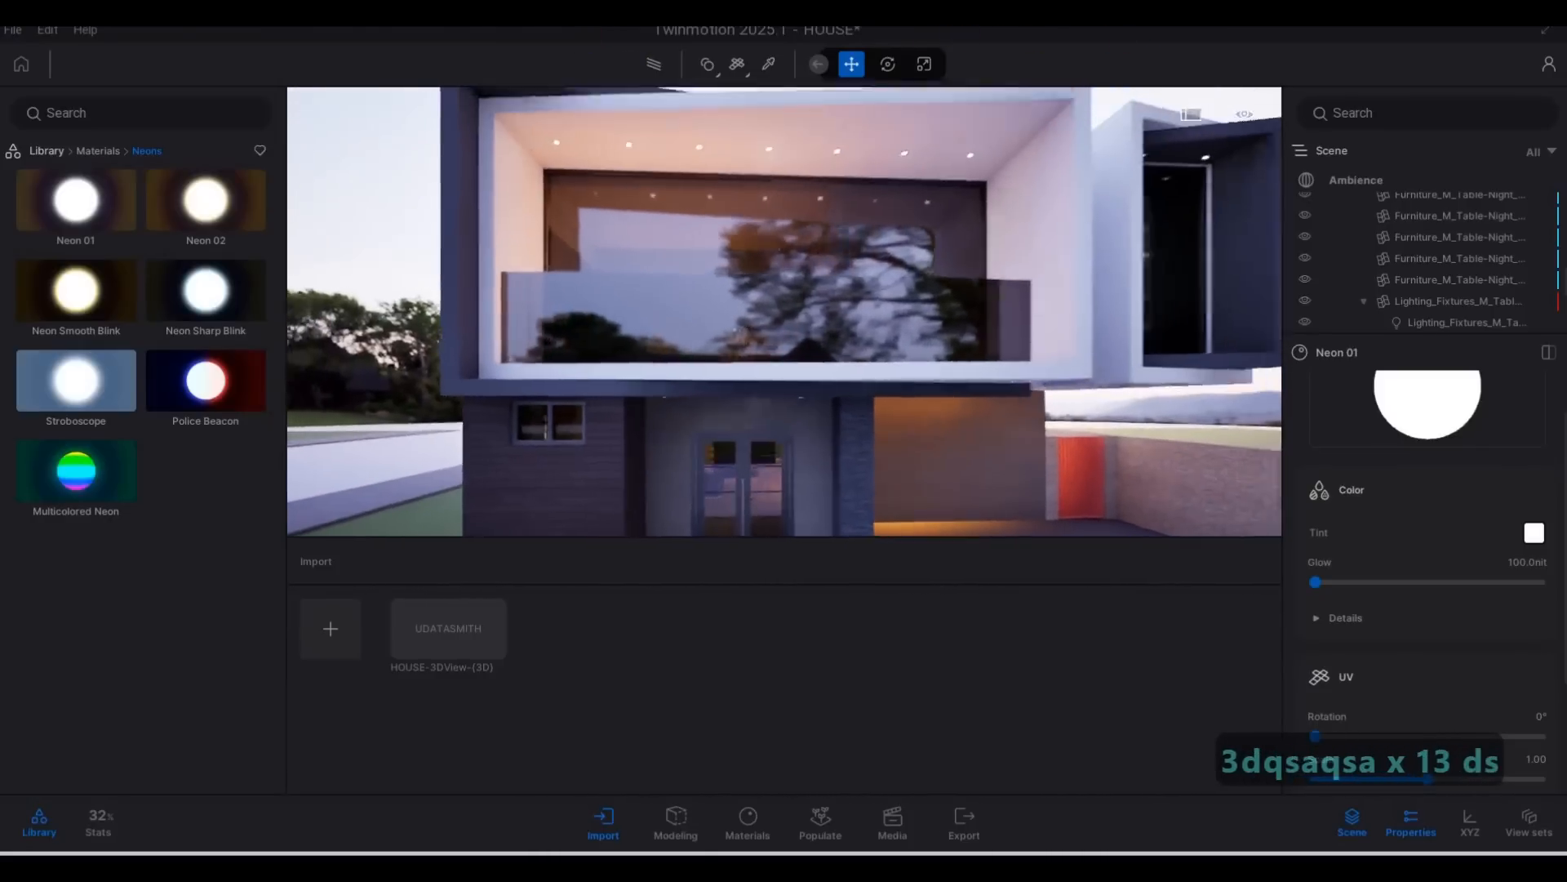
key(s)
key(s)
key(s)
key(s)
key(s)
key(s)
key(a)
key(a)
key(a)
key(a)
key(a)
key(a)
key(a)
key(a)
key(a)
key(a)
key(a)
key(a)
key(a)
key(a)
key(a)
key(a)
key(a)
key(a)
key(a)
key(a)
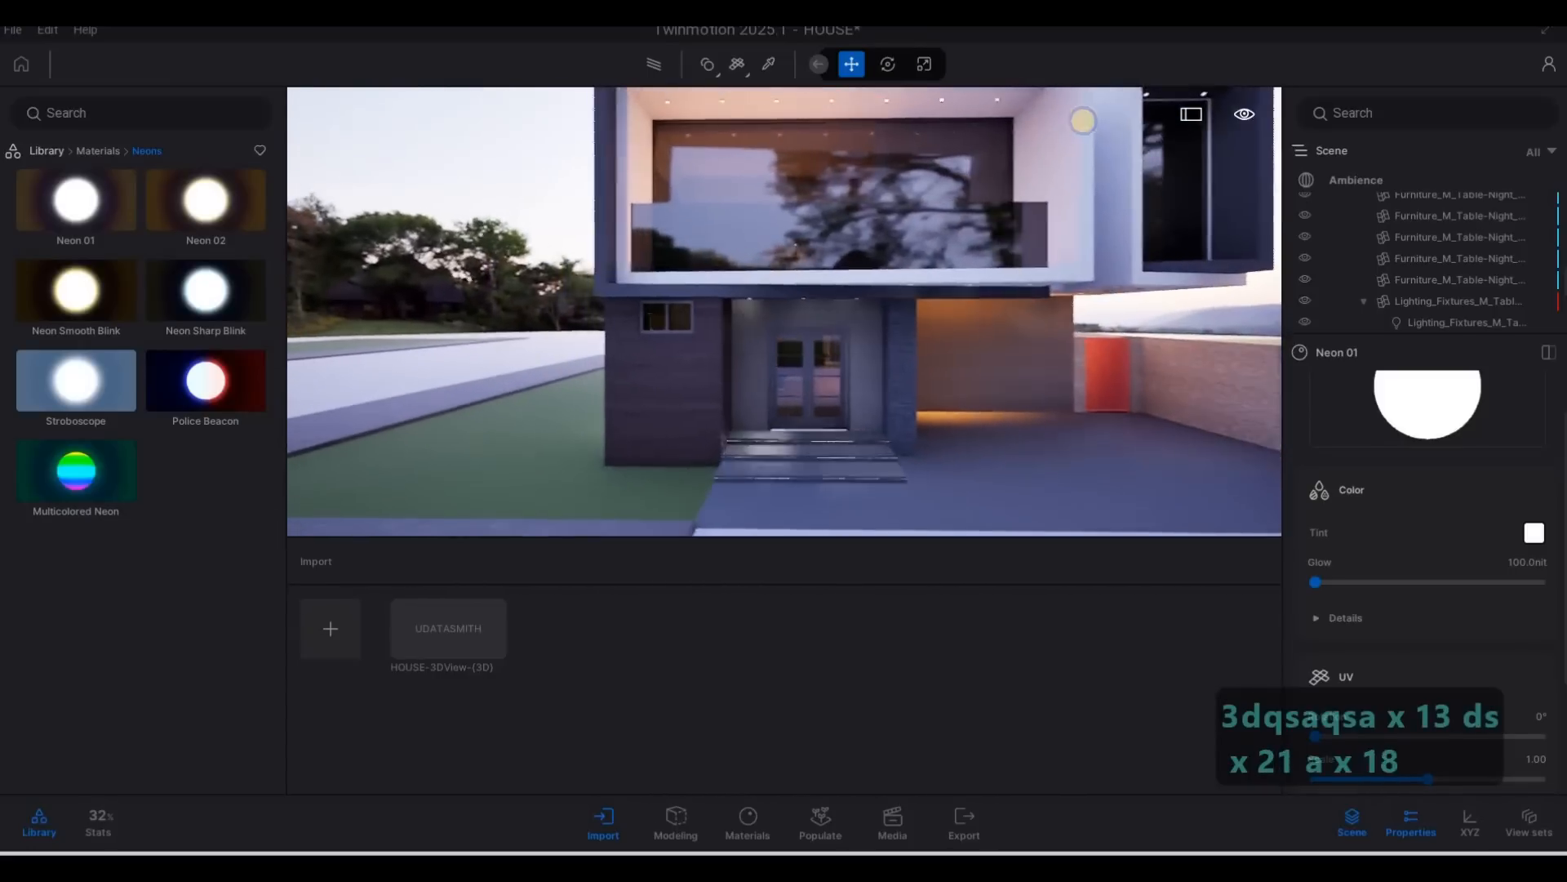
key(w)
key(w)
key(q)
key(q)
key(q)
key(q)
key(q)
key(q)
key(q)
key(q)
key(q)
key(q)
key(q)
key(q)
key(q)
key(q)
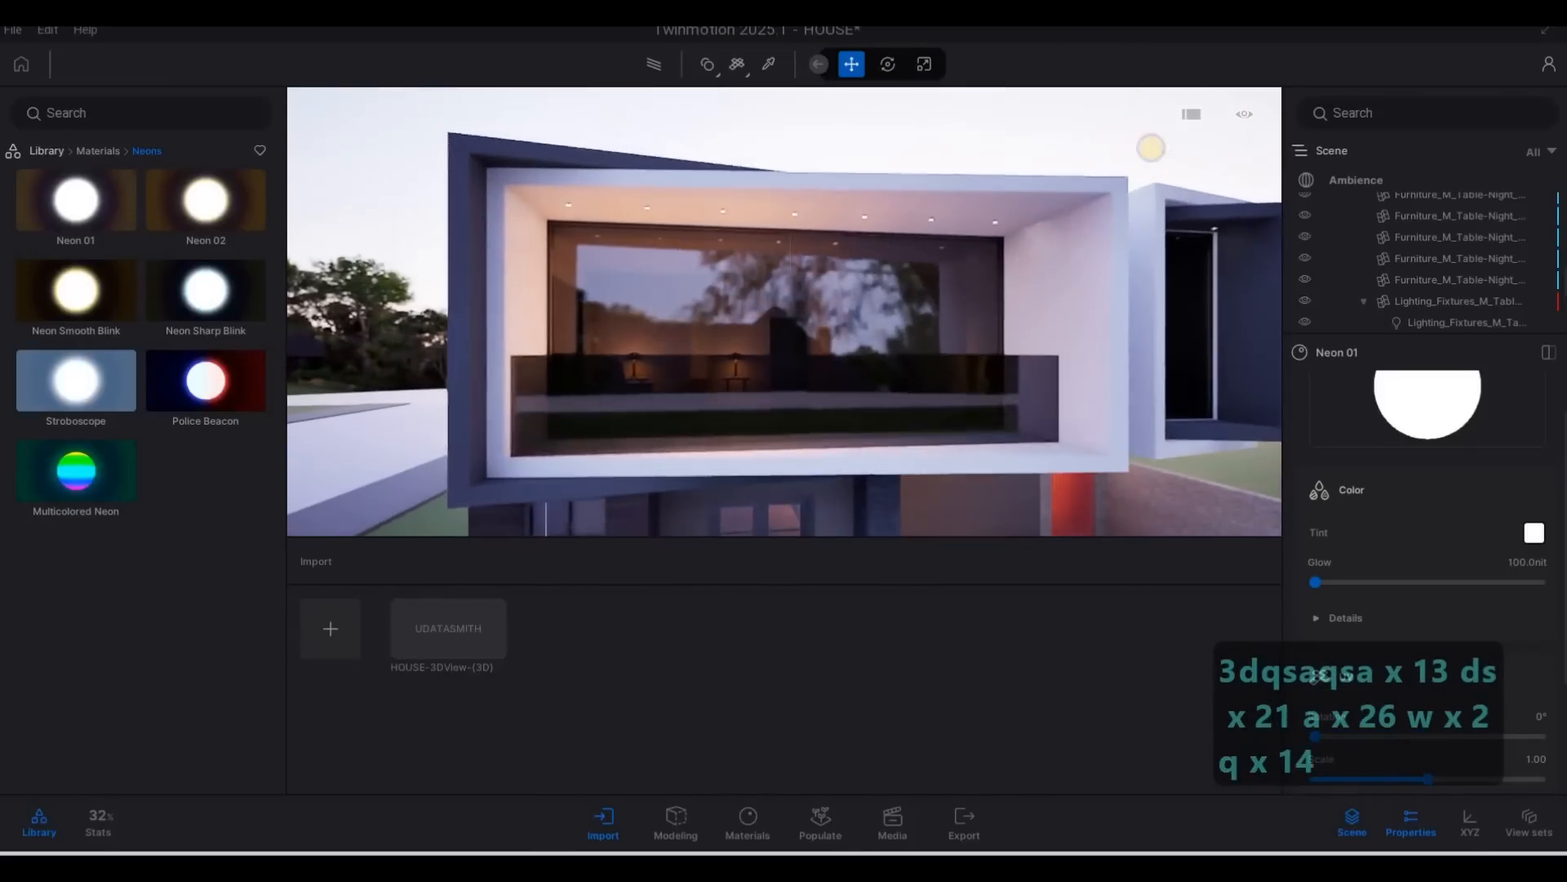
key(s)
key(d)
key(e)
key(e)
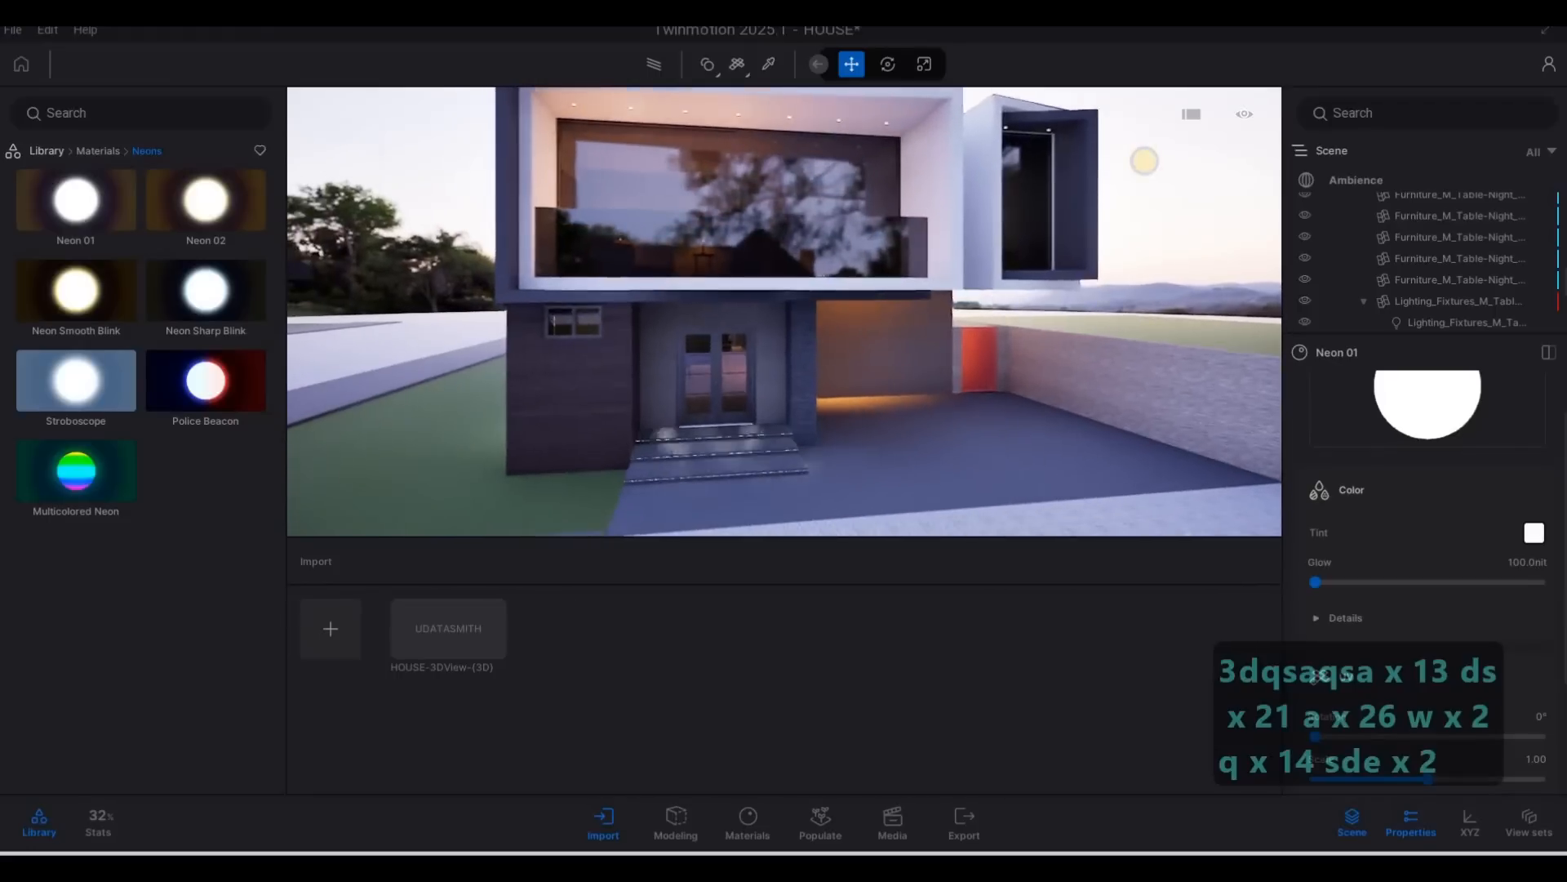
key(s)
key(s)
key(s)
key(s)
key(s)
key(s)
key(s)
key(s)
key(s)
key(s)
key(s)
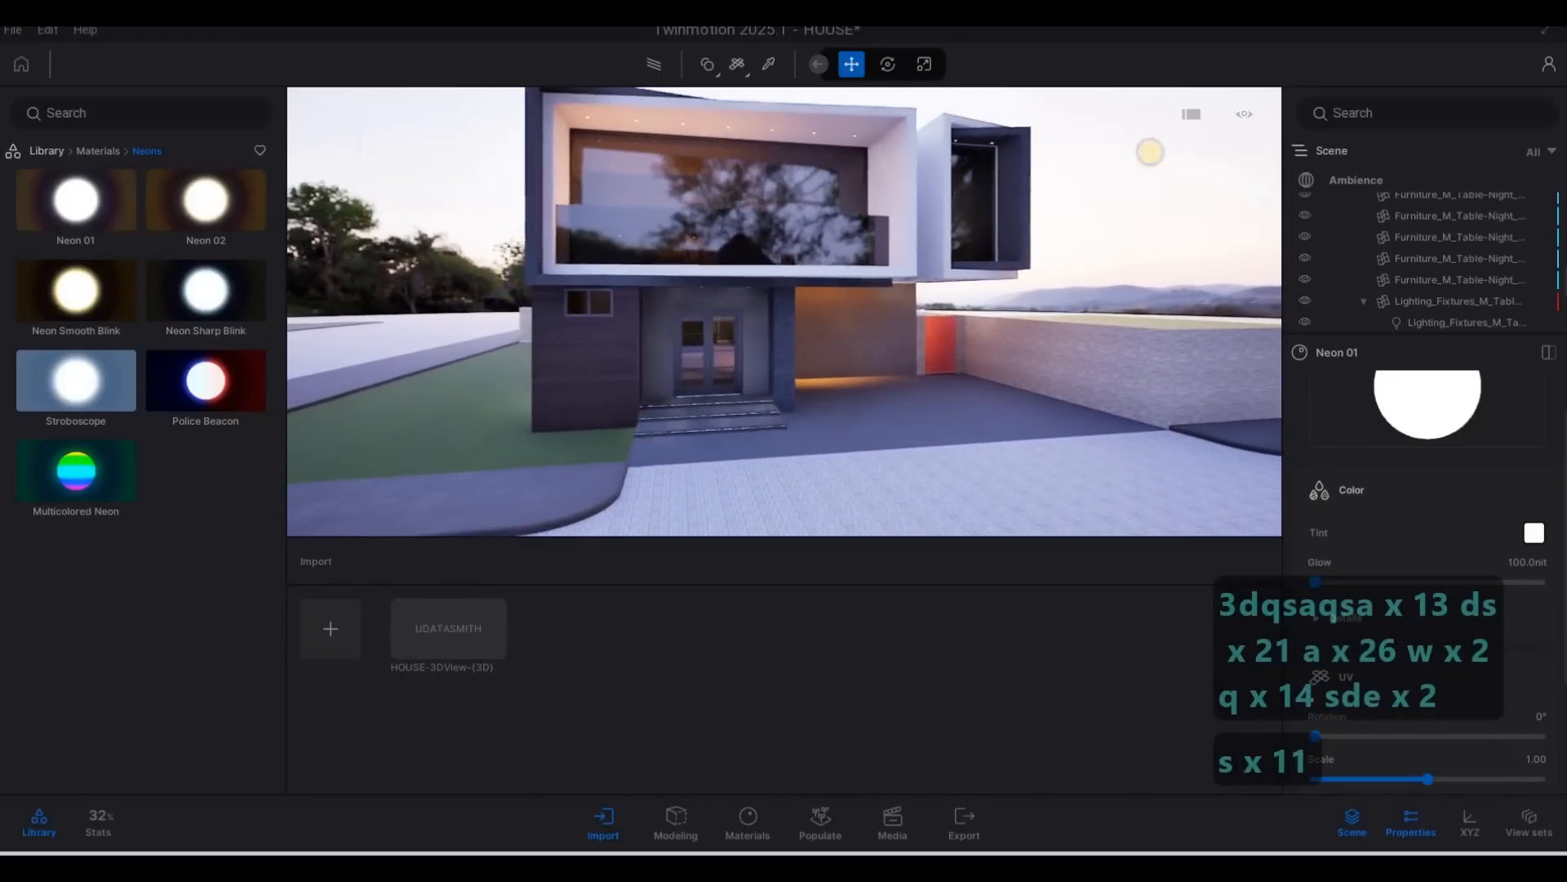
key(a)
key(a)
key(a)
key(a)
key(a)
key(a)
key(a)
key(a)
key(a)
key(a)
key(a)
key(a)
key(a)
key(a)
key(a)
key(a)
key(a)
key(a)
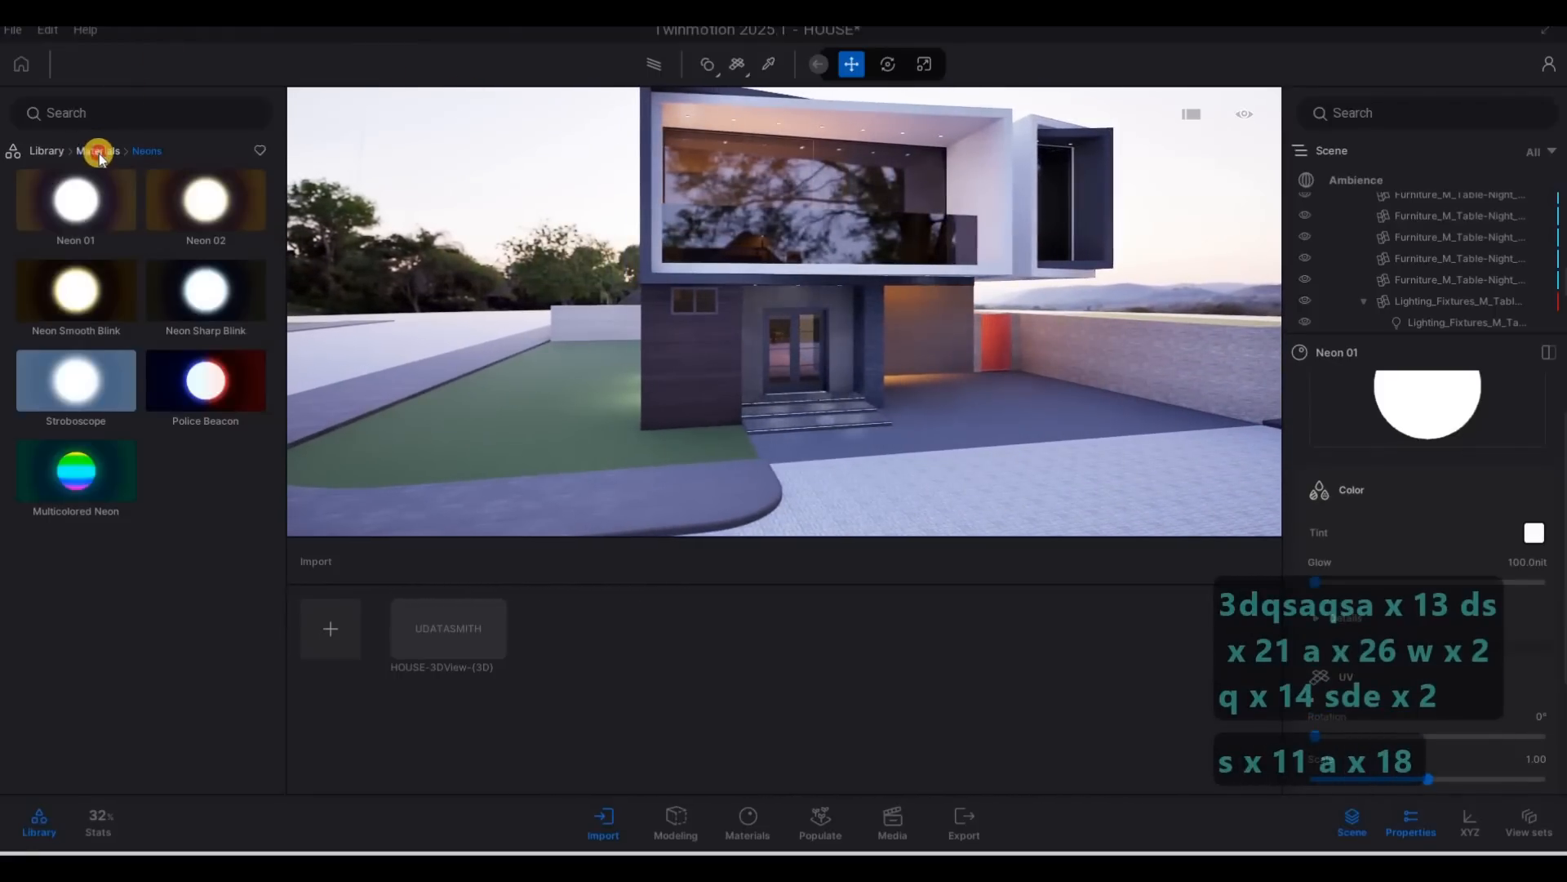
Set up vegetation scattering and add the Lawn 01 grass as the first model to scatter.
click(56, 154)
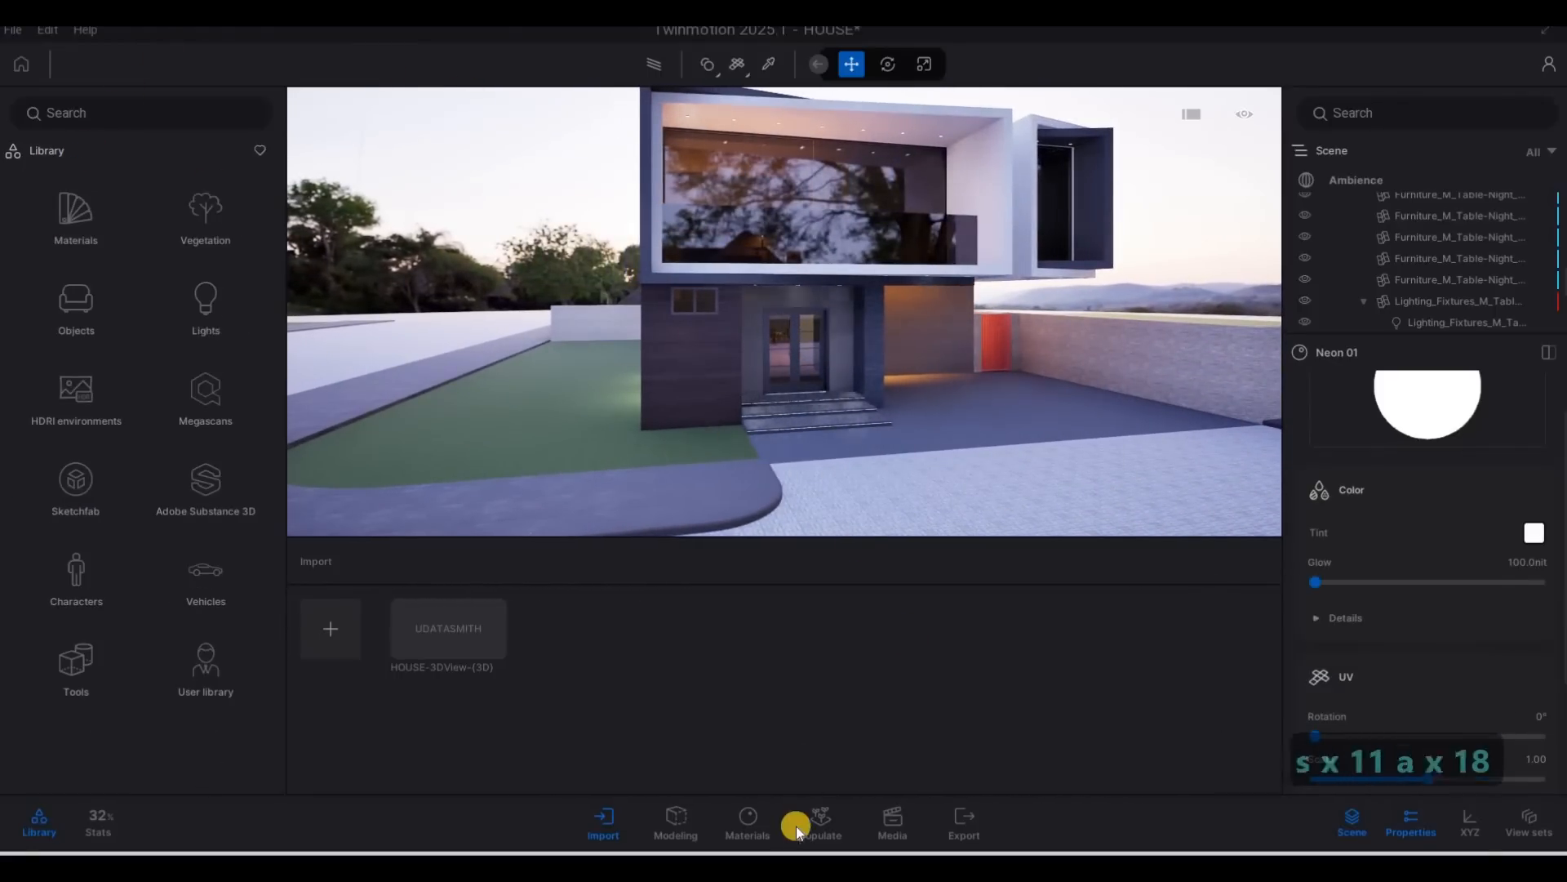
click(842, 837)
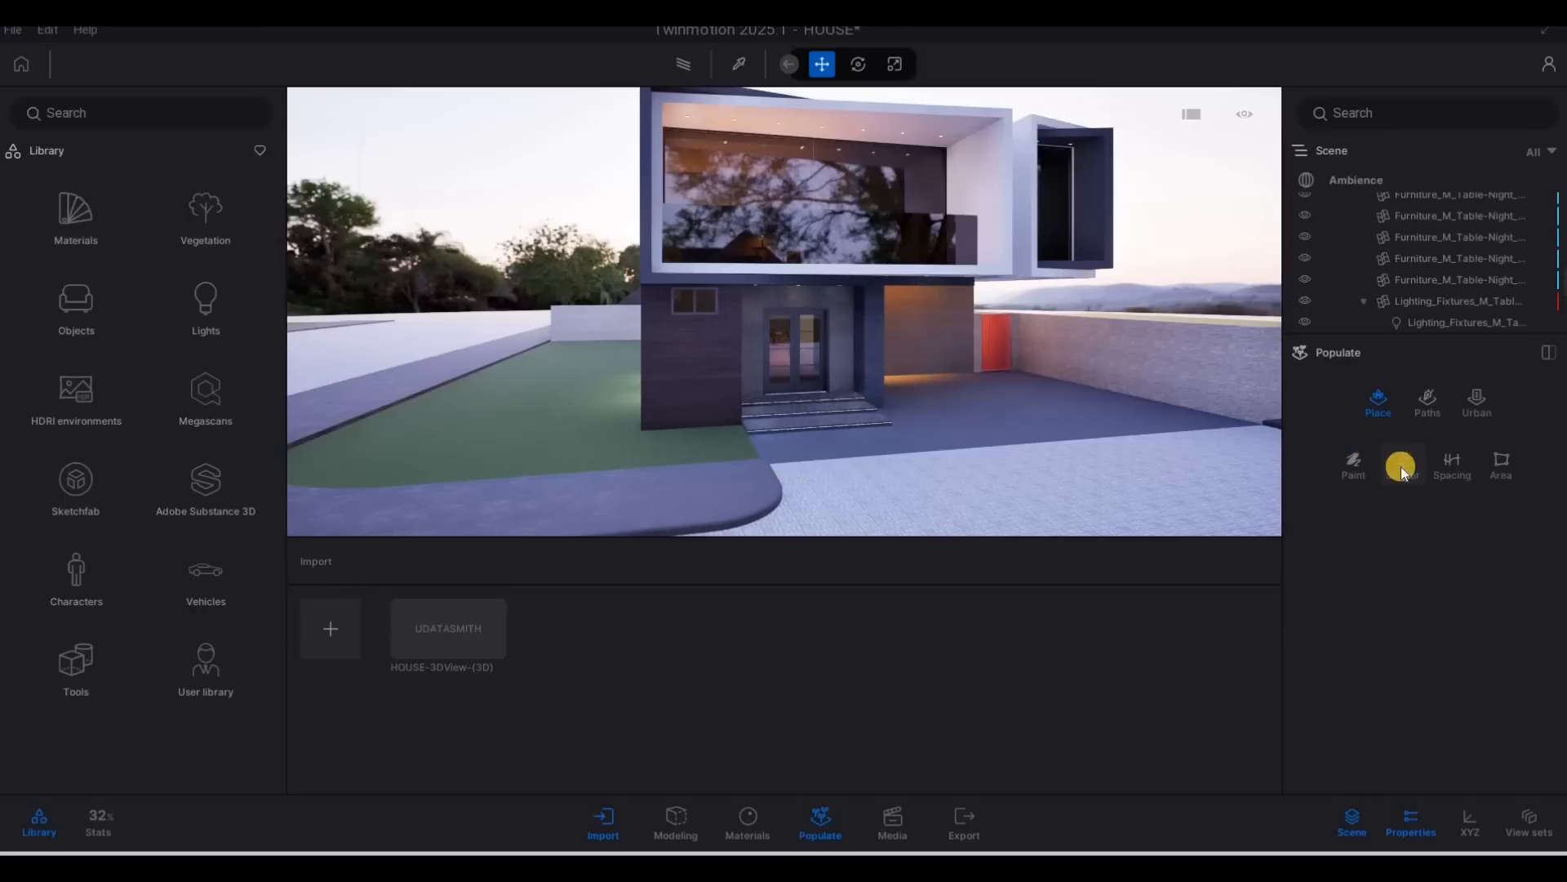
click(1401, 467)
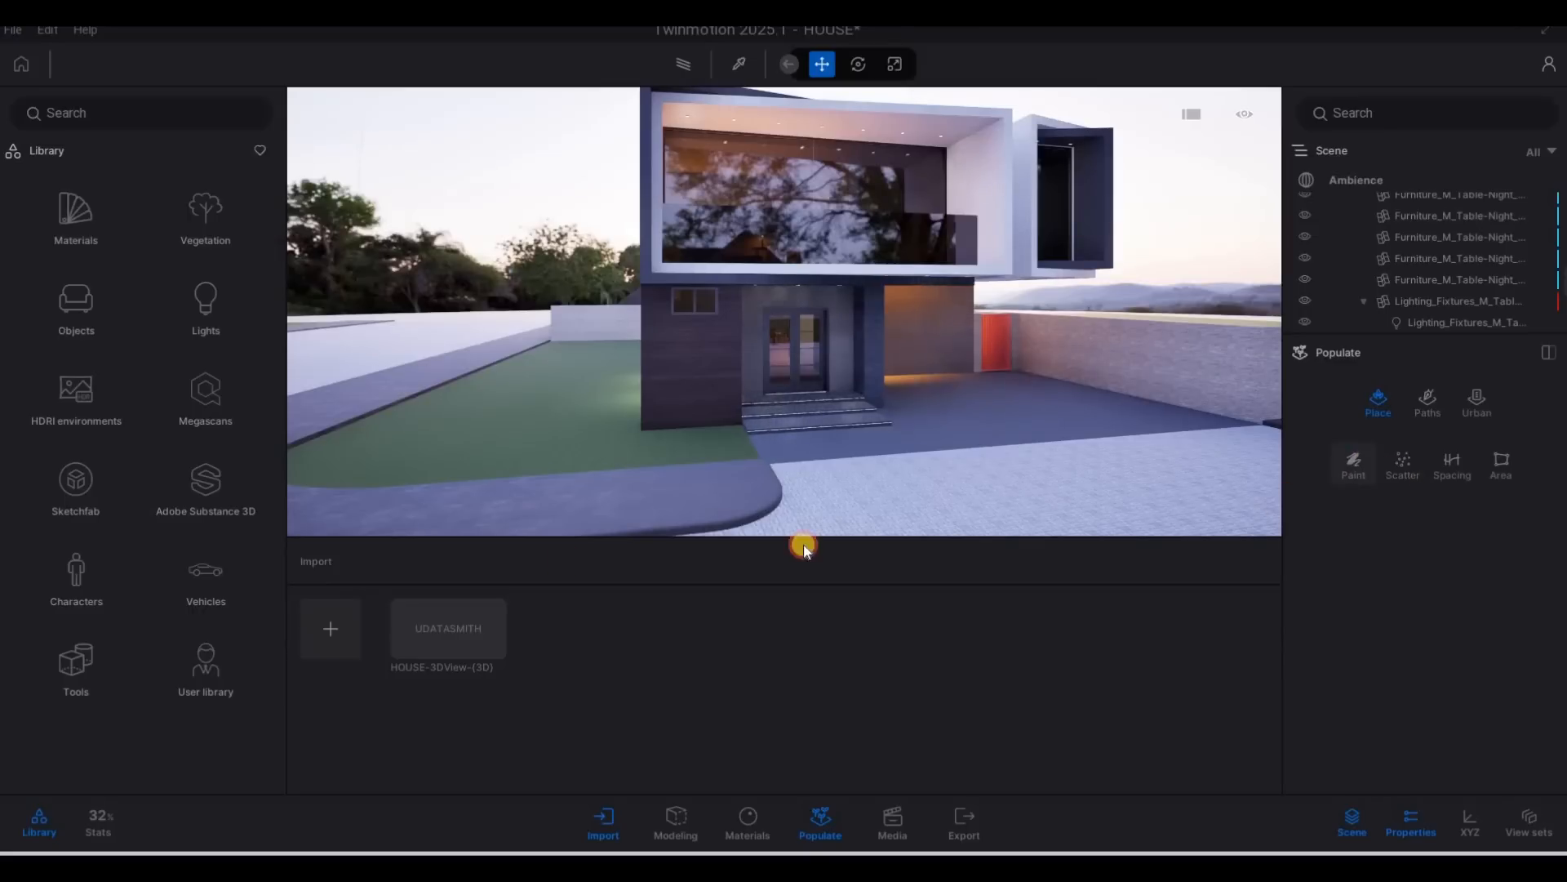
click(198, 224)
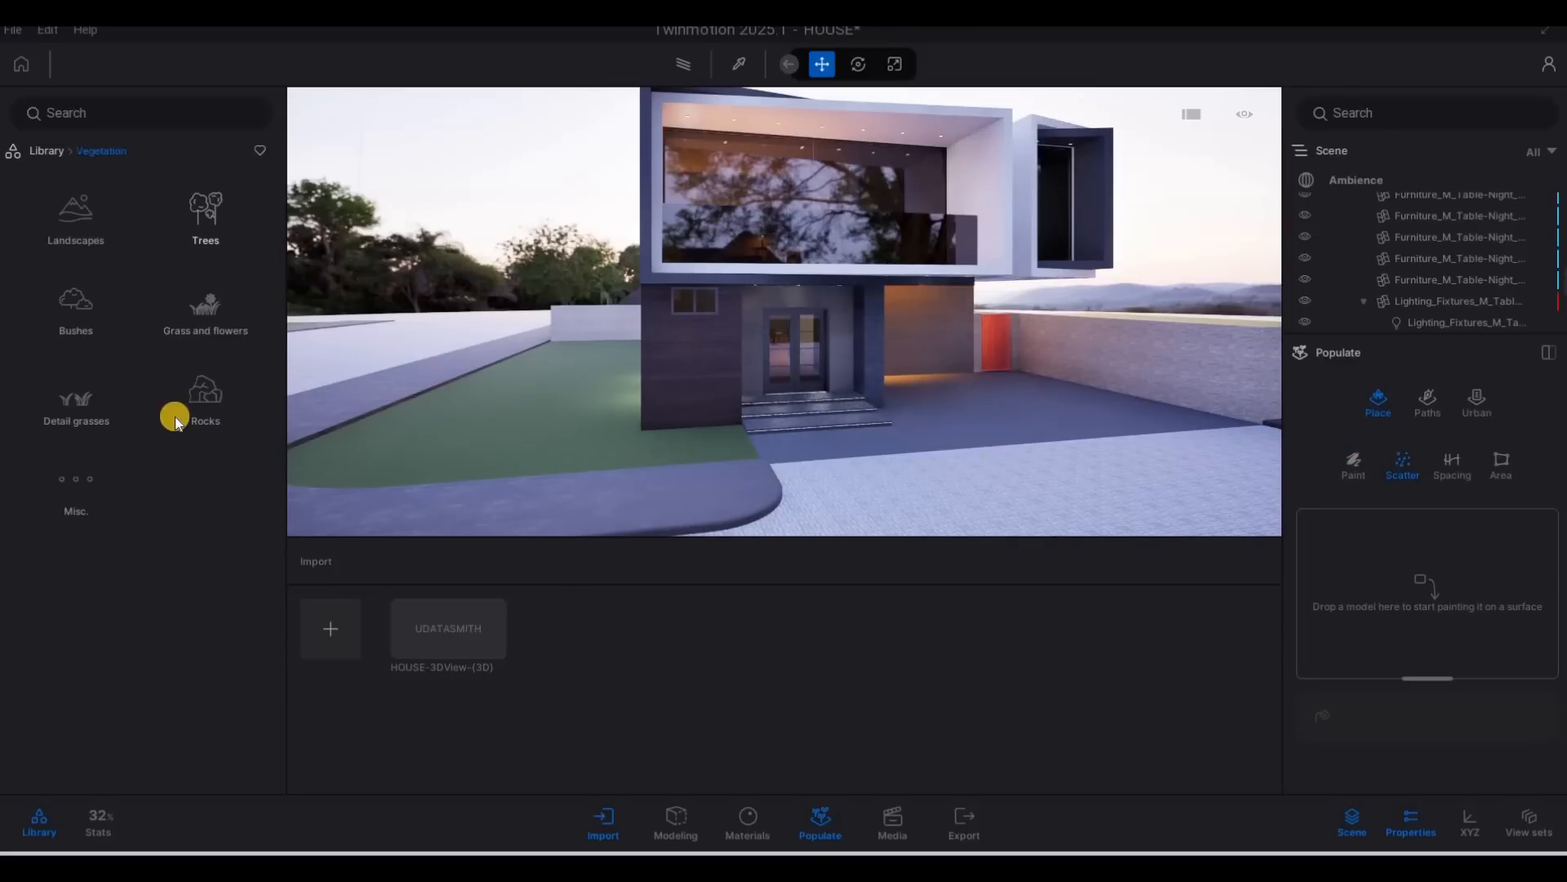
click(186, 306)
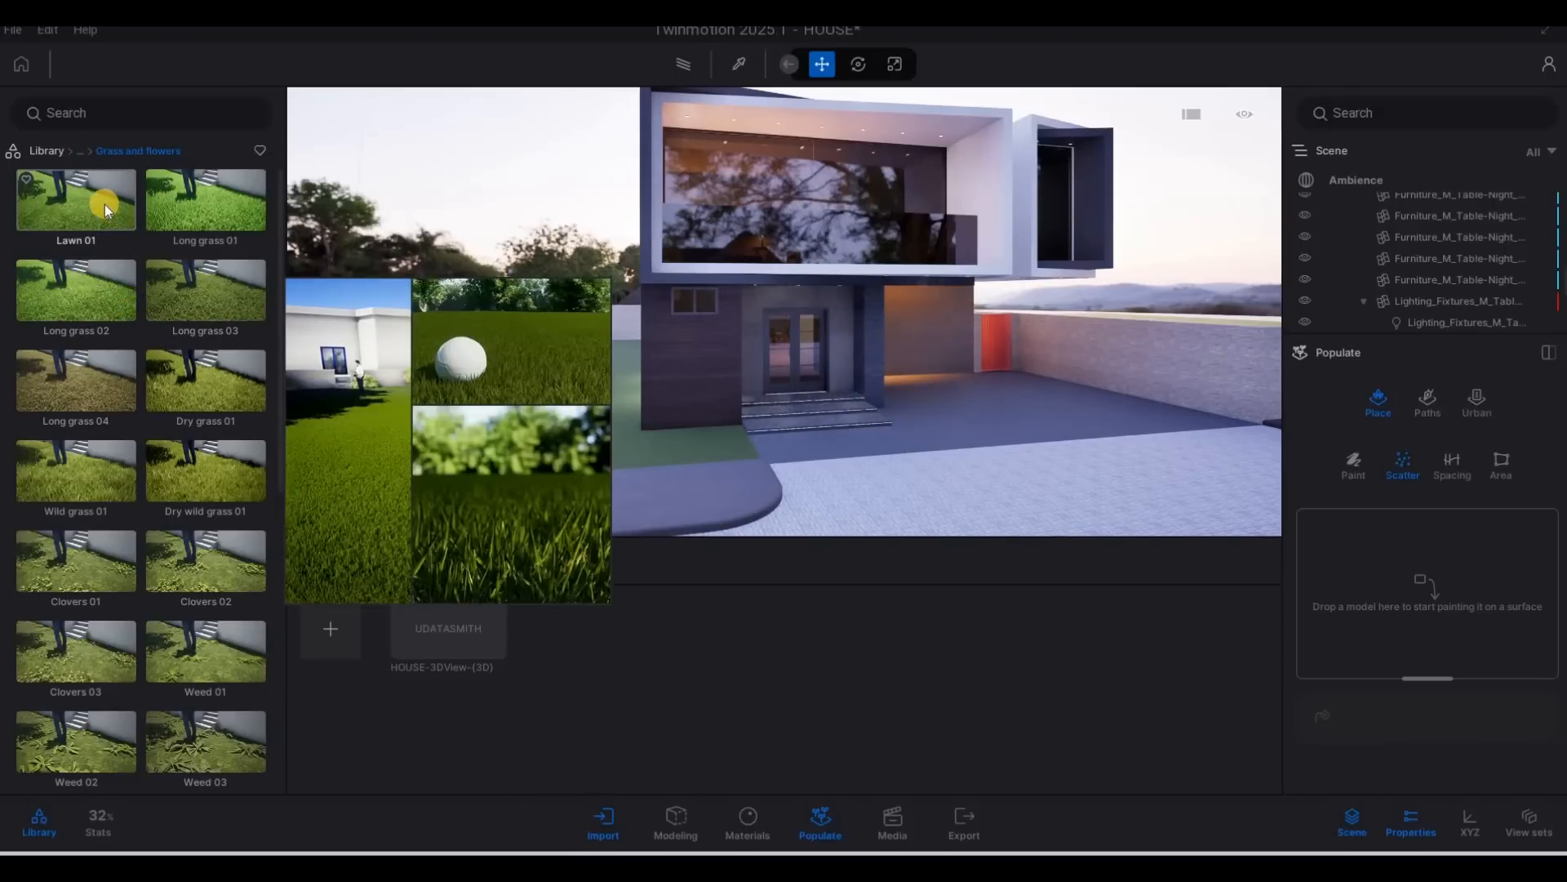
drag(1085, 423, 1403, 594)
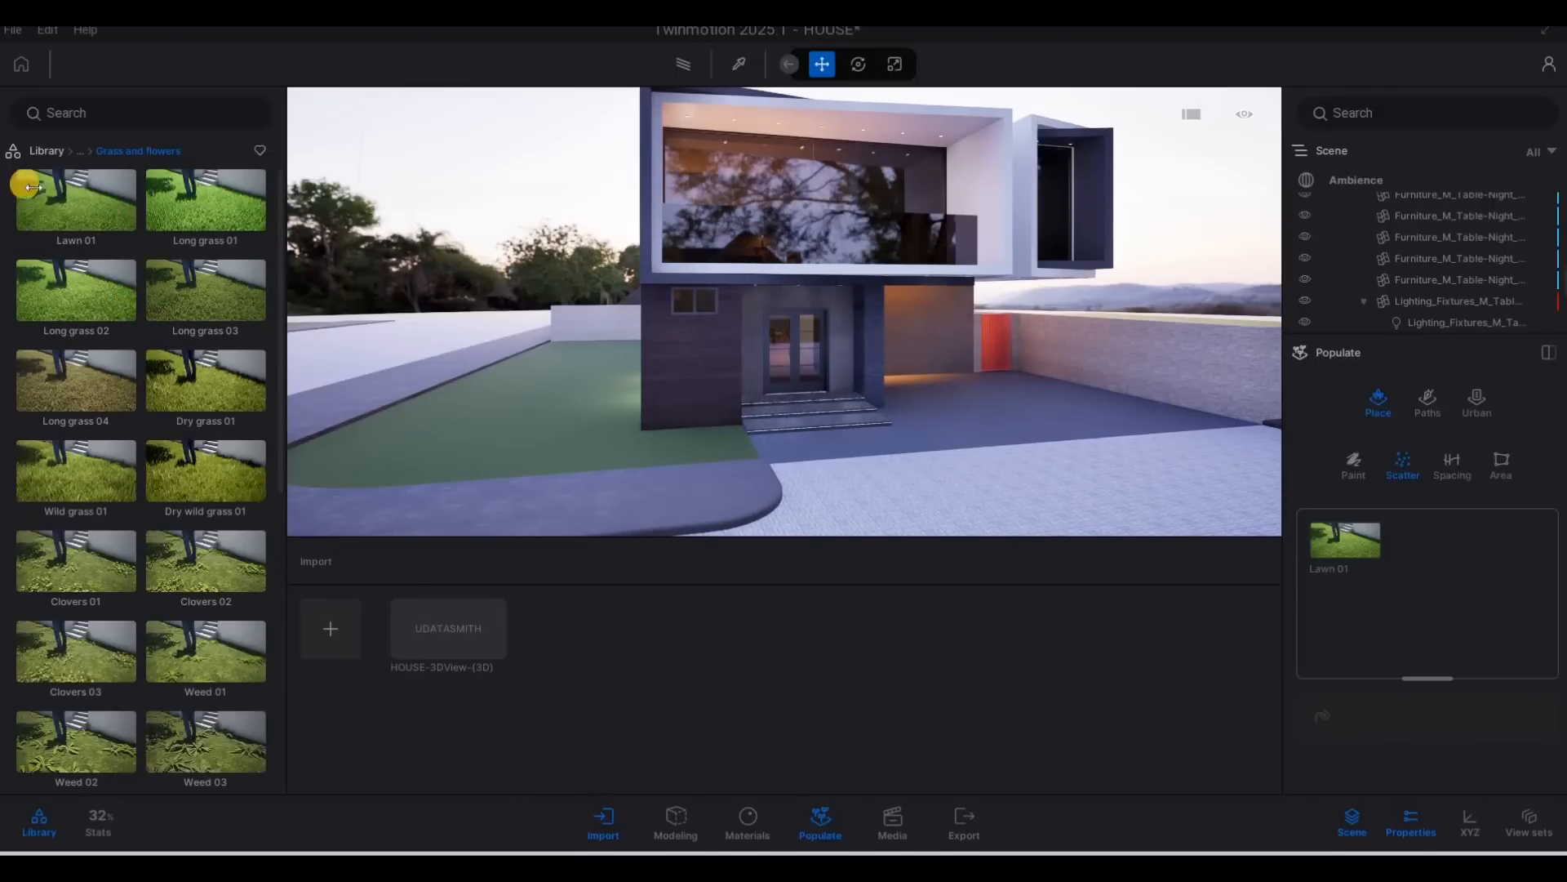
Add more copies of Lawn 01 to the scatter list until it holds twelve entries.
drag(56, 200, 1462, 616)
drag(77, 203, 1473, 537)
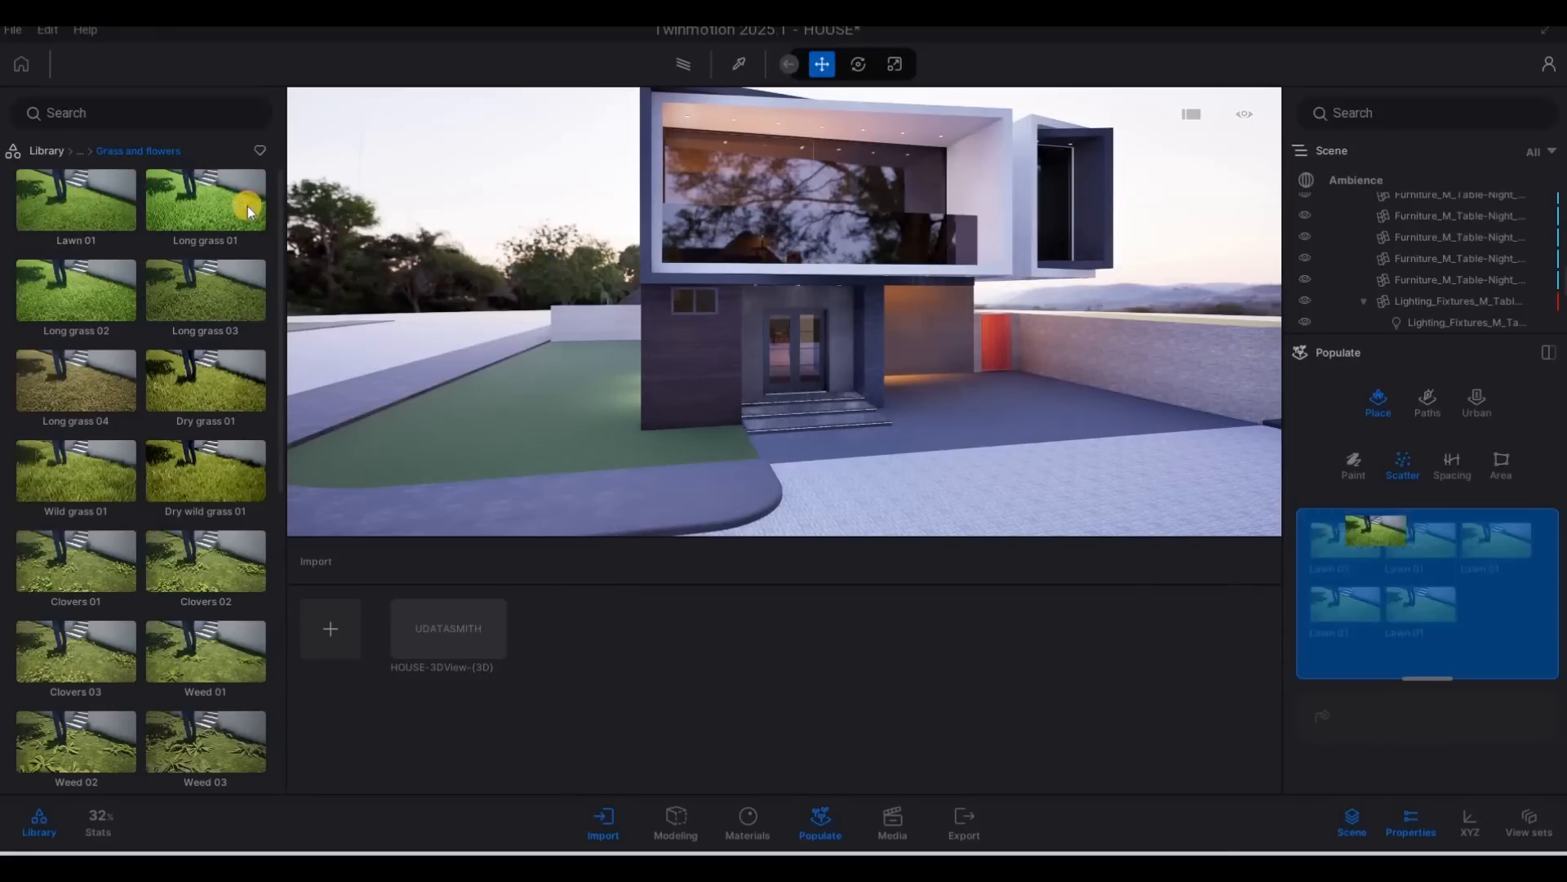
drag(74, 190, 1365, 645)
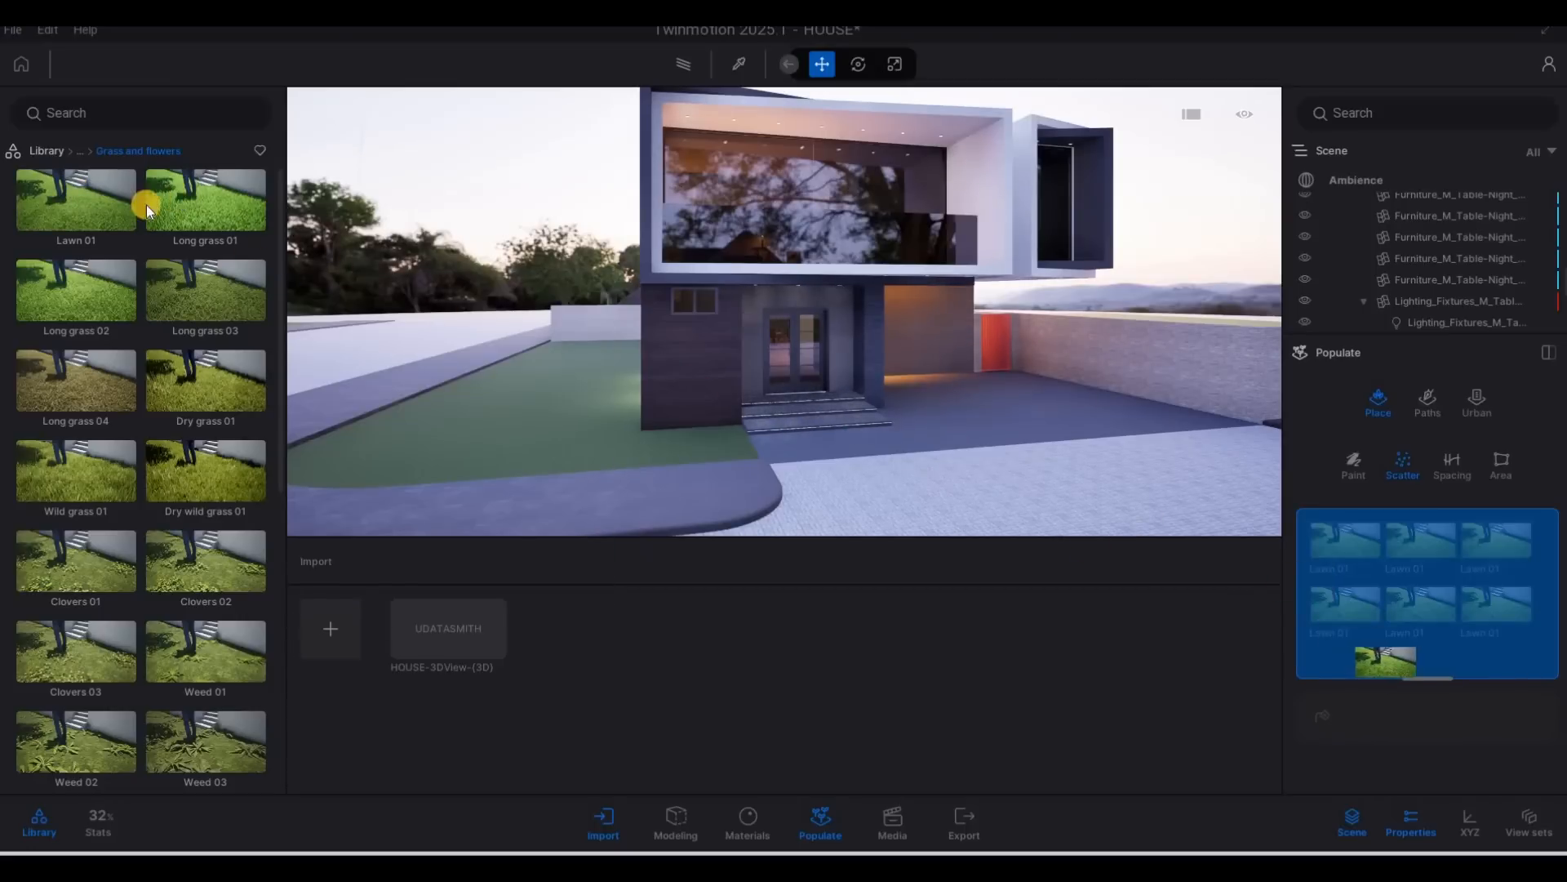
mouse_move(106, 204)
mouse_down()
mouse_move(931, 410)
mouse_move(1432, 640)
mouse_move(116, 214)
mouse_up()
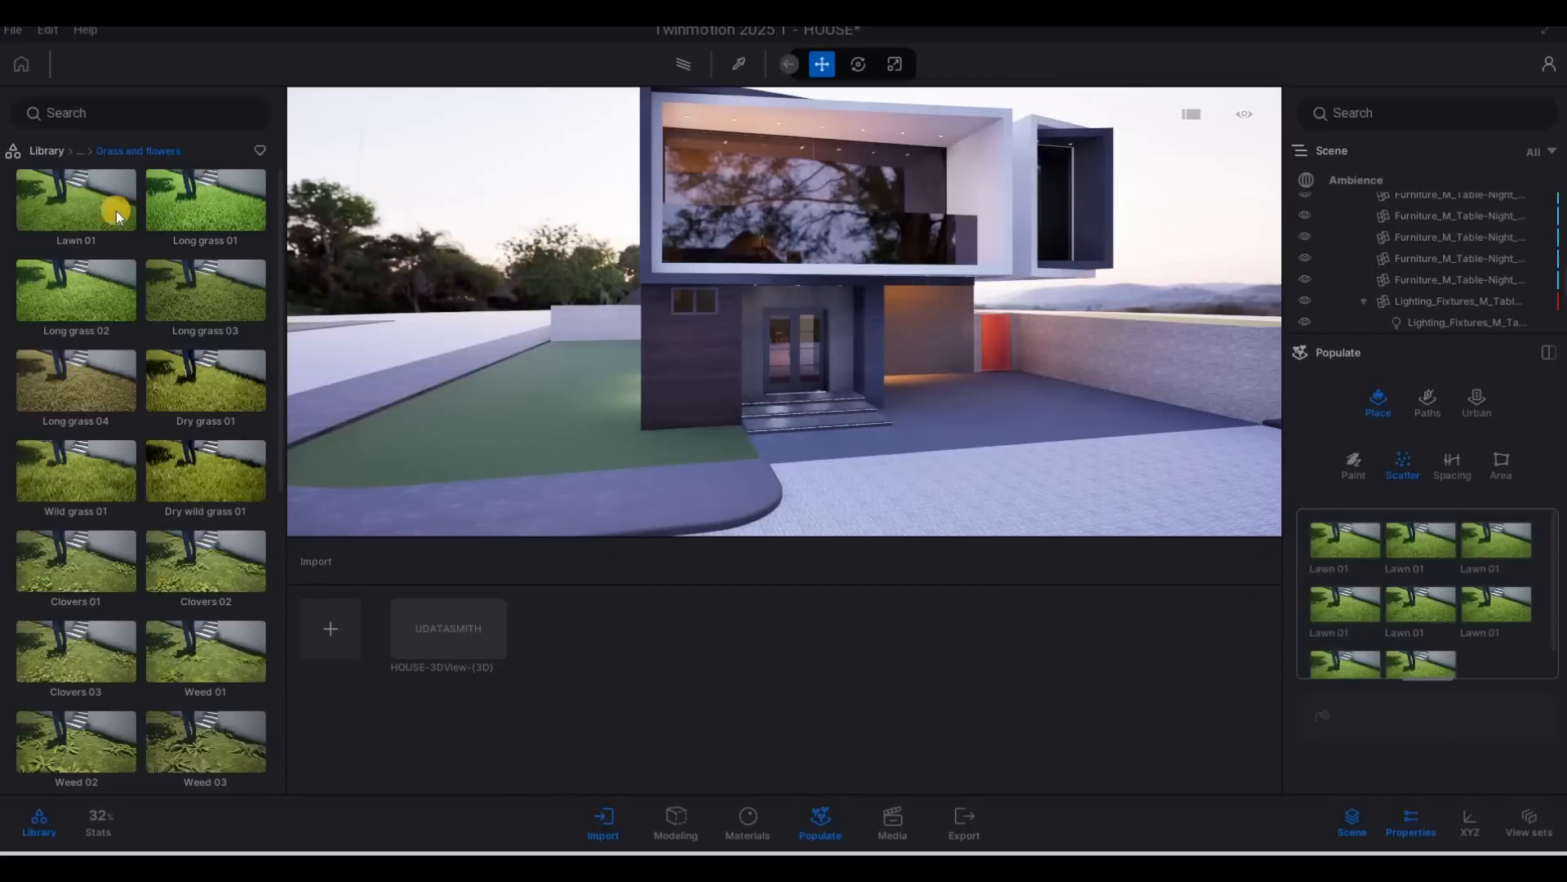
drag(1372, 490, 1494, 645)
drag(104, 203, 104, 203)
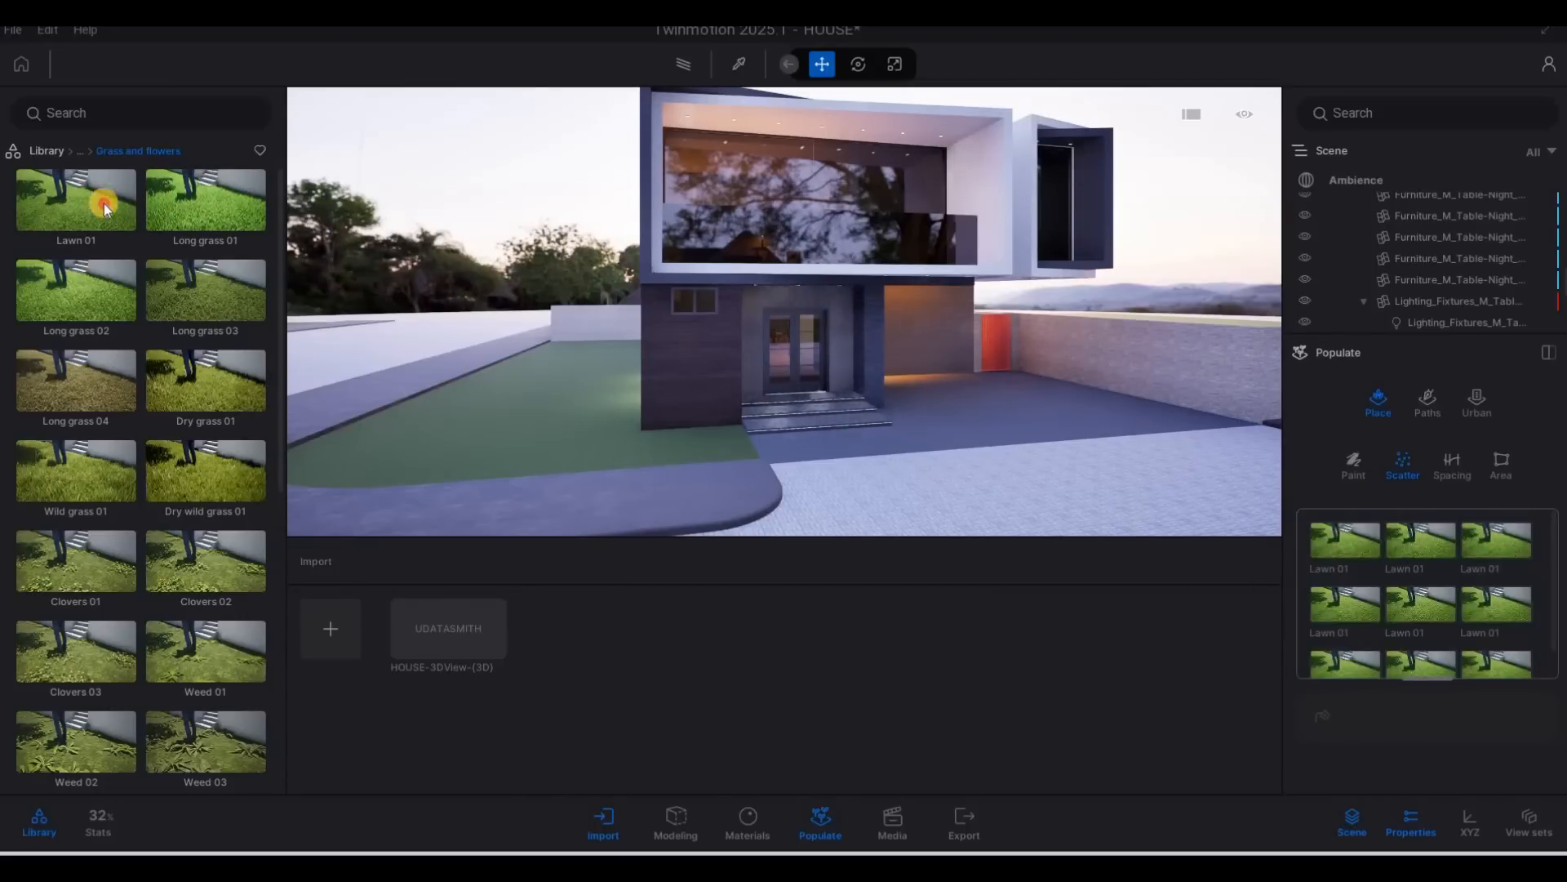
drag(1312, 608, 1375, 635)
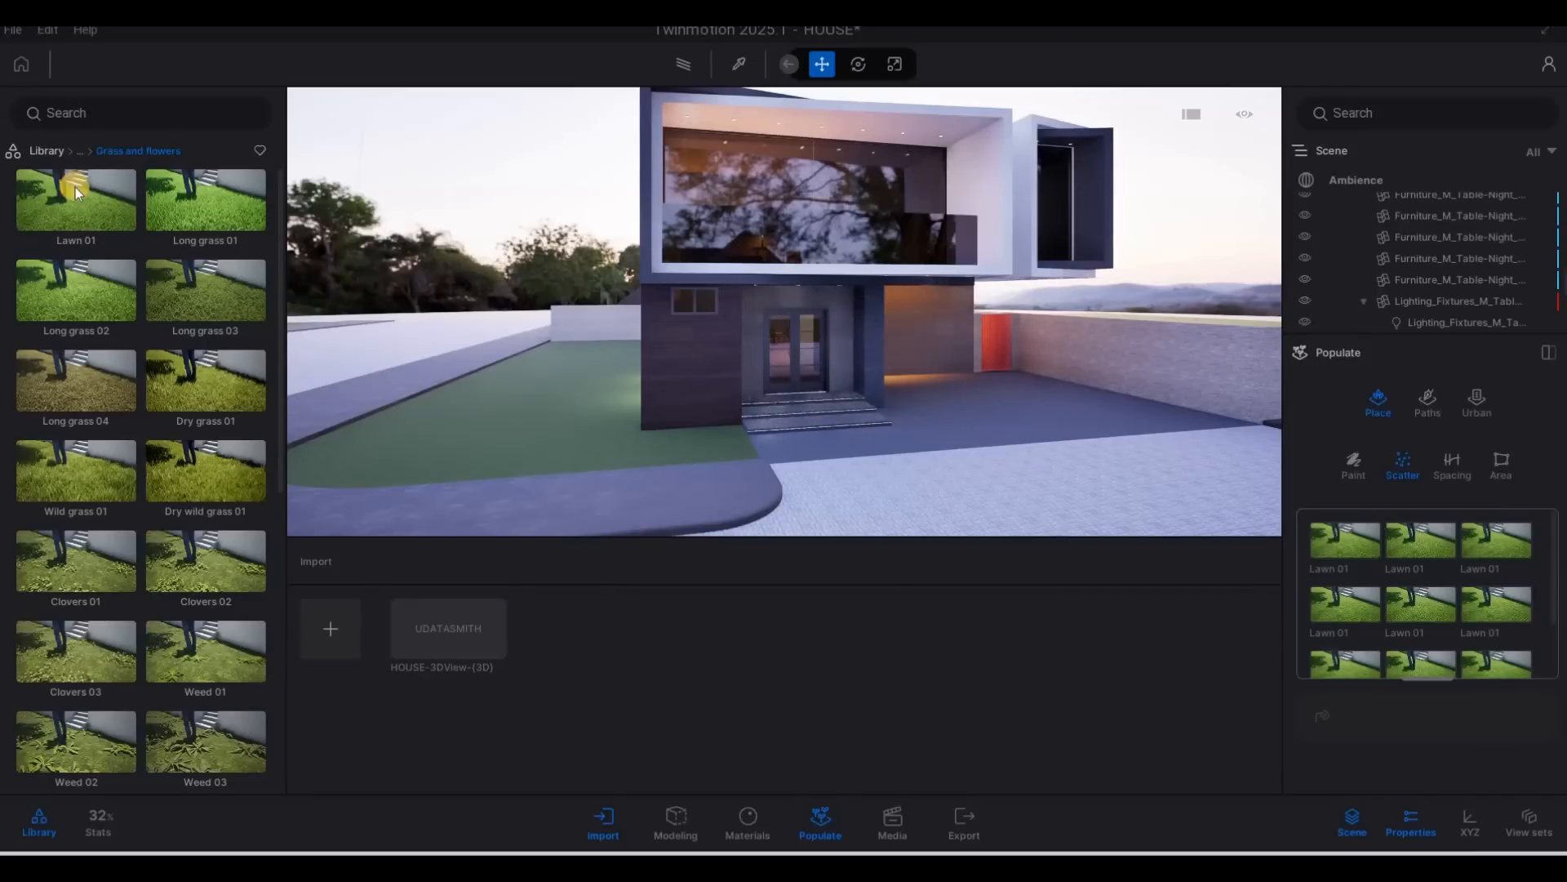
drag(1249, 464, 1417, 569)
drag(62, 211, 1419, 577)
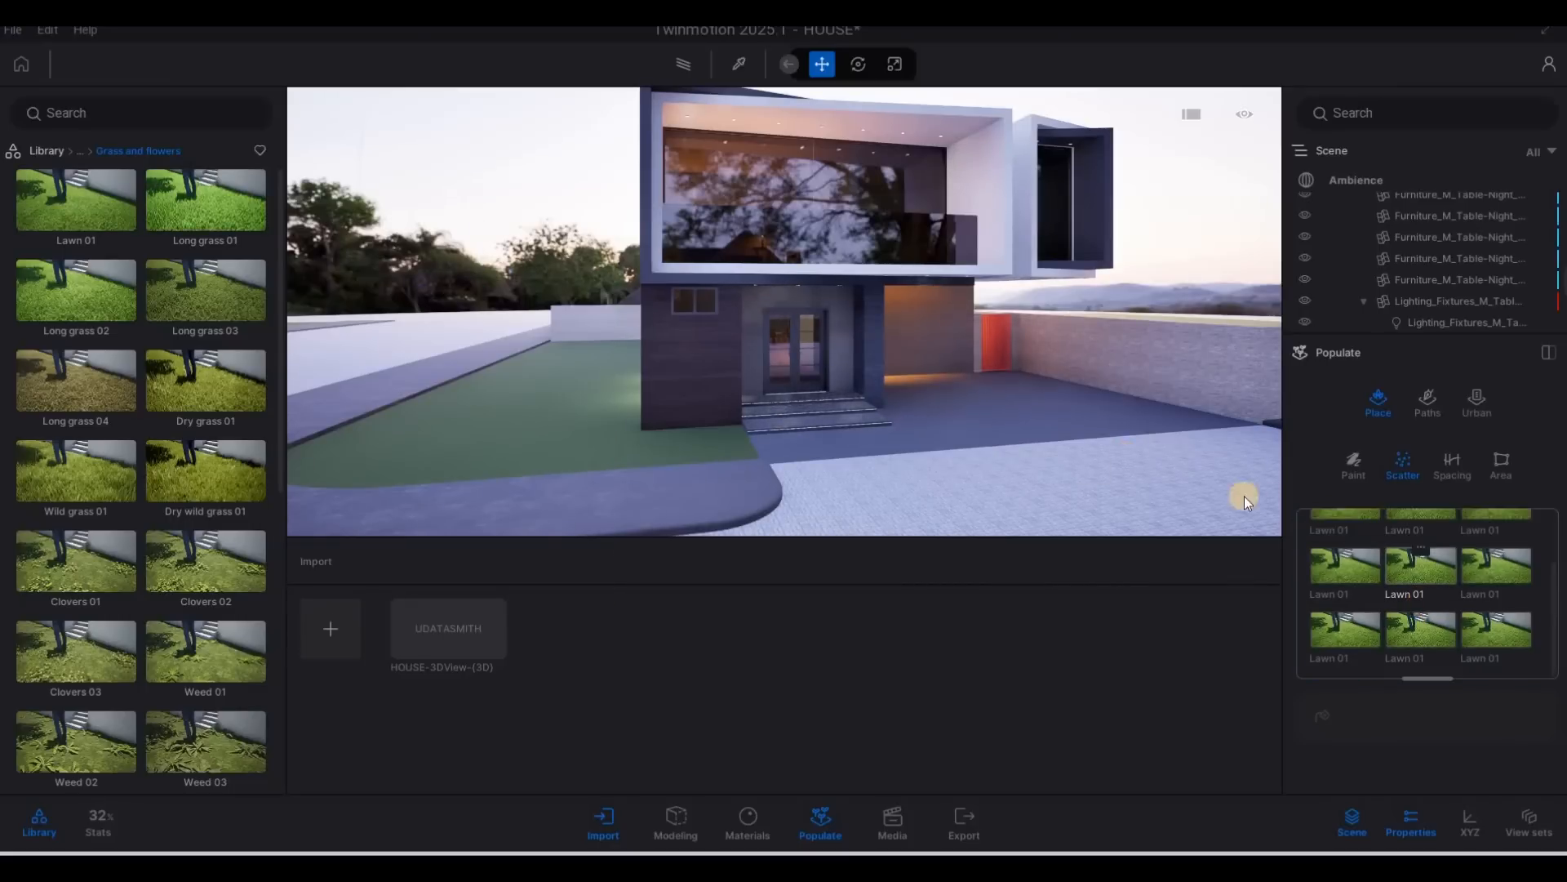
Select all the Lawn 01 entries in the scatter list together, from the first to the last.
scroll(1334, 555, up, 3)
click(1327, 545)
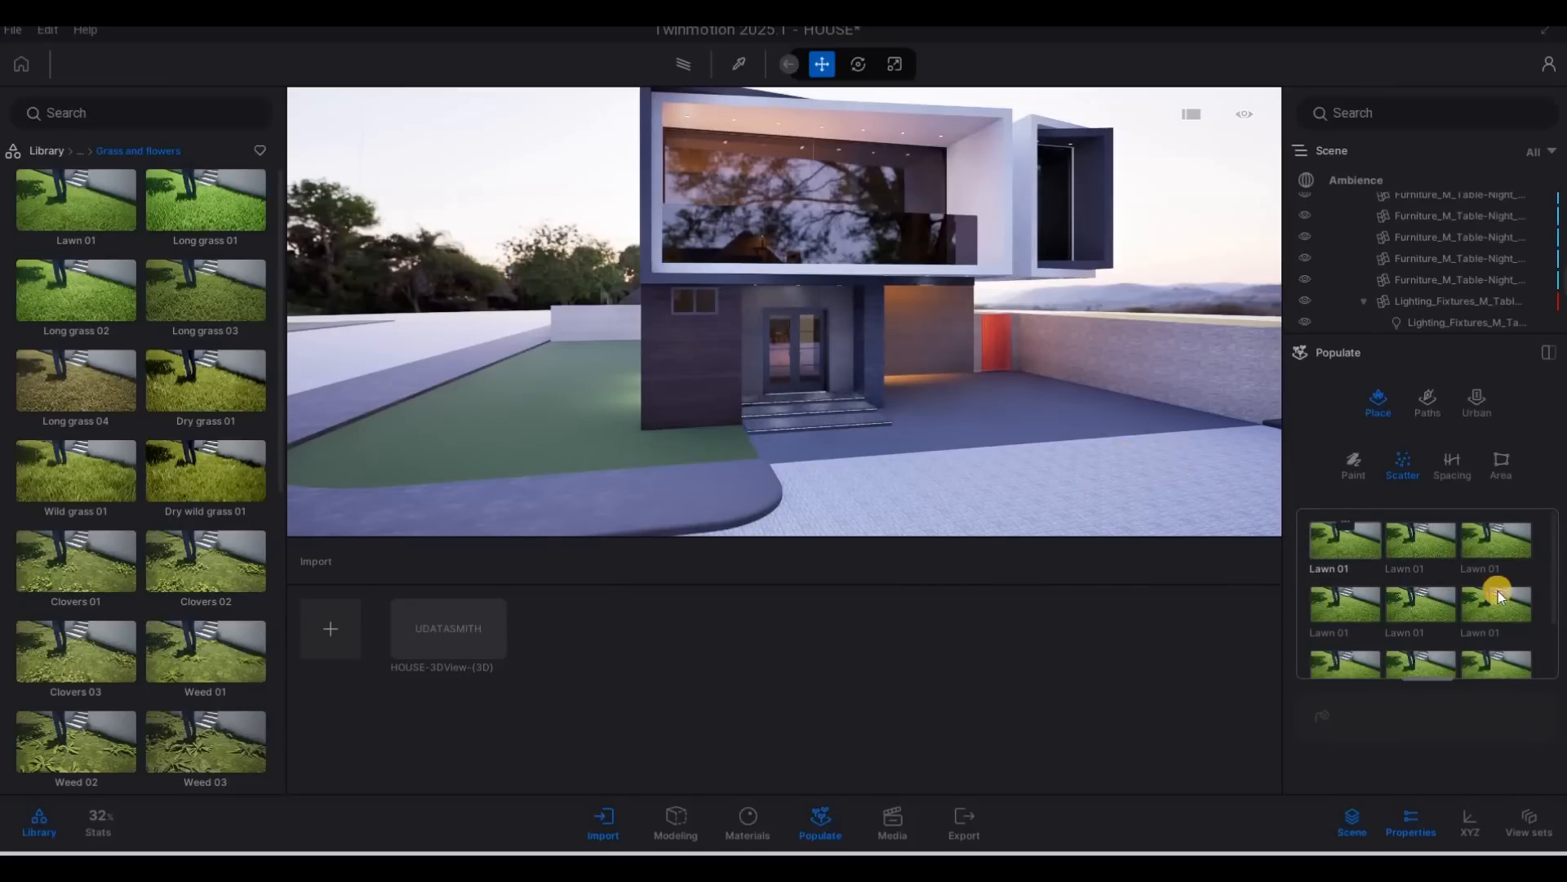
scroll(1502, 590, down, 2)
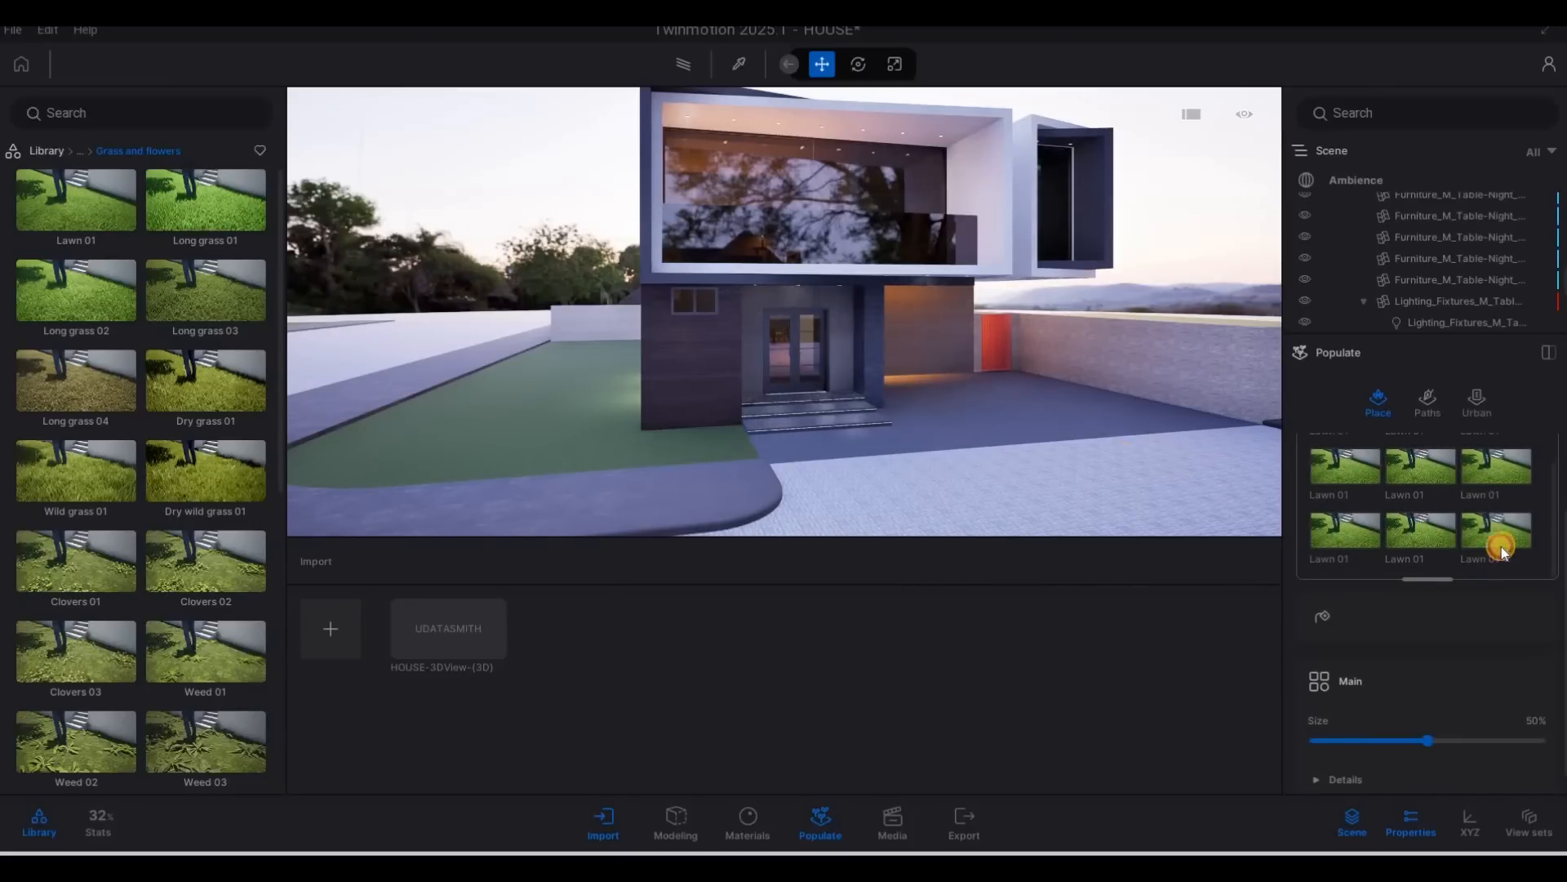
shift+click(1501, 546)
Scatter all the selected Lawn 01 entries over the lawn surface beside the house.
key(a)
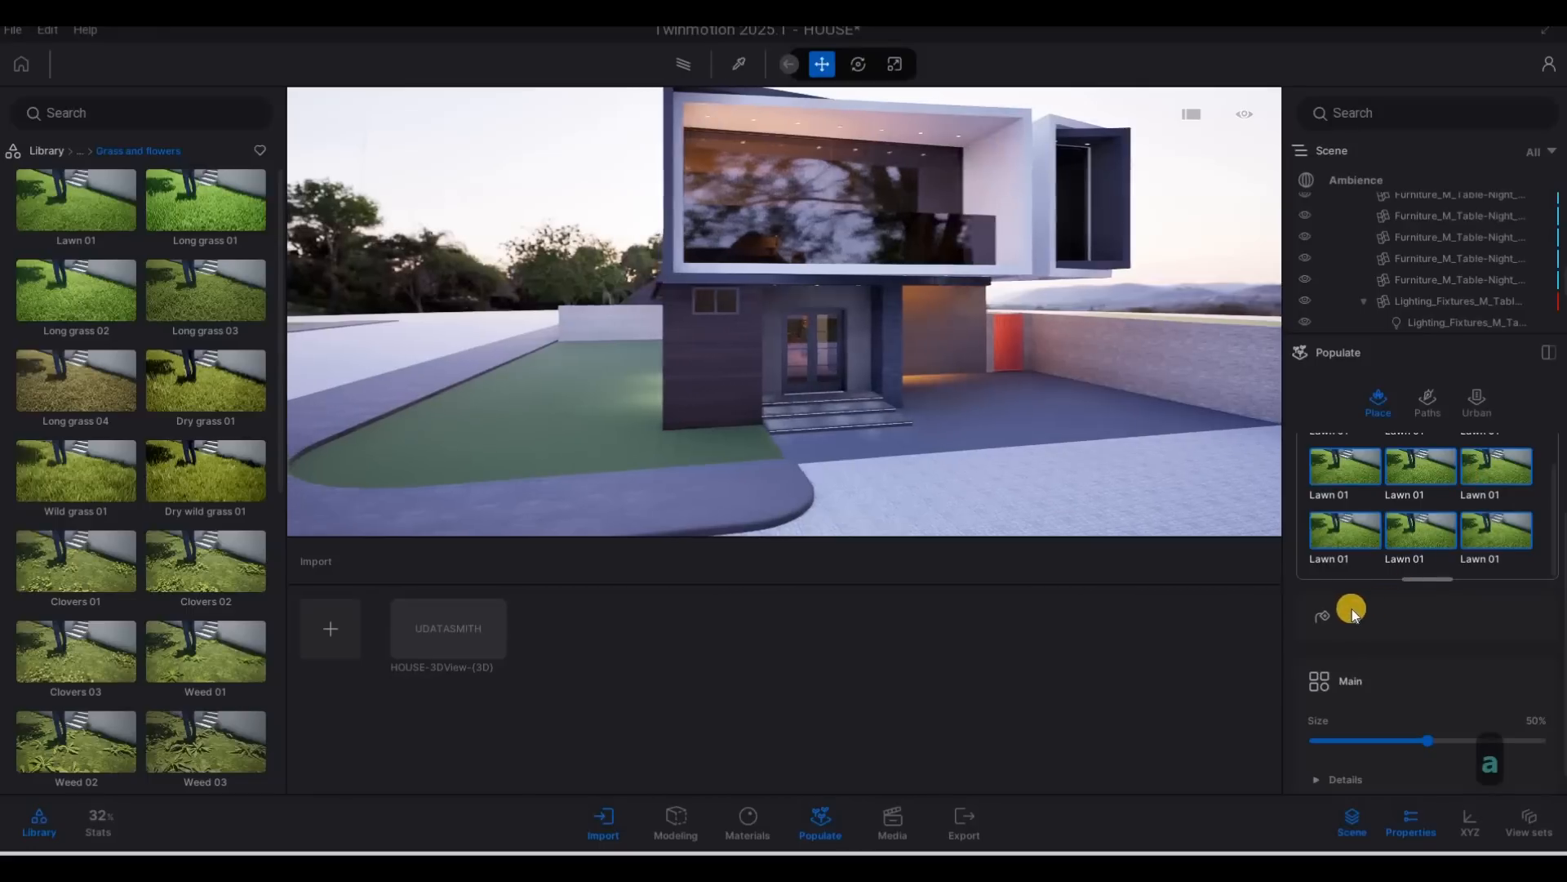
scroll(1417, 605, down, 1)
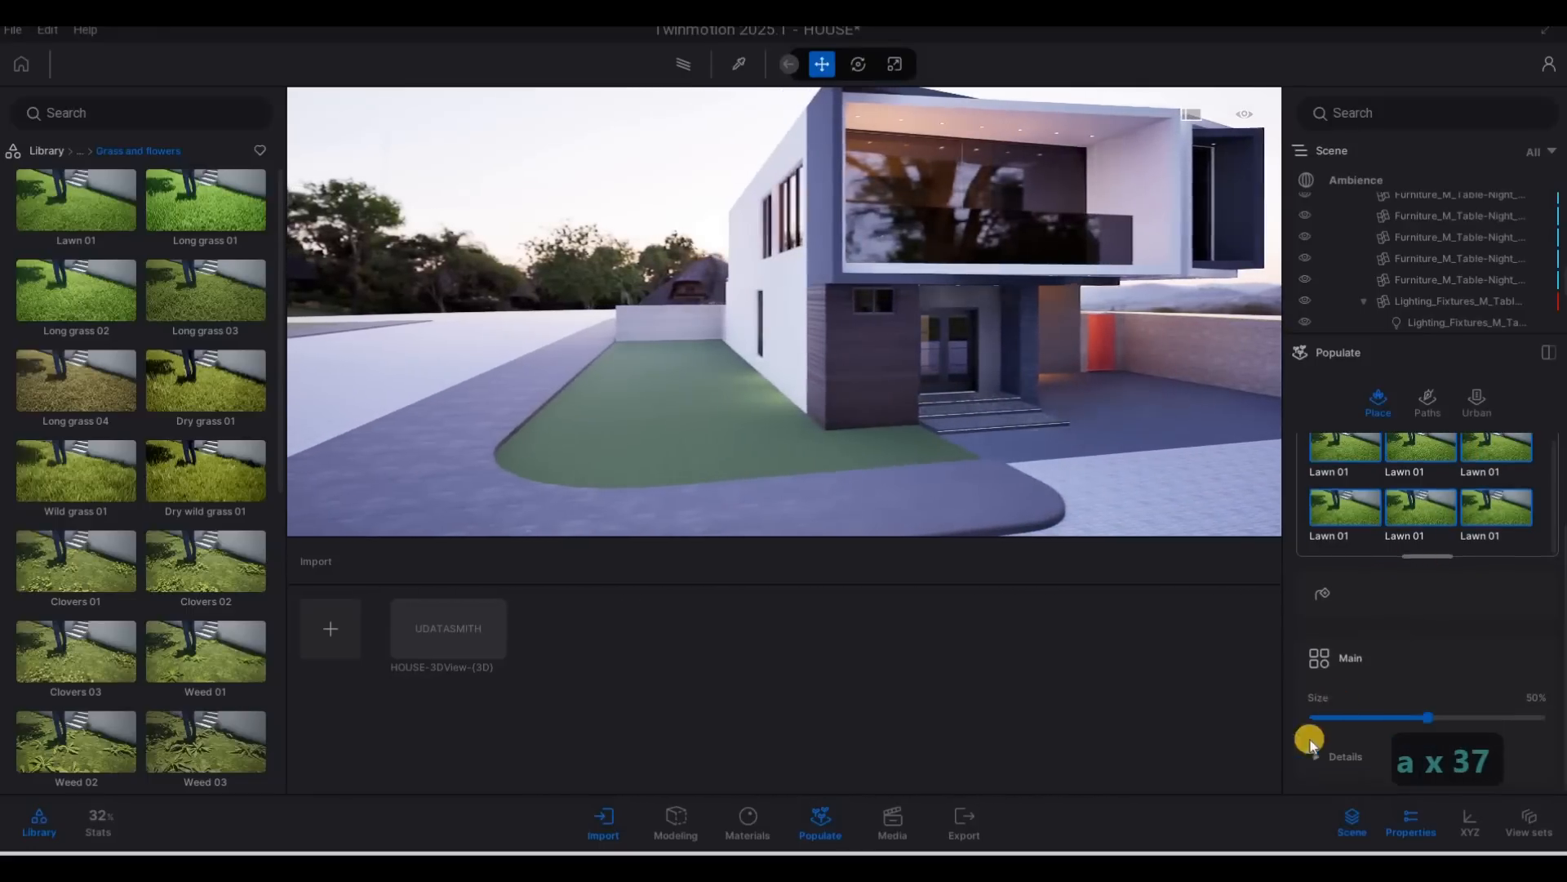
click(1323, 592)
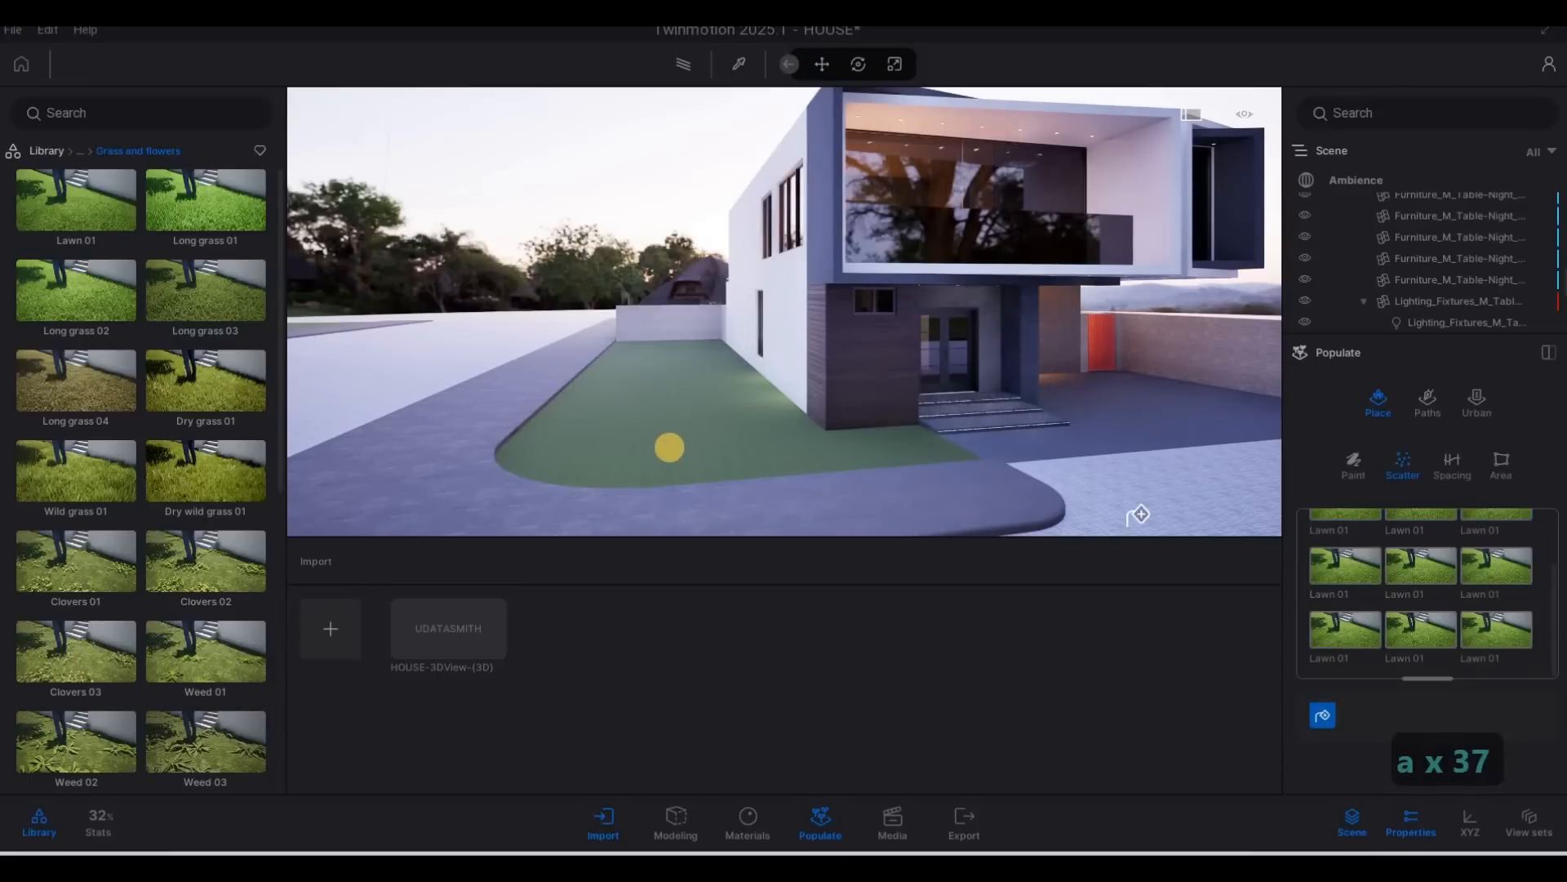
click(681, 436)
key(w)
key(w)
key(w)
key(w)
key(w)
key(w)
key(w)
key(w)
key(w)
key(w)
key(w)
key(w)
key(w)
key(w)
key(w)
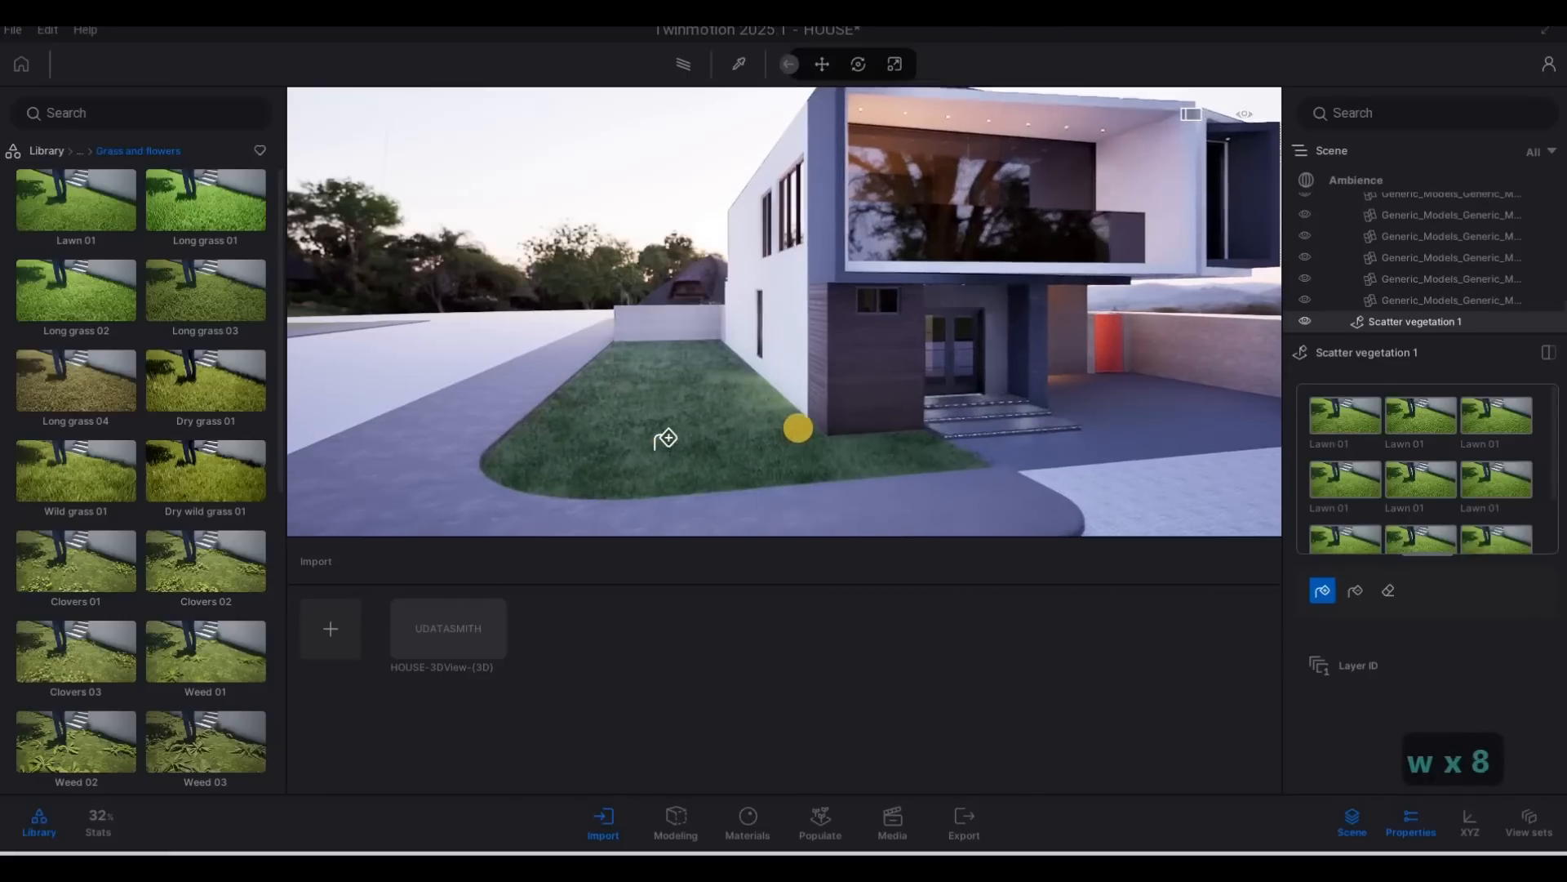
Examine the scattered grass up close along the lawn beside the house's white side wall.
key(a)
key(e)
key(4)
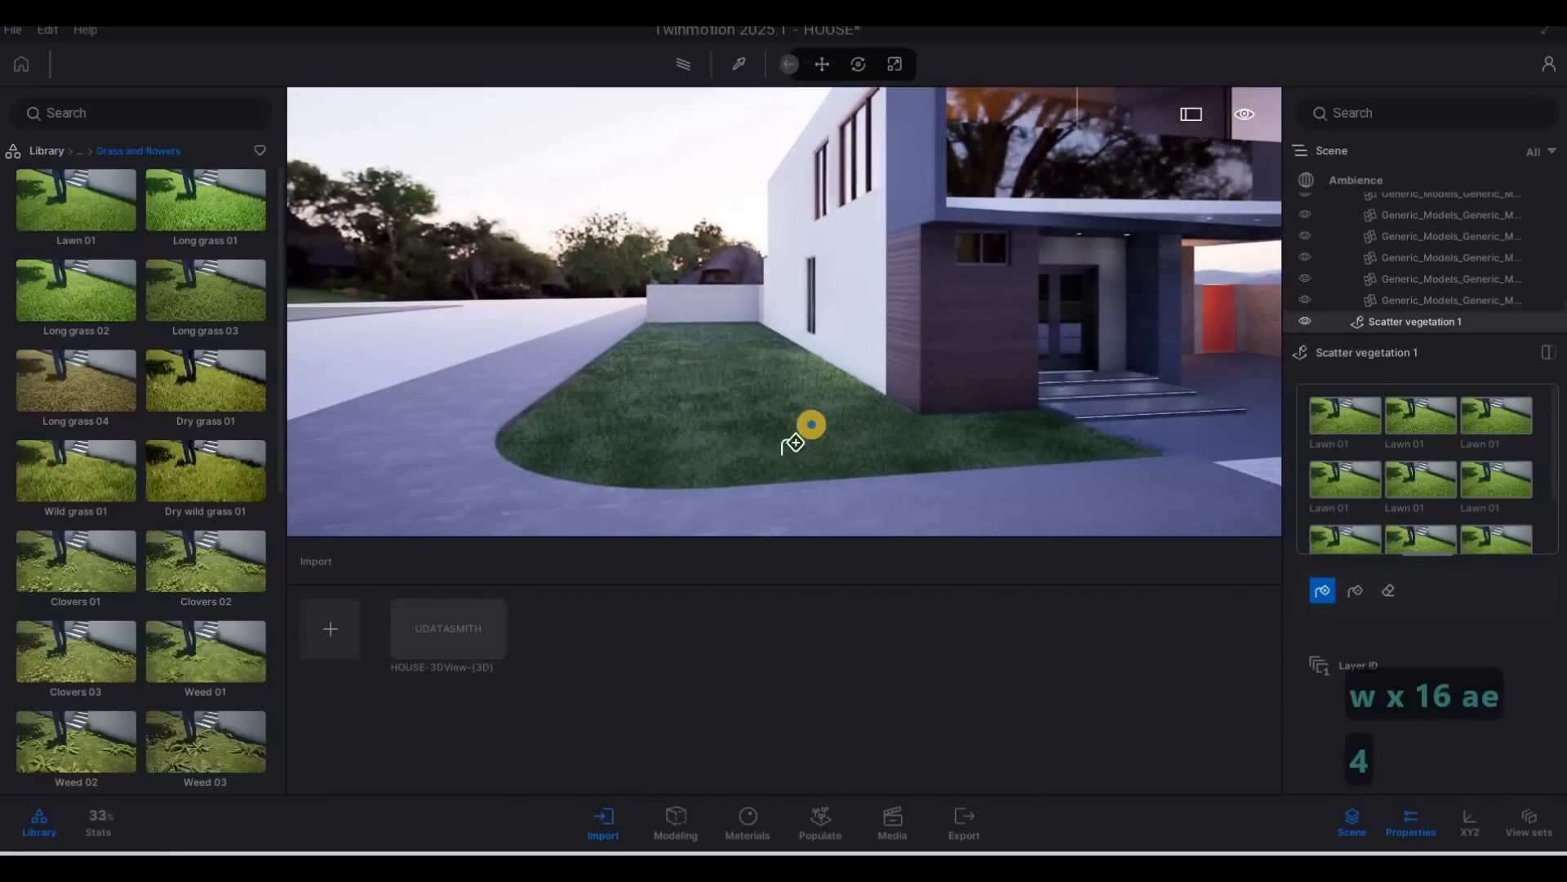
key(w)
key(w)
key(e)
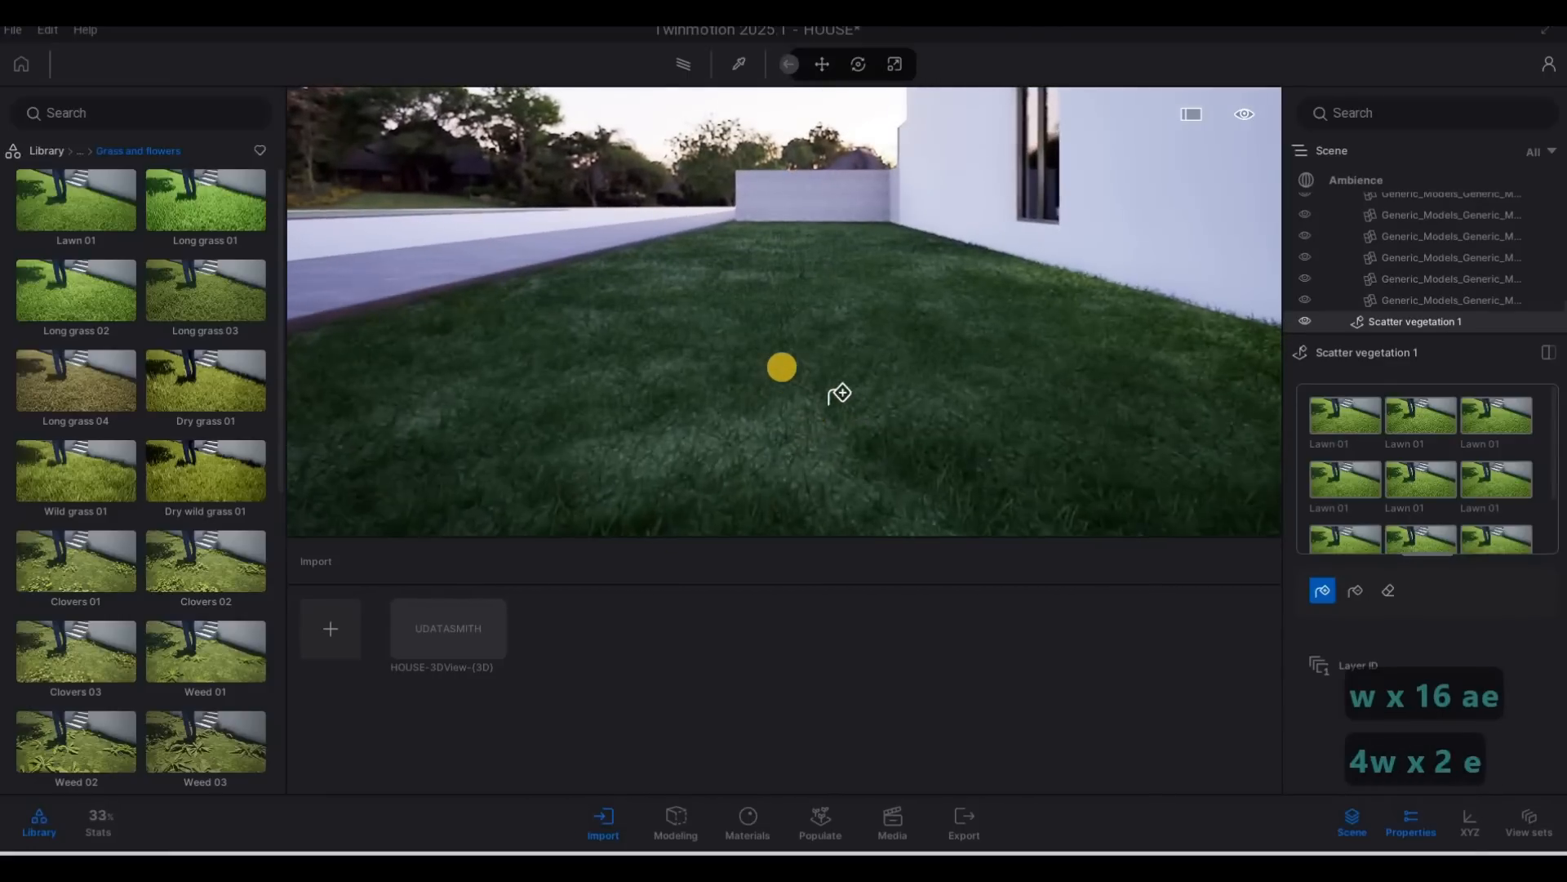
key(s)
key(e)
key(q)
drag(775, 412, 830, 387)
key(s)
key(s)
key(d)
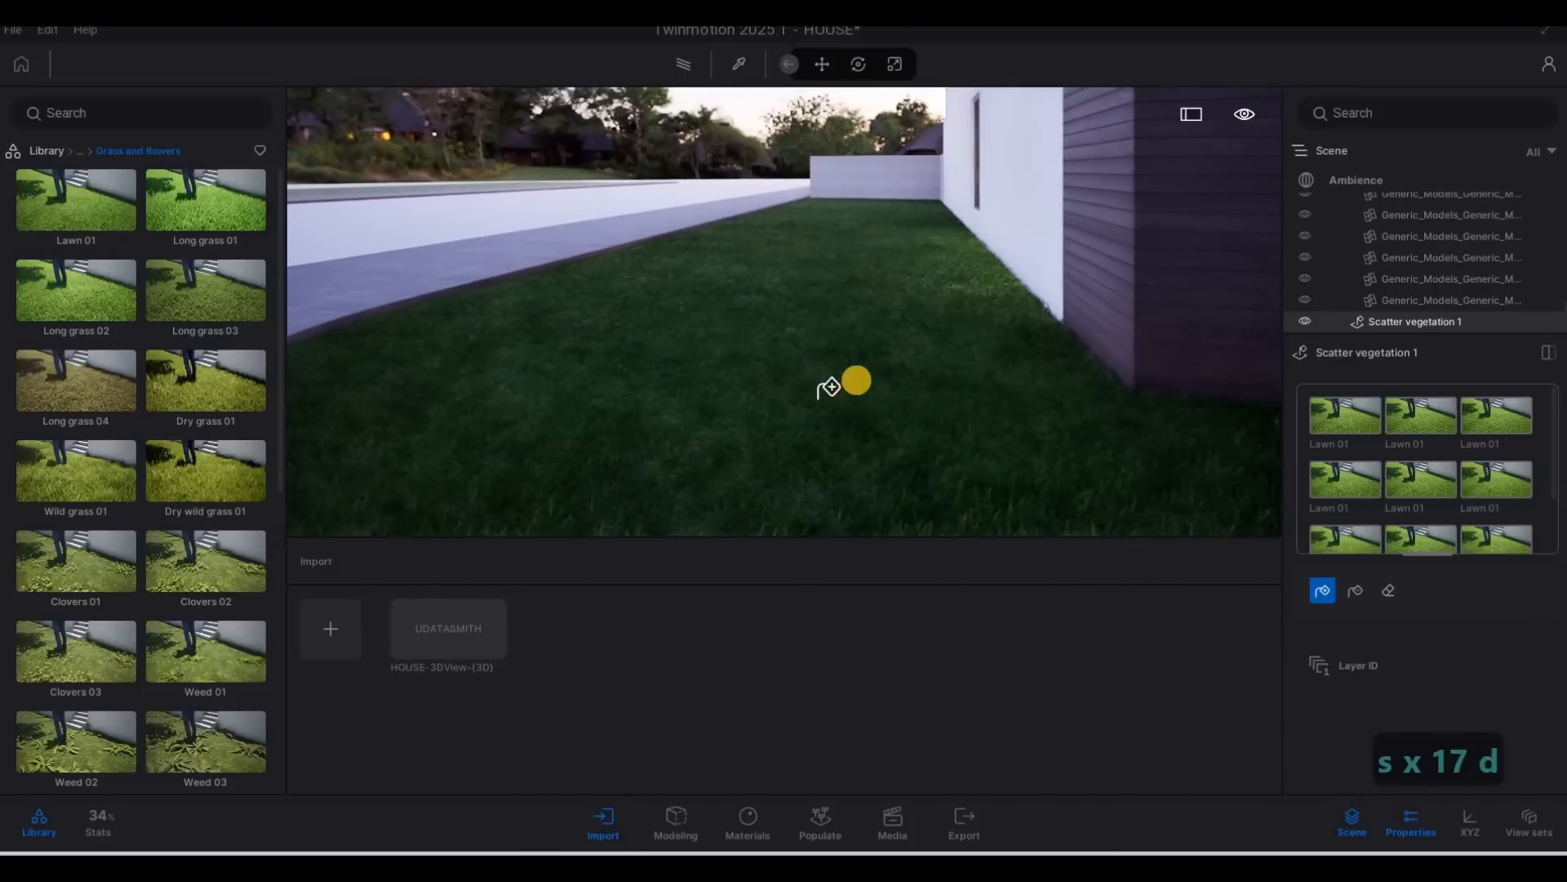
Examine the grass on the far side of the boundary wall, then return past the house front to the side lawn.
key(d)
key(s)
right_drag(868, 360, 894, 368)
key(s)
key(s)
key(s)
key(d)
key(q)
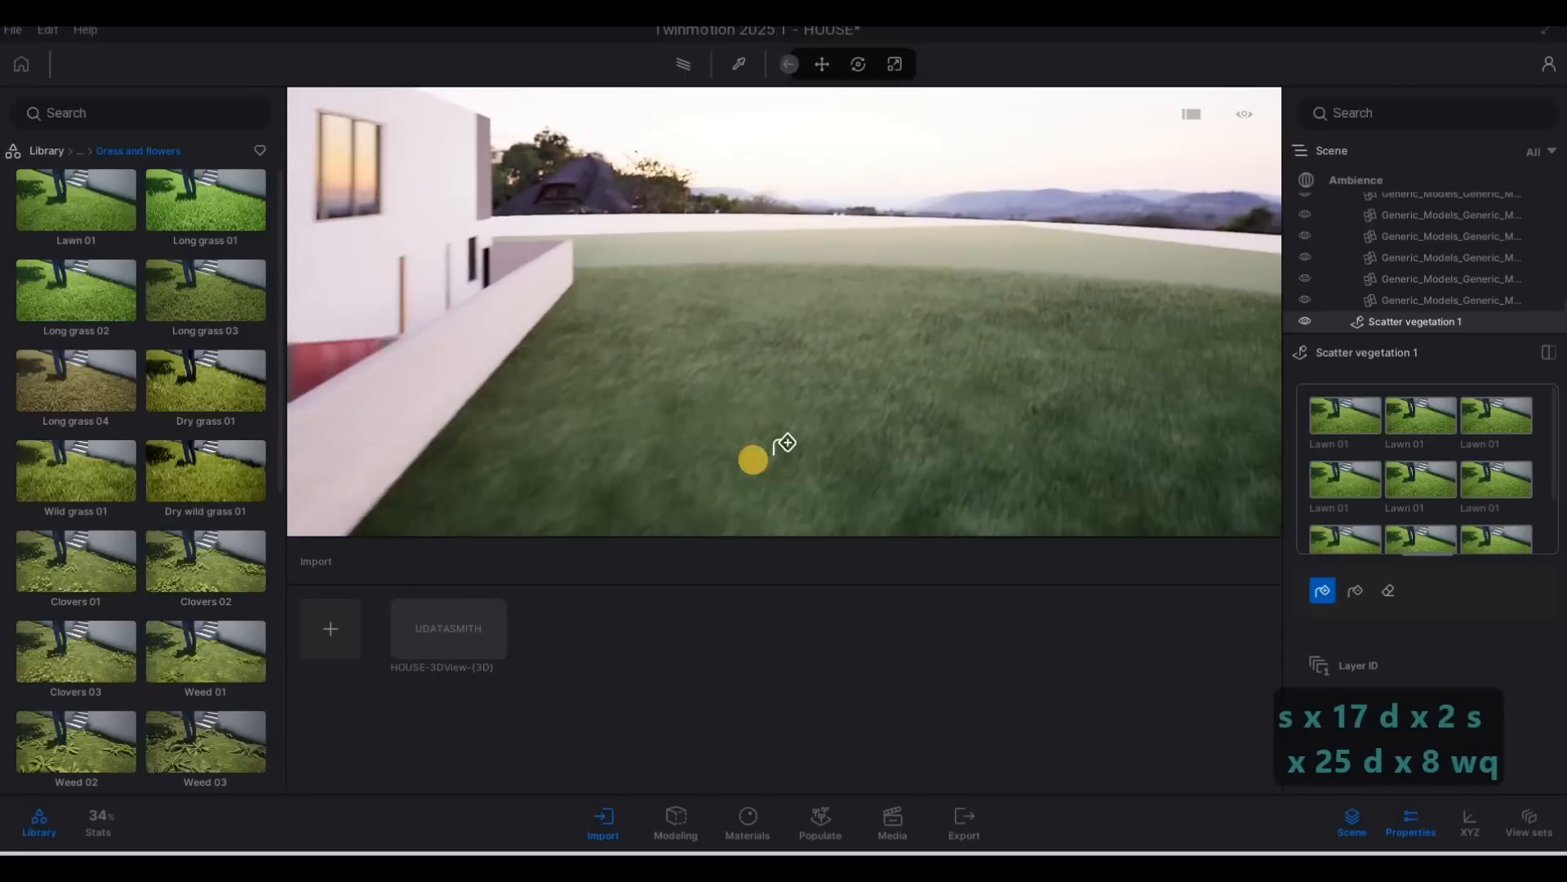
key(s)
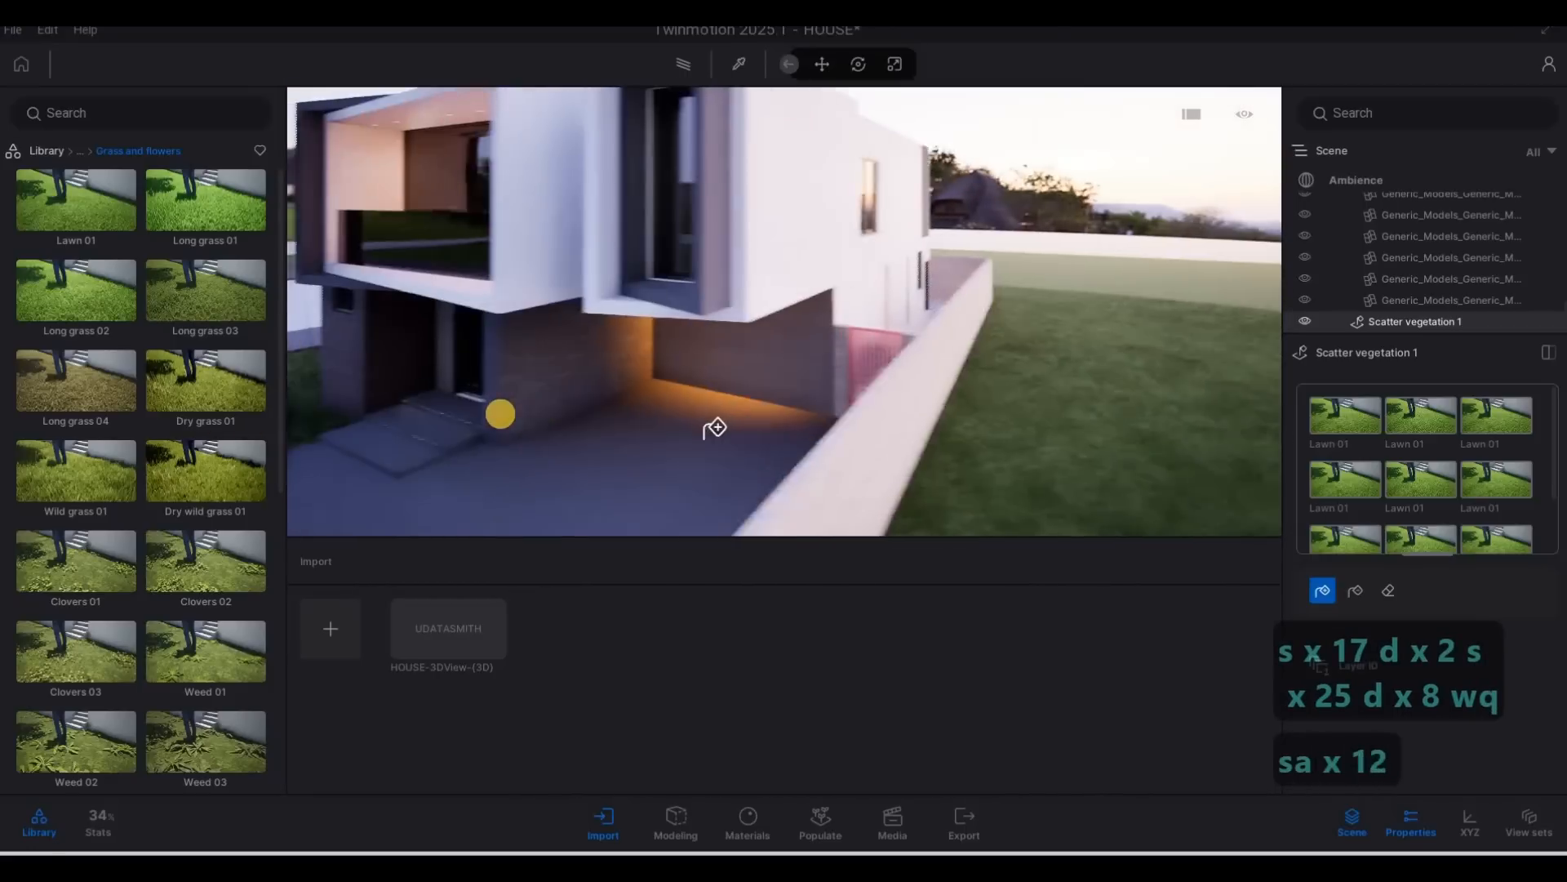
key(a)
key(a)
key(a)
key(a)
key(a)
key(w)
key(w)
key(w)
key(w)
key(w)
key(w)
key(w)
key(w)
key(w)
key(w)
key(w)
key(w)
key(w)
key(w)
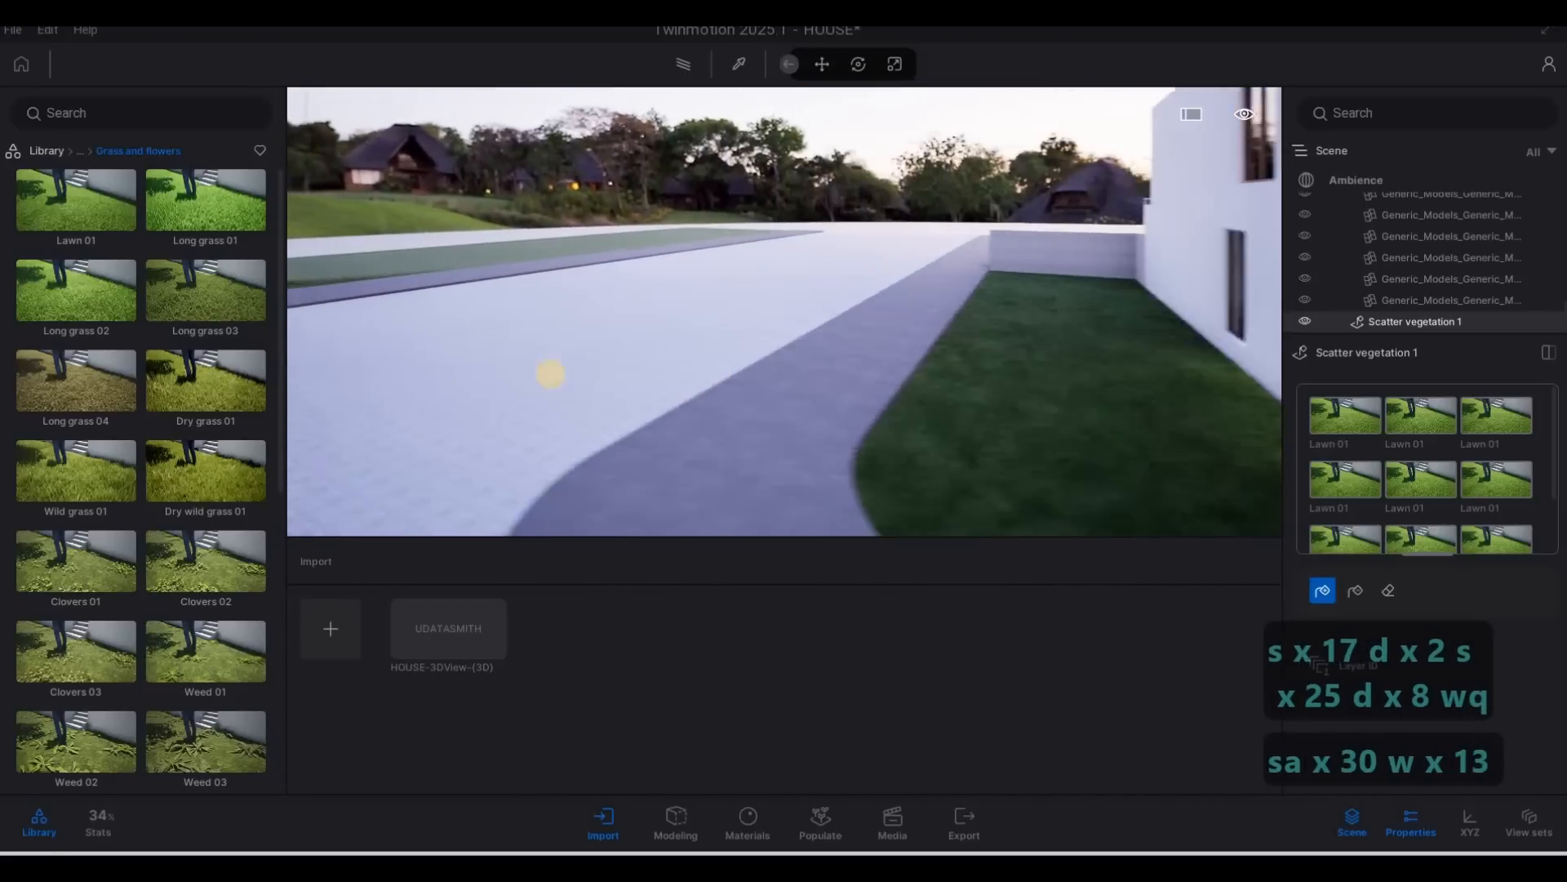
Examine the grass strip across the street and its edge against the pavement.
key(a)
key(a)
key(a)
key(a)
key(a)
key(a)
key(a)
key(a)
key(a)
key(a)
key(a)
key(a)
key(a)
key(a)
key(a)
key(a)
key(a)
key(a)
key(q)
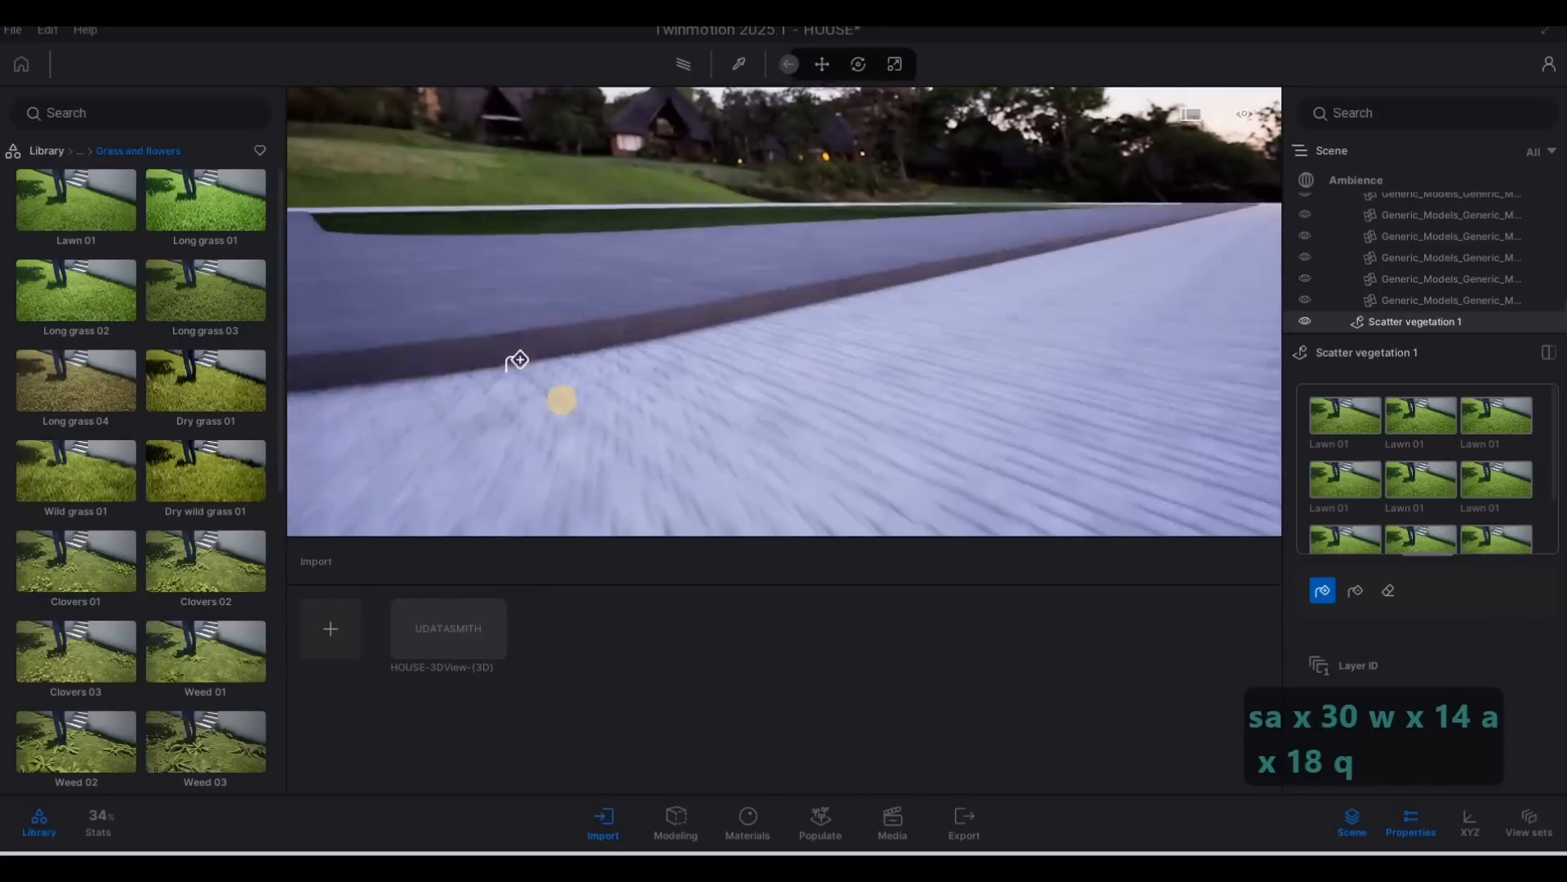
key(a)
key(s)
key(d)
key(d)
key(d)
key(d)
key(d)
key(d)
key(d)
key(d)
key(d)
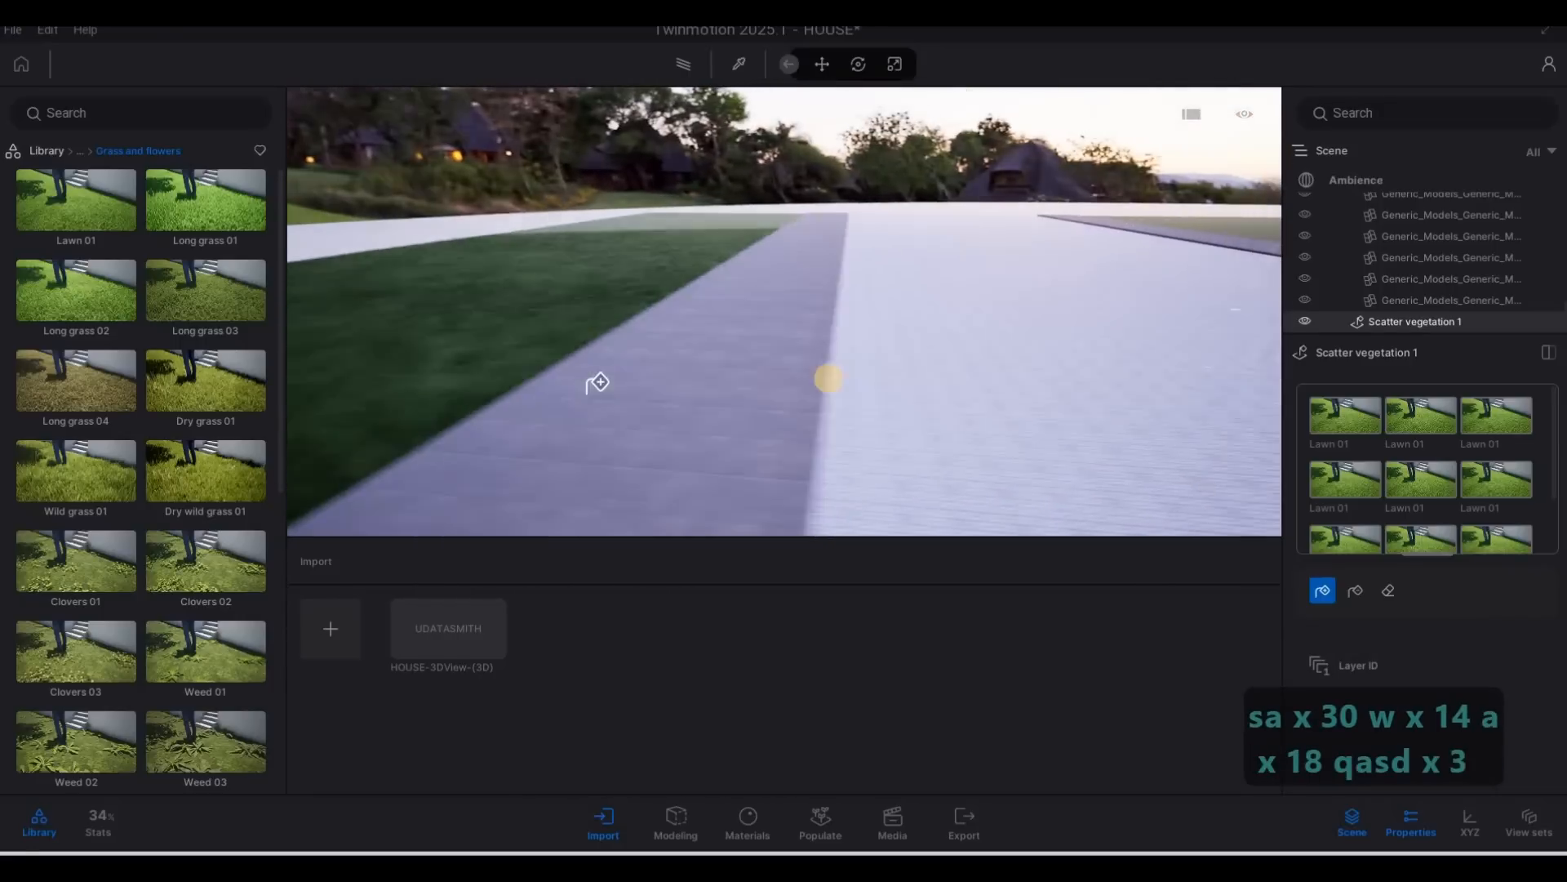
key(s)
key(e)
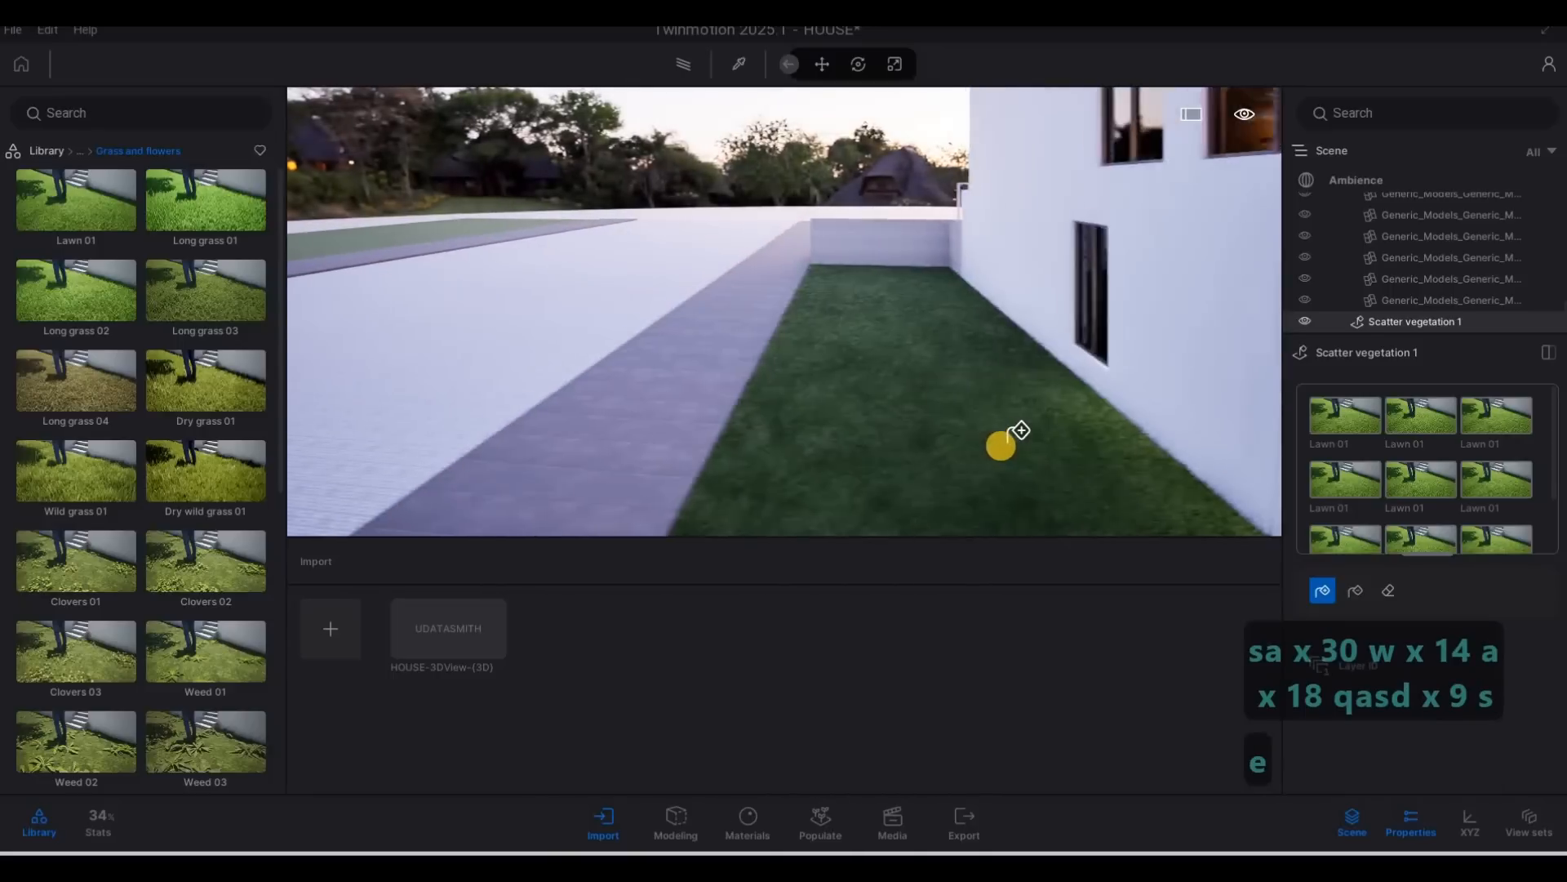
Scatter the Lawn 01 grass once more over the lawn beside the house, close to the ground.
key(w)
key(e)
key(e)
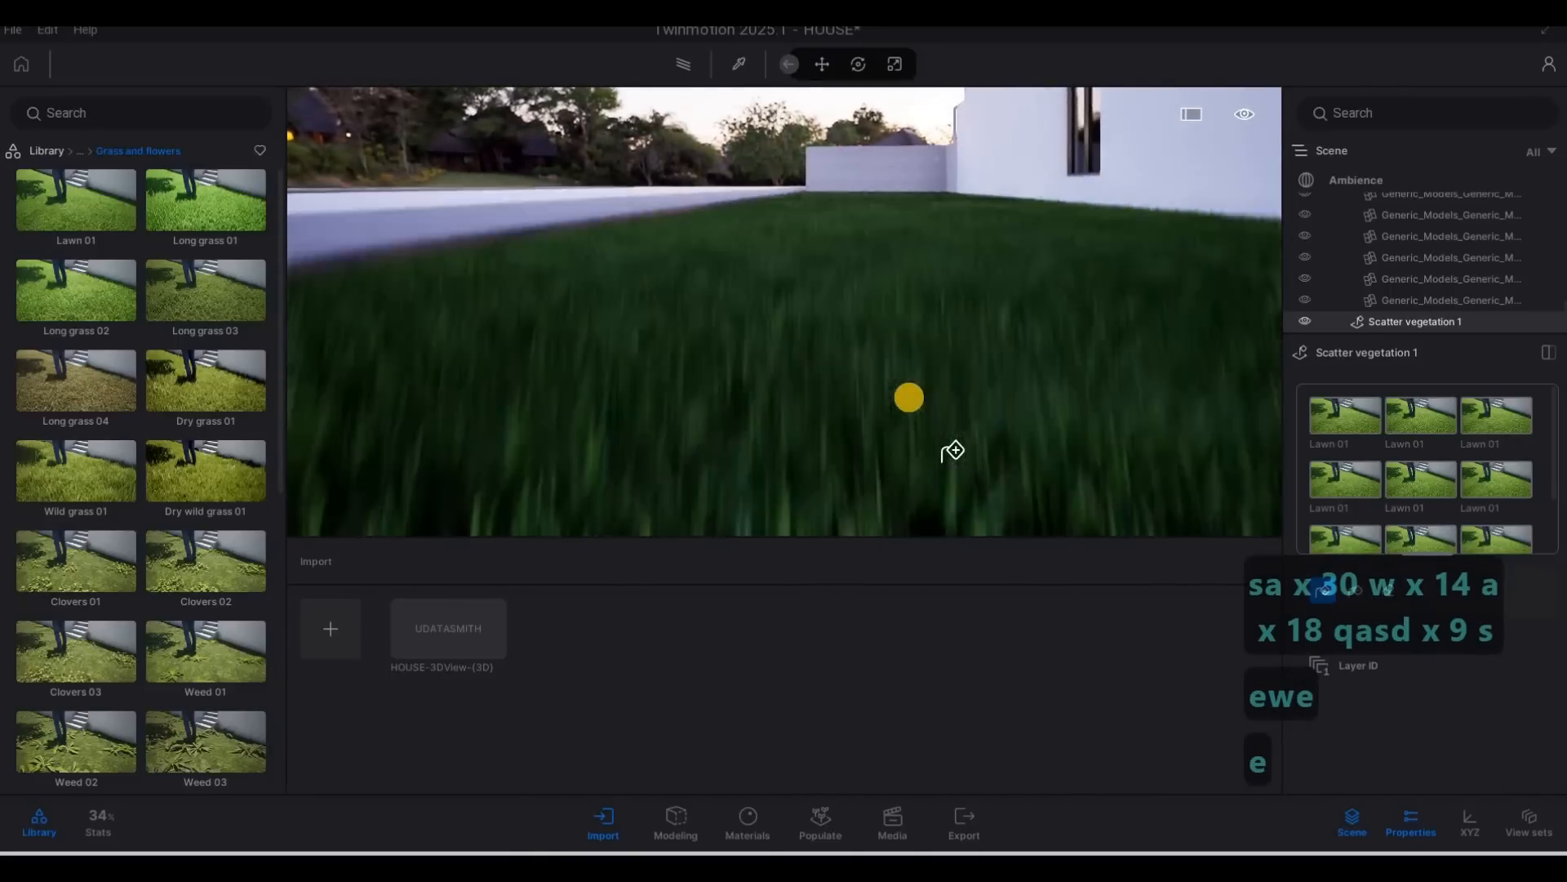
key(q)
key(q)
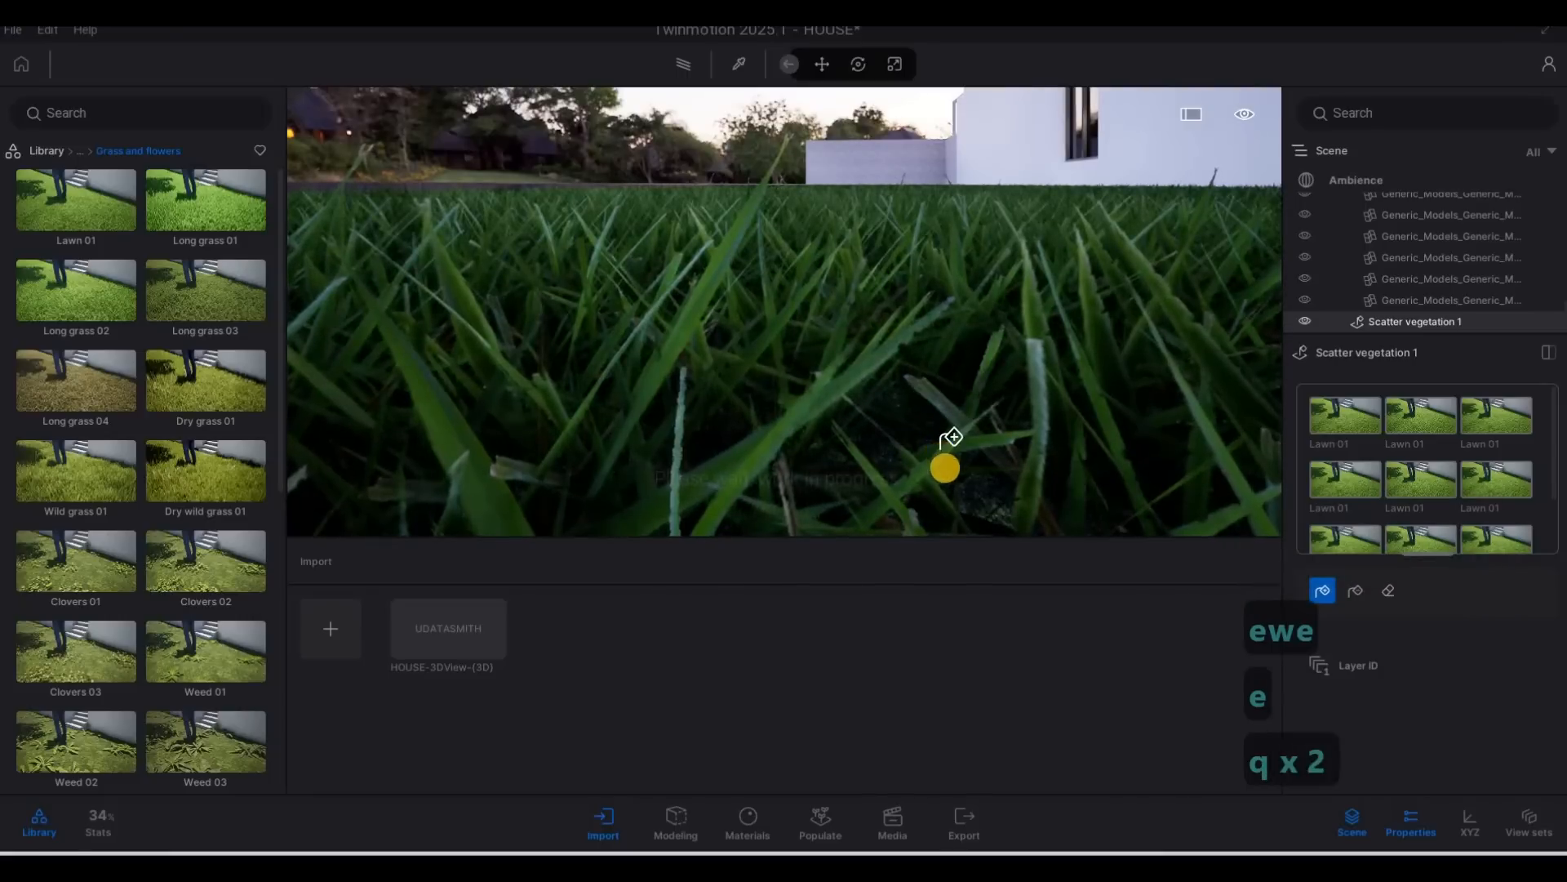
click(1003, 451)
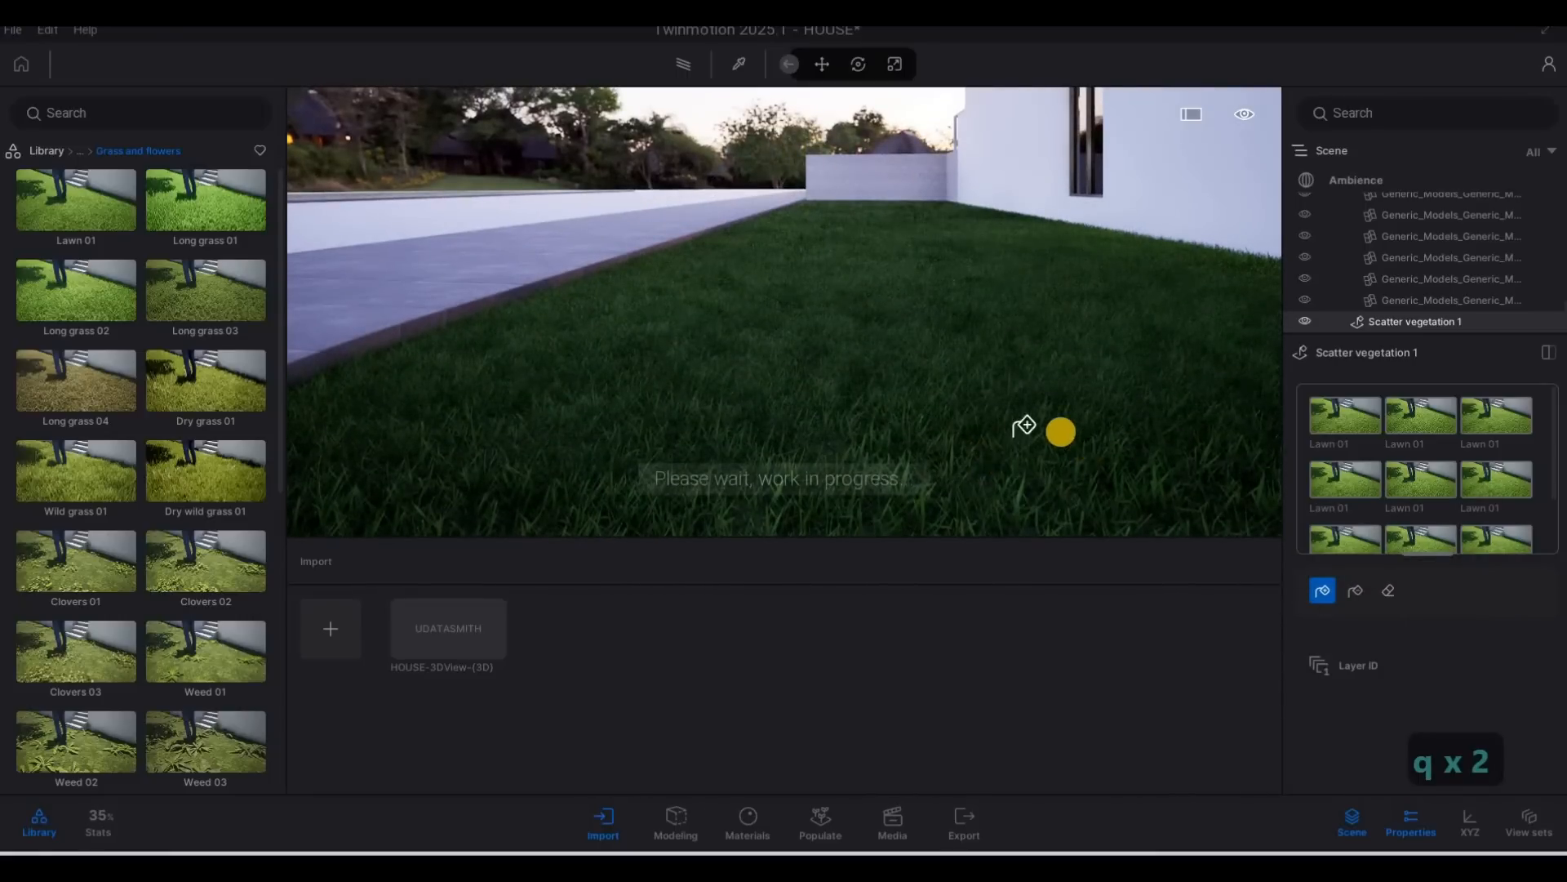
key(s)
key(s)
key(s)
key(s)
key(s)
key(s)
key(d)
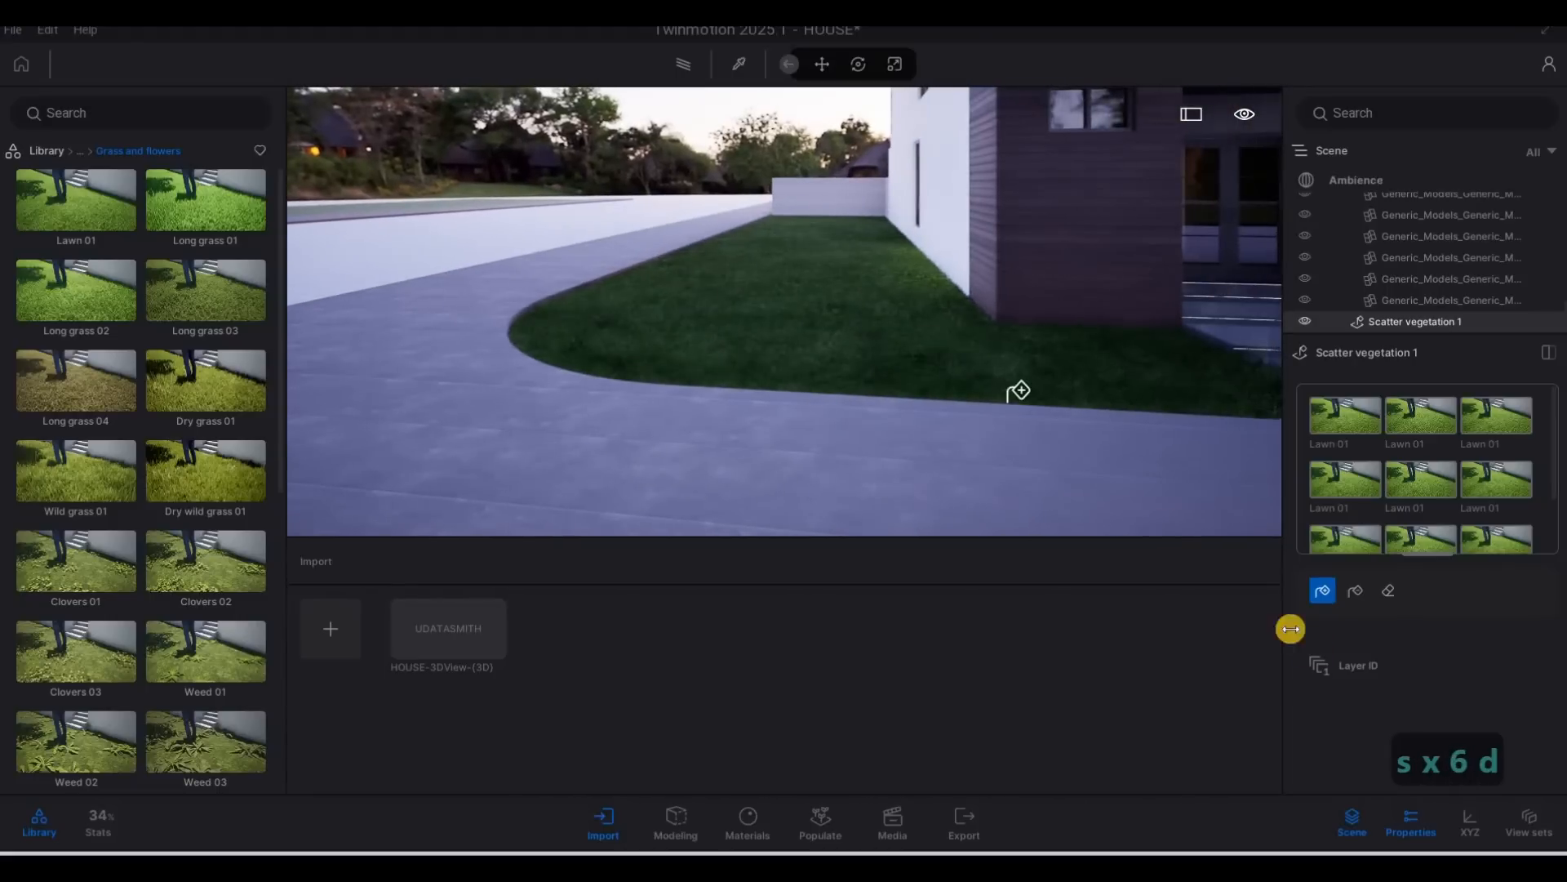
Select every Lawn 01 entry of Scatter vegetation 1 and leave the scatter fill tool.
click(1368, 663)
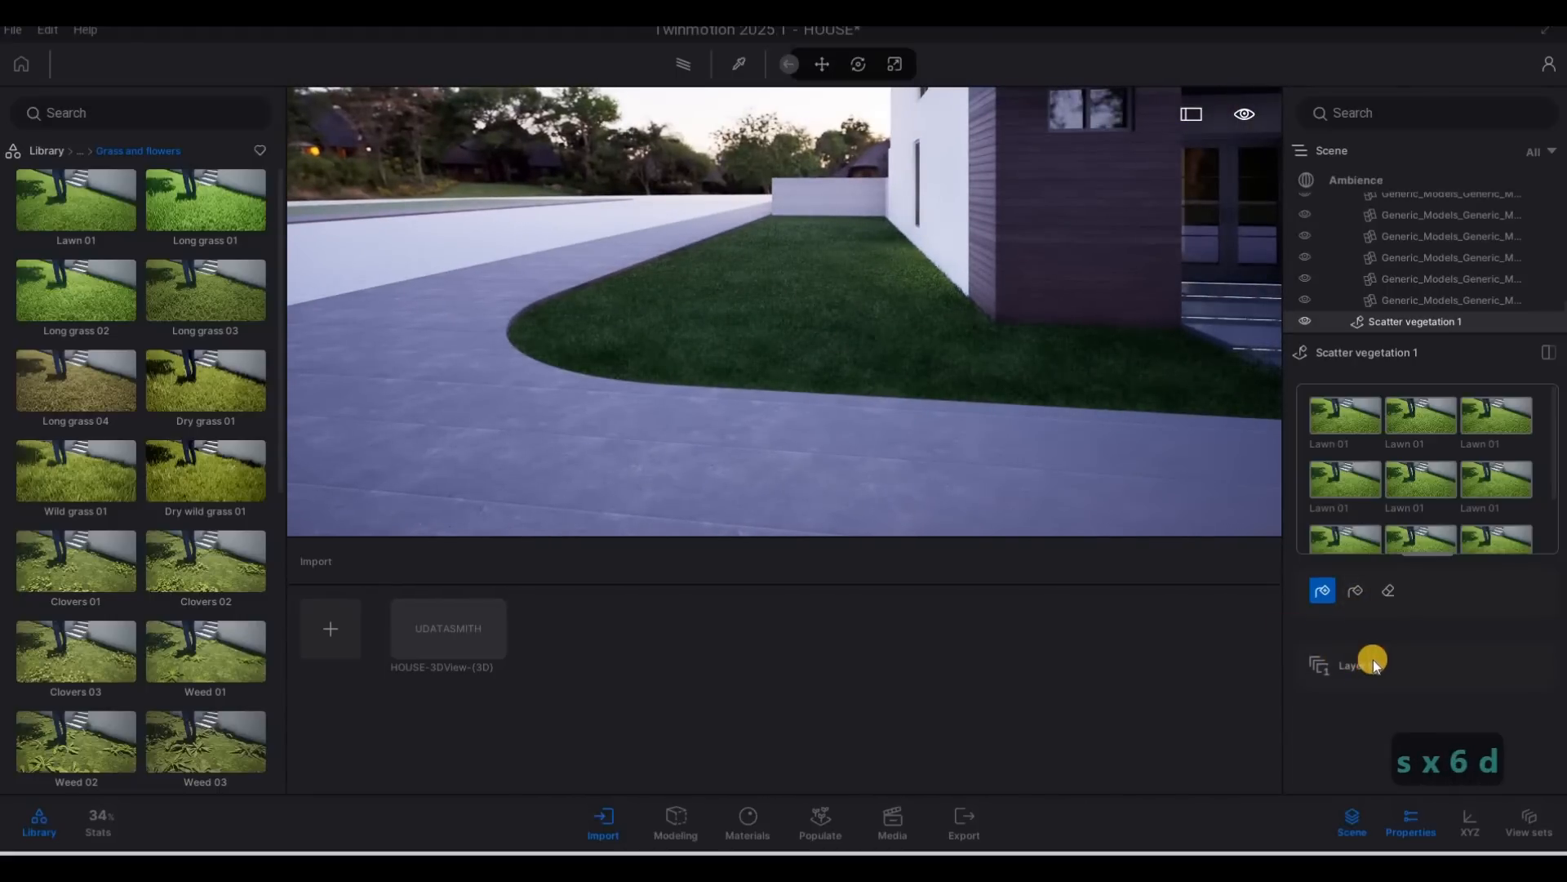
click(1355, 447)
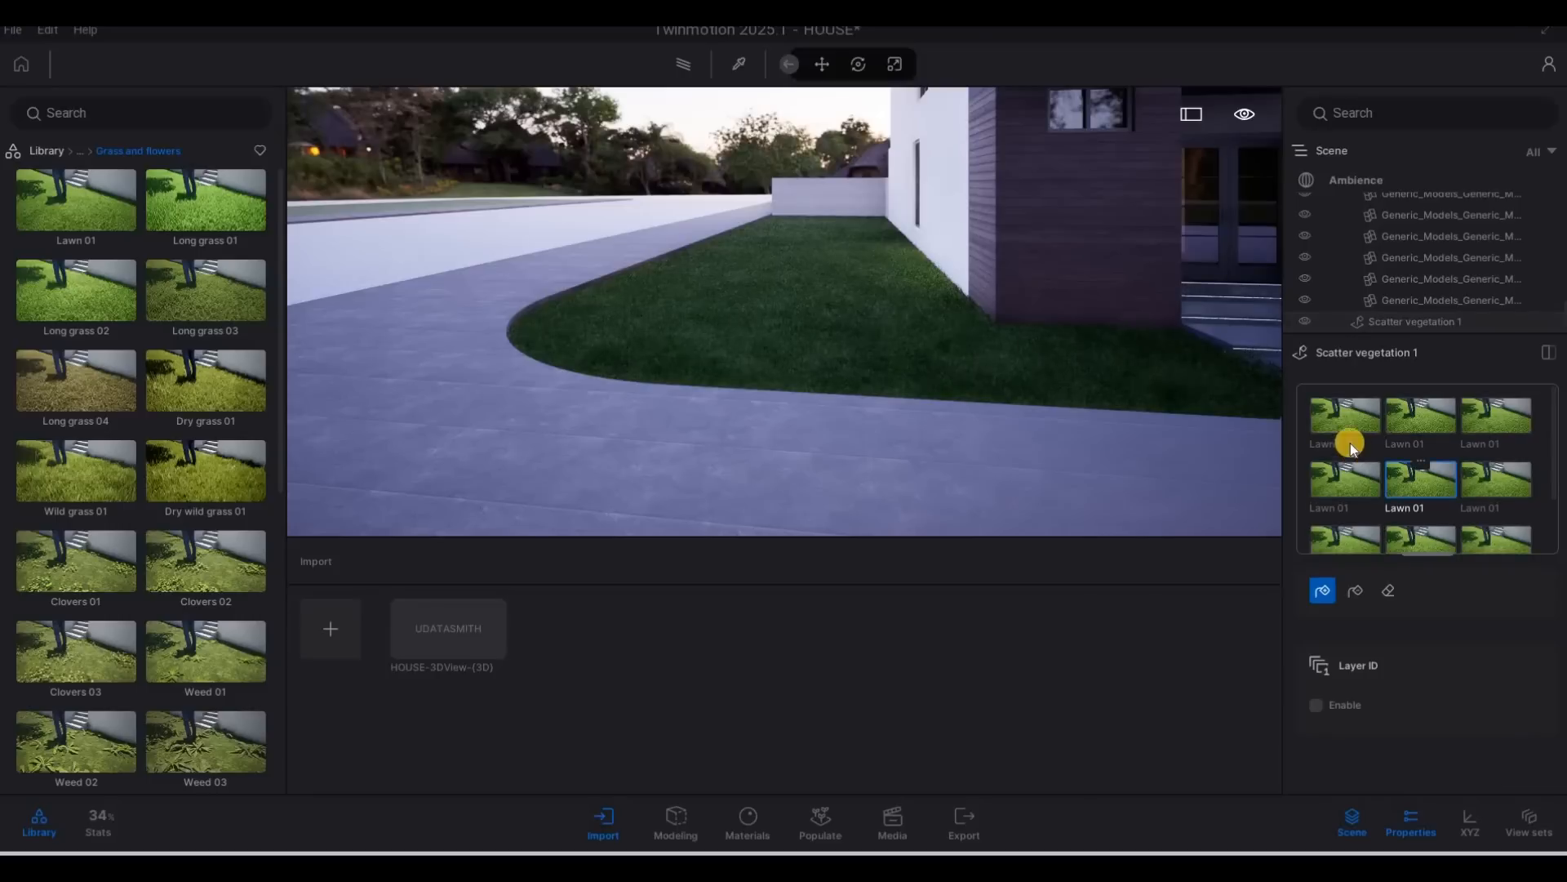
scroll(1502, 503, down, 3)
shift+click(1502, 507)
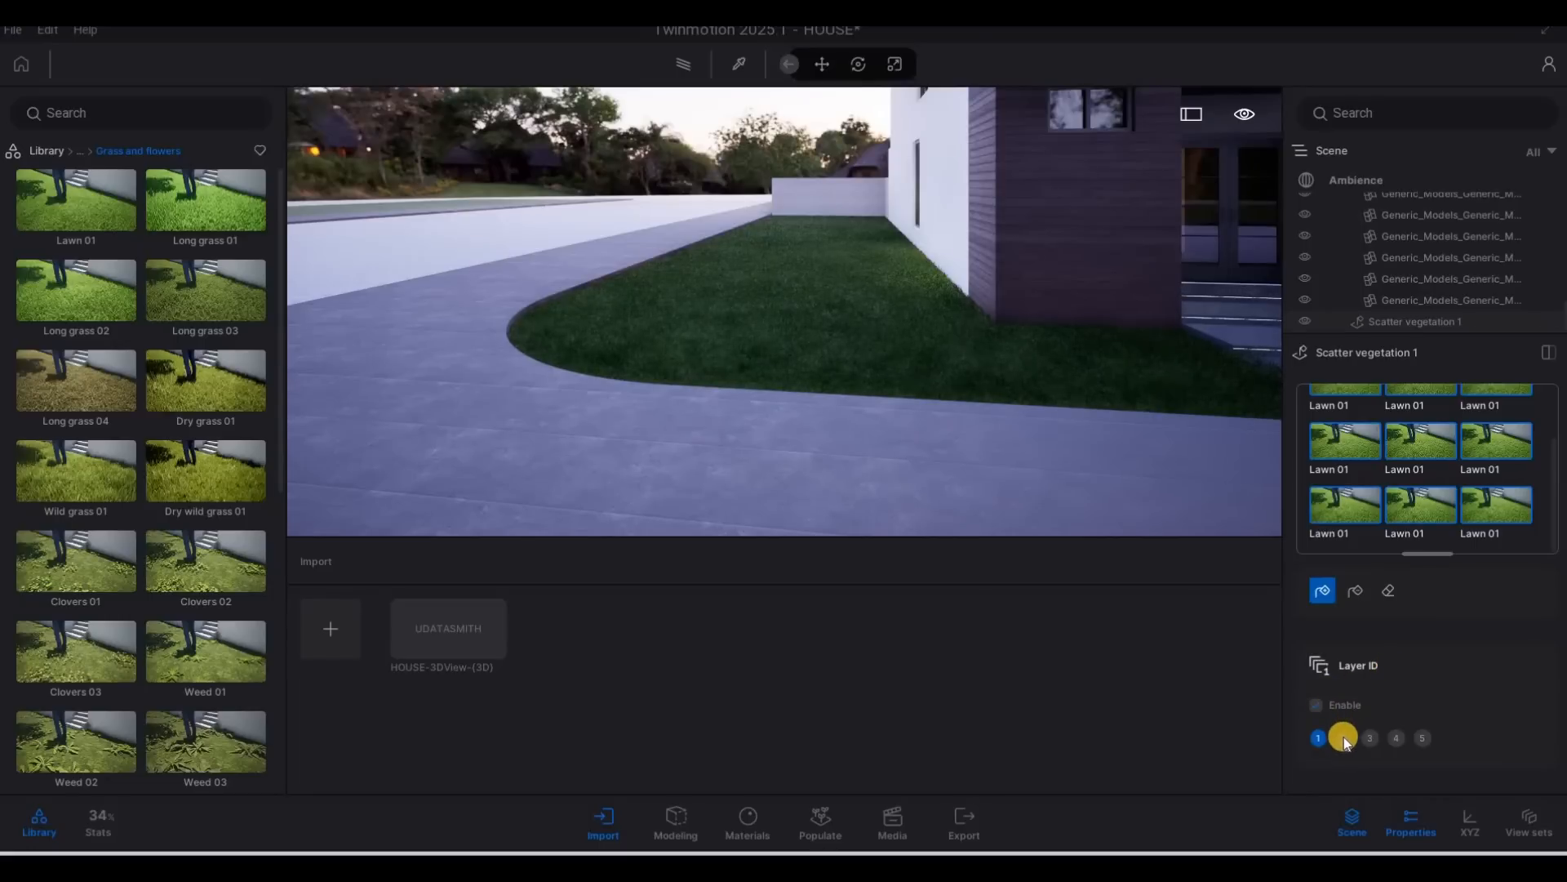
click(1352, 738)
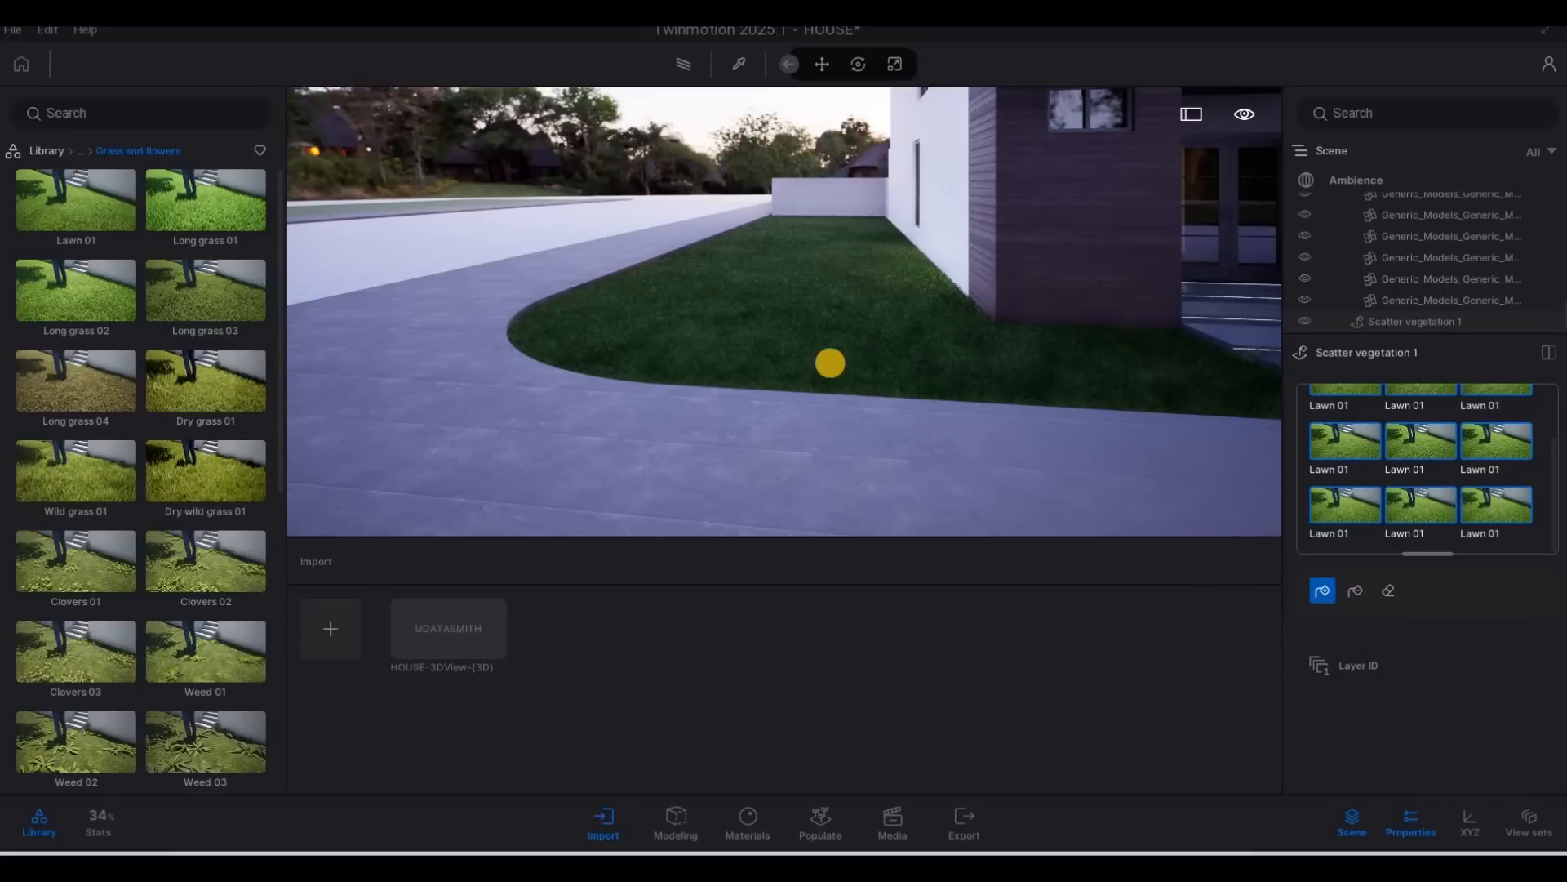
key(Escape)
key(Escape)
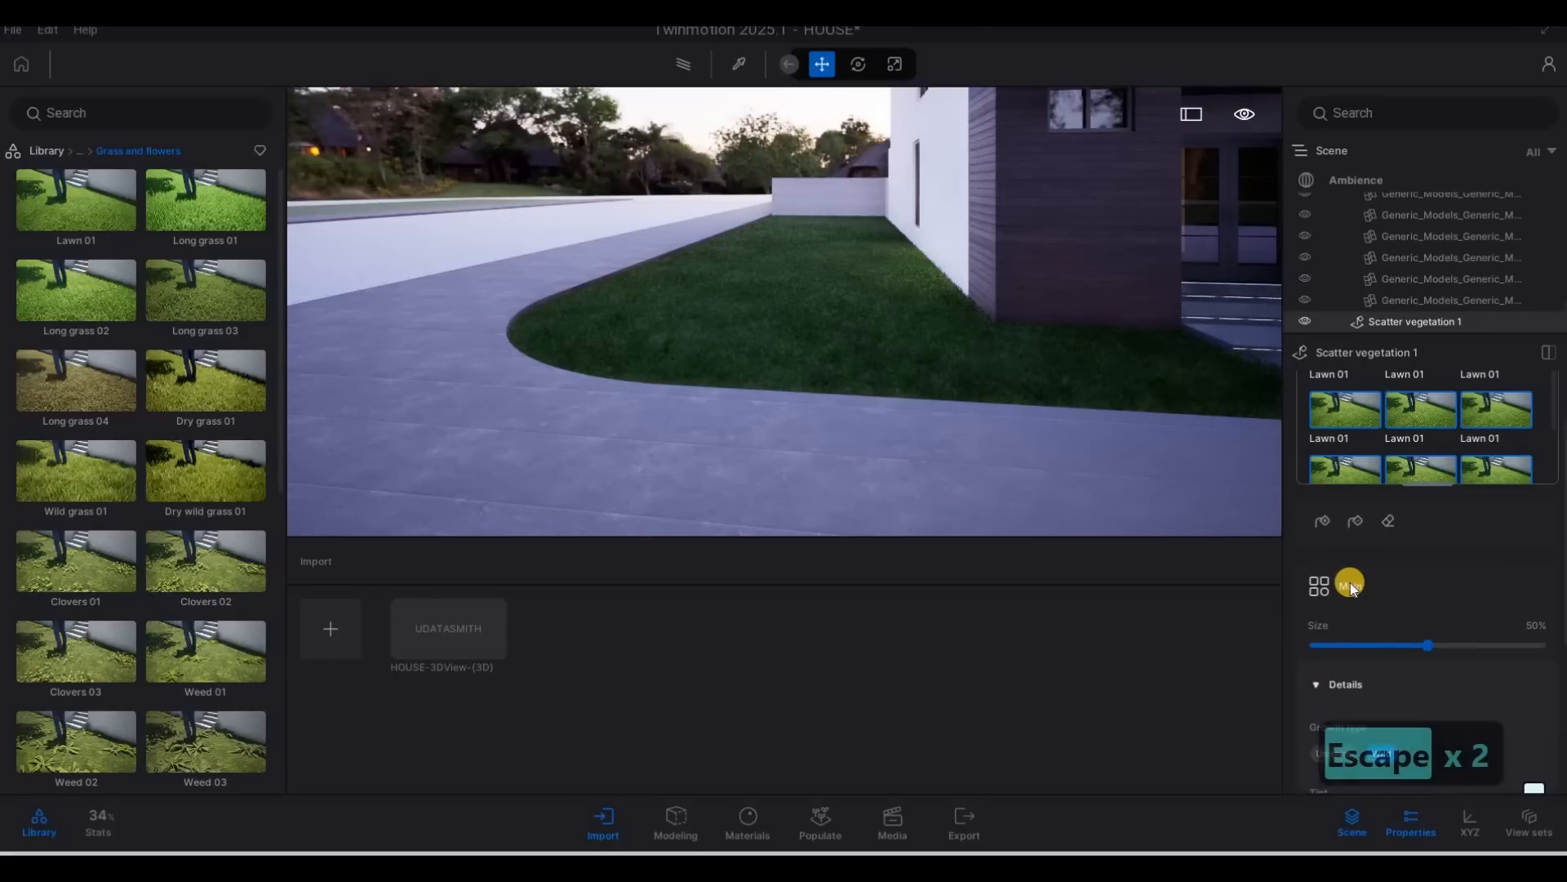
Set the scattered grass's dryness to 16%, stripes to 2% and stripes angle to 10°, then deselect it.
scroll(1388, 612, down, 5)
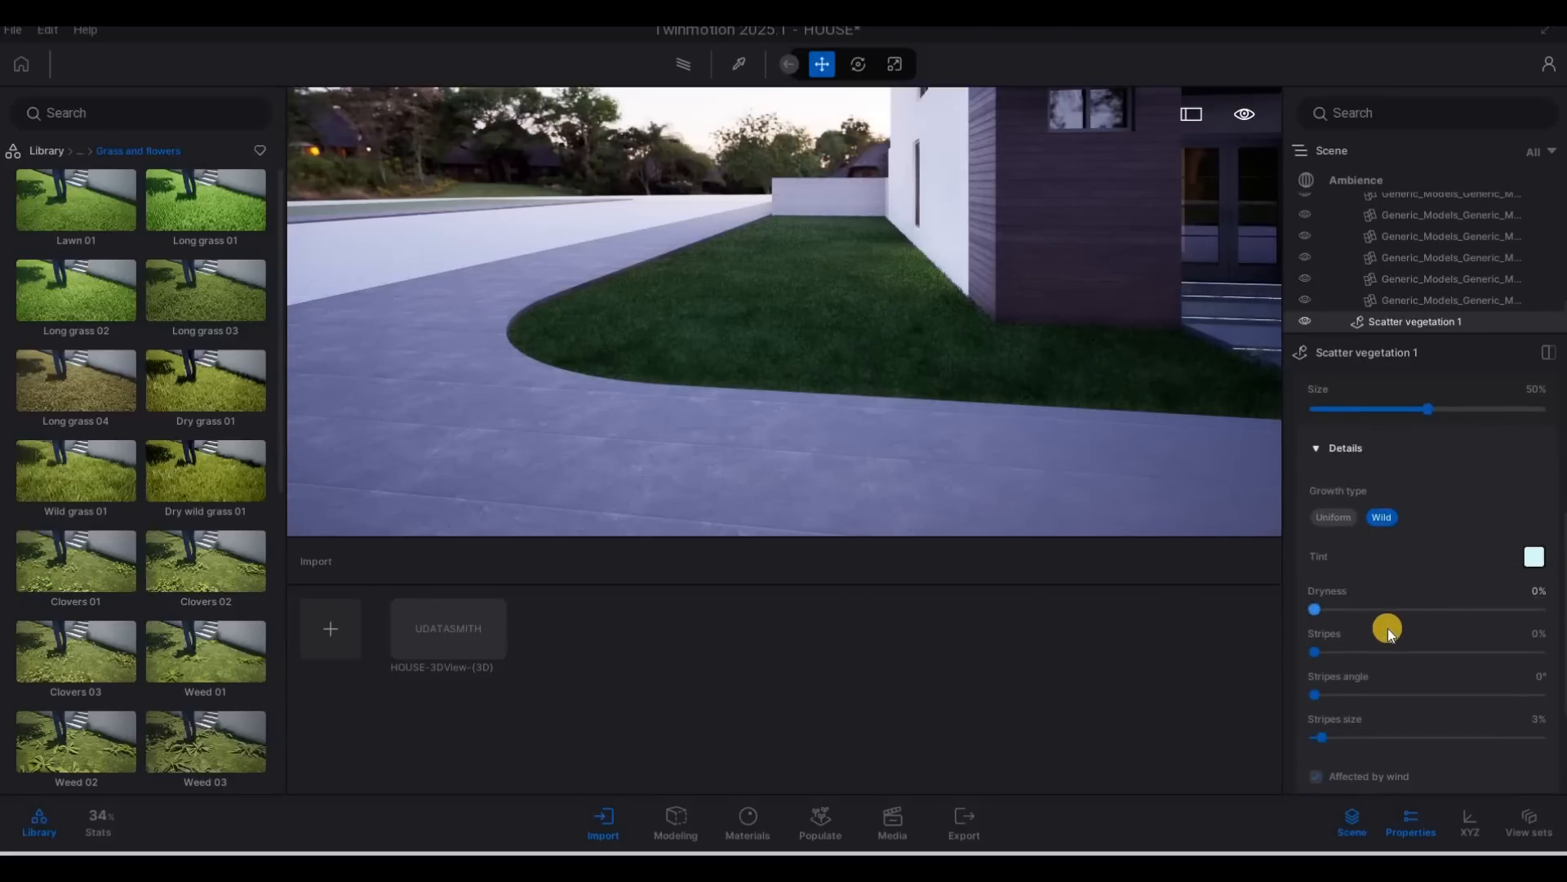
scroll(1387, 629, down, 1)
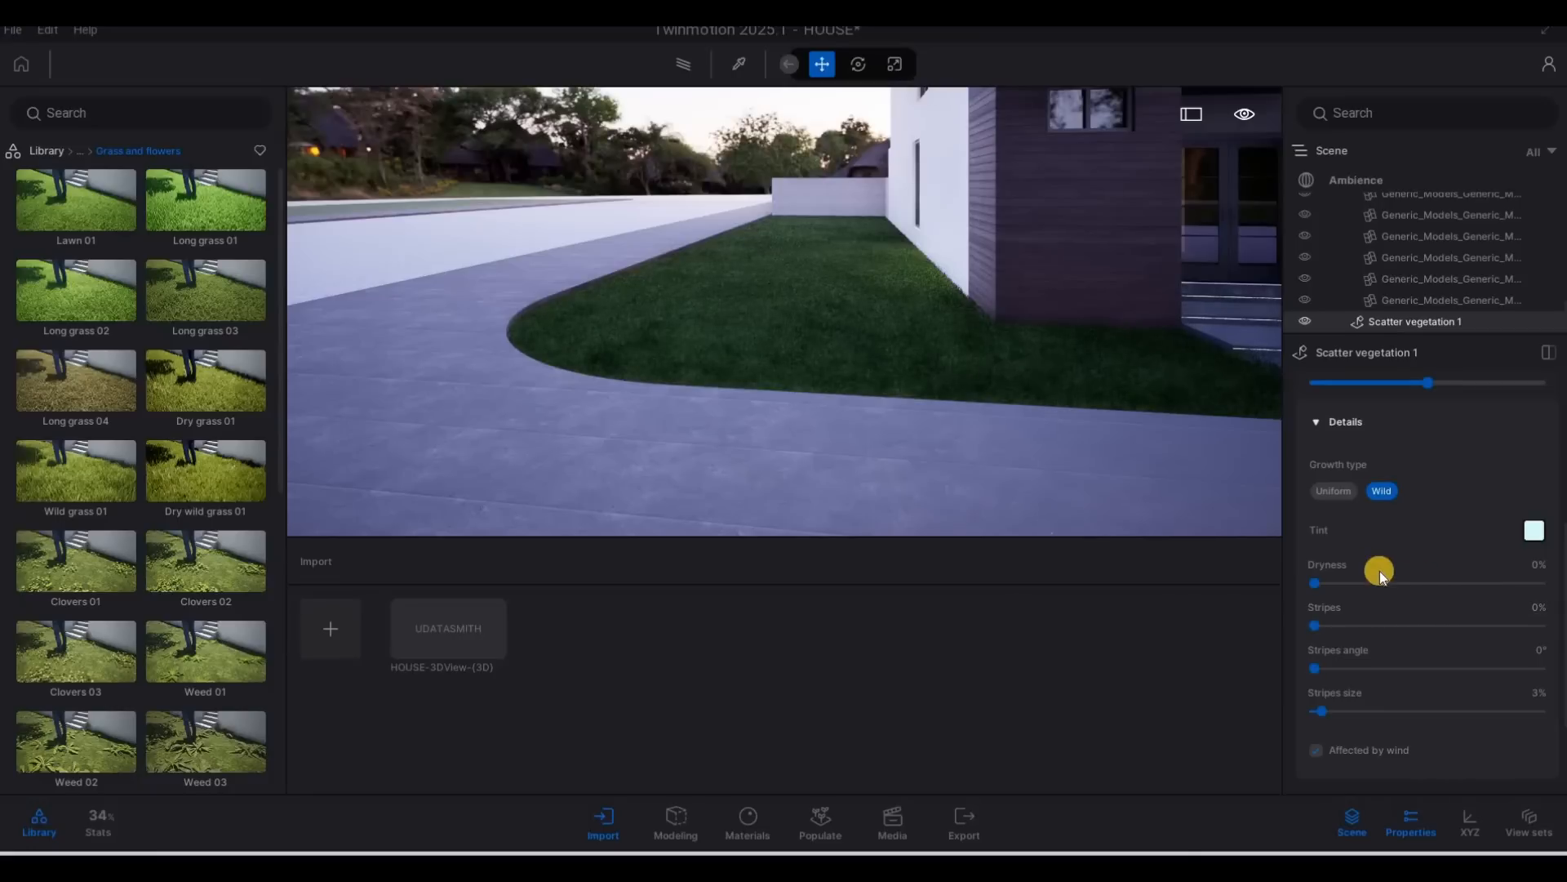
scroll(1384, 568, up, 2)
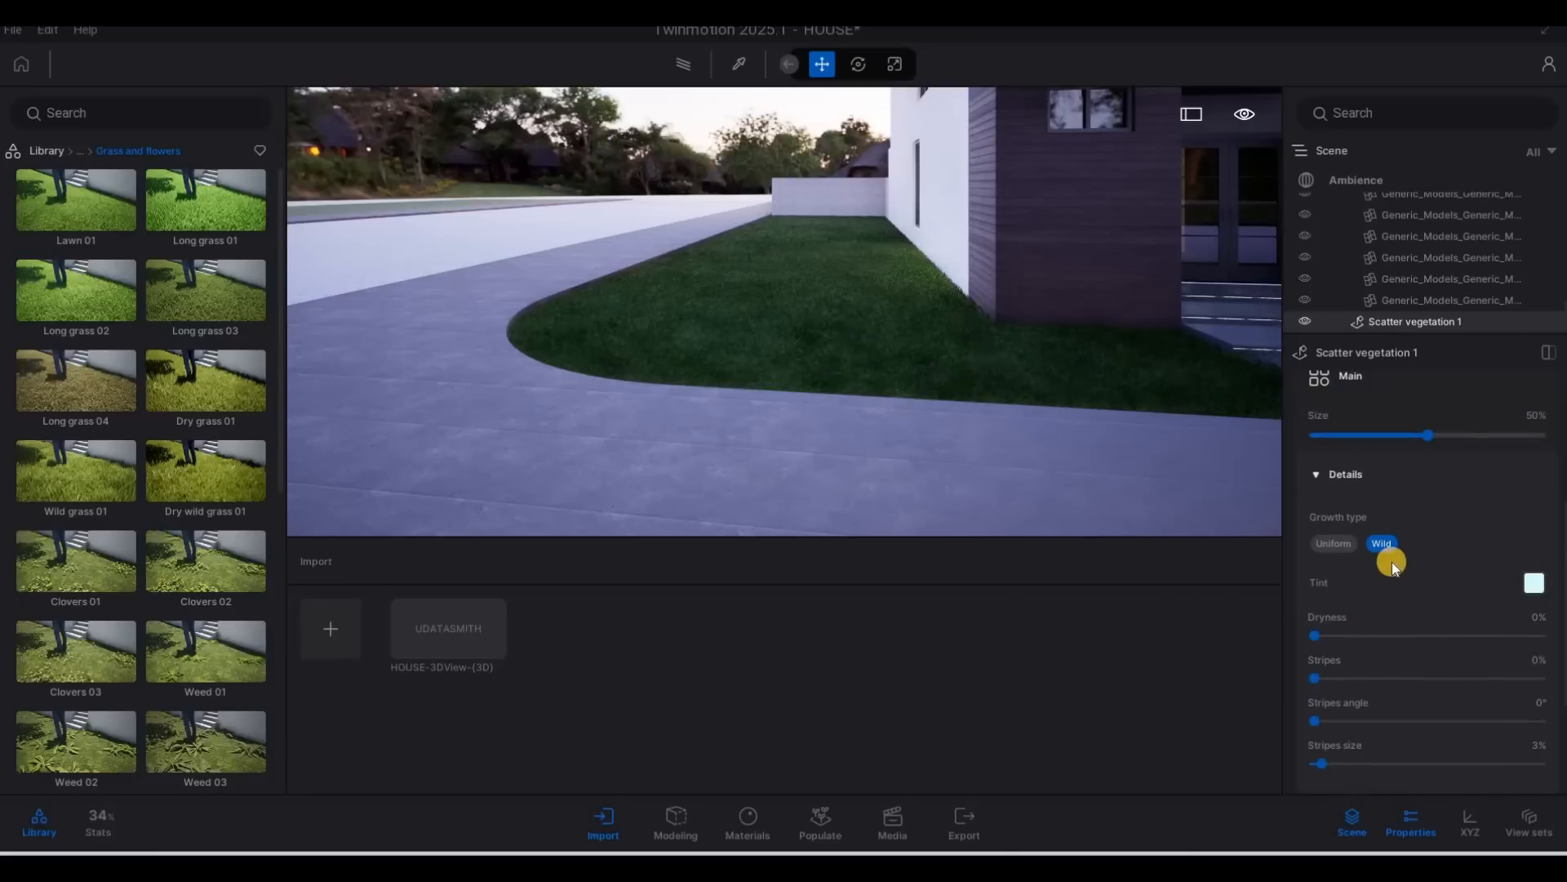
click(1380, 629)
drag(1361, 632, 1359, 635)
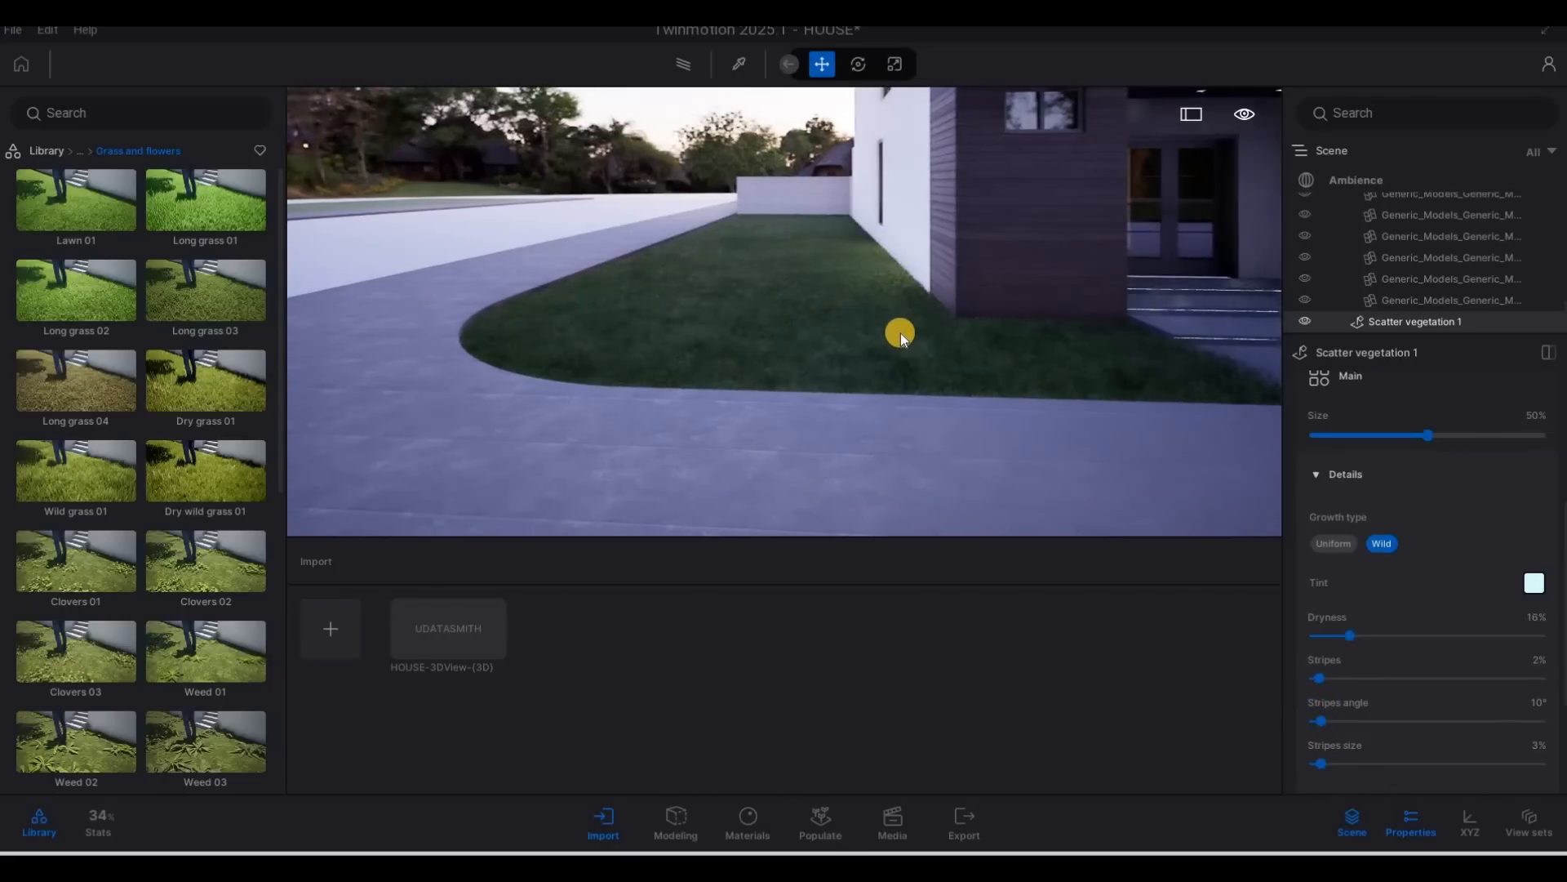
key(Escape)
key(Escape)
Examine the adjusted grass up close and along the wood-clad wall towards the entrance steps.
scroll(889, 345, up, 5)
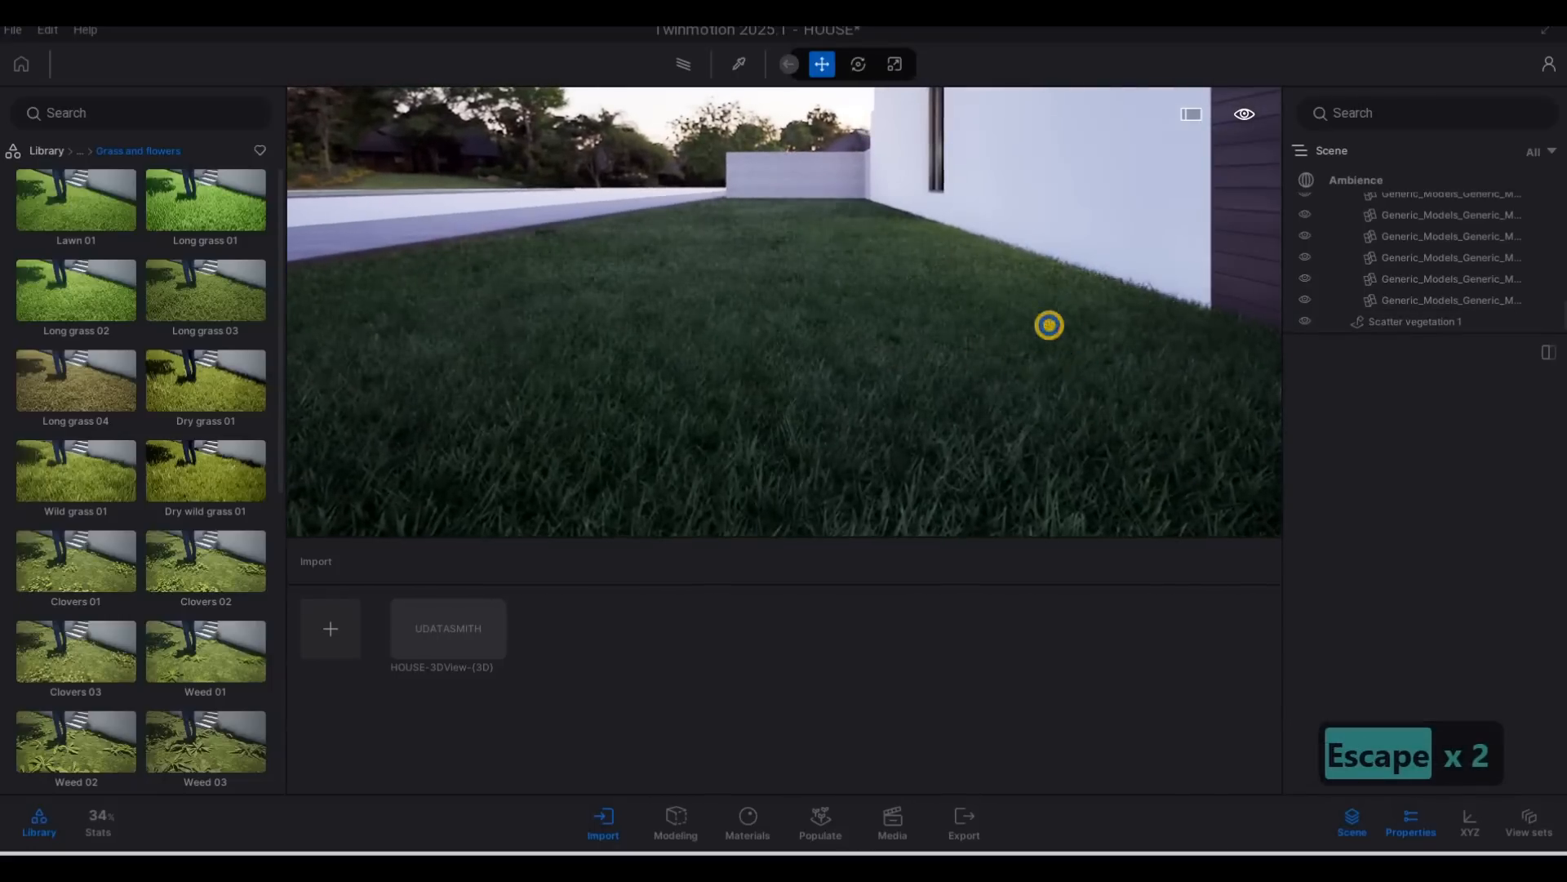
key(s)
key(d)
key(a)
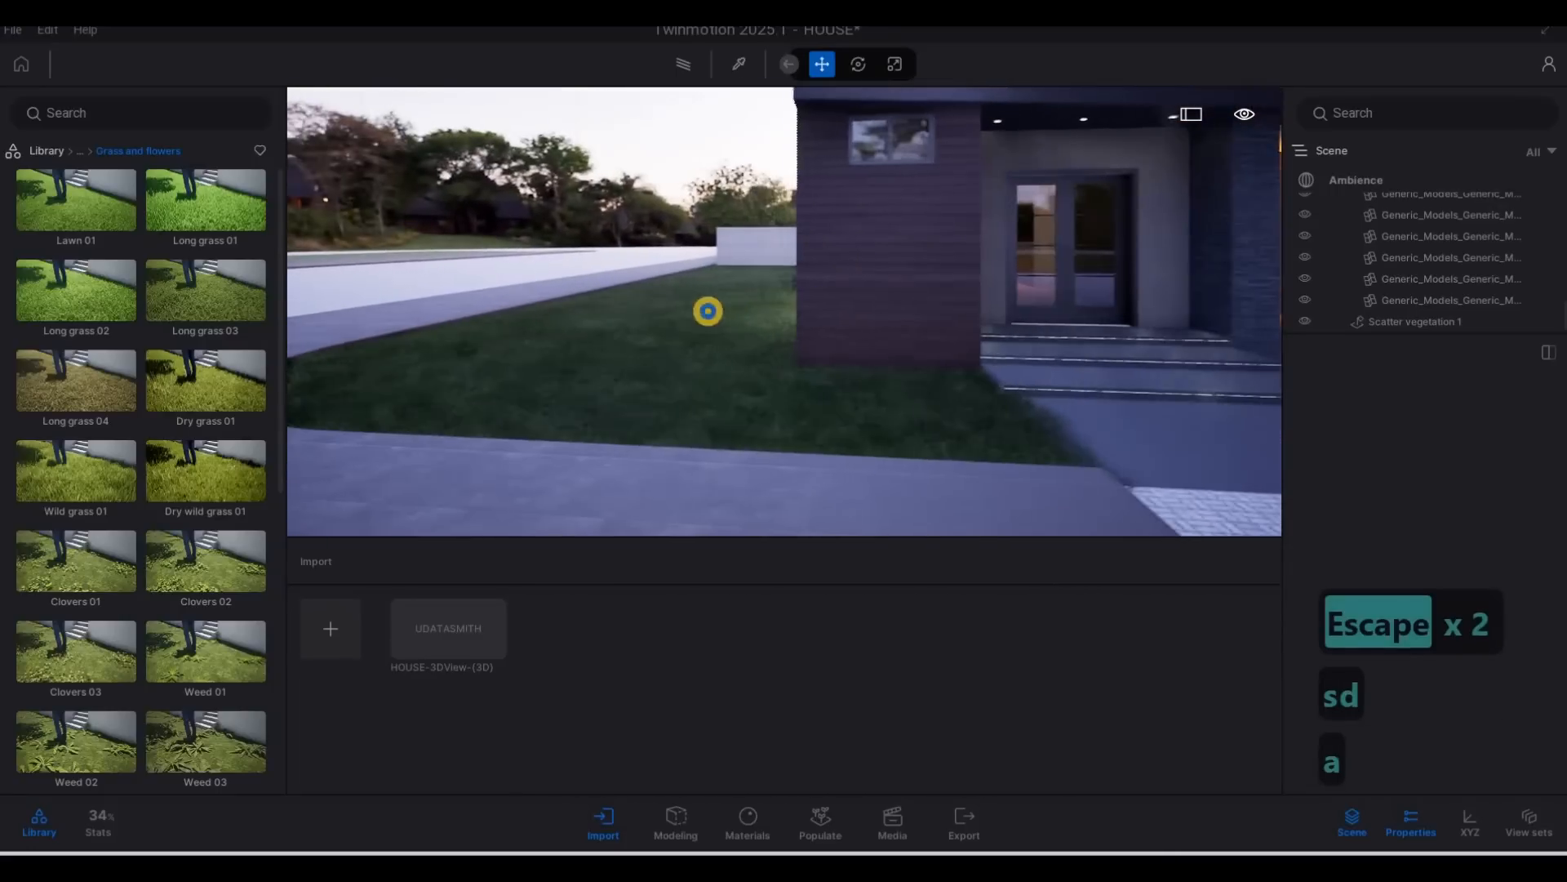
key(d)
key(a)
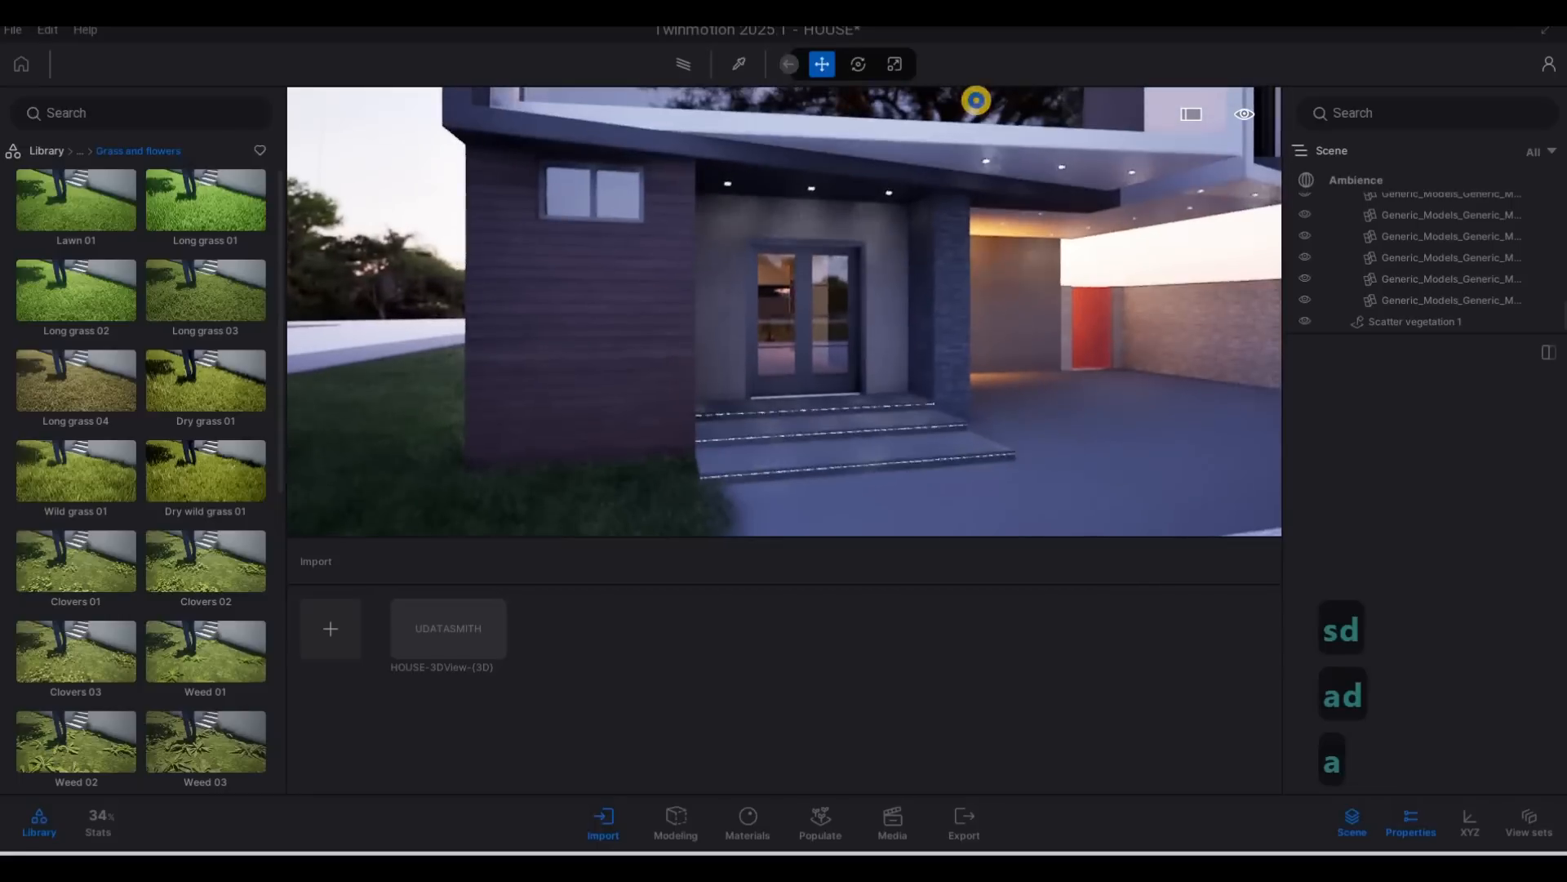
key(d)
key(a)
key(F1)
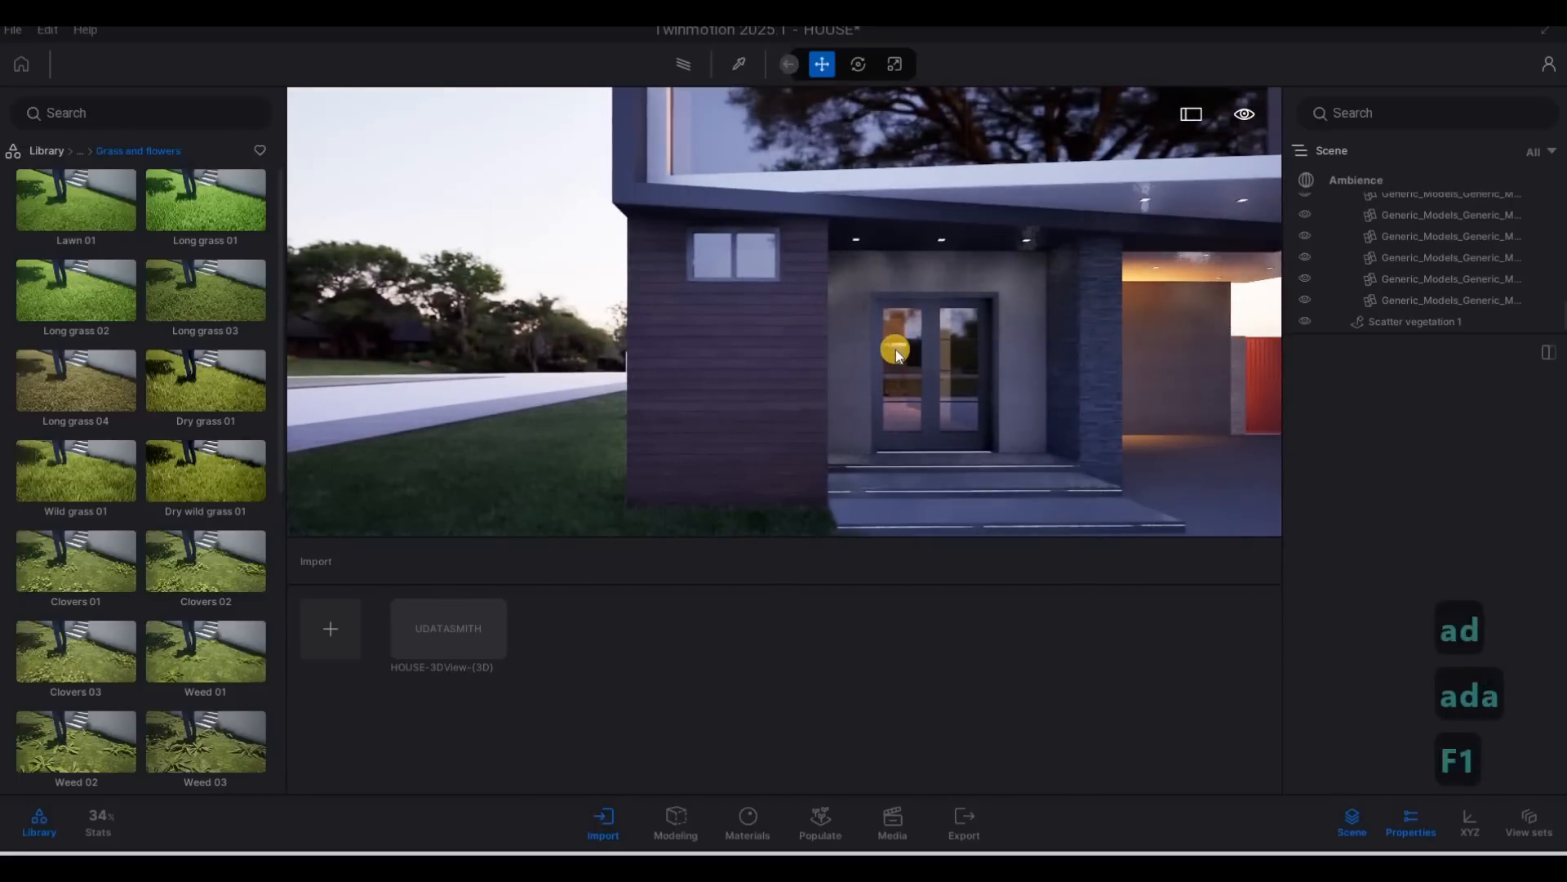
Examine the street, the boundary wall, and the house's side and front facades from further away.
key(s)
key(x)
key(3)
key(q)
key(d)
key(s)
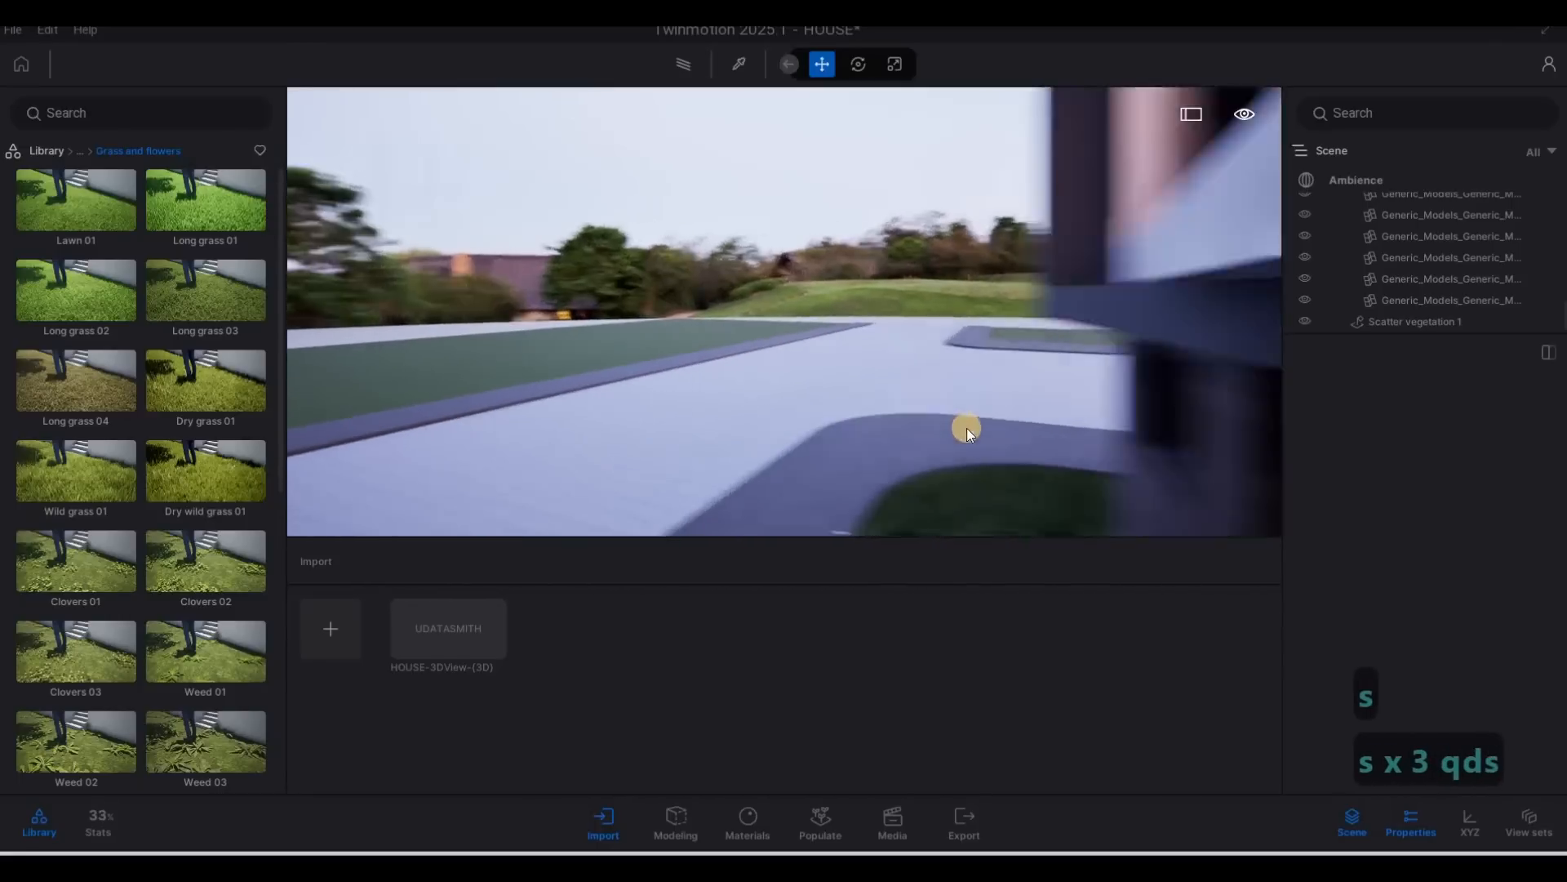
key(a)
key(a)
key(a)
key(d)
key(a)
key(a)
key(a)
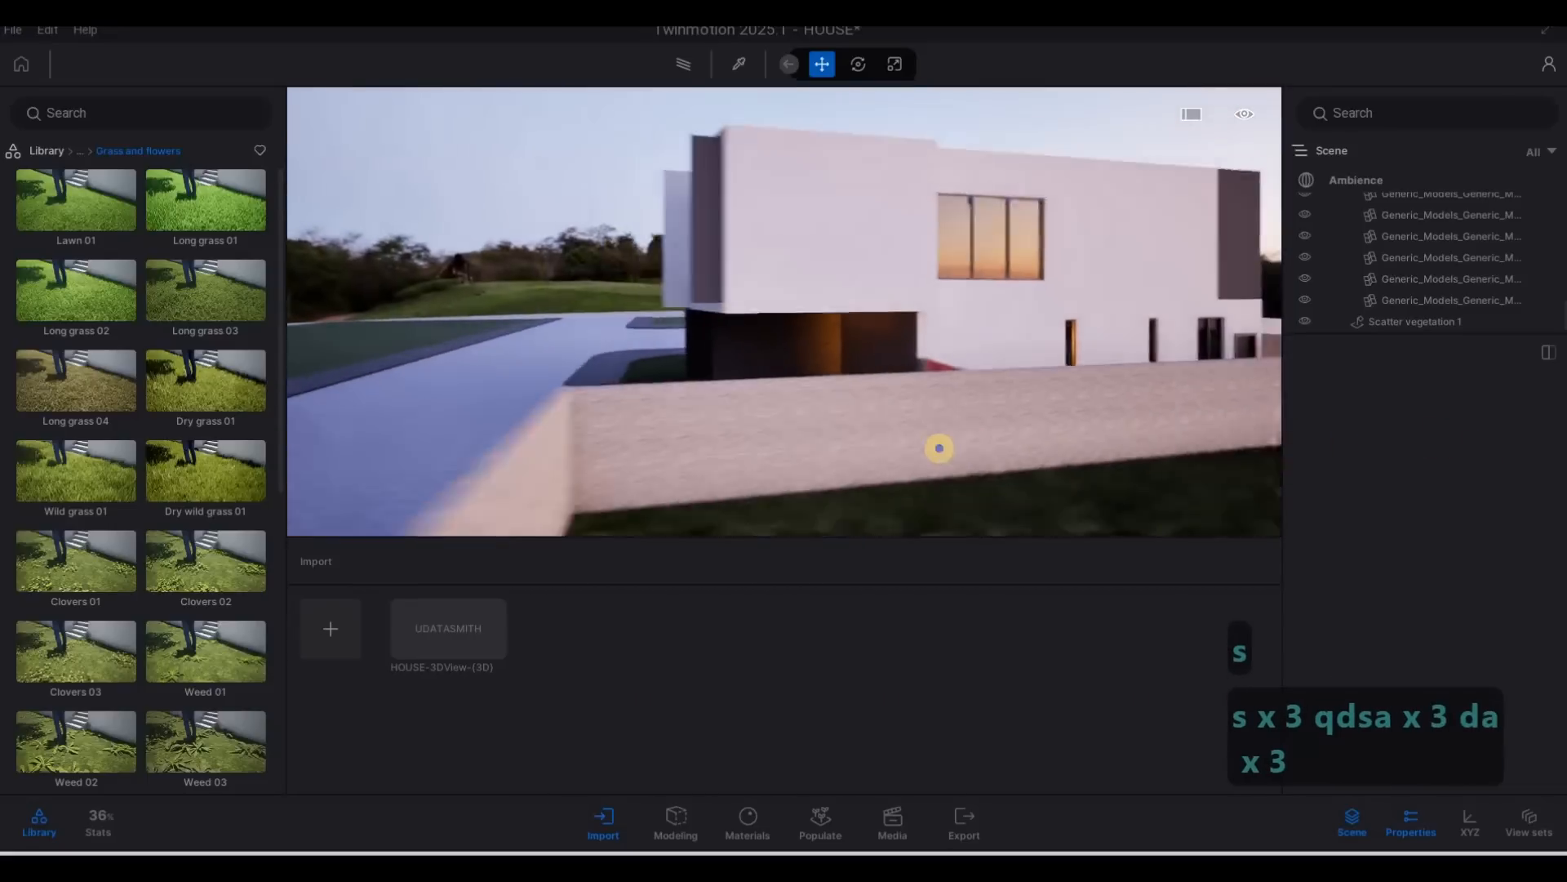
key(a)
key(a)
key(a)
key(a)
key(w)
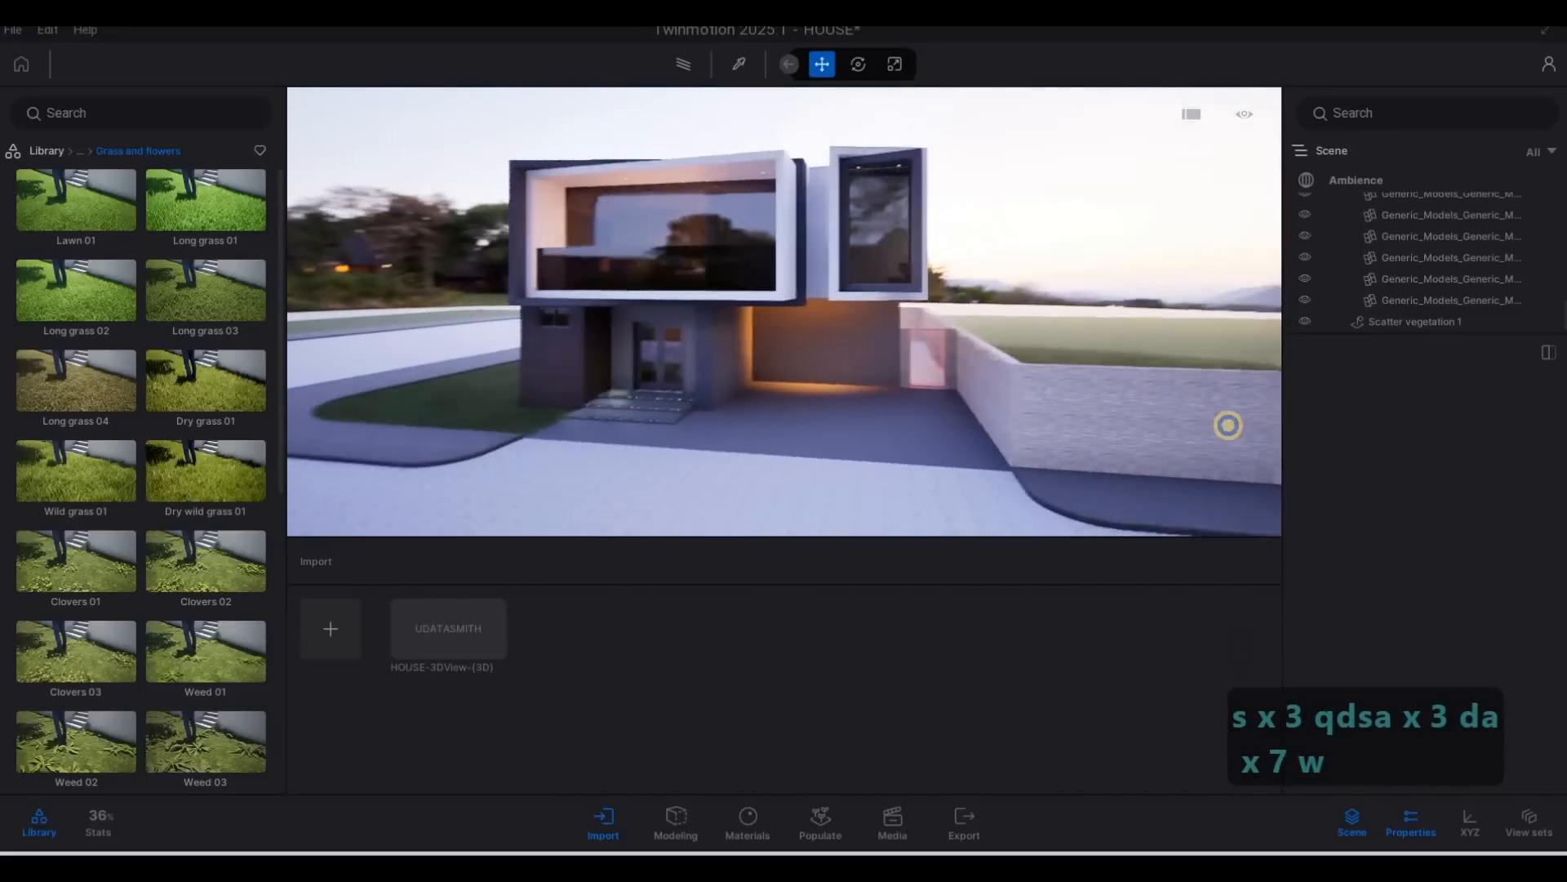
key(e)
key(a)
key(a)
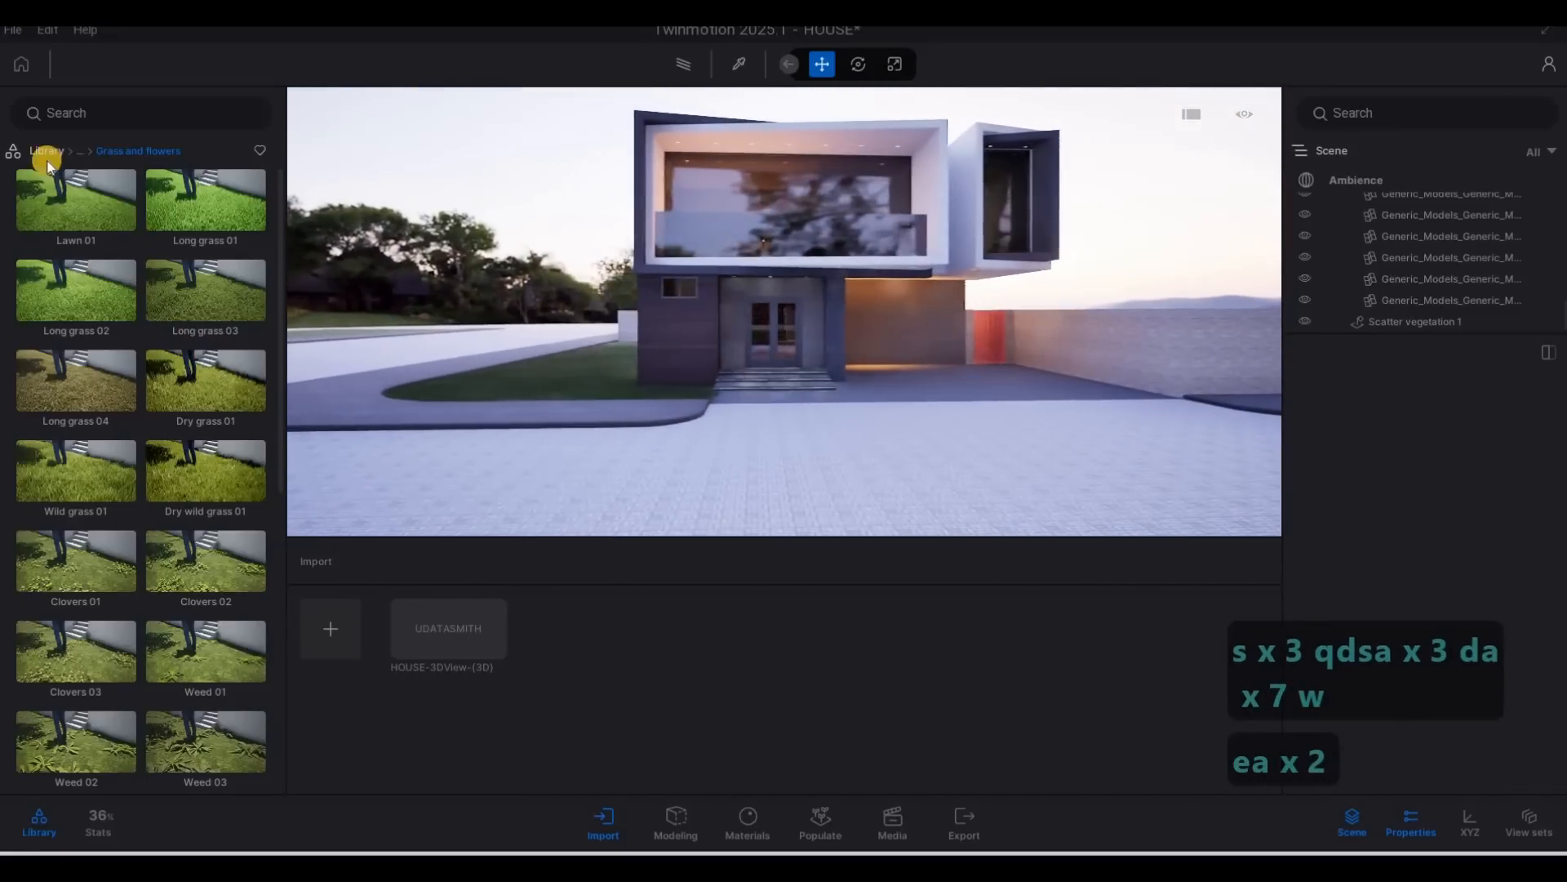
Browse the asset library to the Cars category under Vehicles.
click(46, 150)
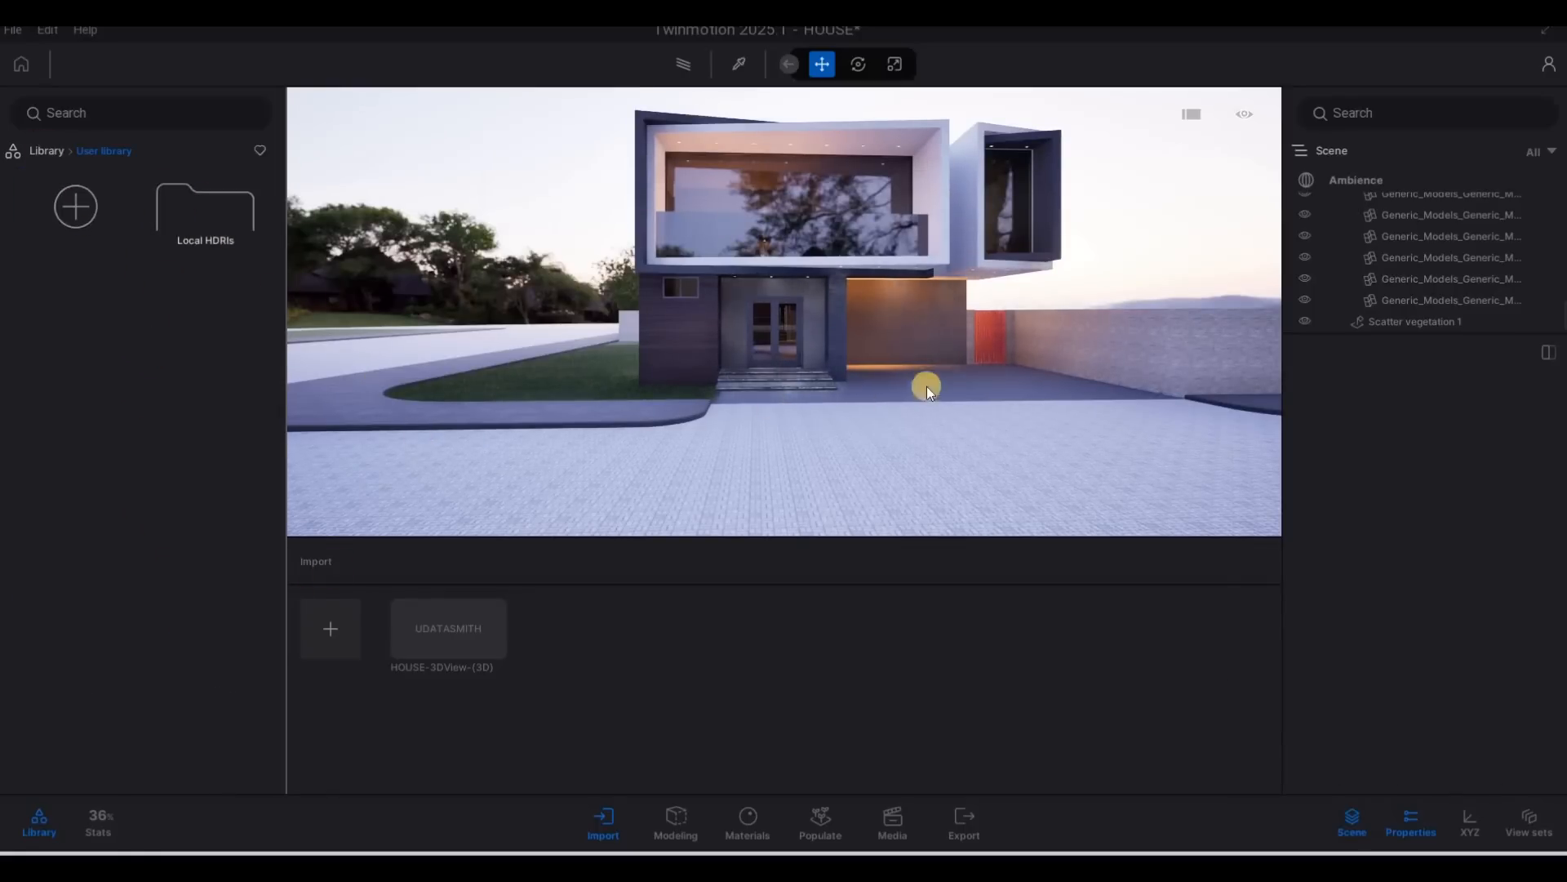
key(w)
key(a)
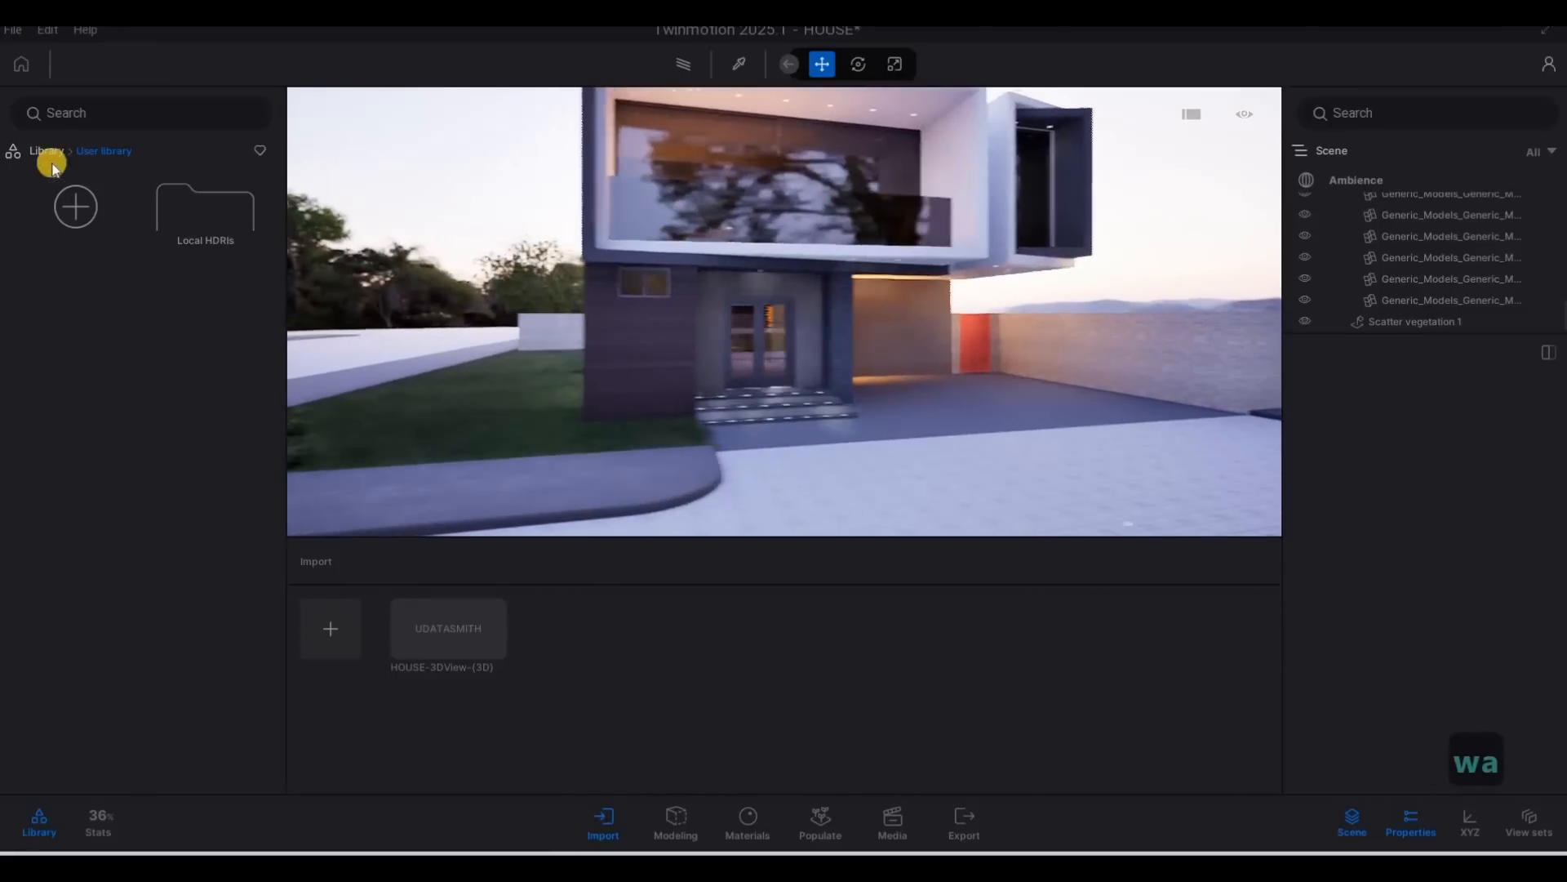
key(d)
click(49, 155)
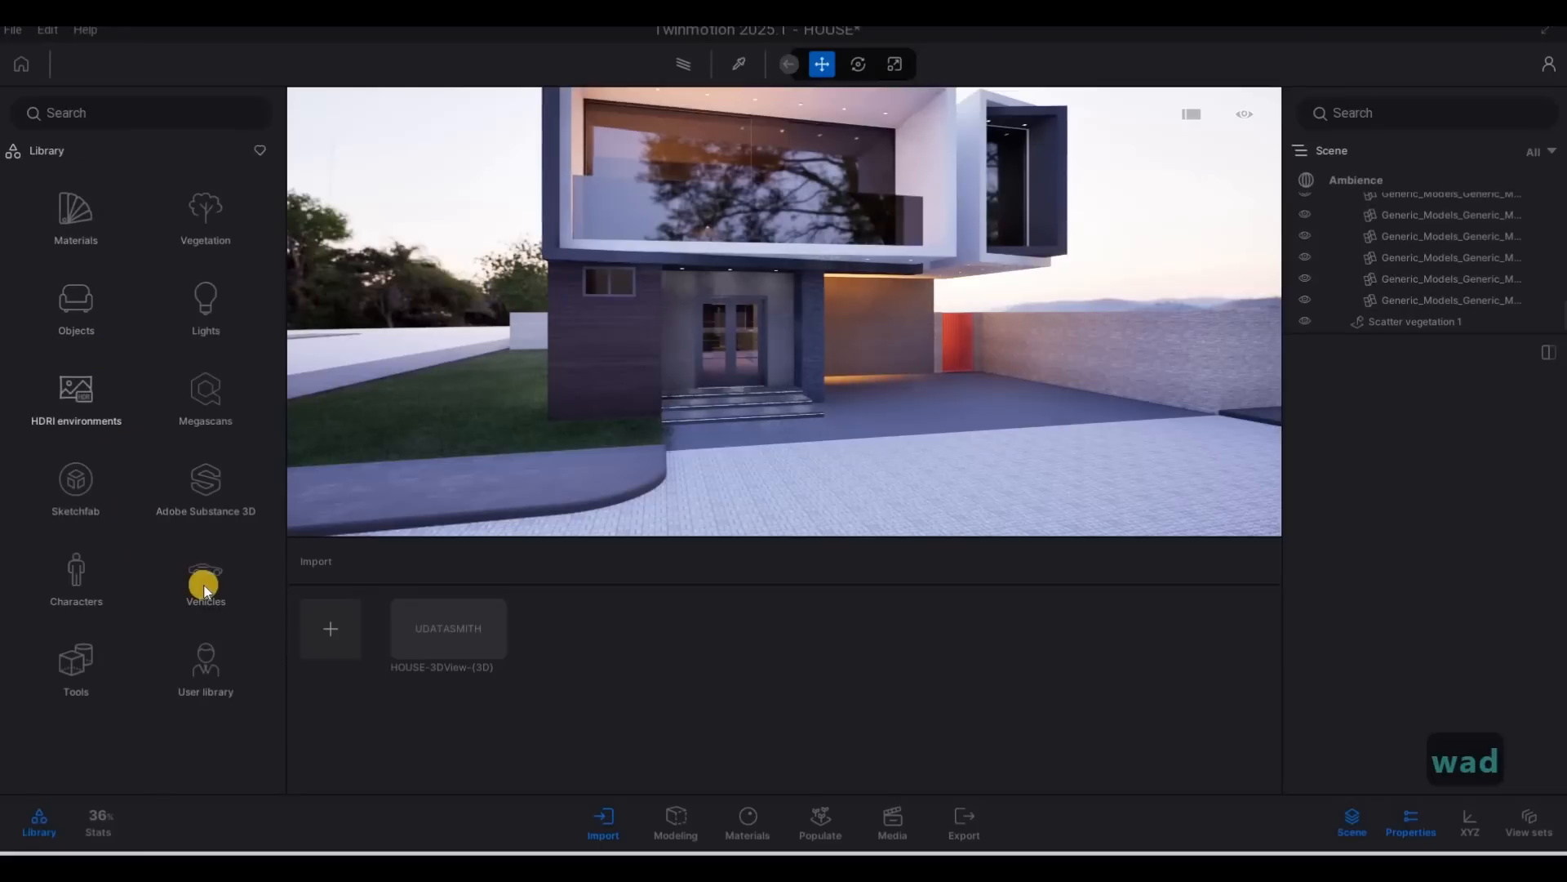
click(205, 584)
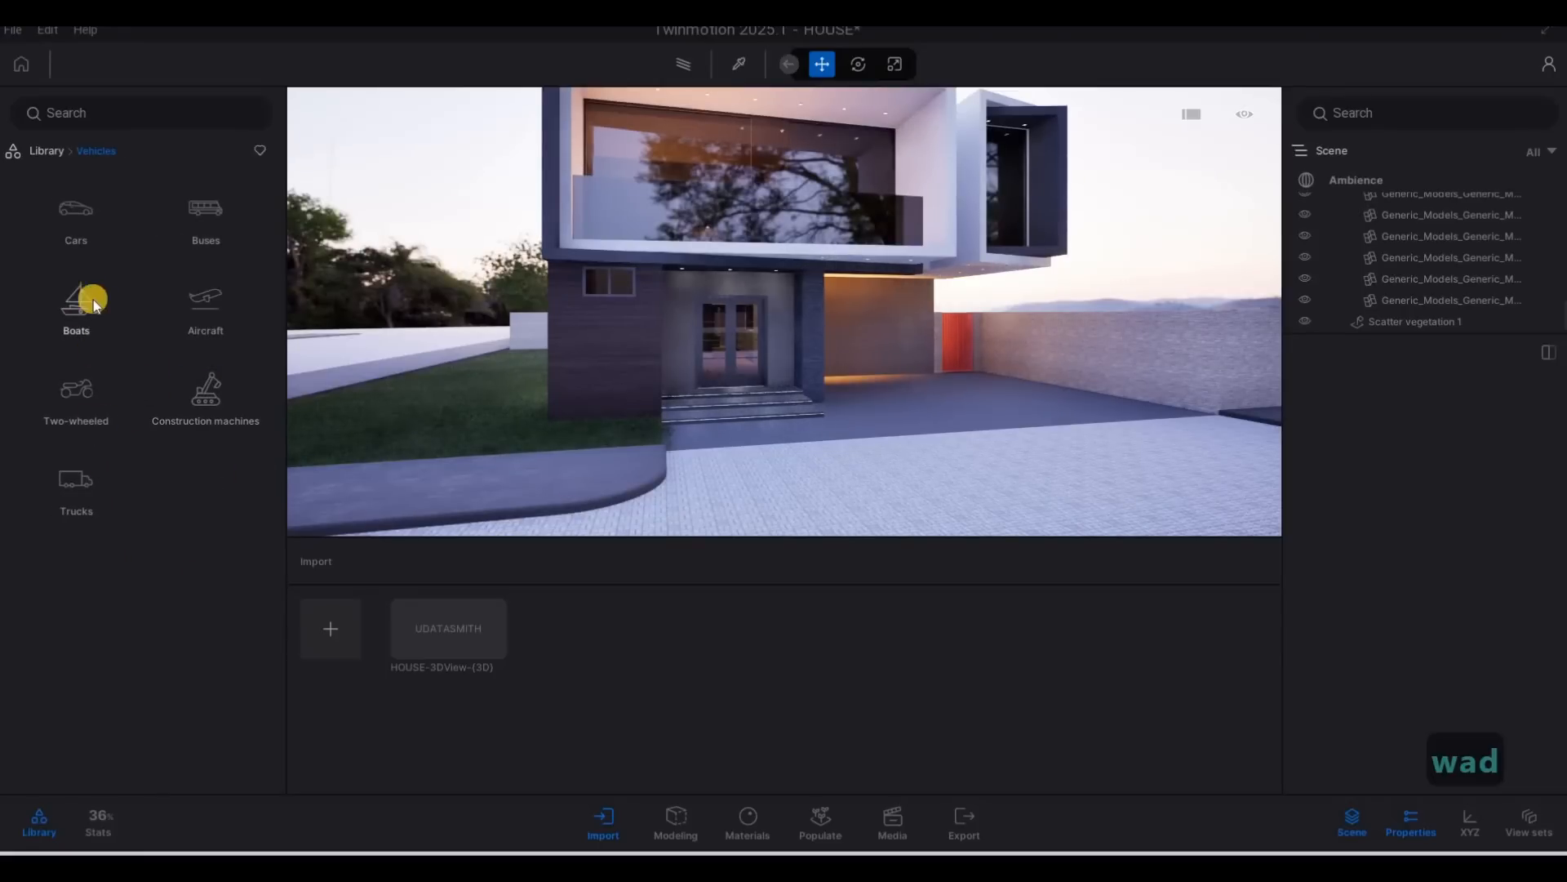
click(77, 214)
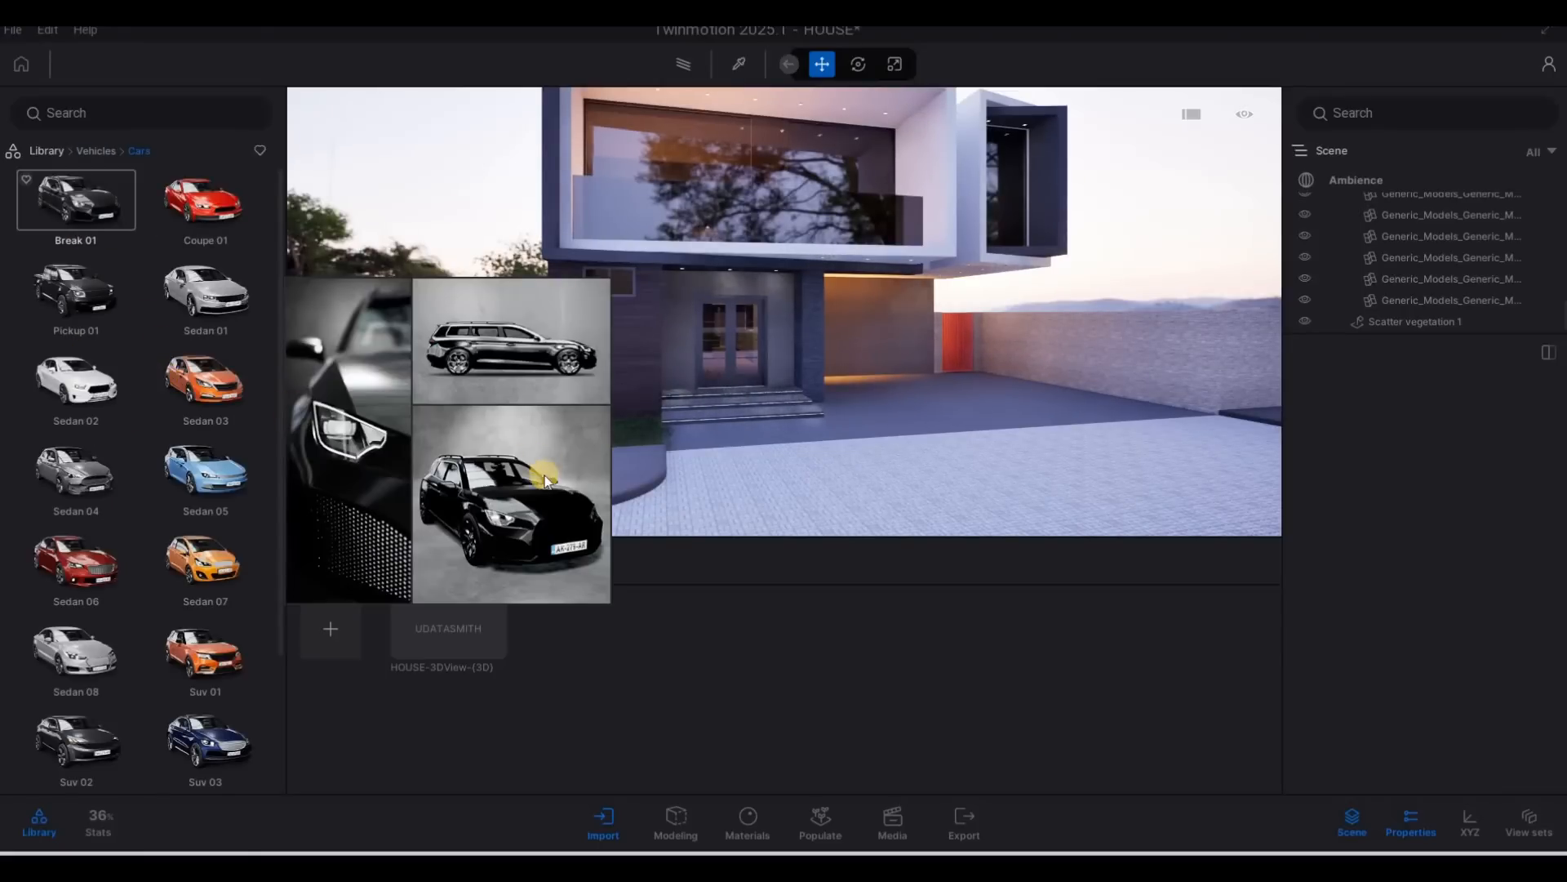
Place the Sedan 08 car on the driveway beside the boundary wall.
key(d)
key(w)
scroll(90, 694, down, 1)
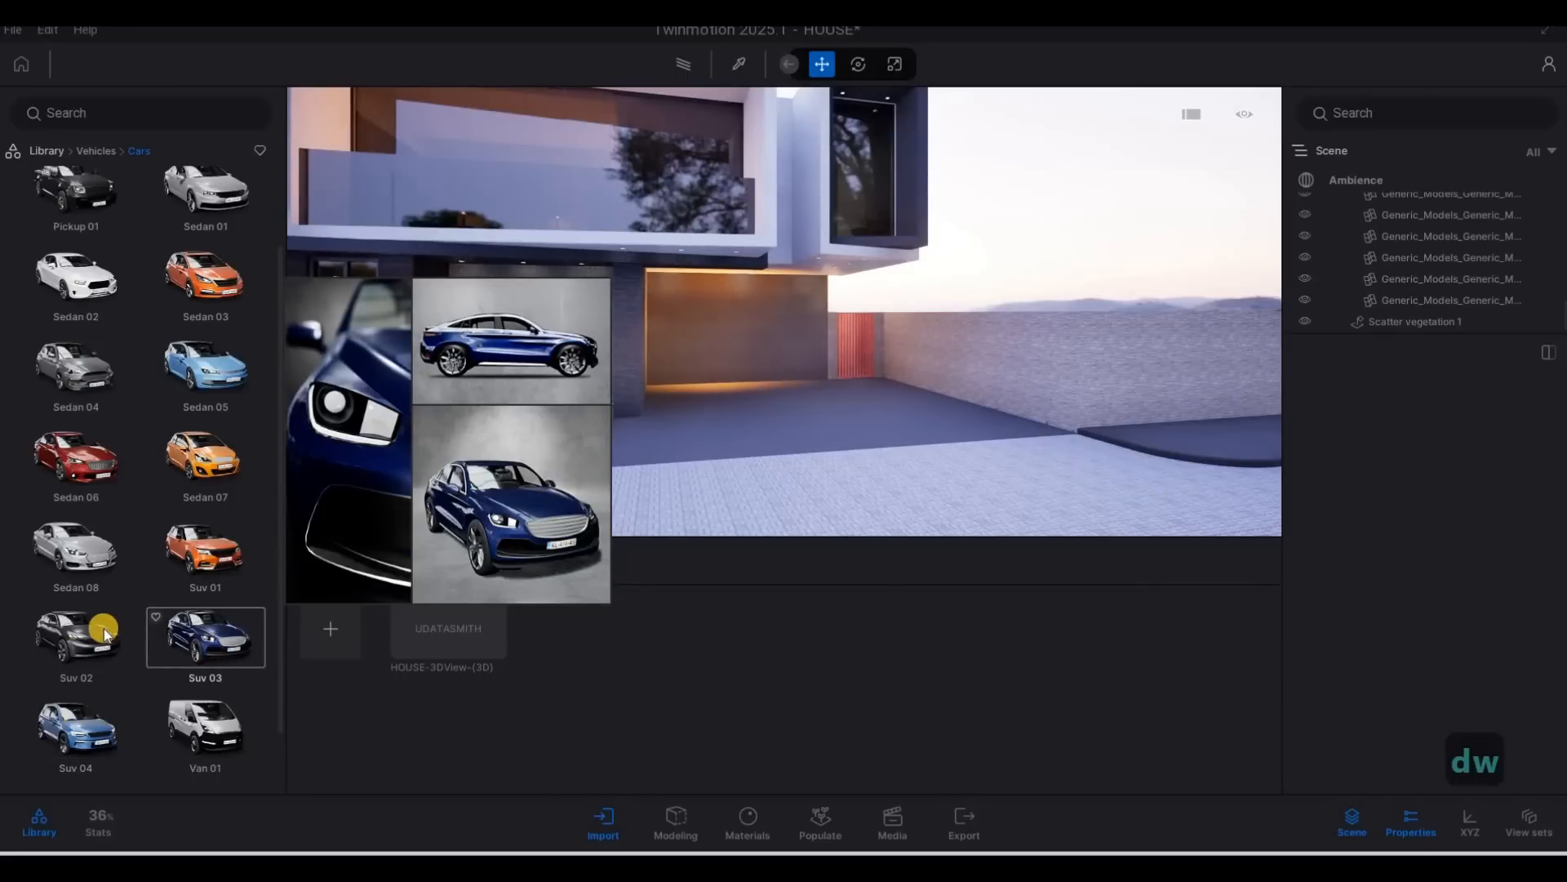
scroll(104, 629, down, 1)
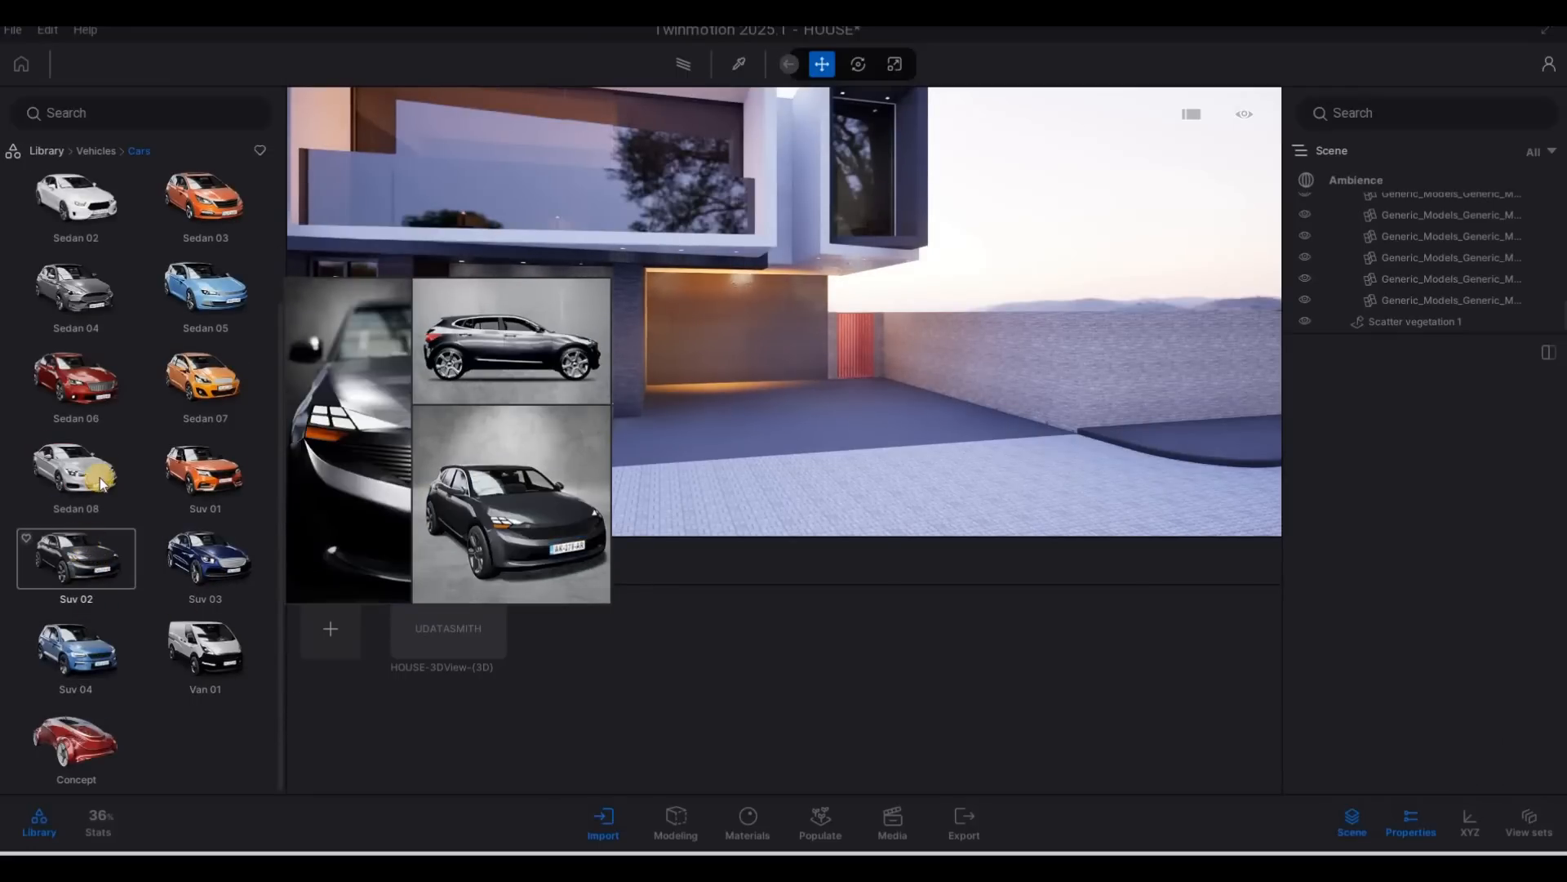
mouse_move(95, 480)
drag(797, 498, 824, 429)
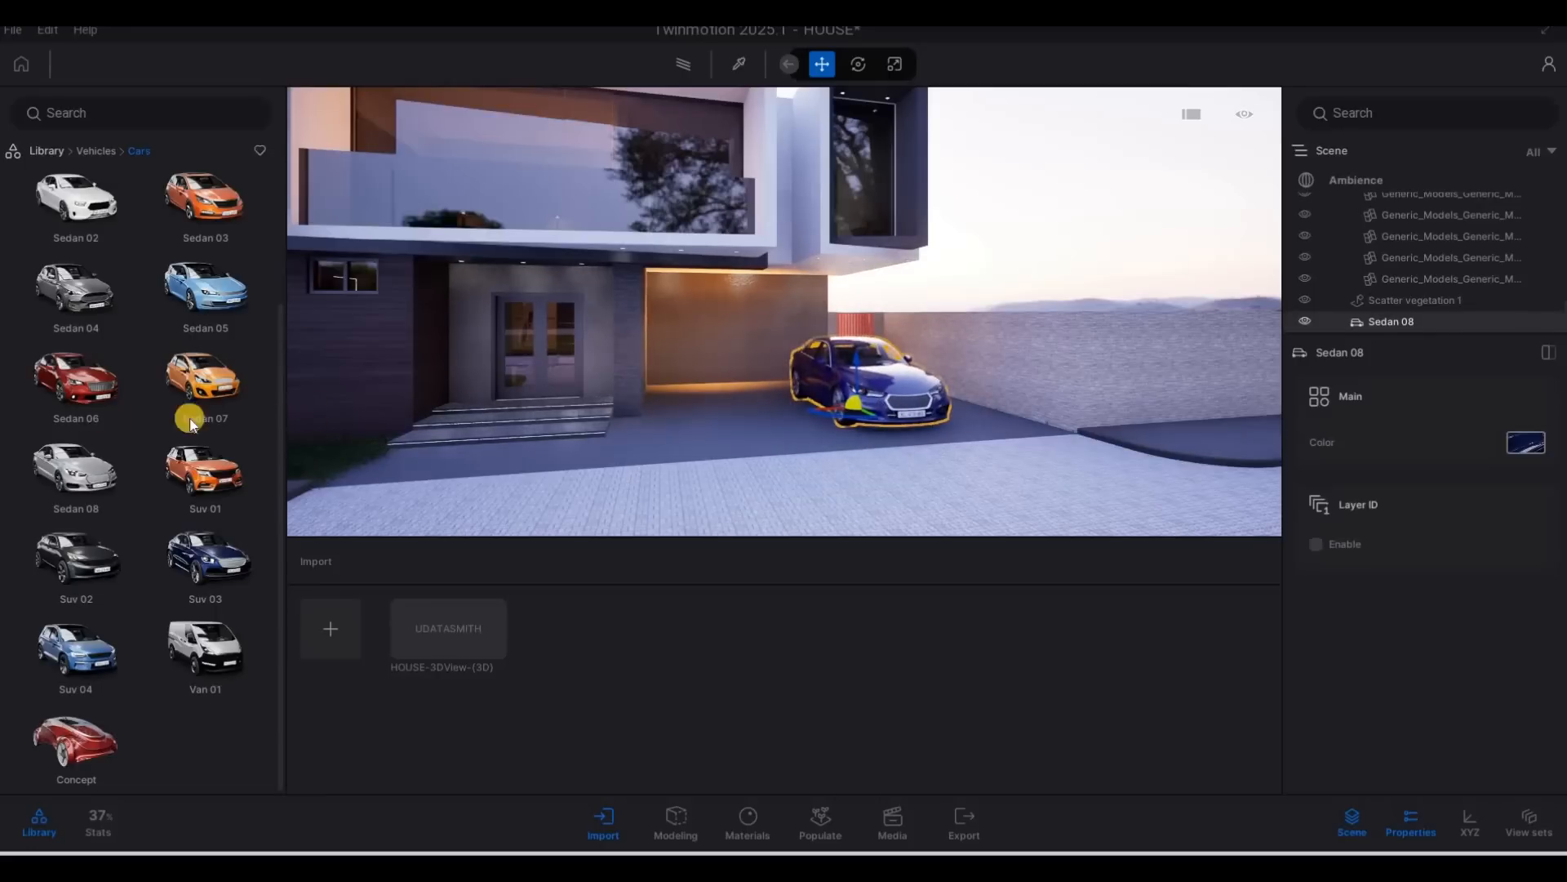
Place the Sedan 04 car on the driveway in front of the garage, beside the blue sedan, and deselect it.
mouse_move(100, 394)
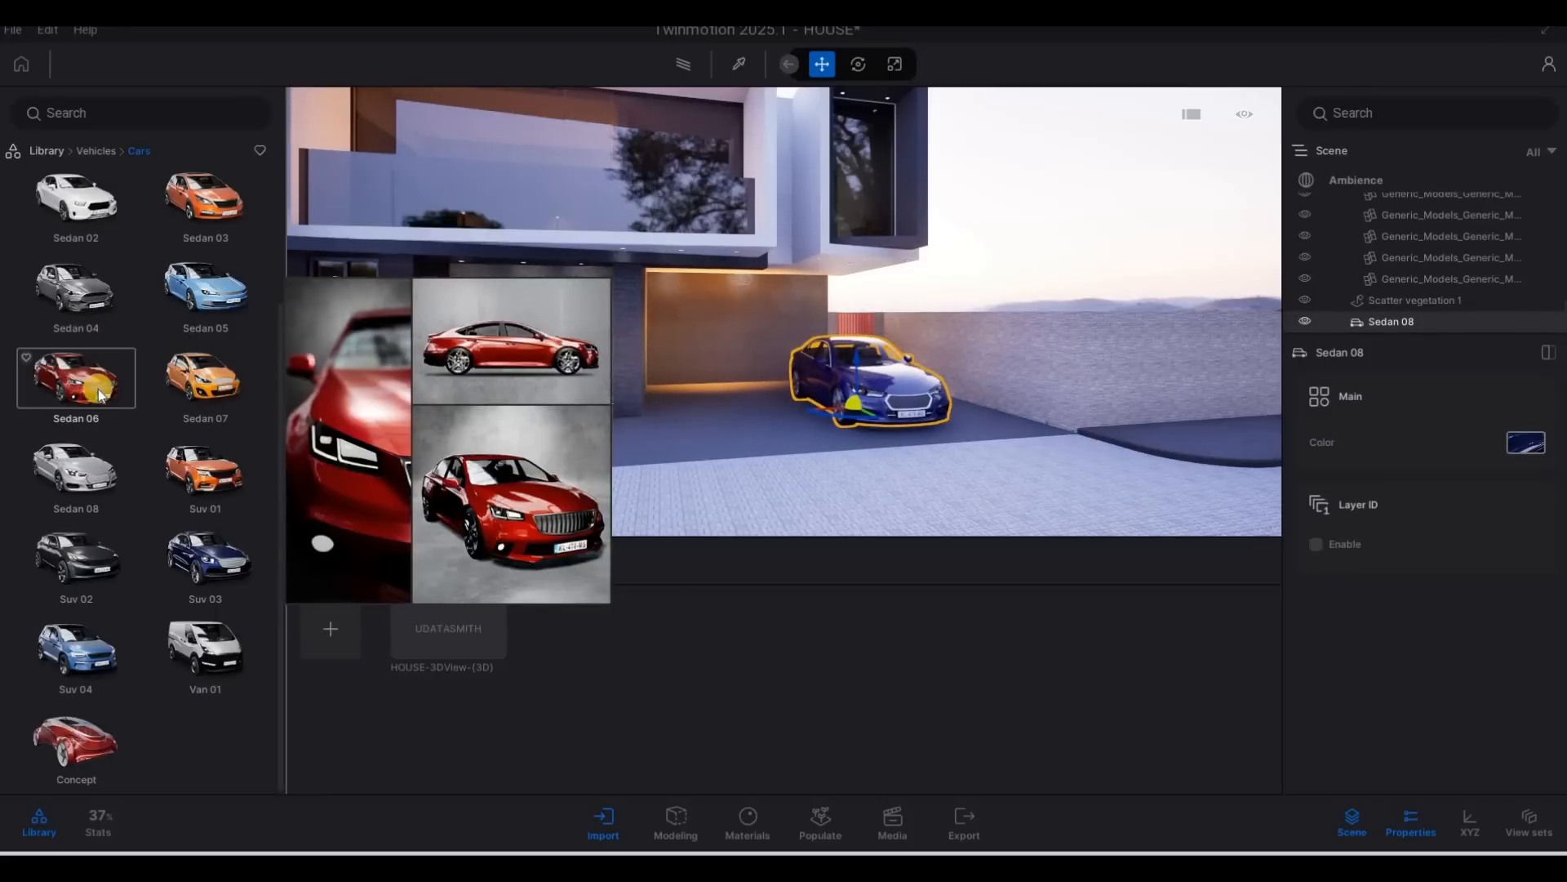
scroll(99, 394, up, 1)
drag(99, 395, 728, 443)
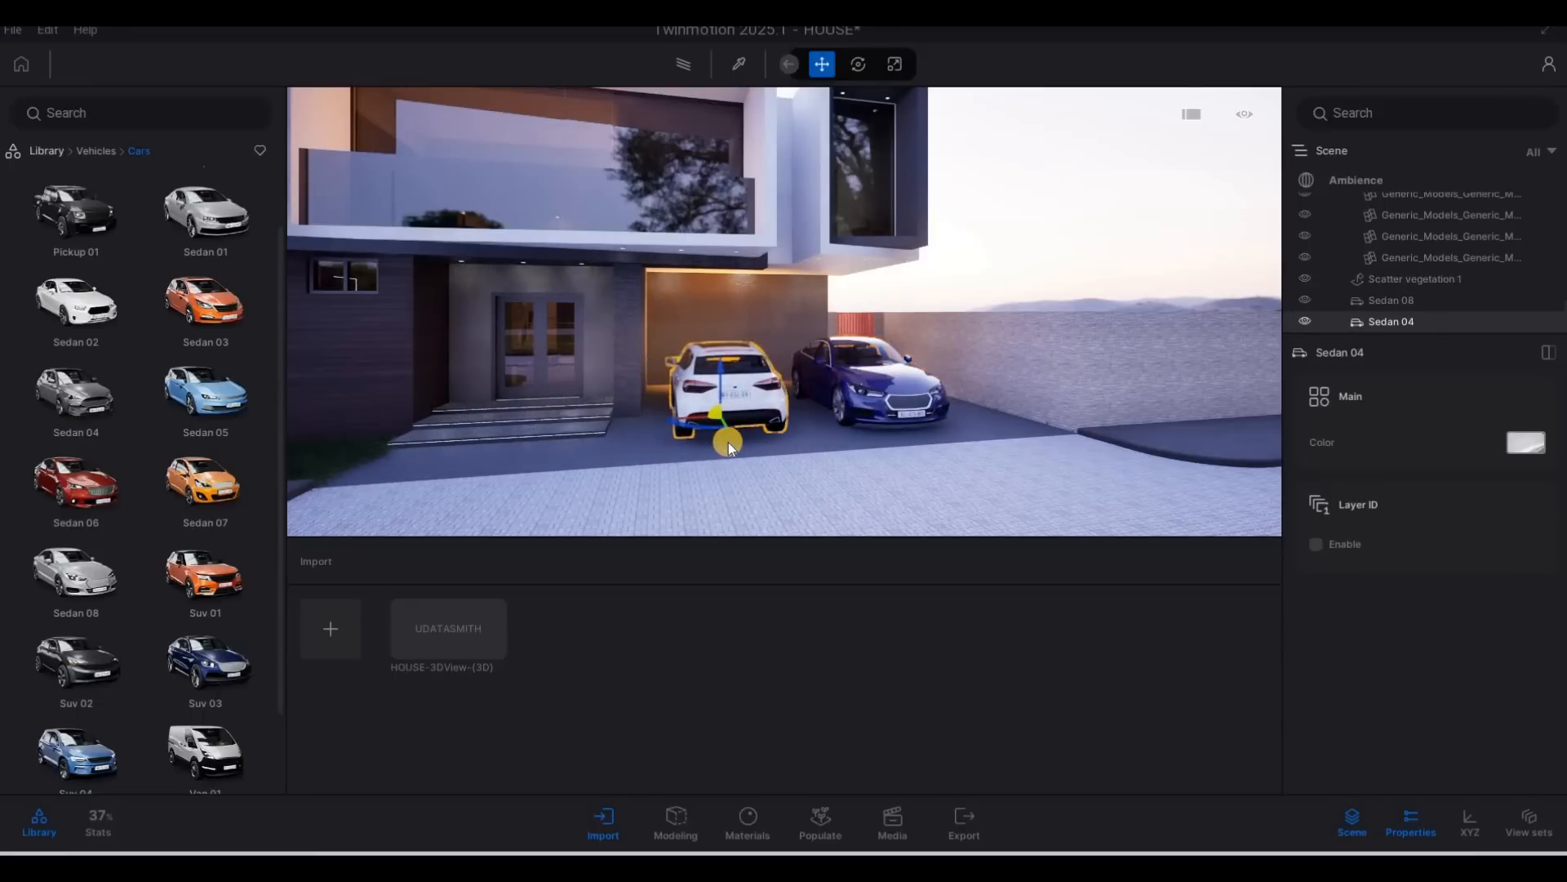
key(Escape)
key(Escape)
Sample the Brushed aluminium 01 material from the frame of the upper-floor window above the driveway.
key(d)
key(w)
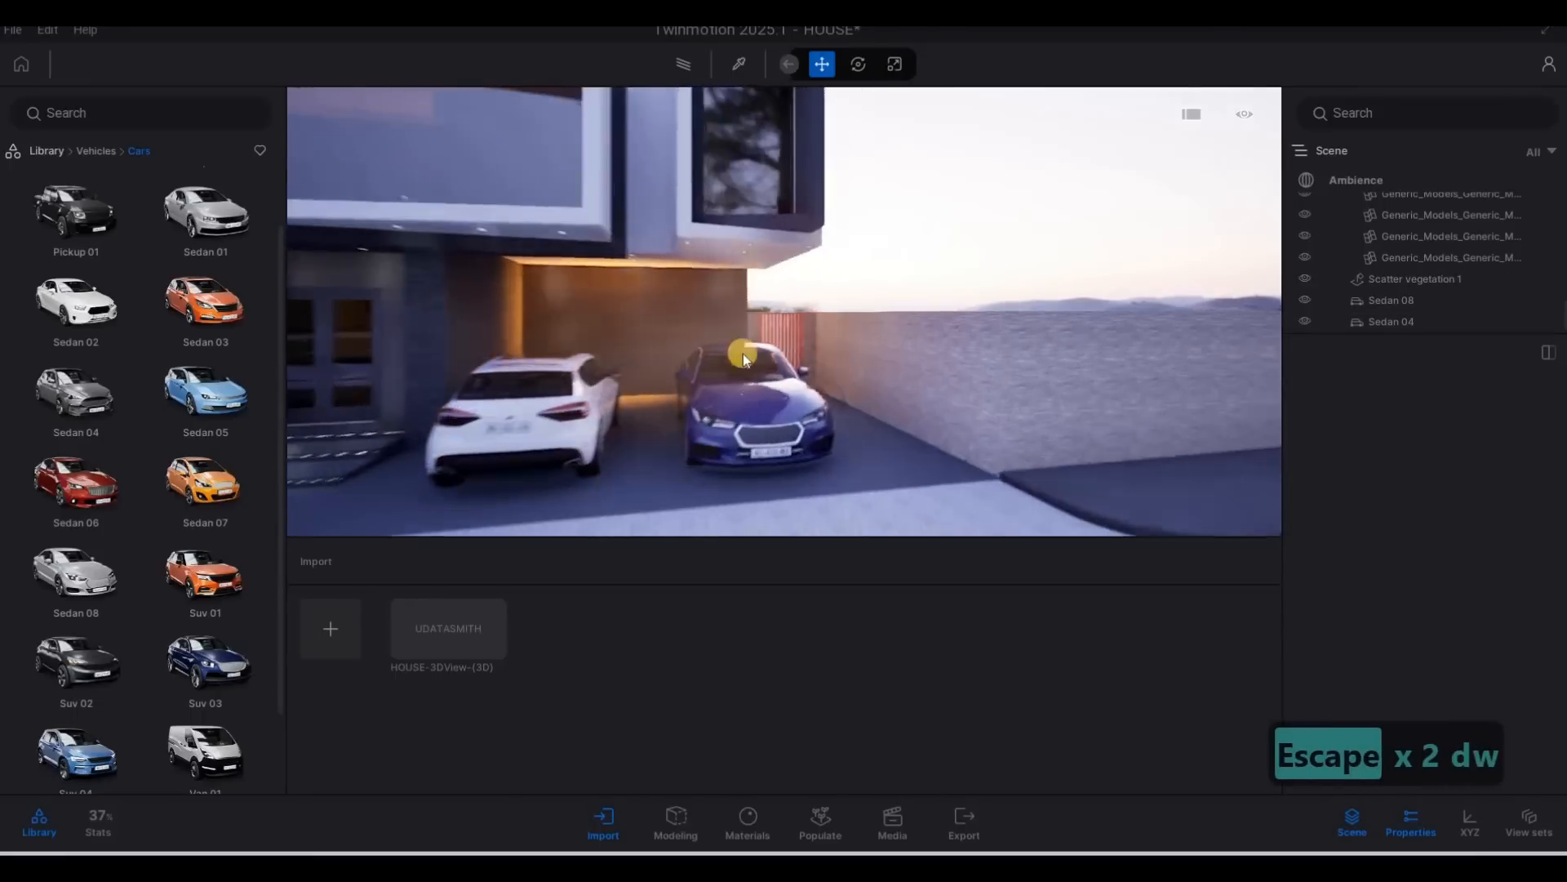
key(w)
key(w)
key(w)
key(w)
key(w)
key(w)
key(w)
key(q)
key(w)
key(q)
key(w)
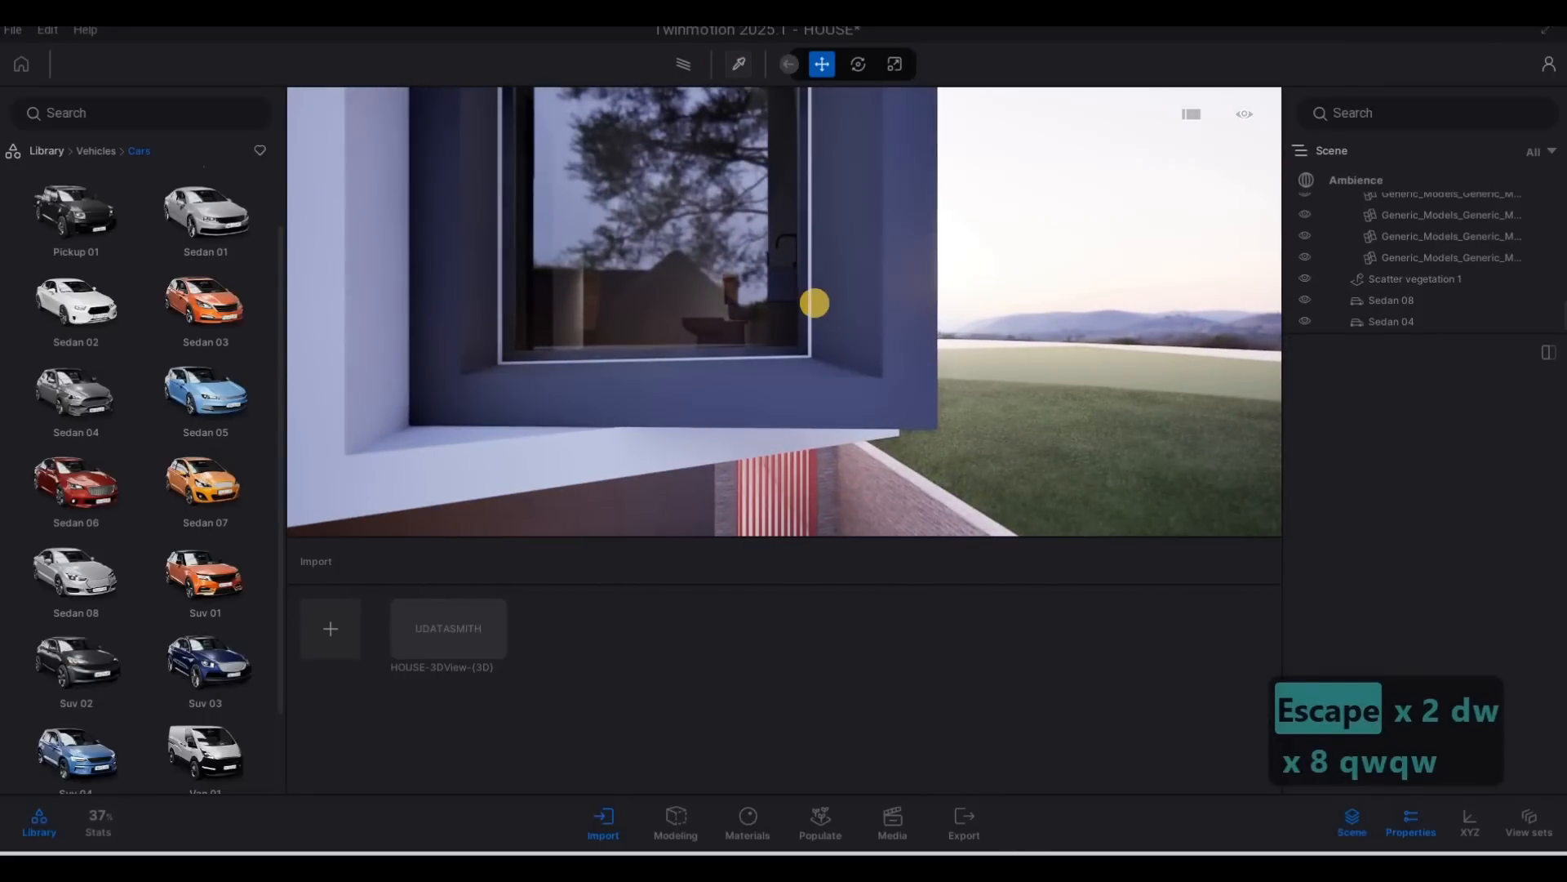
click(742, 67)
click(806, 302)
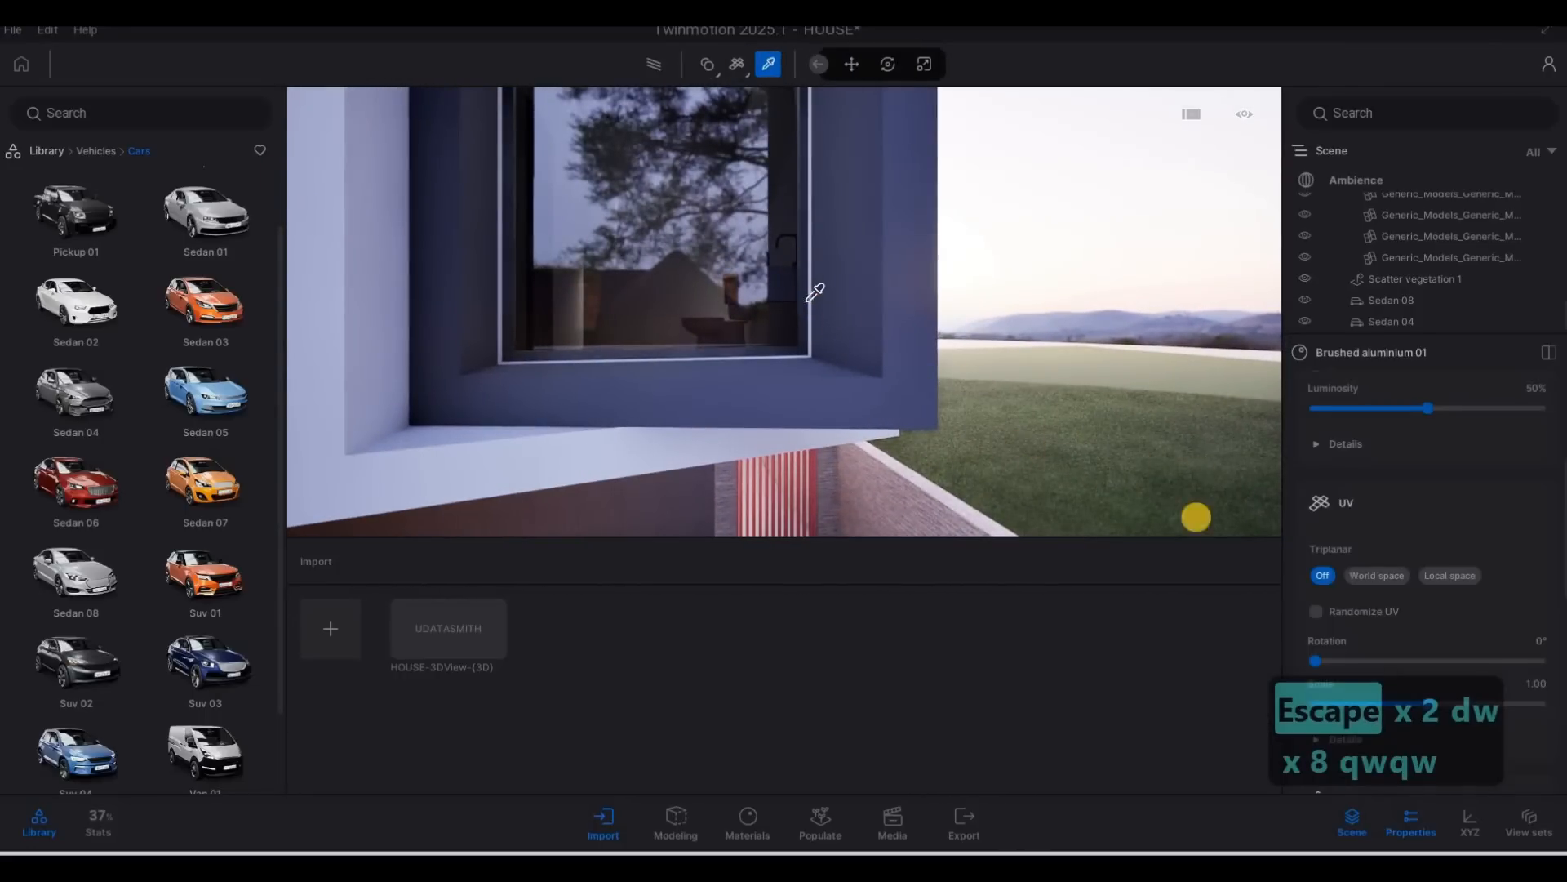
Apply the Brushed aluminium 01 material to the red side gate next to the boundary wall.
key(w)
key(e)
scroll(1336, 479, up, 3)
key(s)
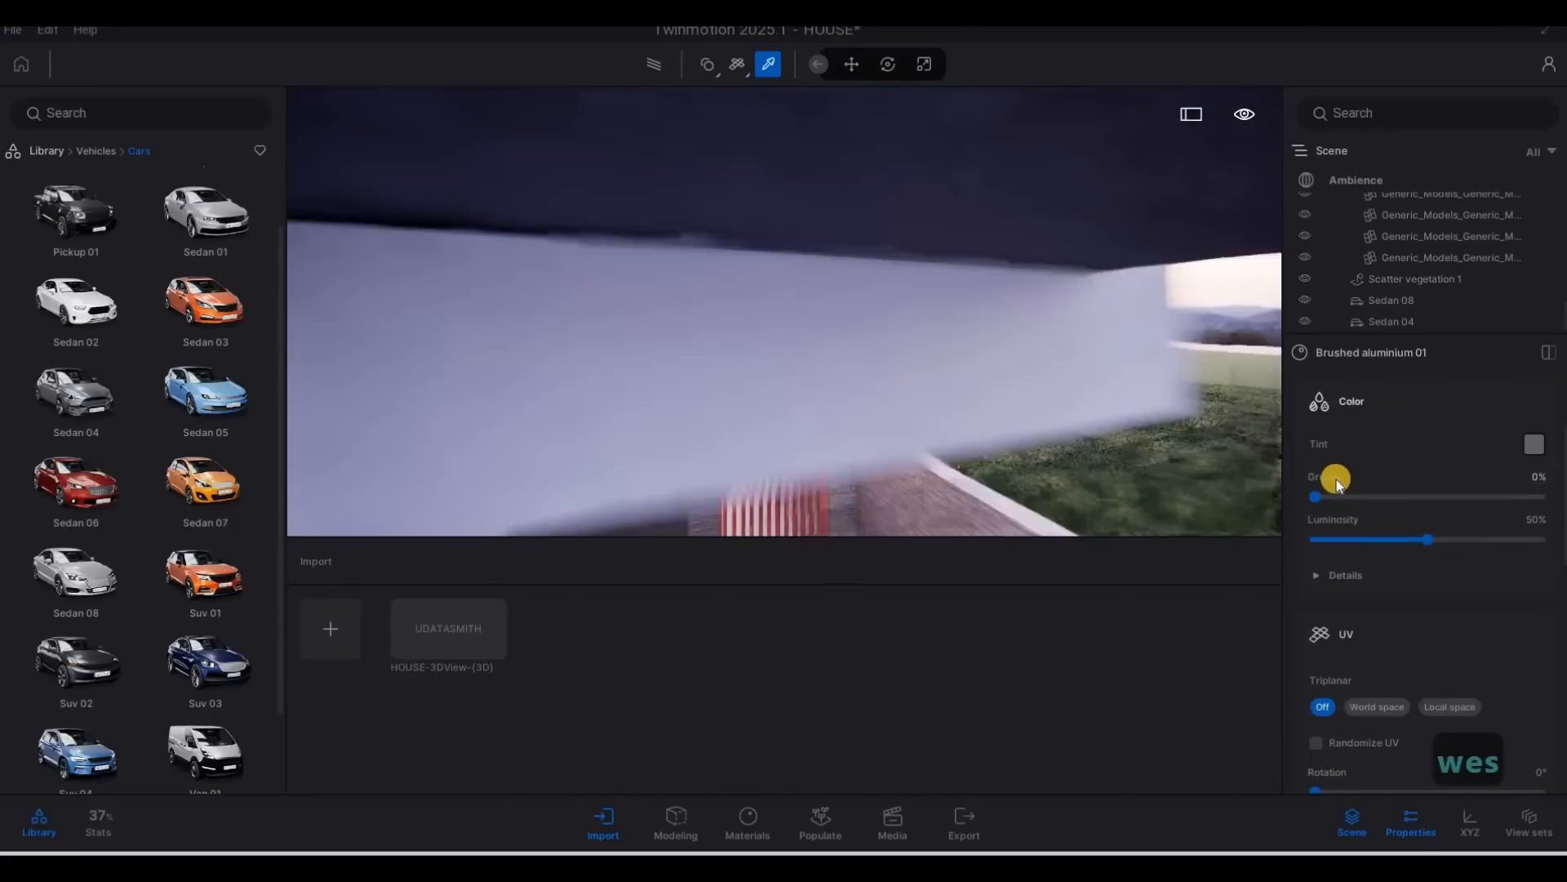
click(795, 433)
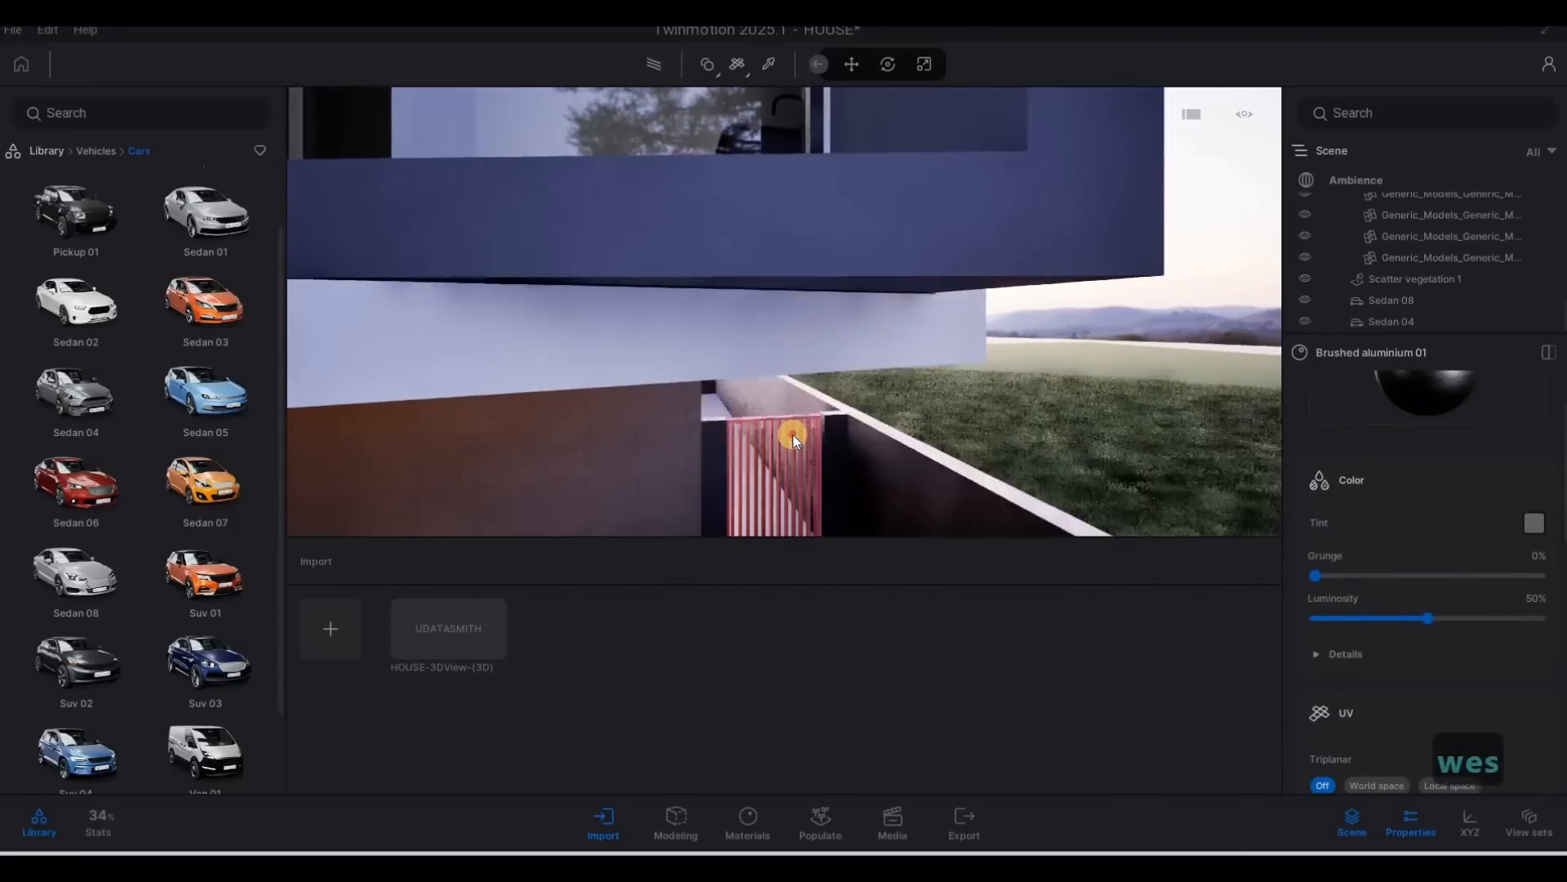
Examine the side gate up close, and the front facade with the two parked cars from further away.
key(d)
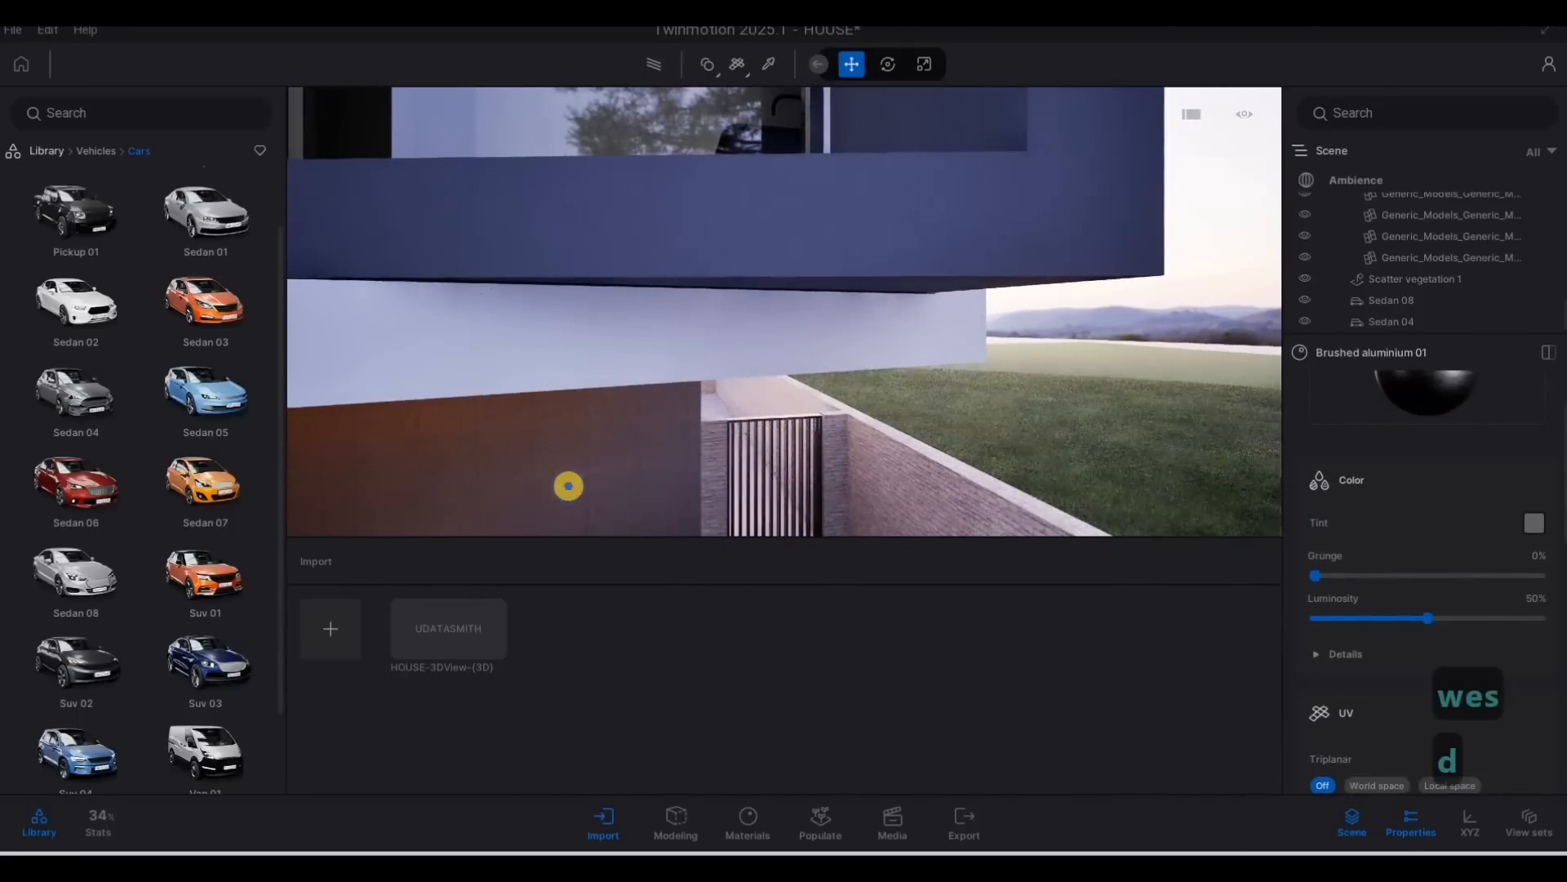
key(w)
key(w)
key(e)
key(s)
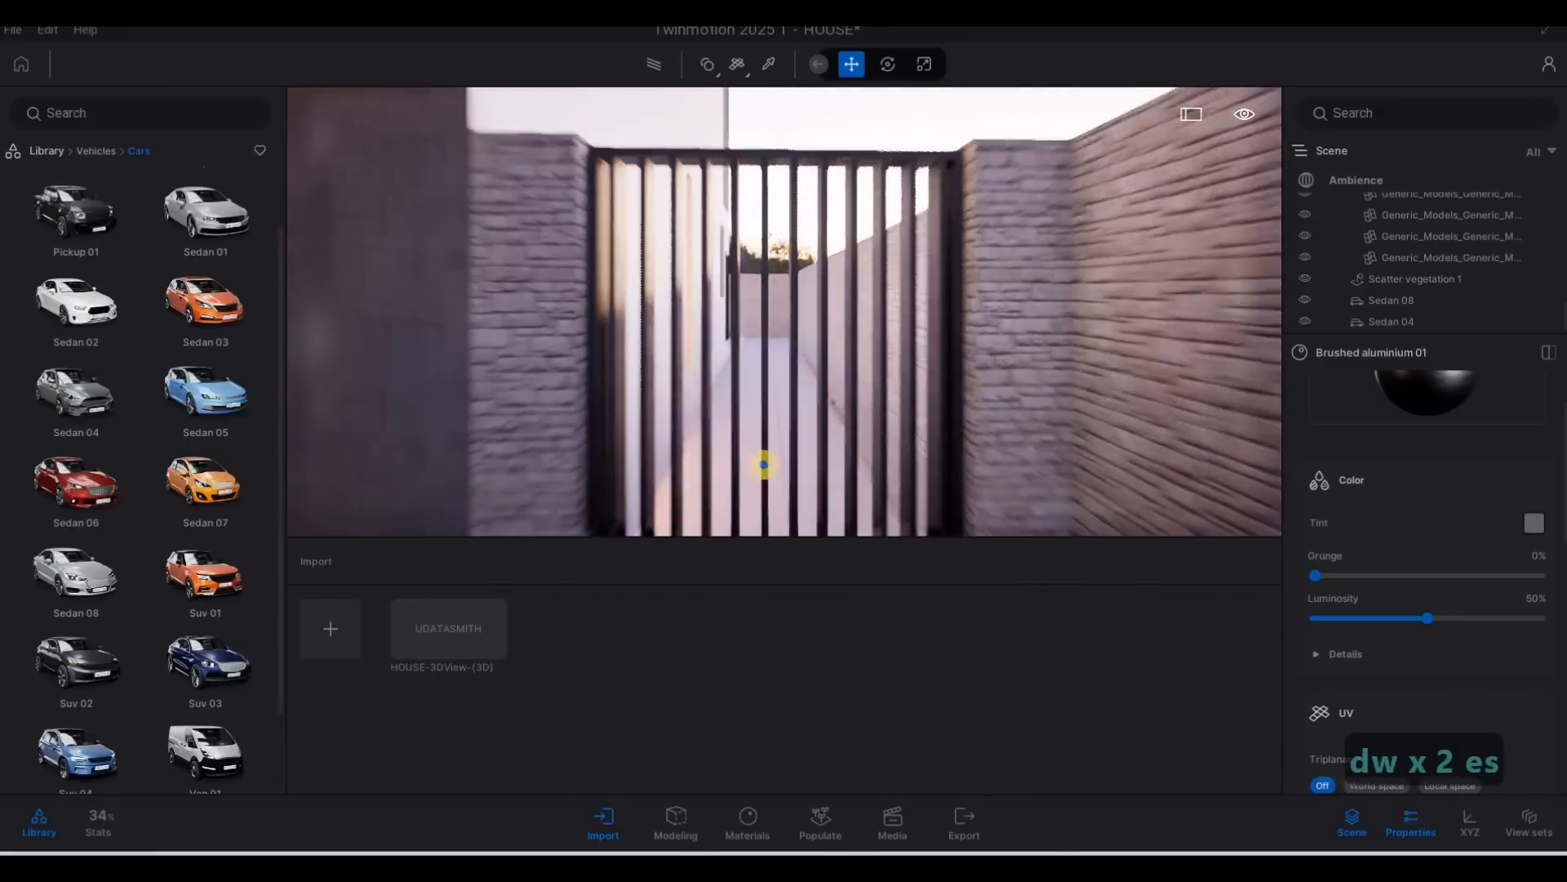
key(a)
key(a)
key(a)
key(a)
key(a)
key(a)
key(a)
key(a)
key(a)
key(a)
key(a)
key(a)
key(a)
key(s)
key(a)
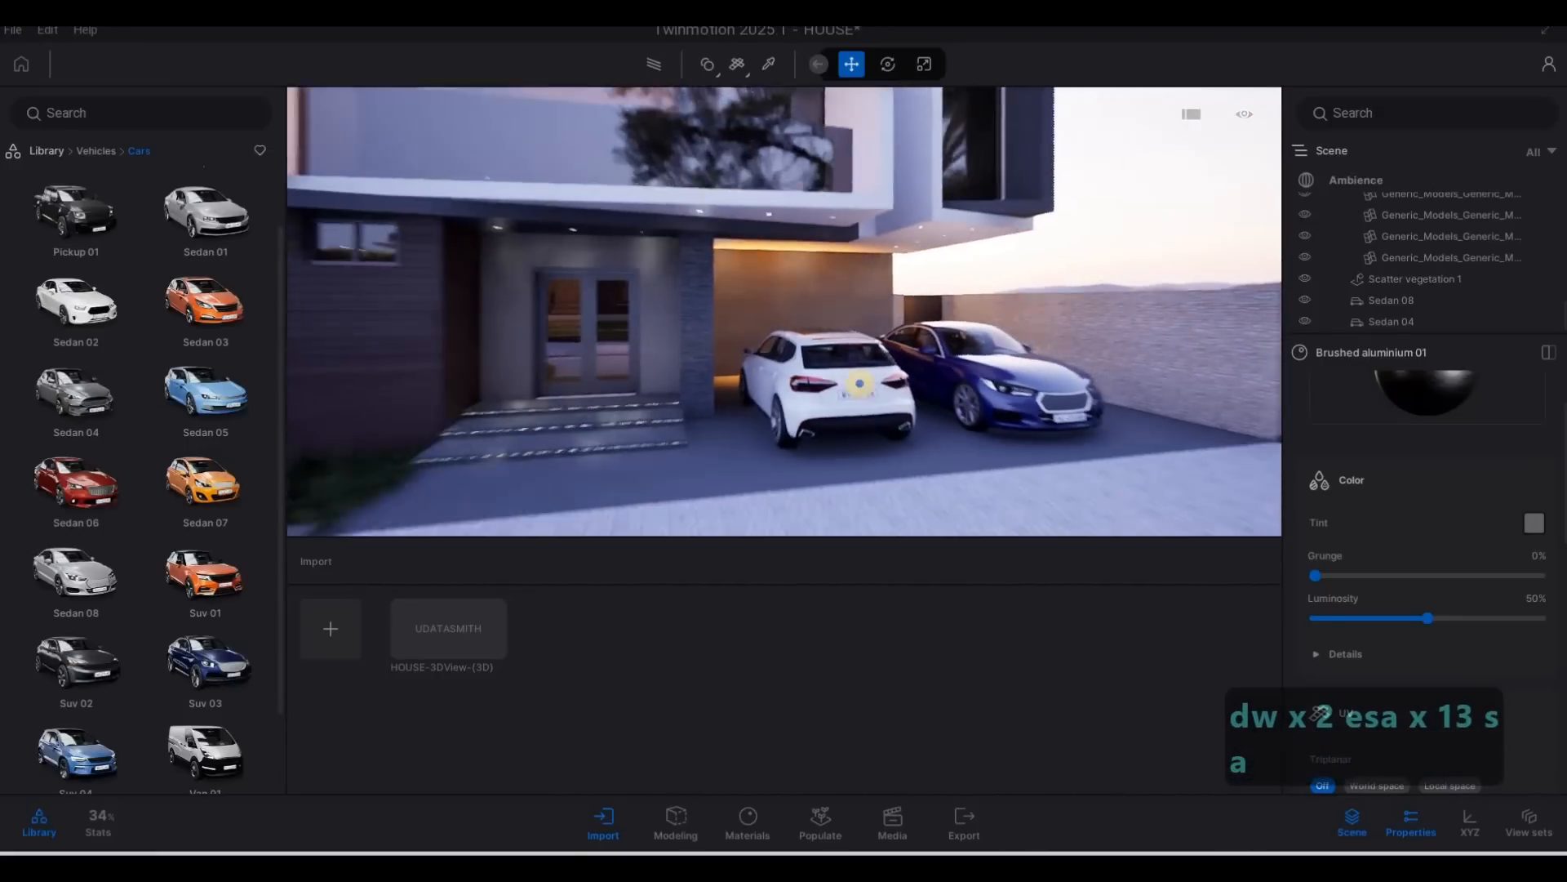
key(s)
key(s)
key(d)
key(d)
key(a)
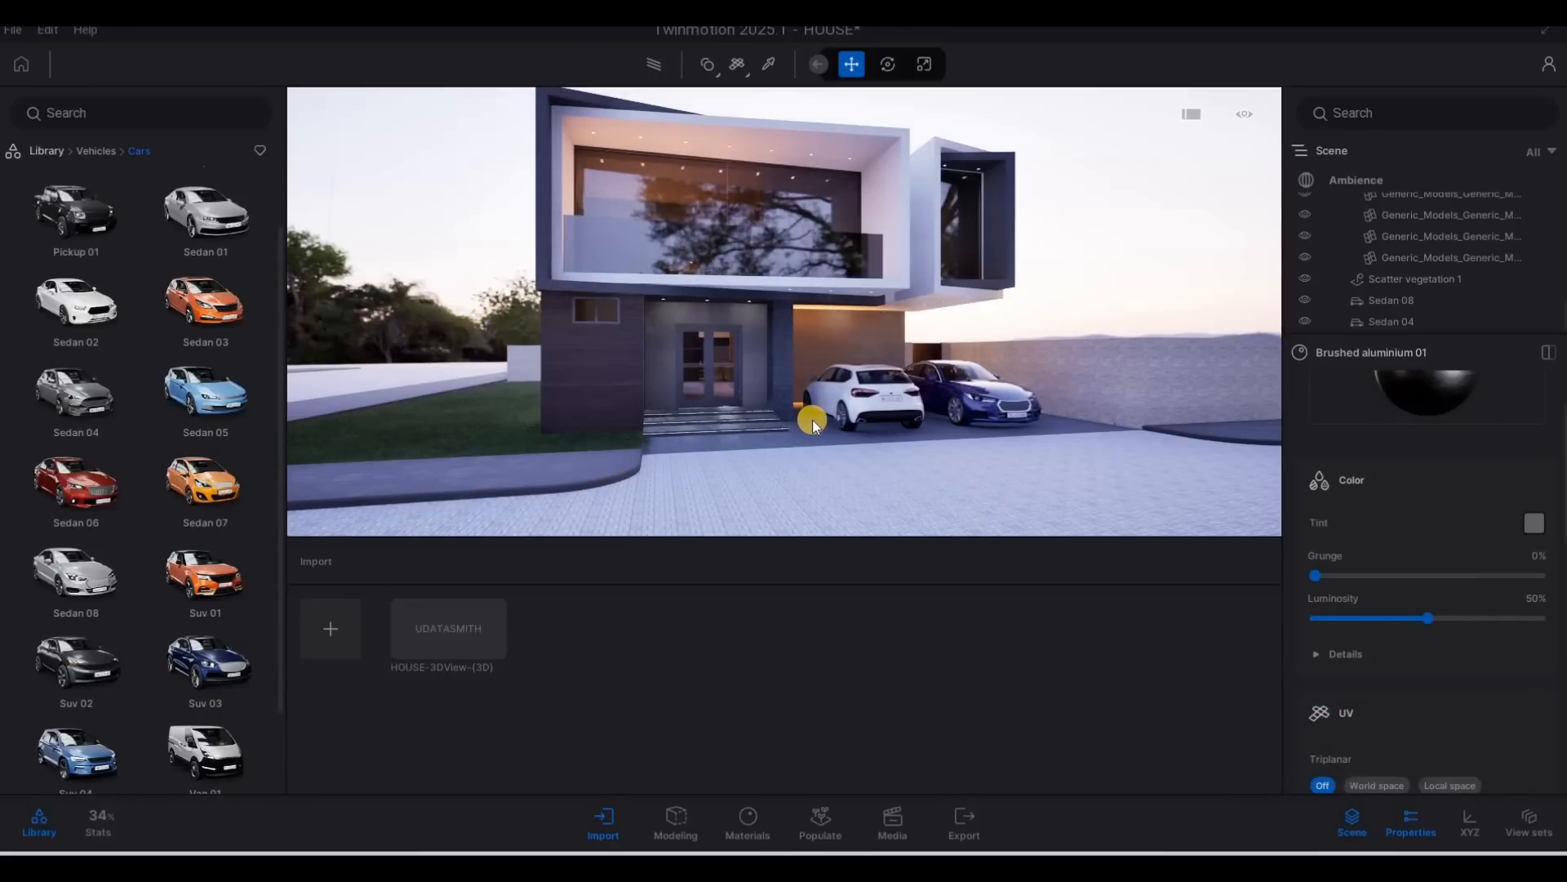
key(d)
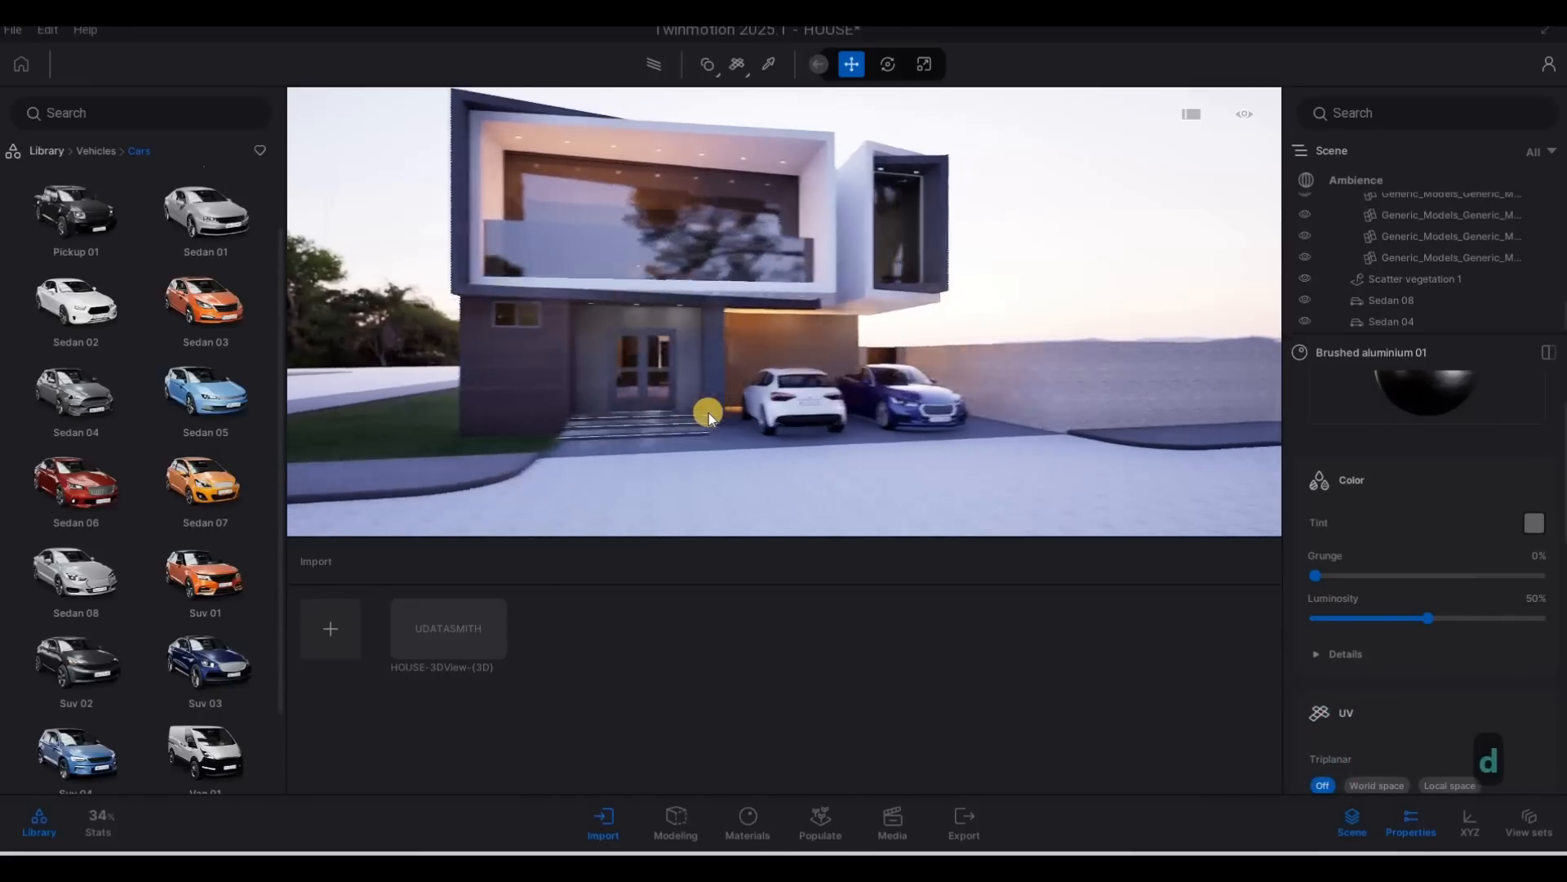